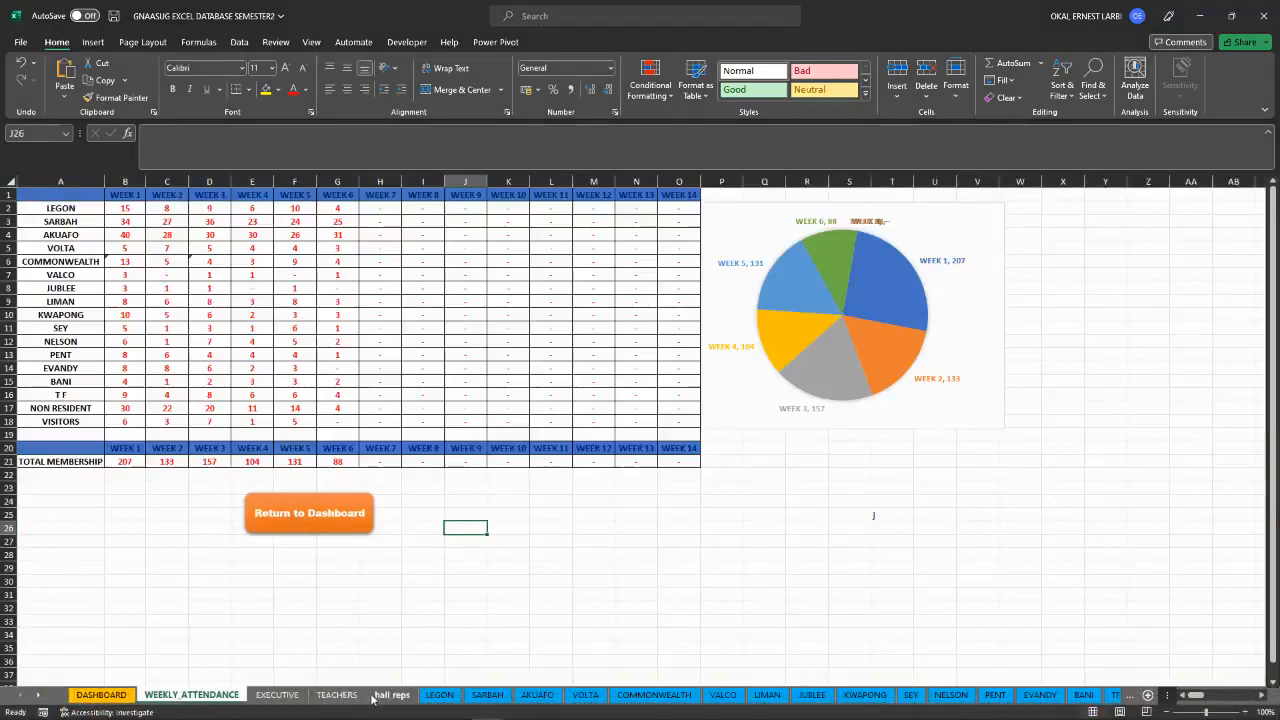
Look through the hall reps, LEGON and SARBAH sheets, and return to the workbook's dashboard.
click(391, 694)
click(440, 694)
click(497, 699)
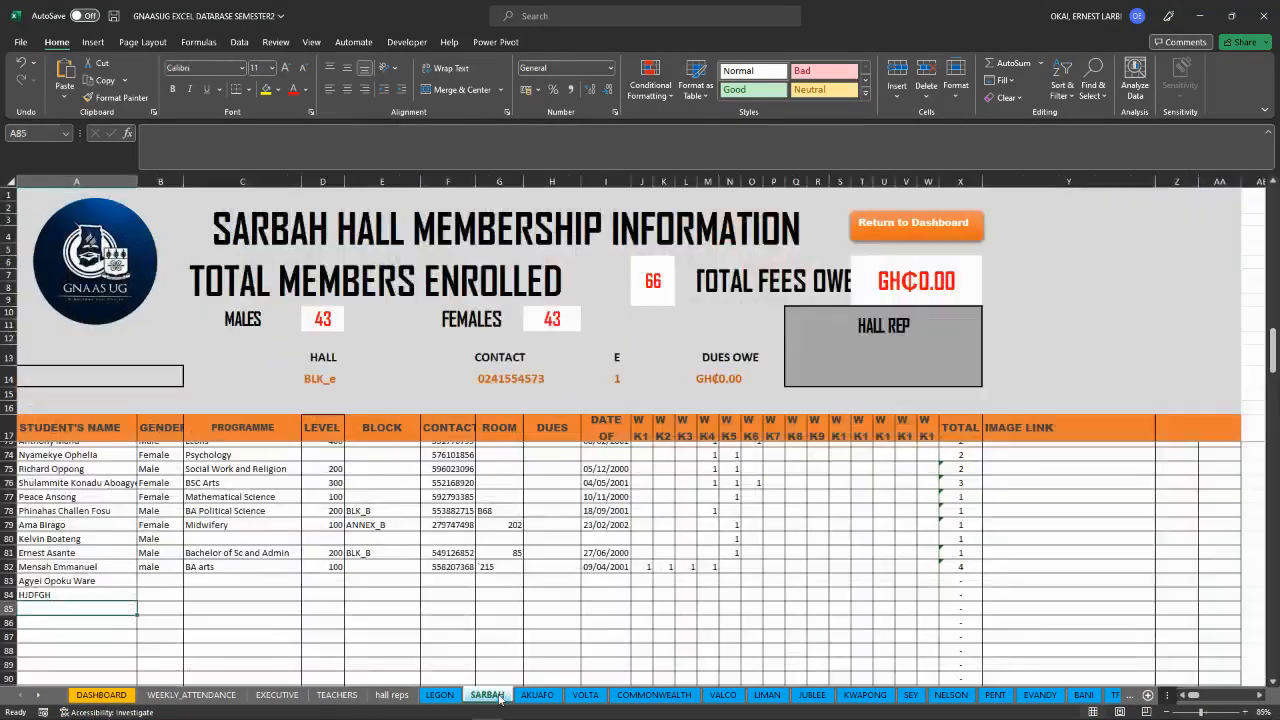
click(917, 219)
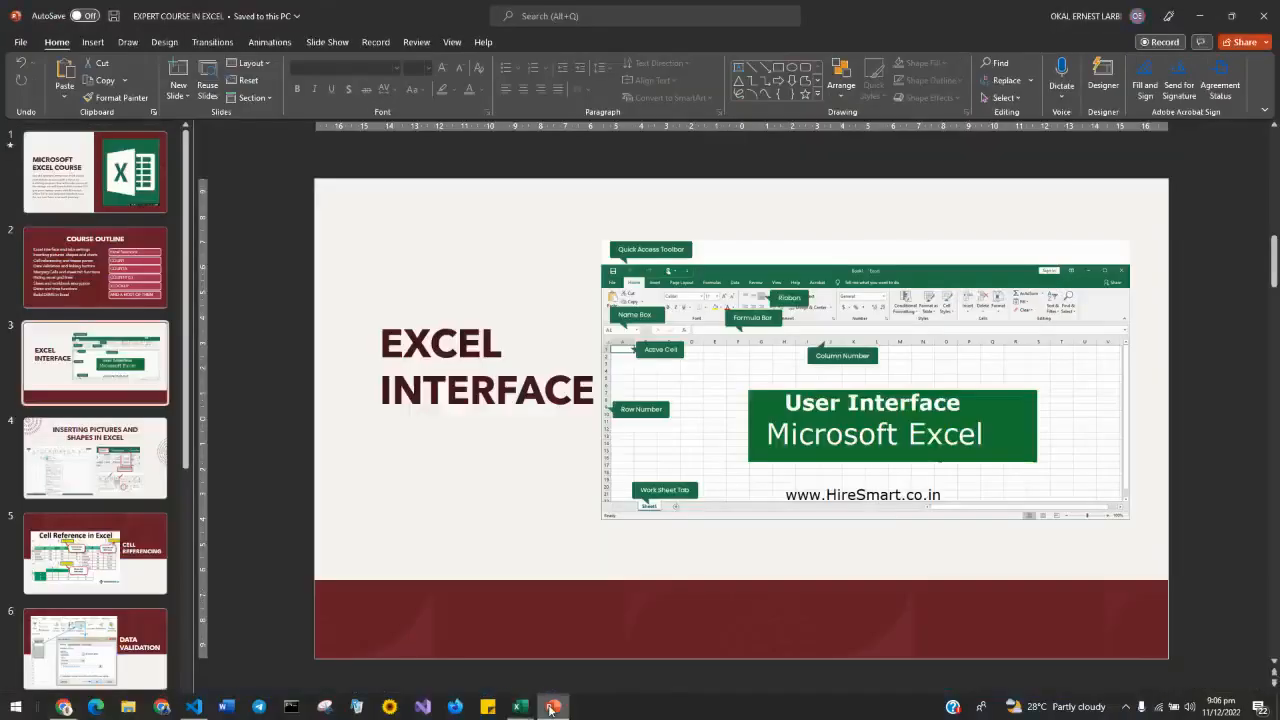
Show the Course Outline slide in PowerPoint, and switch to the DASHBOARD sheet of the EXCEL CLASS workbook in Excel.
click(85, 267)
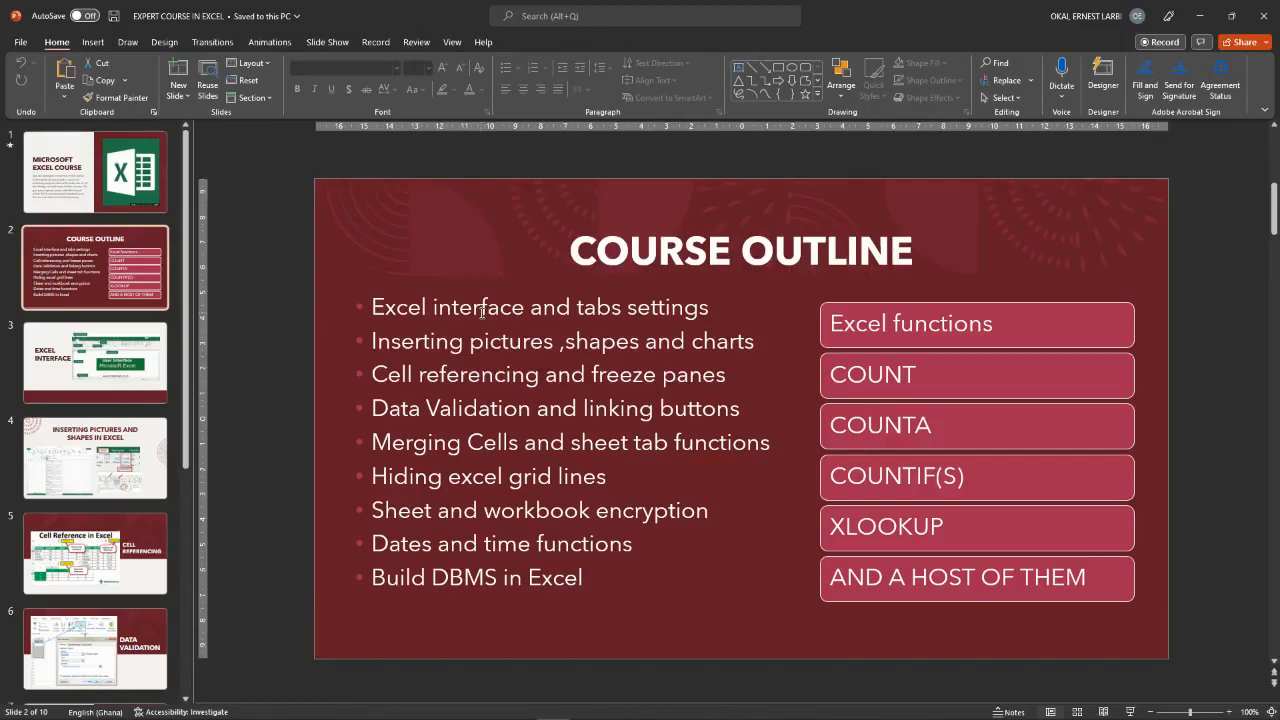
mouse_move(525, 712)
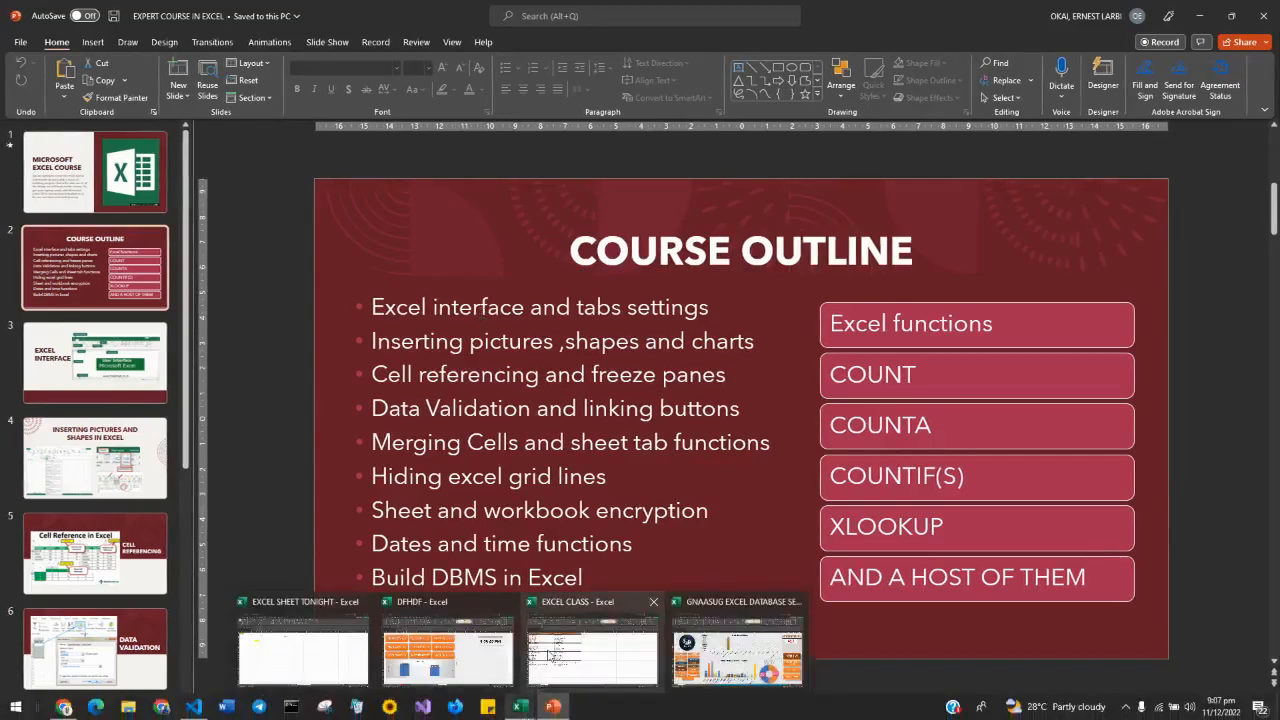
click(548, 652)
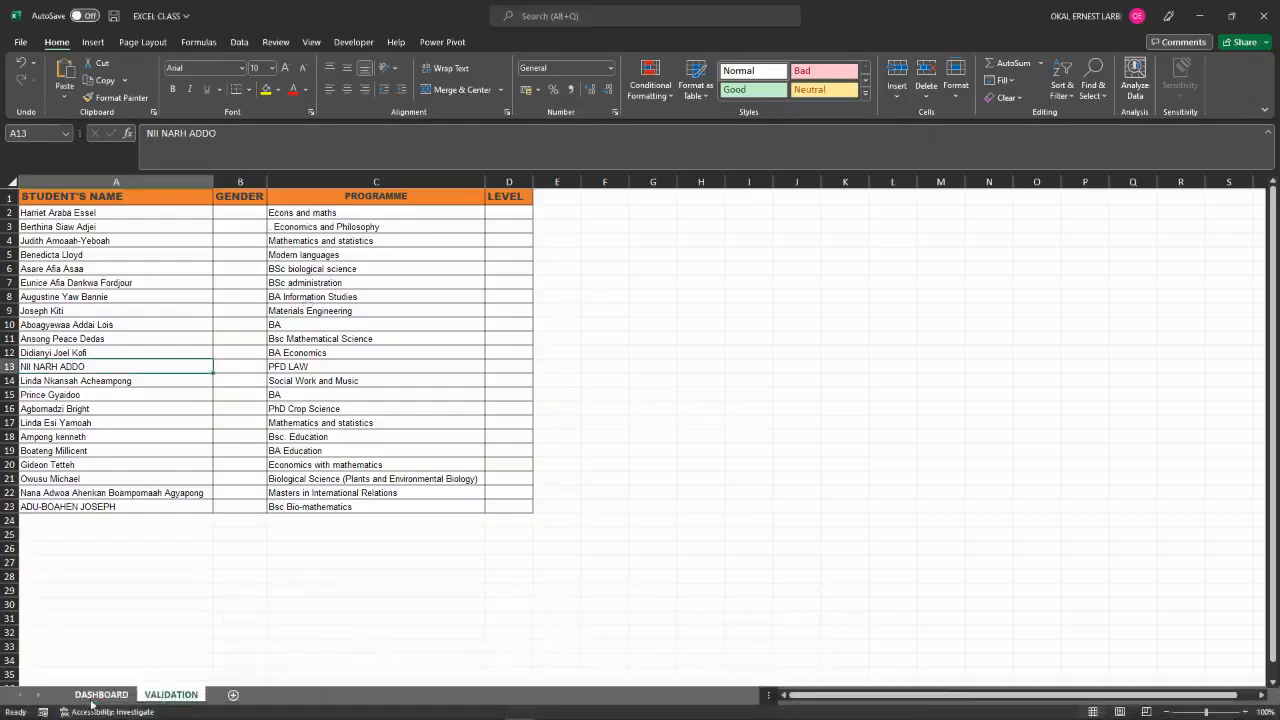
click(90, 695)
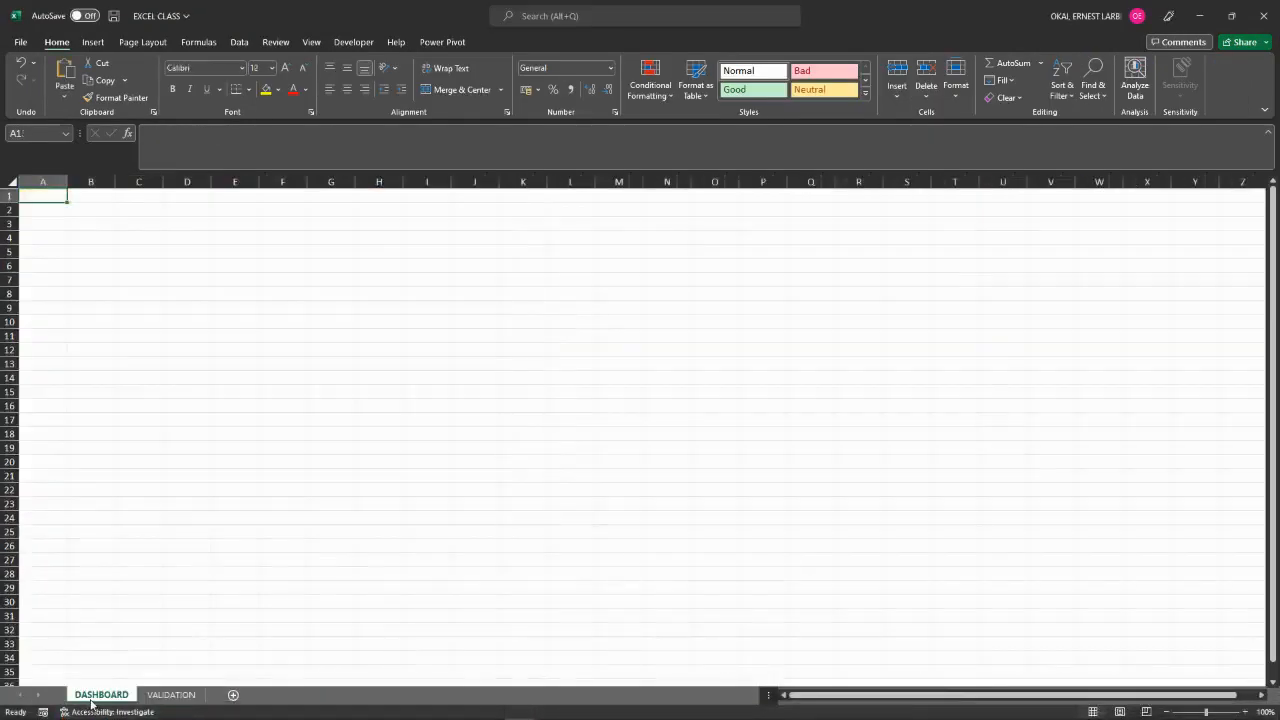
Set Excel's save options to store AutoRecover information every 10 minutes.
click(21, 42)
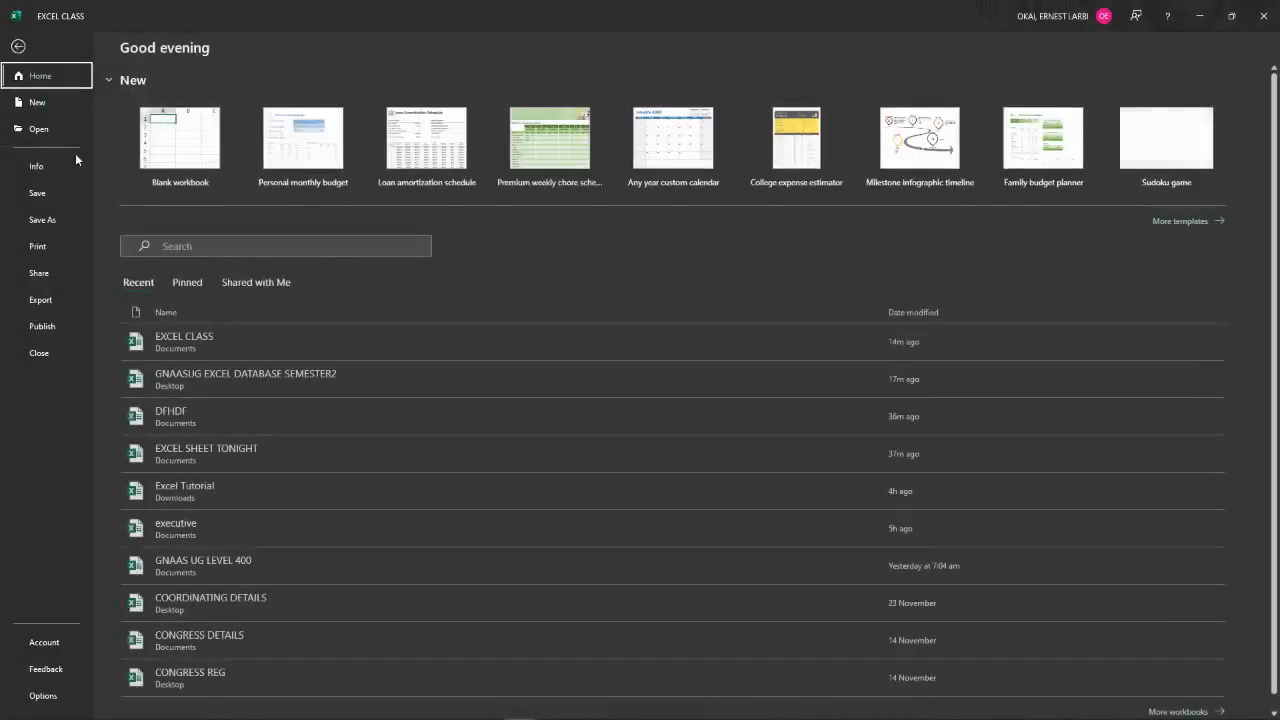
click(44, 696)
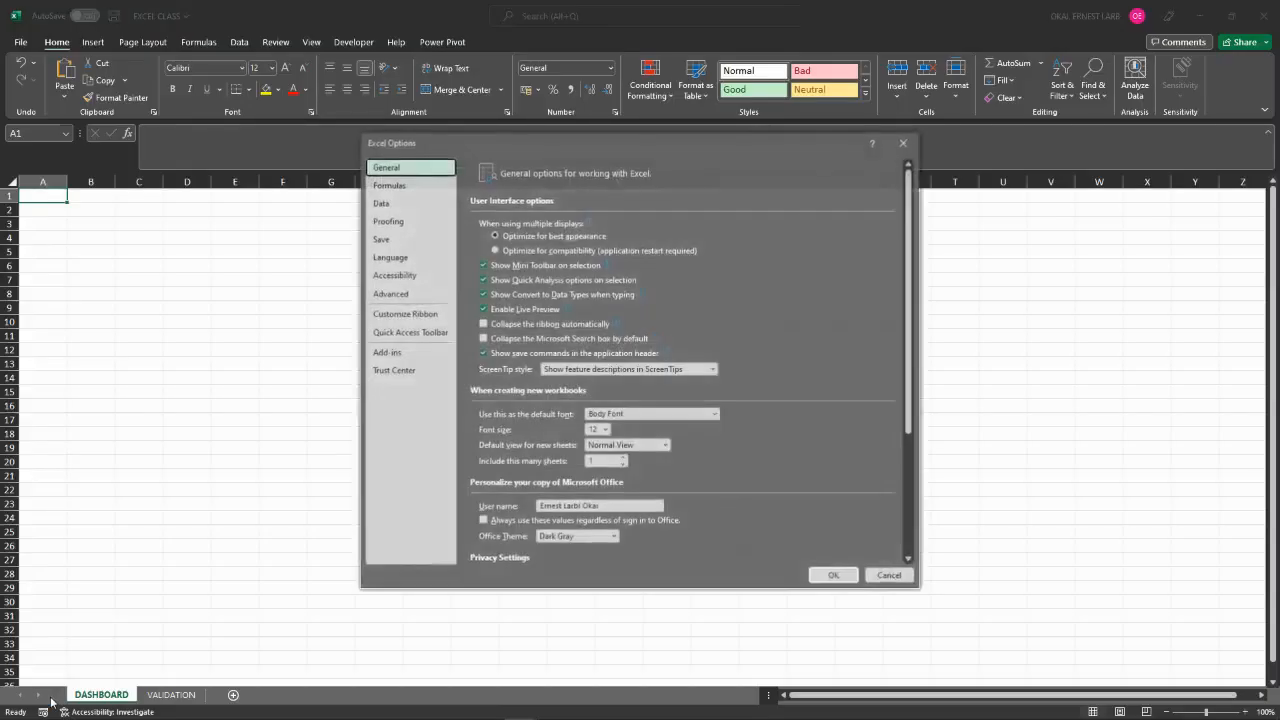
click(381, 241)
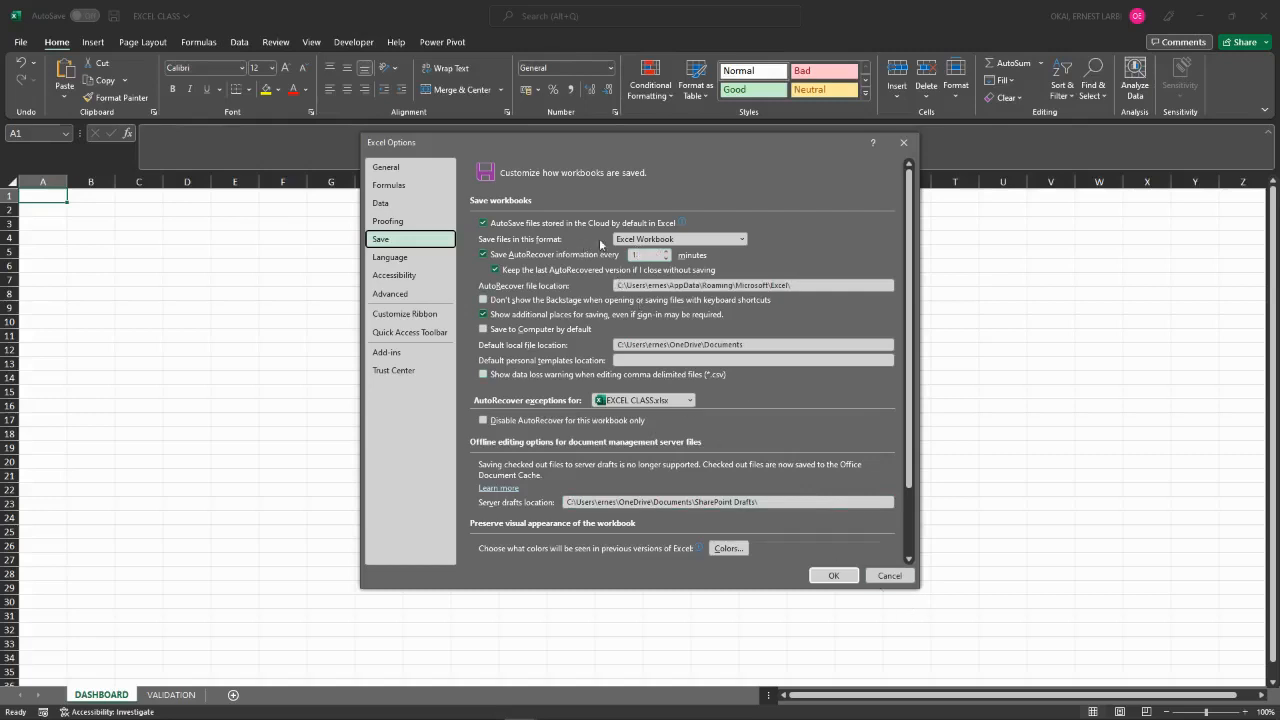
click(652, 253)
text(0)
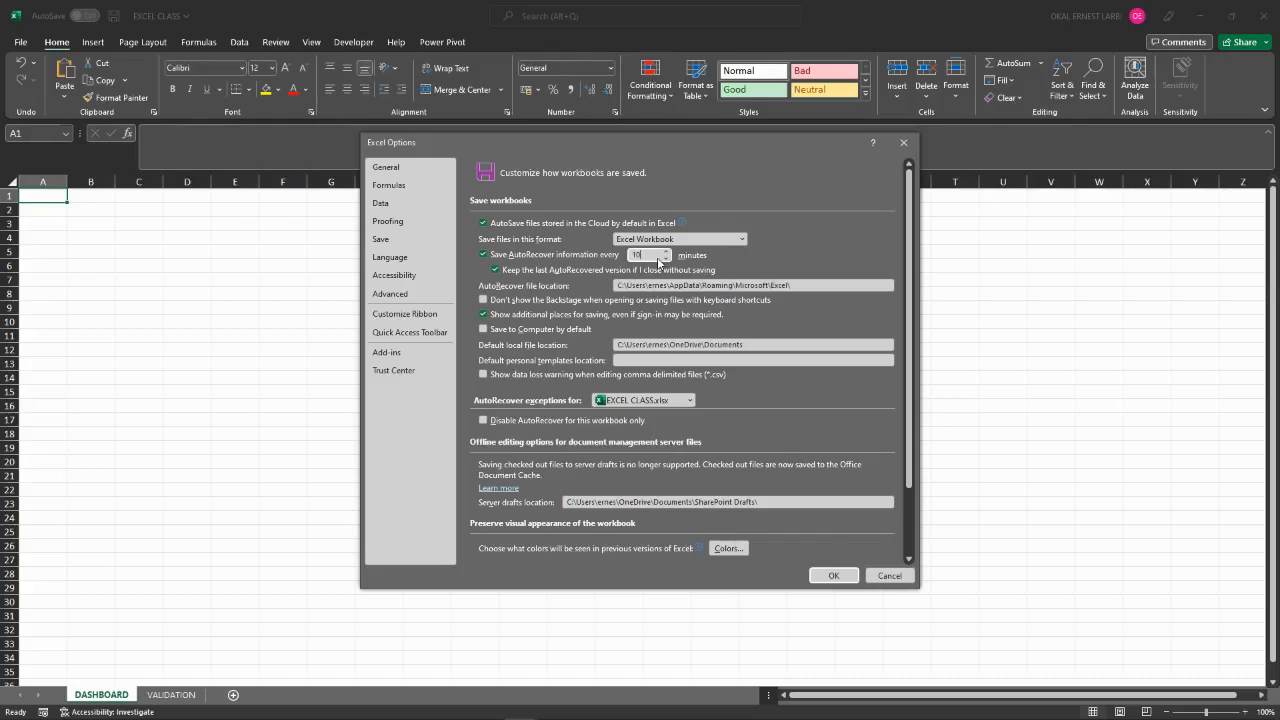
click(831, 575)
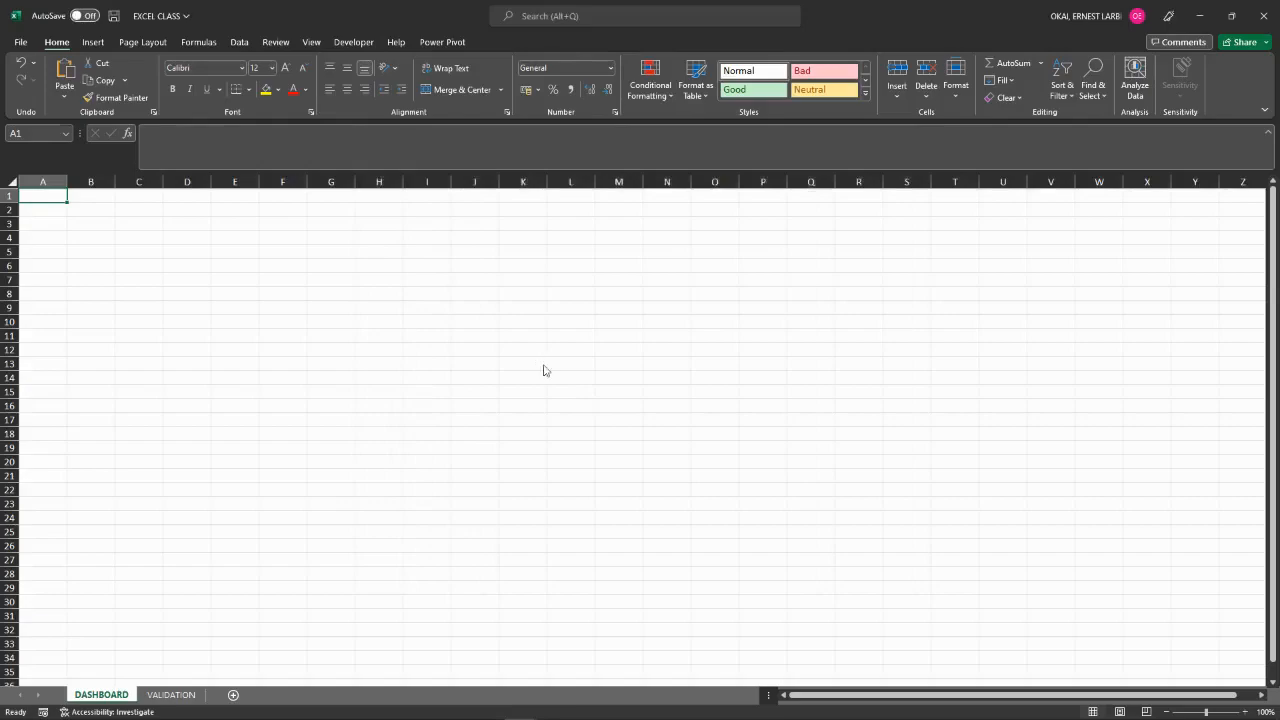
Switch to PowerPoint to review the Course Outline slide, and return to the EXCEL CLASS workbook in Excel.
key(alt+Tab)
key(alt+Tab)
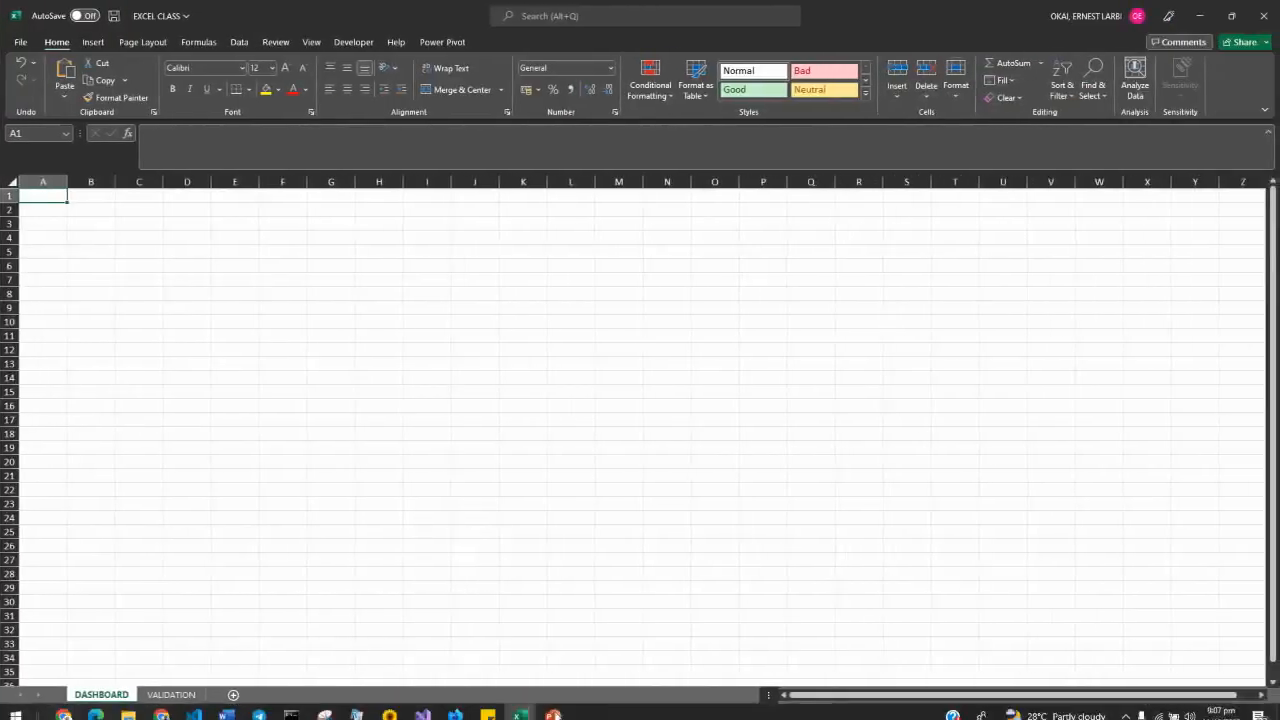
click(554, 711)
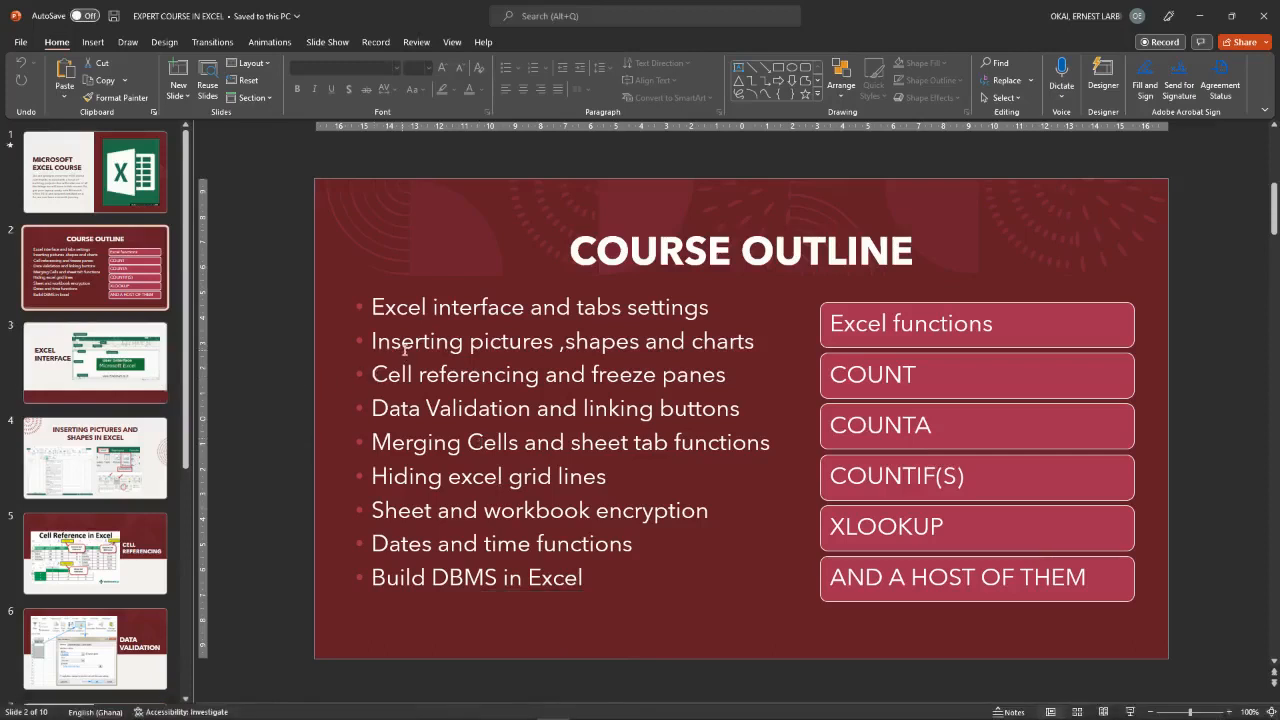
mouse_move(604, 718)
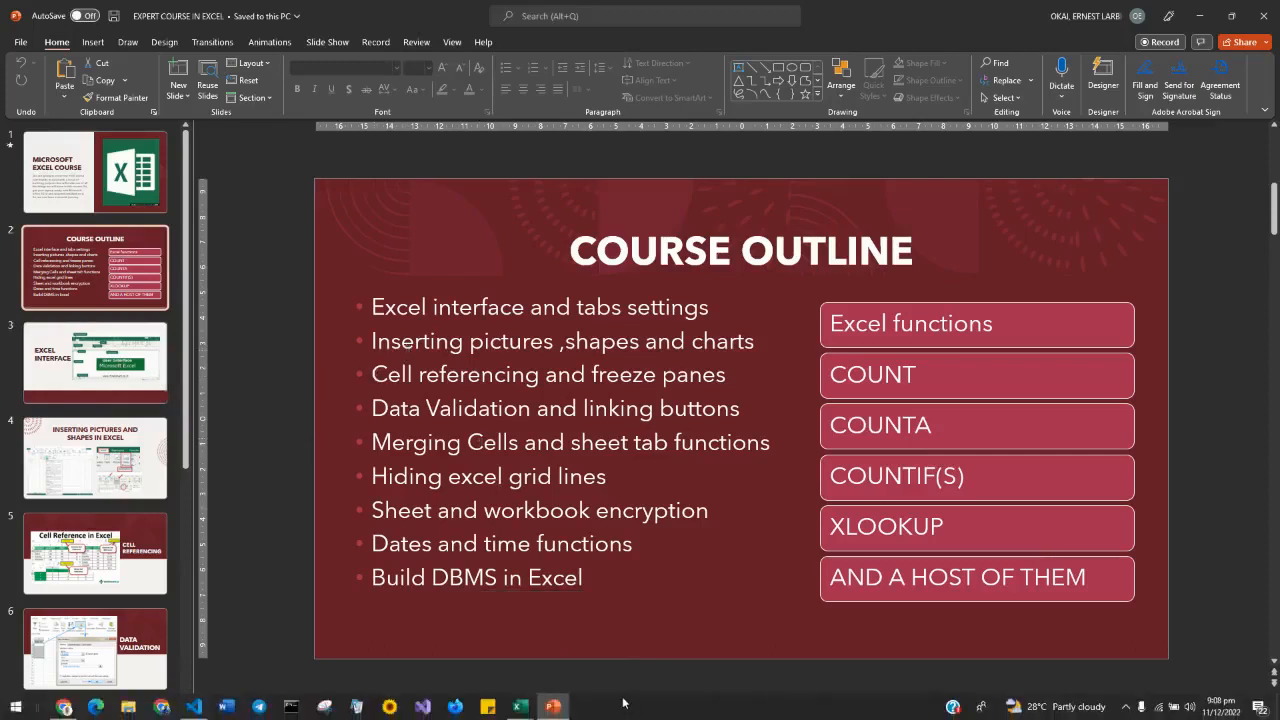
mouse_move(521, 712)
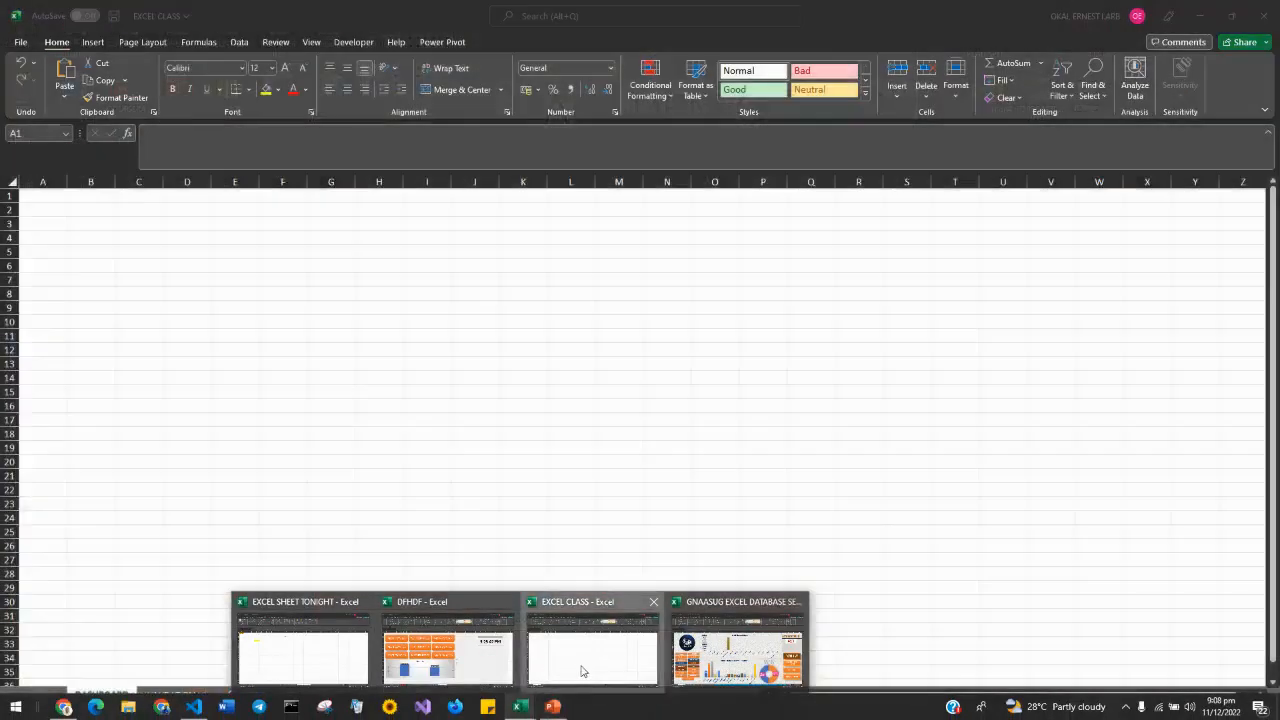
click(581, 665)
Insert the picture edsa from this device's recent files at cell F10 of the DASHBOARD sheet.
click(302, 317)
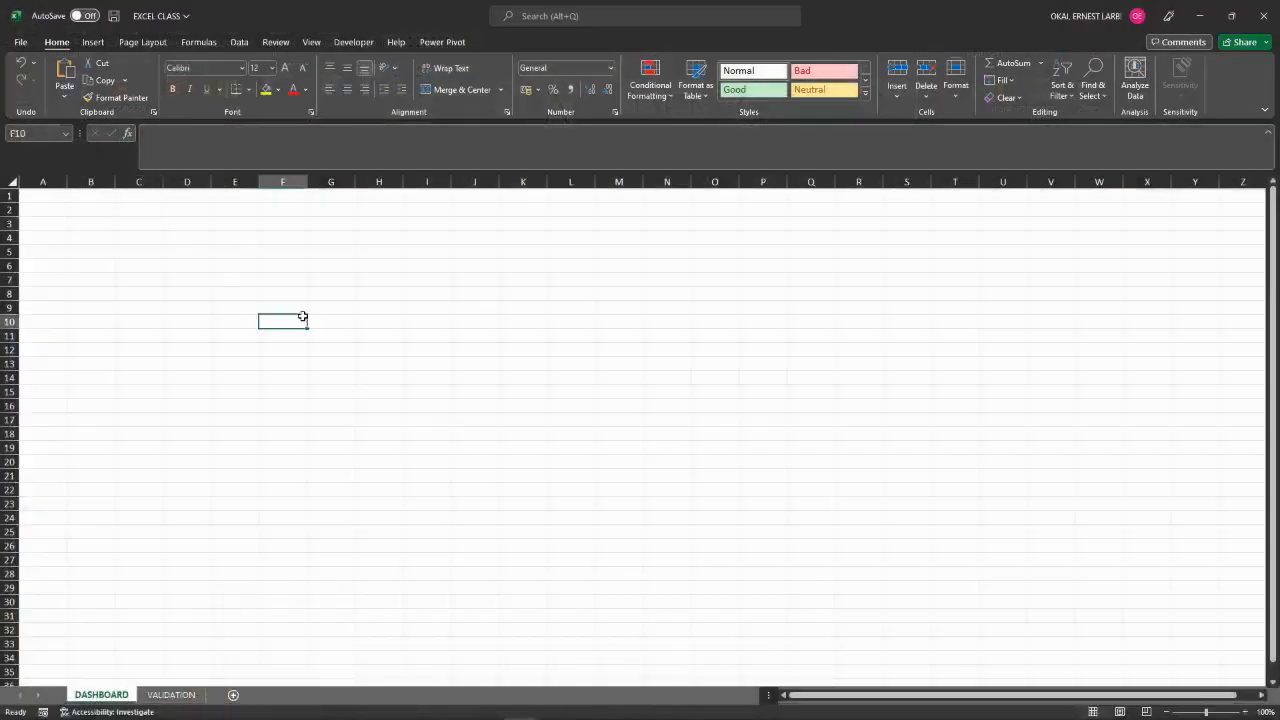
click(96, 45)
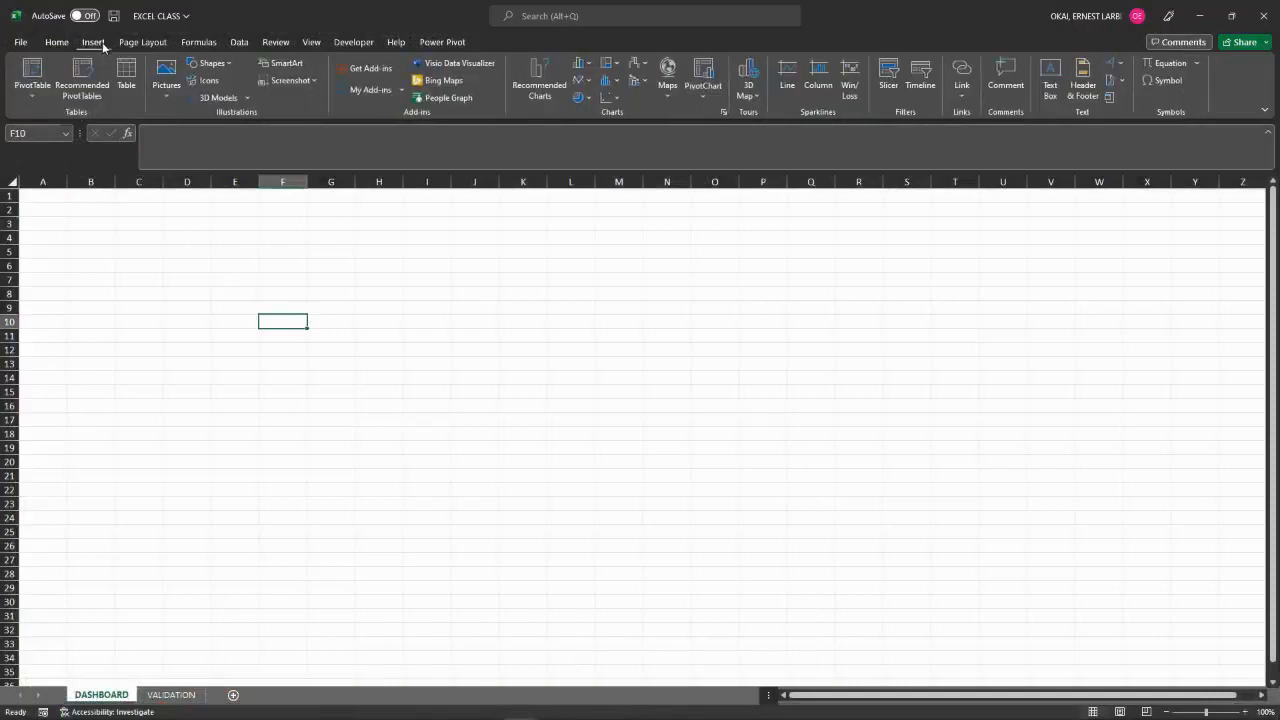
click(176, 100)
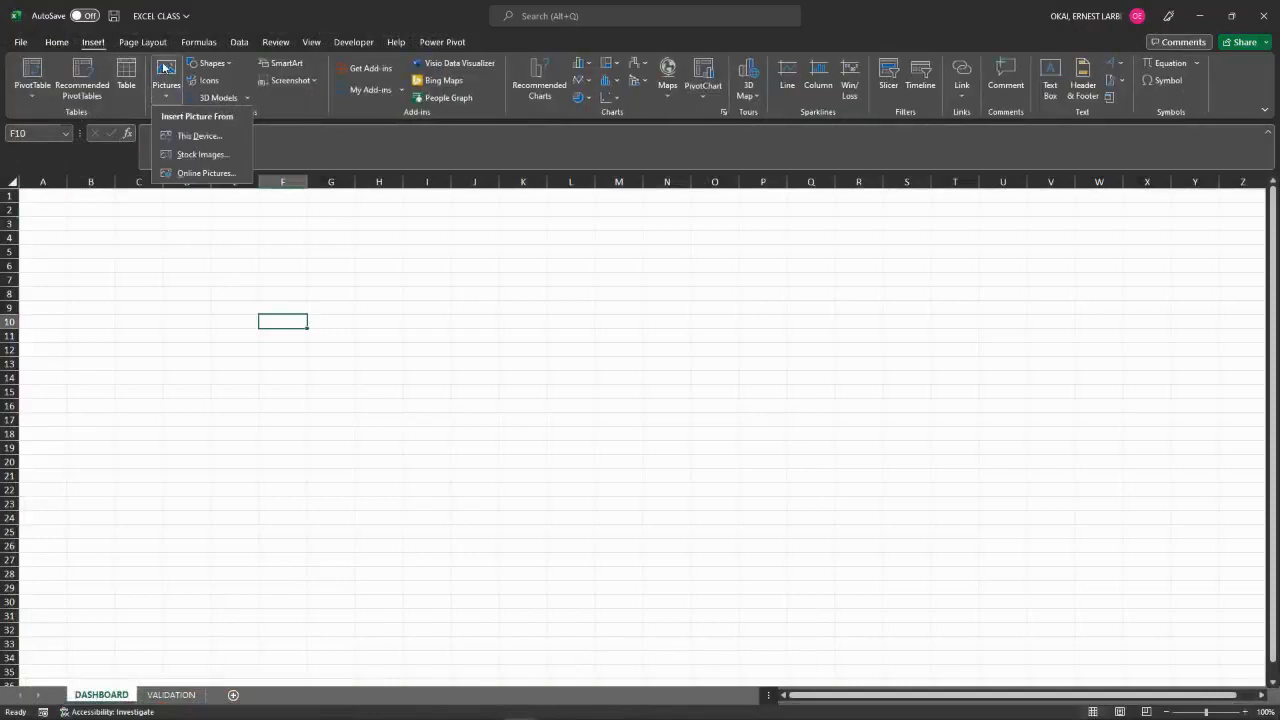
click(203, 143)
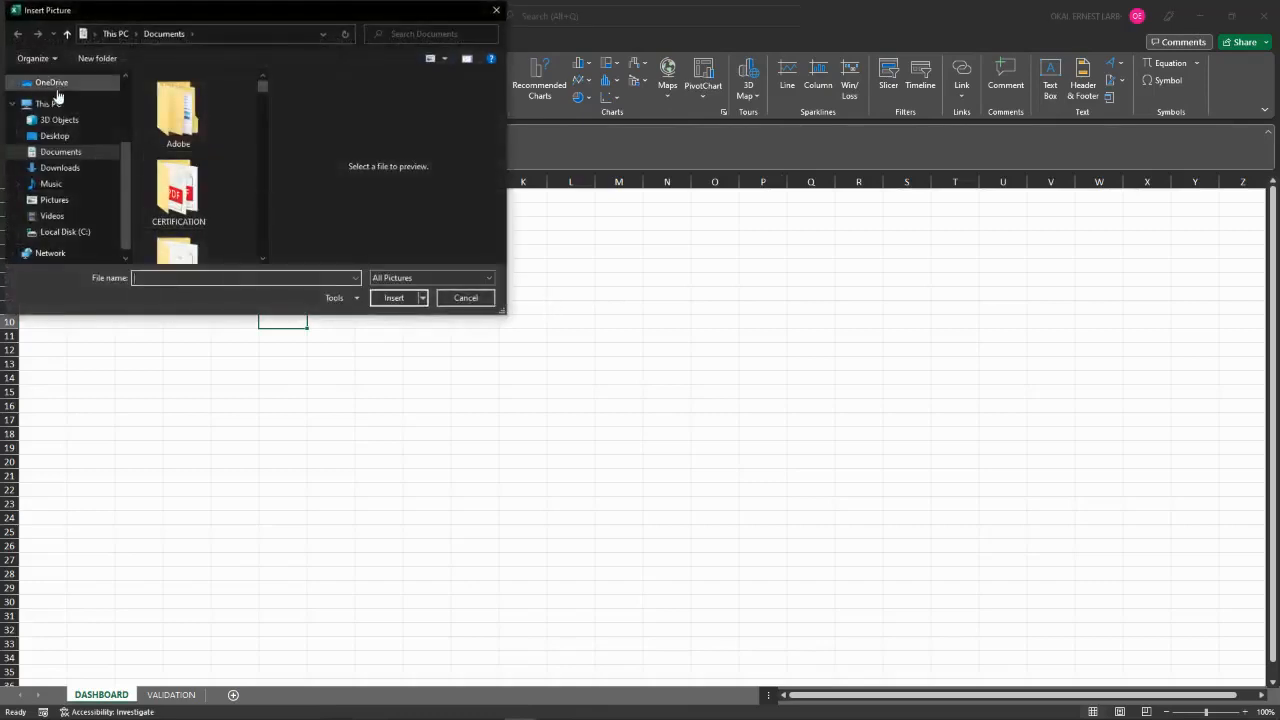
scroll(57, 96, up, 3)
click(55, 88)
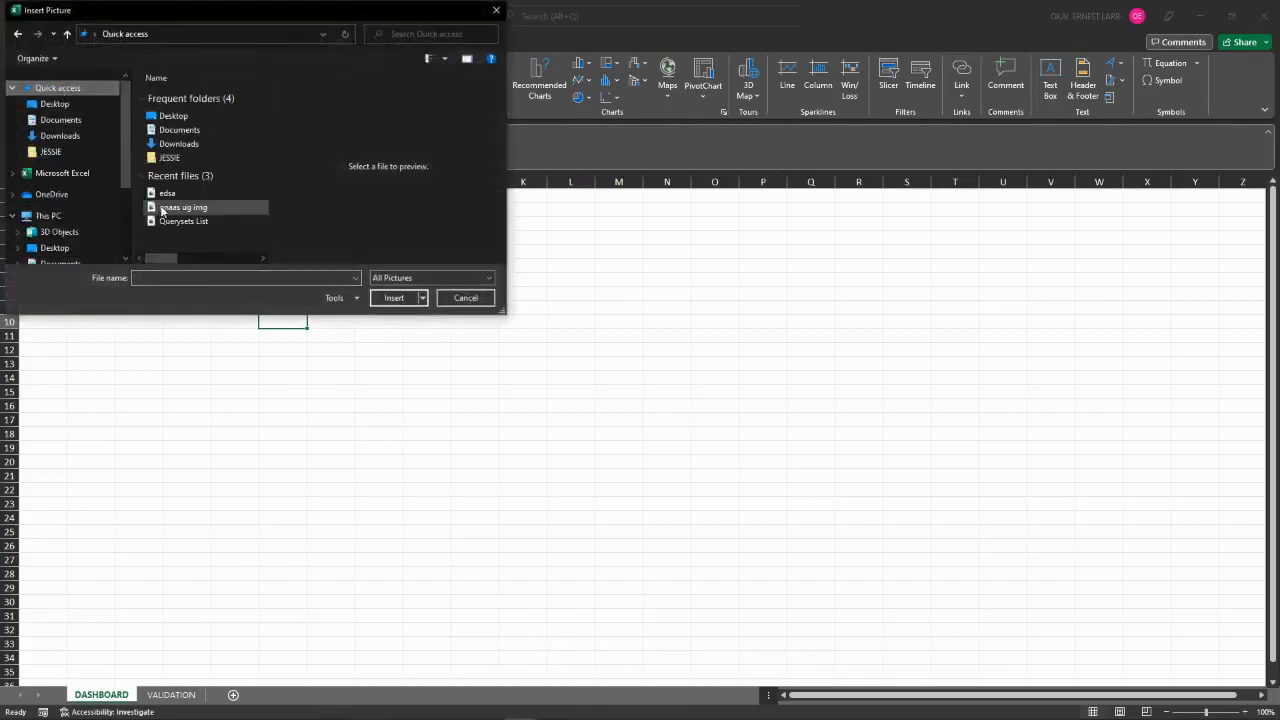
click(167, 193)
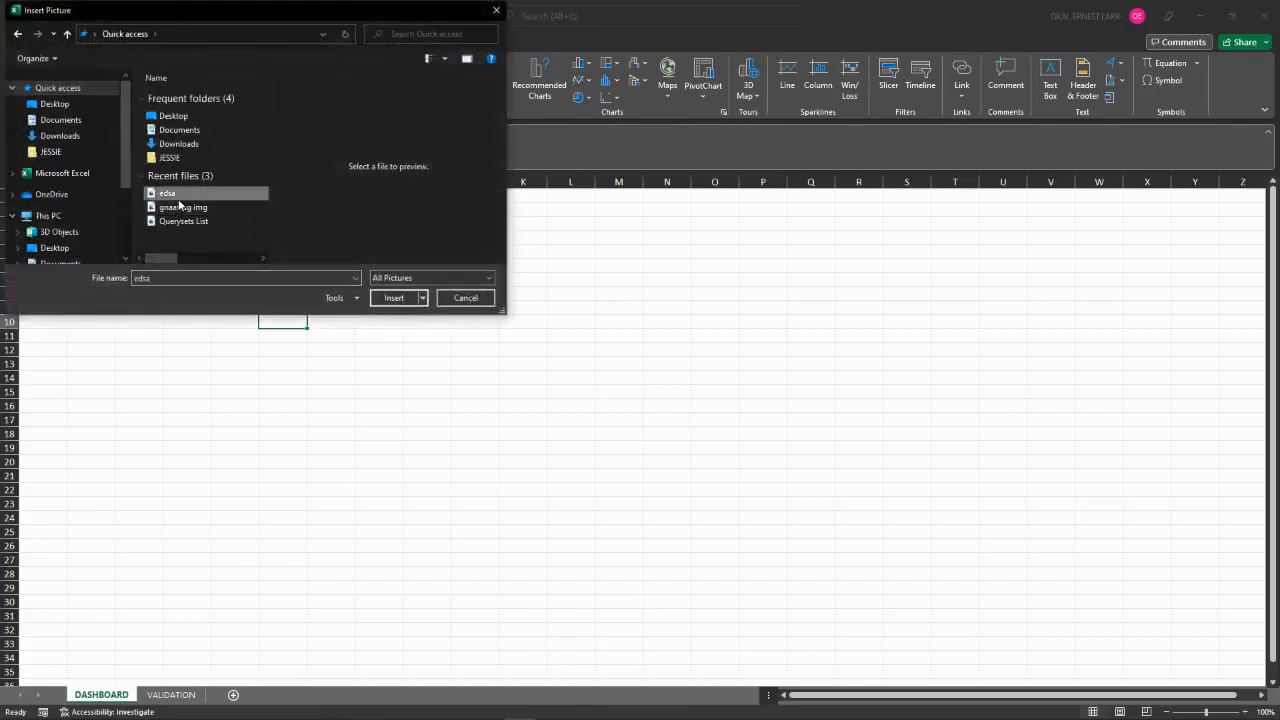
click(380, 302)
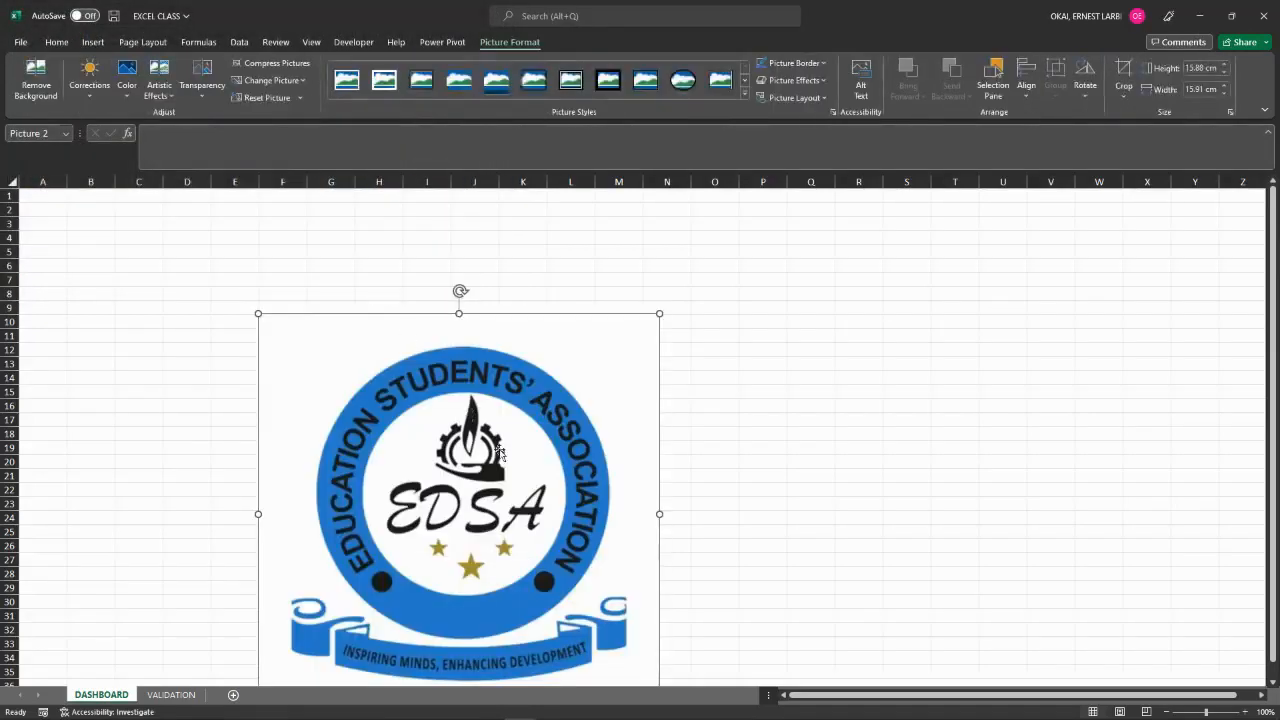
Shrink the EDSA logo to about 7.36 × 7.37 cm and move it to columns S to V, starting around row 11.
scroll(500, 453, down, 1)
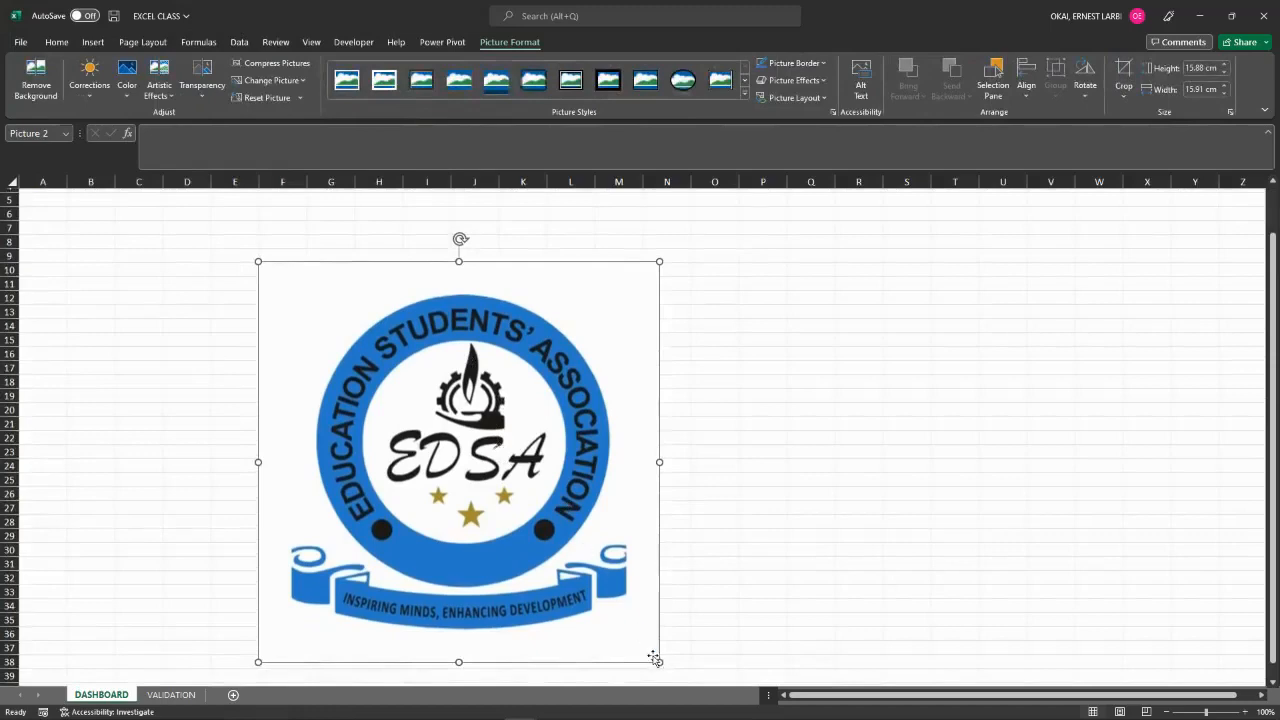
drag(659, 661, 535, 491)
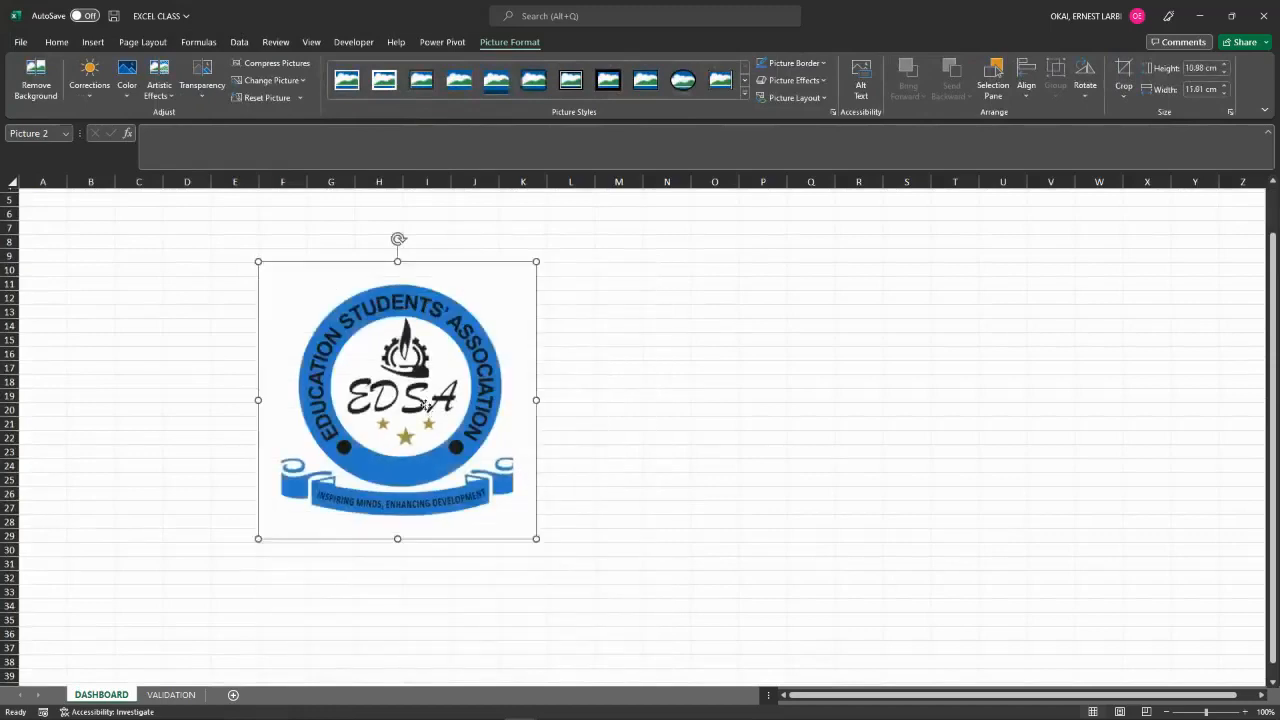
drag(435, 412, 492, 419)
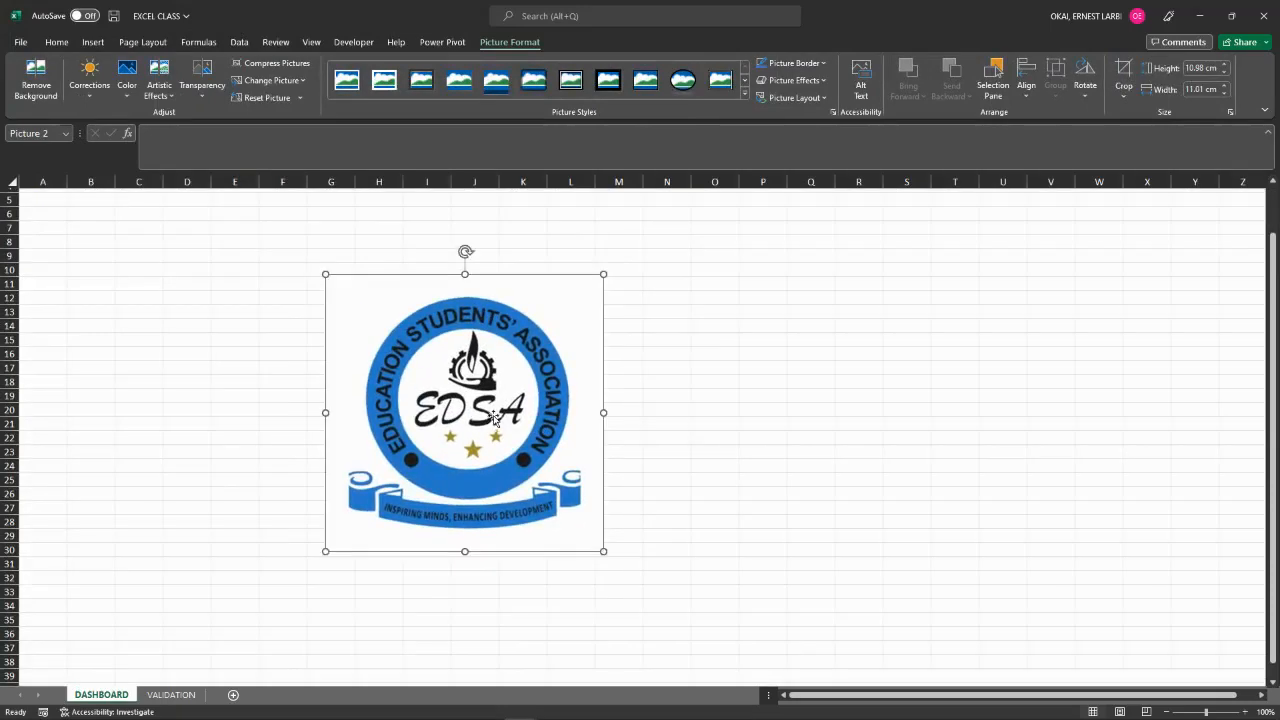
click(723, 449)
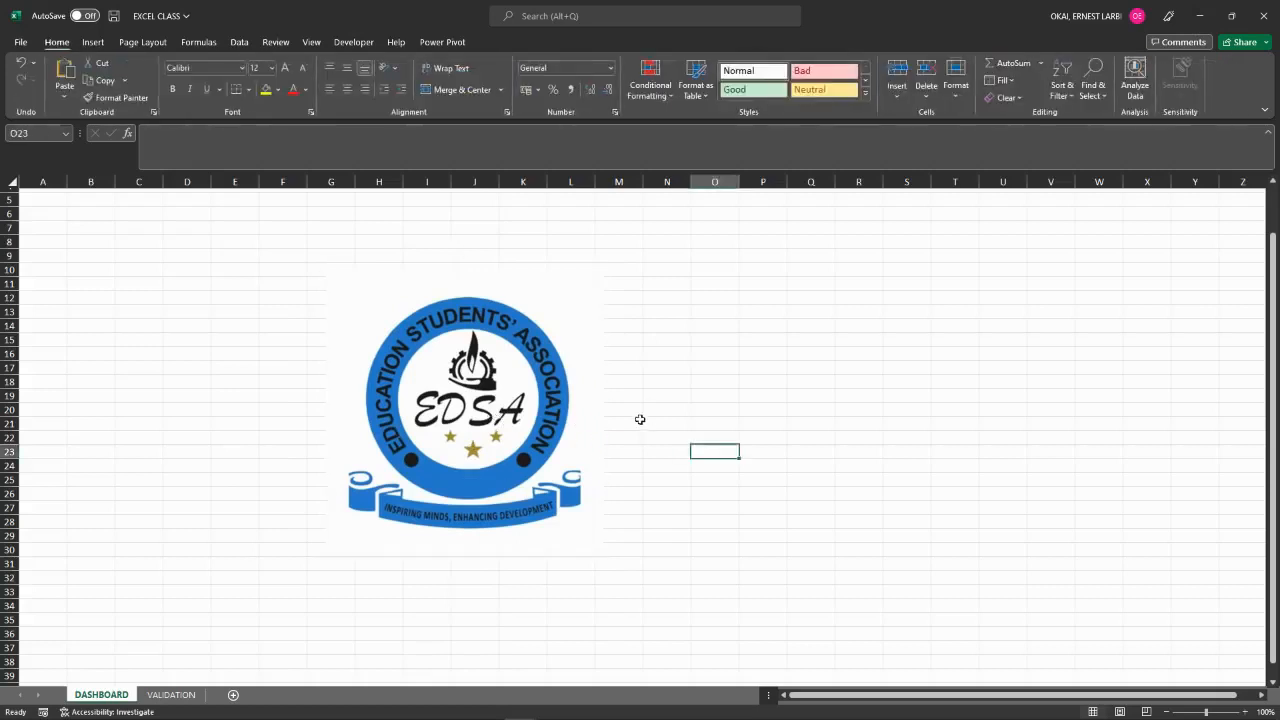
click(529, 380)
drag(529, 380, 1062, 365)
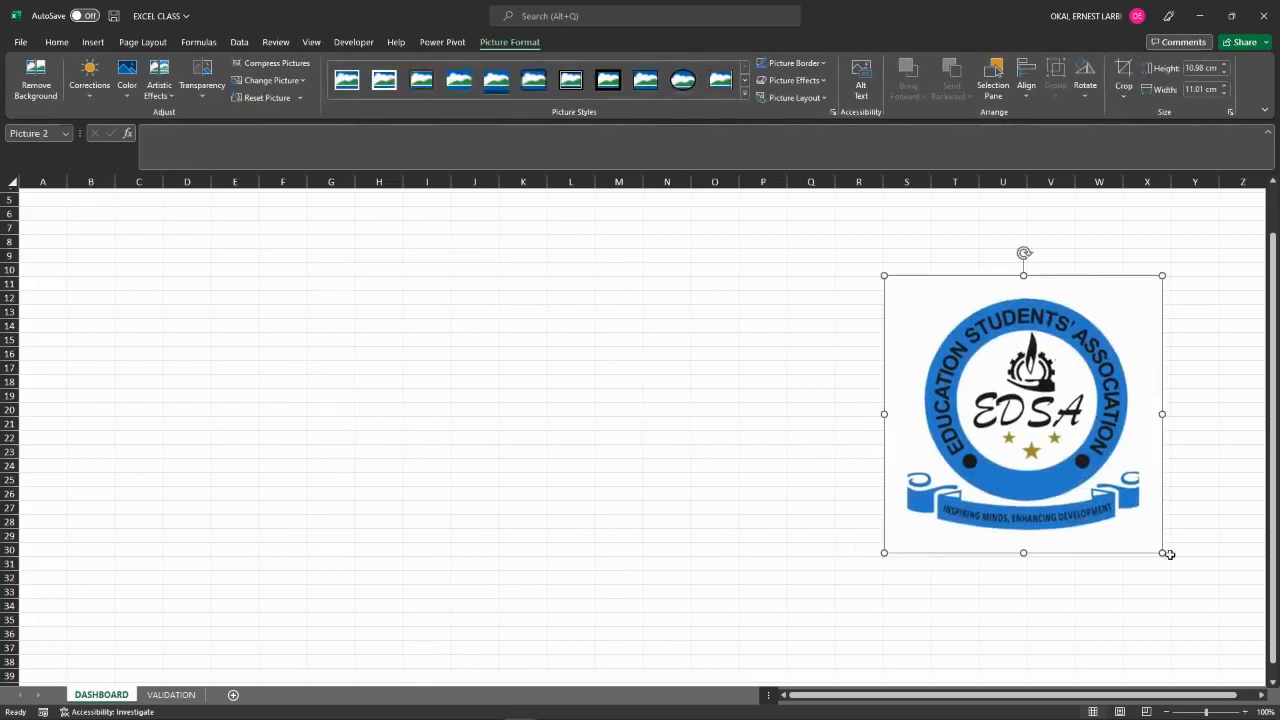
drag(1164, 552, 1071, 462)
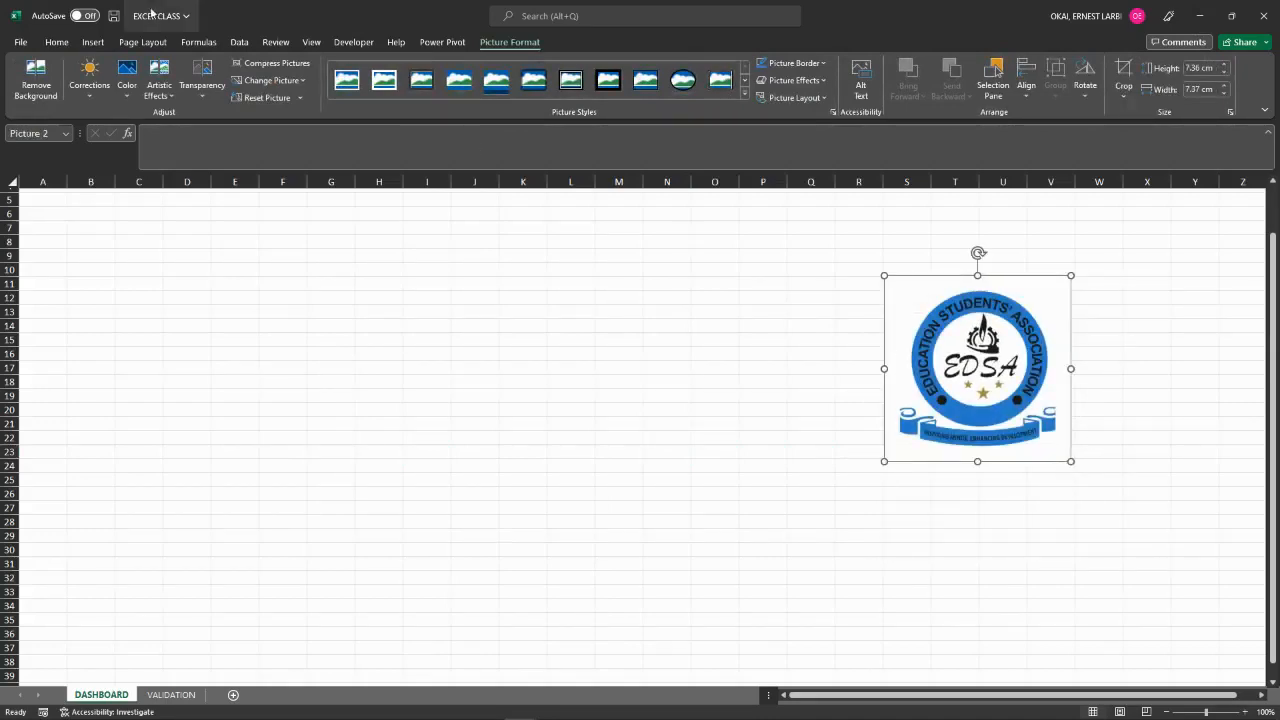
Add an orange rounded rectangle labelled DASHBOARD, about 2.41 cm high and 8.49 cm wide, over columns C to H in rows 10 to 14.
click(93, 43)
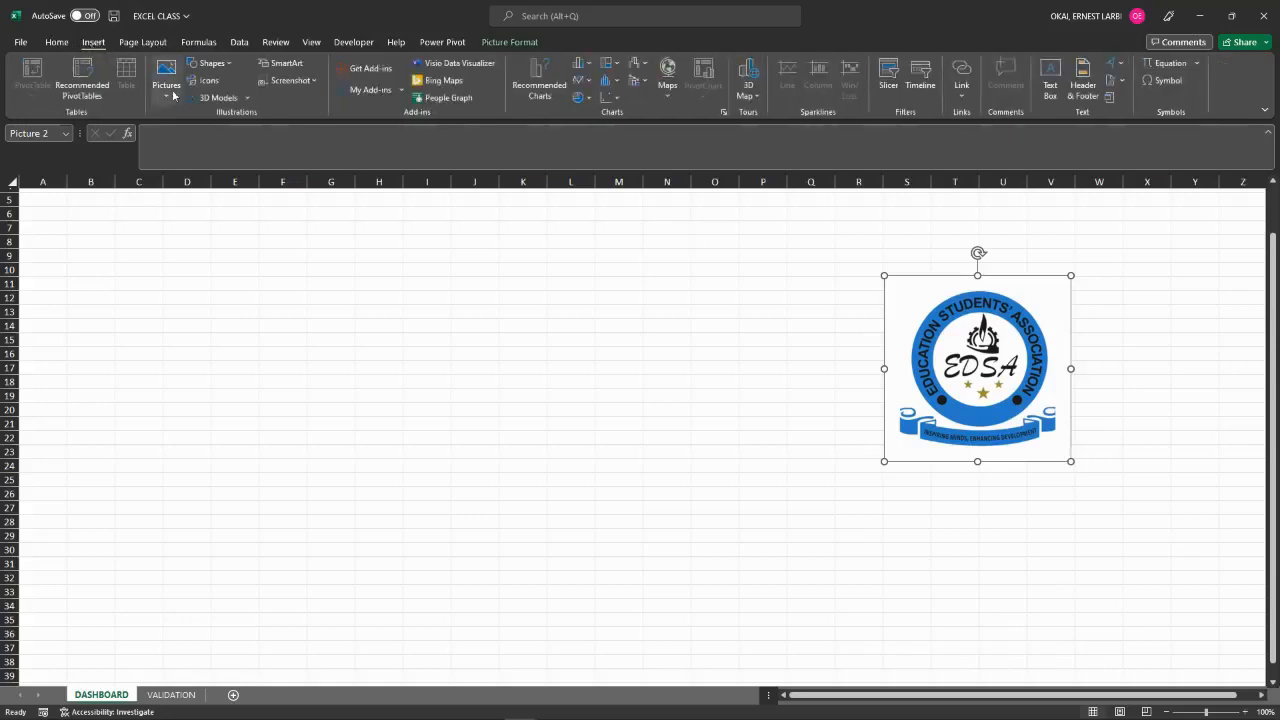
click(210, 63)
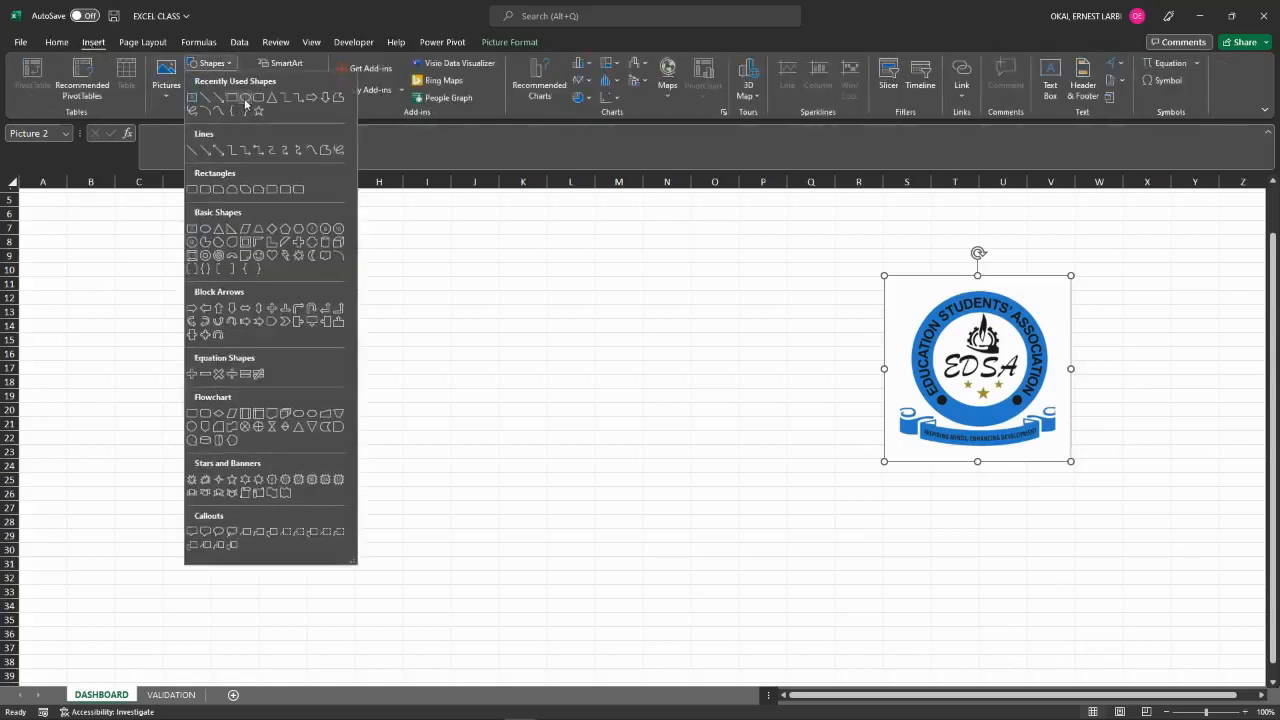
click(258, 98)
drag(147, 266, 362, 327)
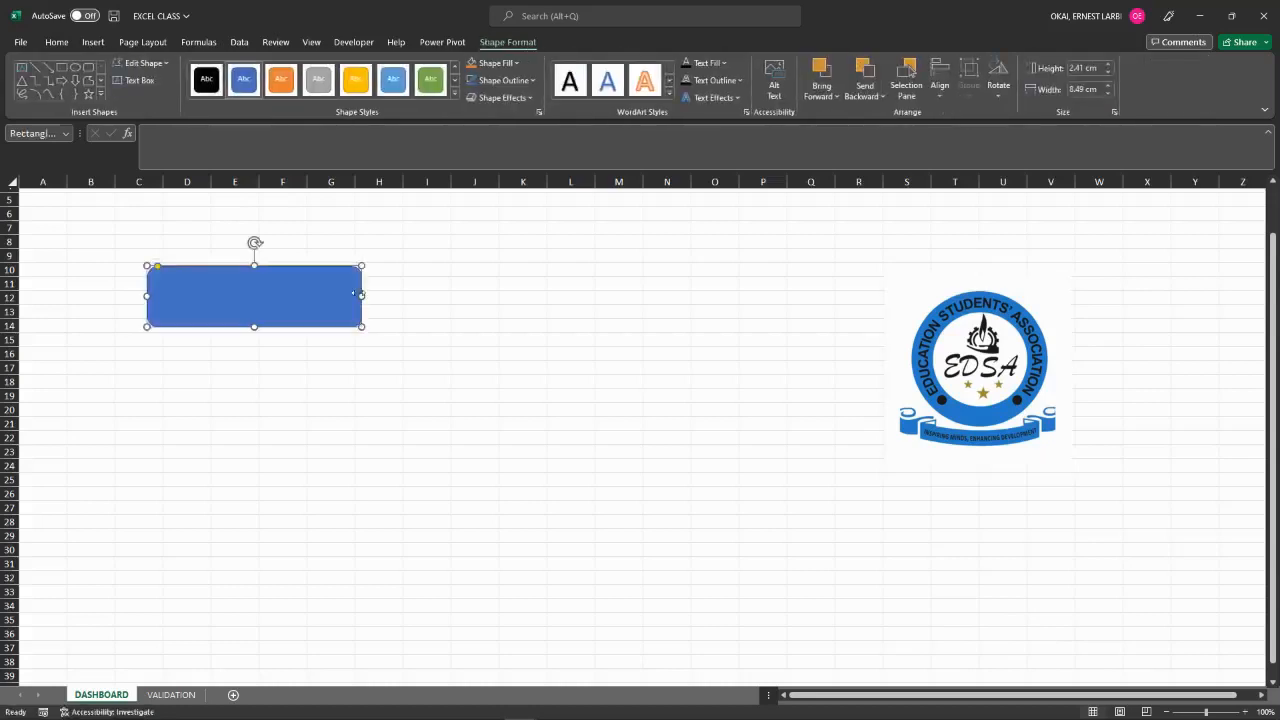
click(456, 96)
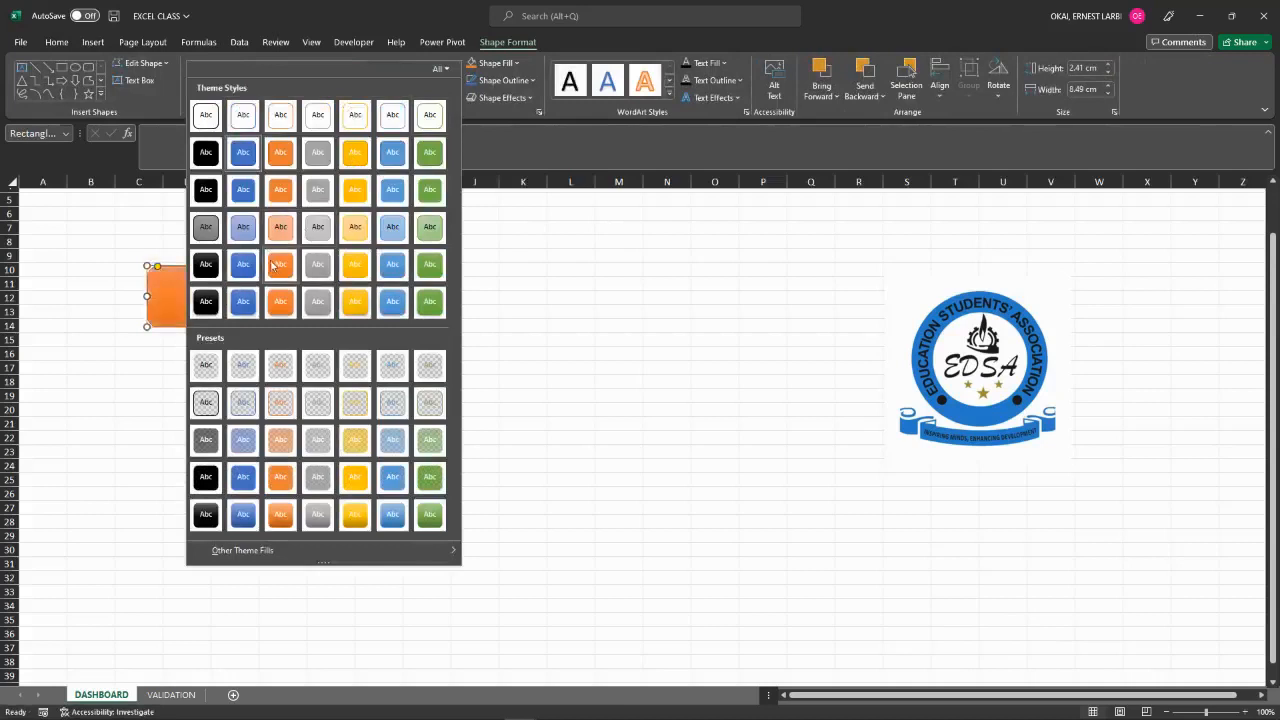
click(276, 266)
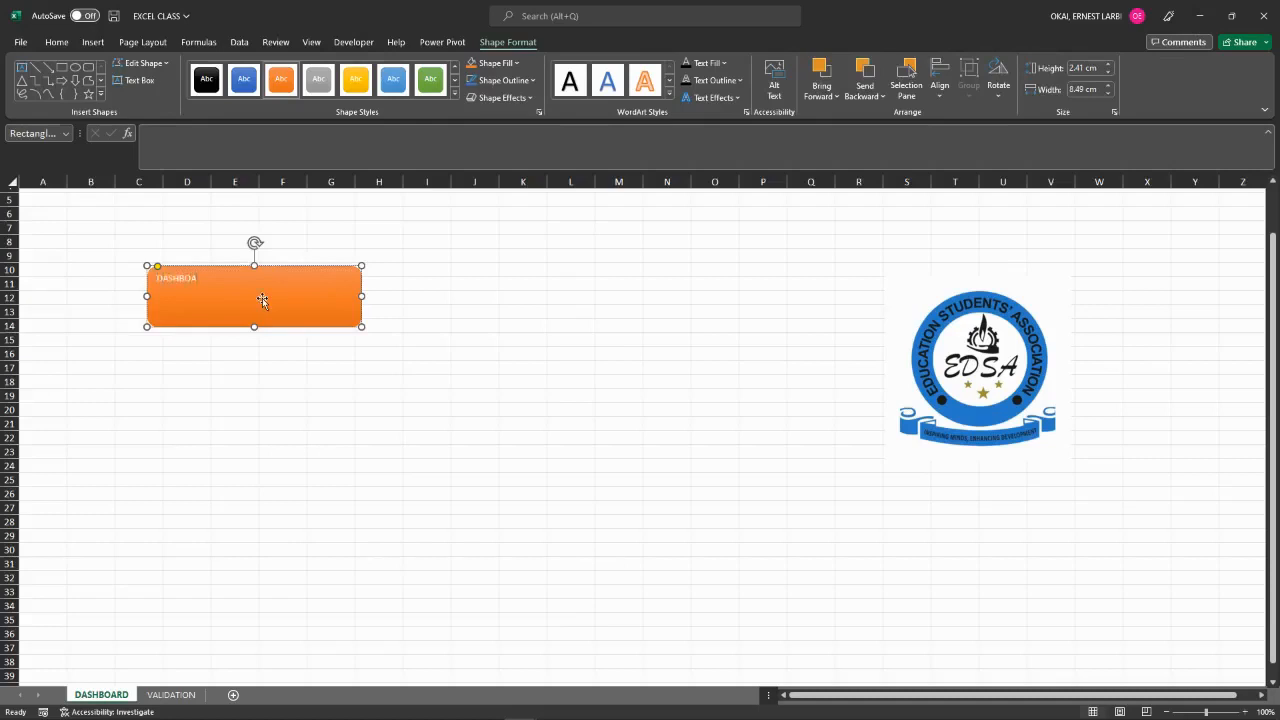
Centre the DASHBOARD text horizontally and vertically inside the orange rounded rectangle.
click(58, 44)
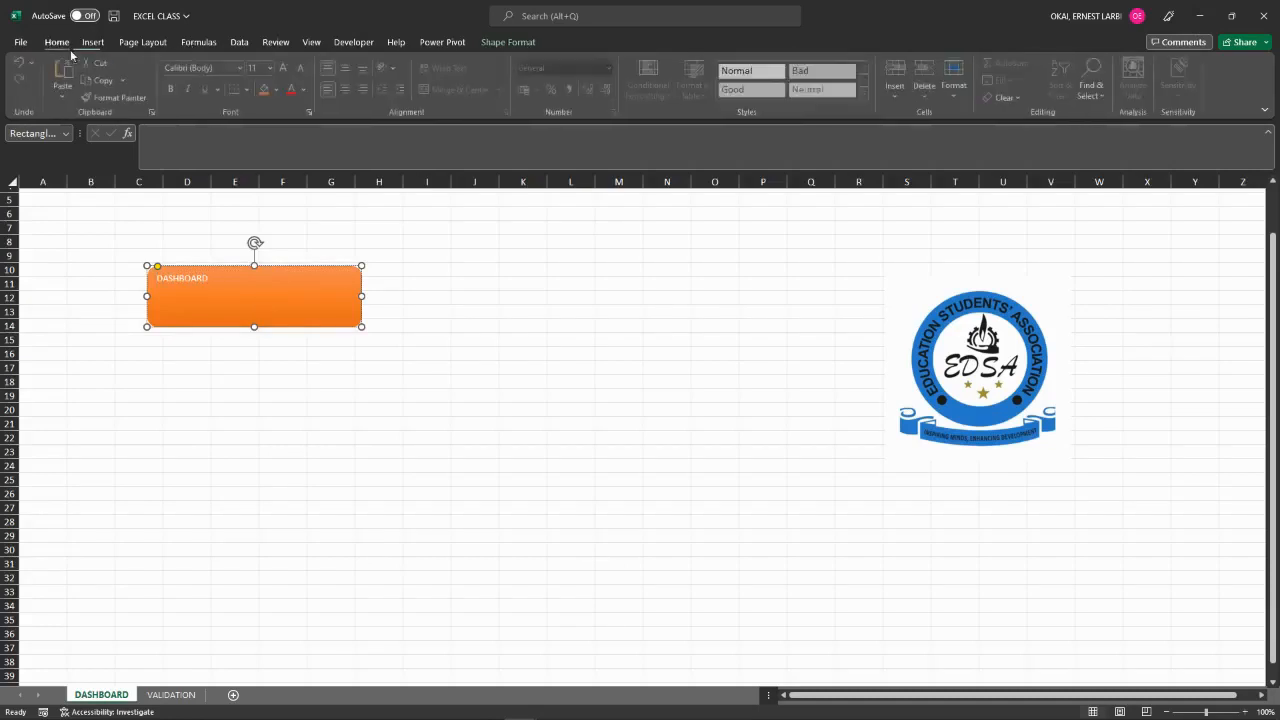
click(347, 69)
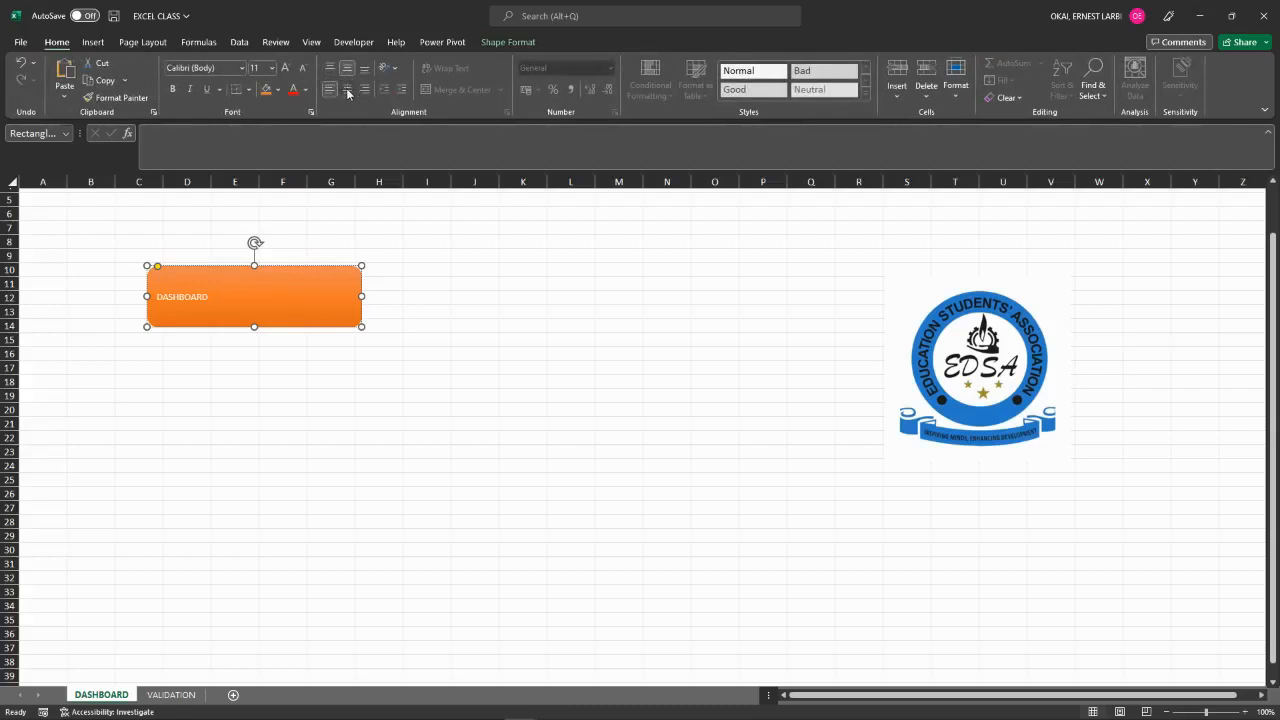
click(347, 89)
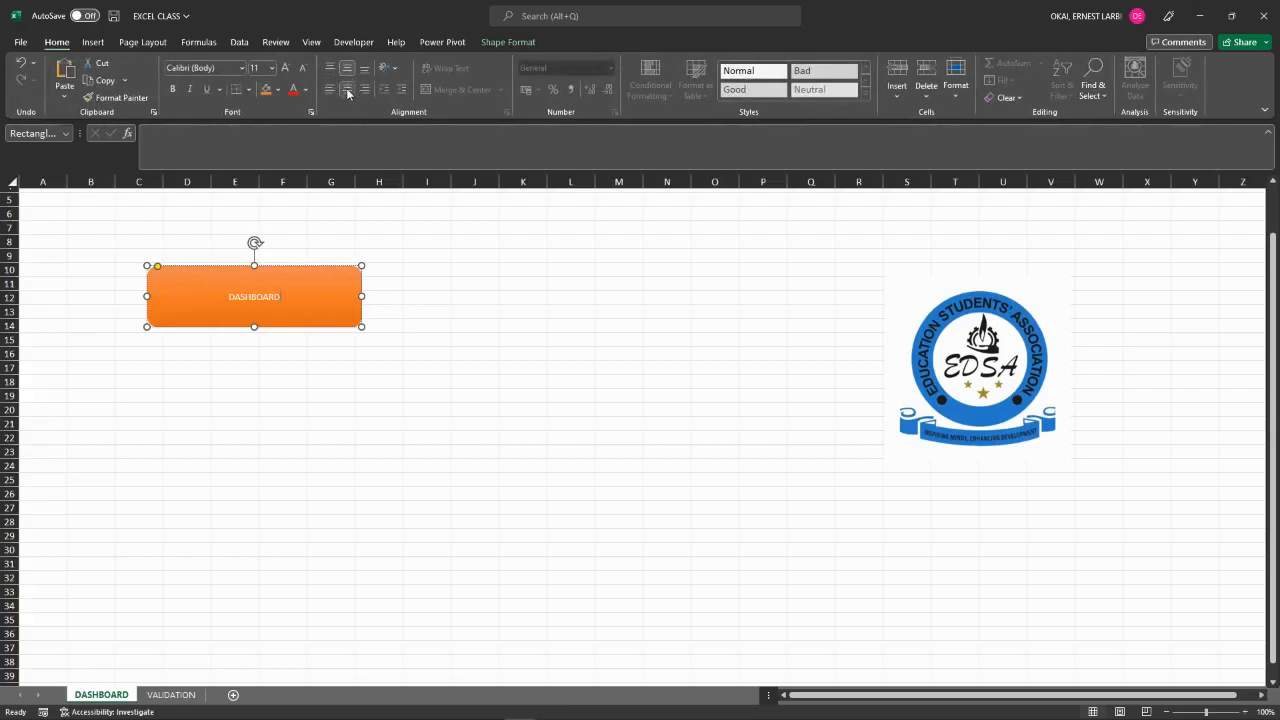
Set the DASHBOARD label in the orange shape to font size 32 and make it bold.
click(286, 68)
click(286, 68)
click(286, 68)
double_click(260, 297)
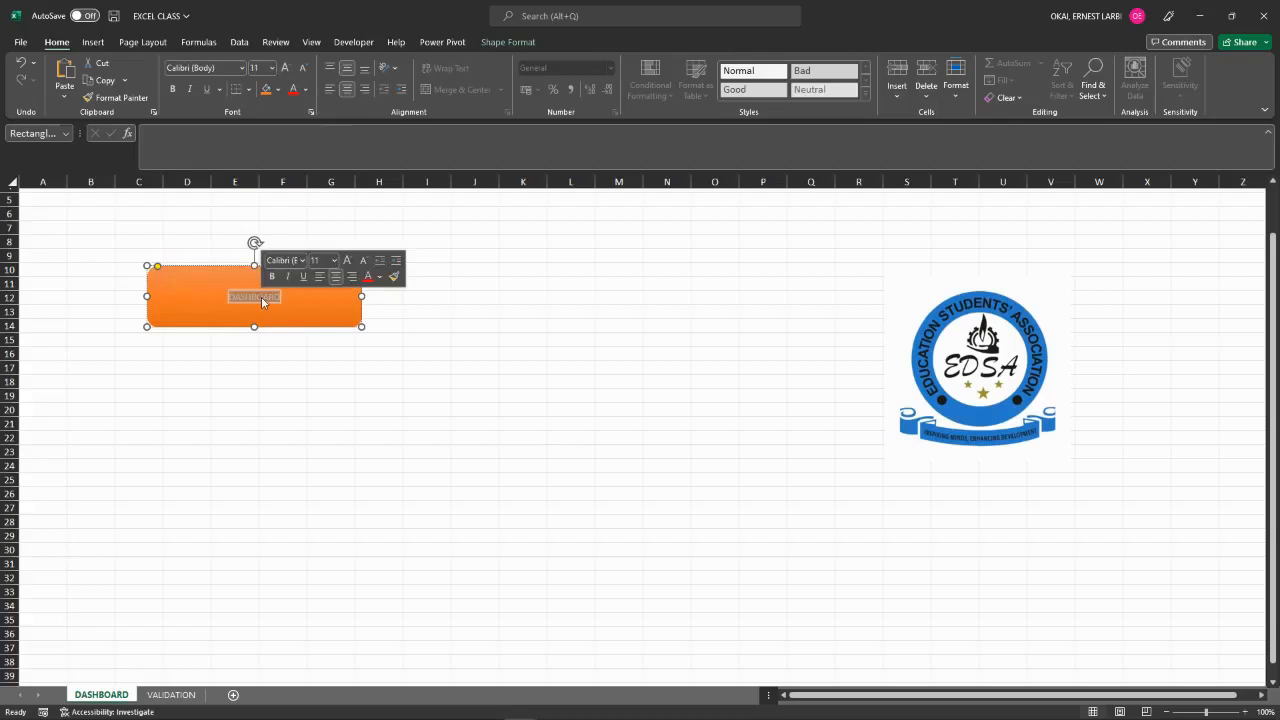
click(284, 68)
click(284, 68)
click(284, 68)
click(284, 68)
click(284, 68)
click(284, 68)
click(284, 68)
click(284, 68)
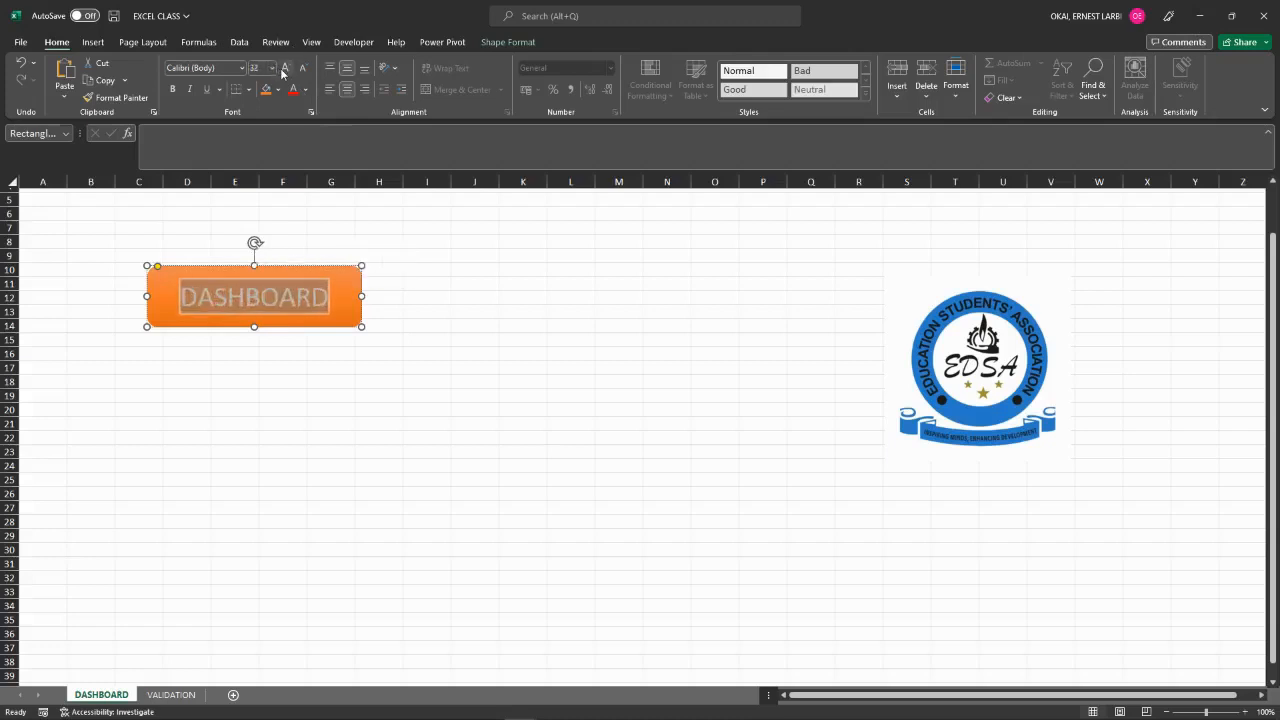
click(172, 89)
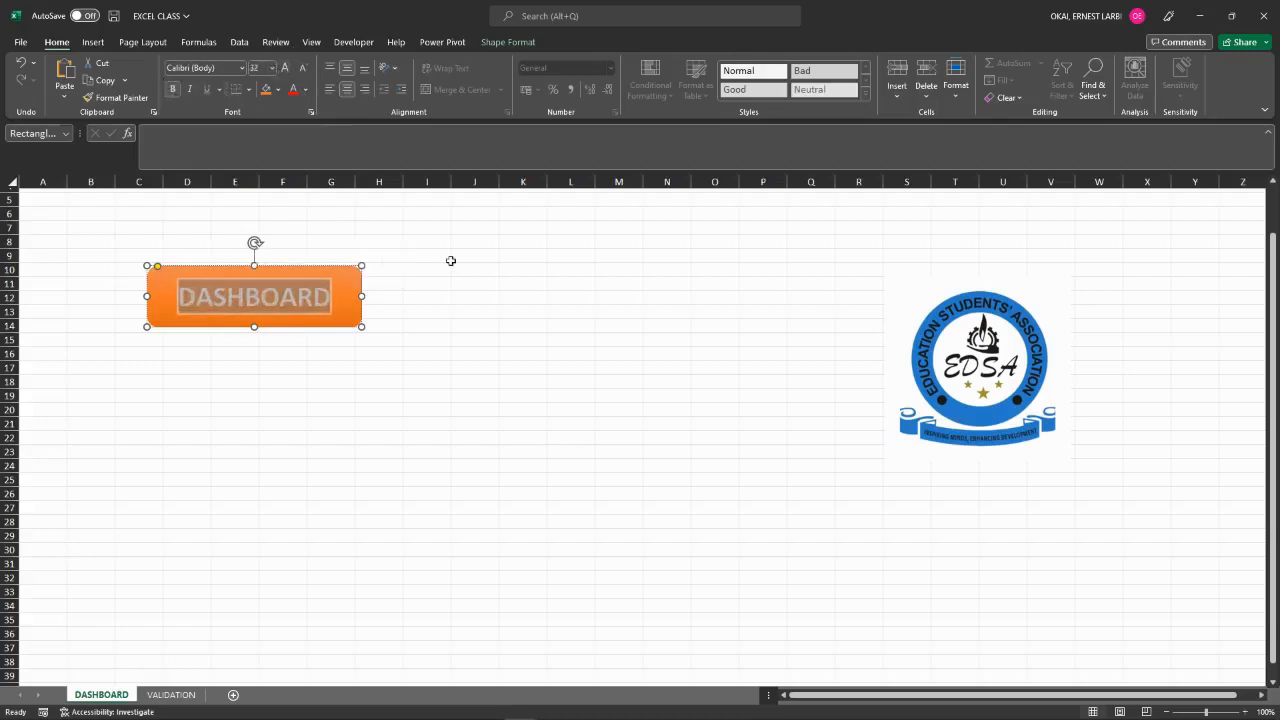
click(487, 277)
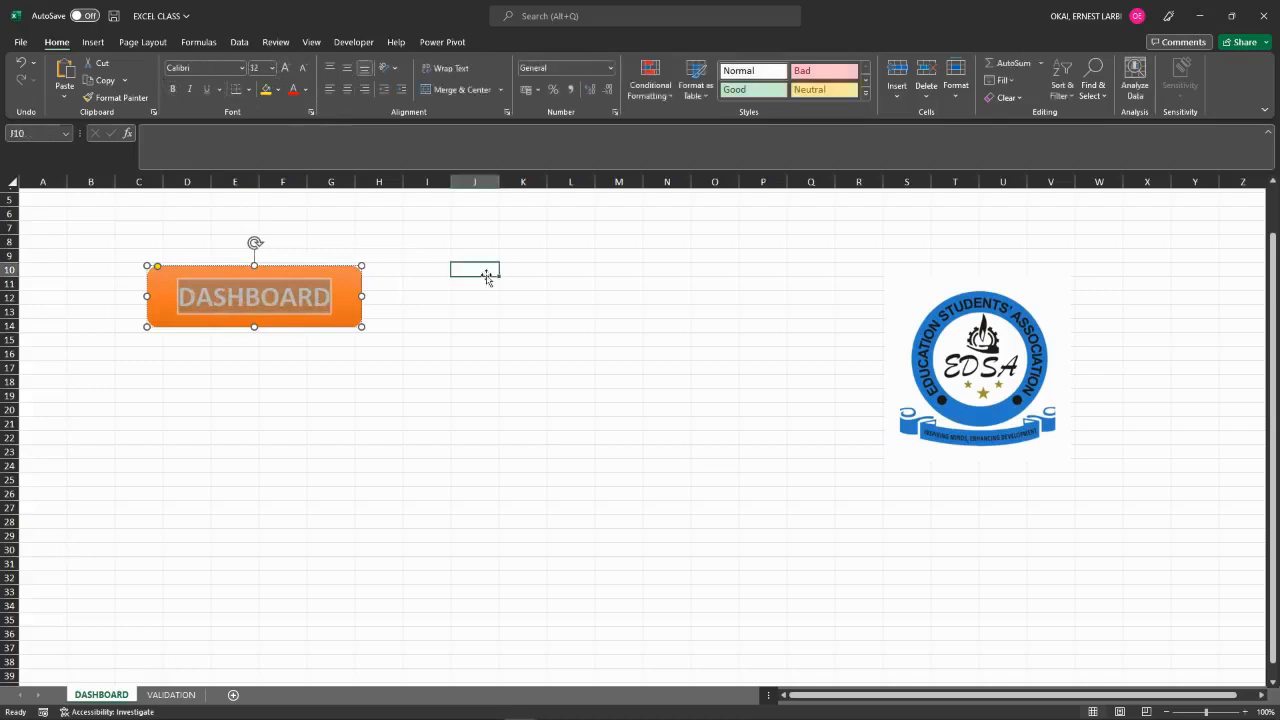
Copy the DASHBOARD shape to the VALIDATION sheet, place it beside the table and shrink it slightly to span columns P to S, rows 3 to 7.
click(334, 294)
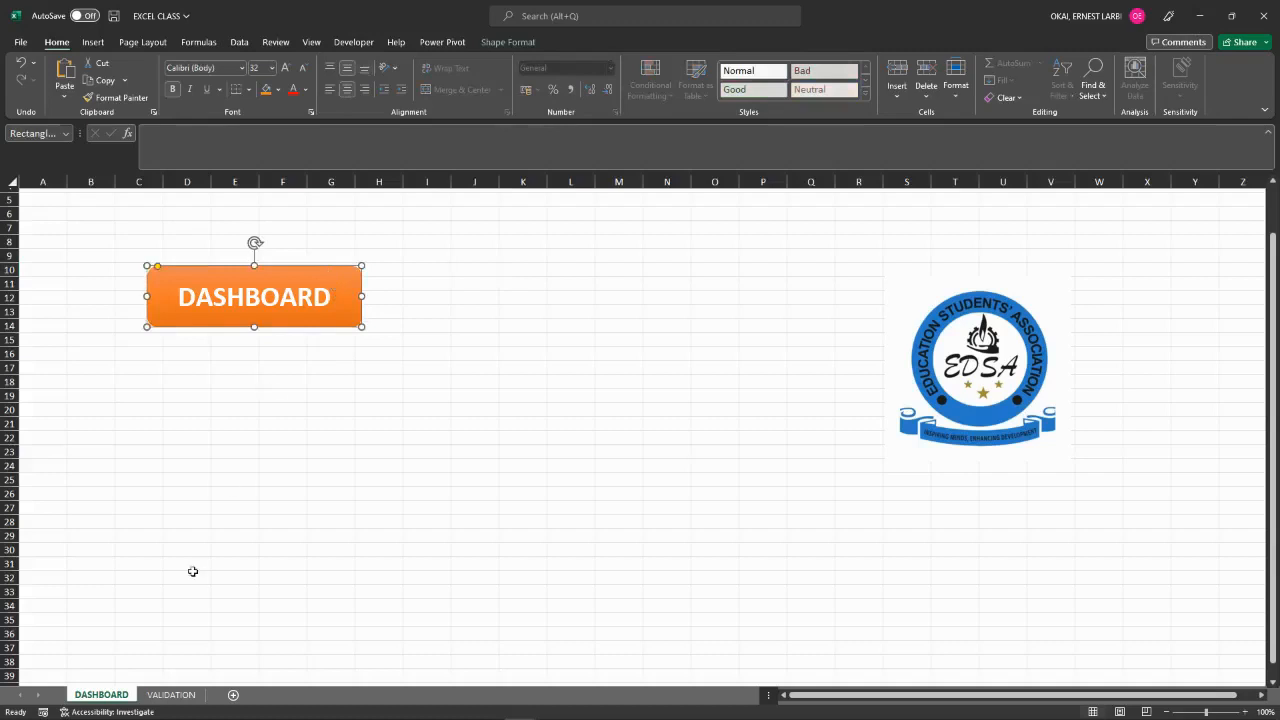
mouse_move(163, 712)
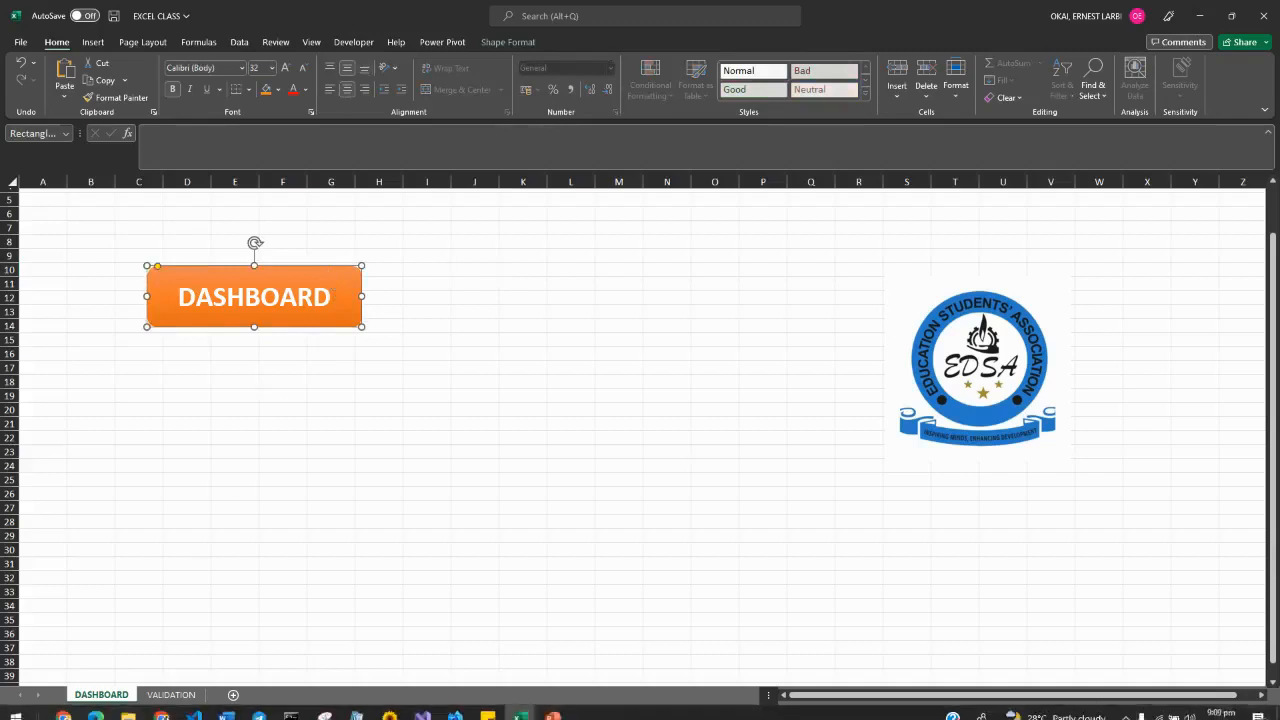
click(171, 694)
click(984, 286)
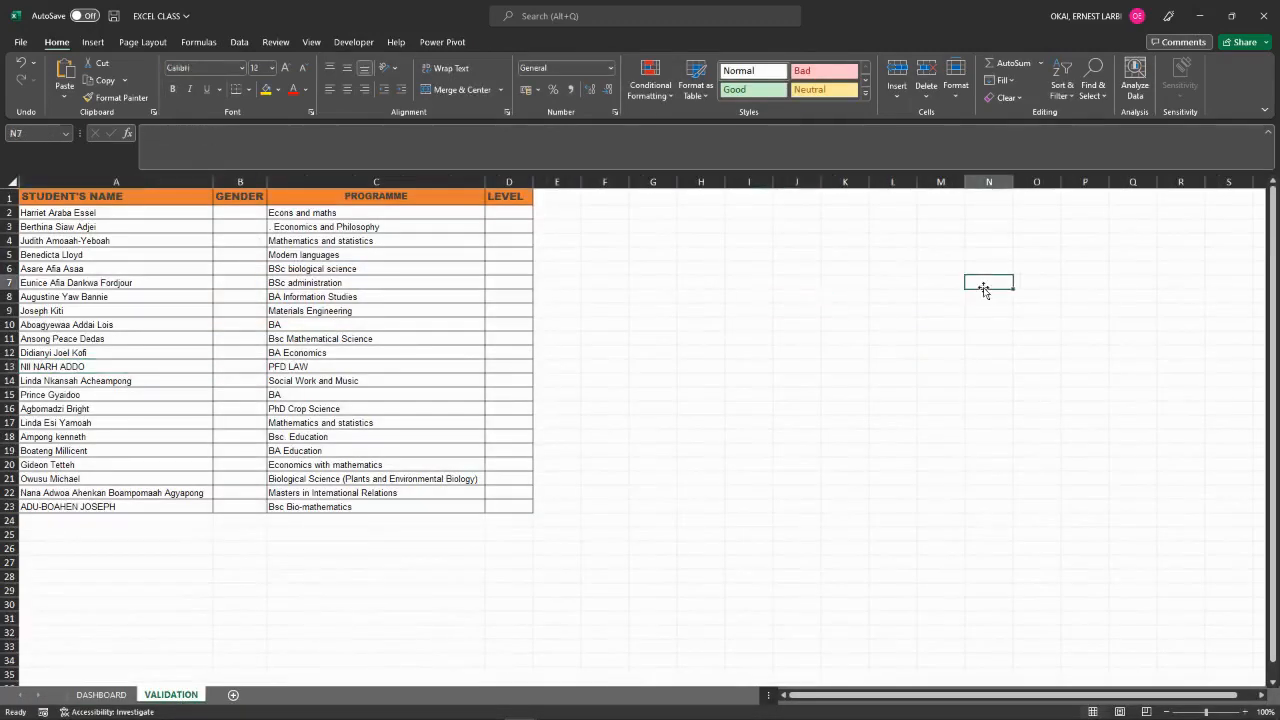
key(ctrl+v)
drag(1014, 306, 1167, 219)
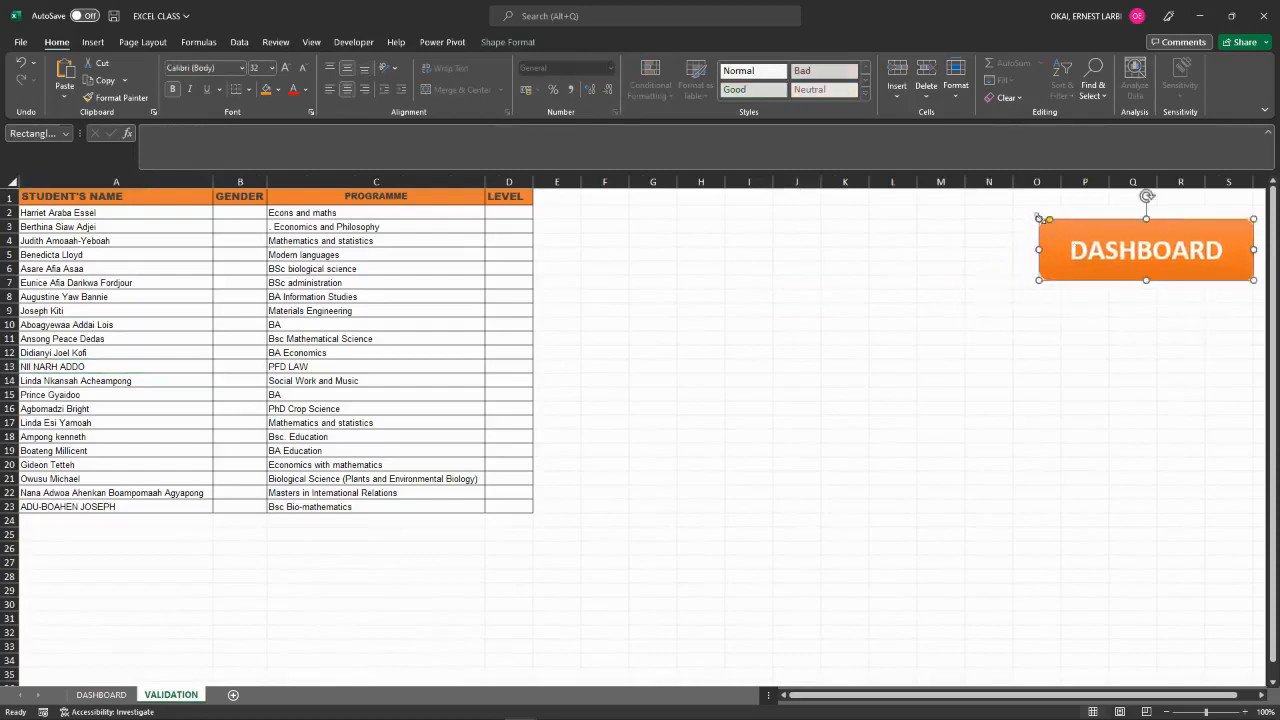
drag(1040, 221, 1061, 251)
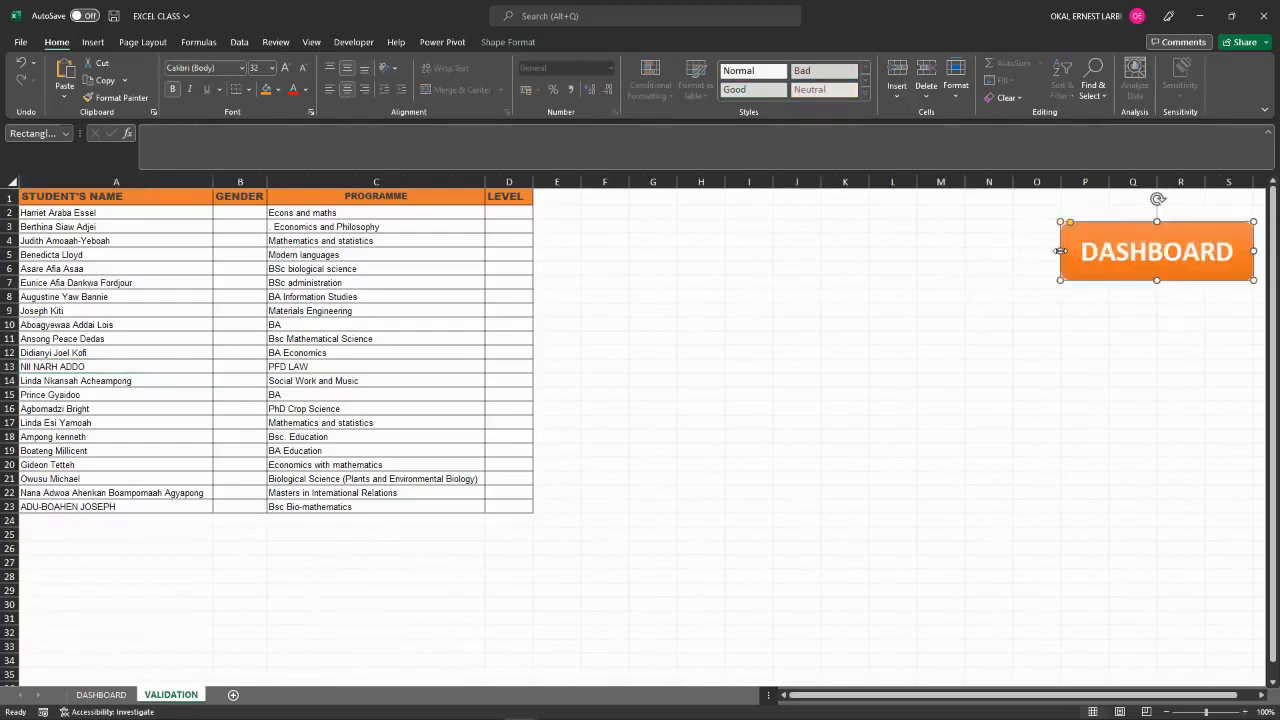
click(911, 322)
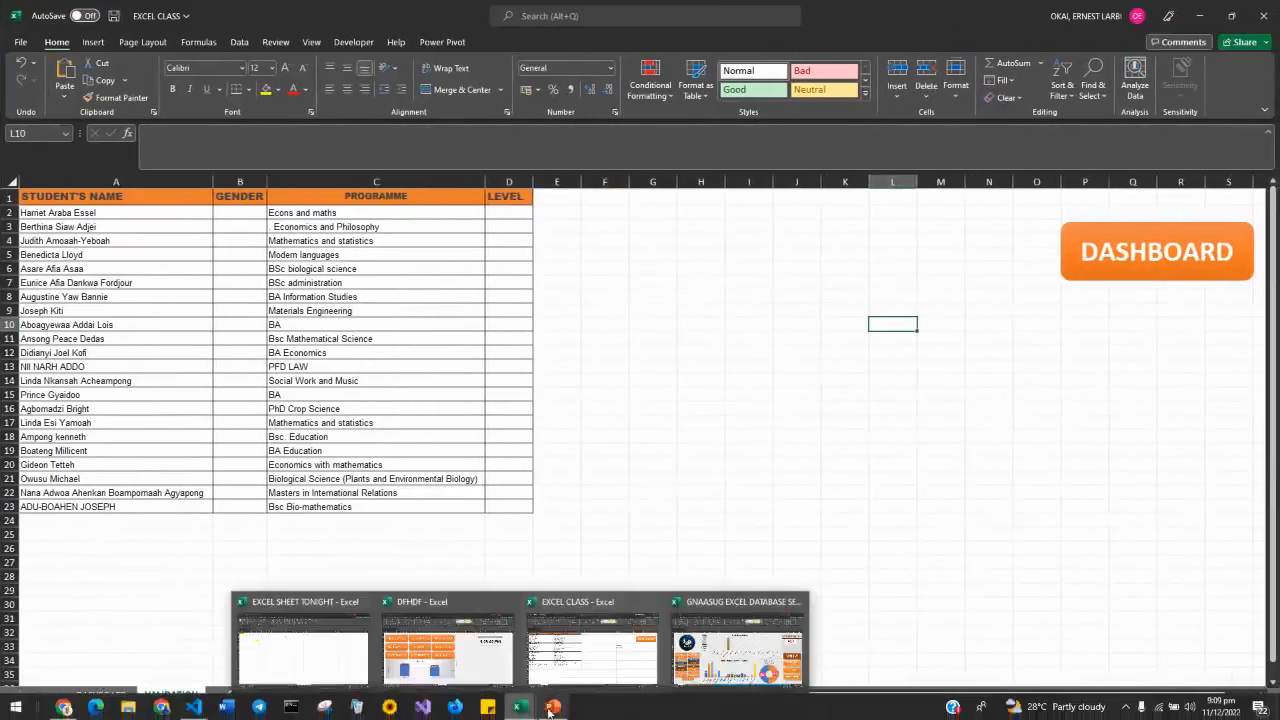
Switch to PowerPoint to review the Course Outline topics, and return to the EXCEL CLASS workbook in Excel.
click(549, 687)
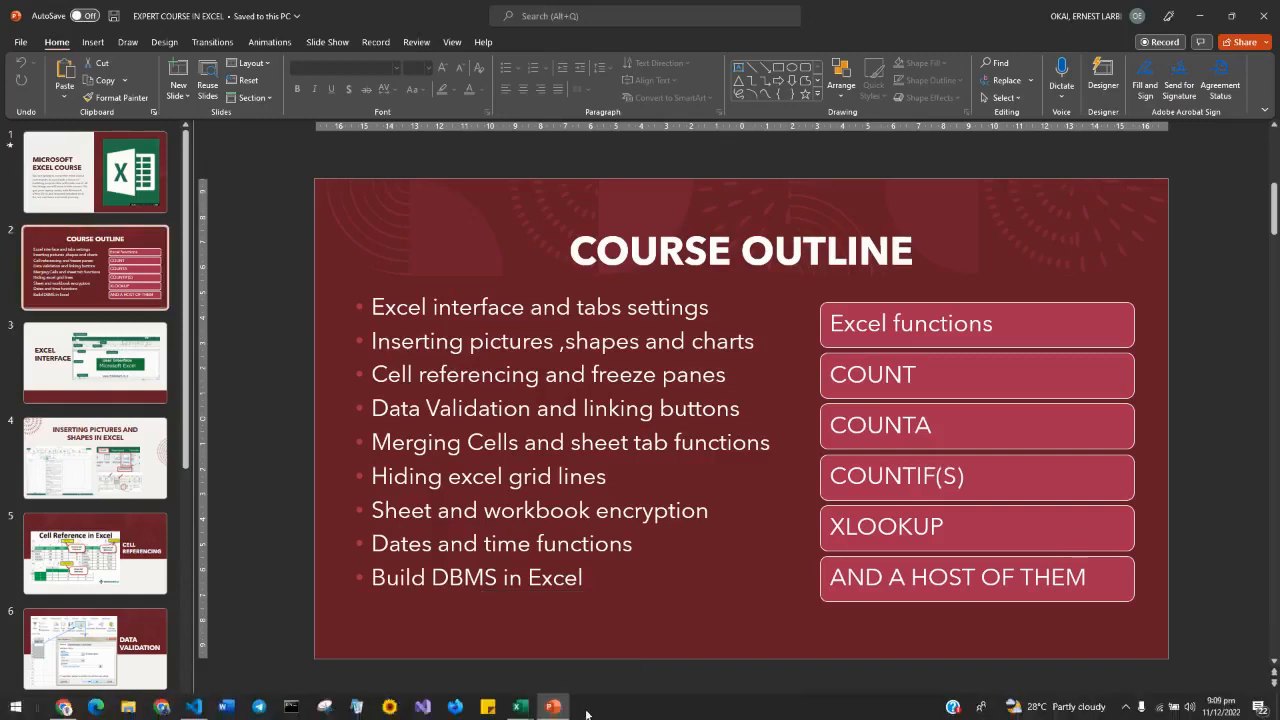
mouse_move(561, 712)
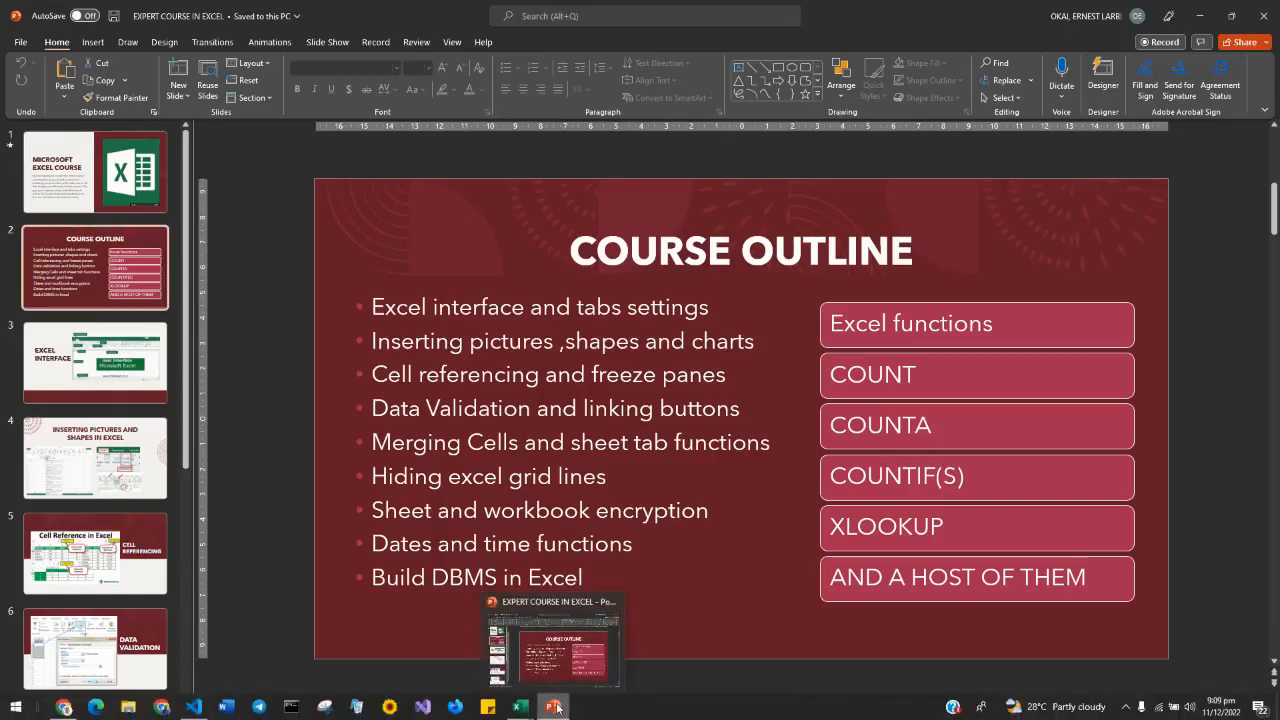
mouse_move(520, 706)
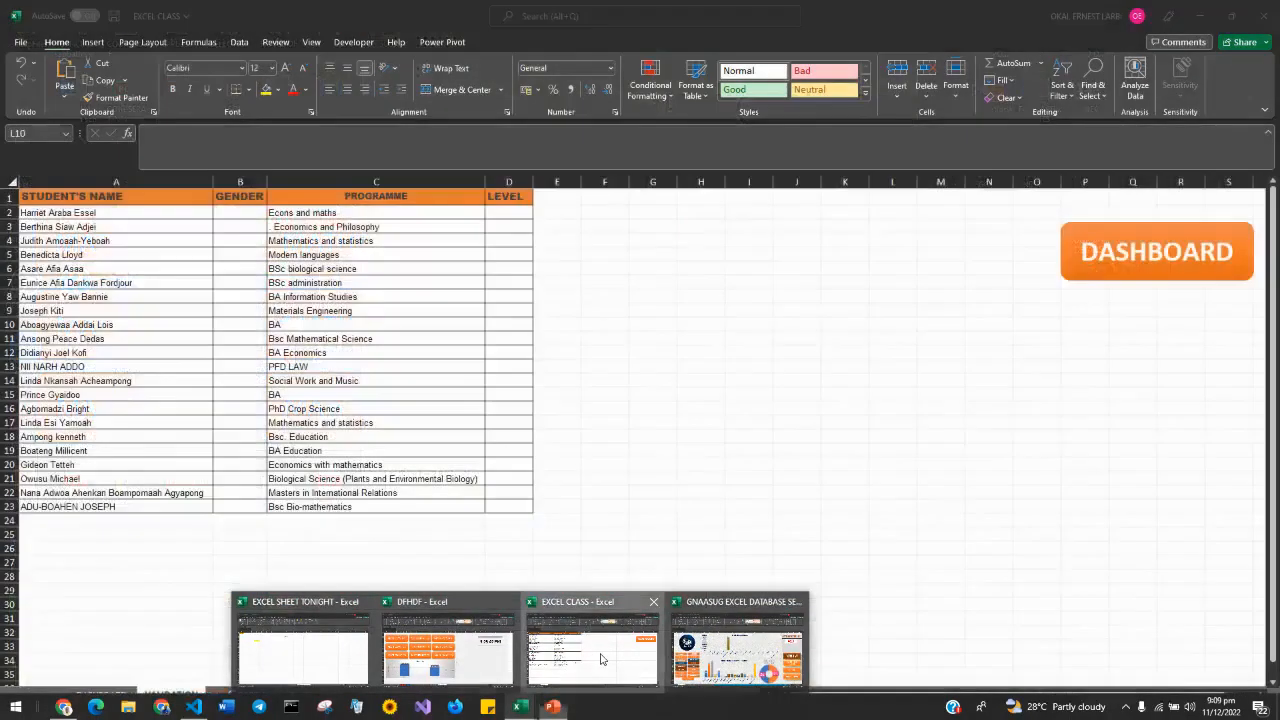
click(592, 652)
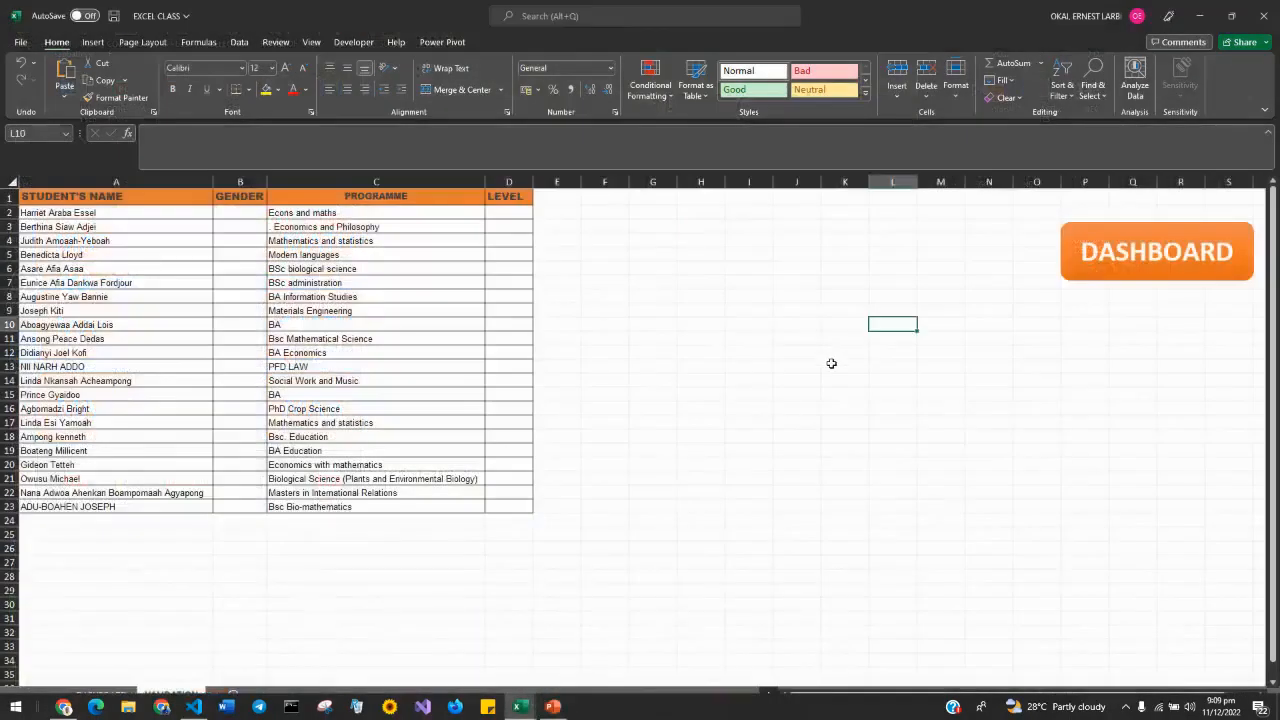
Try a flowchart shape about 4.23 cm high and 6.09 cm wide over columns H to K on the VALIDATION sheet, and undo it.
click(1094, 298)
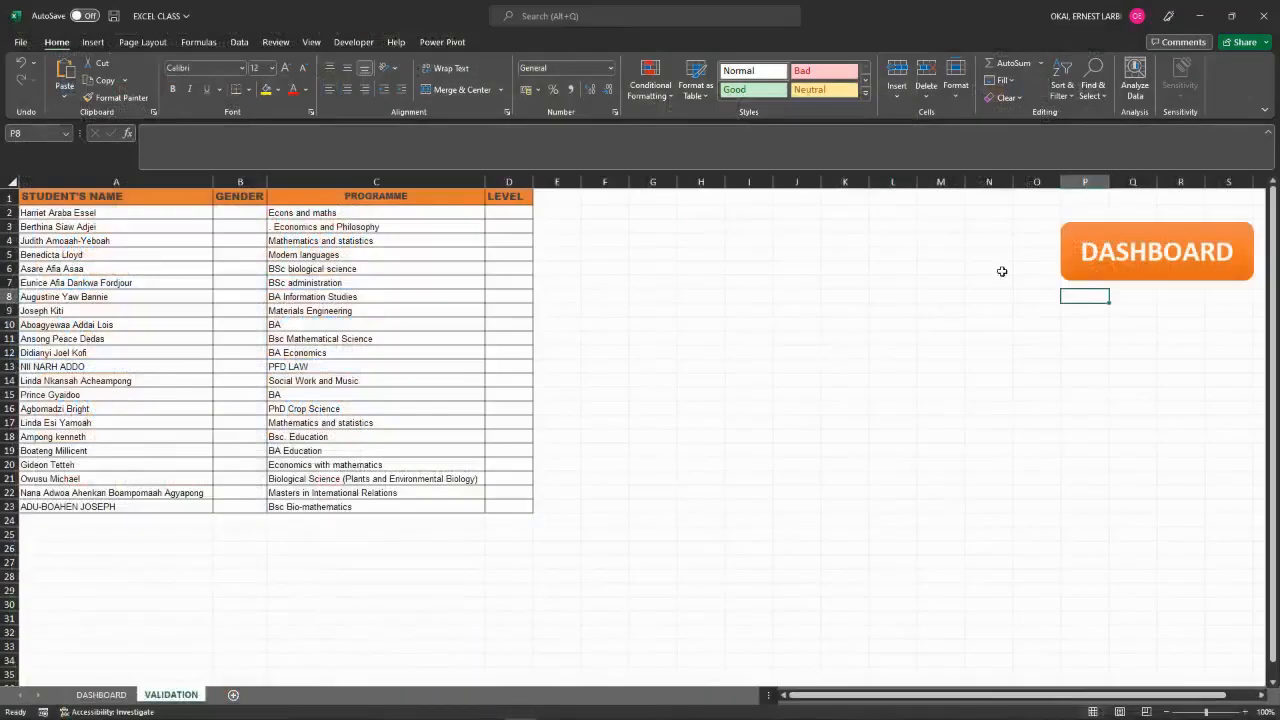
click(93, 42)
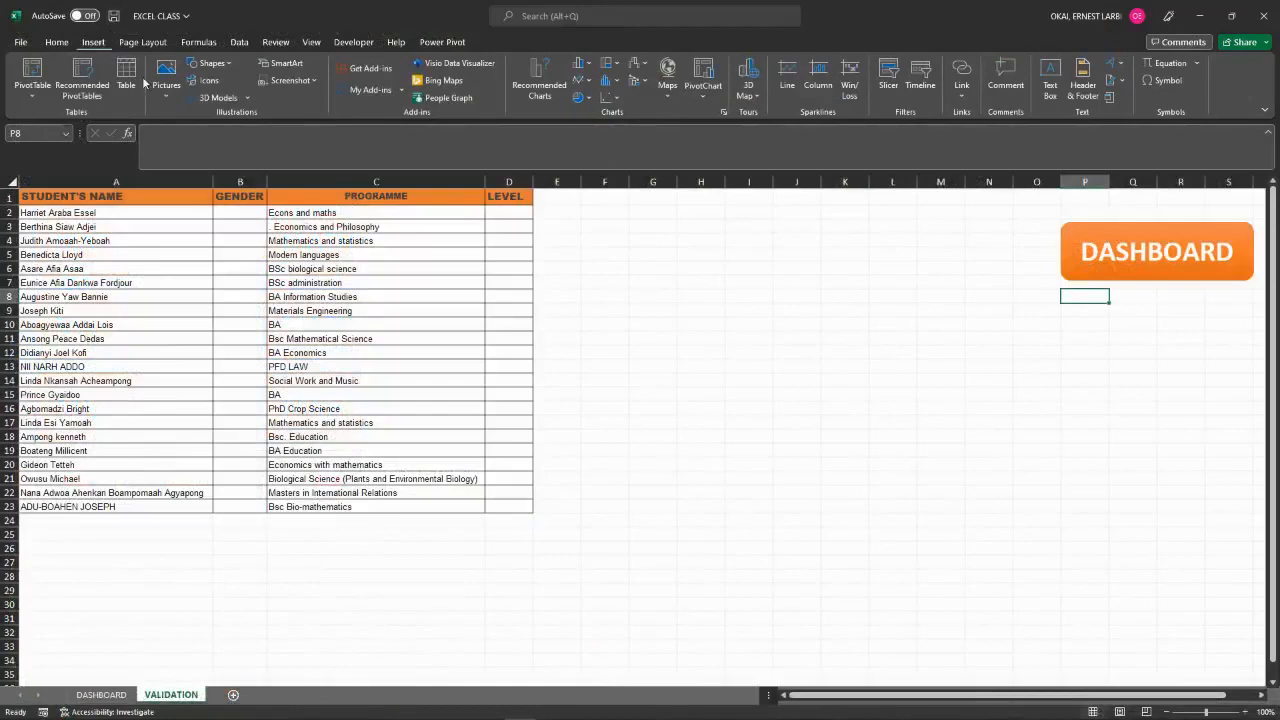
click(212, 63)
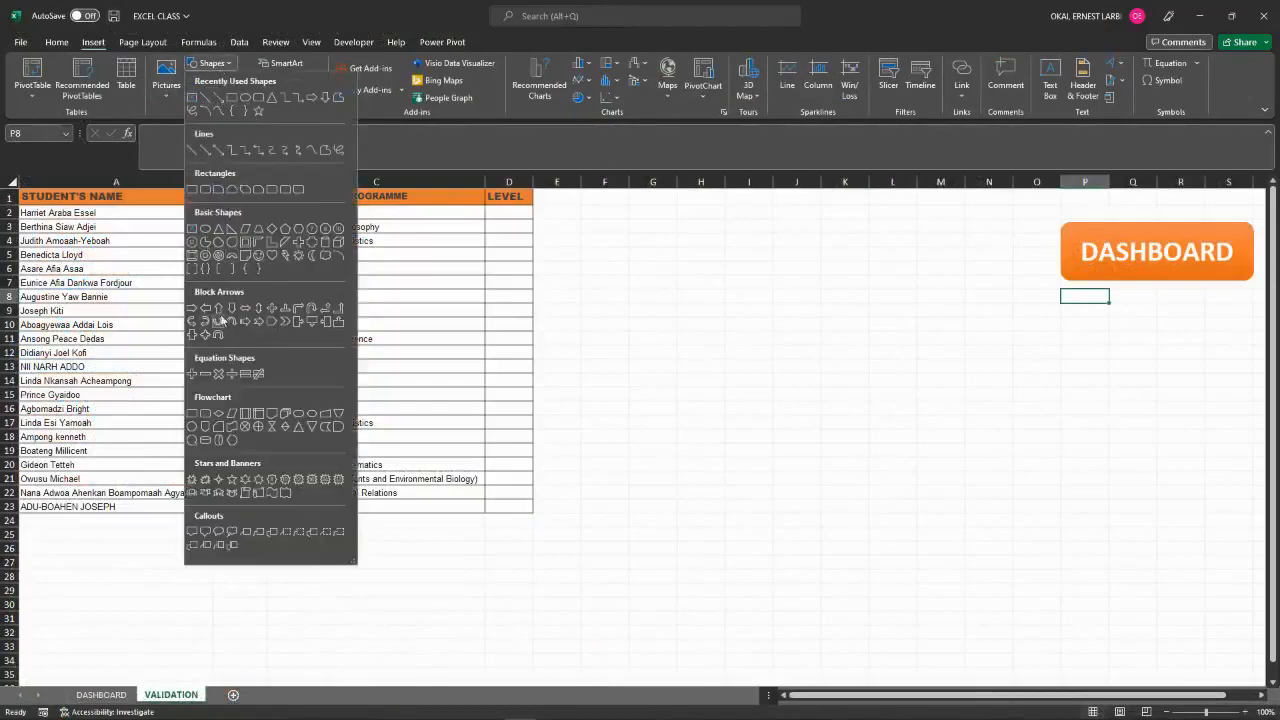
click(191, 440)
mouse_move(704, 284)
mouse_down()
mouse_move(874, 343)
mouse_move(858, 392)
mouse_up()
click(949, 367)
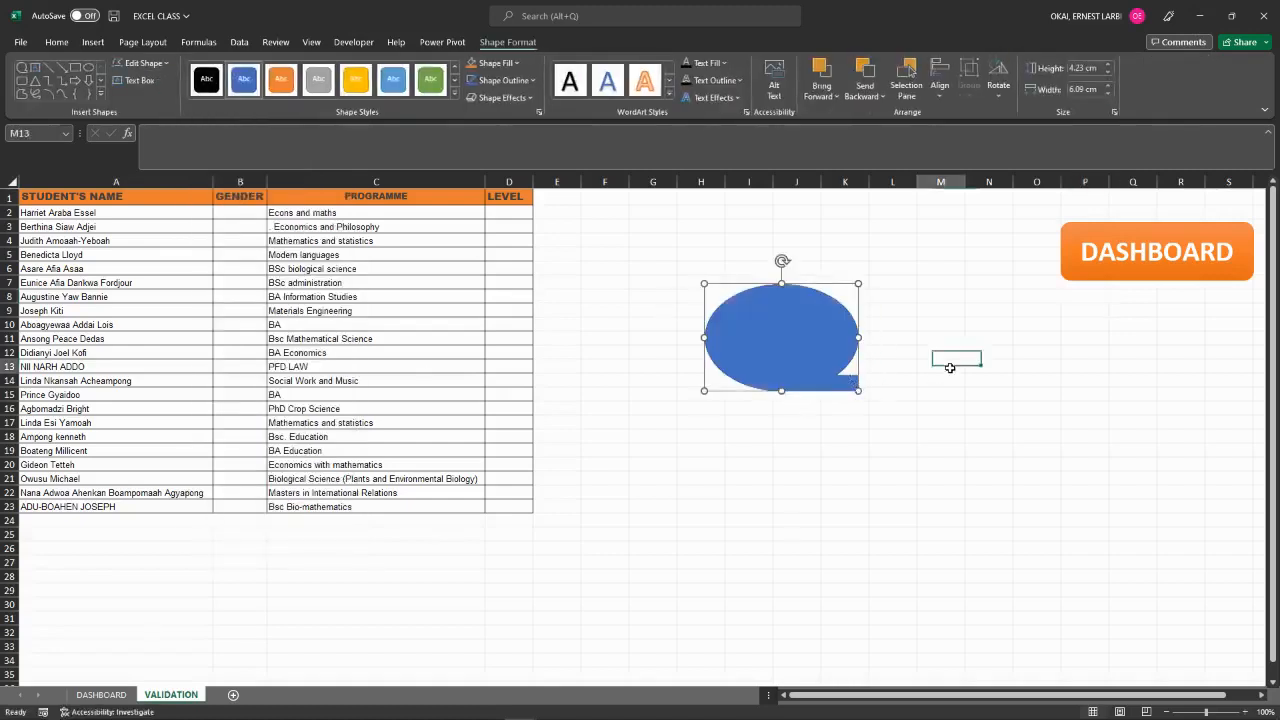
key(ctrl+z)
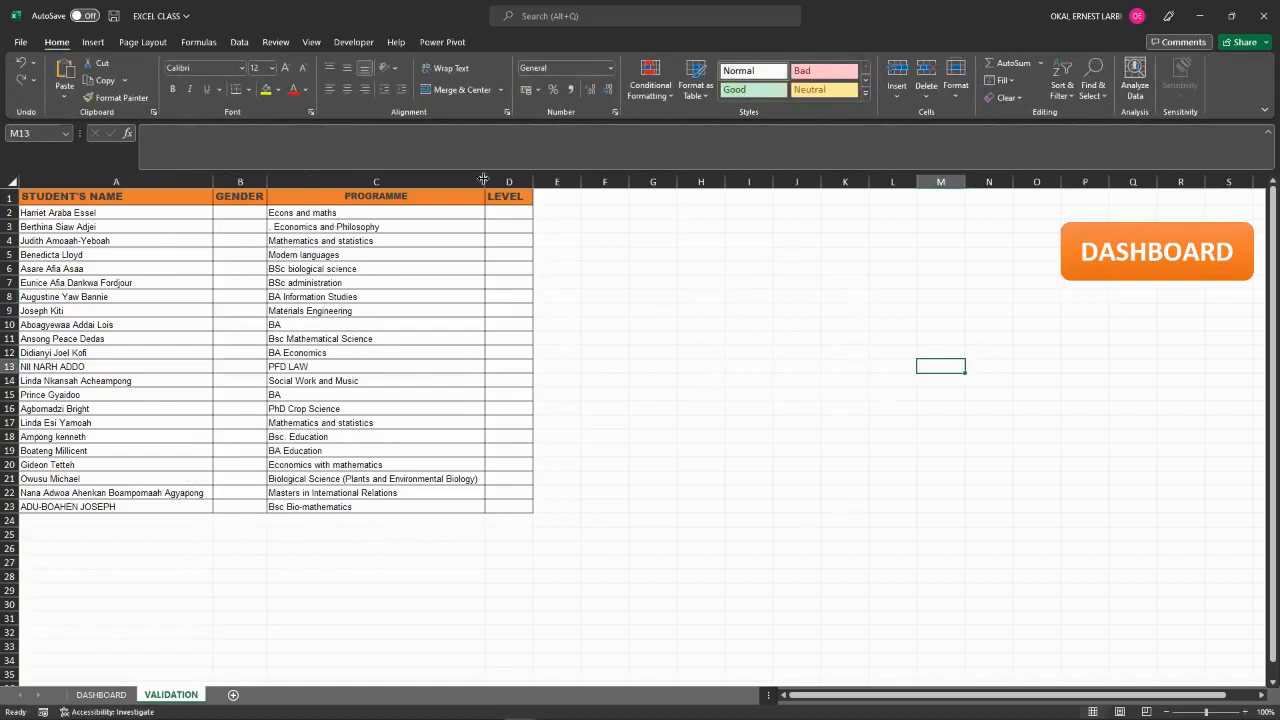
Enter the heading L100 in cell G4 of the VALIDATION sheet.
click(674, 280)
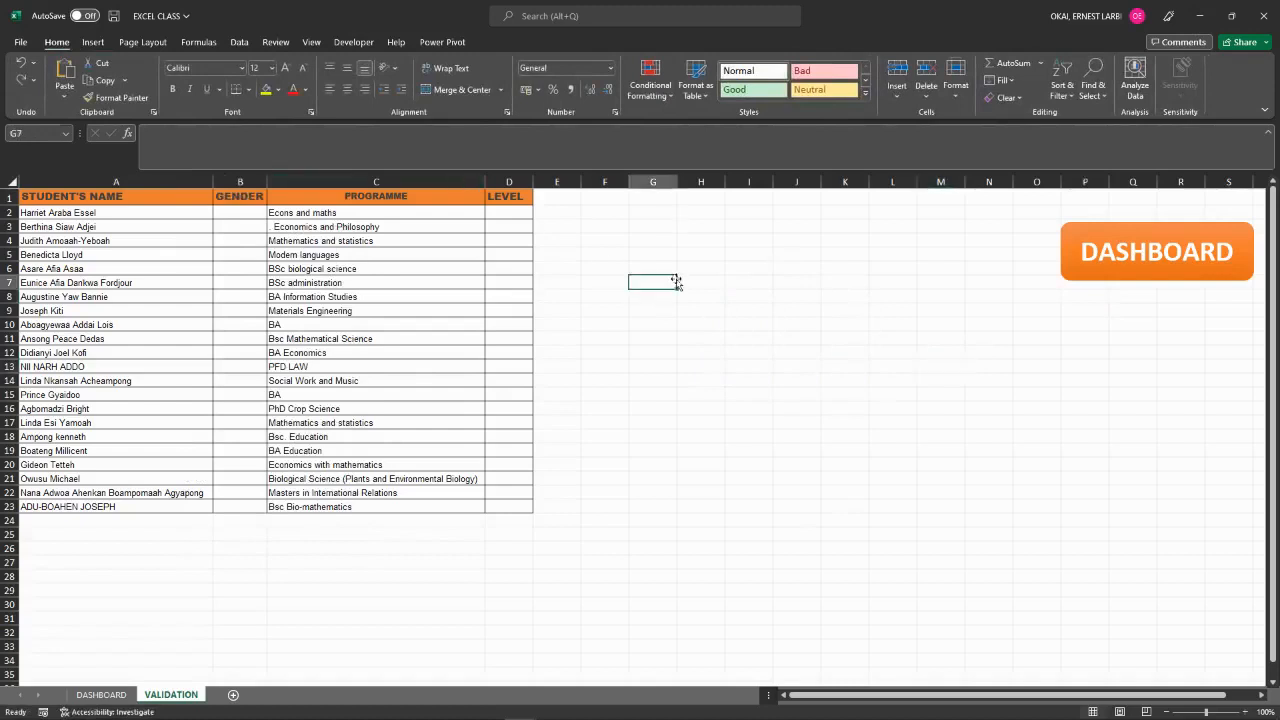
click(570, 310)
click(640, 240)
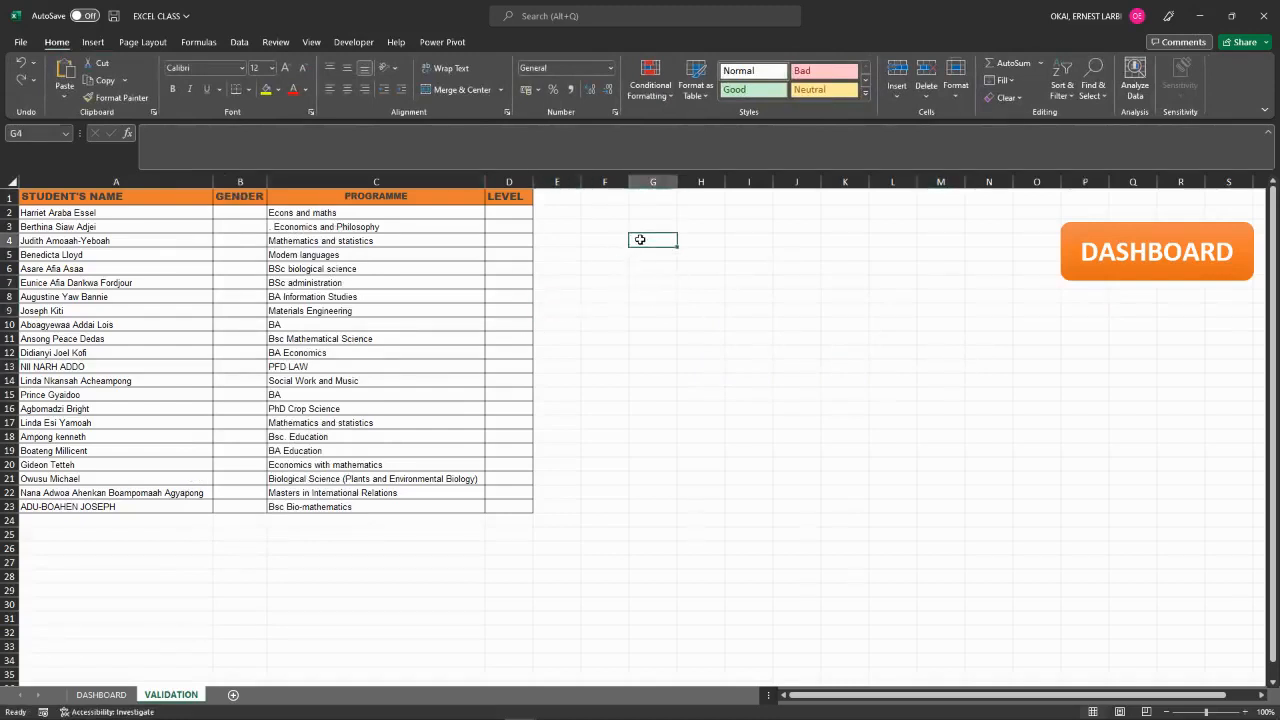
text(L100)
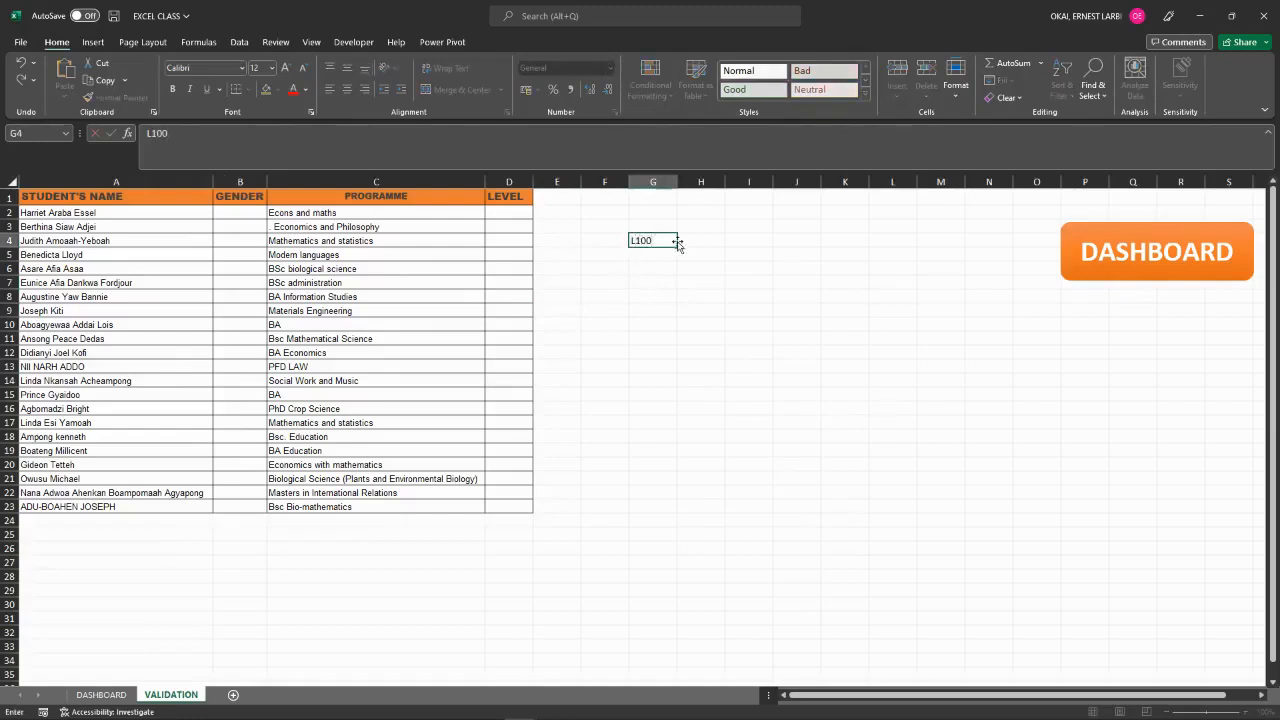
key(Return)
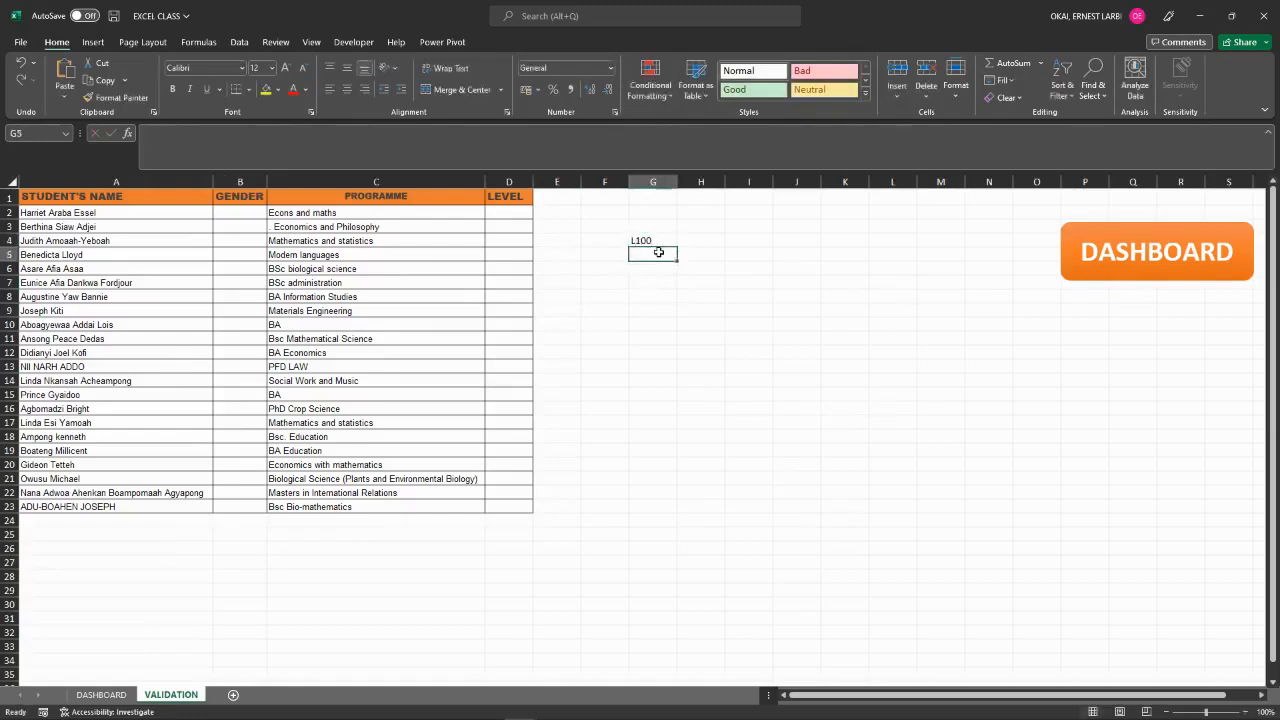
Enter 345 in cell G5 and fill it down to G21 as a series using Fill Series.
text(345)
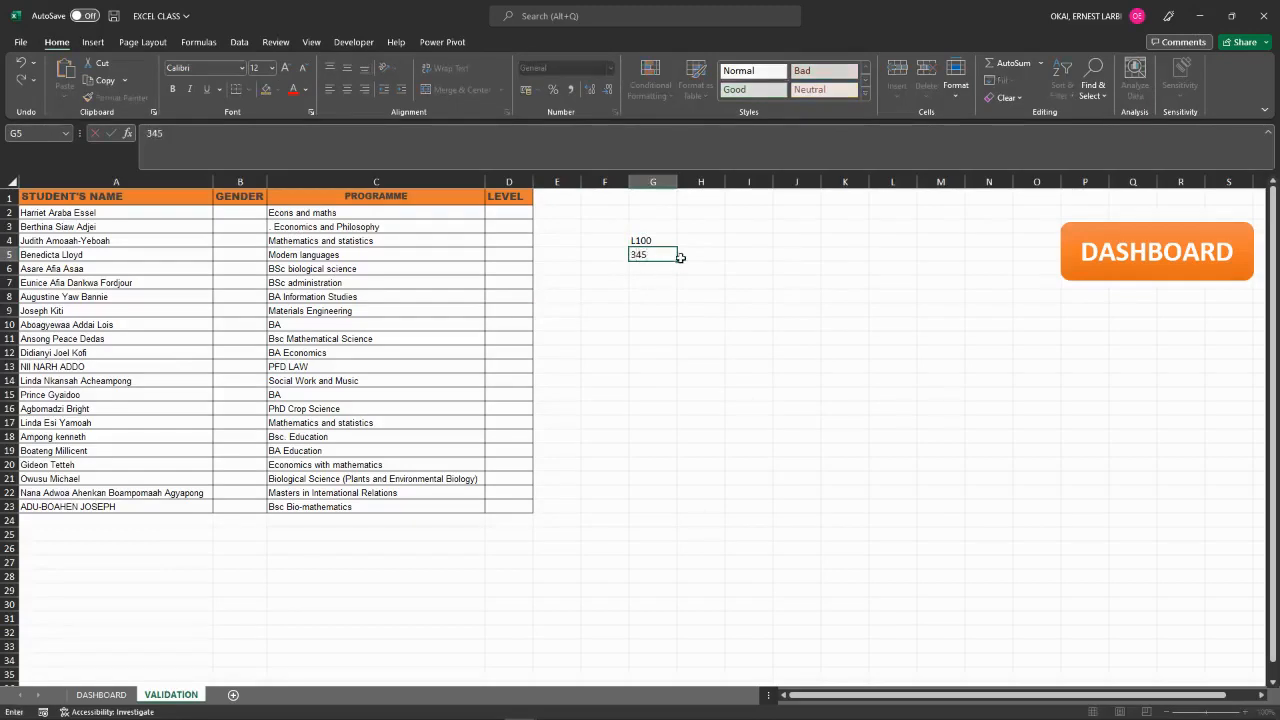
drag(678, 261, 676, 488)
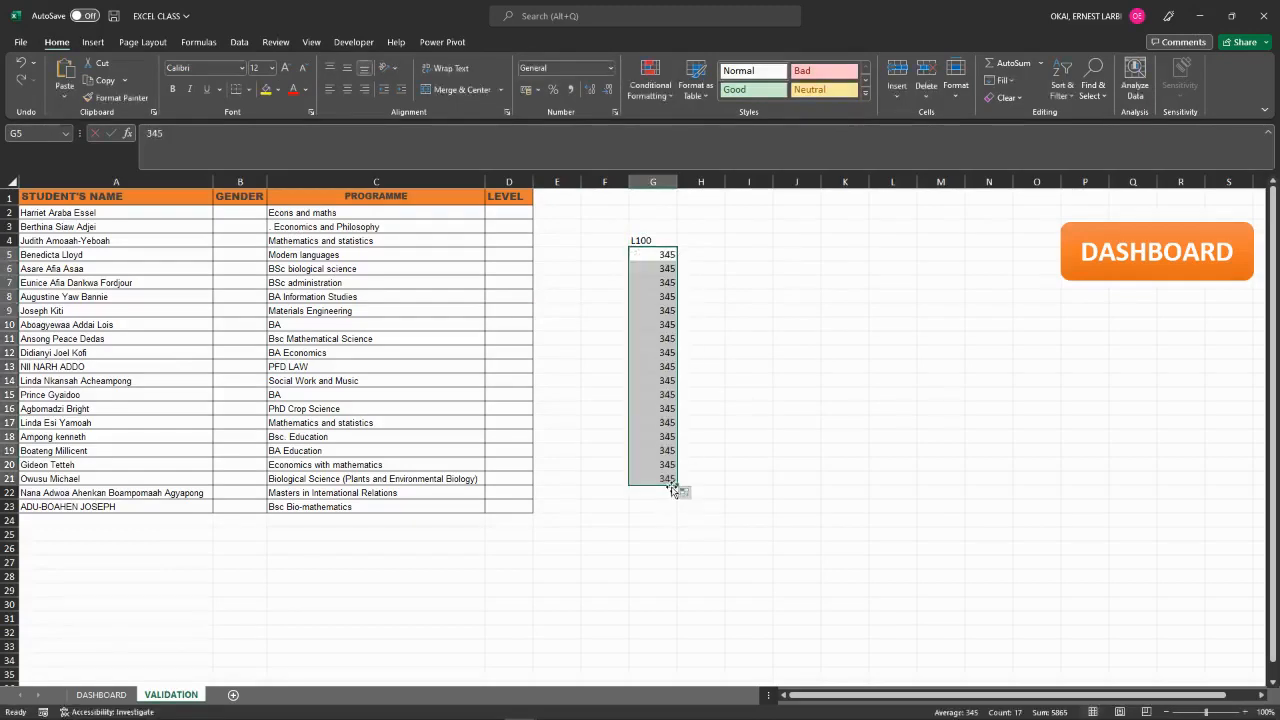
click(688, 493)
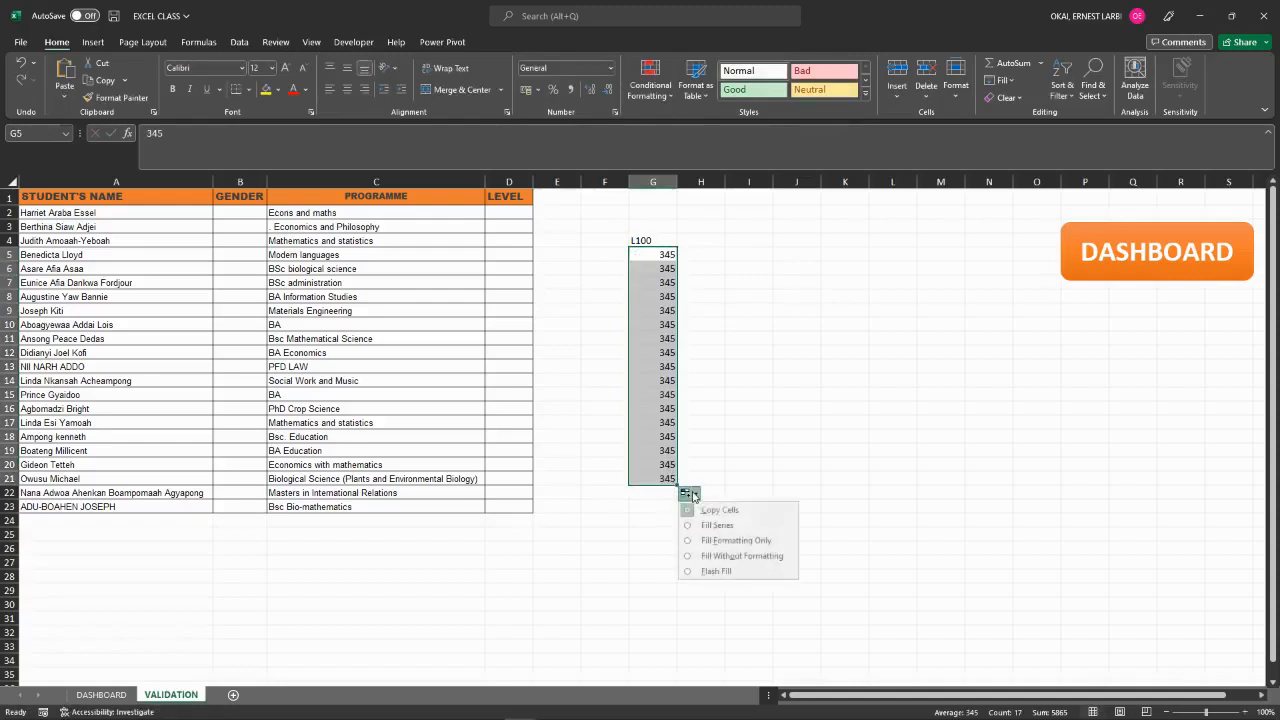
click(717, 525)
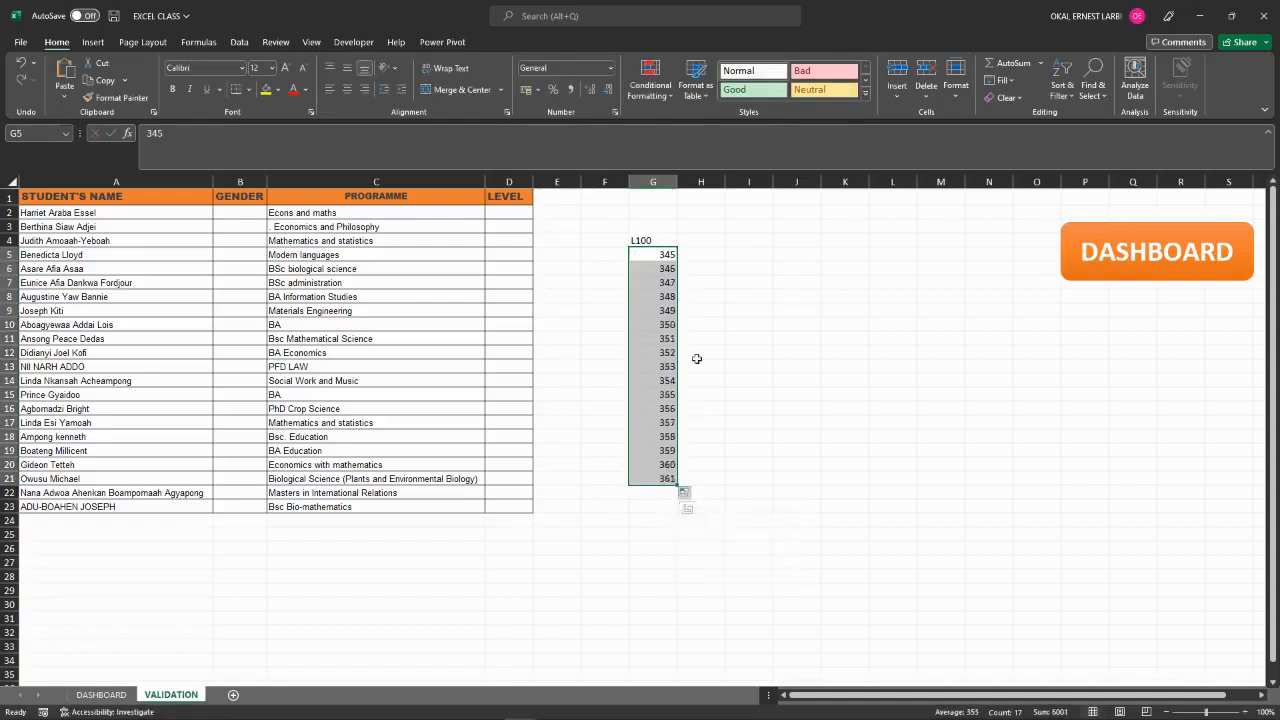
Enter the heading L200 in cell H4, beside the L100 heading.
click(690, 242)
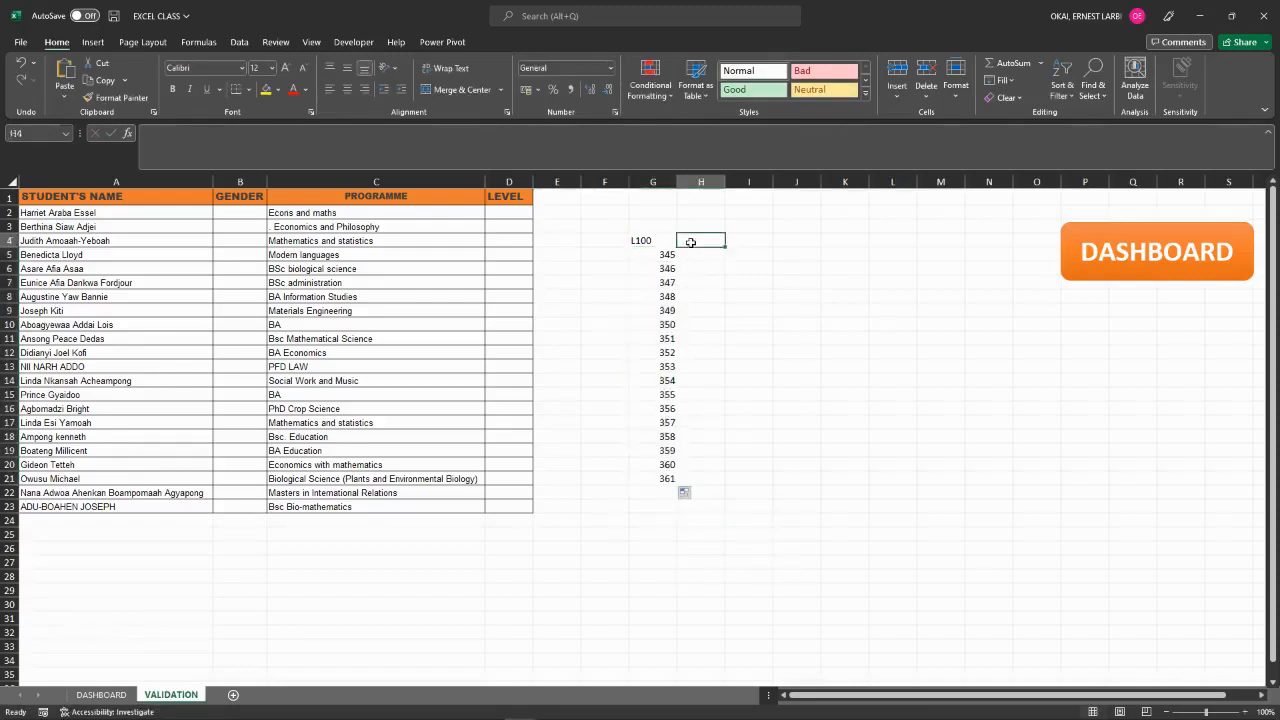
text(L200)
click(733, 243)
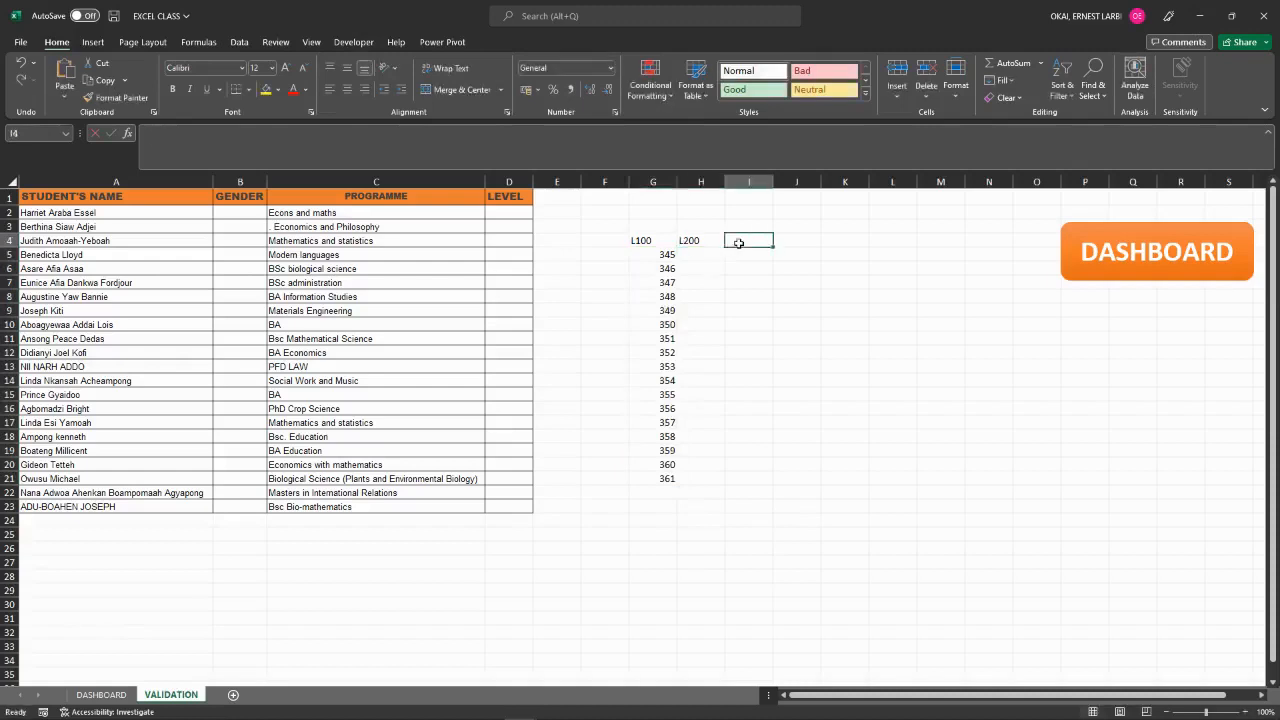
Try filling the L200 heading from H4 down to H21, and undo the fill.
click(708, 245)
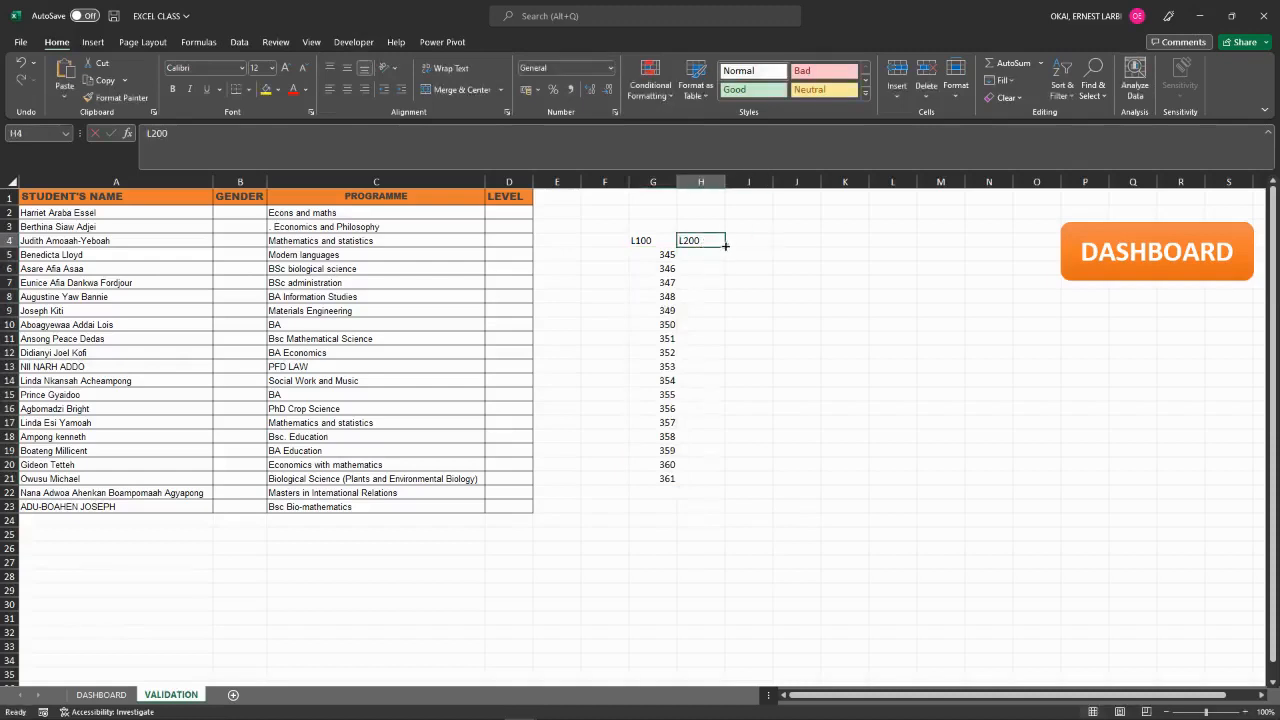
drag(725, 245, 712, 484)
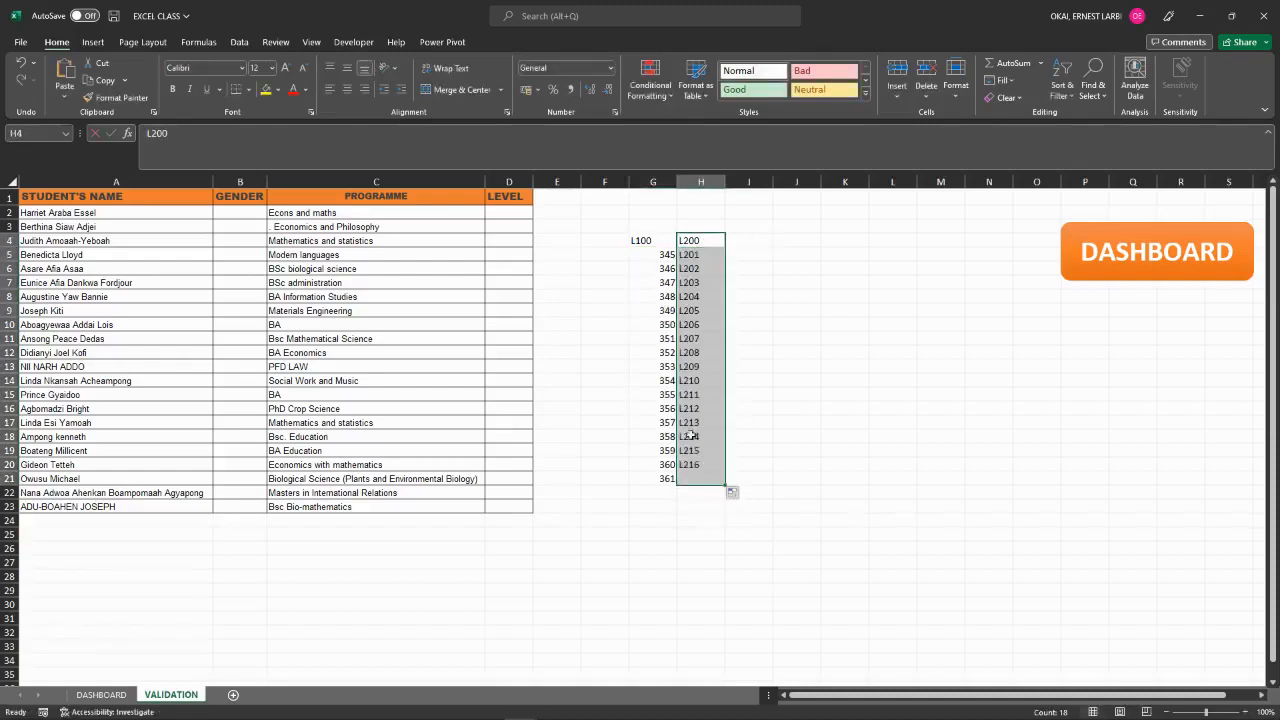
key(ctrl+z)
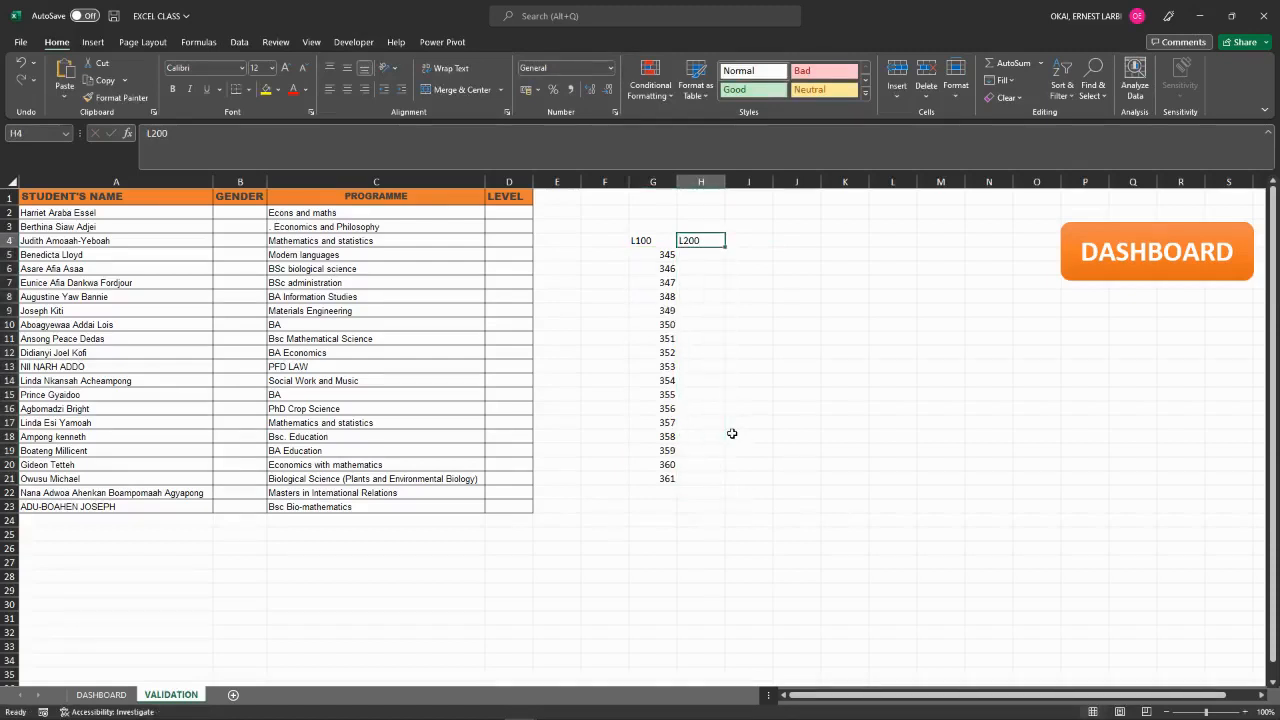
Enter 26 in H5 under the L200 heading and fill the same value down to H21.
click(688, 258)
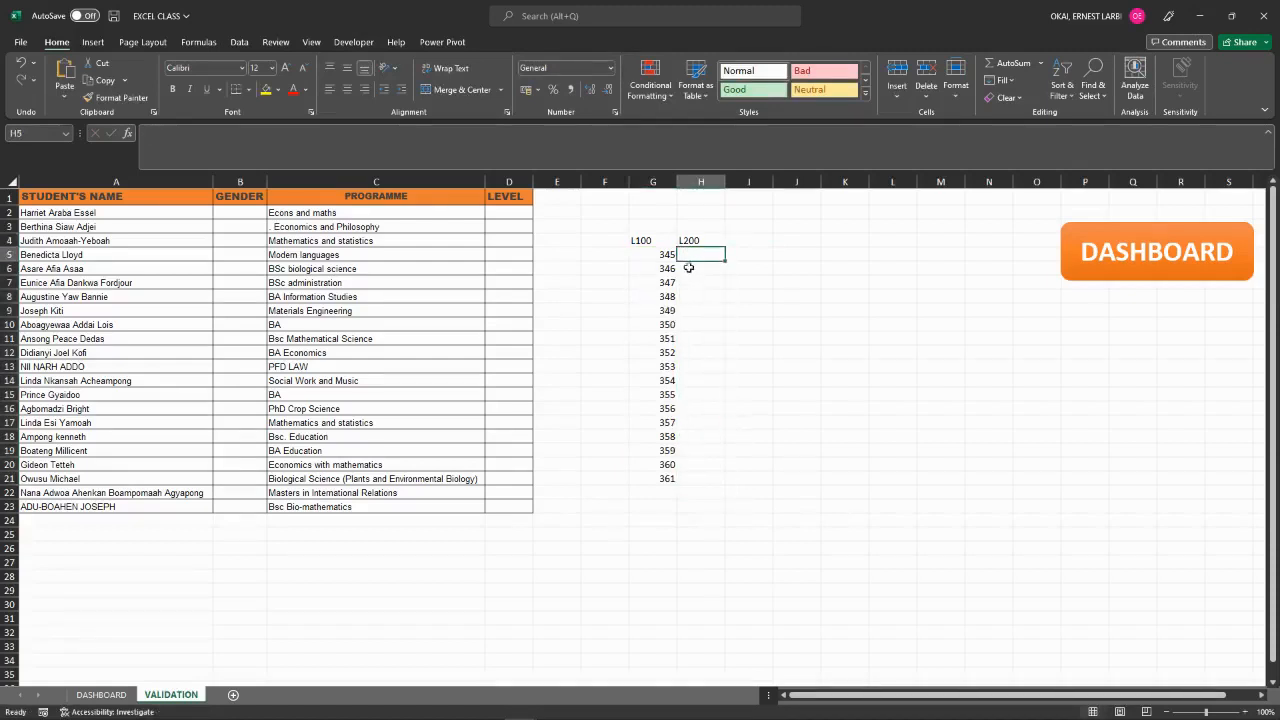
text(26)
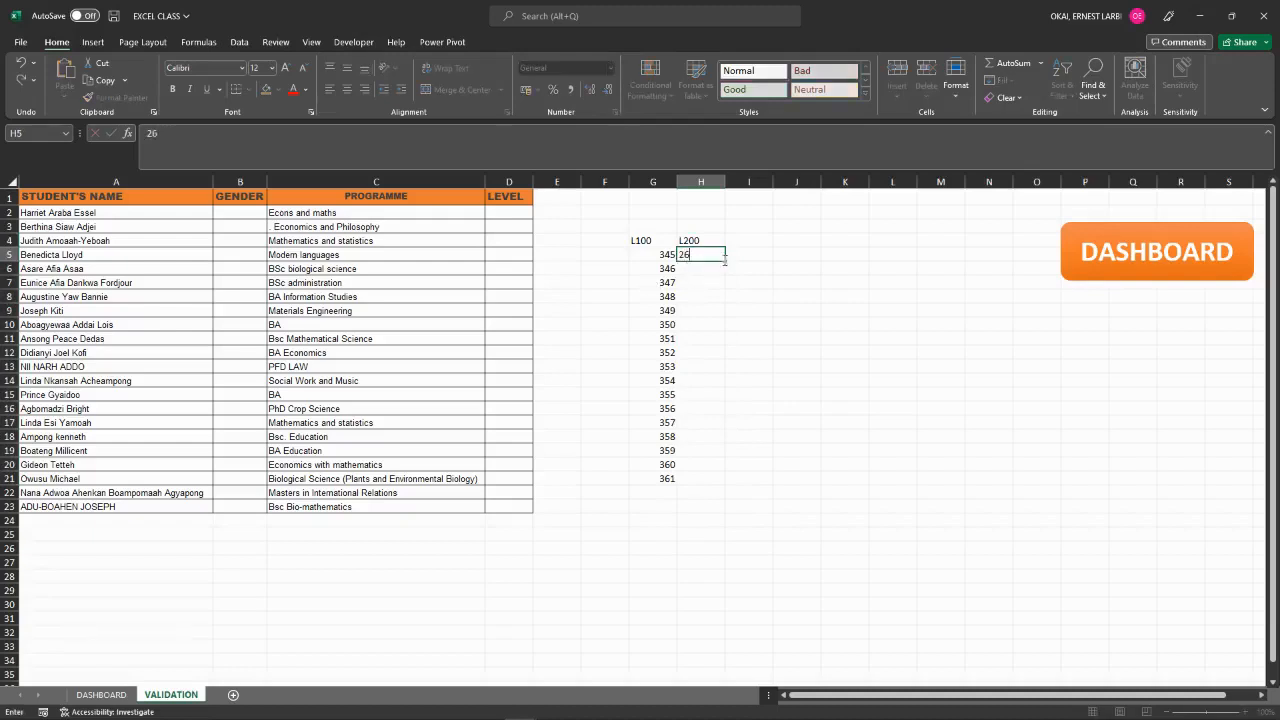
key(F2)
drag(726, 261, 713, 484)
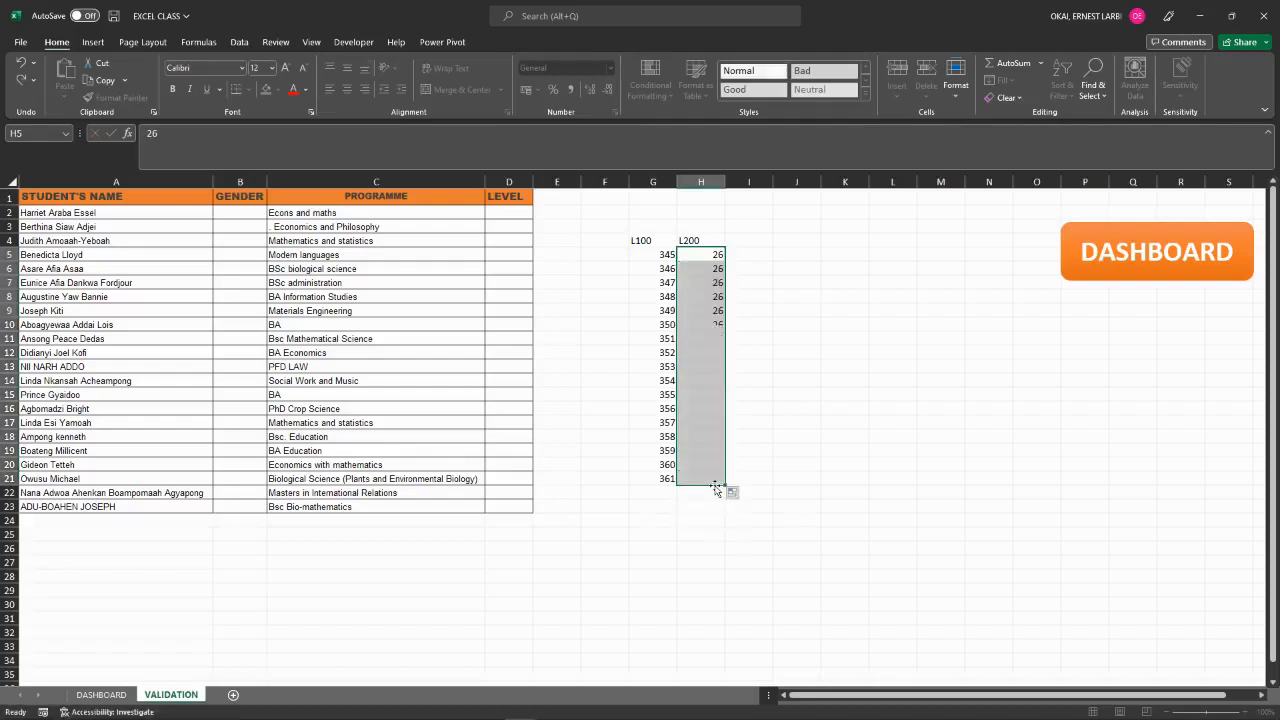
click(776, 404)
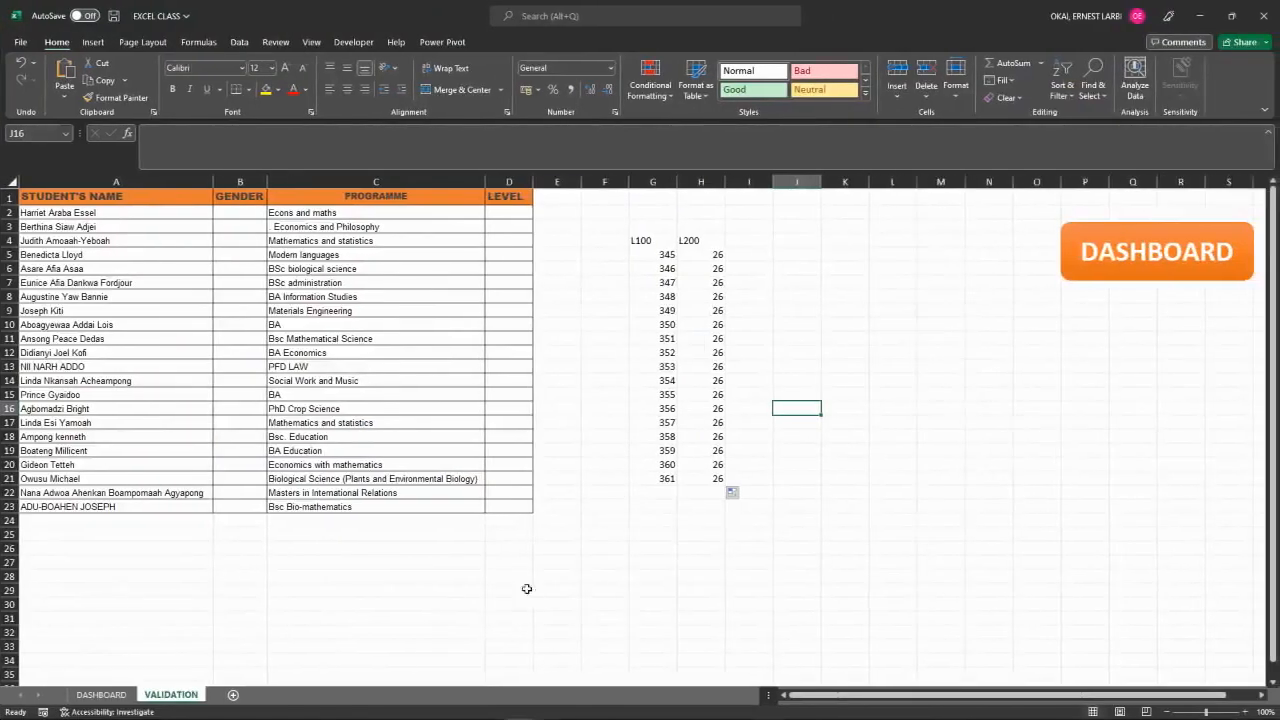
click(696, 242)
click(777, 264)
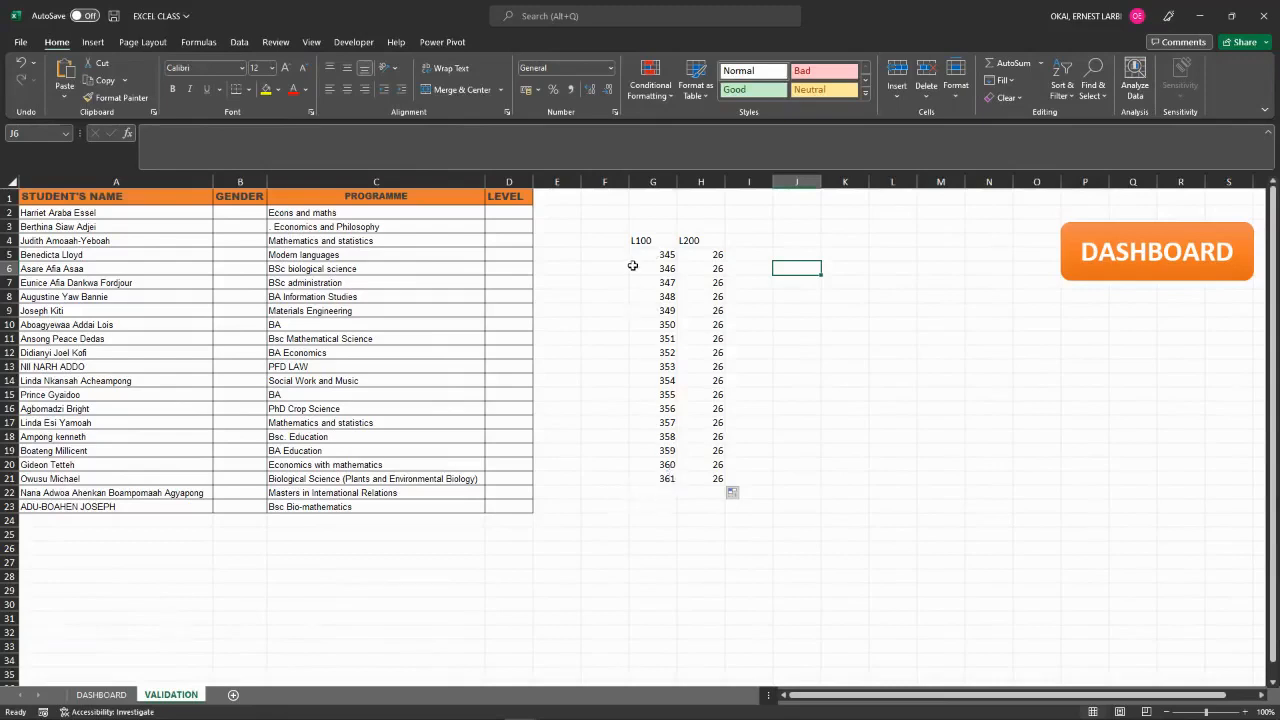
Total the L100 values in G5:G21 into G22 with AutoSum's Sum function.
drag(655, 254, 664, 479)
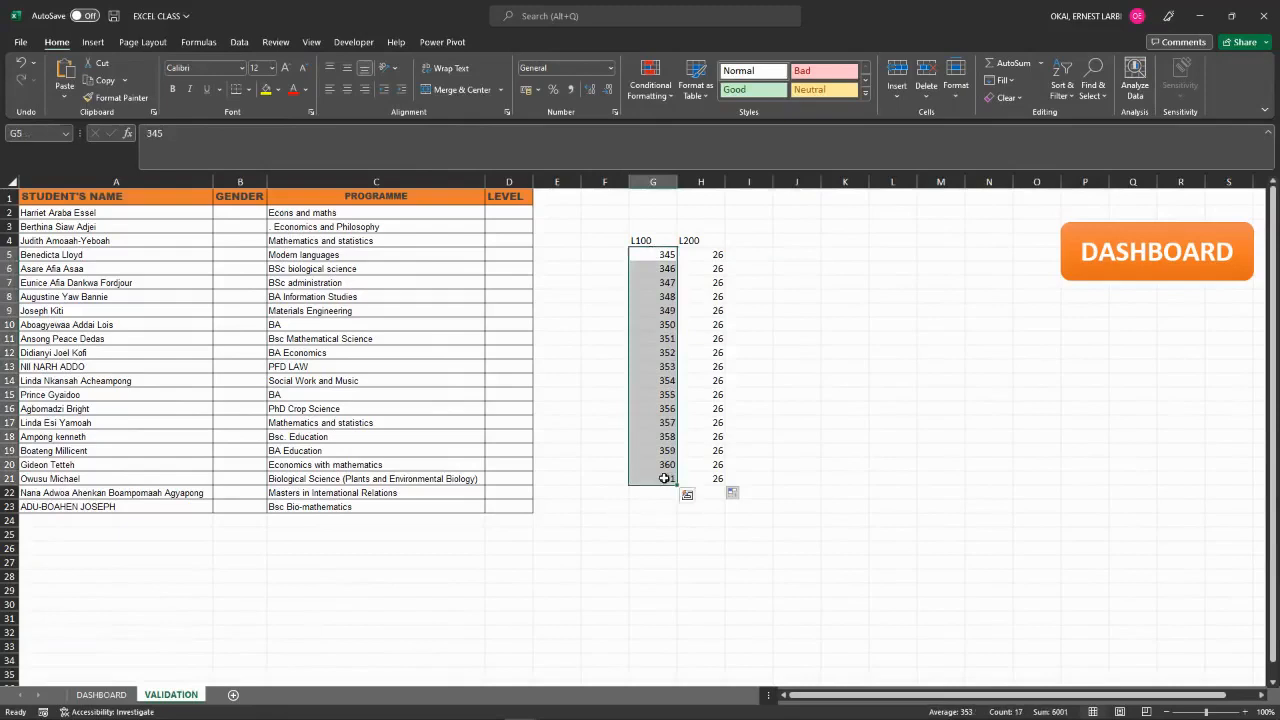
click(658, 504)
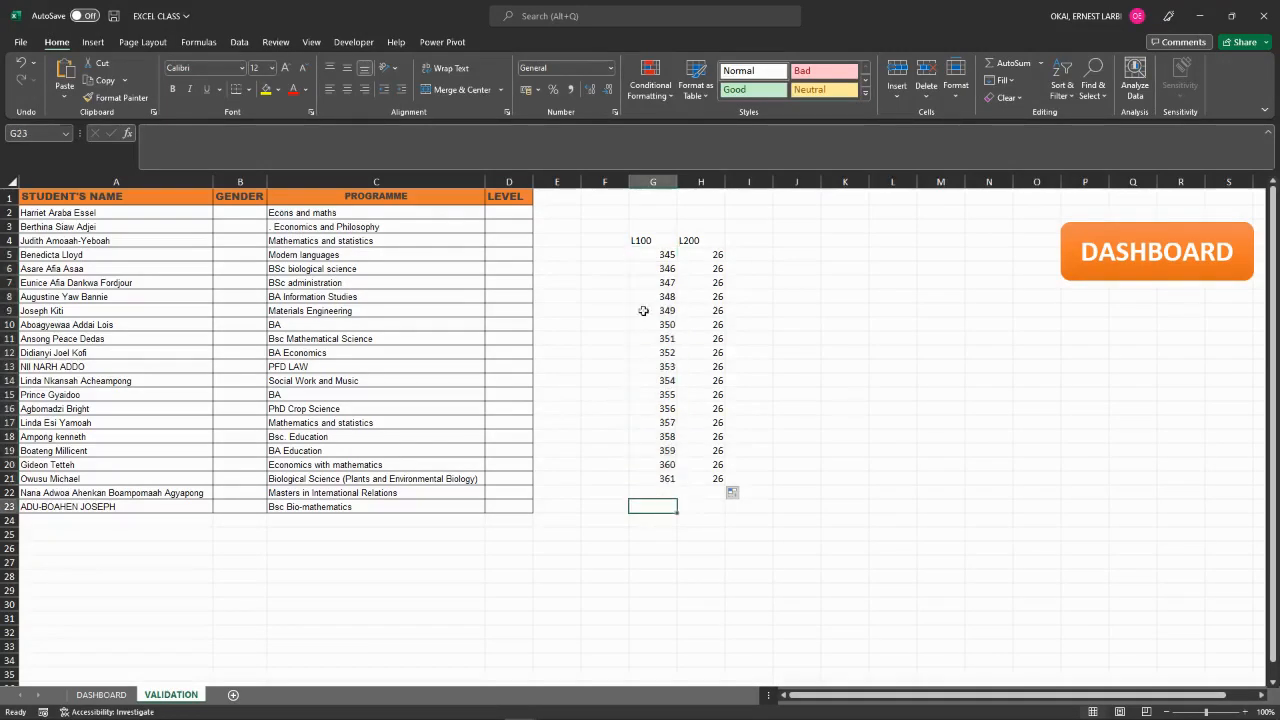
click(655, 254)
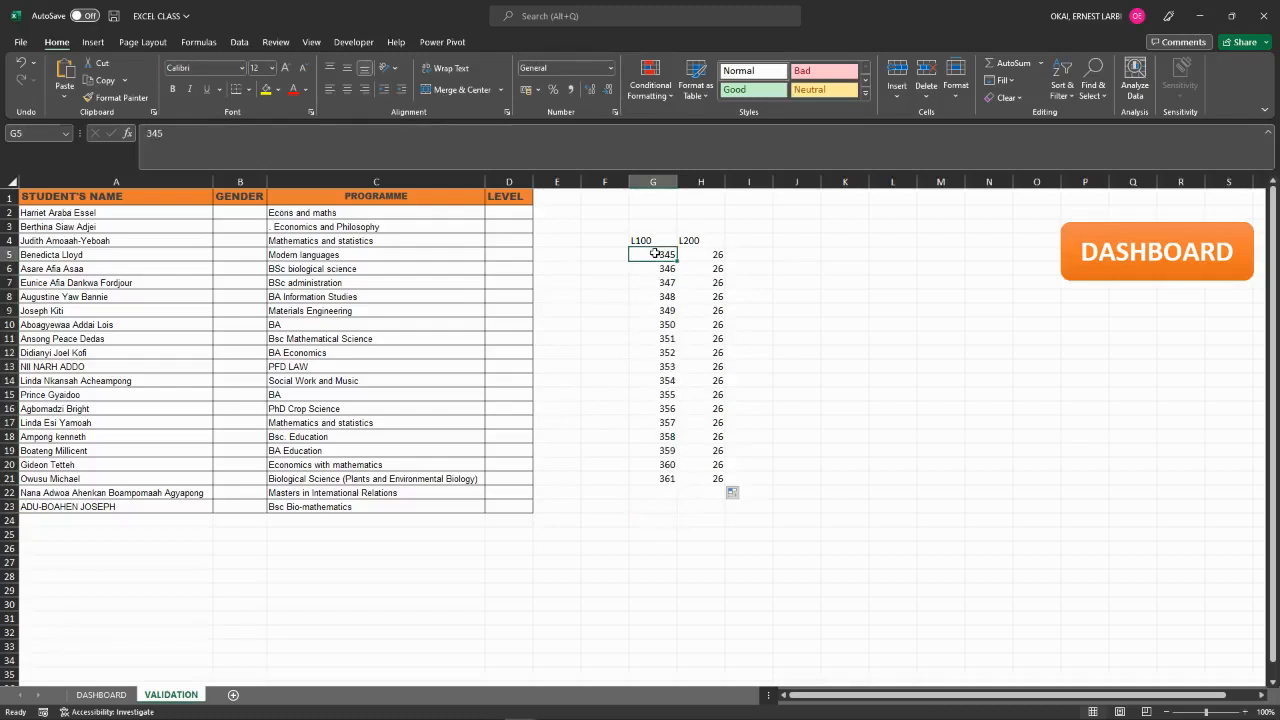
drag(655, 254, 667, 480)
click(667, 480)
drag(667, 256, 666, 477)
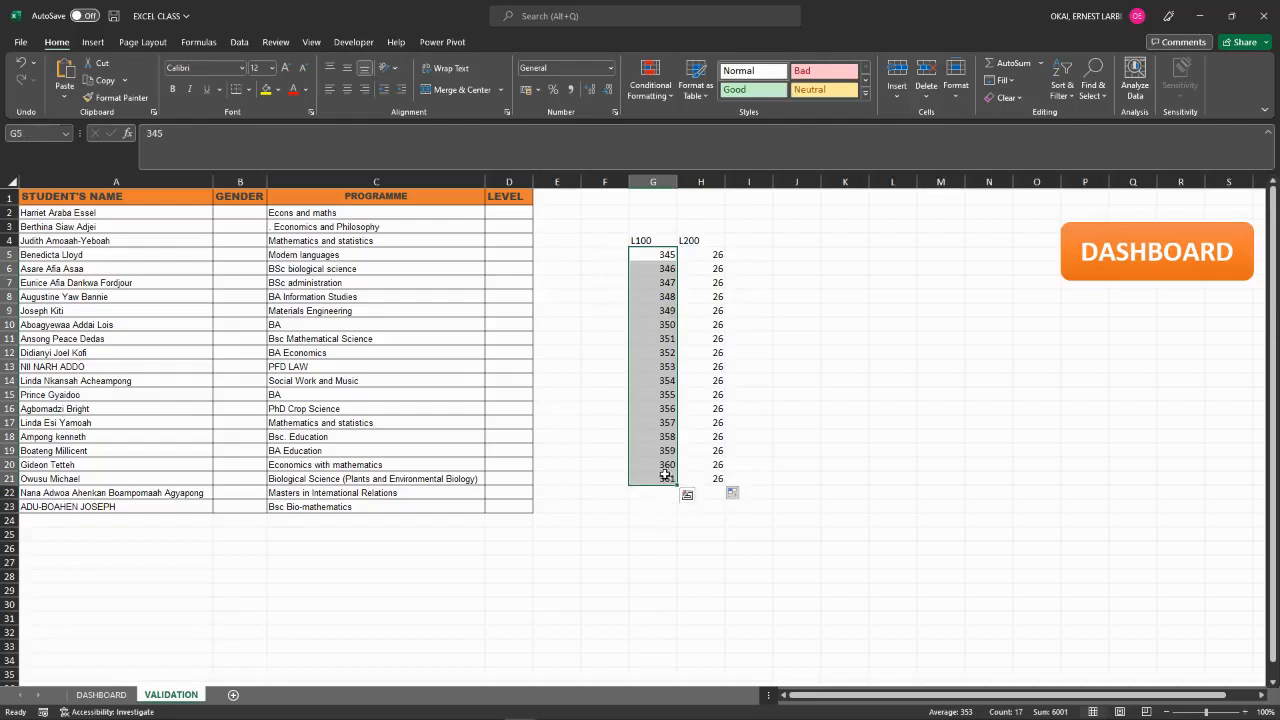
click(1040, 63)
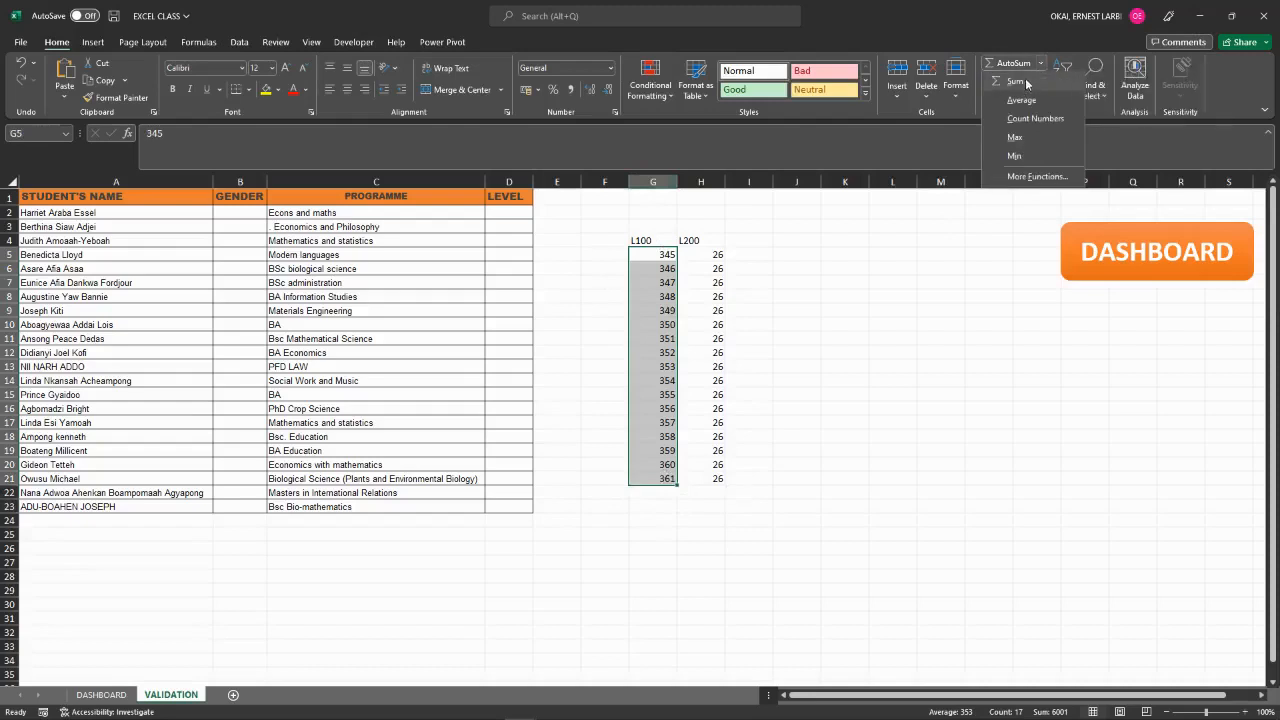
click(1027, 83)
click(672, 535)
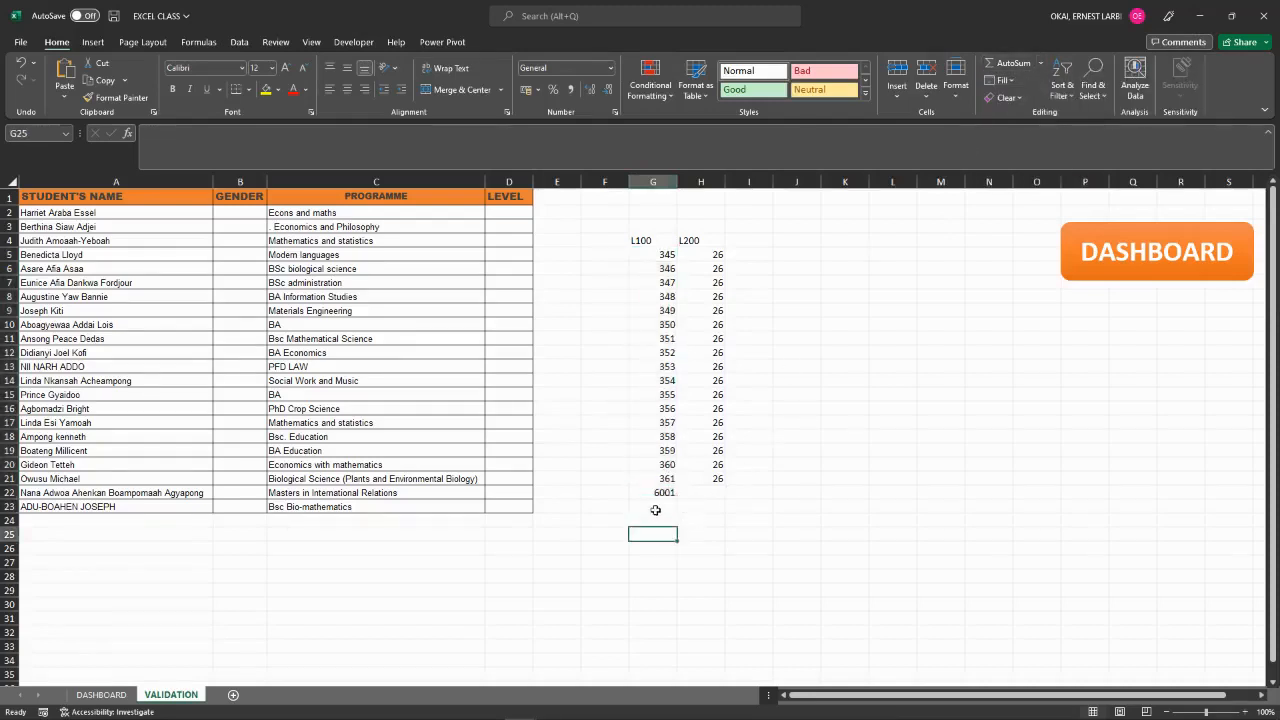
Try extending the L100 total's formula from G22 into H22, and clear H22 again.
click(671, 494)
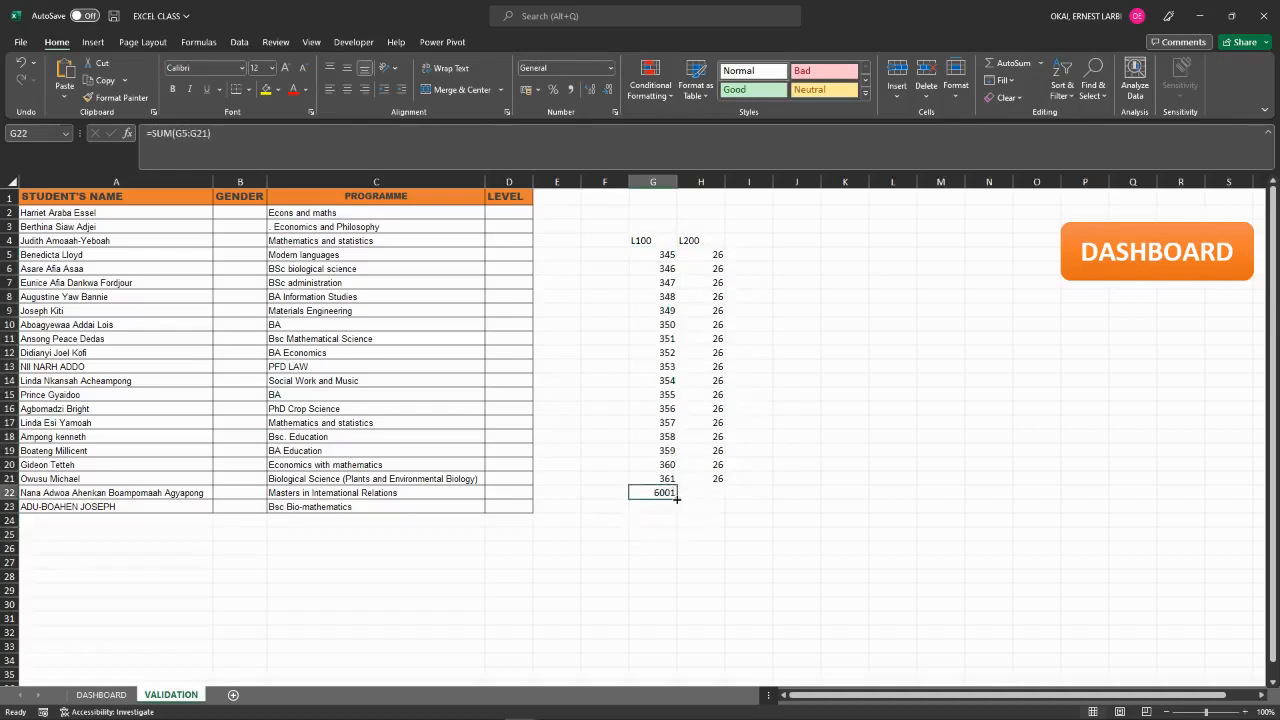
drag(677, 497, 717, 491)
click(752, 502)
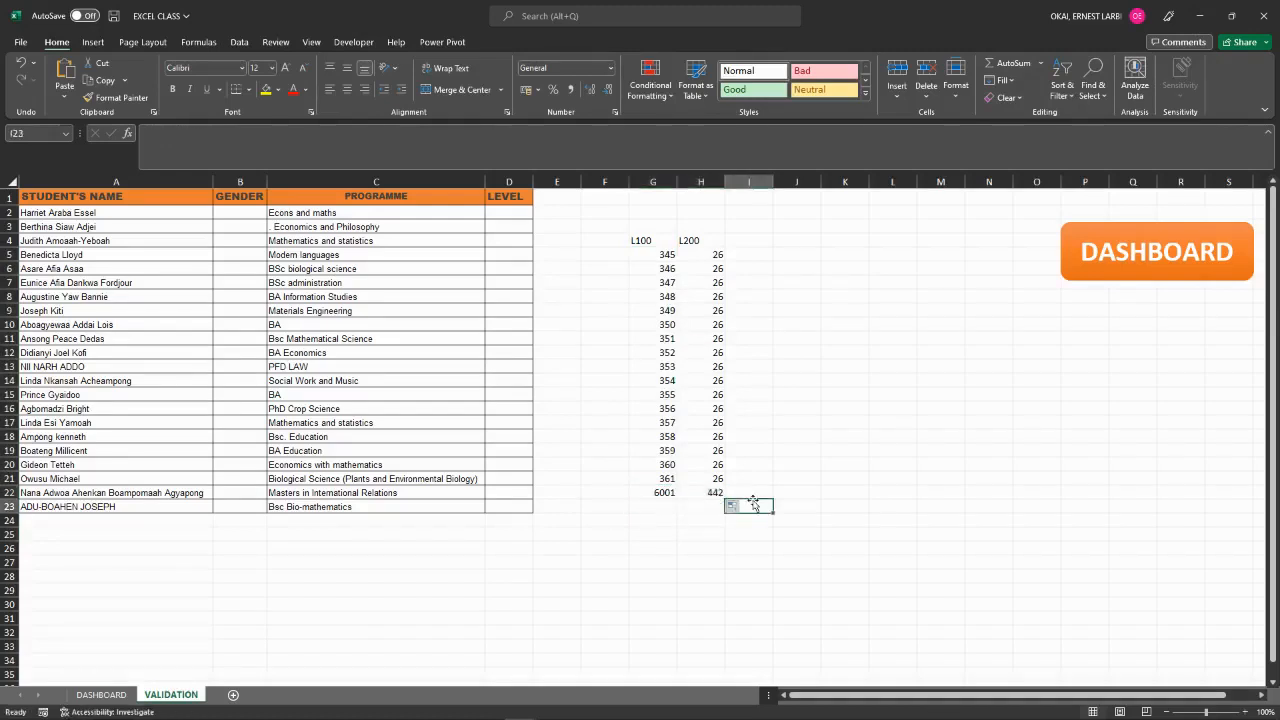
click(713, 493)
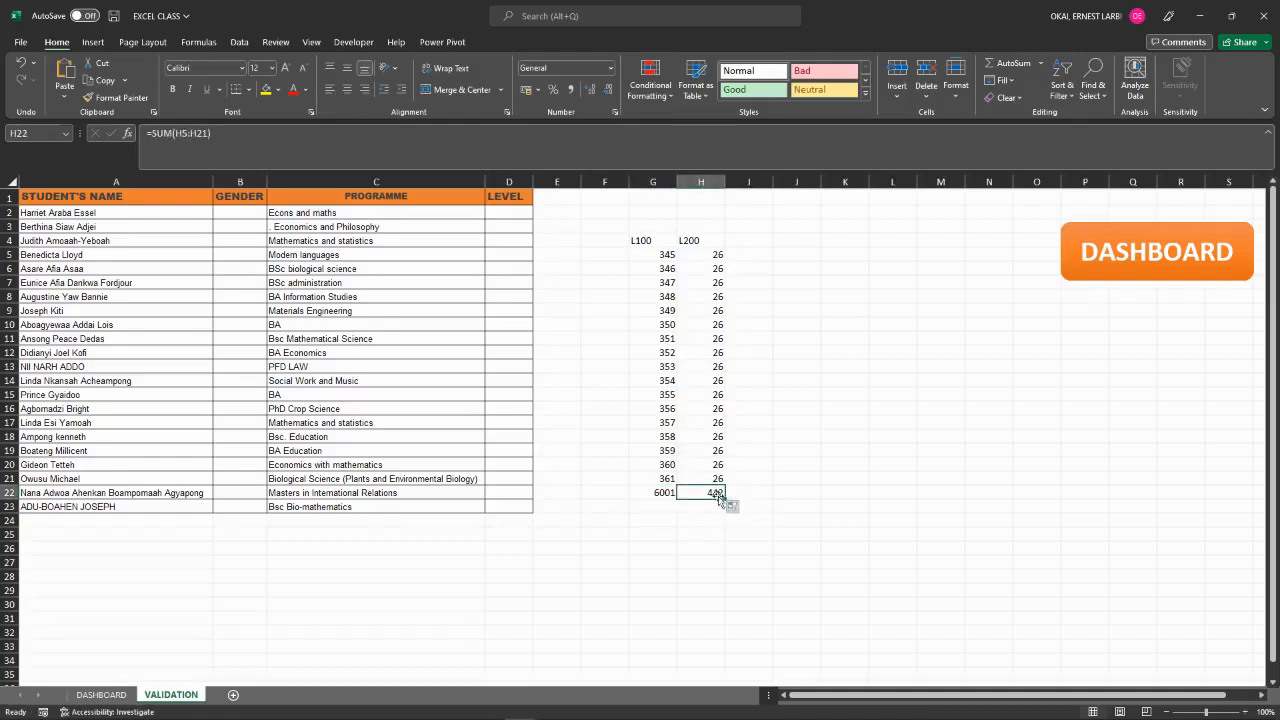
key(Delete)
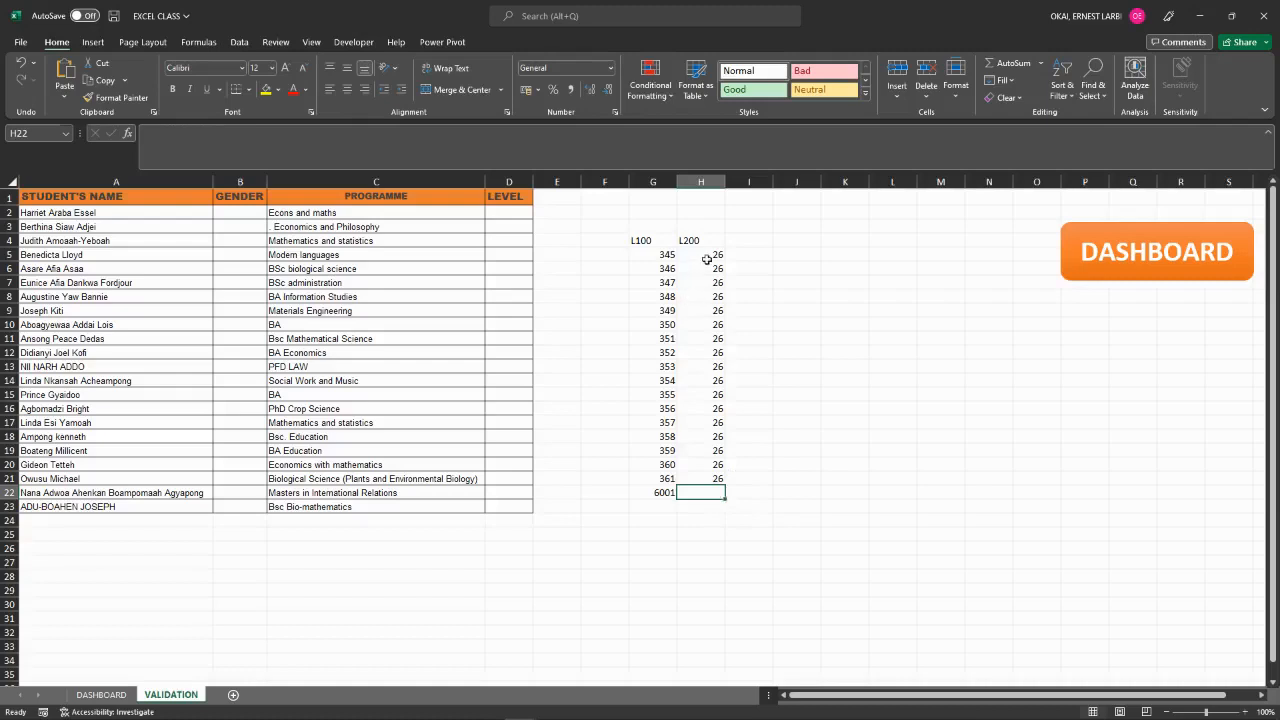
Total the L200 values in H5:H21 into H22 with AutoSum's Sum function.
drag(707, 259, 718, 478)
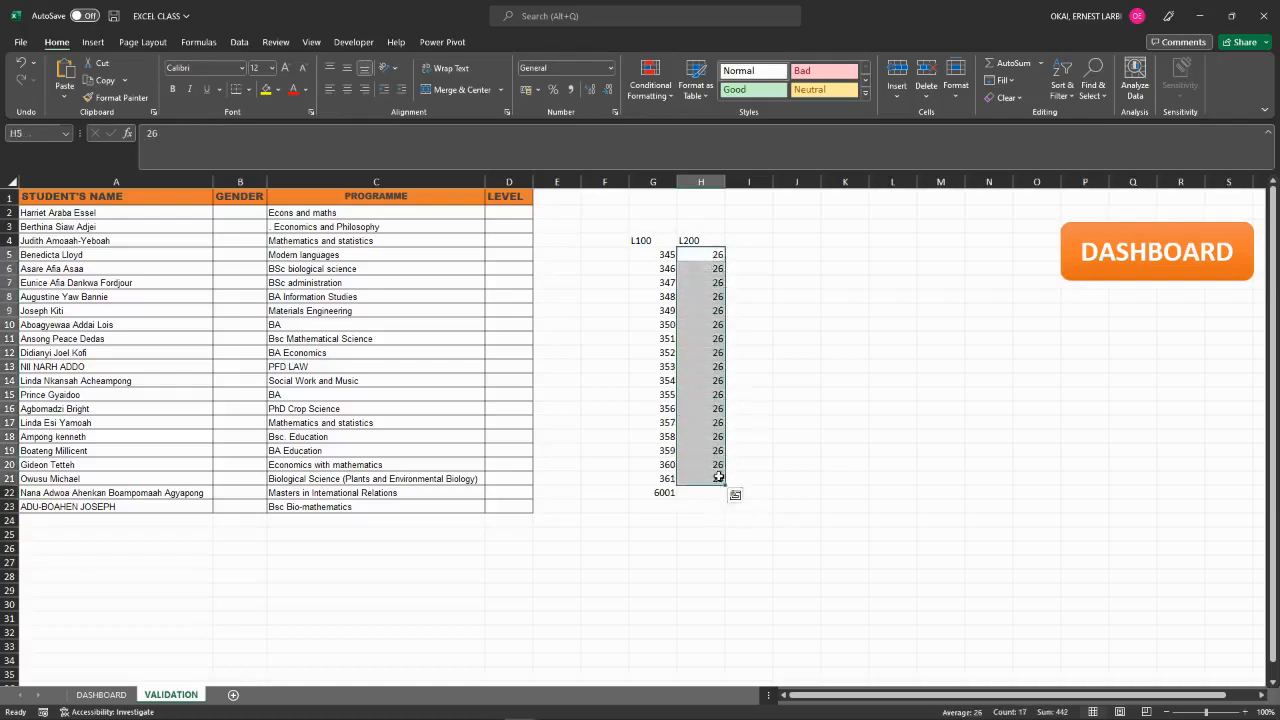
click(1041, 66)
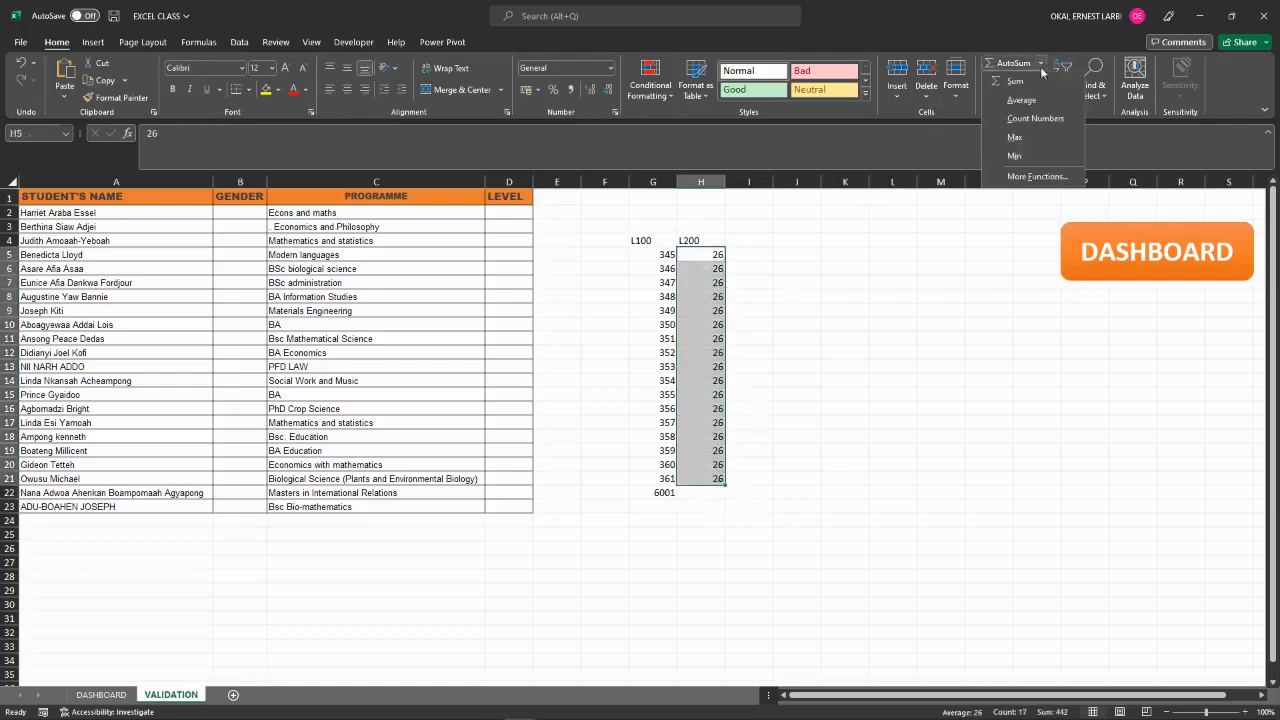
click(1015, 81)
click(793, 490)
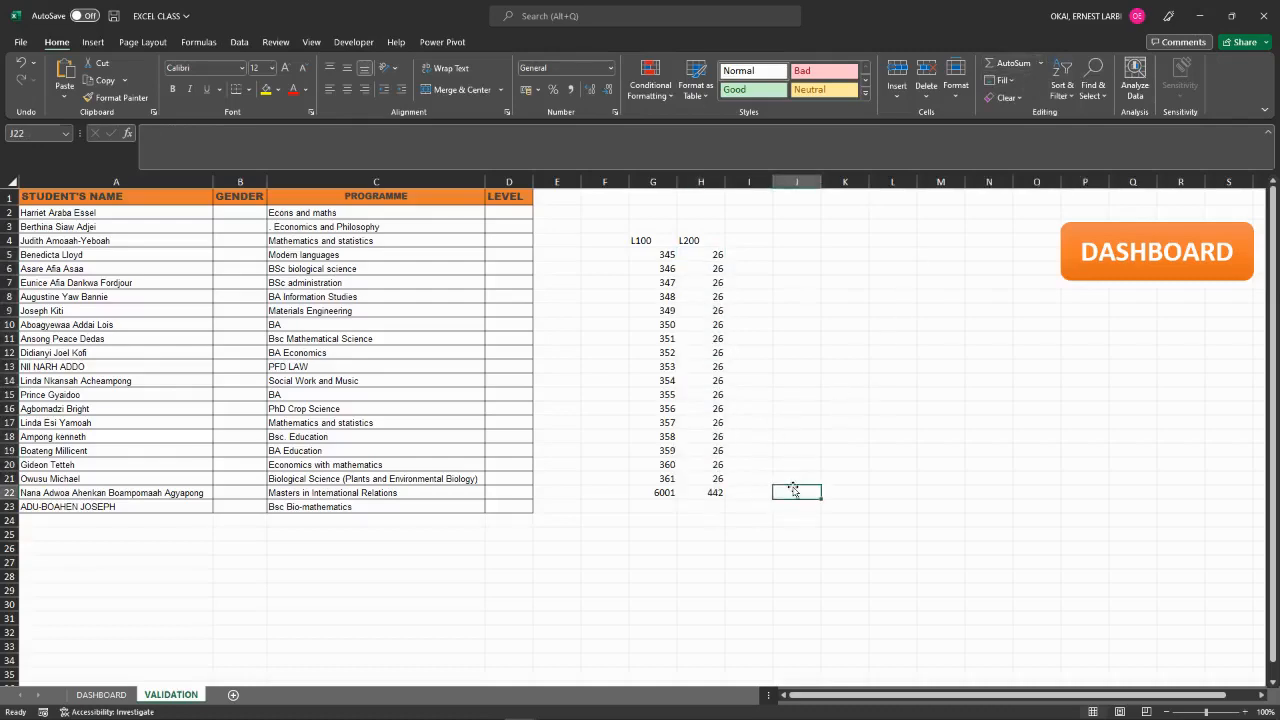
click(656, 487)
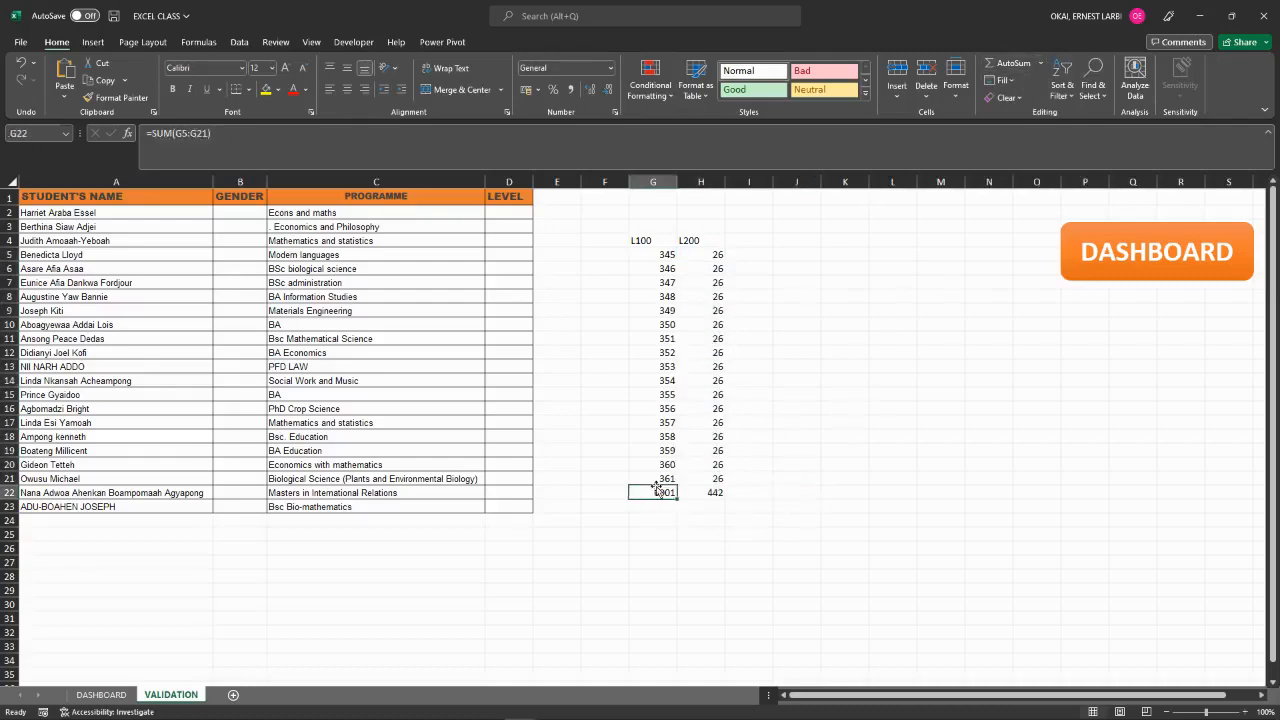
click(719, 505)
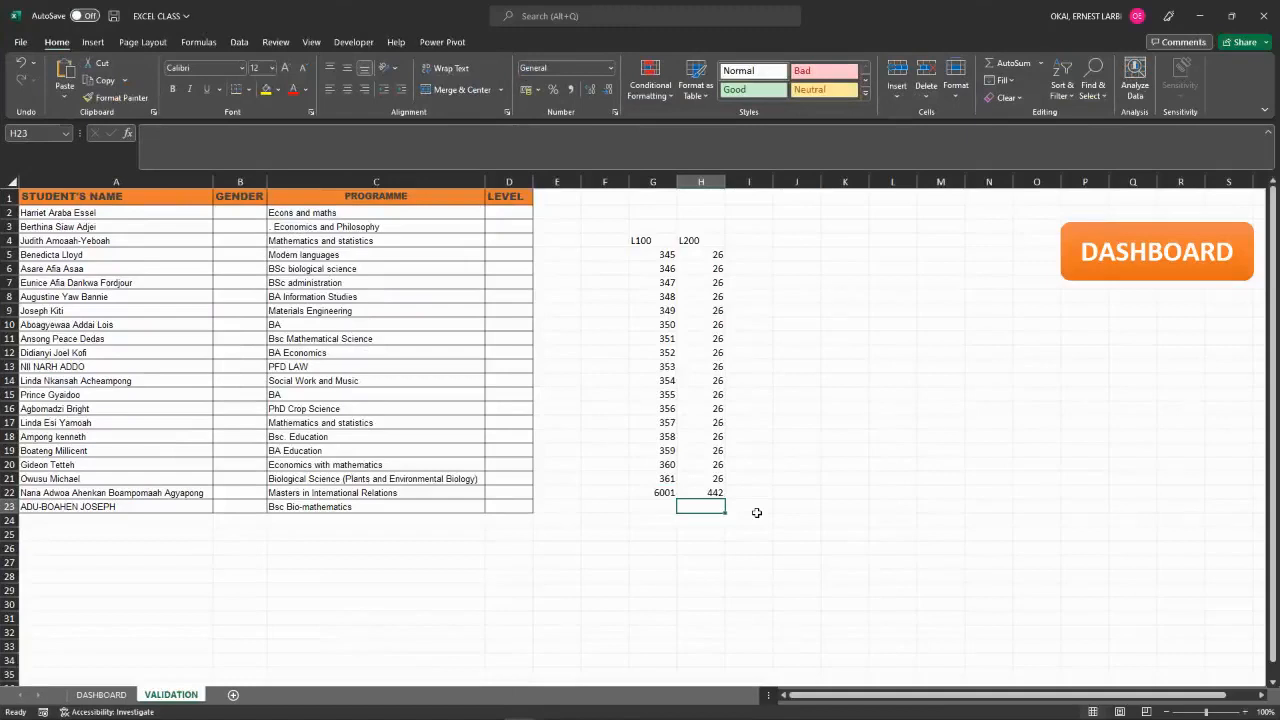
click(656, 505)
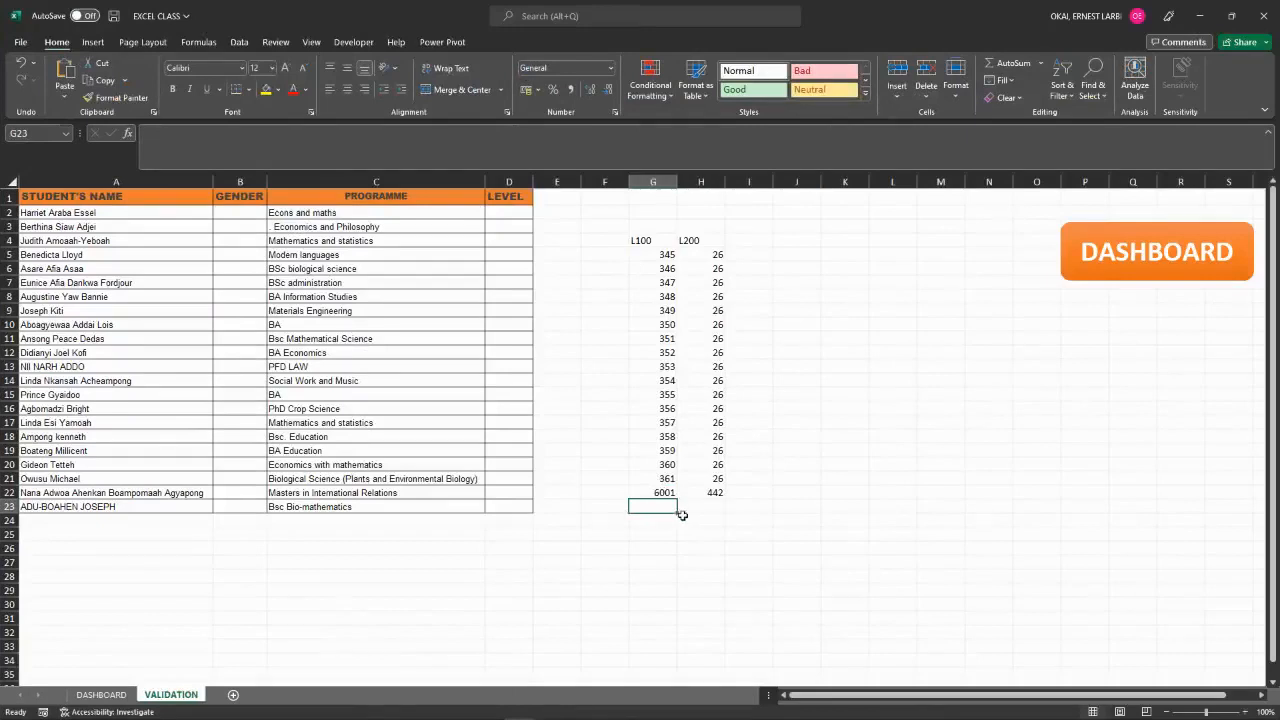
click(662, 527)
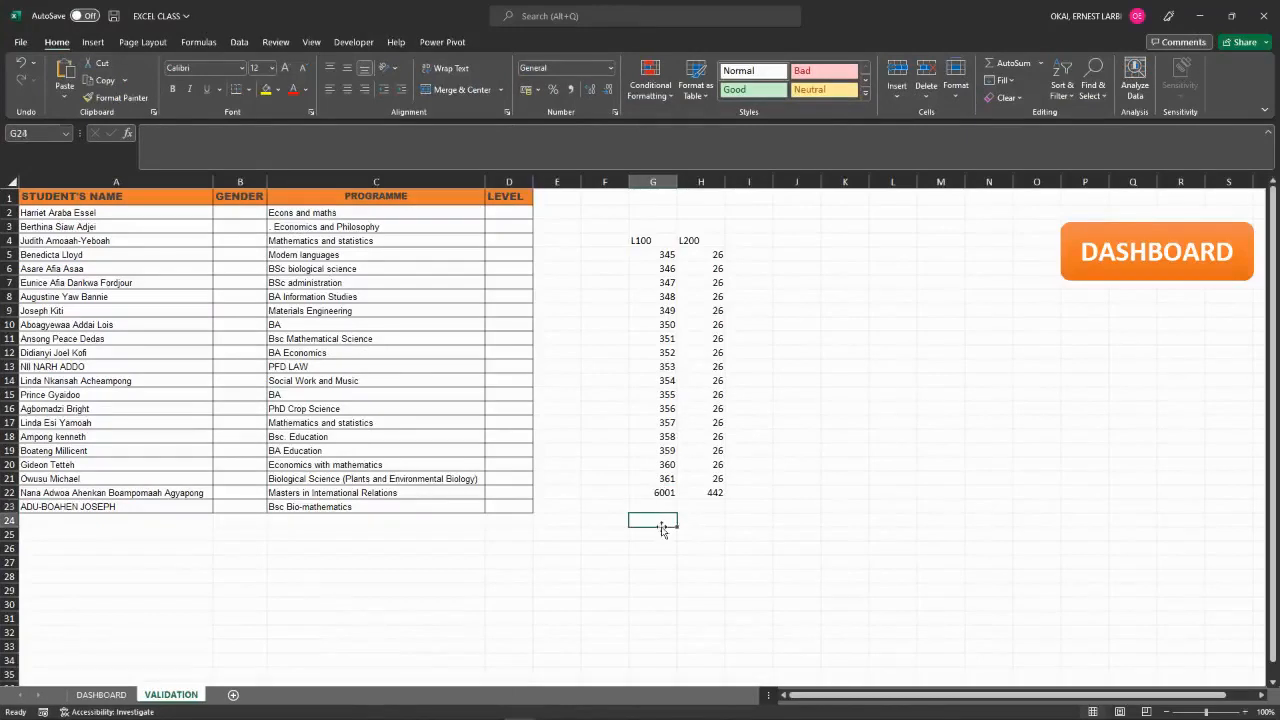
Try copying the L100 total from G22 to G26, and clear the pasted formula.
click(660, 495)
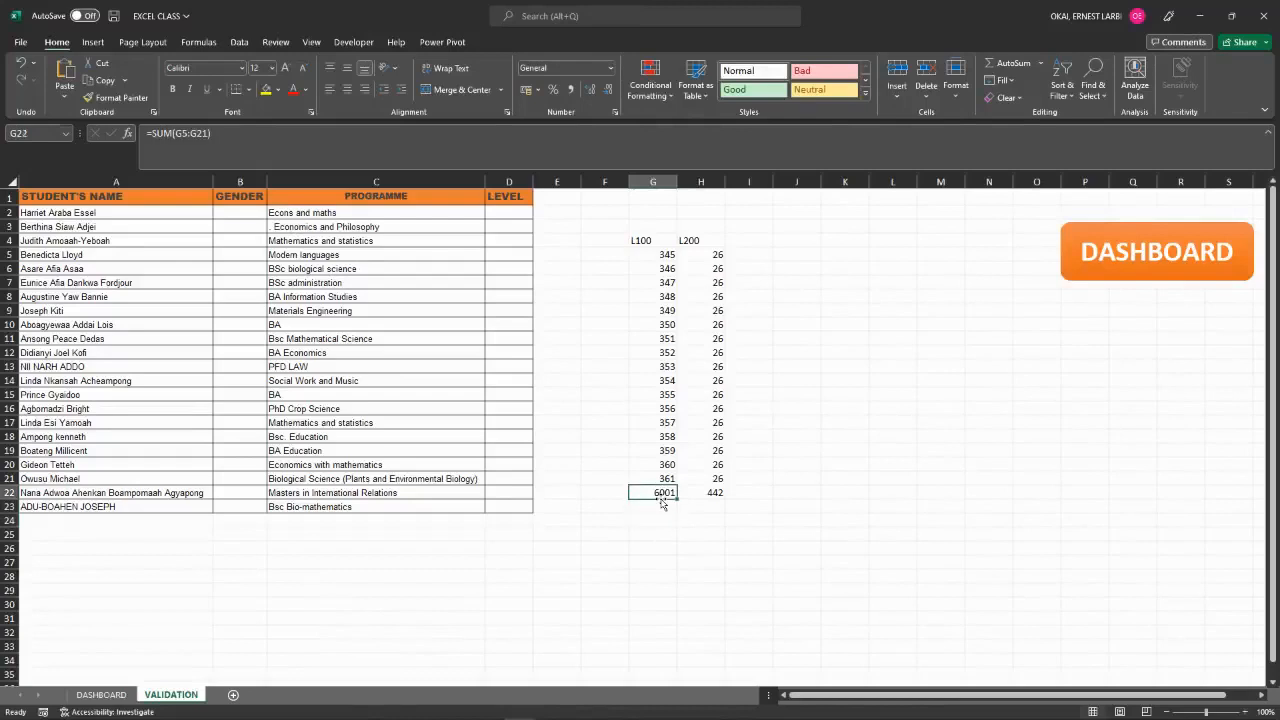
key(ctrl+c)
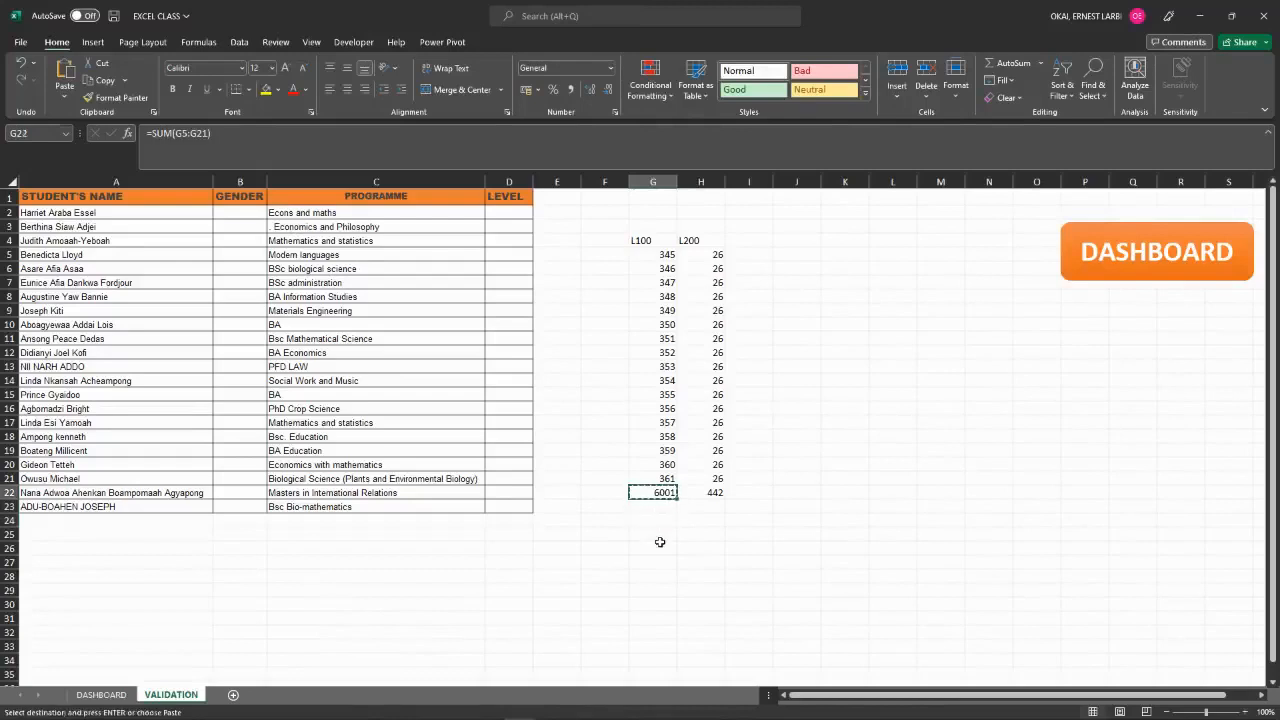
click(660, 546)
key(ctrl+v)
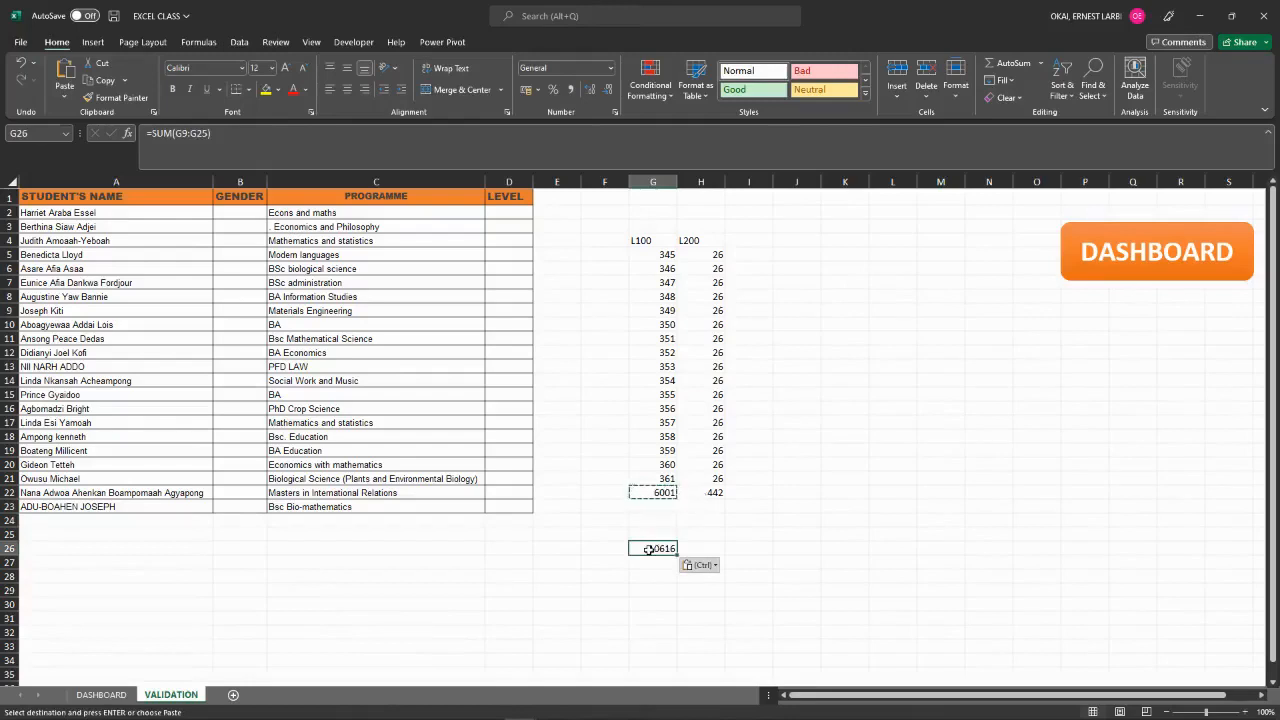
key(Delete)
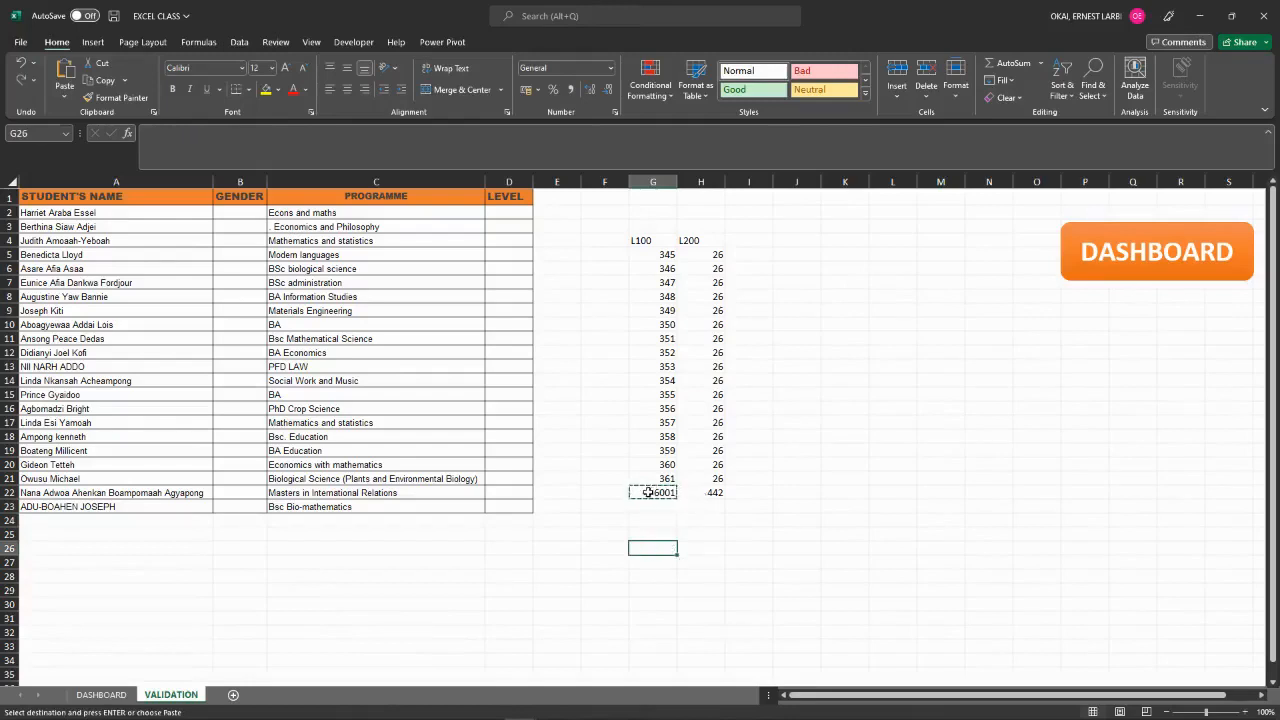
key(ctrl+c)
key(ctrl+v)
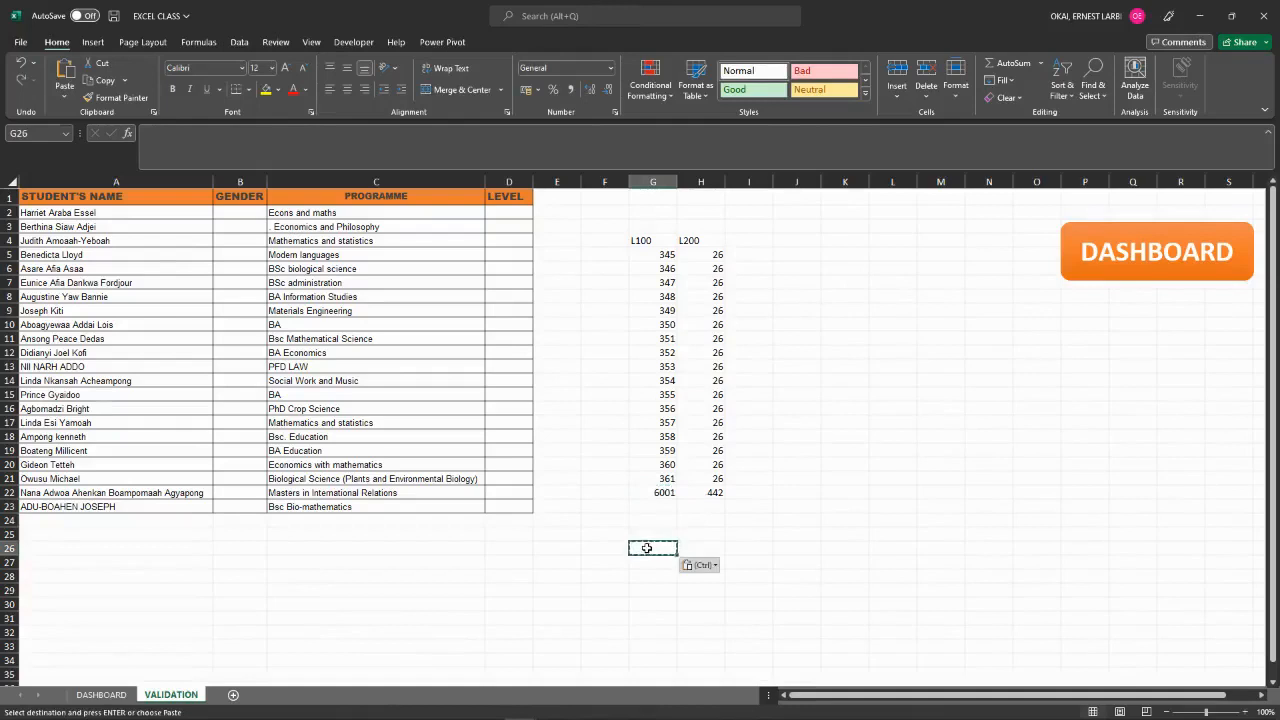
click(700, 546)
click(843, 546)
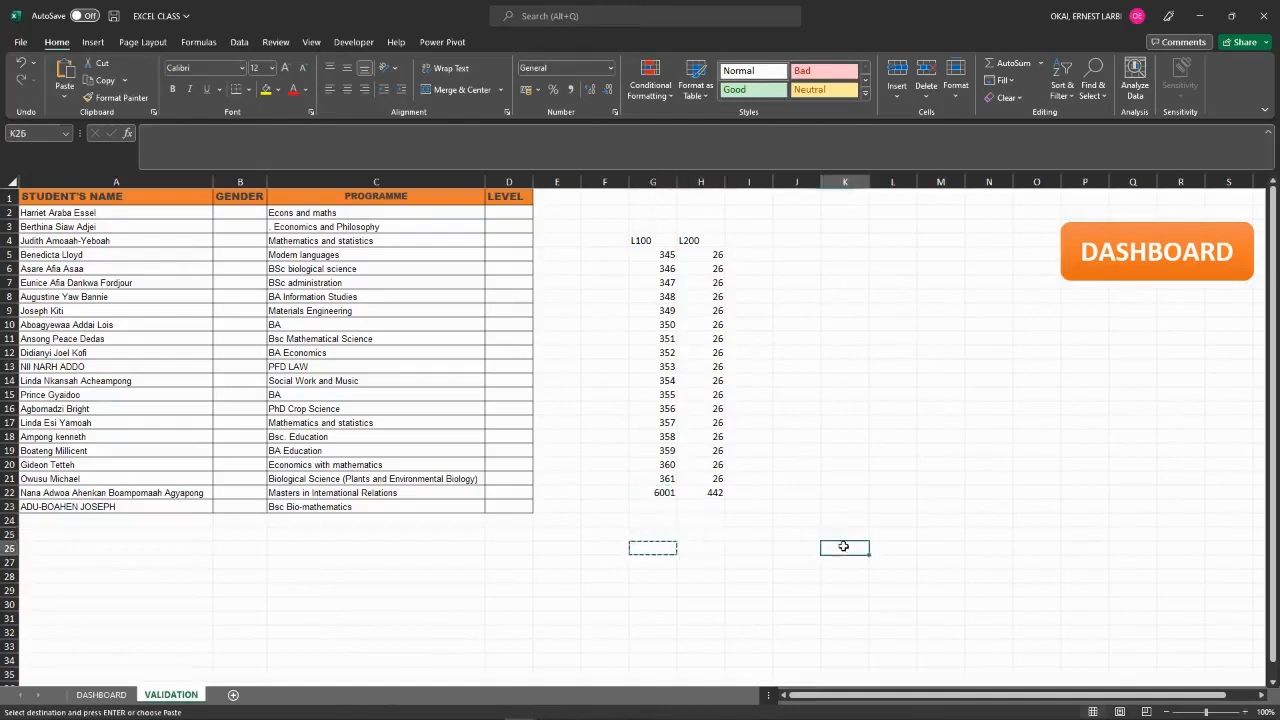
key(Escape)
Enter the totals as plain numbers below the table, 6001 in G26 and 442 in H26.
click(659, 546)
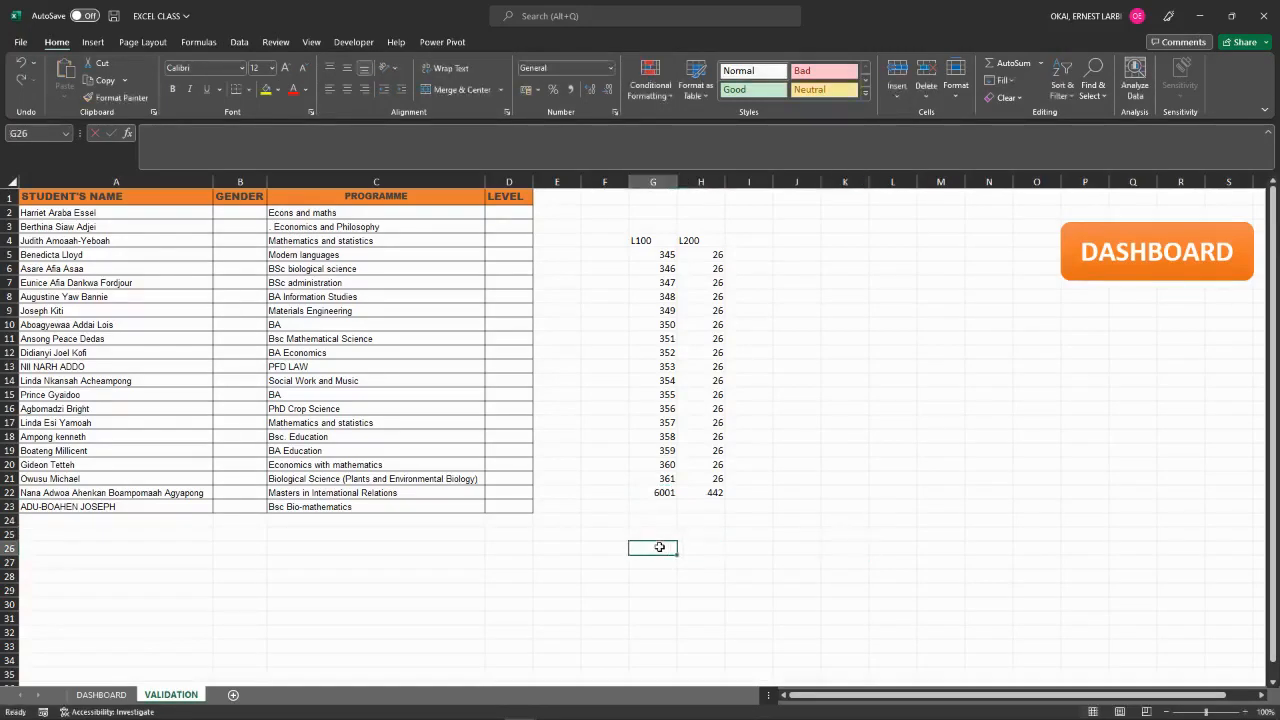
text(60)
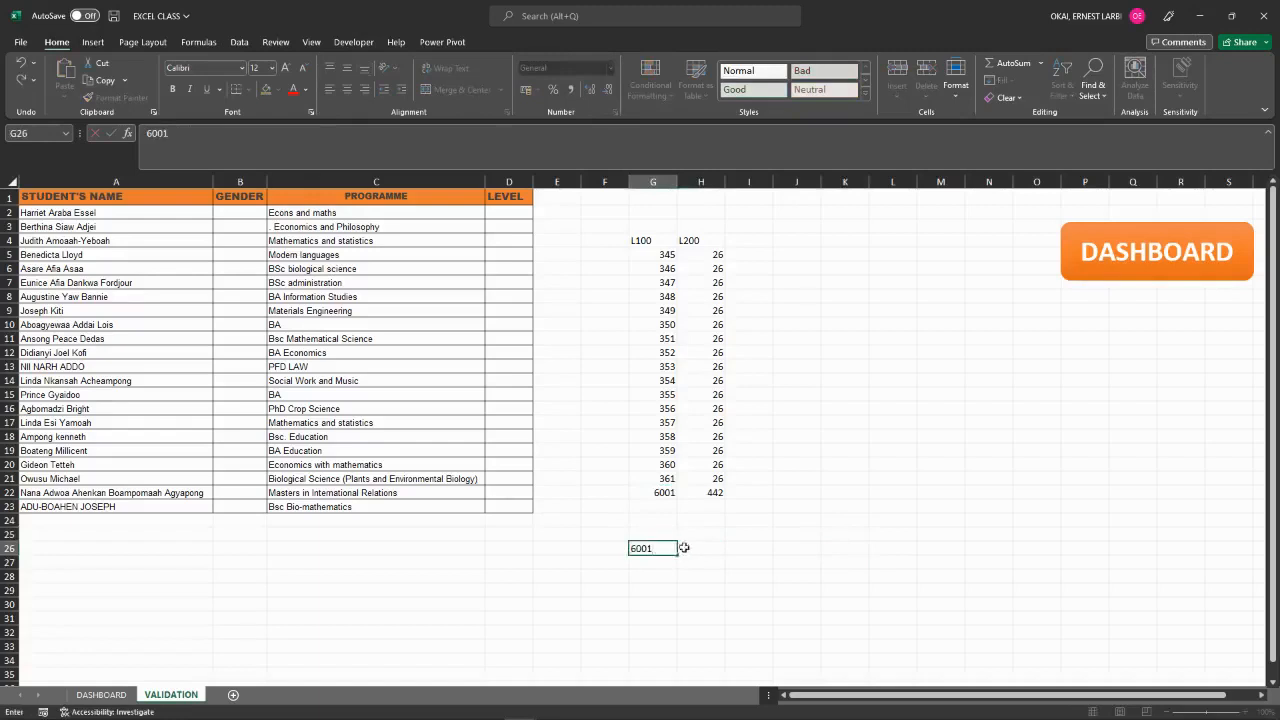
text(01)
click(698, 547)
text(442)
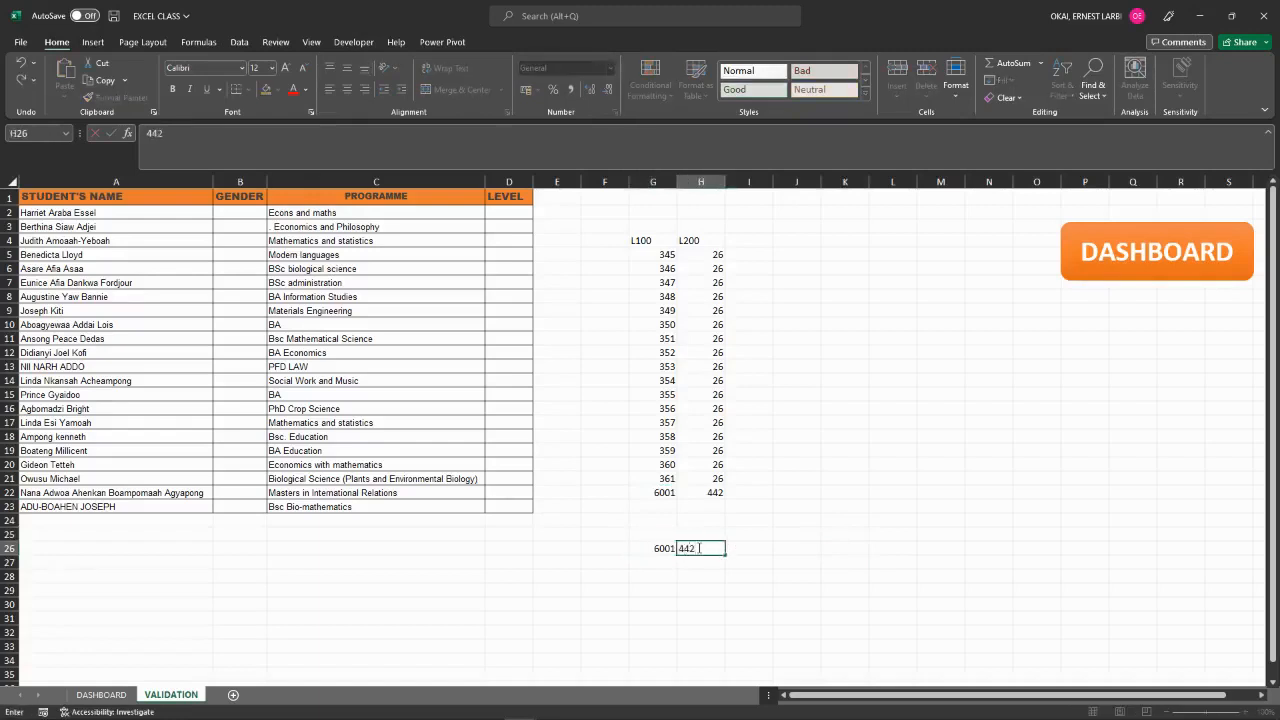
Enter the headings L100 in G25 and L200 in H25, above the plain-number totals.
click(662, 533)
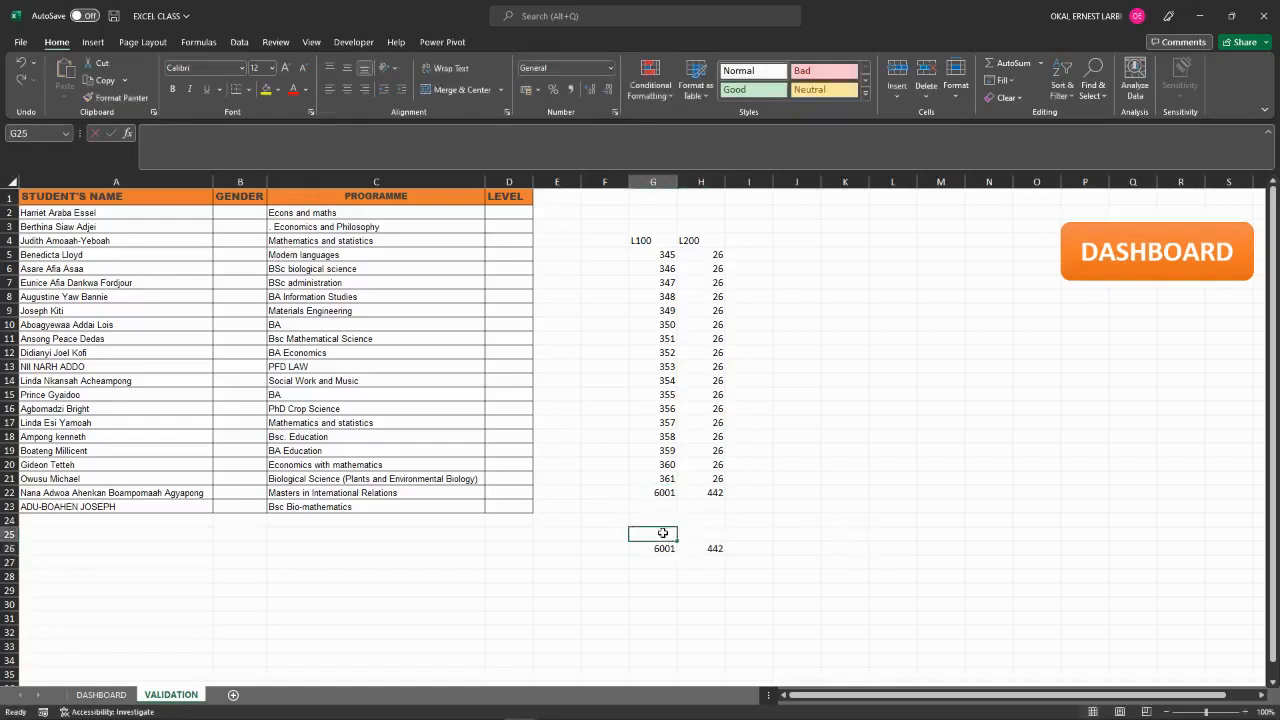
text(LEVEL100)
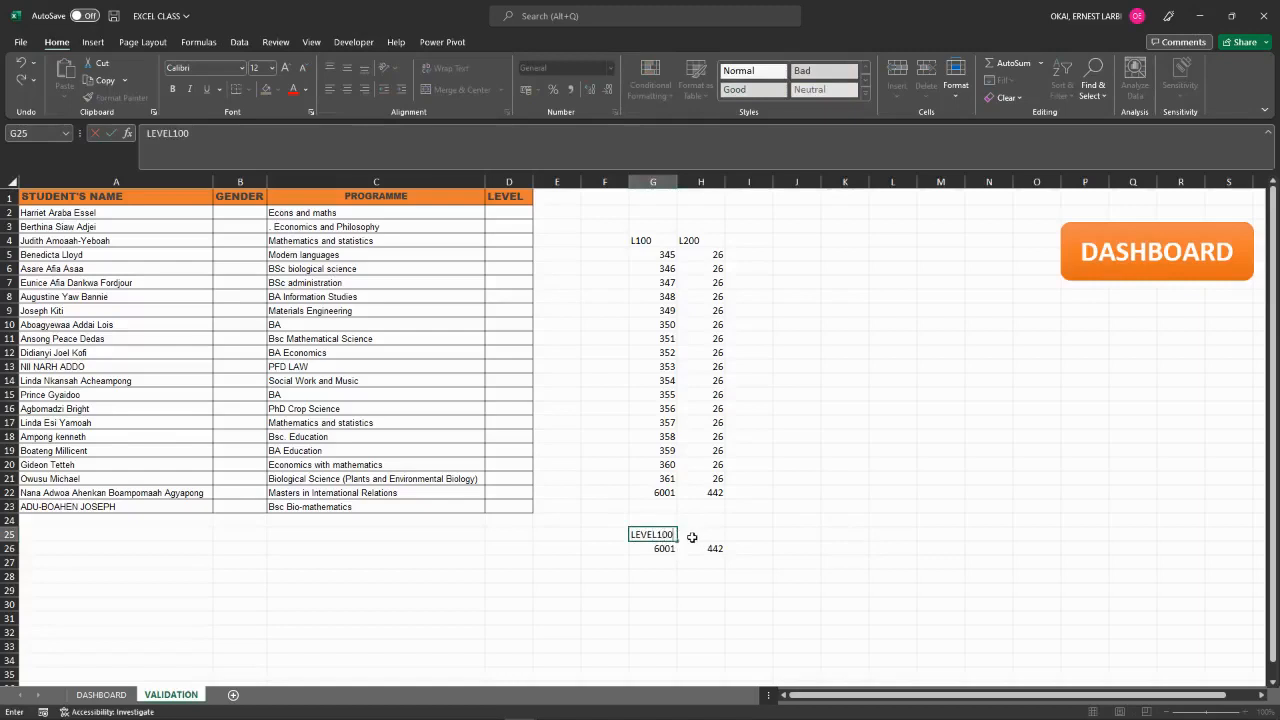
key(BackSpace)
key(BackSpace)
key(BackSpace)
key(BackSpace)
key(BackSpace)
key(BackSpace)
key(BackSpace)
text(L100)
key(Tab)
text(L200)
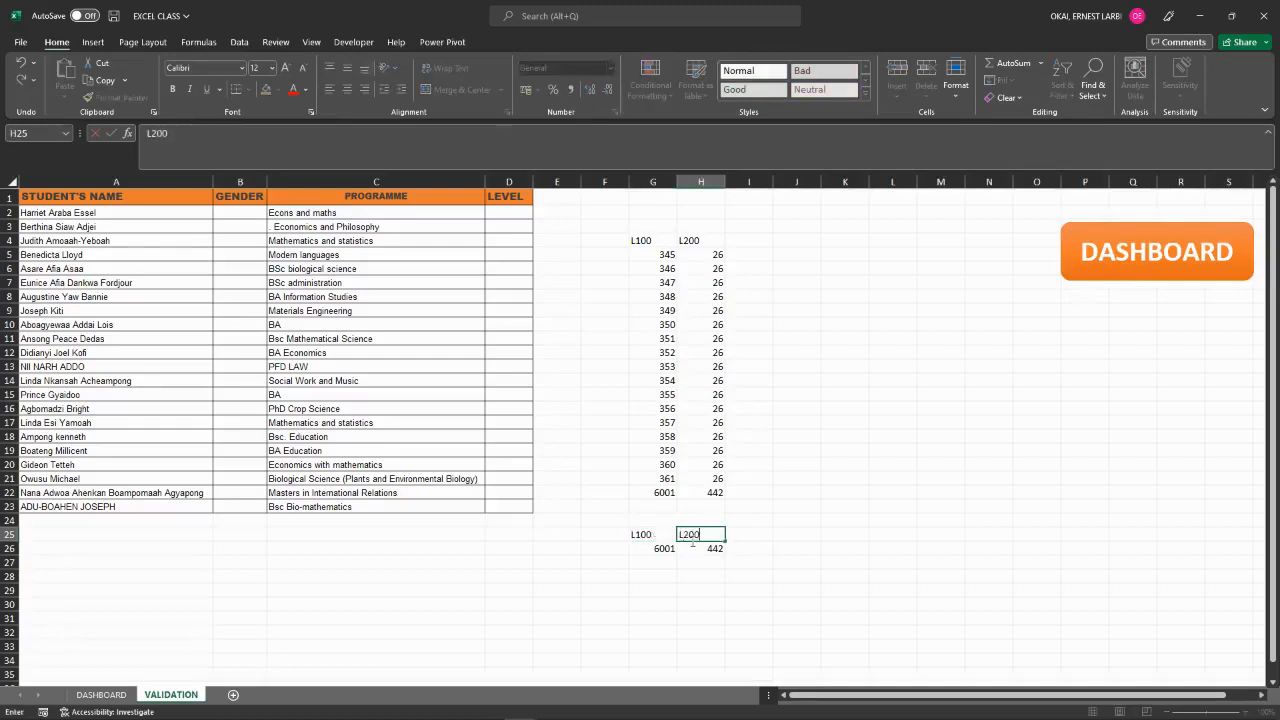
click(778, 530)
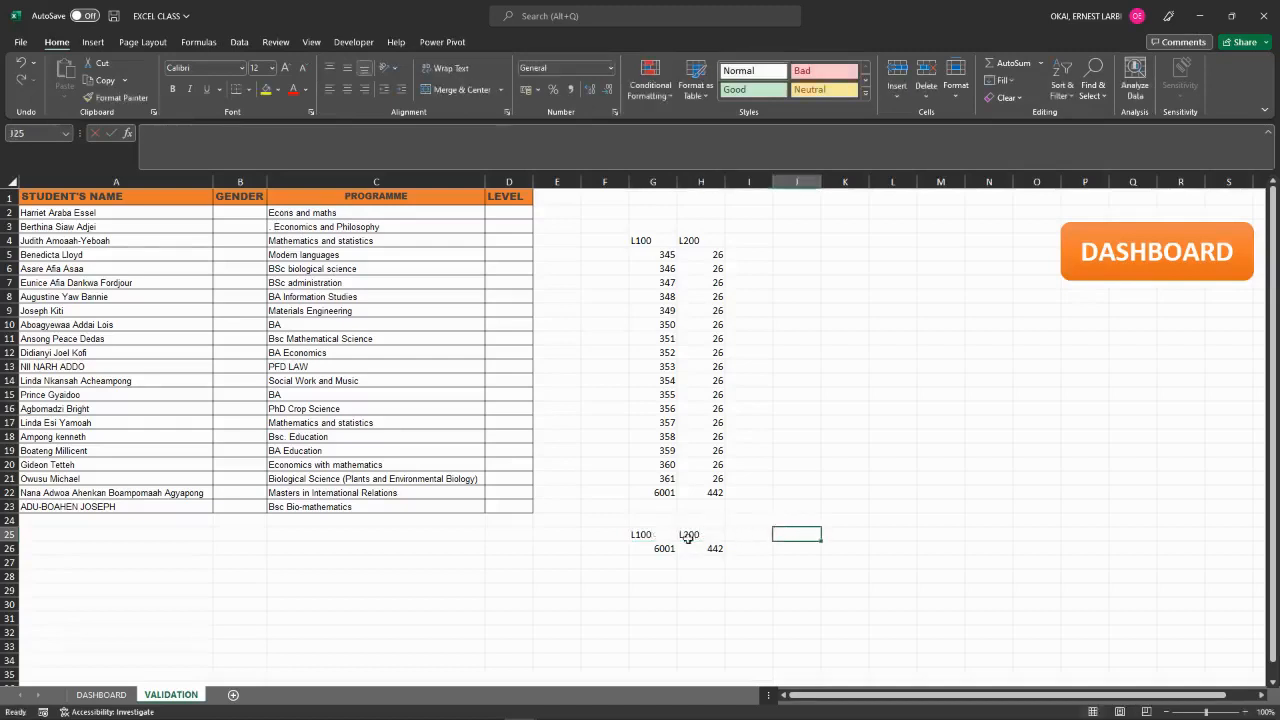
Insert the recommended clustered column chart from G25:H26 and move it to the empty area beside the level data.
drag(662, 534, 692, 548)
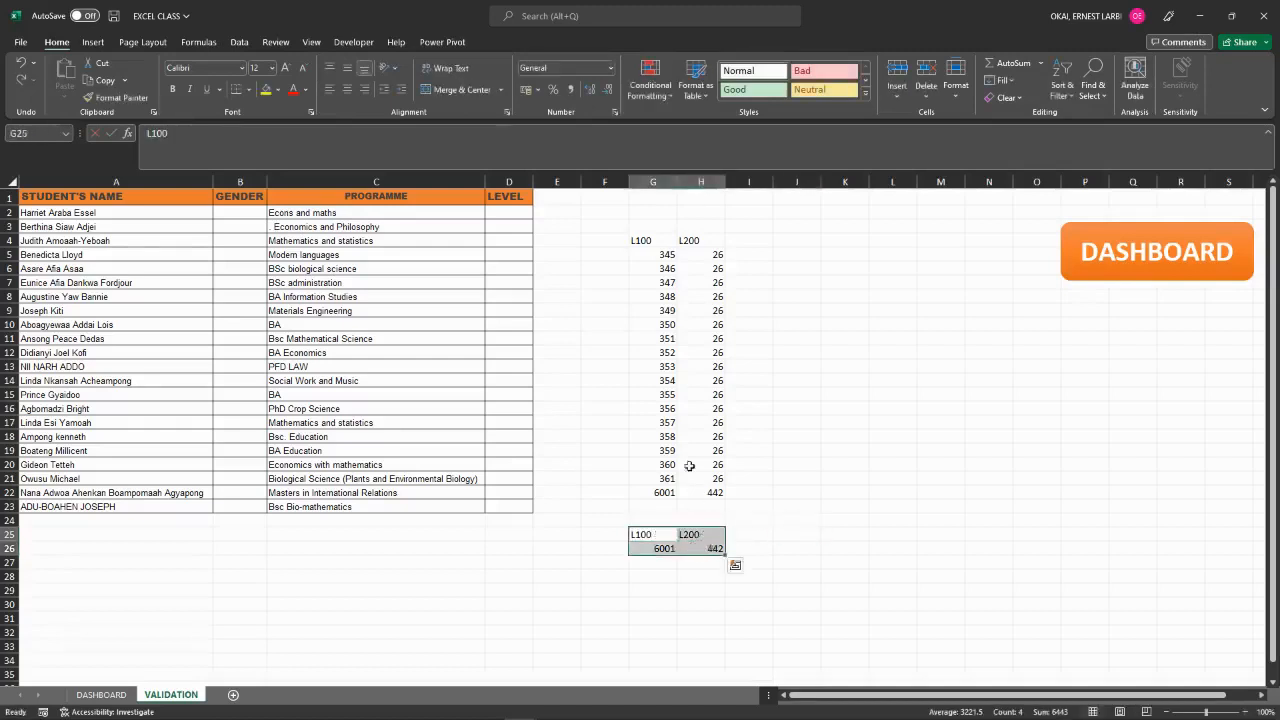
click(93, 42)
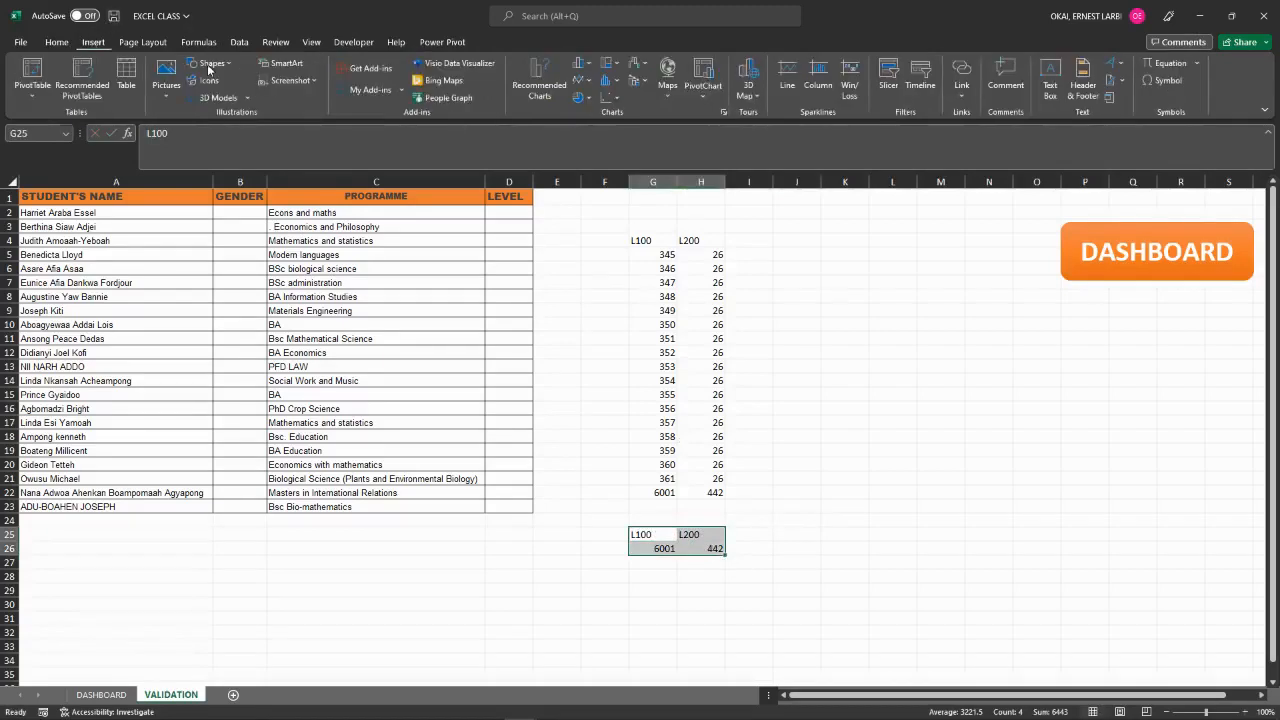
click(723, 112)
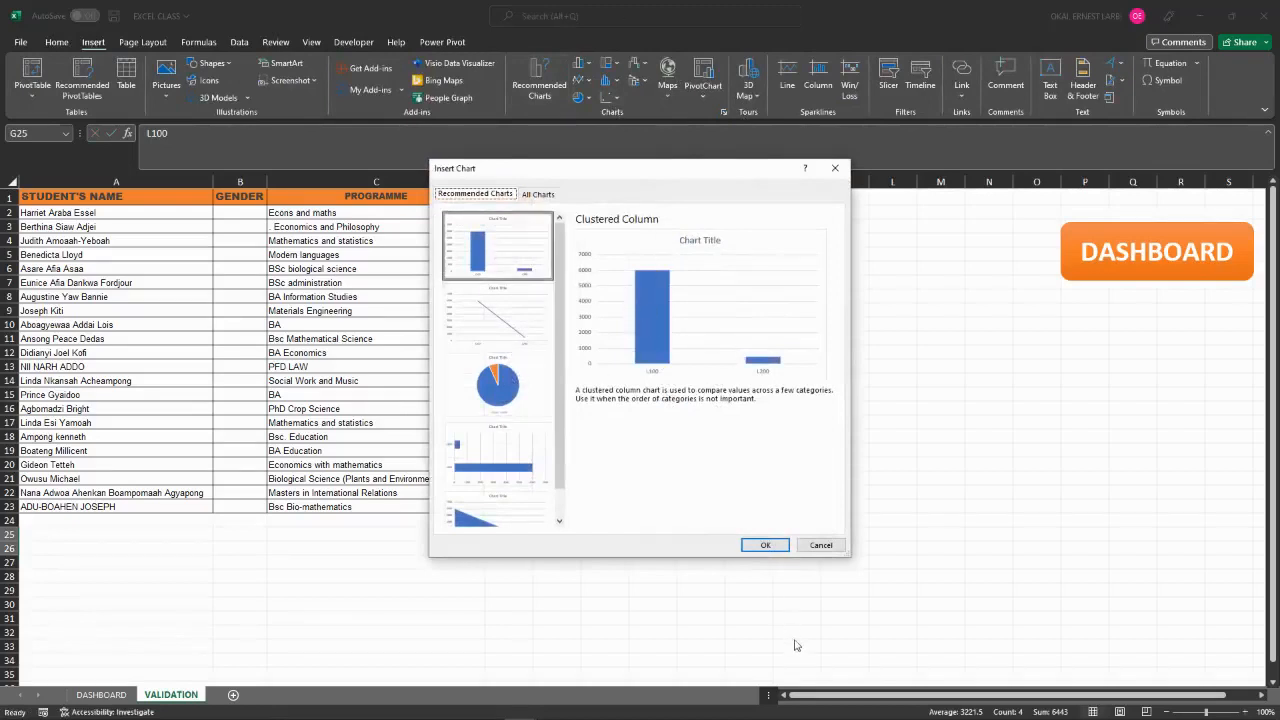
click(765, 545)
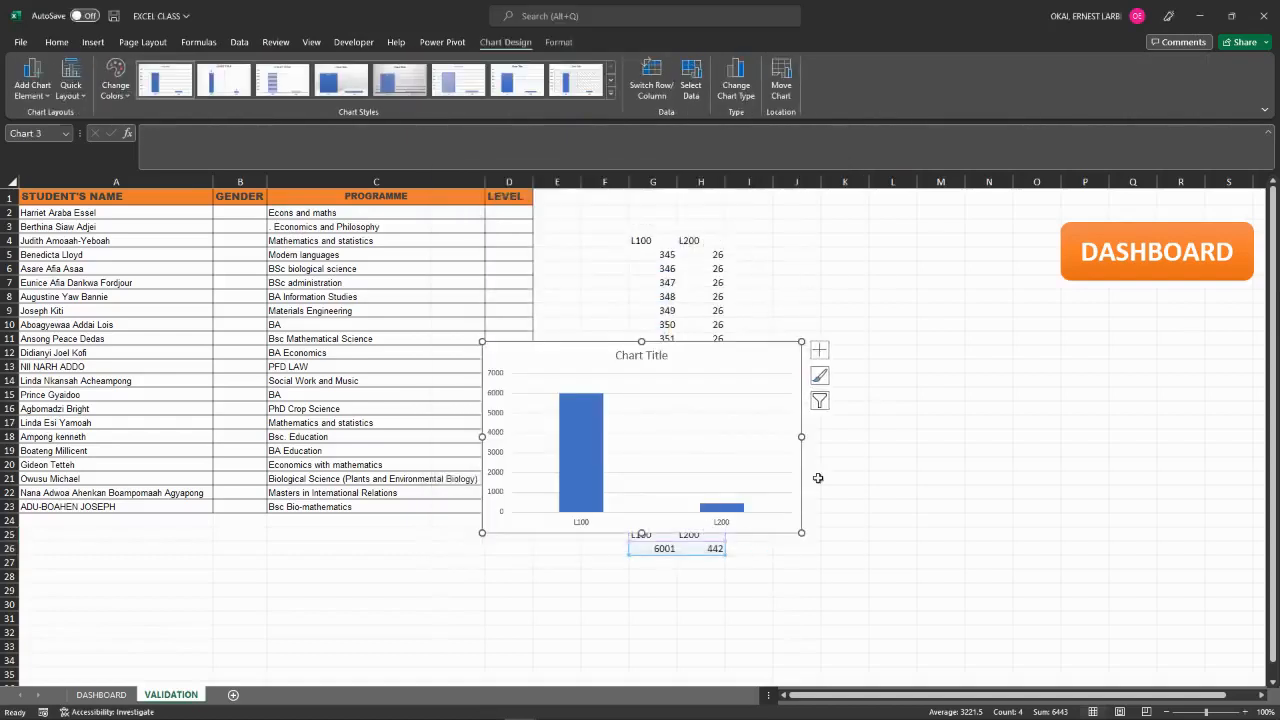
drag(750, 356, 1050, 361)
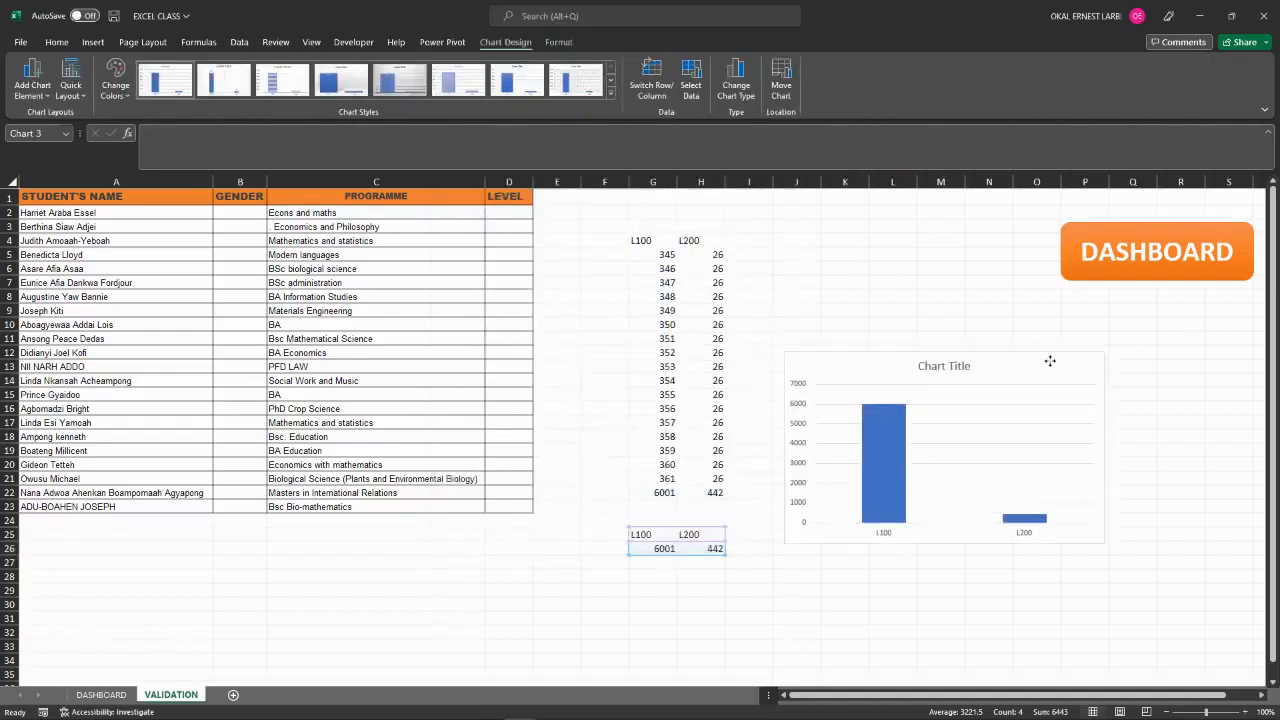
Change the L200 total in H26 to 5001.
click(714, 549)
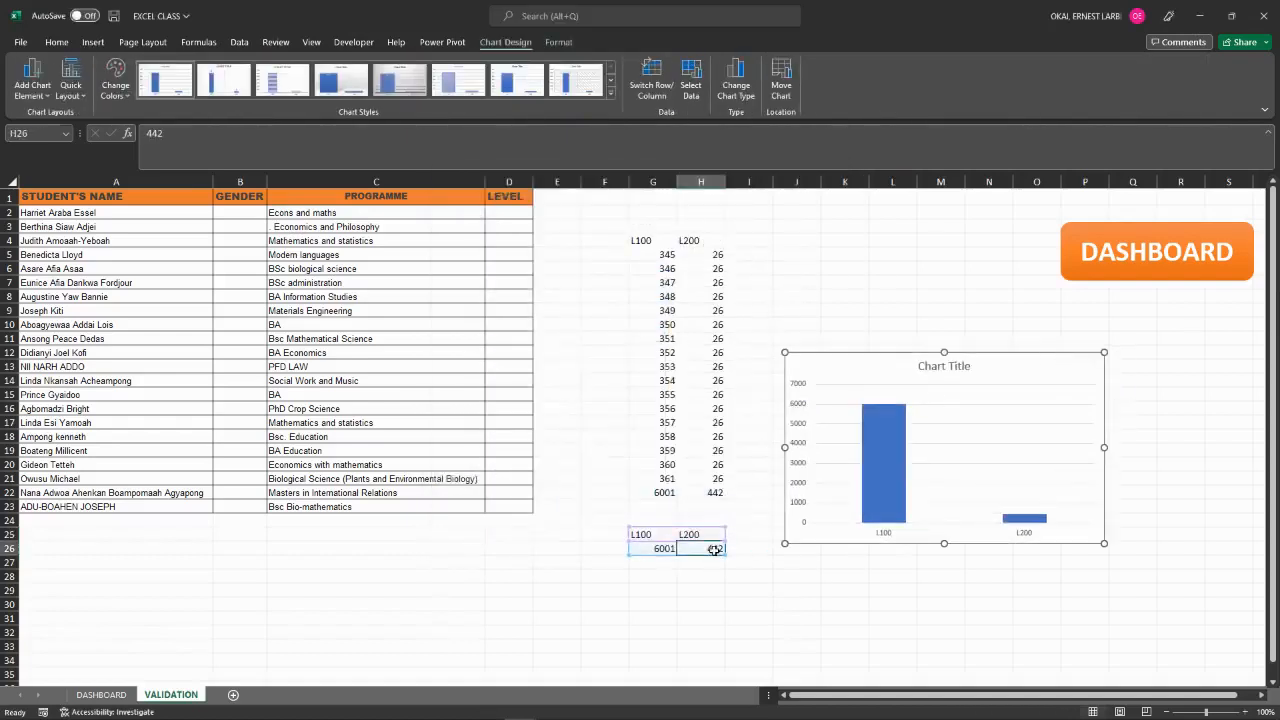
double_click(714, 549)
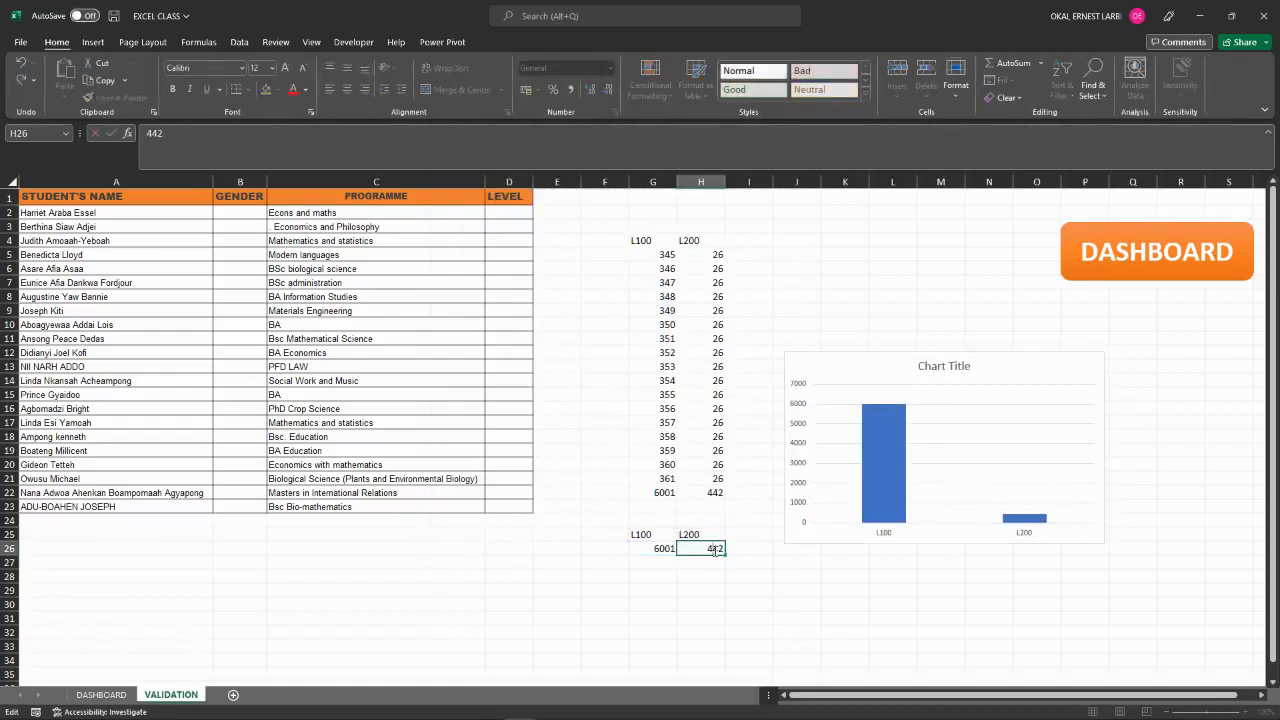
click(920, 529)
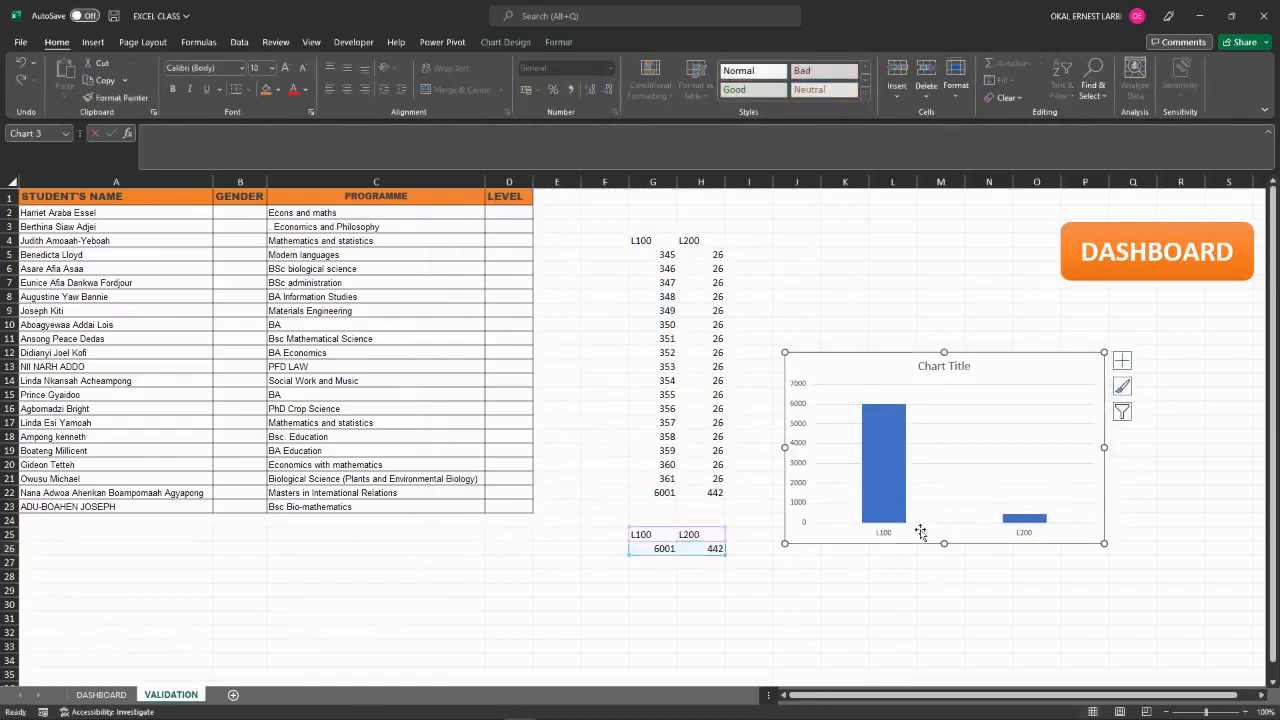
double_click(712, 549)
text(5)
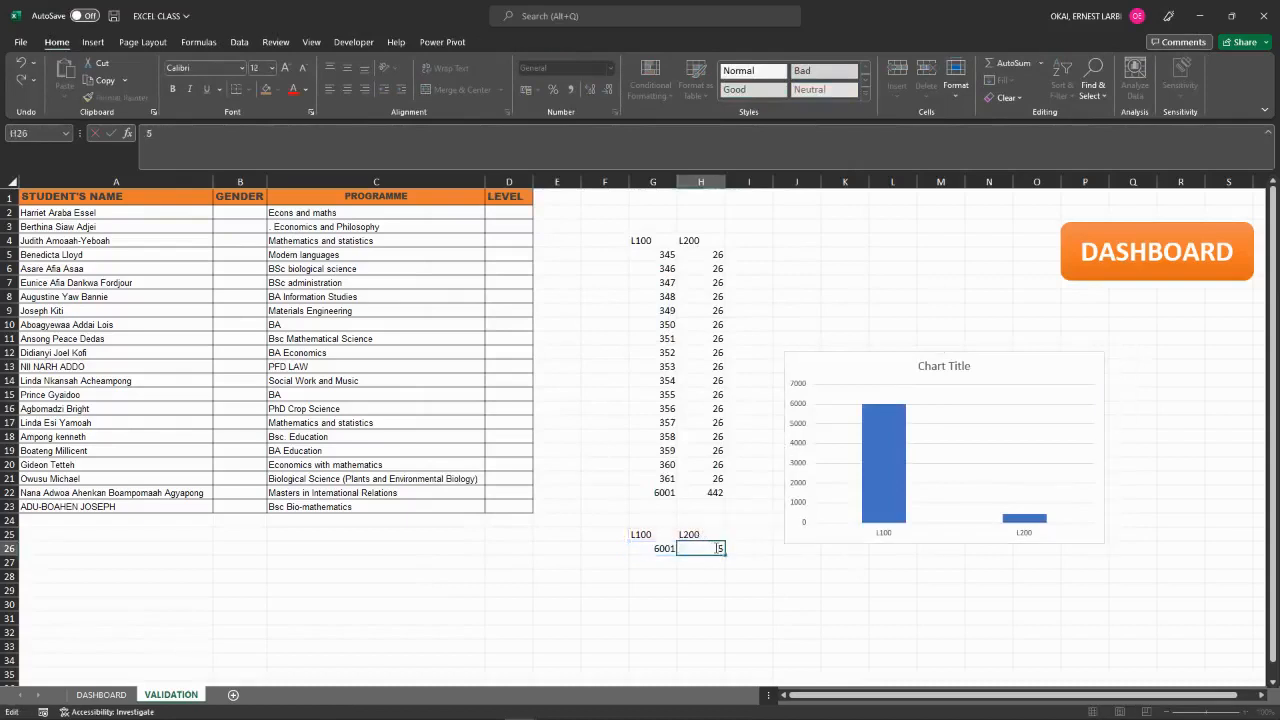
text(001)
click(805, 578)
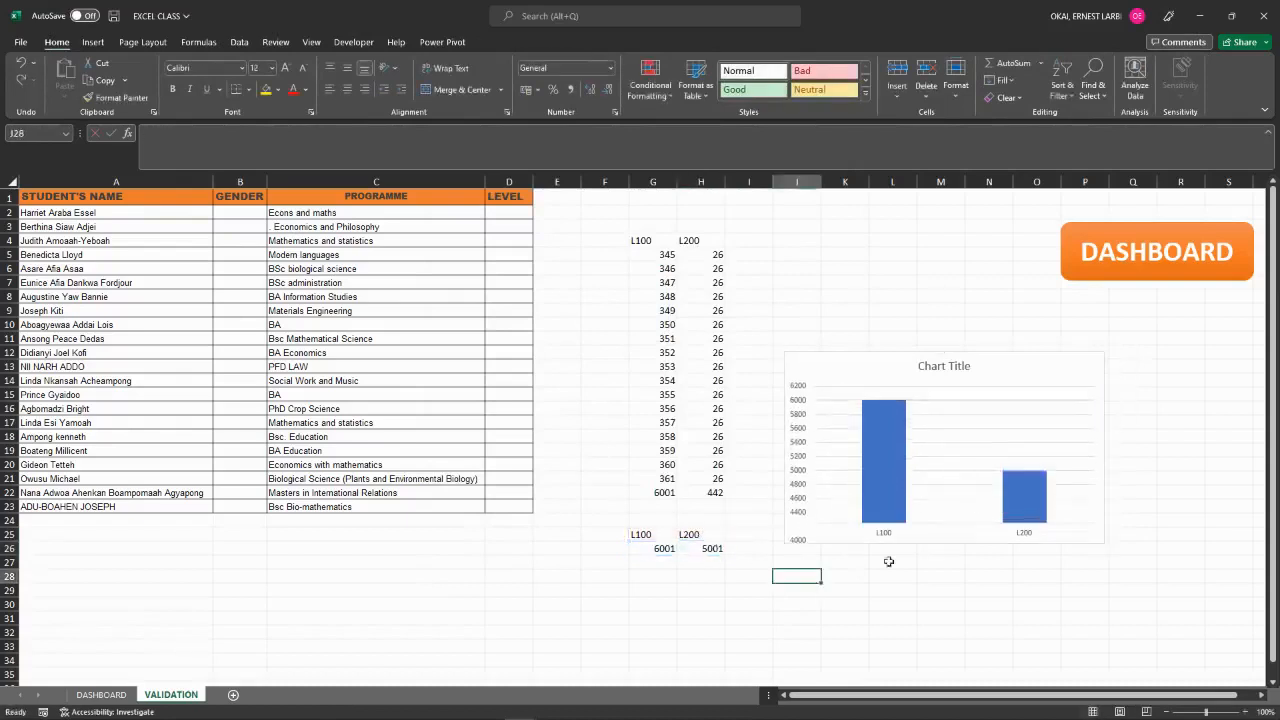
Change the column chart to a Doughnut chart and move it up beside the upper rows of the level data.
click(944, 408)
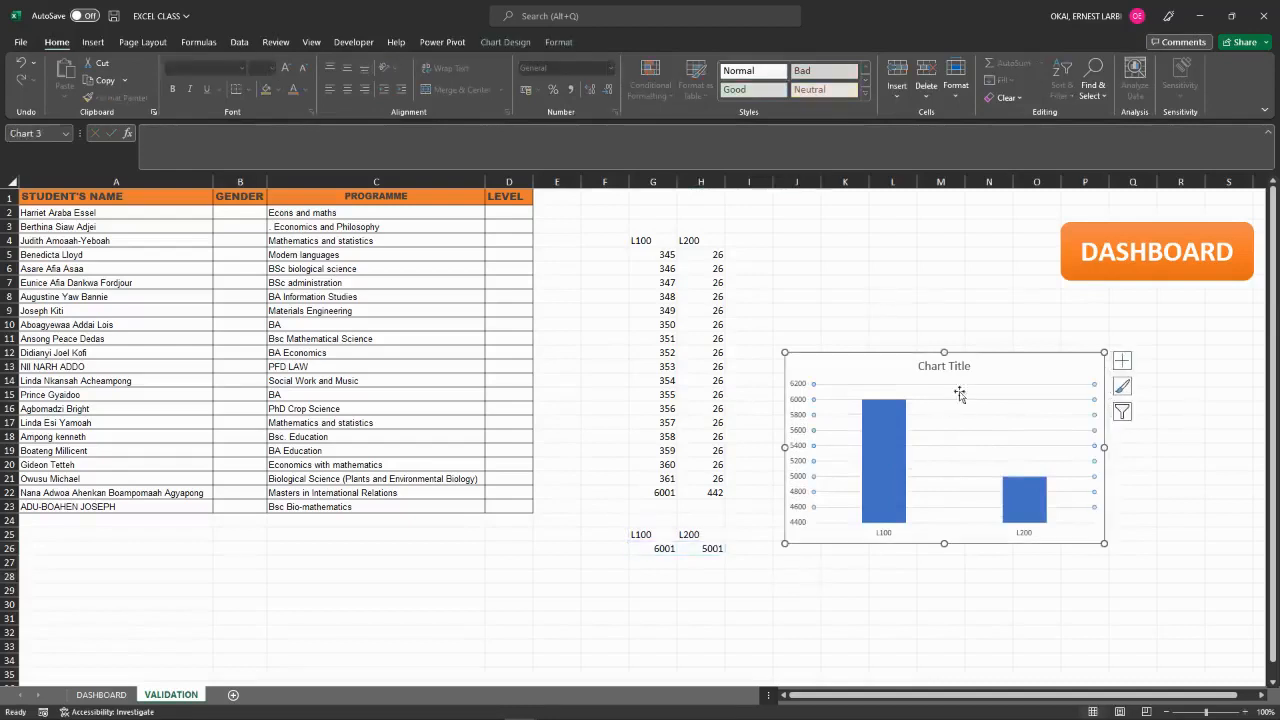
click(506, 42)
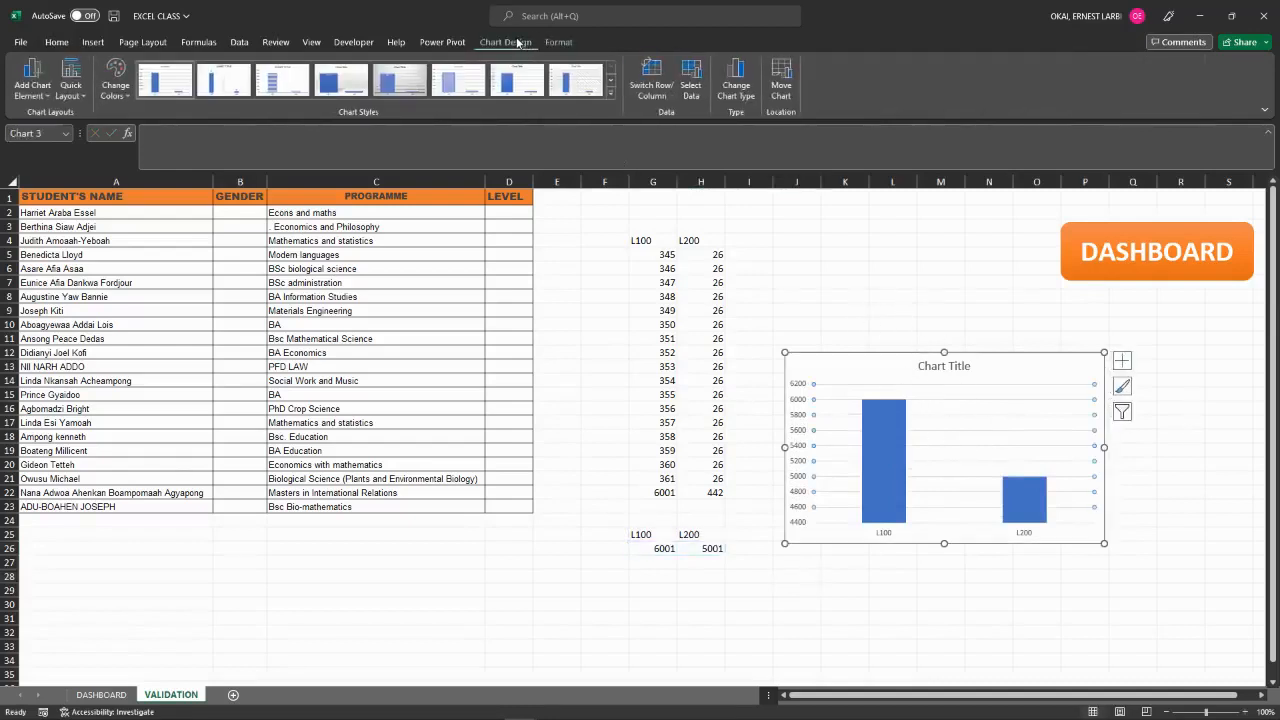
click(734, 90)
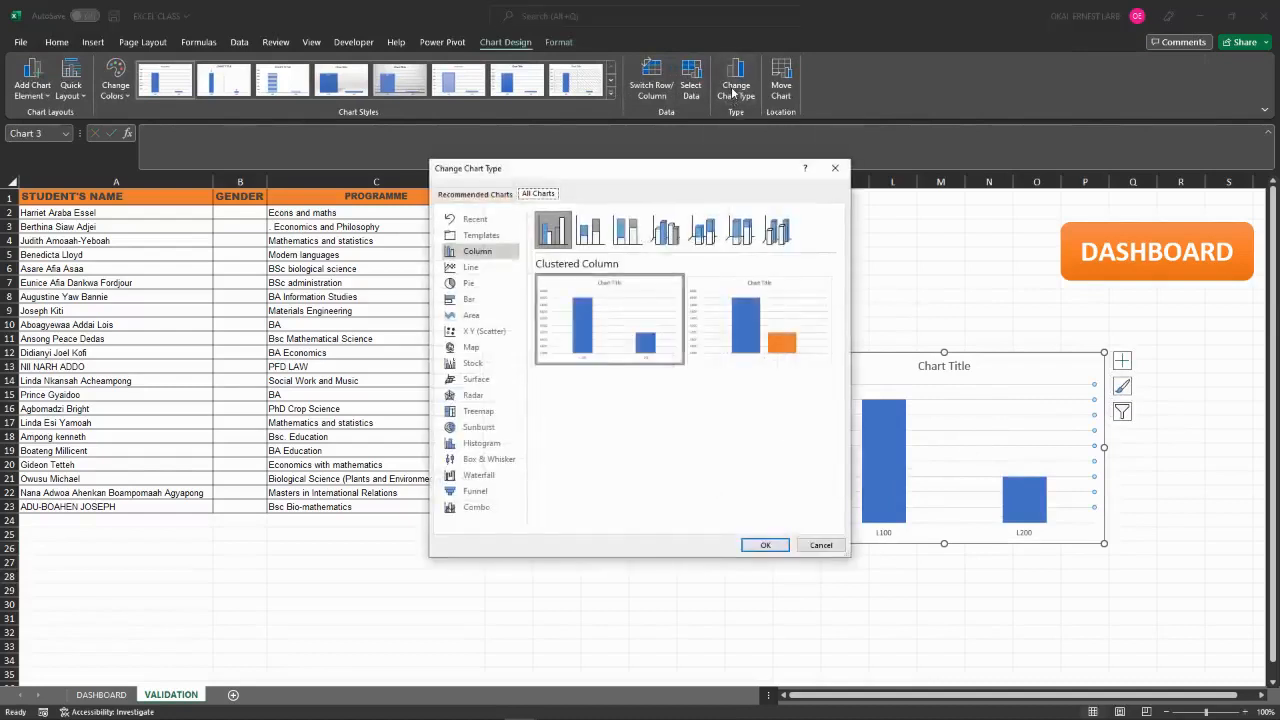
click(476, 287)
click(702, 231)
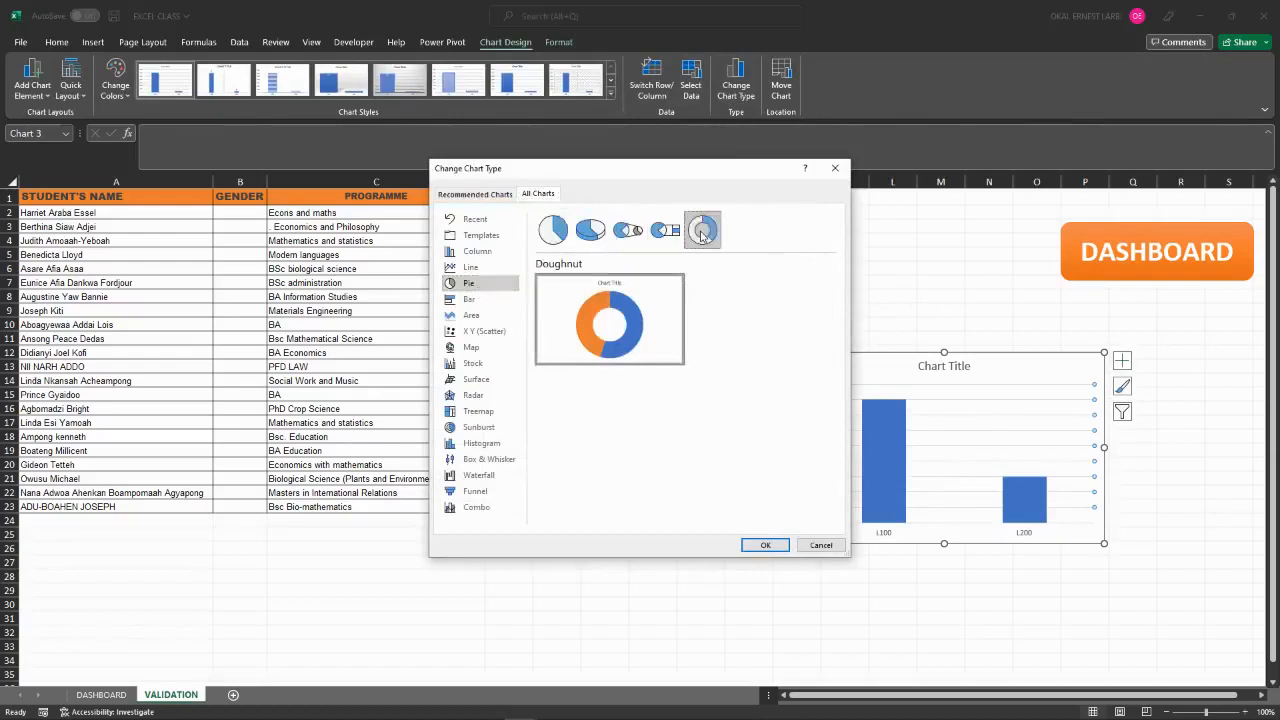
click(764, 546)
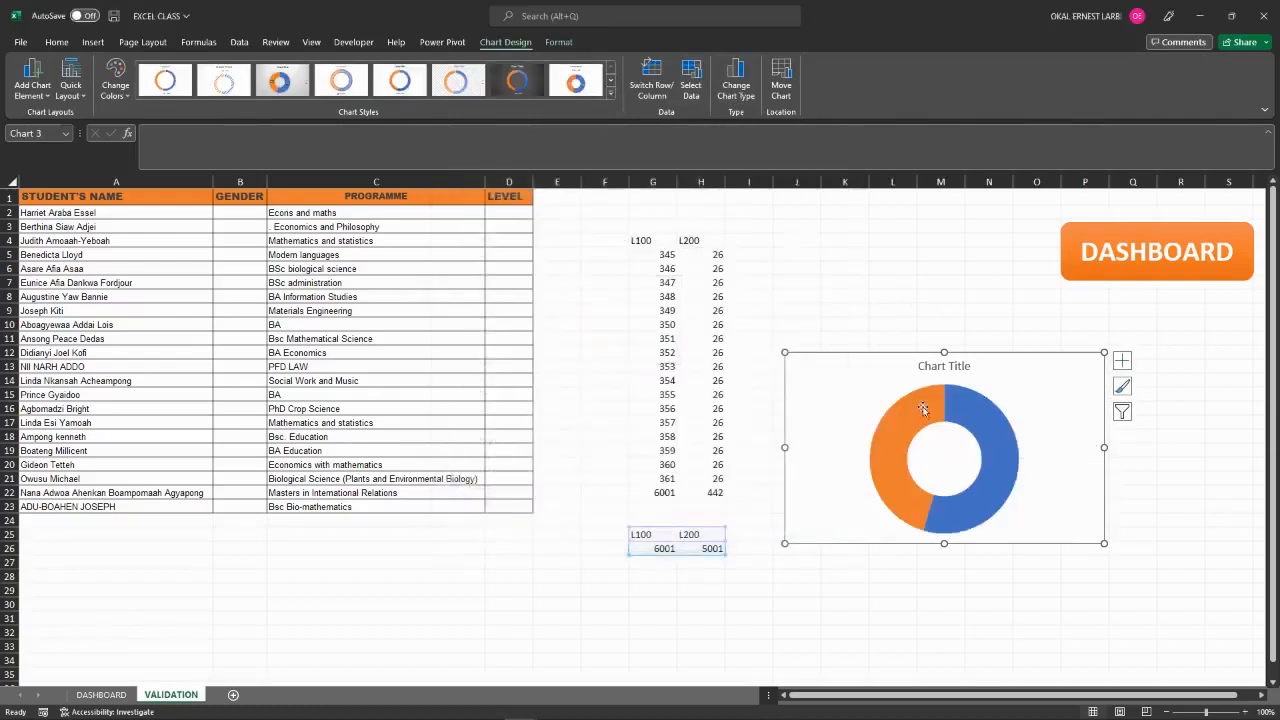
drag(878, 365, 843, 277)
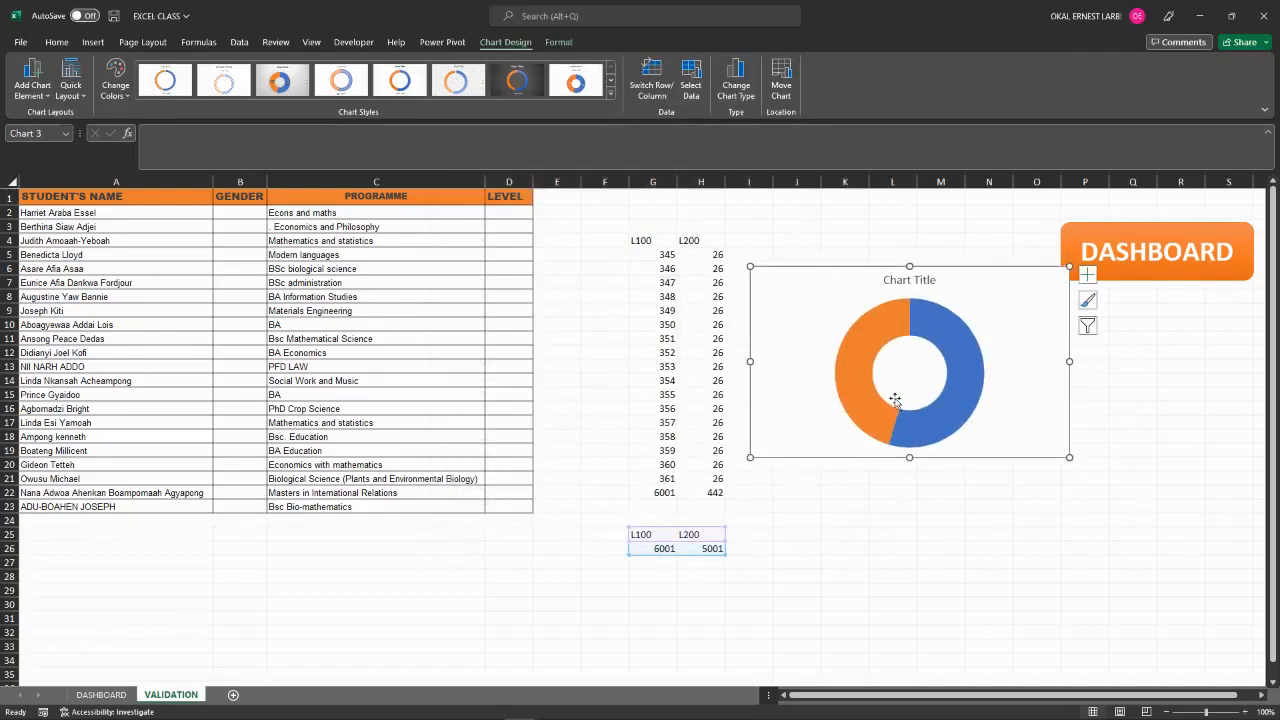
Add data labels and a legend to the doughnut chart.
click(858, 350)
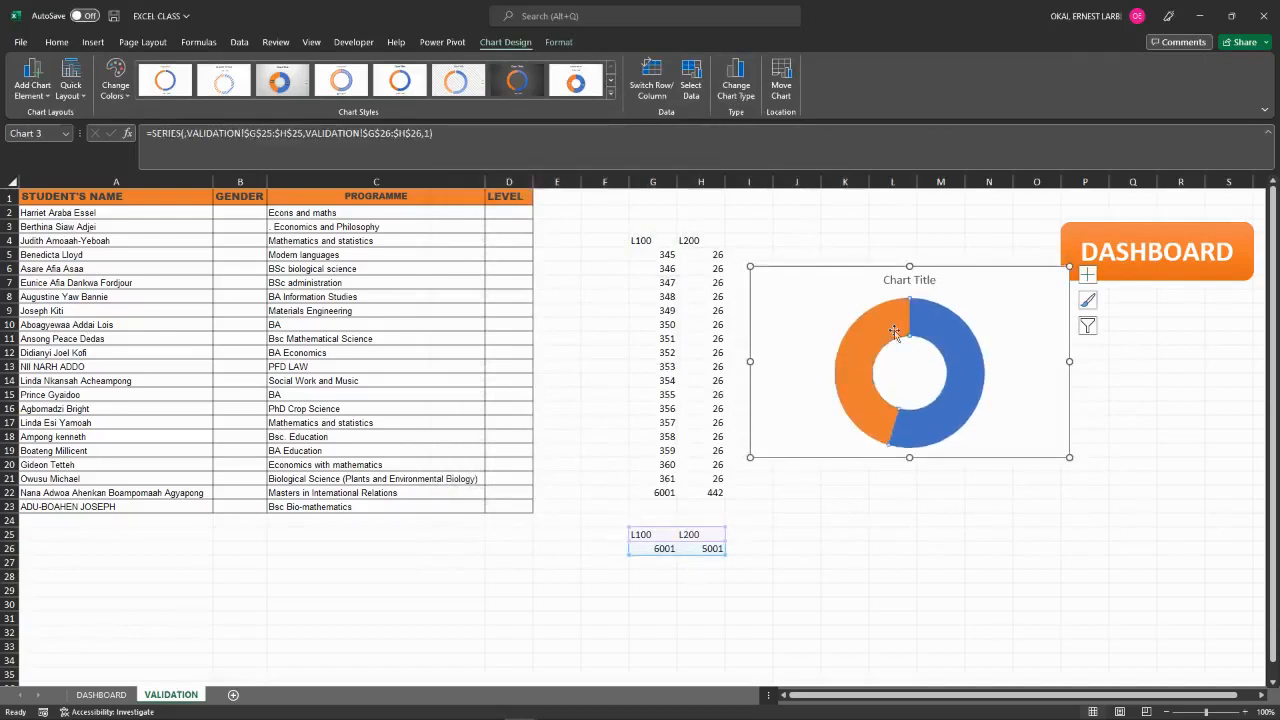
mouse_move(934, 314)
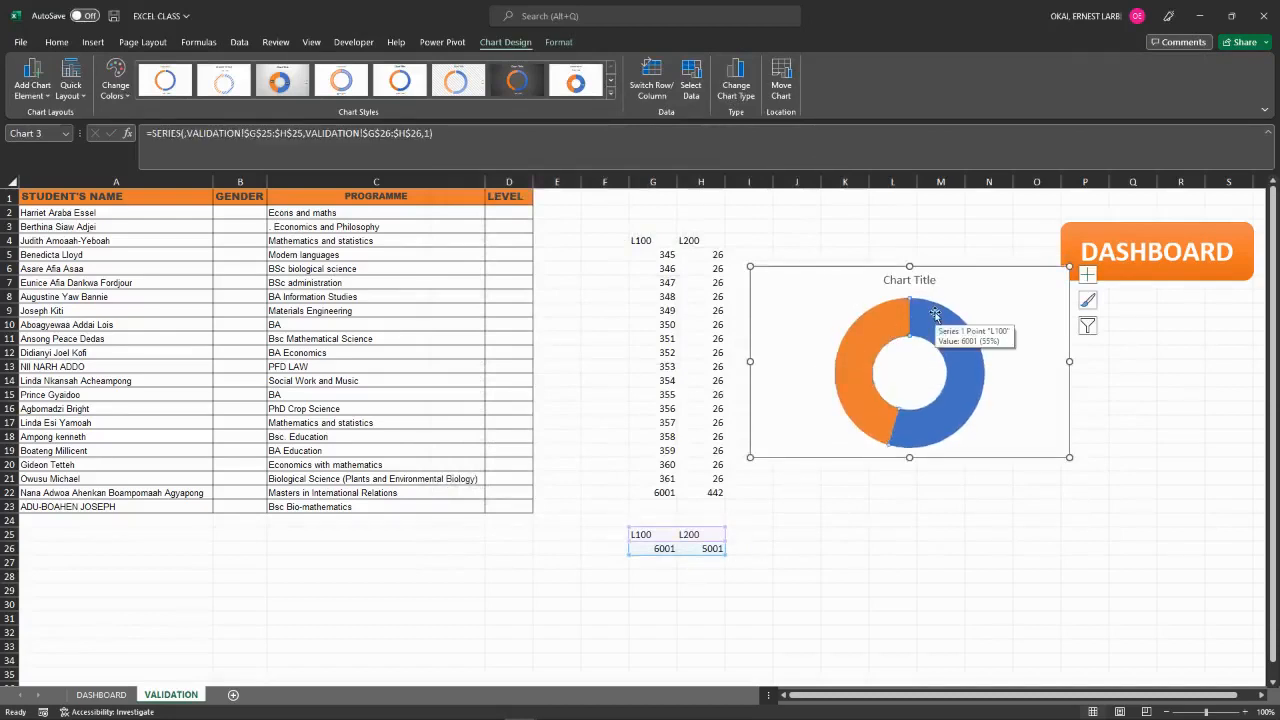
click(1088, 276)
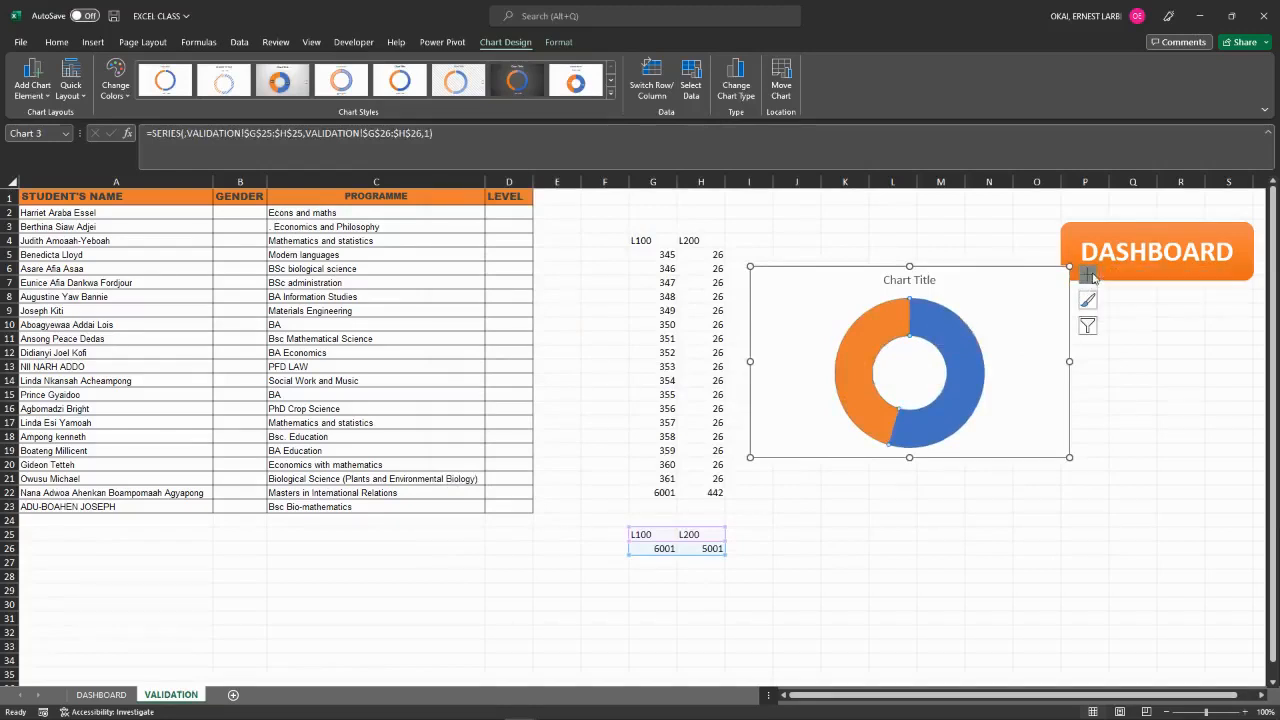
click(1120, 305)
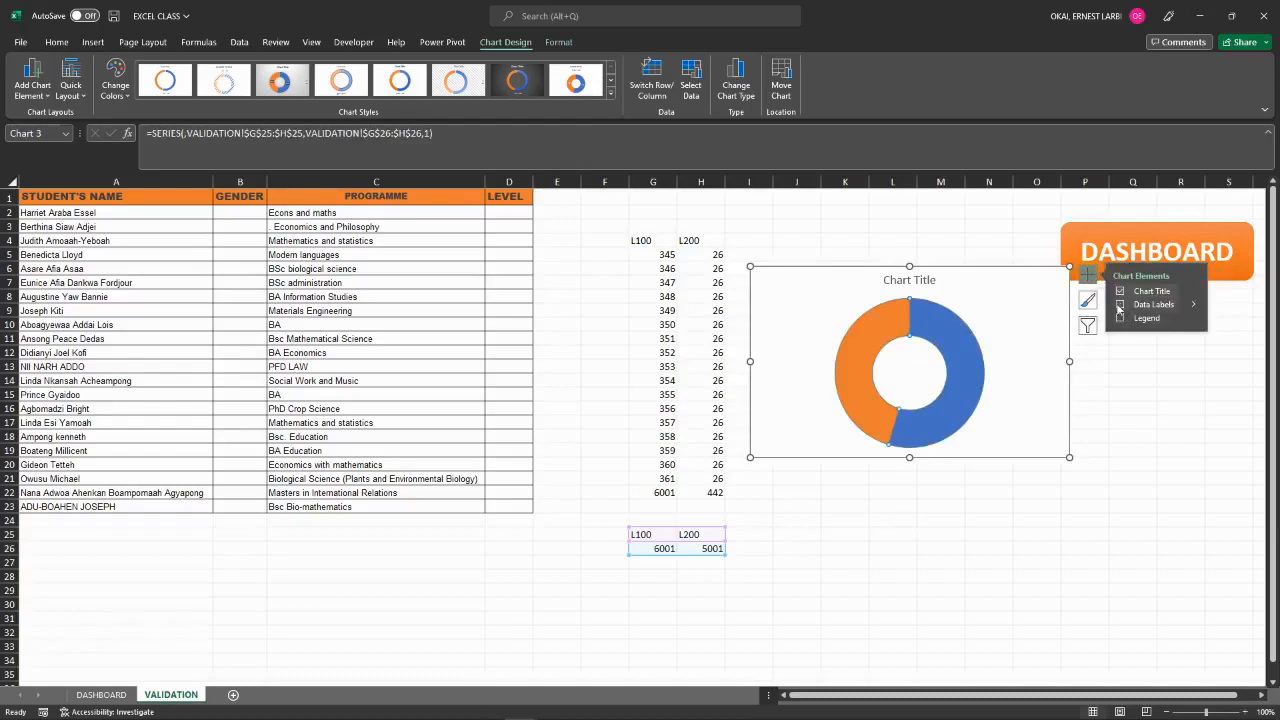
click(1119, 317)
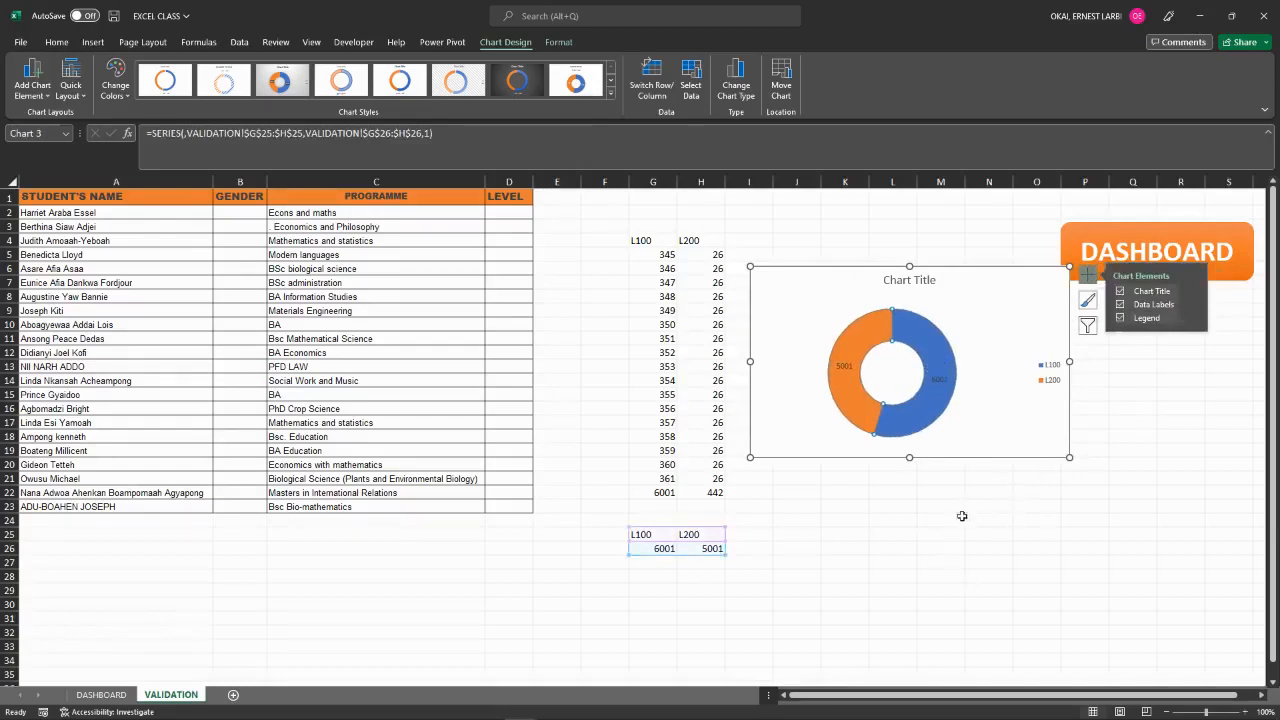
Apply the chart style with a grey gradient background and dark value-and-percentage labels to the doughnut chart.
click(1087, 302)
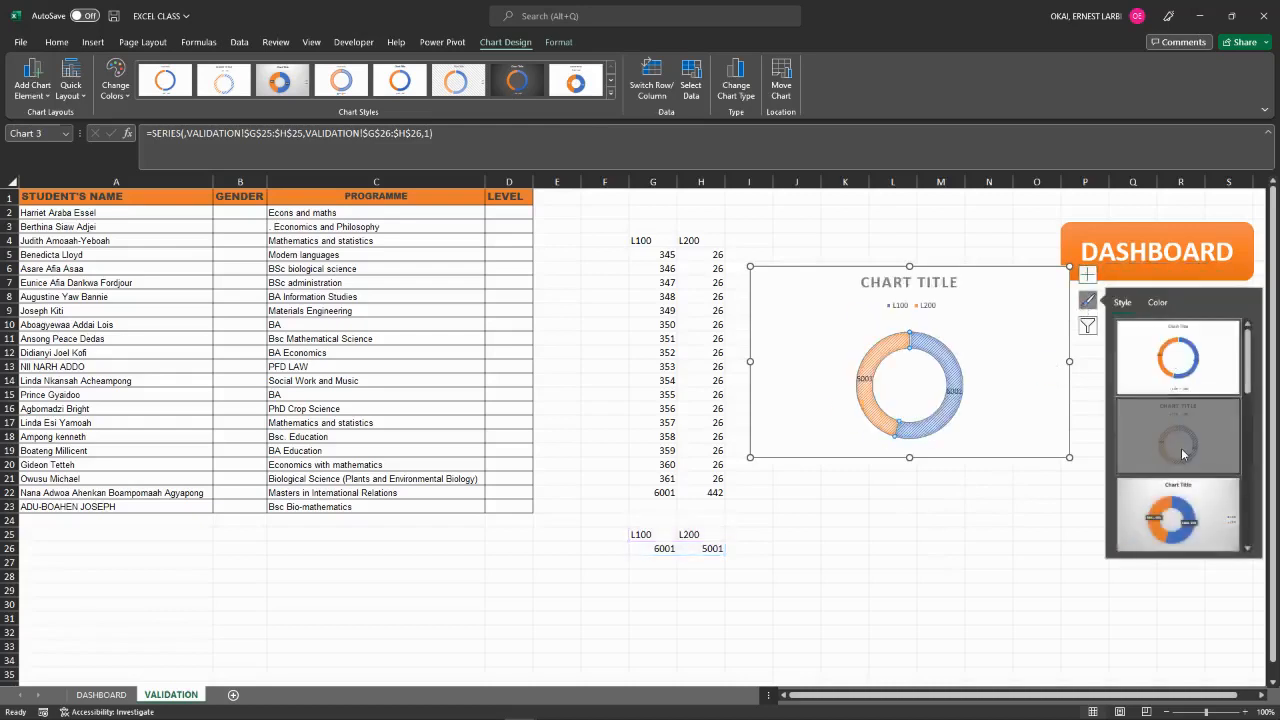
click(1180, 518)
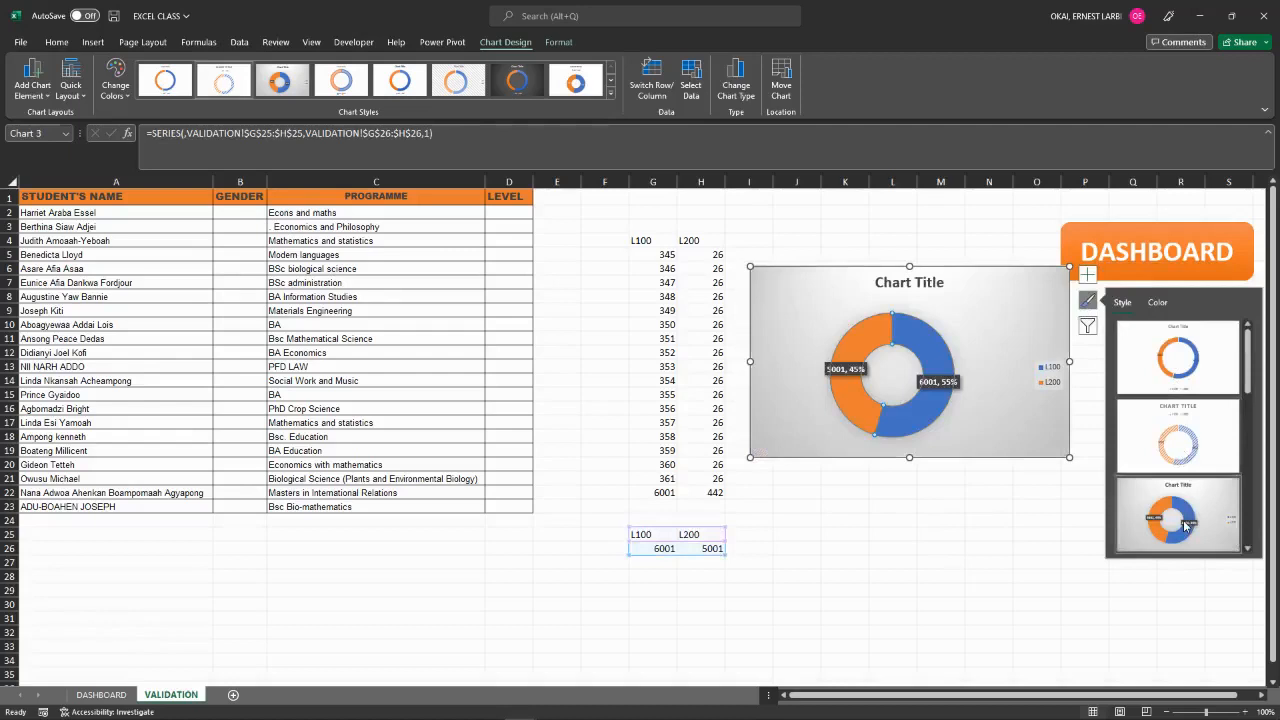
click(981, 503)
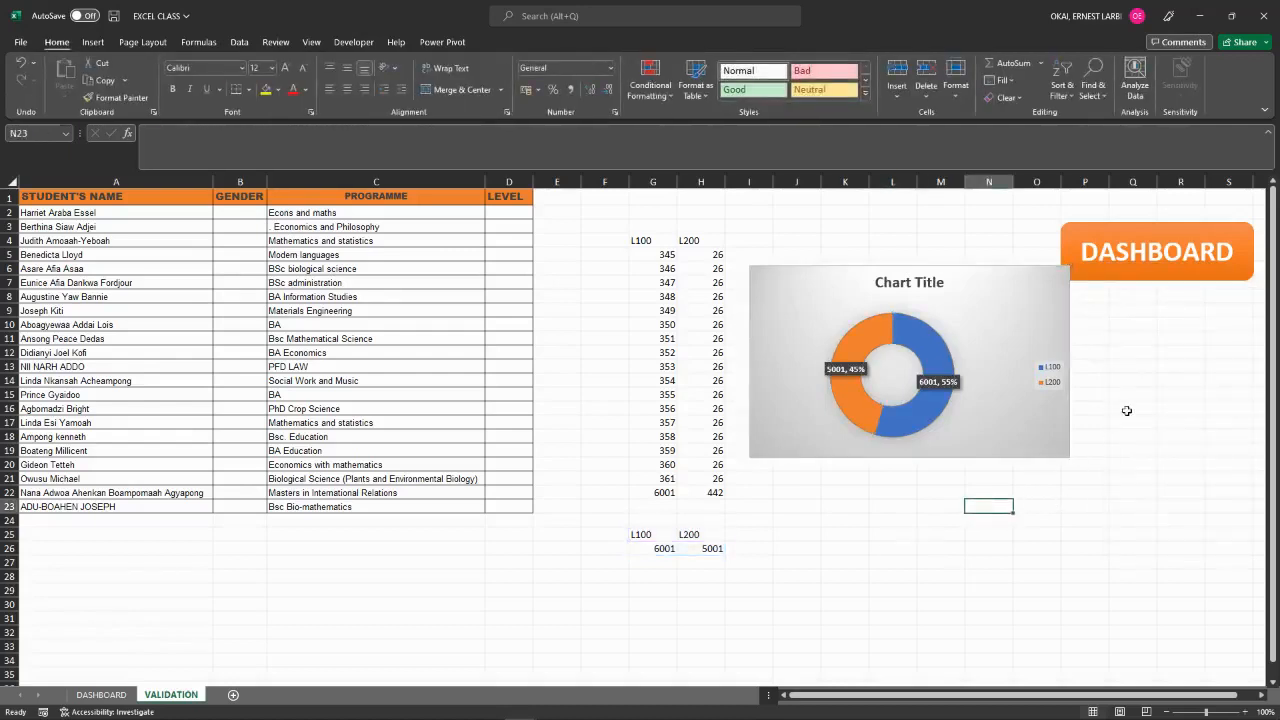
Open the L100 slice's data point formatting and set the doughnut hole size to 22%.
click(918, 360)
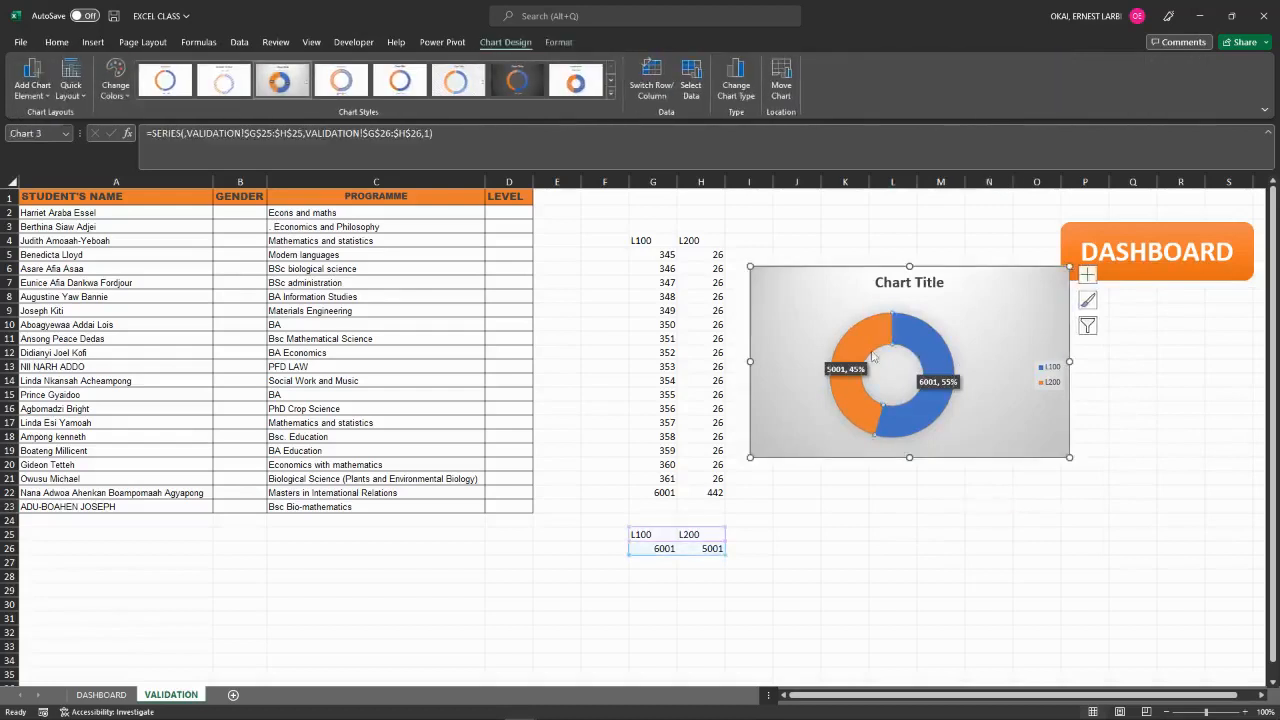
double_click(923, 336)
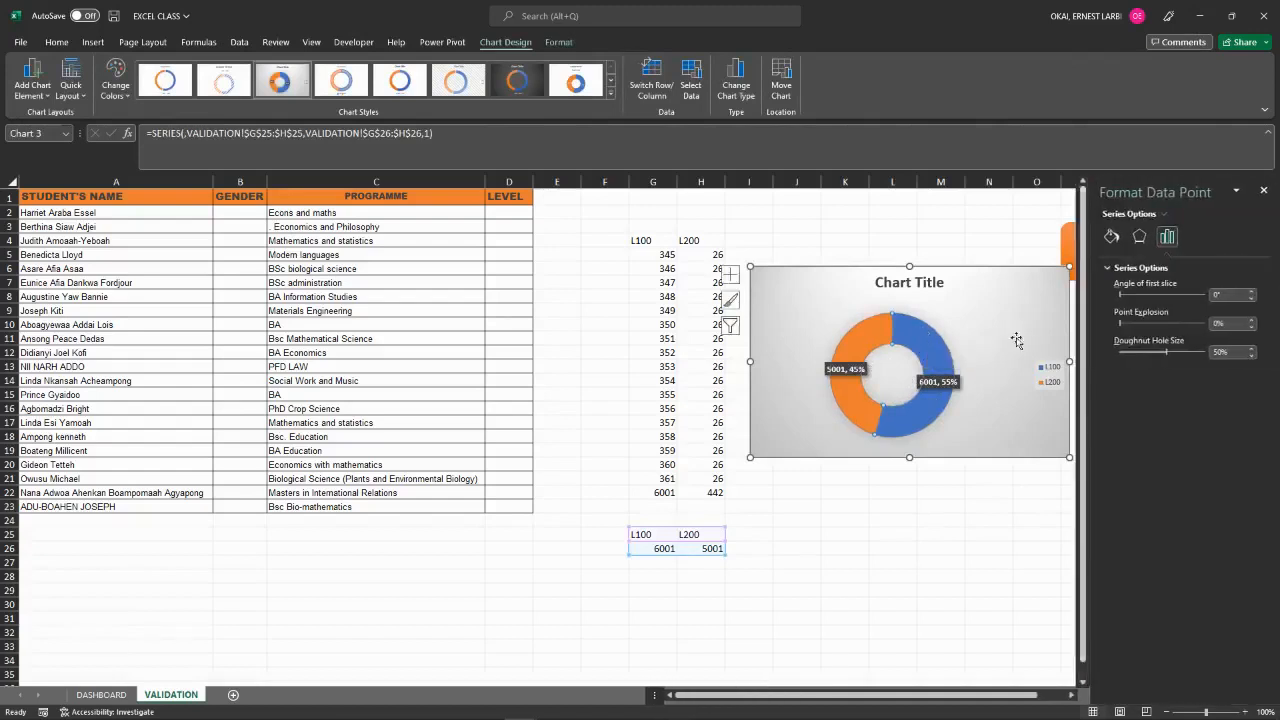
click(1252, 349)
click(1252, 349)
click(1252, 349)
click(1252, 349)
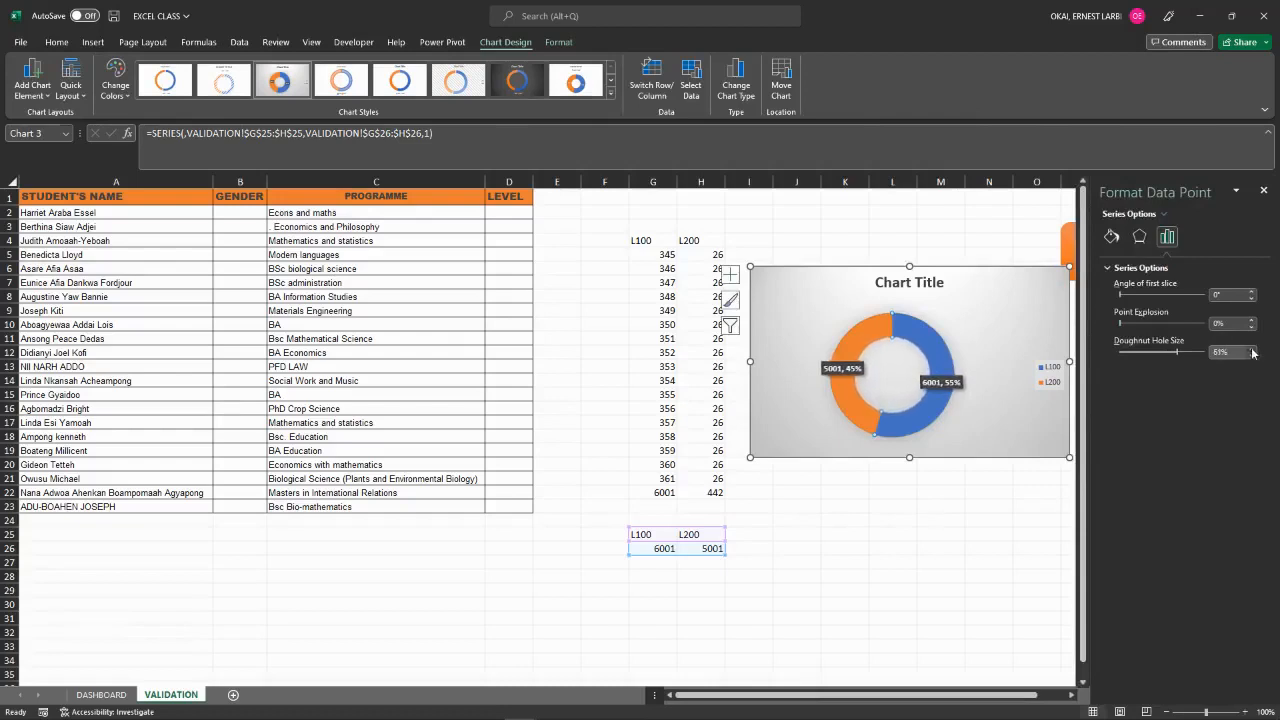
click(1252, 349)
click(1253, 356)
click(1253, 356)
click(1253, 356)
click(1253, 356)
click(1253, 356)
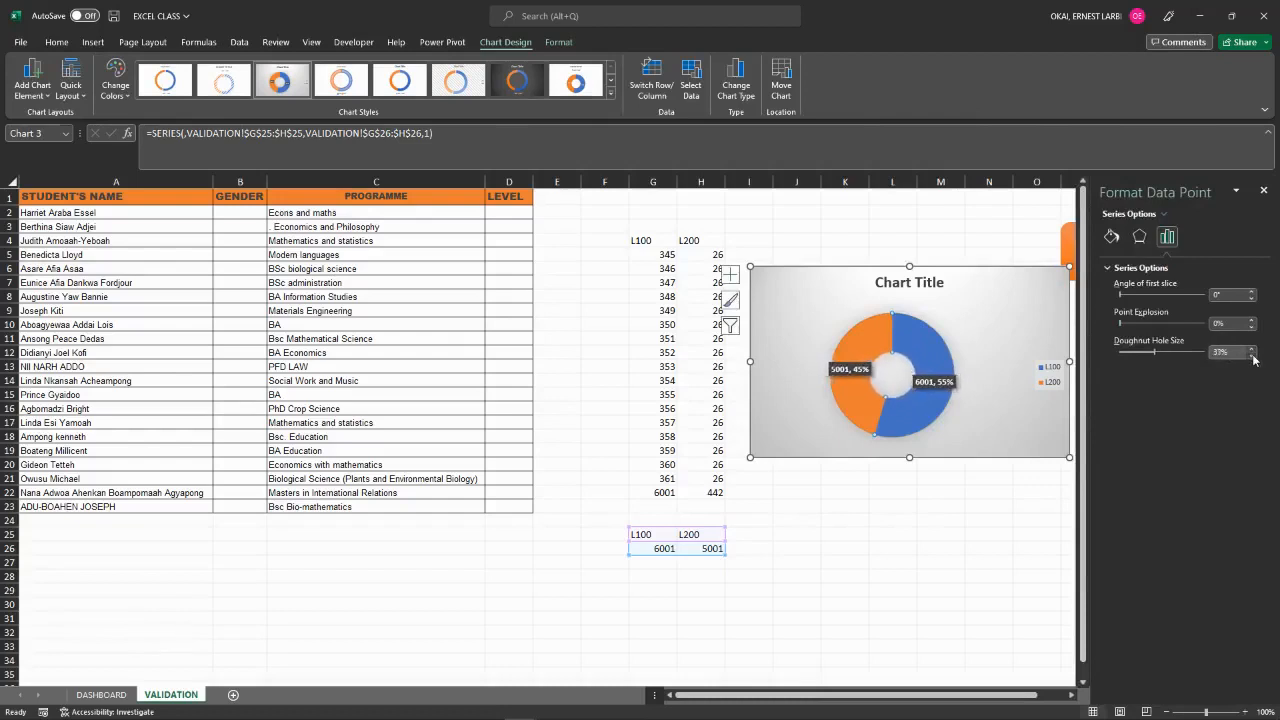
click(1253, 356)
click(1253, 356)
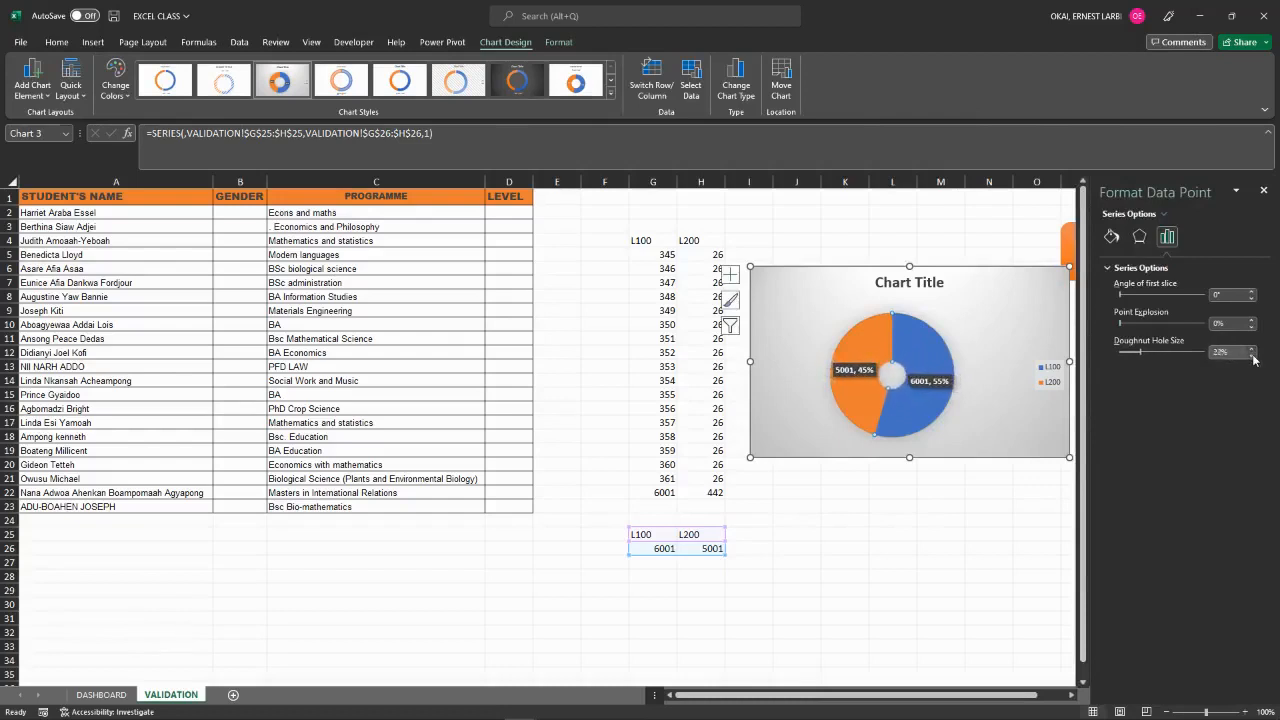
click(903, 548)
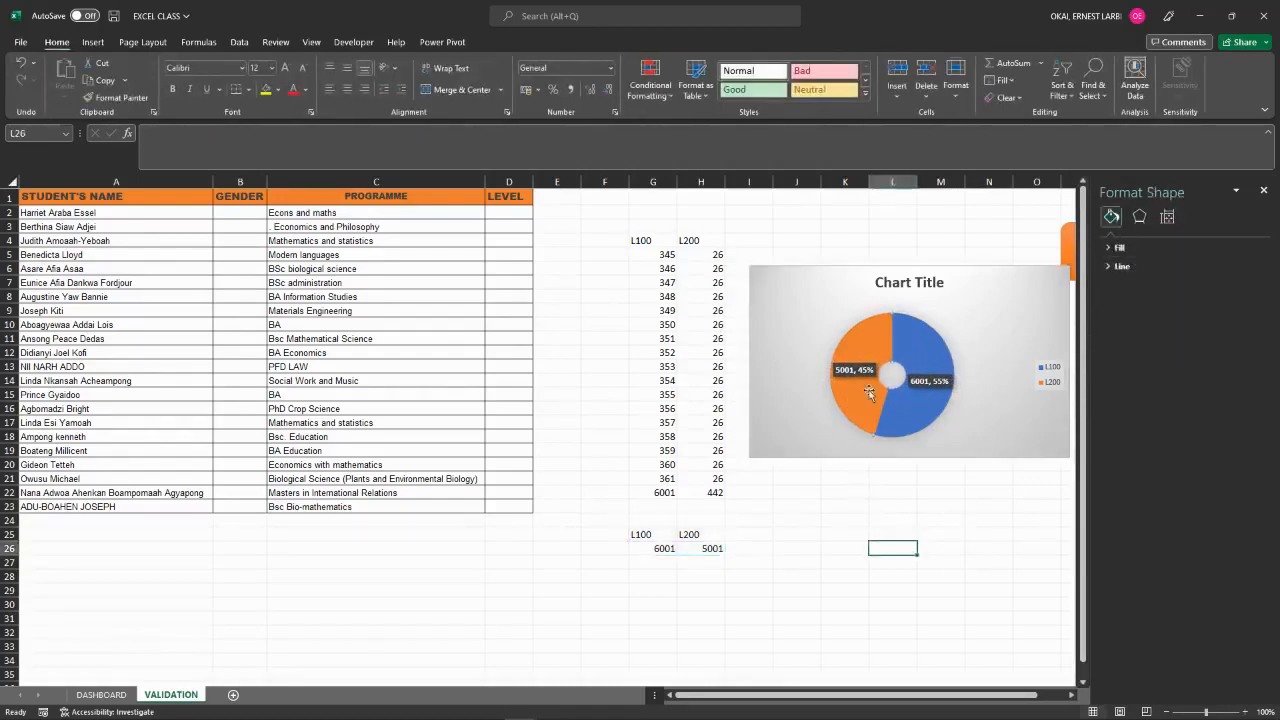
Try a 5% point explosion on the L100 slice, and reset it to 0%.
click(927, 336)
click(927, 336)
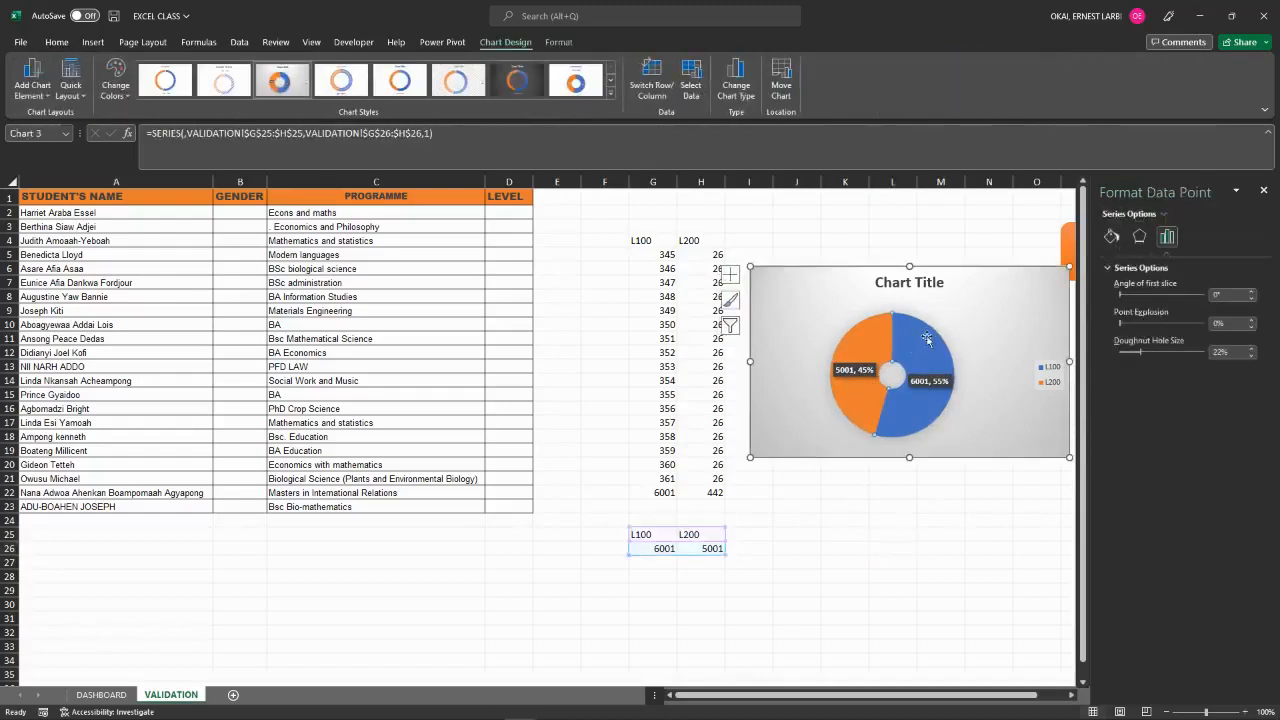
click(1250, 320)
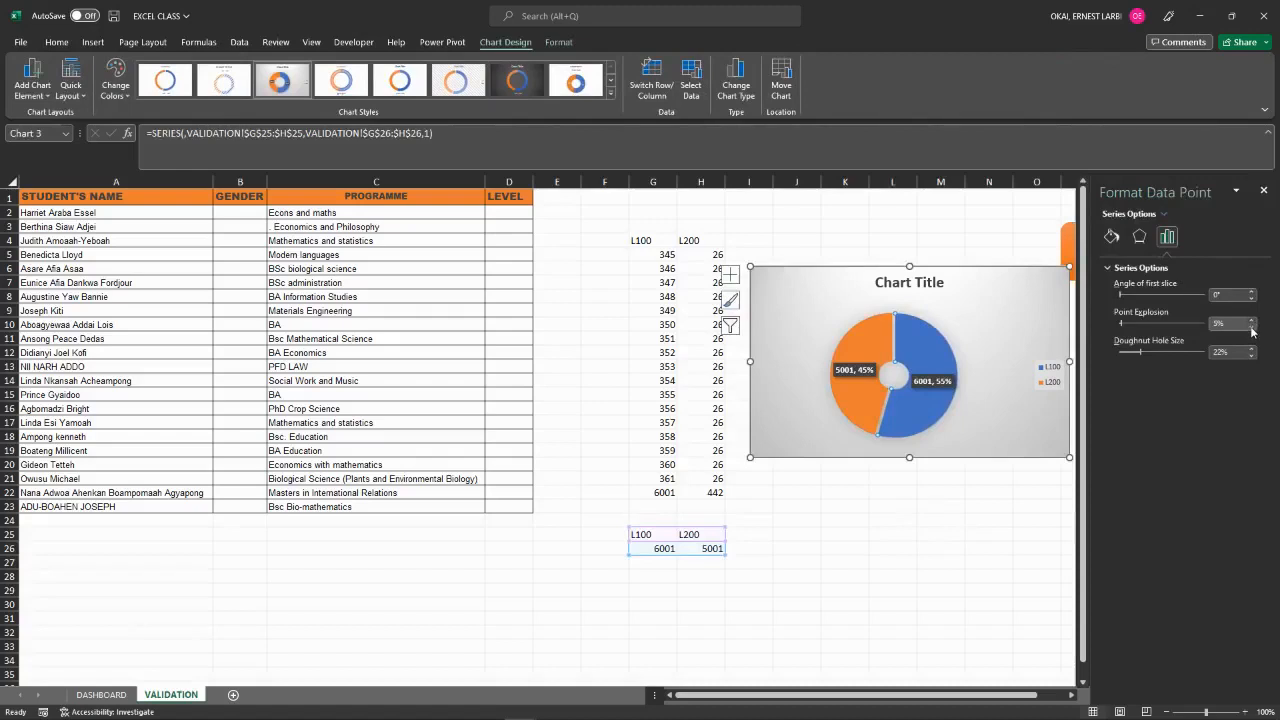
click(1251, 328)
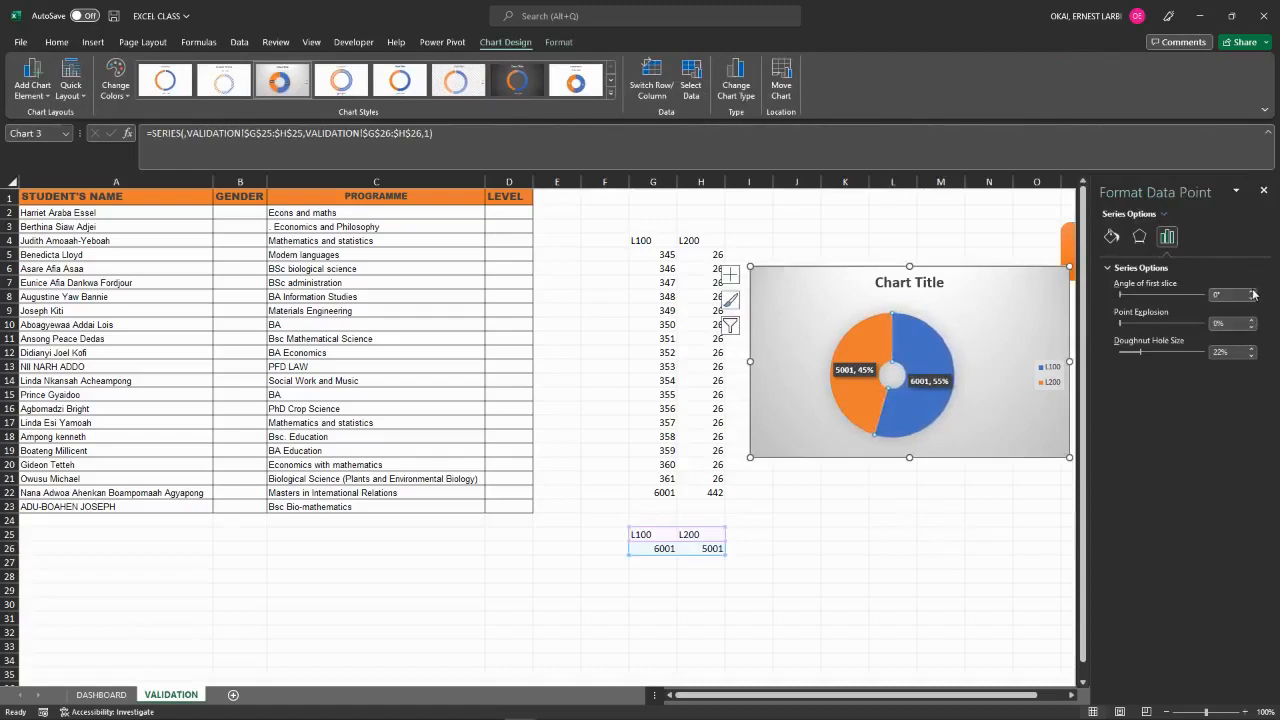
Rotate the doughnut chart by setting its angle of first slice to 114°.
click(1252, 292)
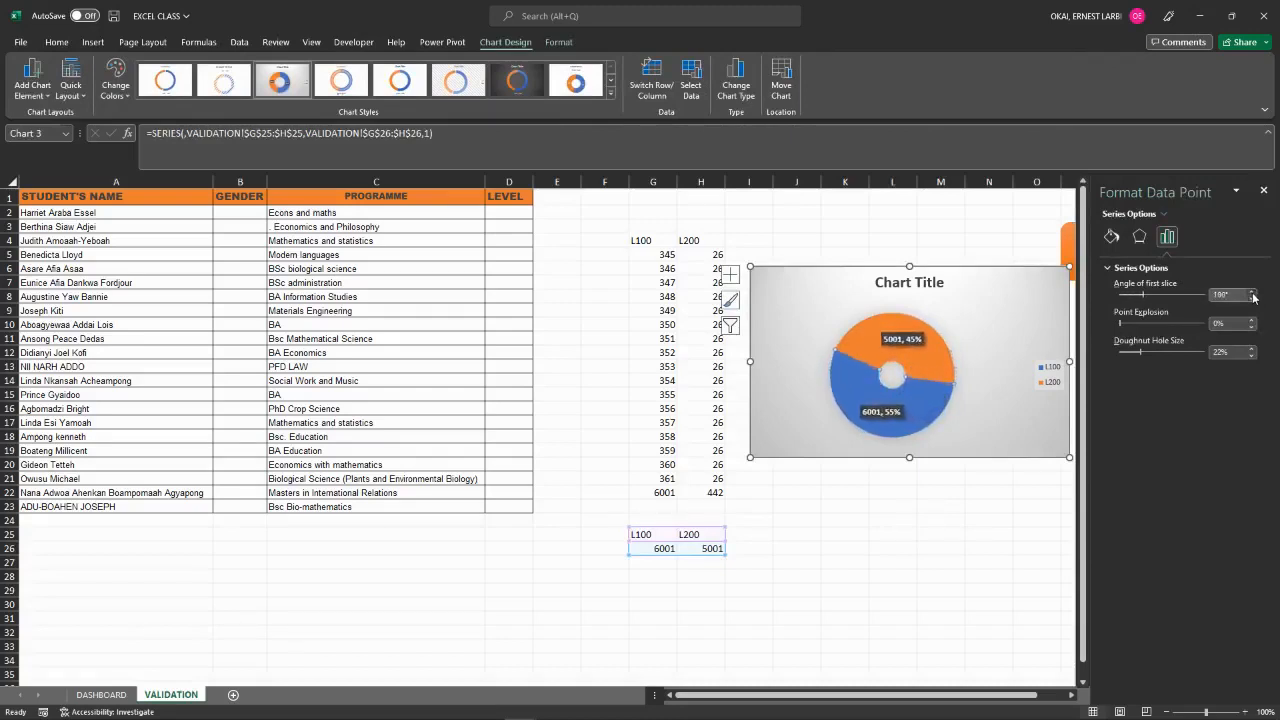
mouse_move(601, 714)
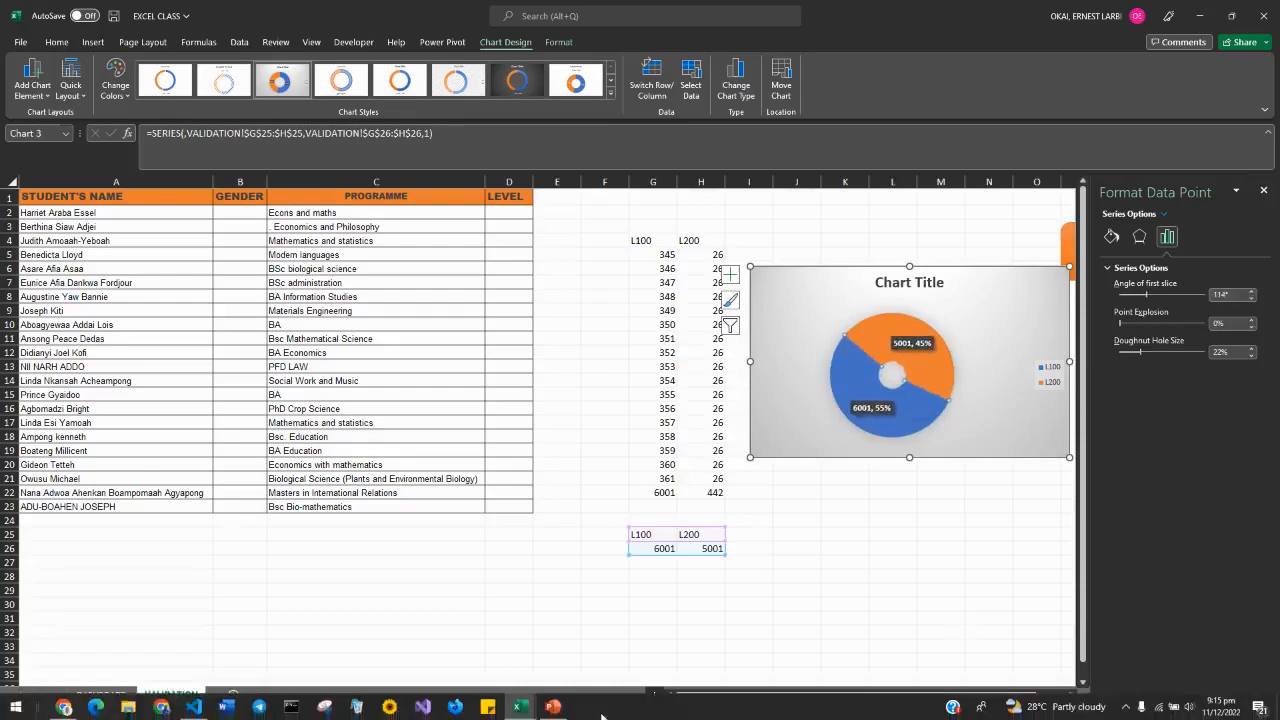
Switch to PowerPoint to review the course outline slide, and return to the EXCEL CLASS workbook.
click(548, 668)
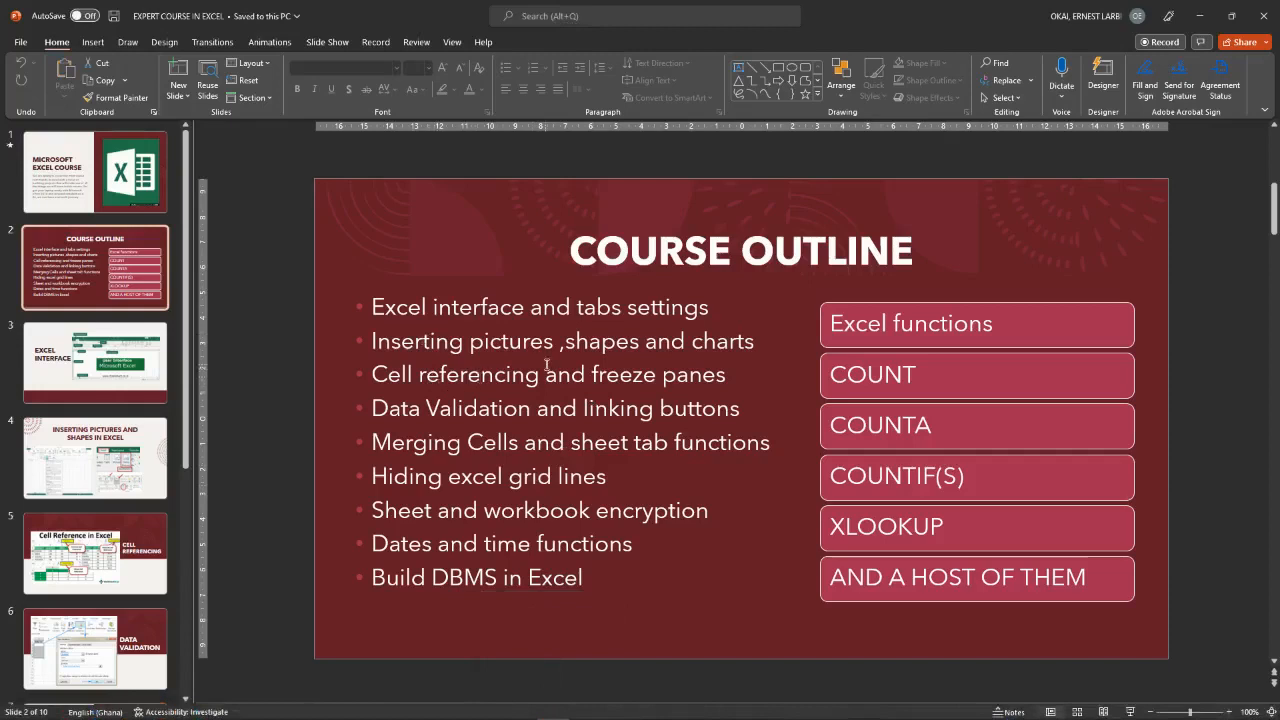
mouse_move(66, 712)
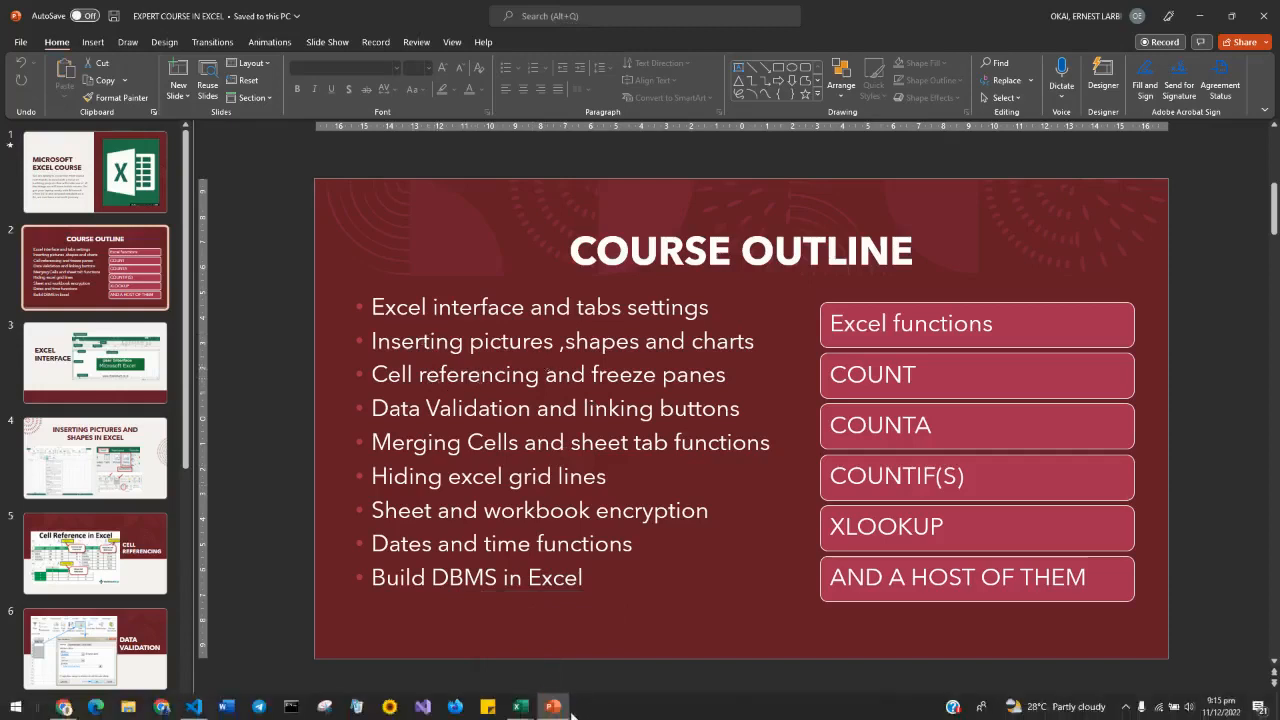
click(524, 707)
mouse_move(527, 690)
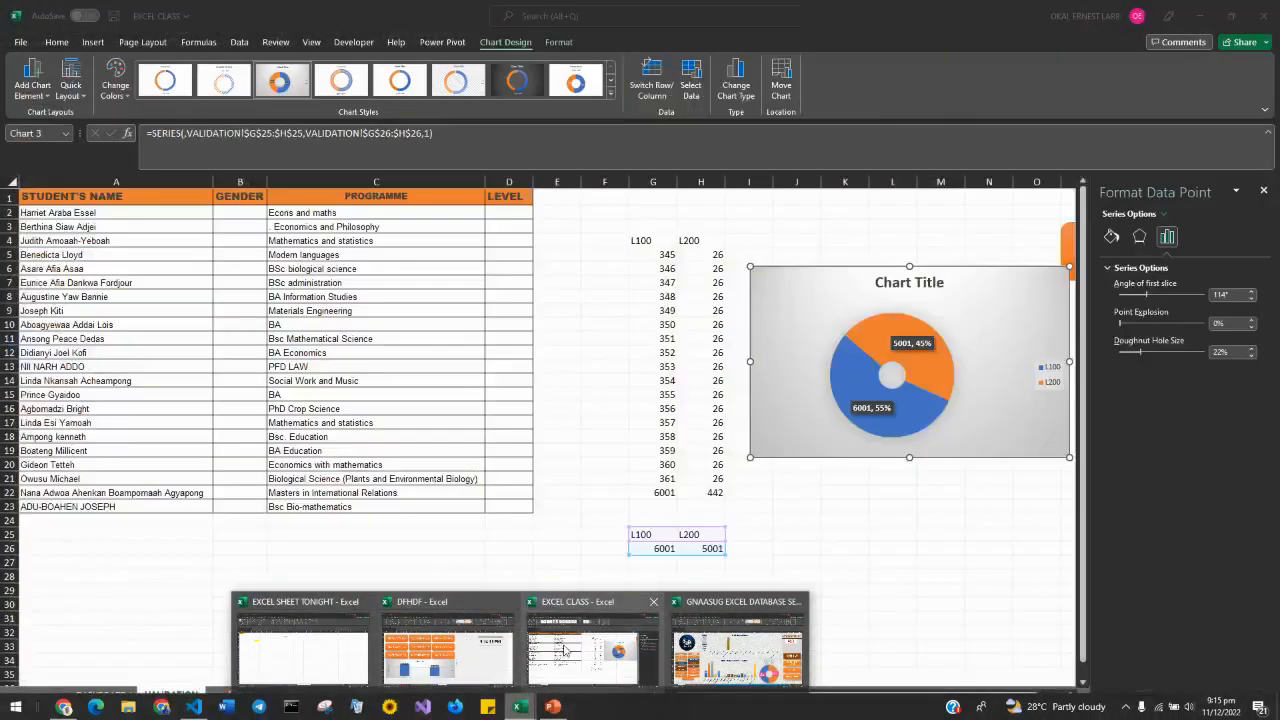
click(564, 650)
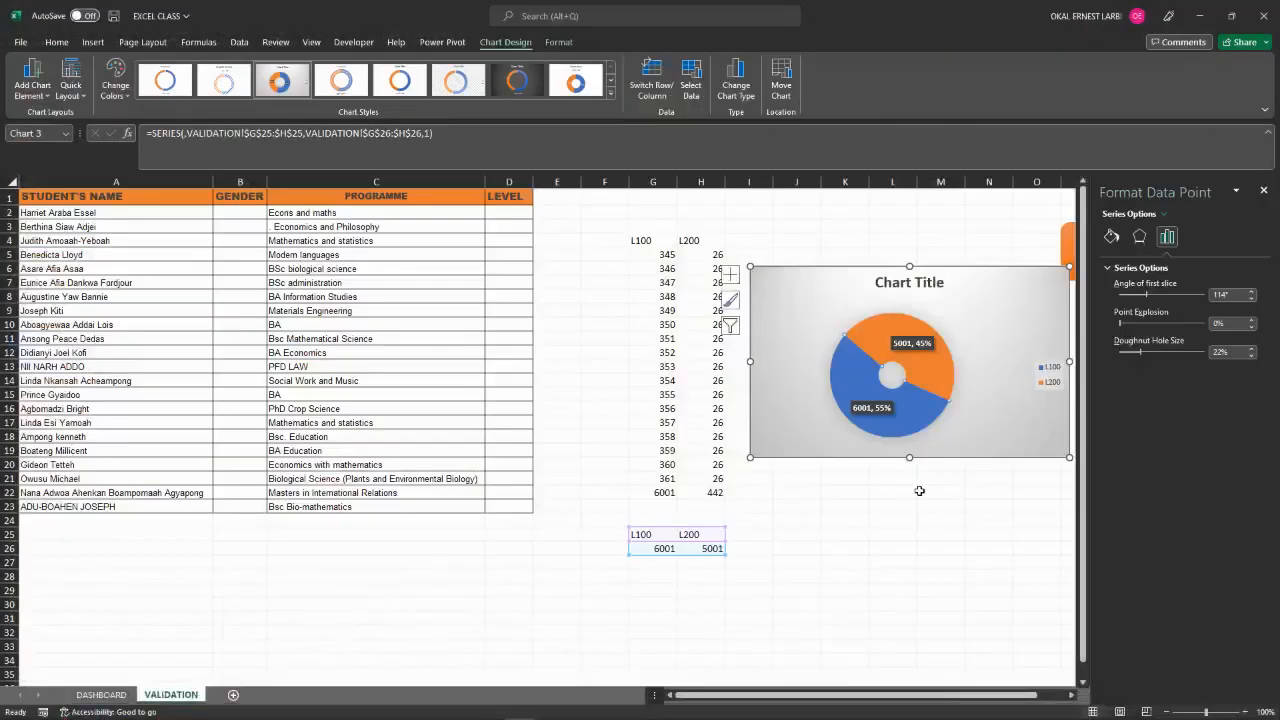
Shrink the doughnut chart on the VALIDATION sheet to span about columns I to N, and close the formatting pane.
click(919, 491)
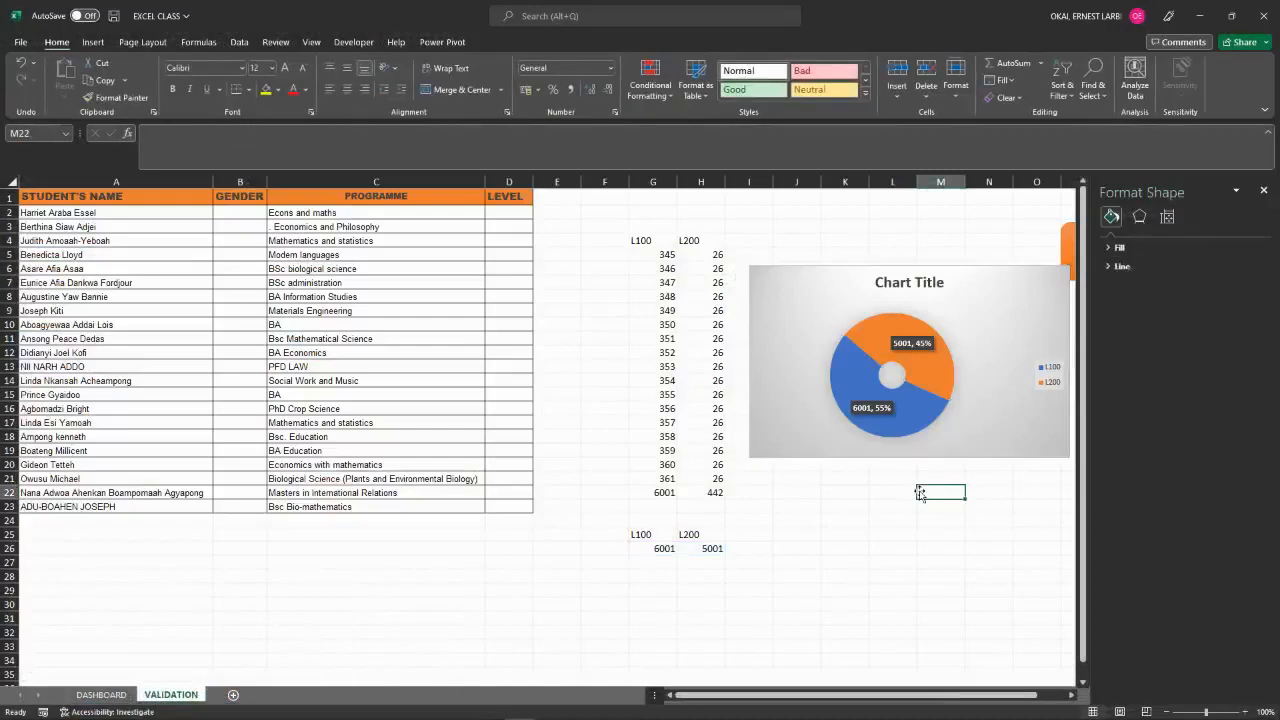
click(1050, 304)
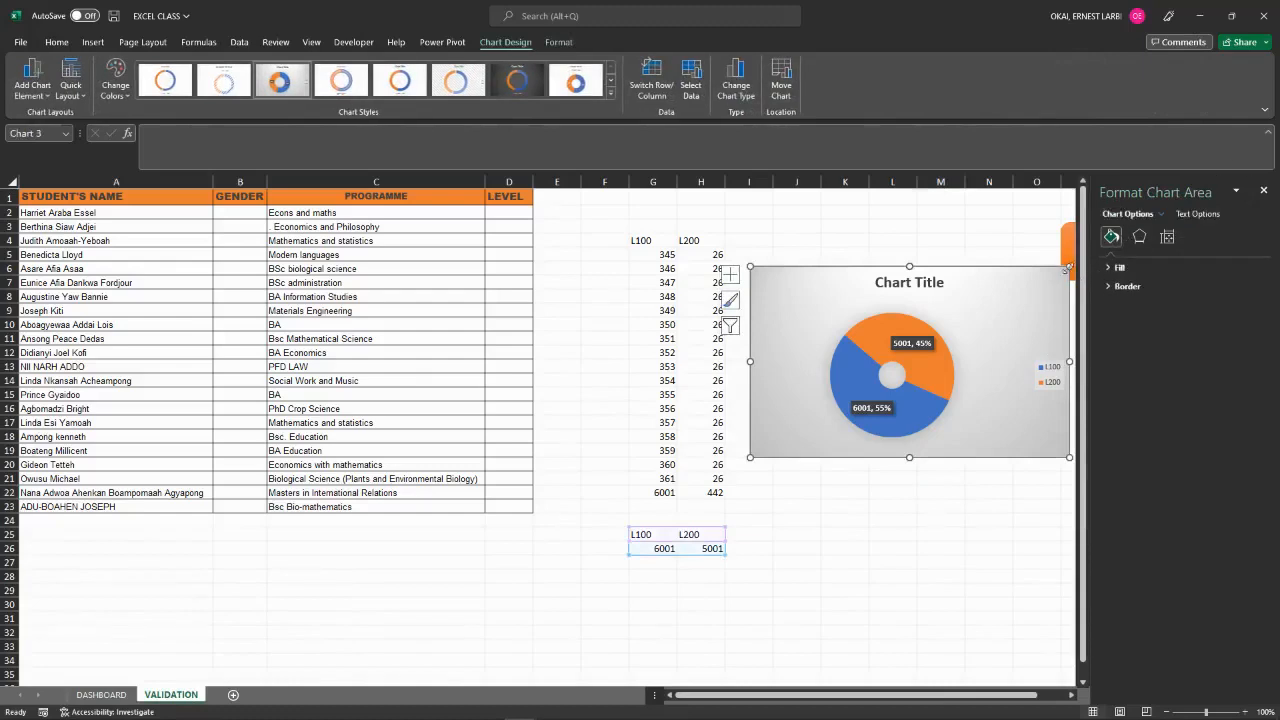
drag(1069, 266, 1005, 289)
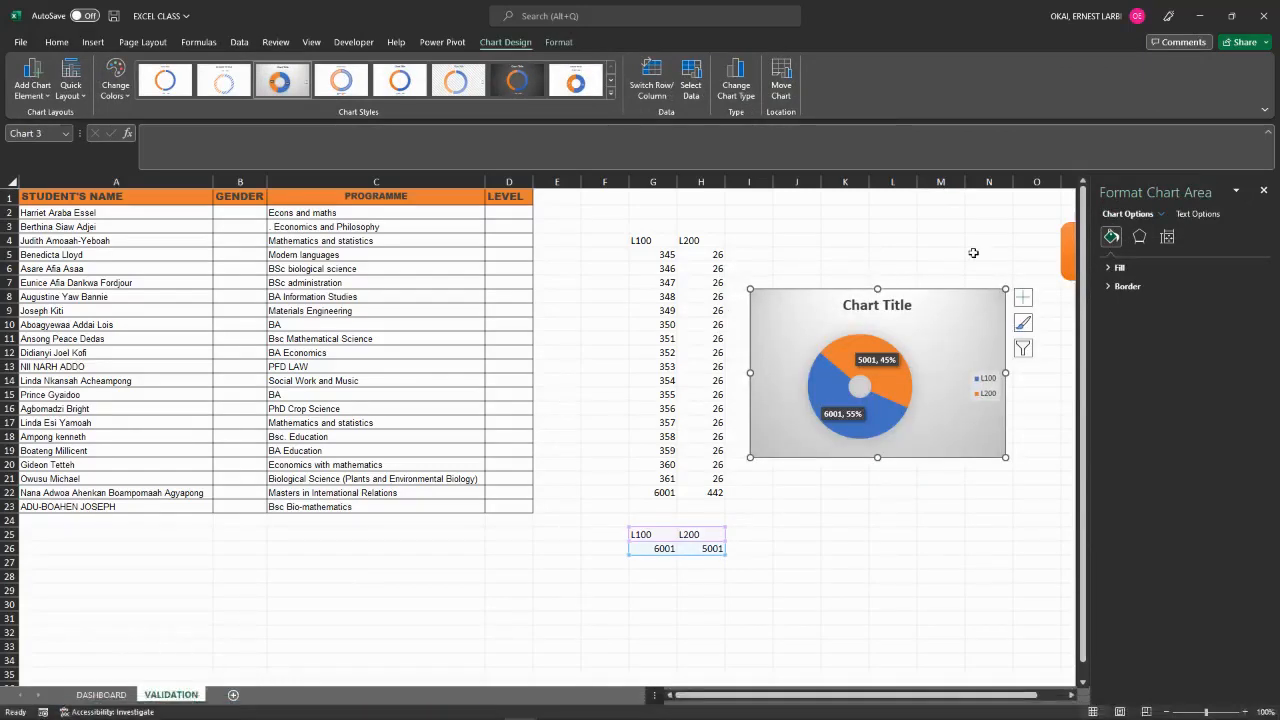
click(1264, 190)
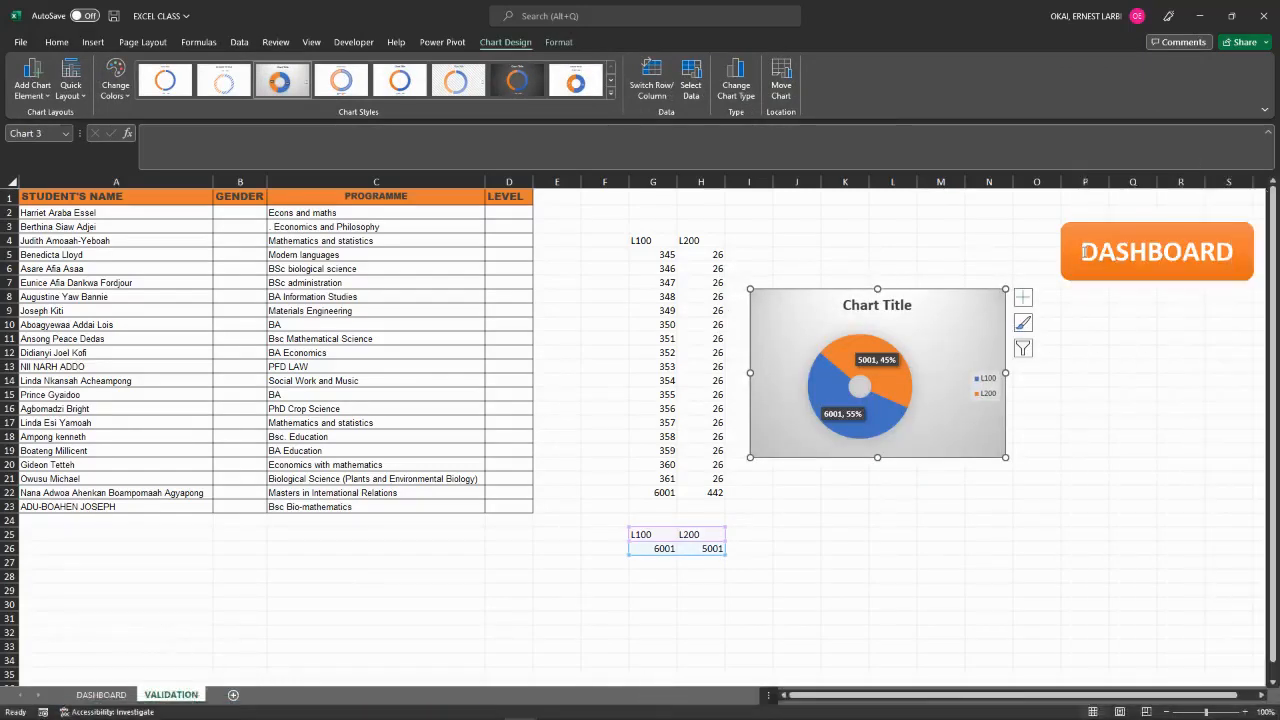
Replace the text of the orange button on the DASHBOARD sheet with VALIDATION.
click(97, 697)
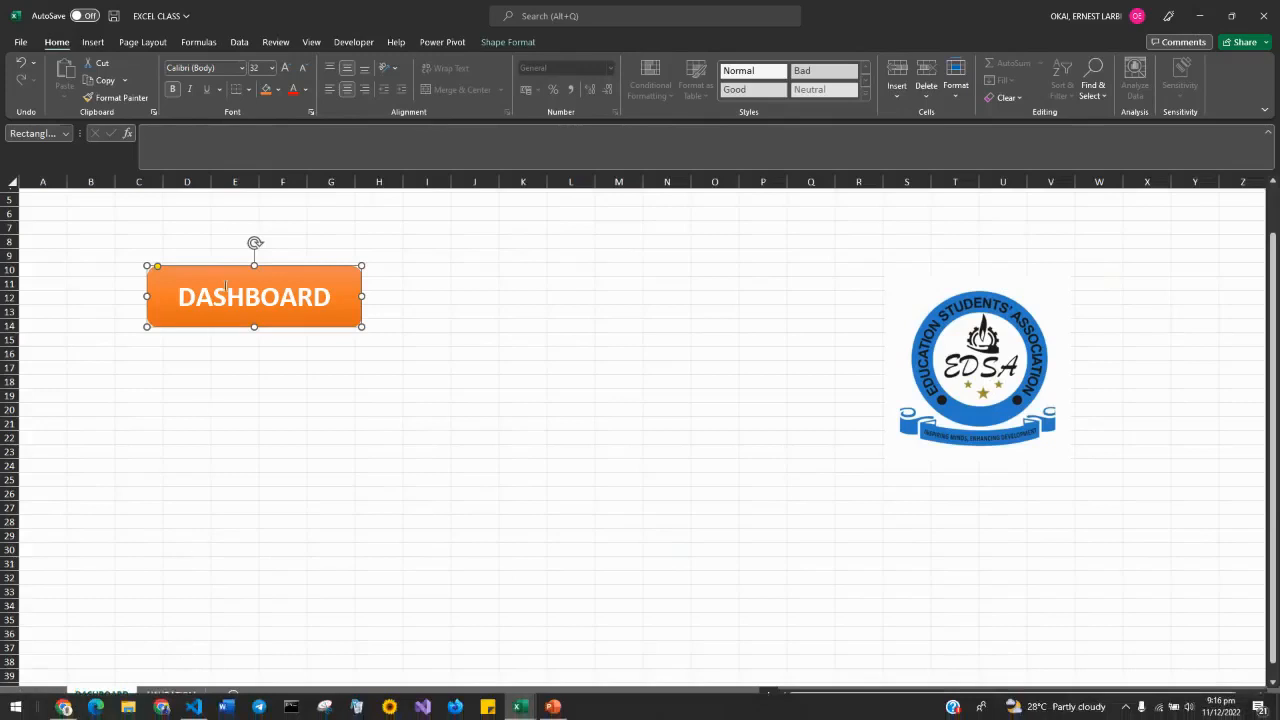
double_click(282, 299)
click(283, 299)
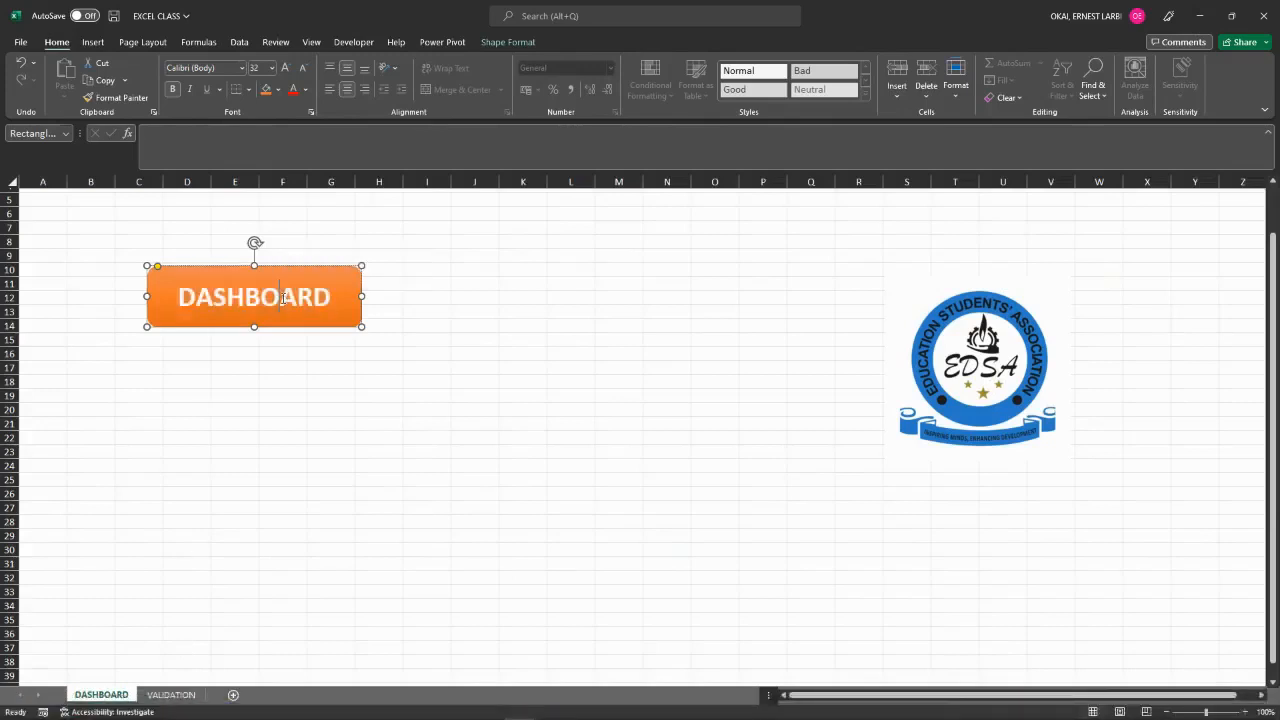
double_click(283, 299)
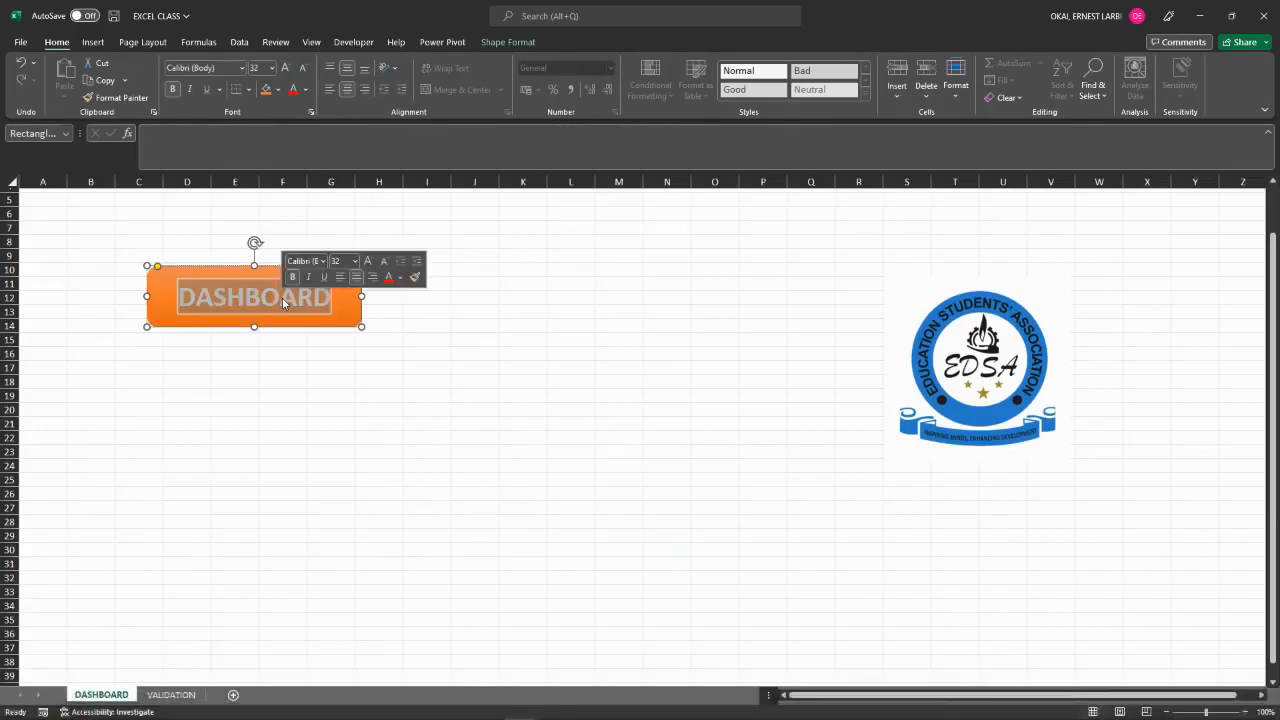
text(VAL)
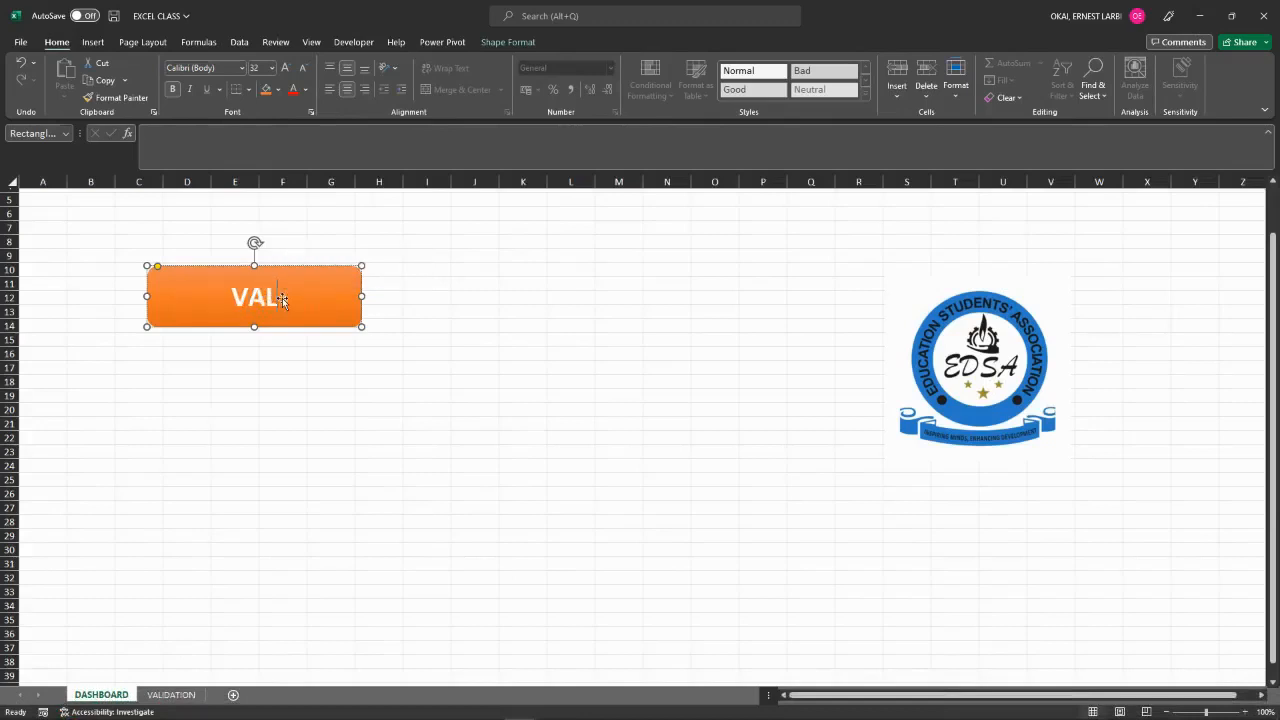
text(IDATION)
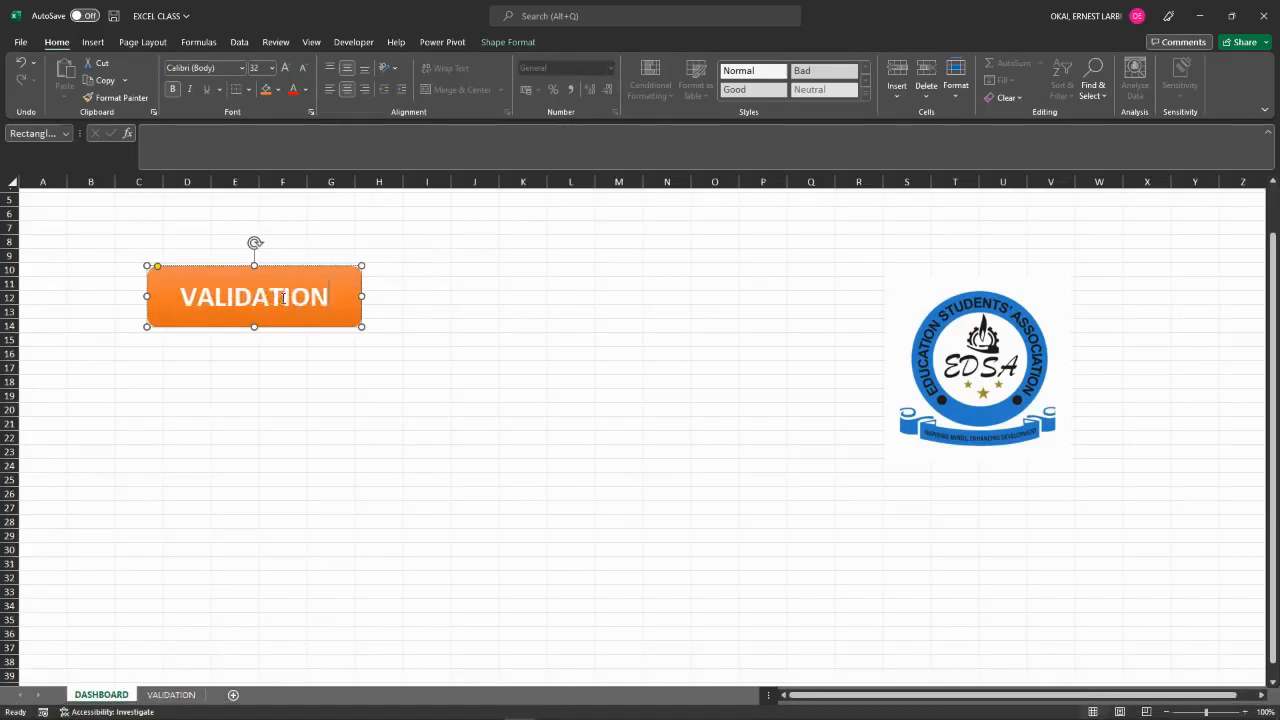
click(470, 298)
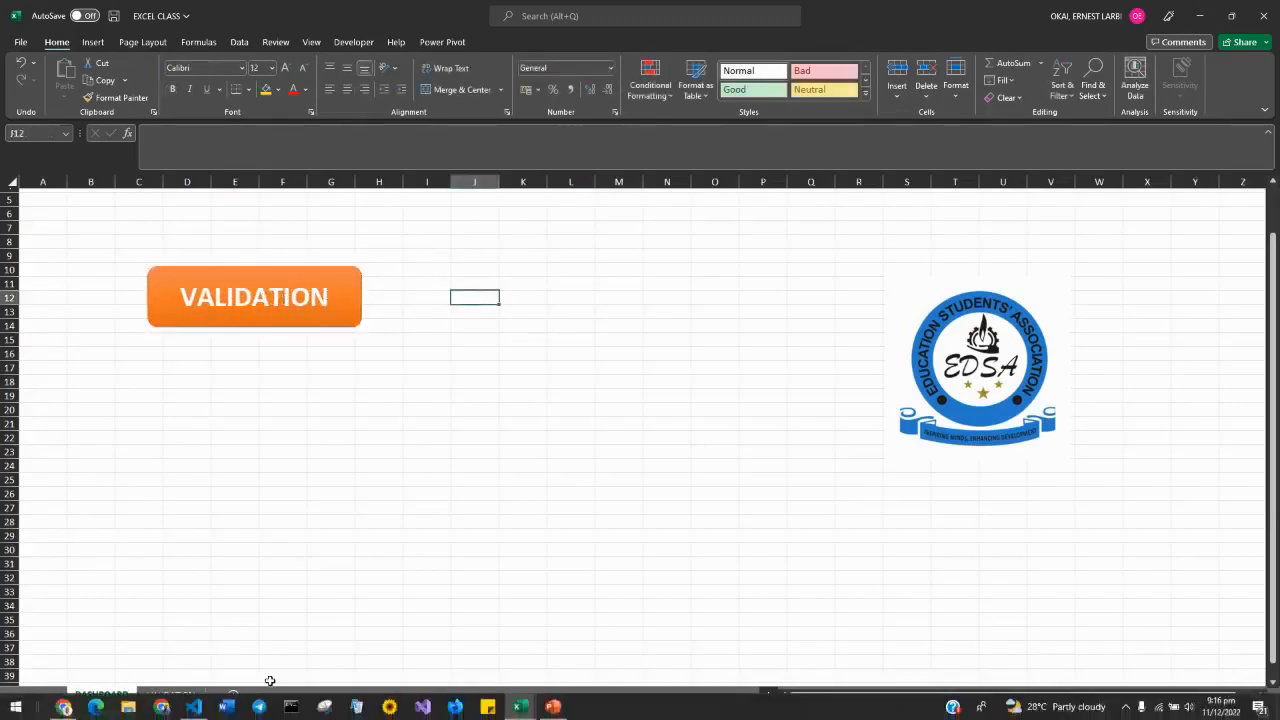
click(340, 298)
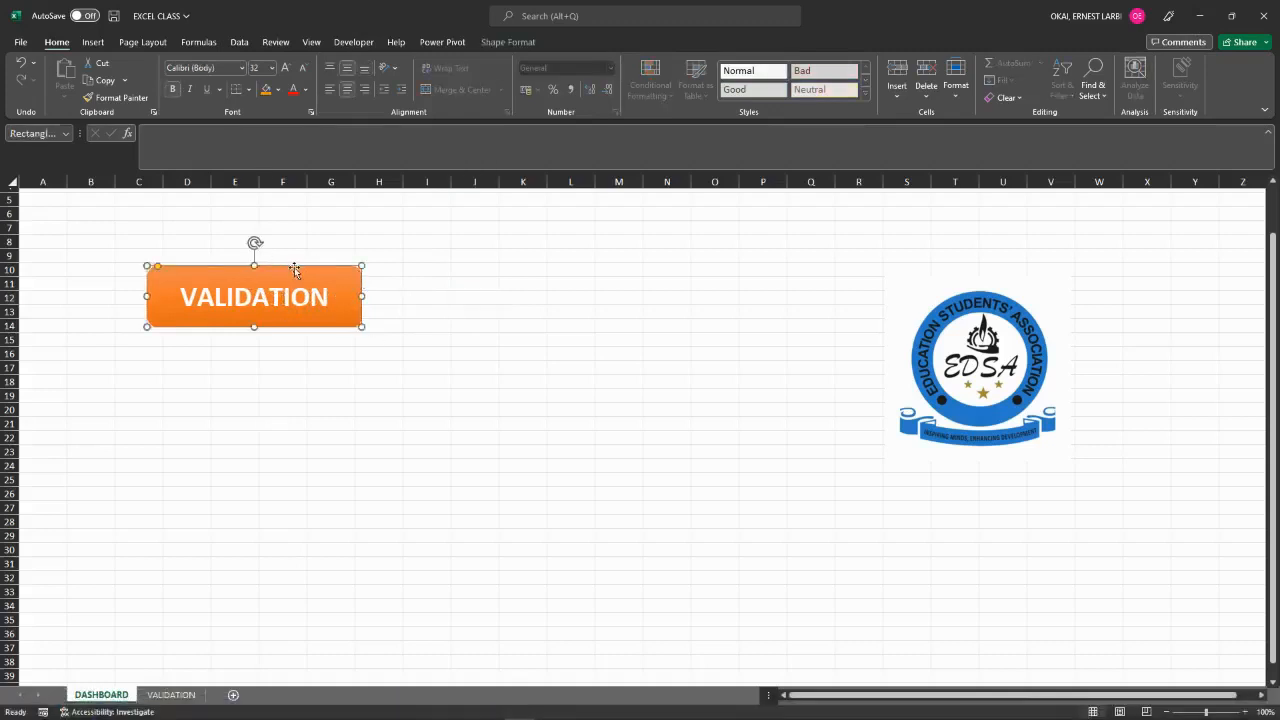
click(178, 695)
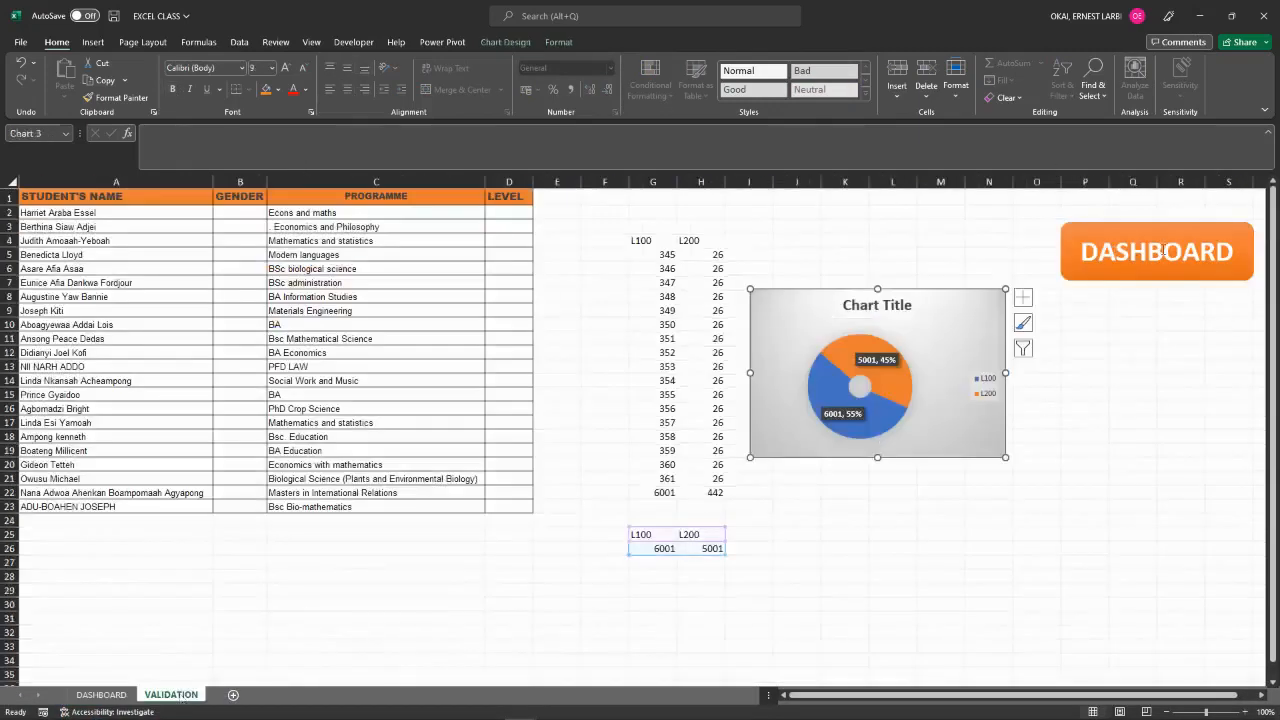
key(ctrl+super+Left)
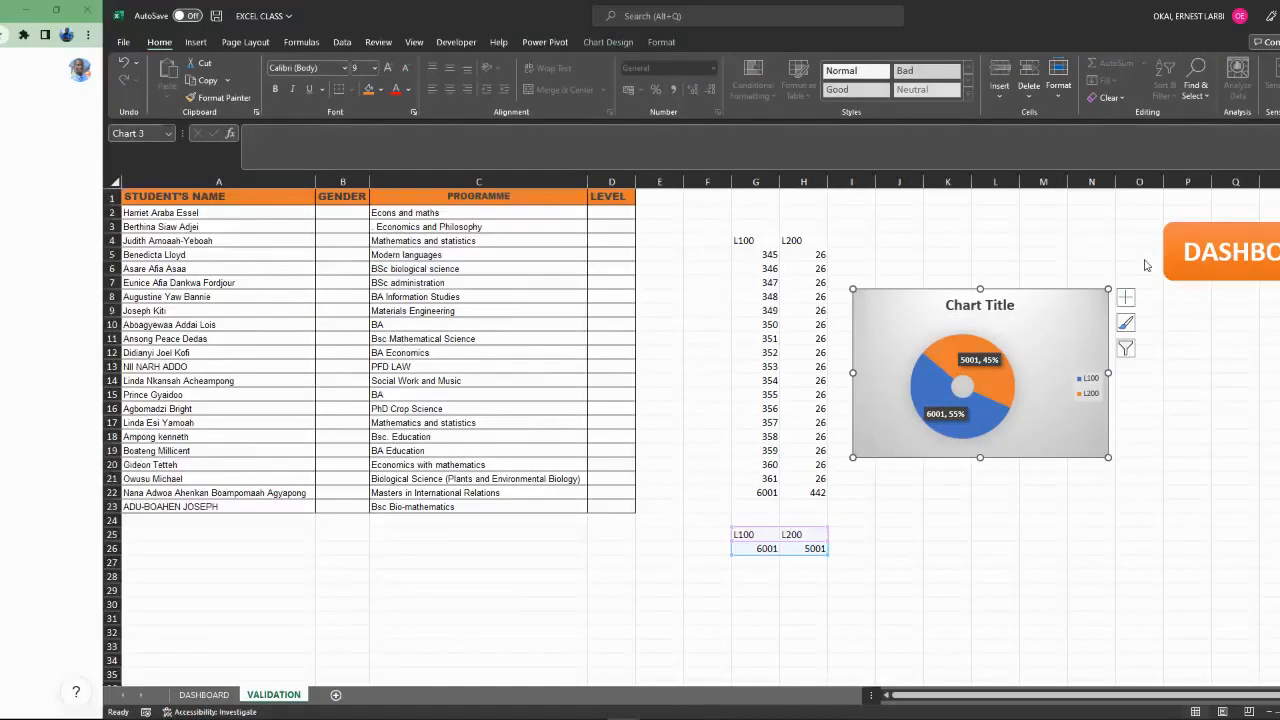
key(ctrl+super+Right)
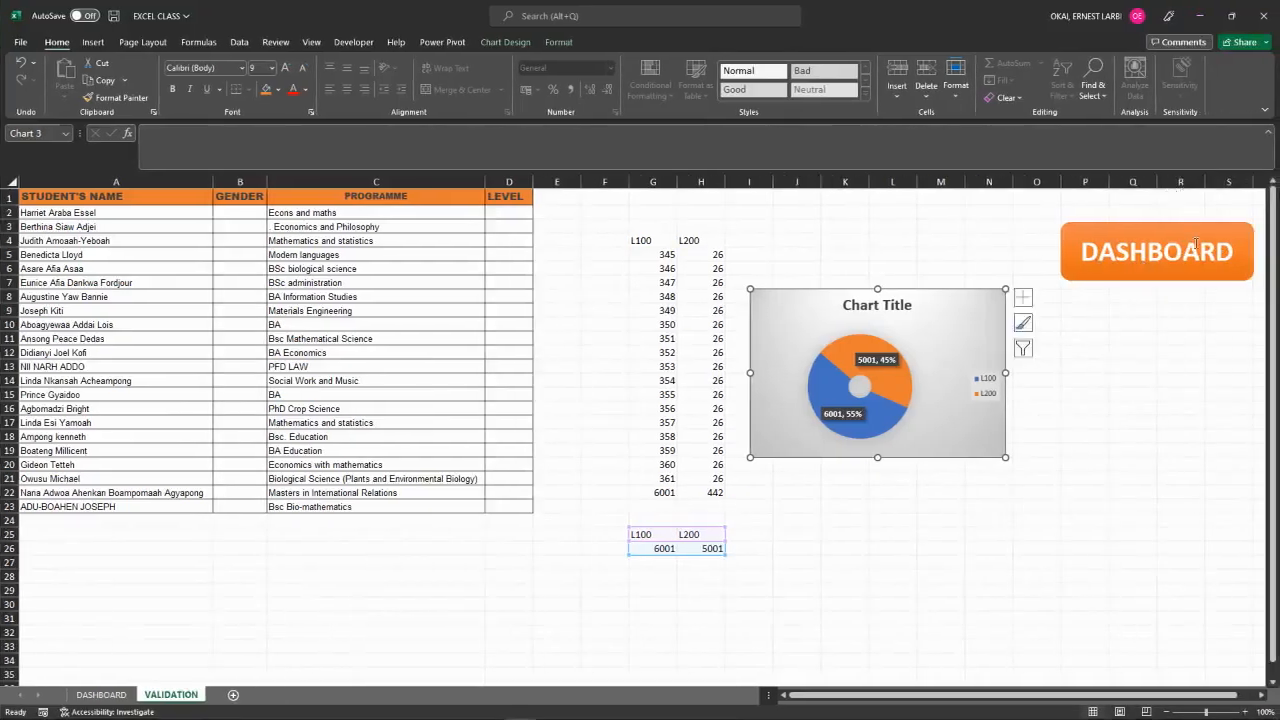
key(ctrl+super+Left)
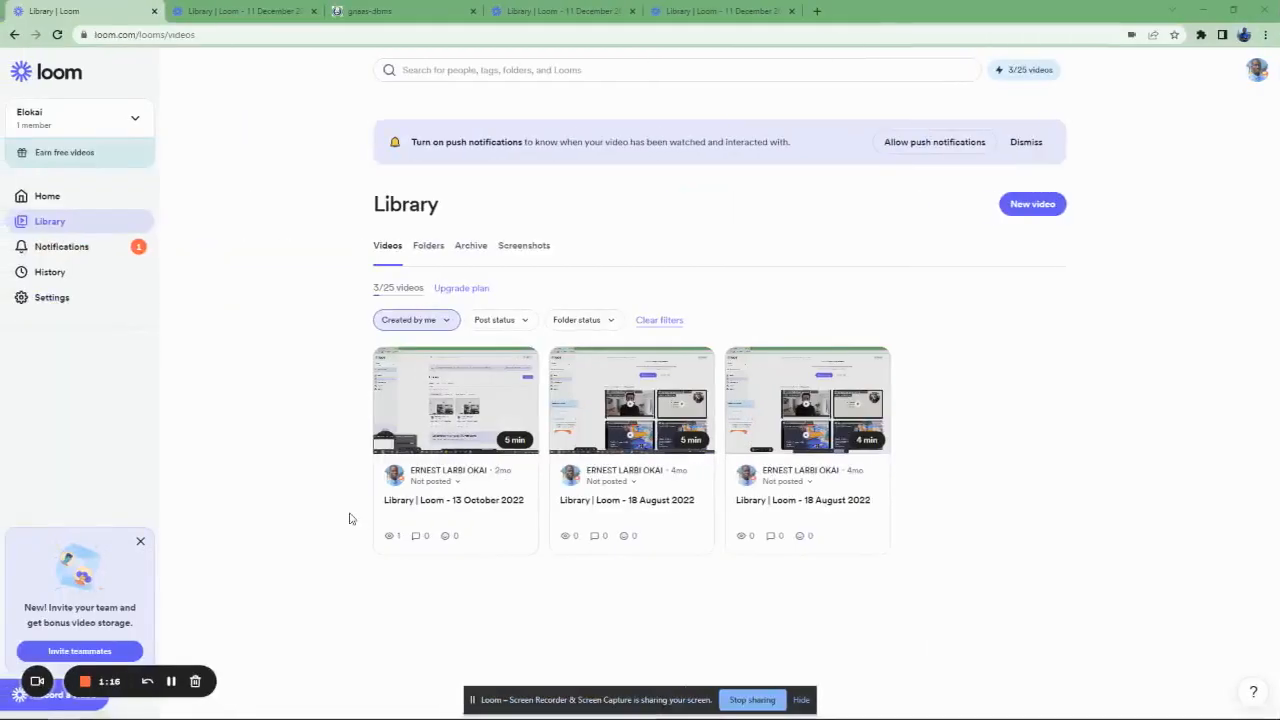
key(ctrl+super+Right)
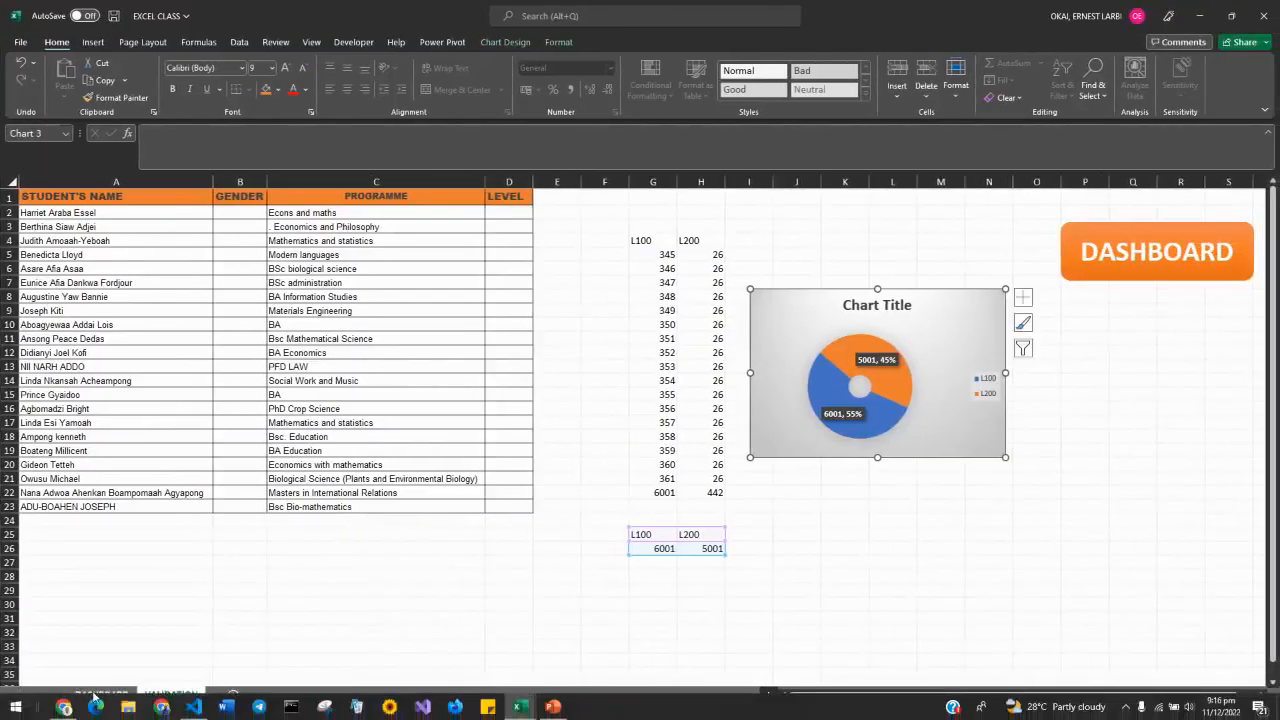
Hyperlink the VALIDATION button on the DASHBOARD sheet to cell A1 of the VALIDATION sheet, and follow the link.
click(104, 695)
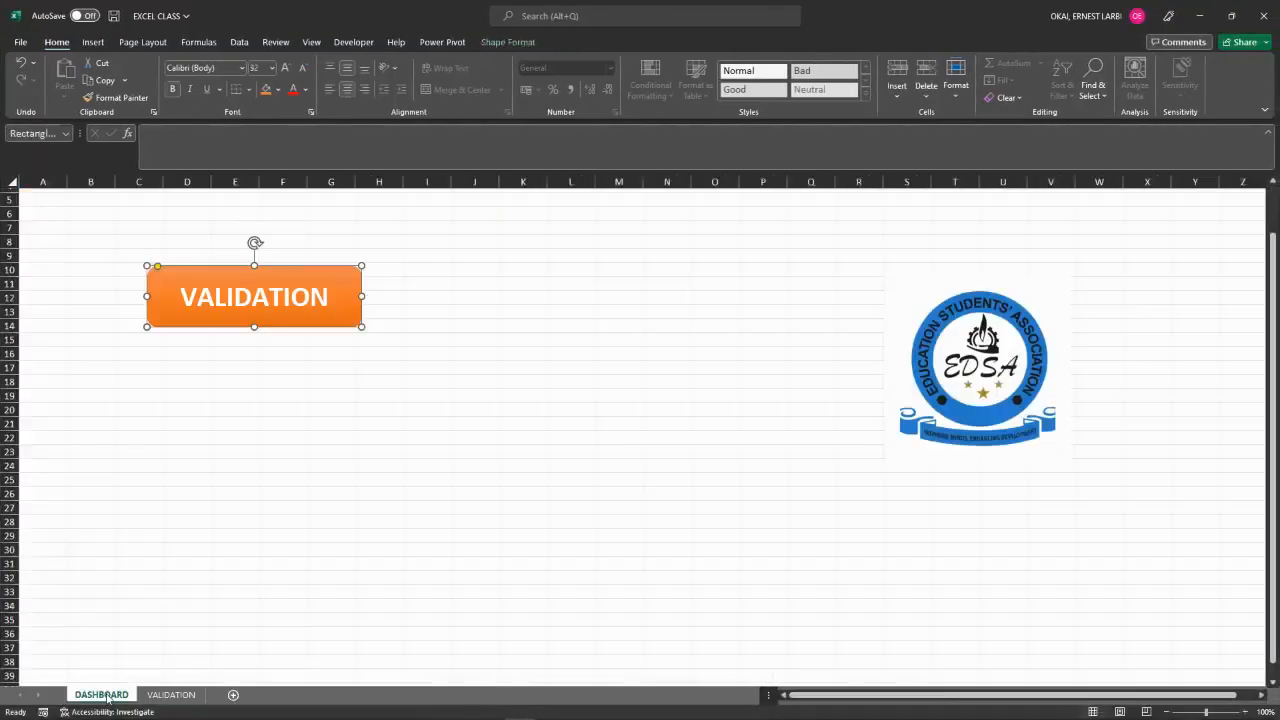
right_click(242, 272)
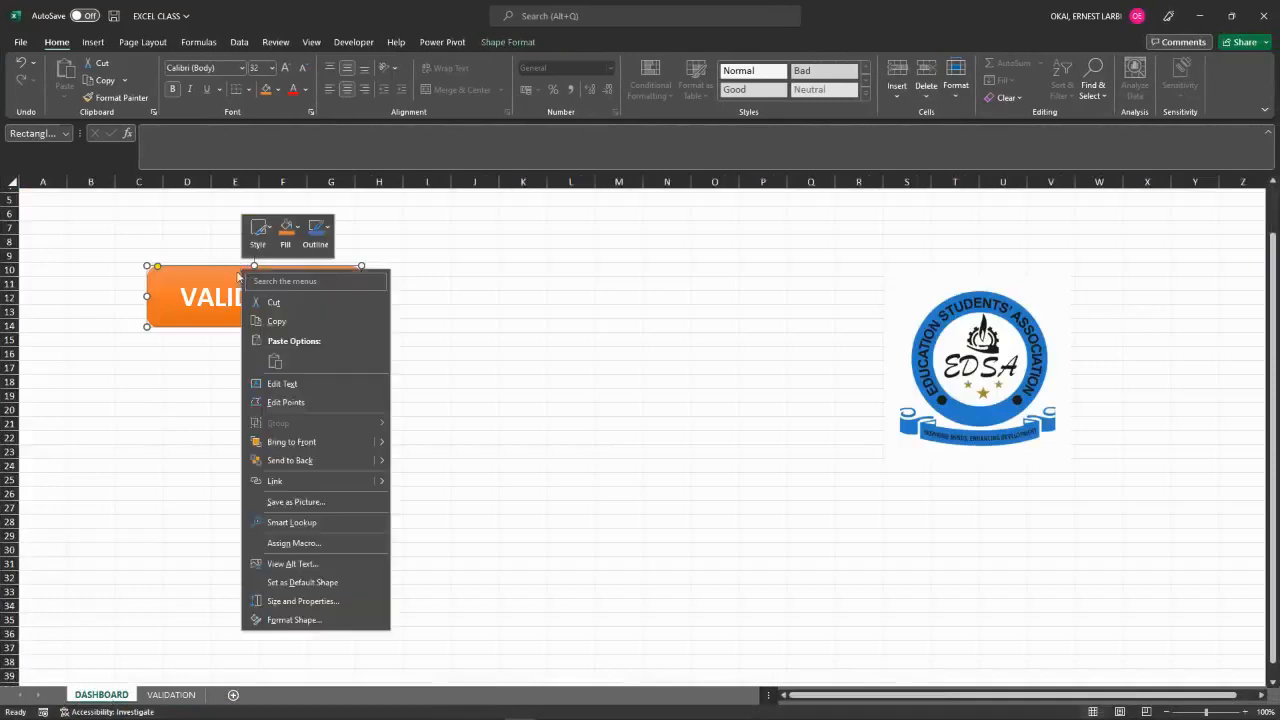
click(274, 481)
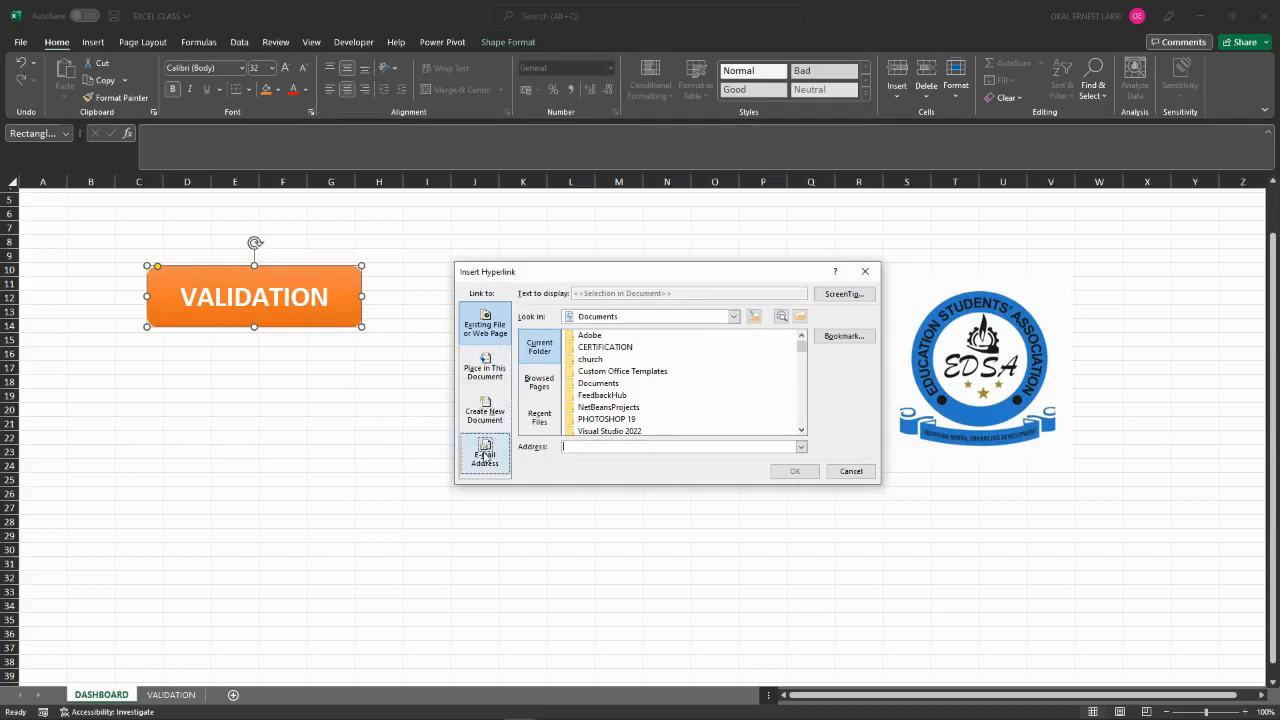
click(487, 372)
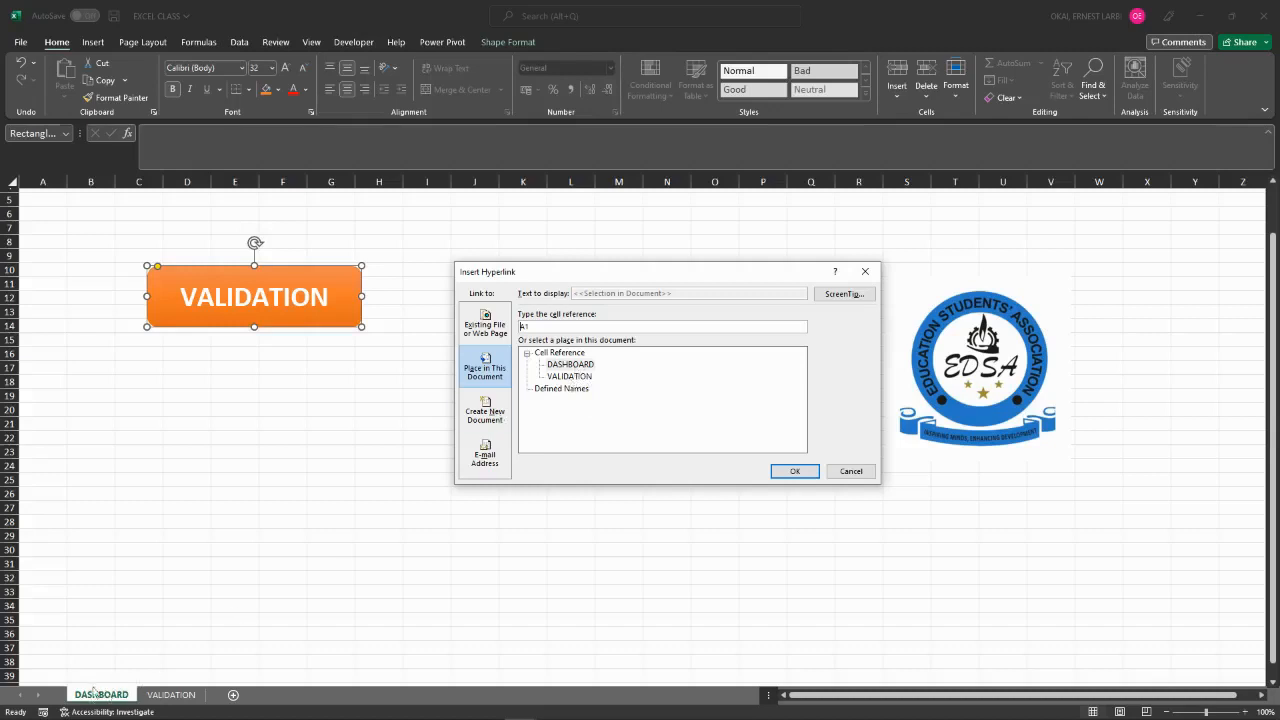
click(563, 377)
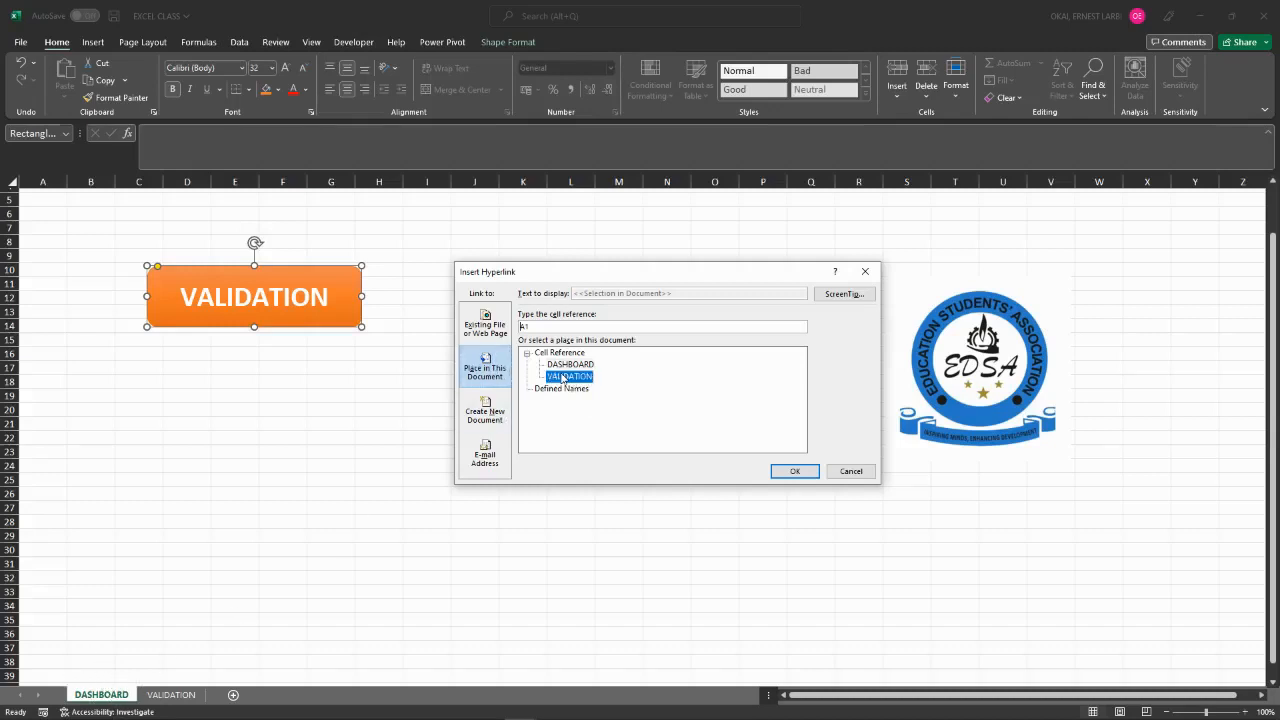
click(795, 470)
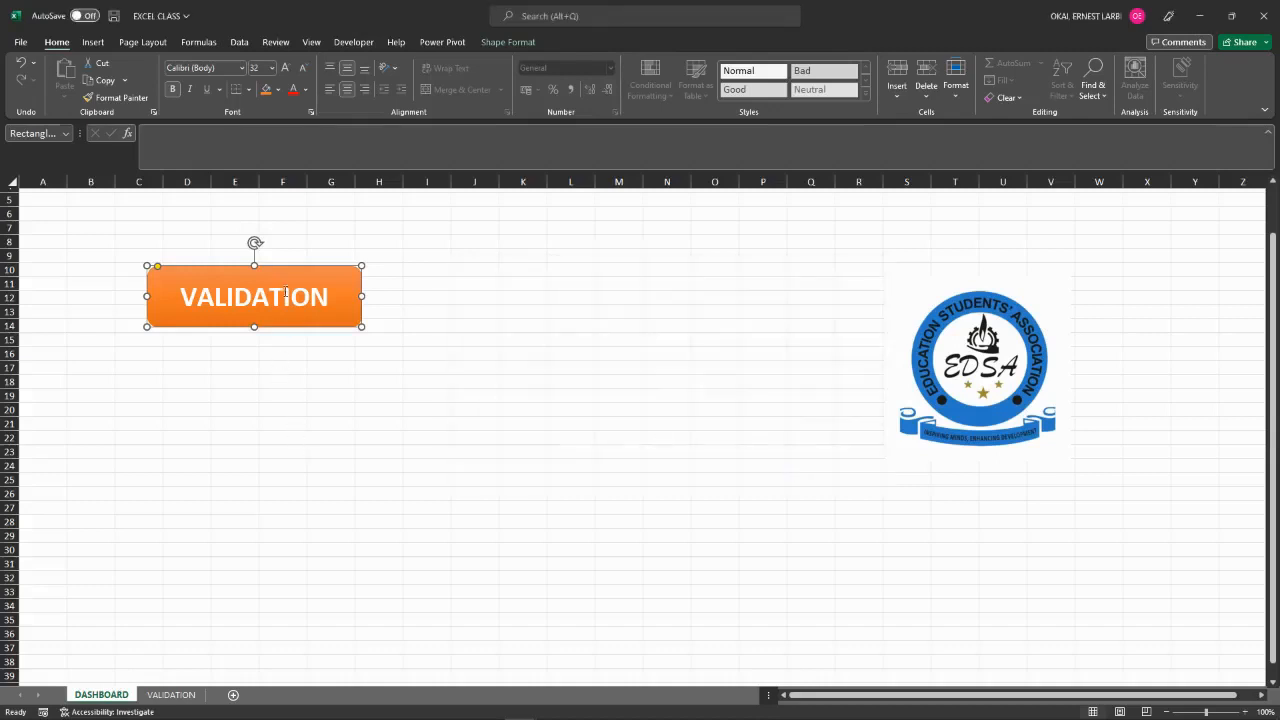
click(475, 334)
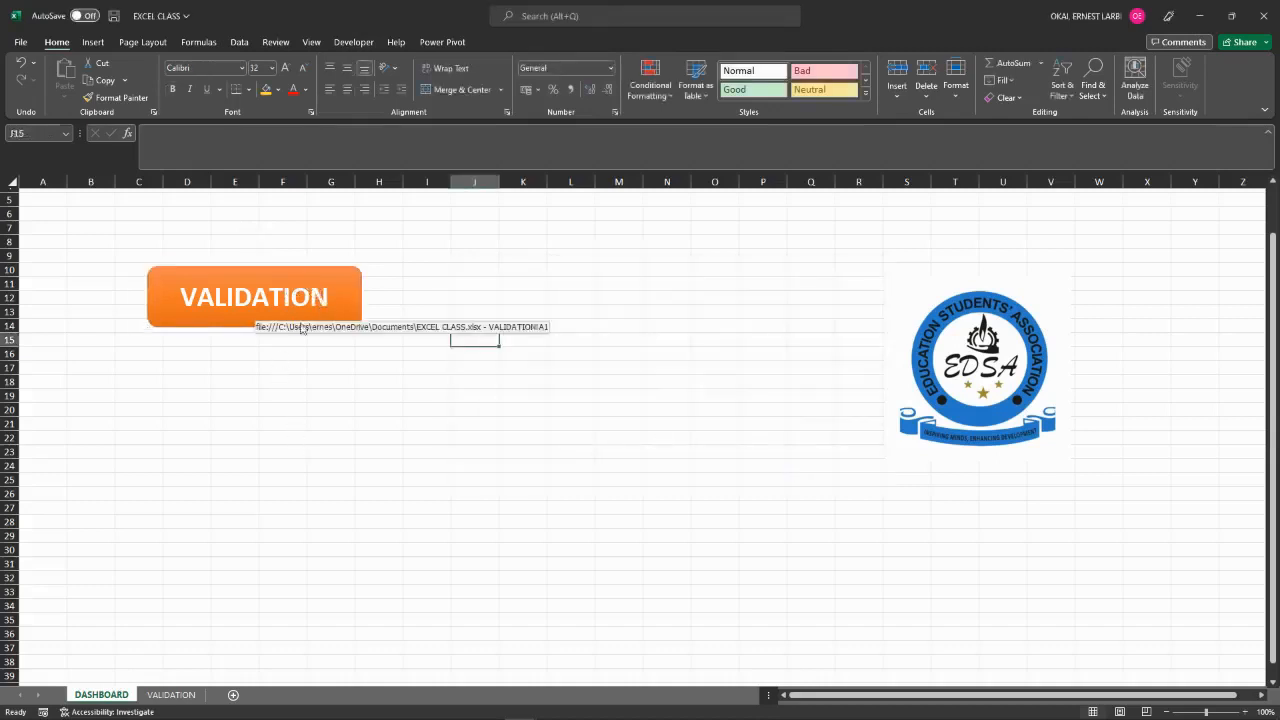
click(267, 287)
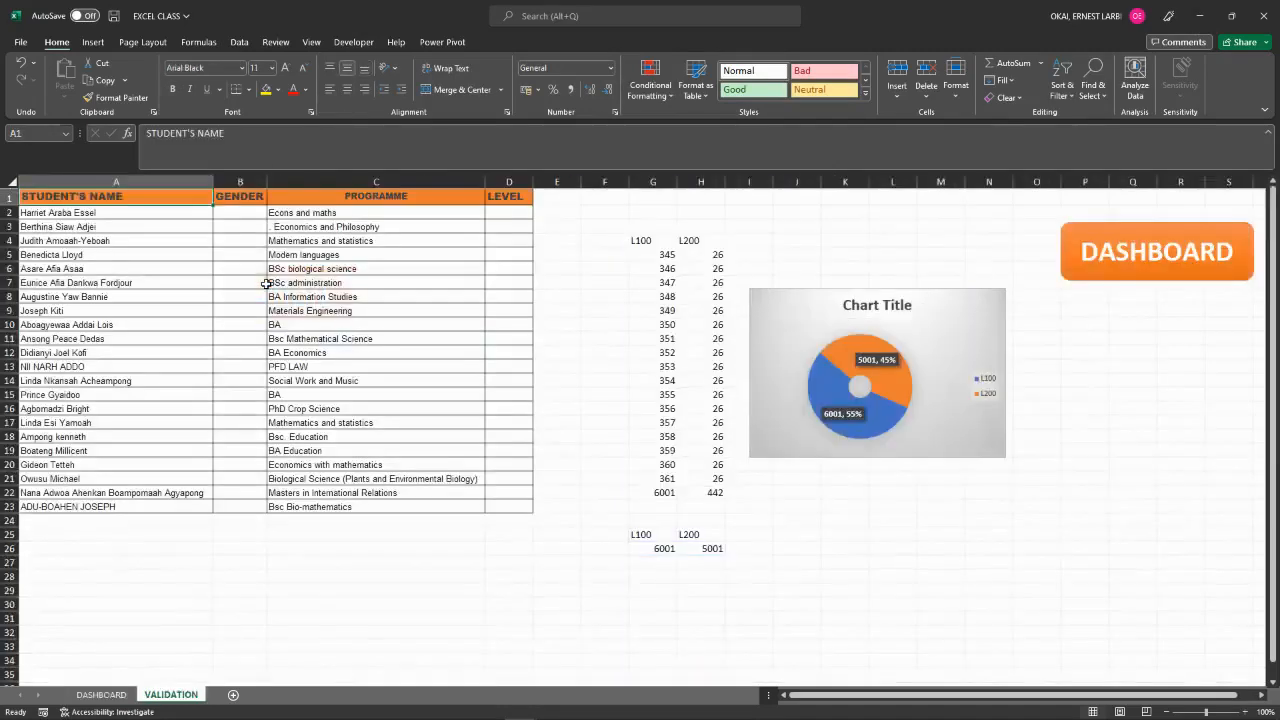
Hyperlink the DASHBOARD button on the VALIDATION sheet to cell A1 of the DASHBOARD sheet.
right_click(1194, 244)
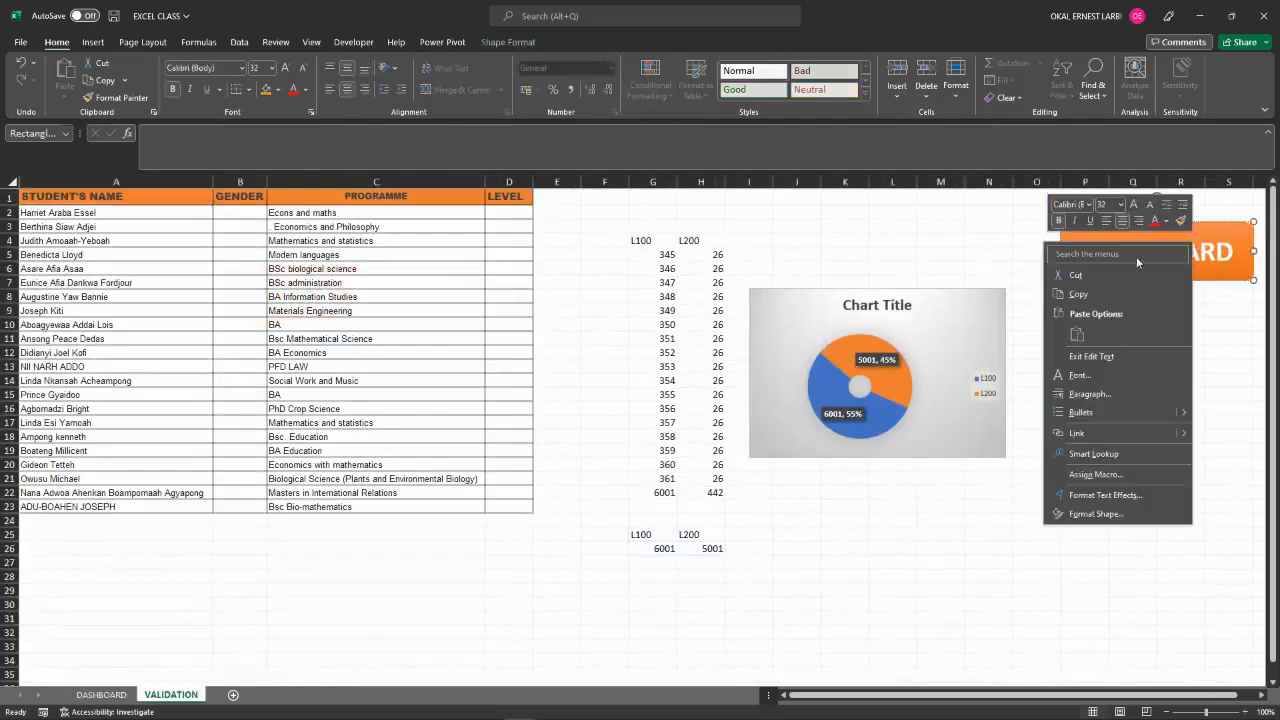
click(1085, 435)
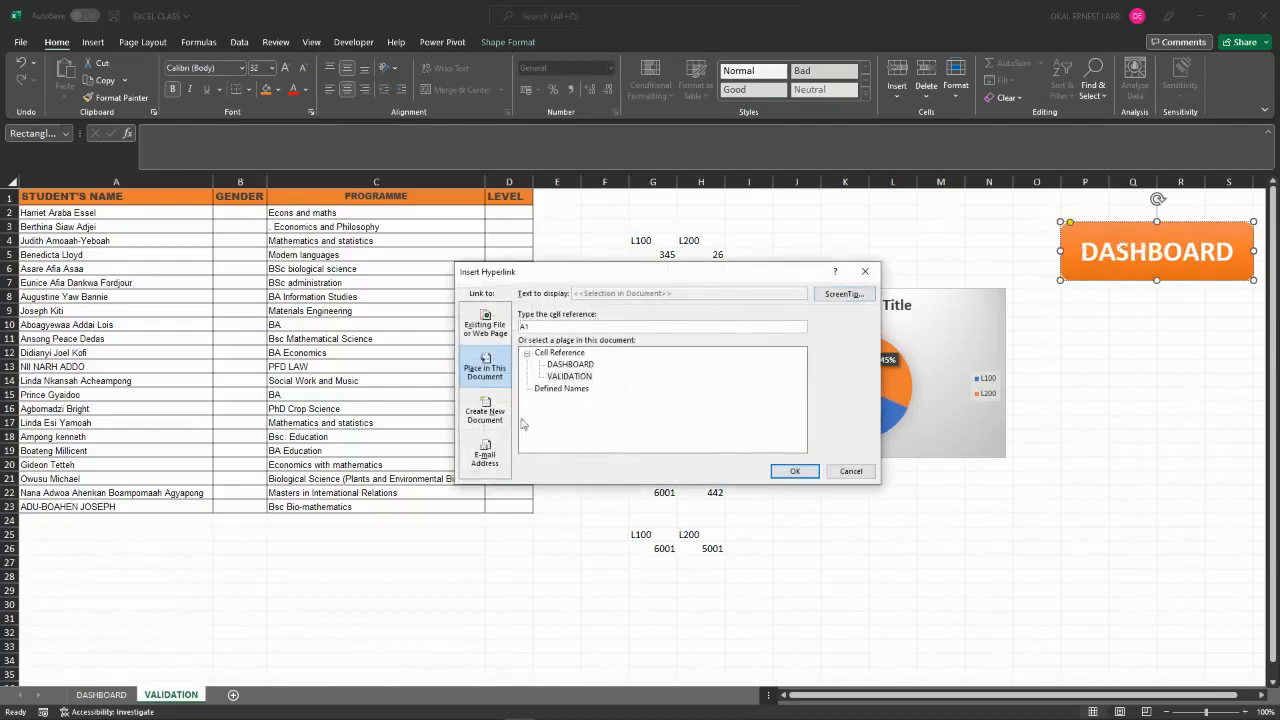
click(568, 365)
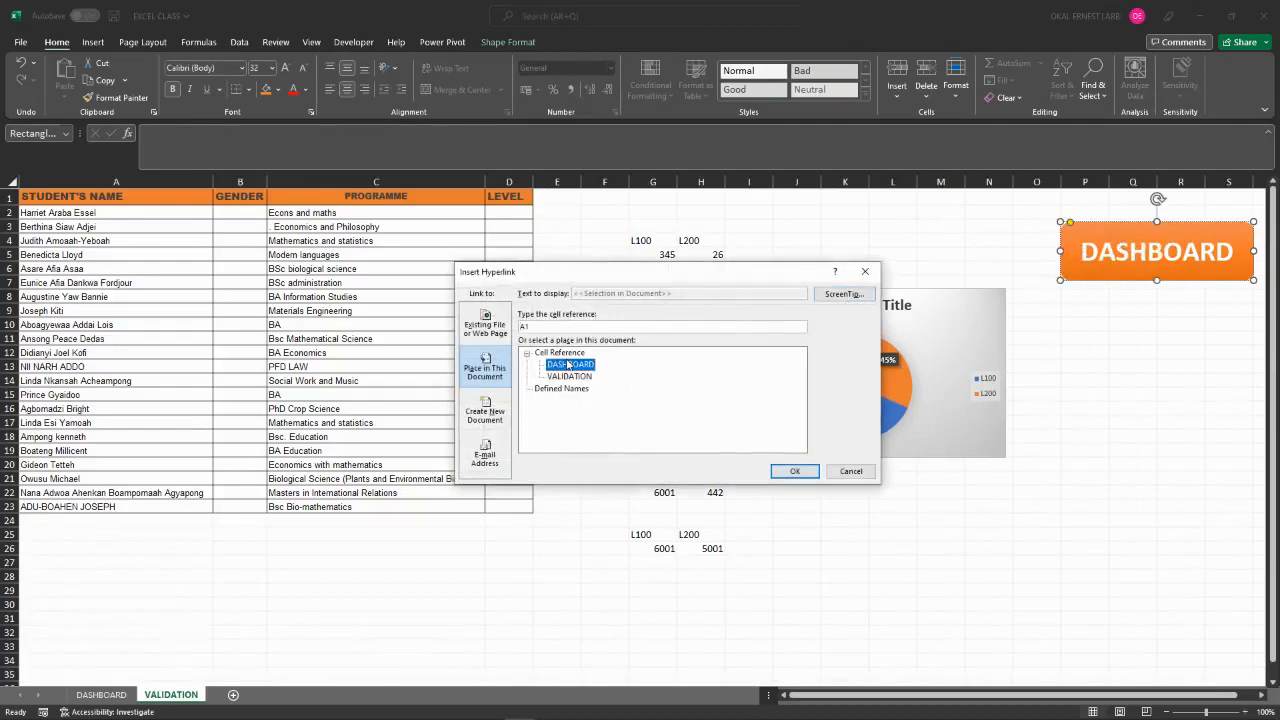
click(790, 471)
click(1111, 400)
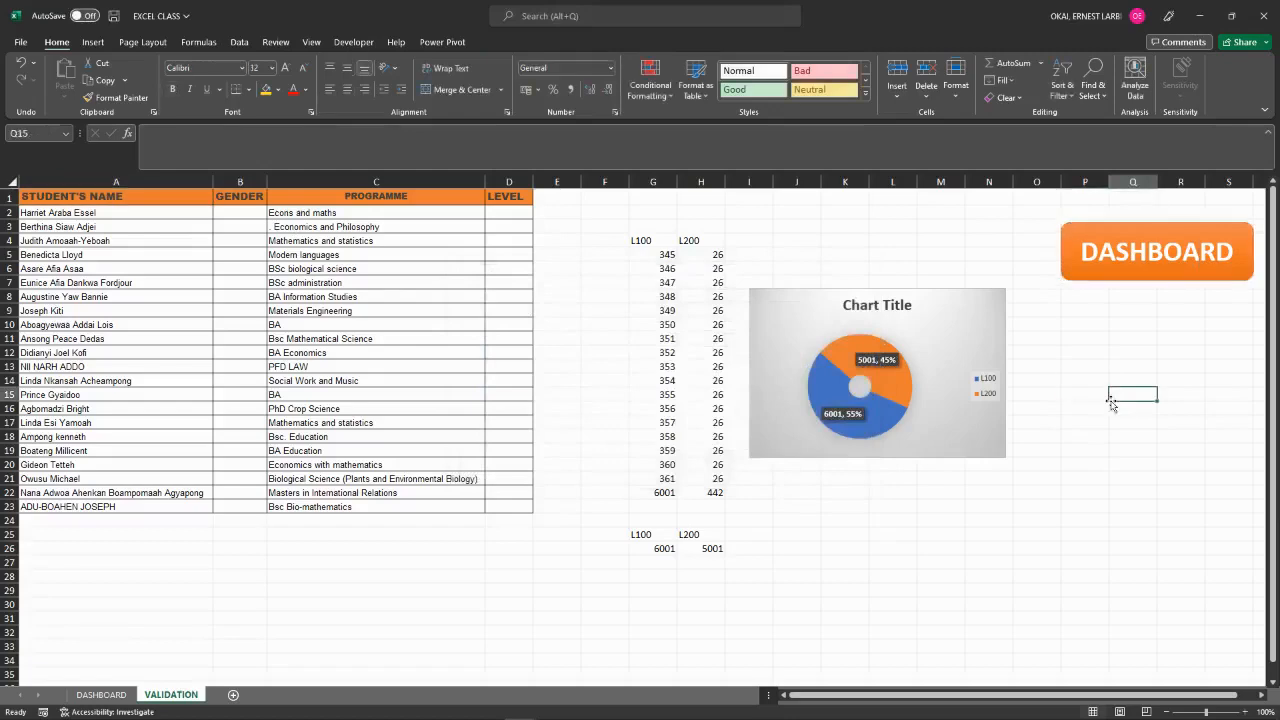
Test both linked buttons by moving back and forth between the DASHBOARD and VALIDATION sheets.
click(1160, 228)
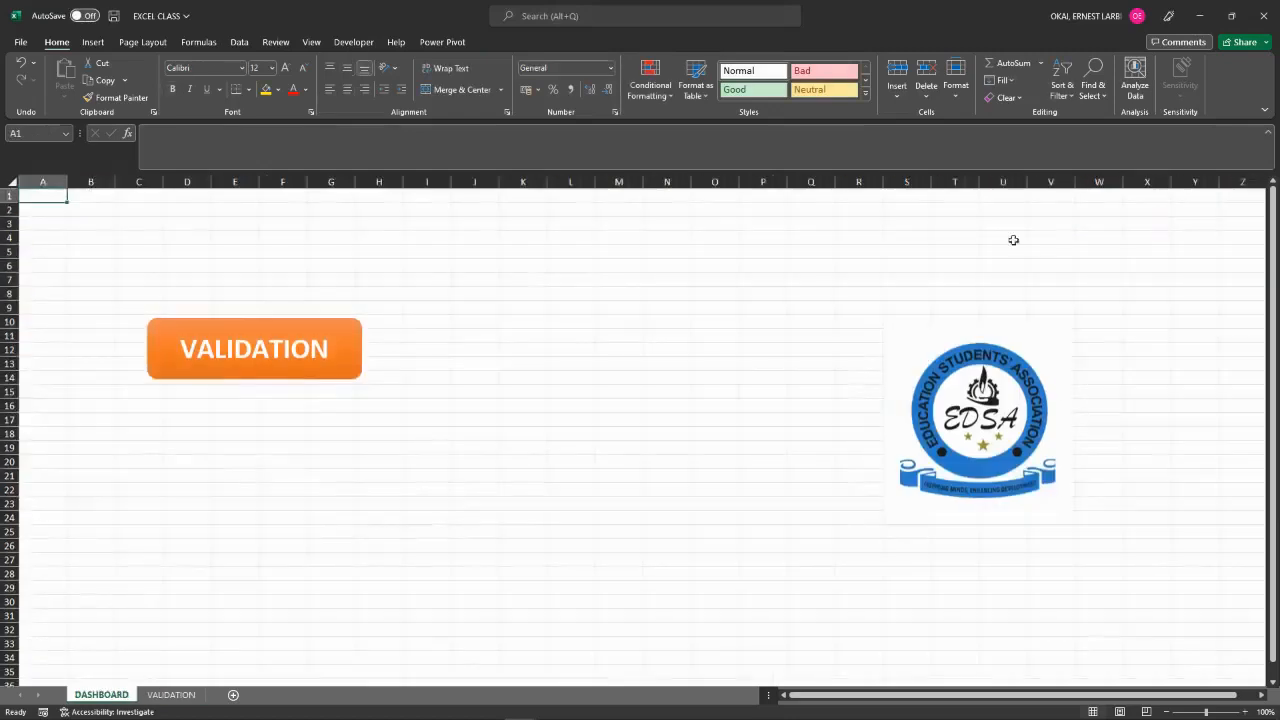
click(268, 338)
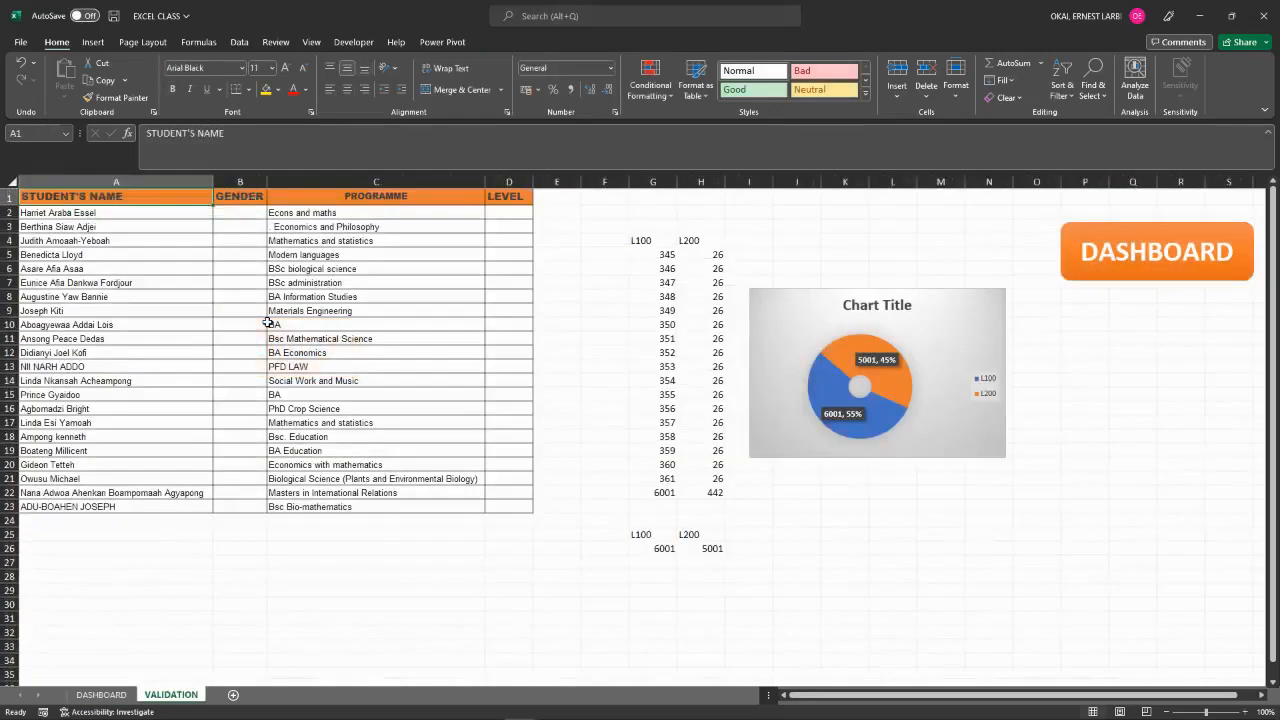
click(1098, 240)
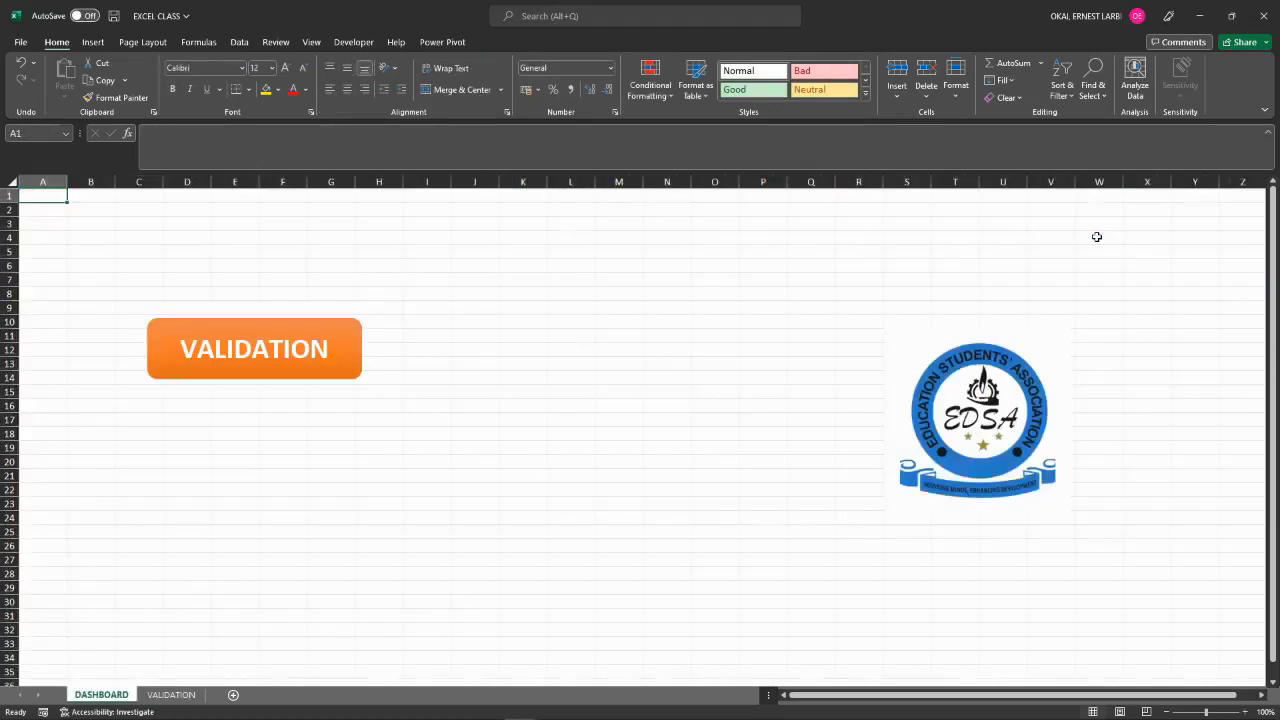
Follow the VALIDATION button's link, check the course outline slide in PowerPoint, and return to the VALIDATION sheet in Excel.
click(320, 332)
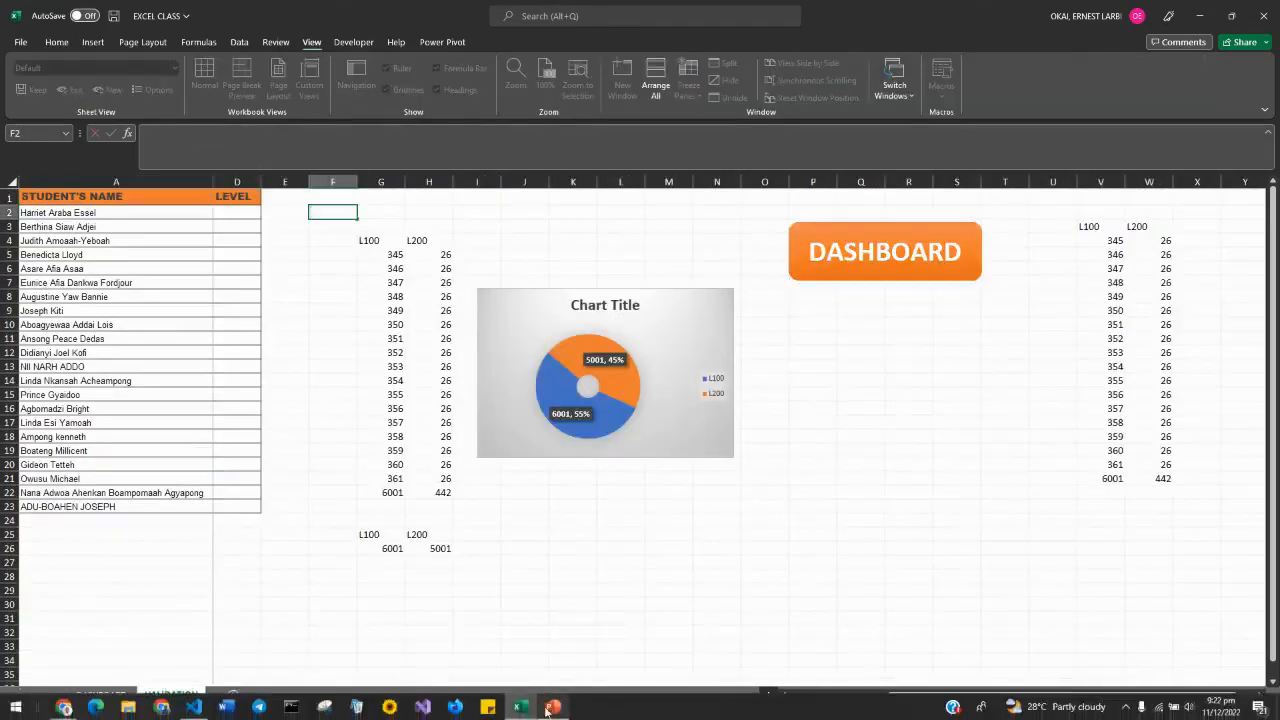
click(548, 709)
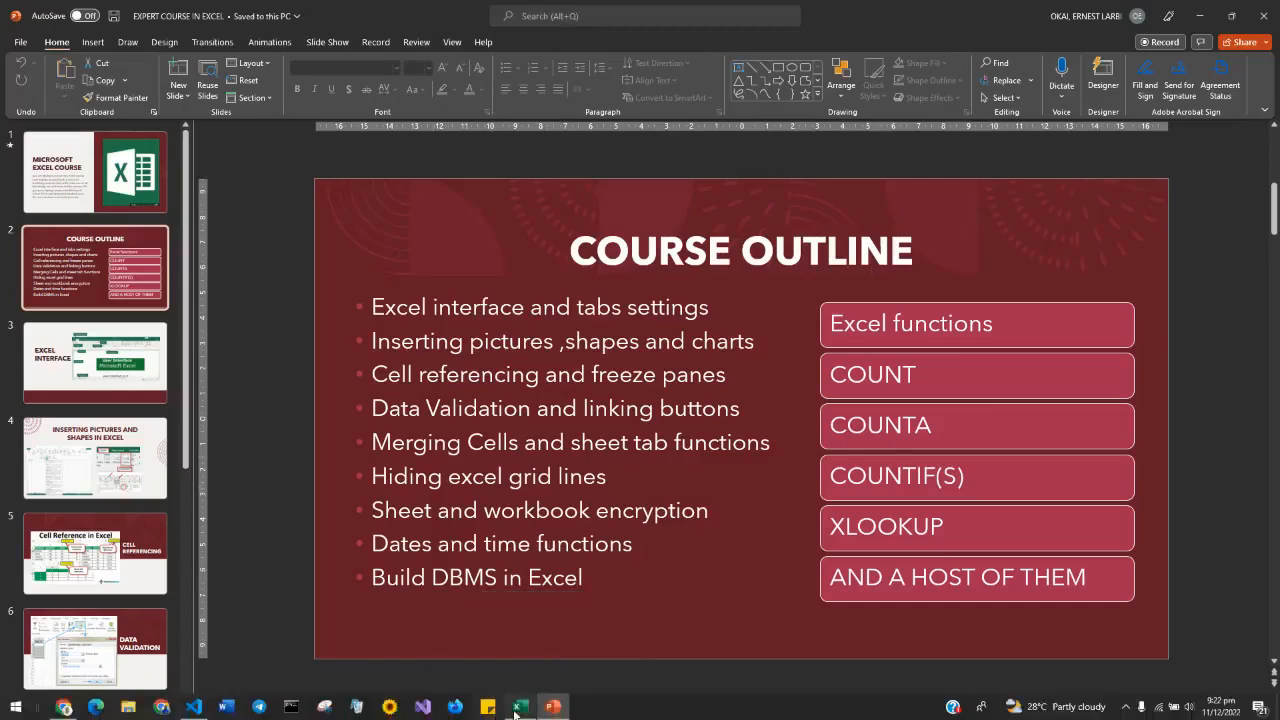
click(519, 711)
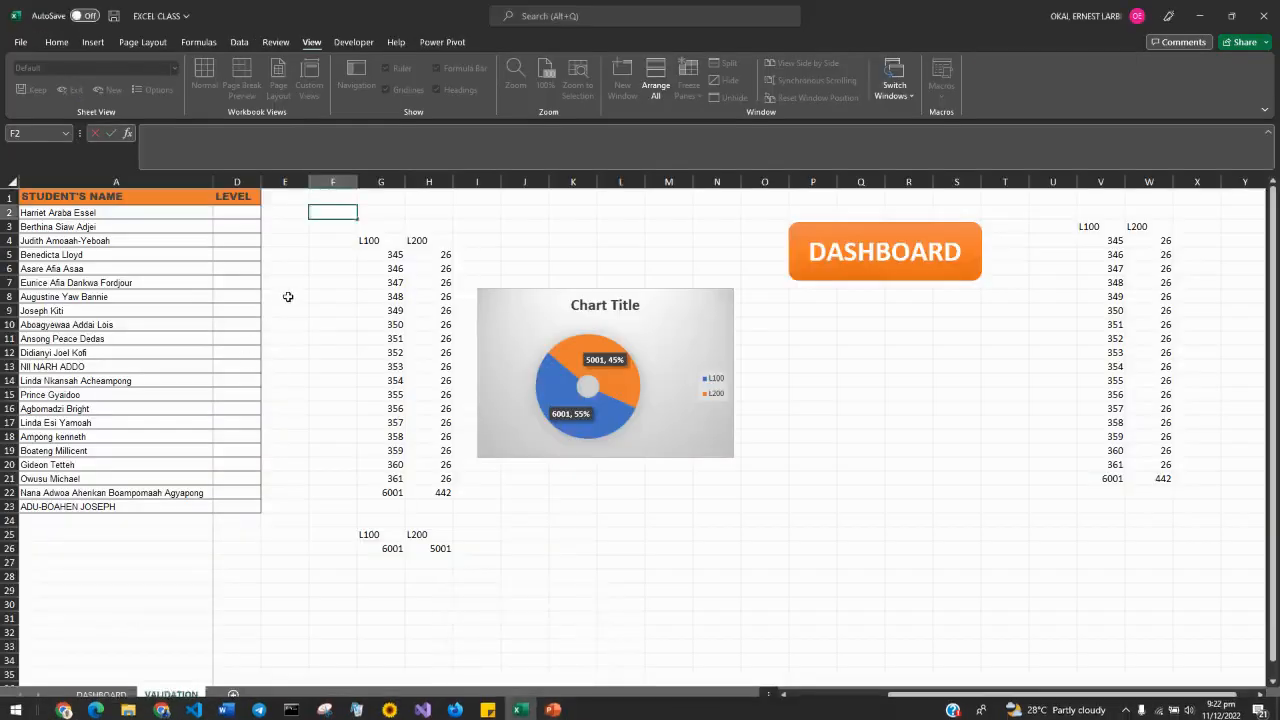
click(348, 288)
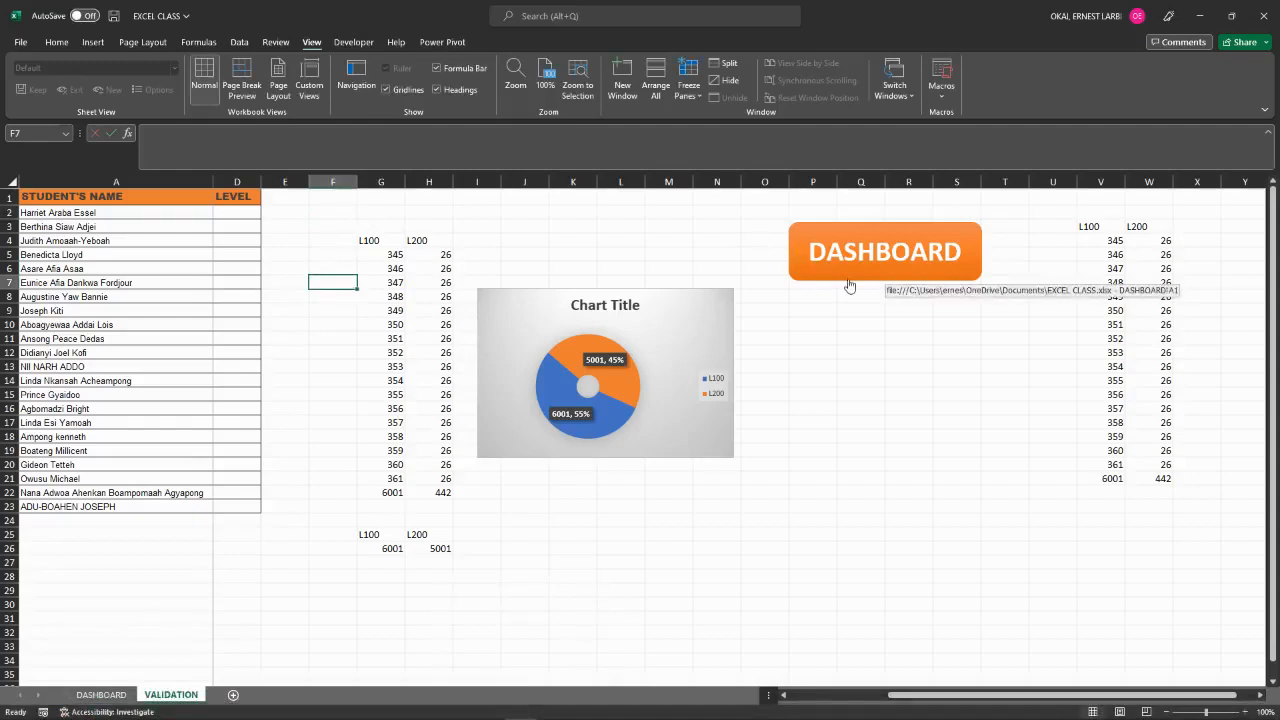
Copy the L100 and L200 table in range V3:Y21 of the VALIDATION sheet and paste it starting at cell Z3.
scroll(849, 286, right, 5)
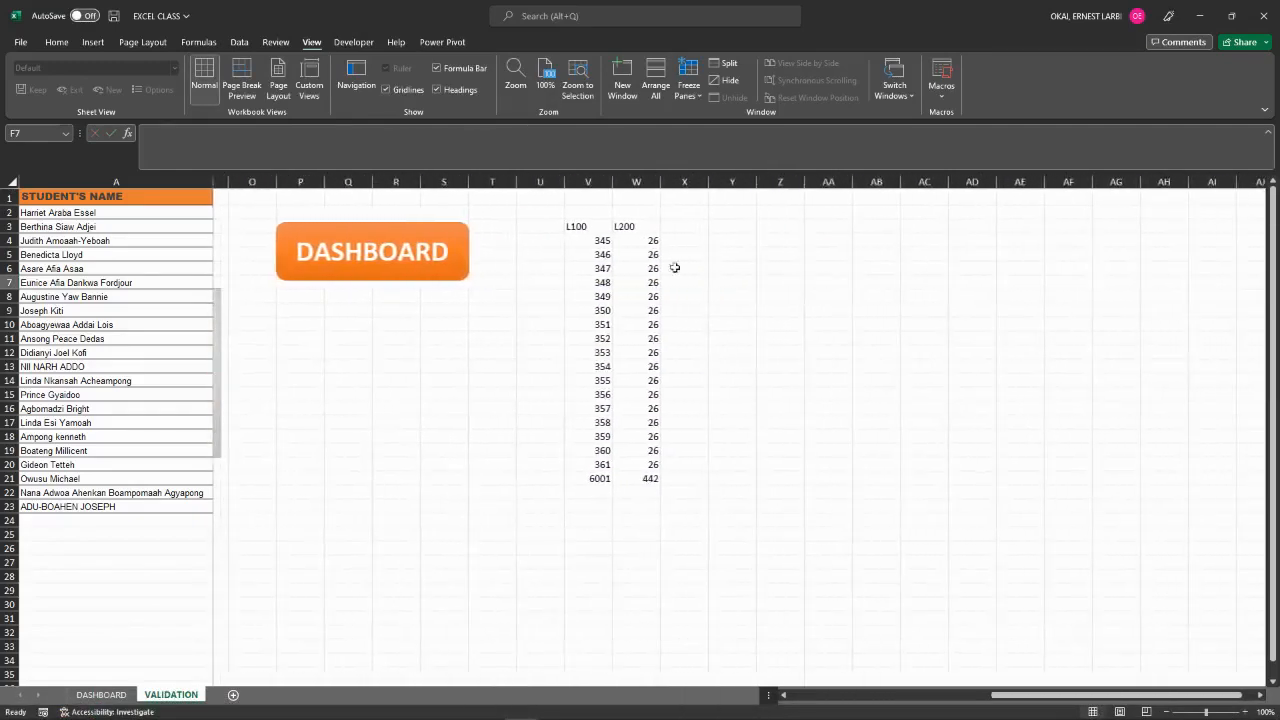
click(684, 242)
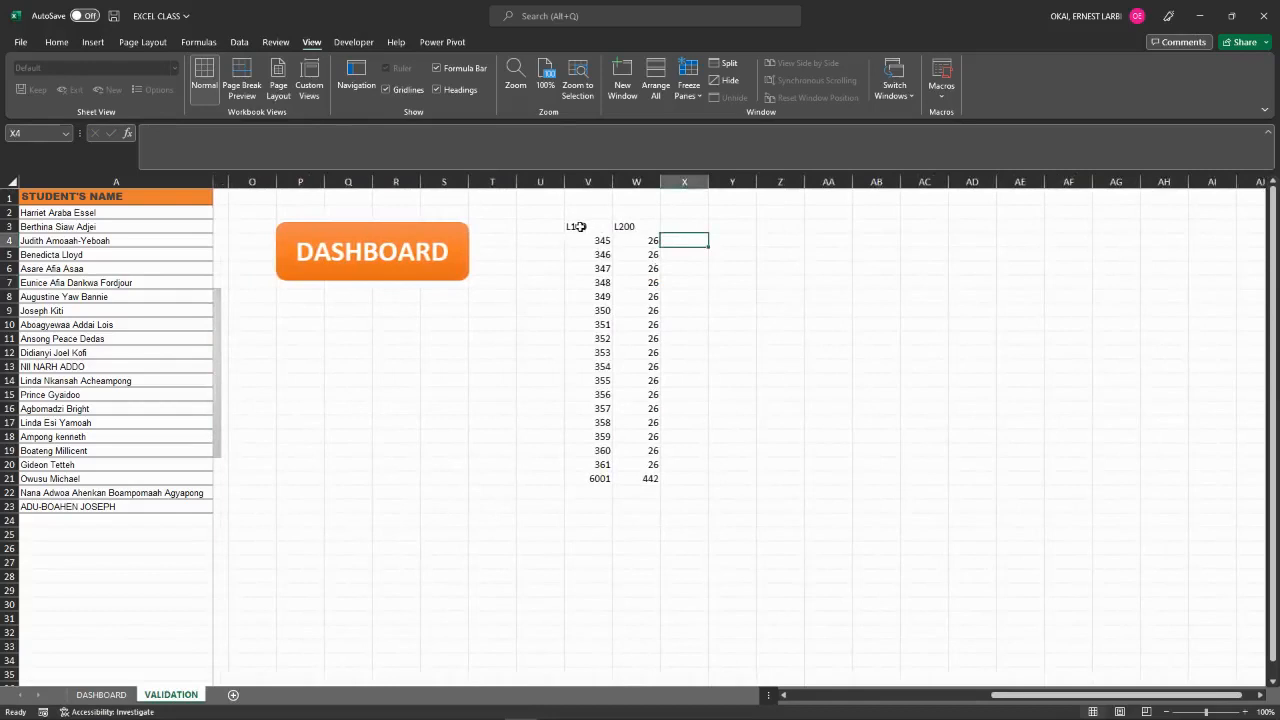
drag(575, 226, 714, 480)
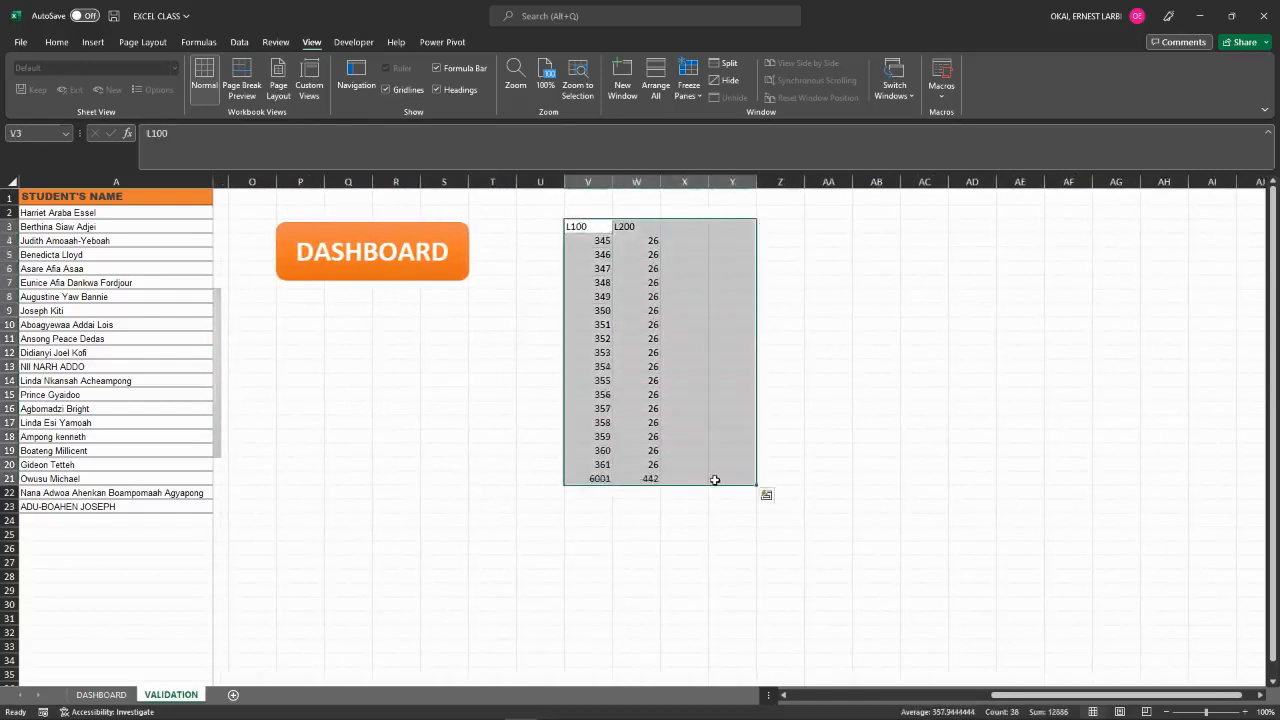
key(ctrl+c)
click(779, 238)
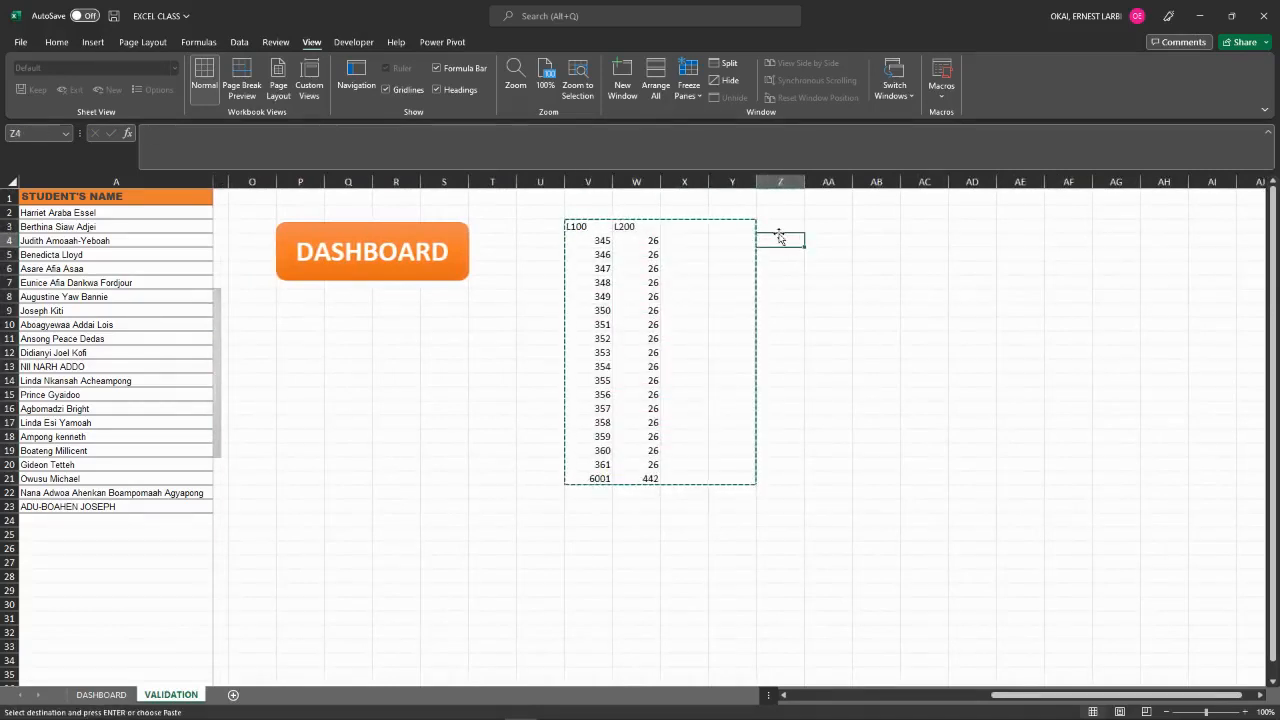
click(778, 226)
key(ctrl+v)
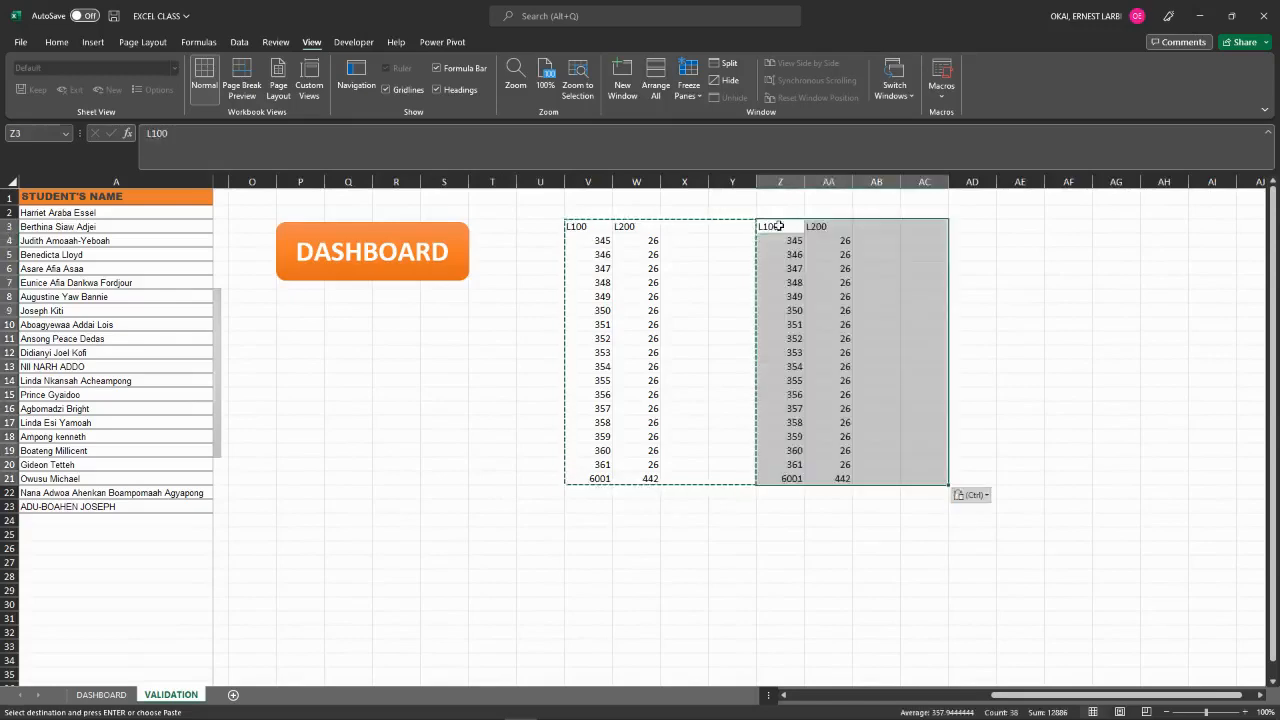
click(1037, 229)
scroll(1038, 234, right, 2)
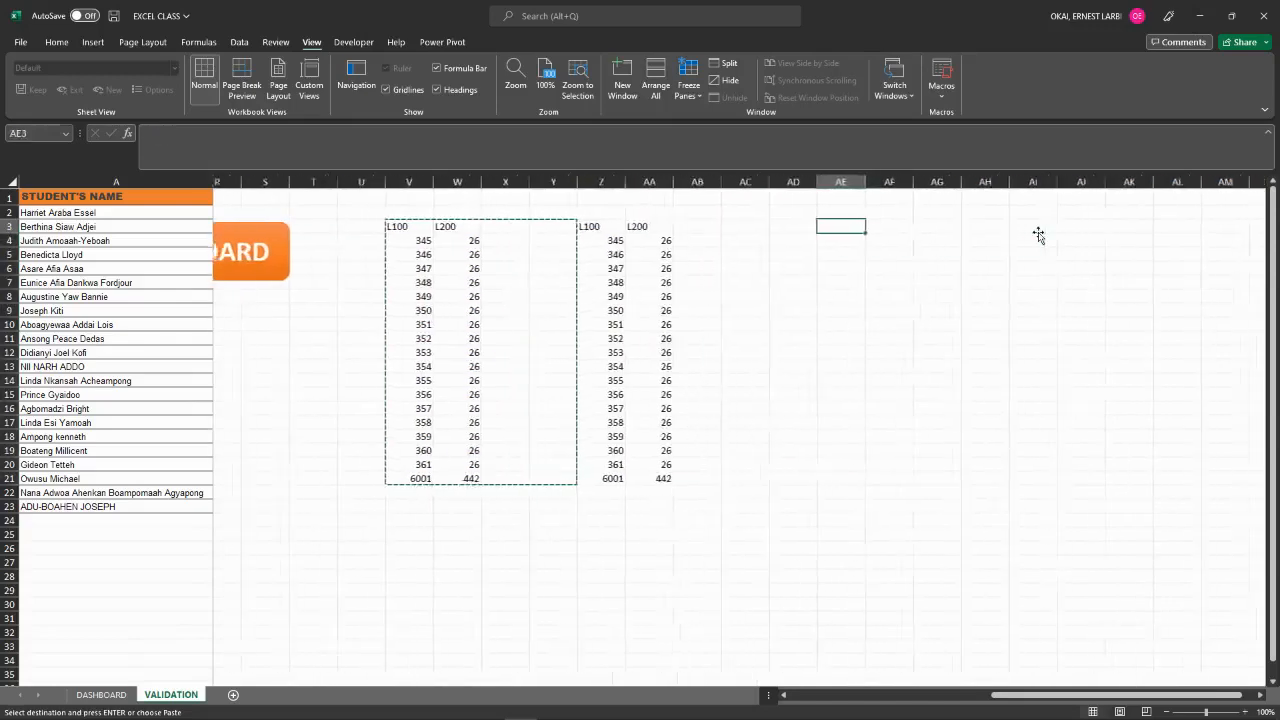
Unfreeze the panes on the VALIDATION sheet and check how the student name column moves across the sheet.
scroll(691, 380, left, 10)
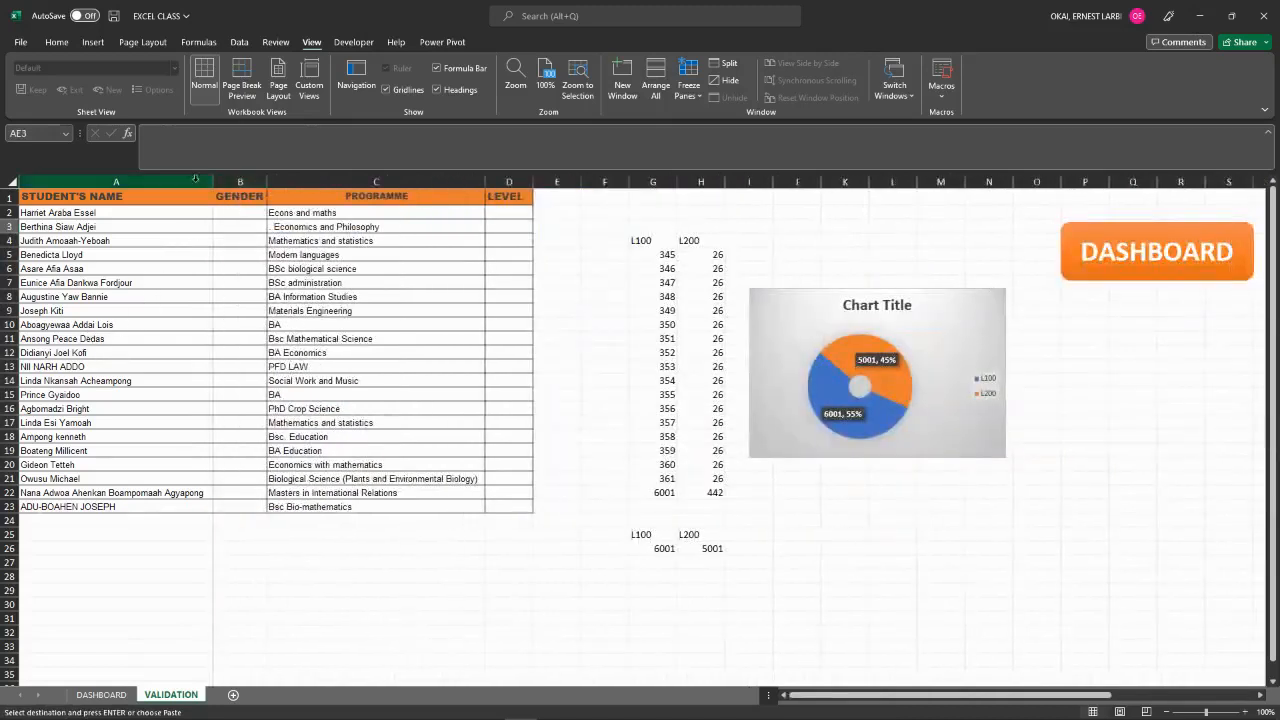
click(230, 181)
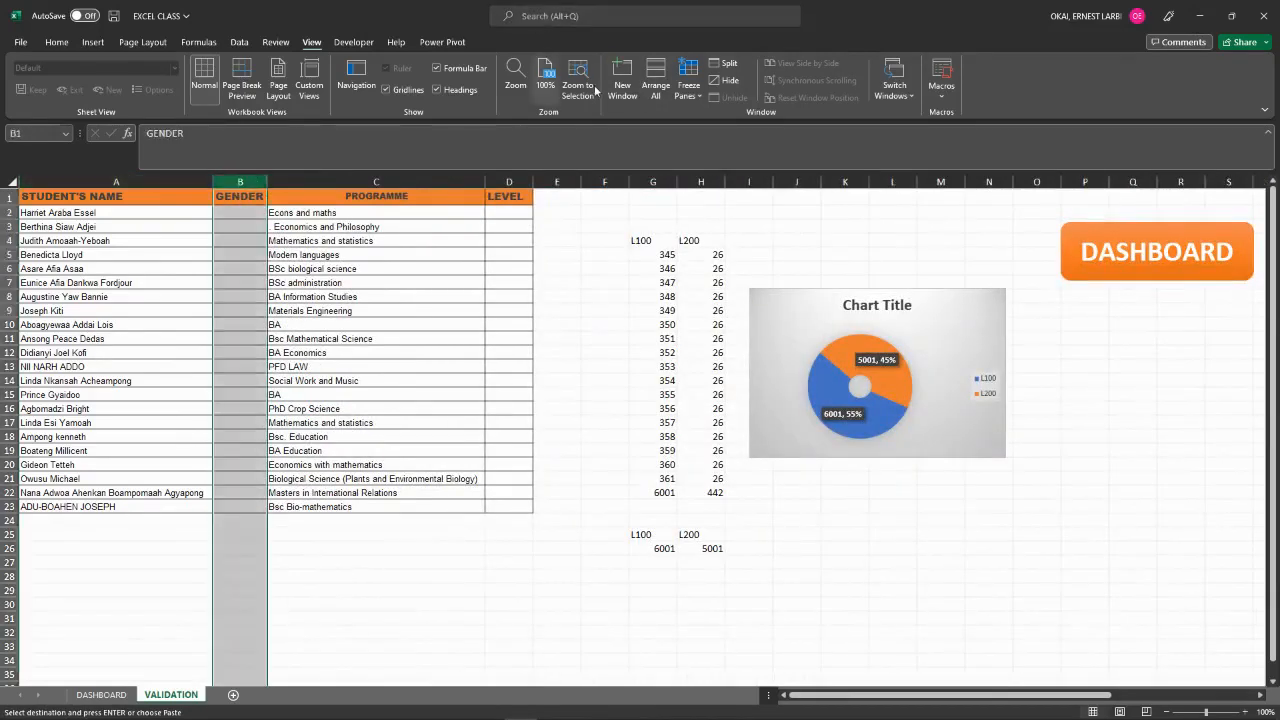
click(701, 93)
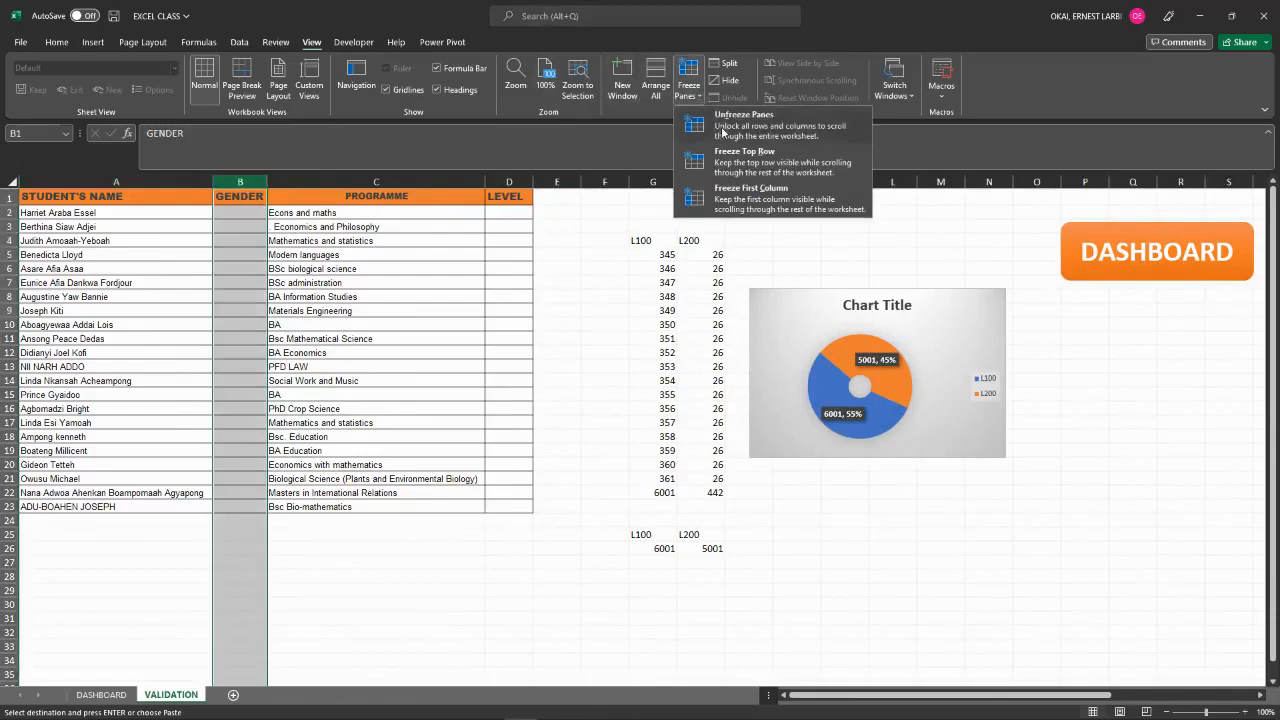
key(Escape)
click(575, 348)
scroll(575, 348, right, 6)
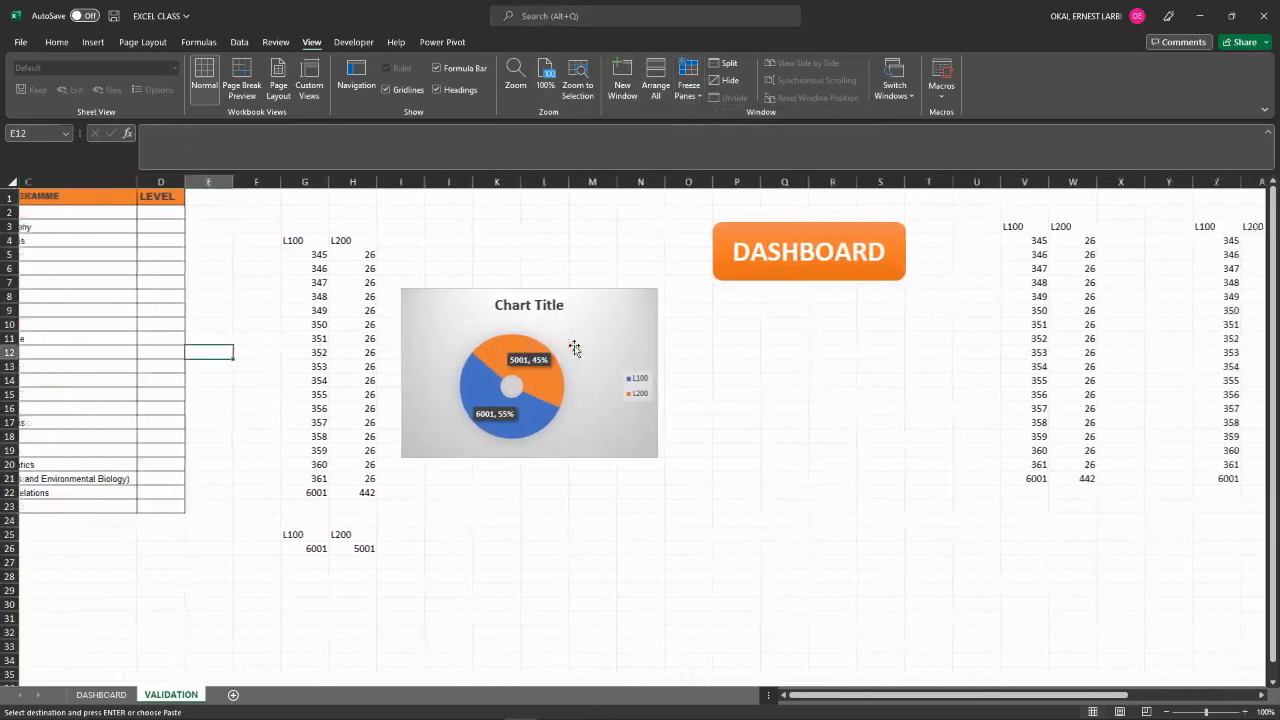
scroll(575, 348, left, 6)
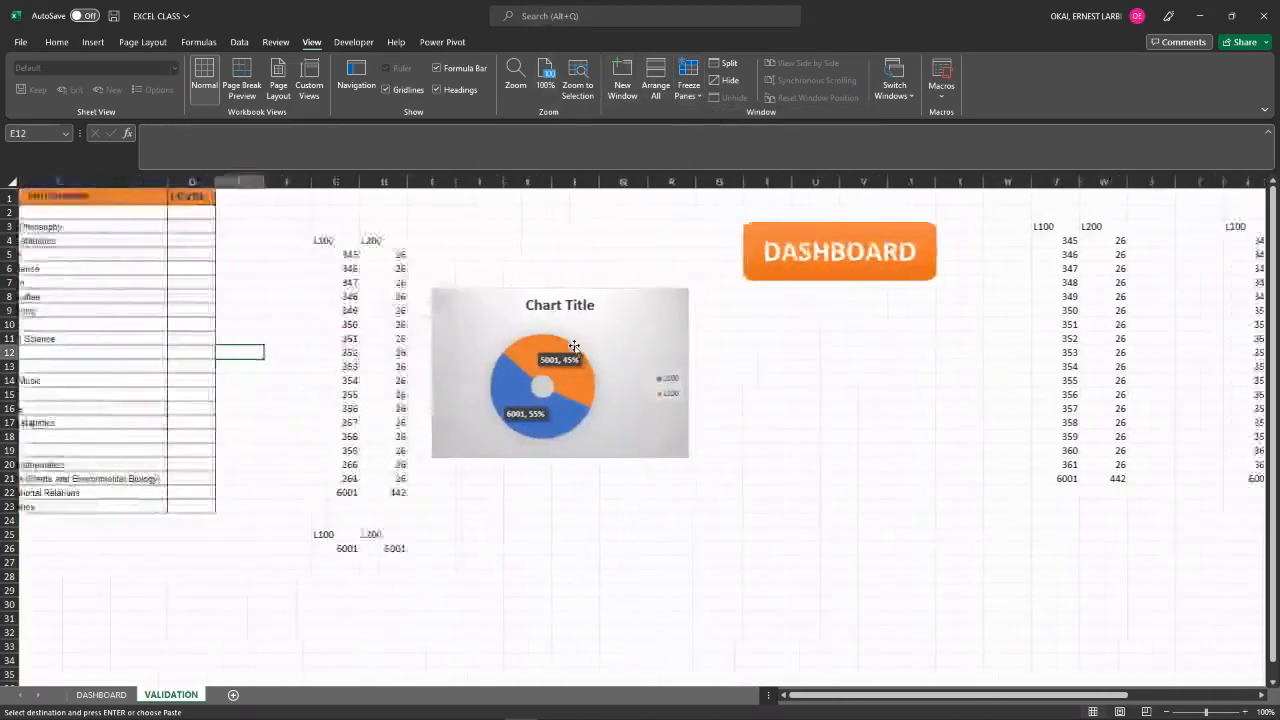
scroll(447, 341, right, 6)
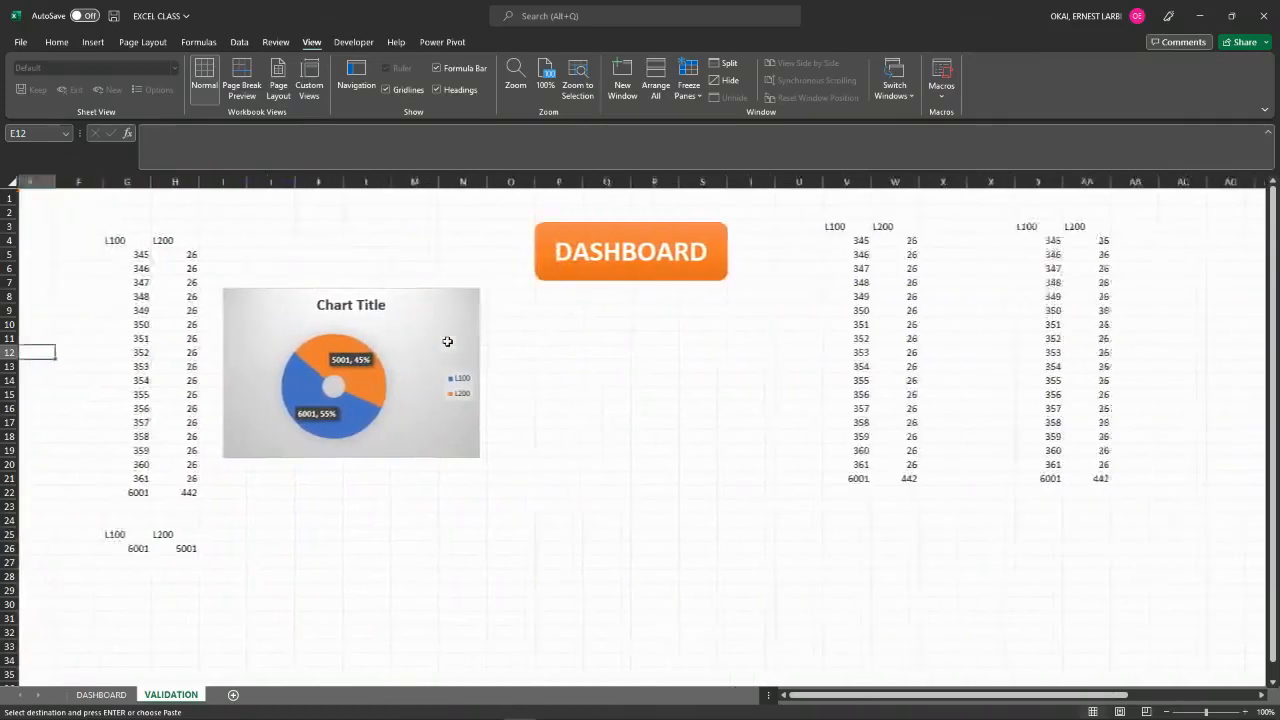
scroll(447, 341, left, 6)
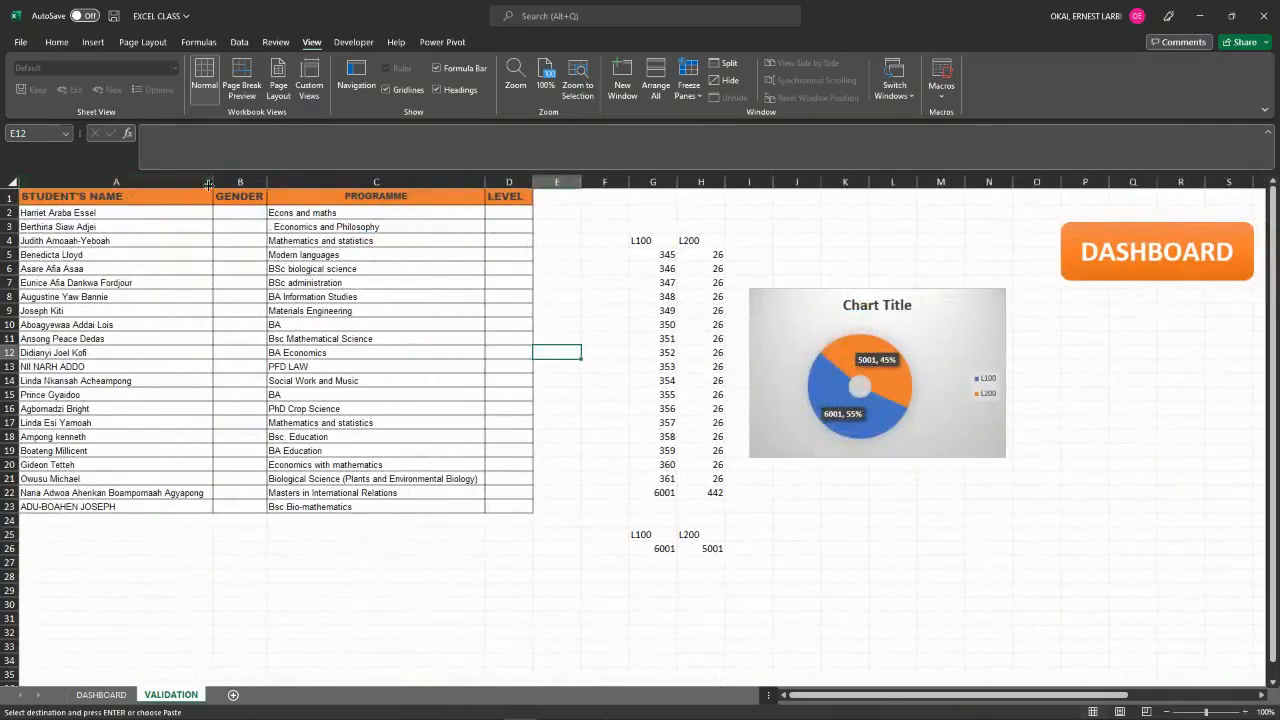
Freeze the panes at column B of the VALIDATION sheet so the STUDENT'S NAME column stays in view.
click(240, 181)
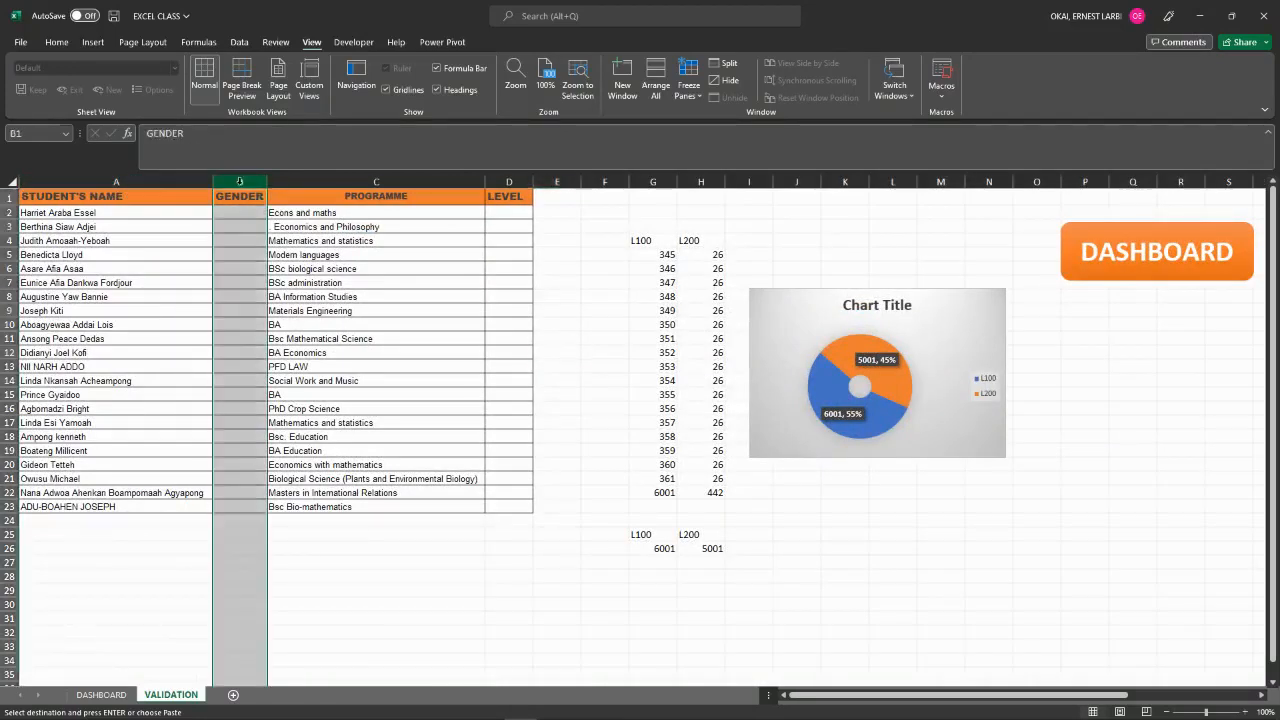
click(573, 356)
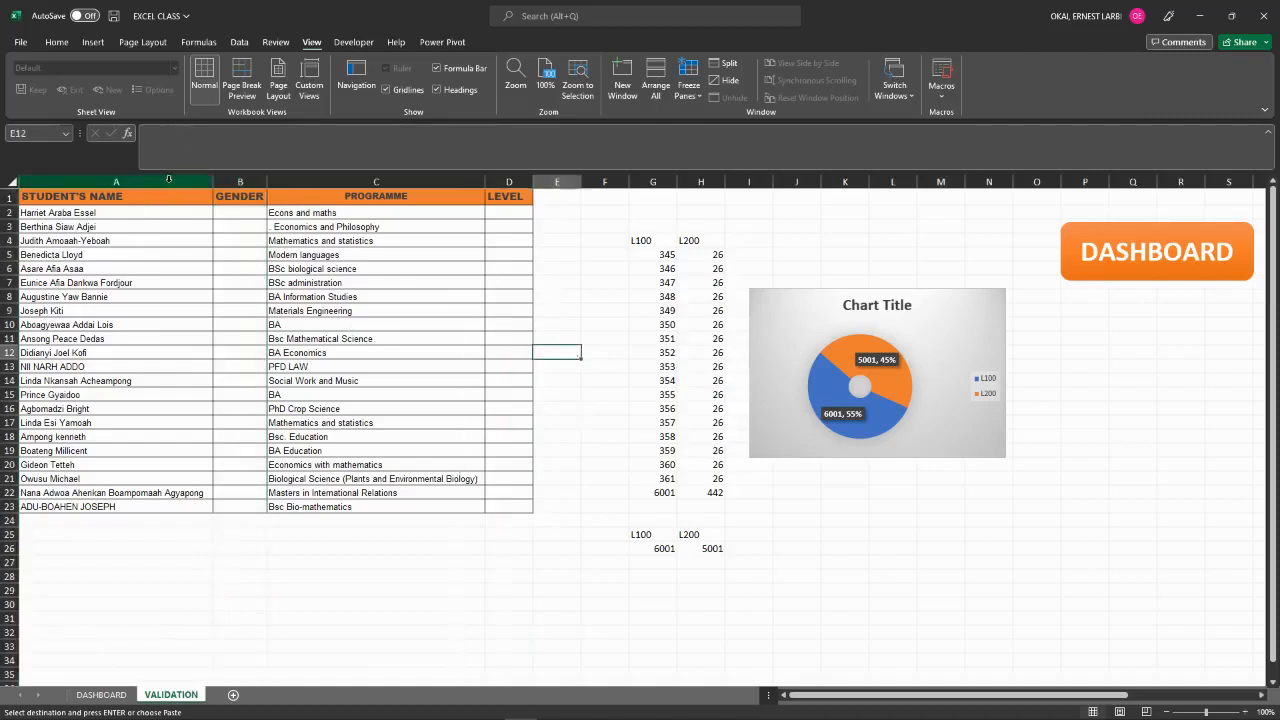
click(250, 180)
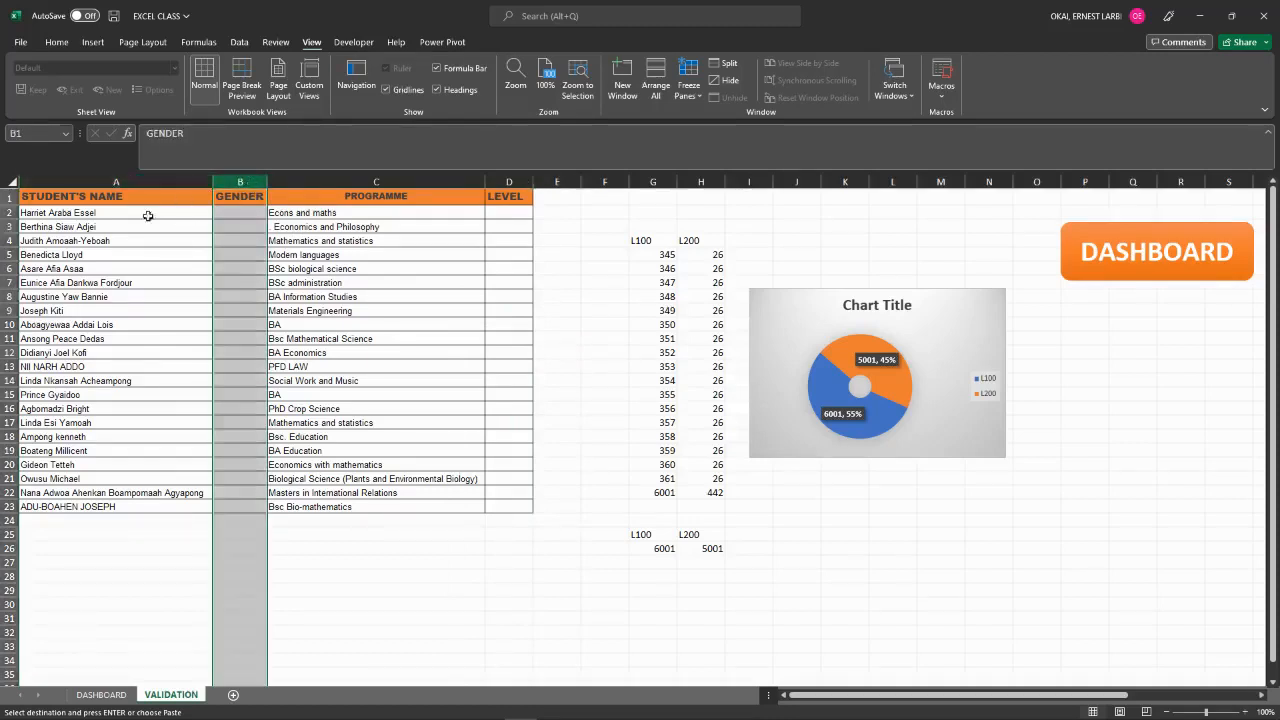
click(376, 181)
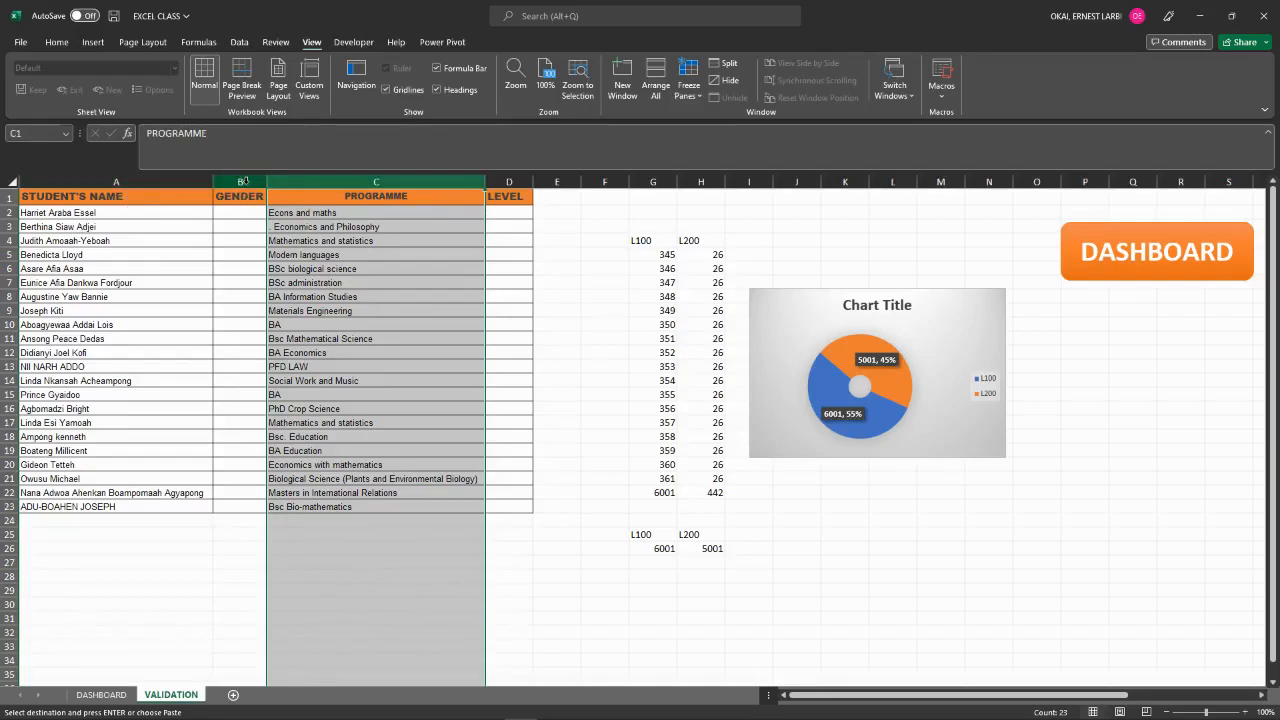
click(243, 181)
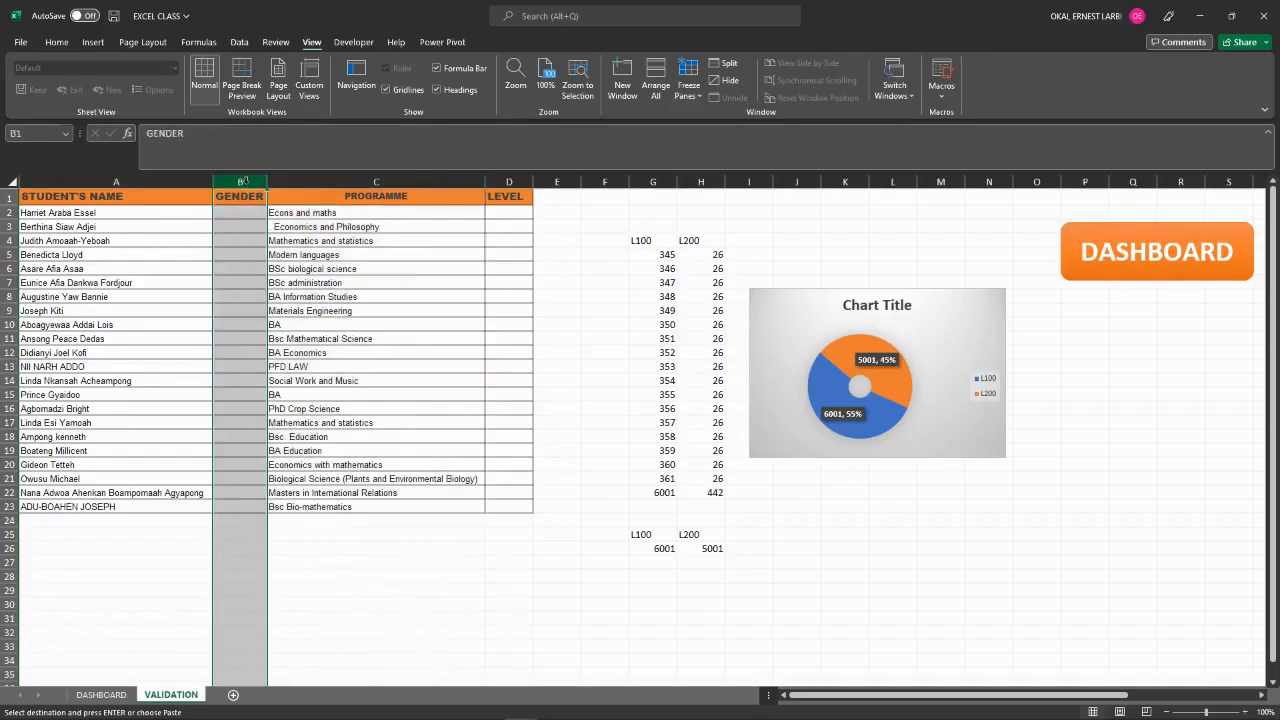
click(93, 42)
click(309, 42)
click(699, 94)
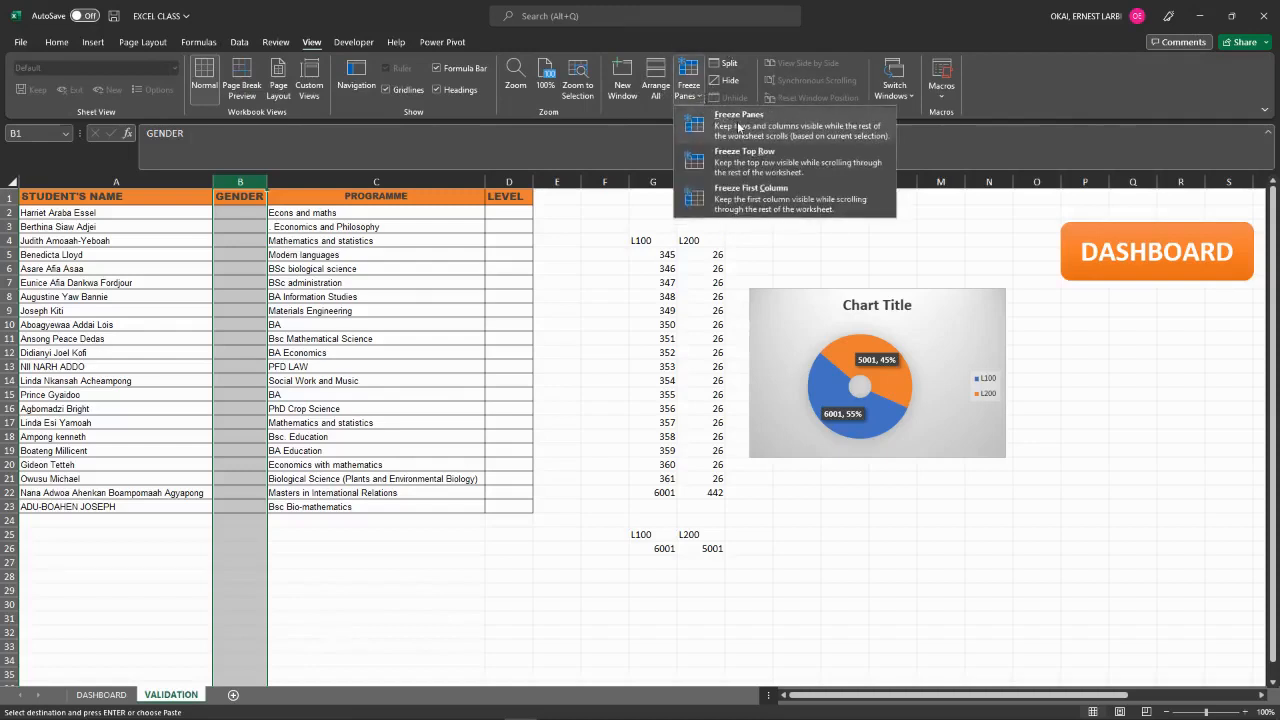
click(739, 127)
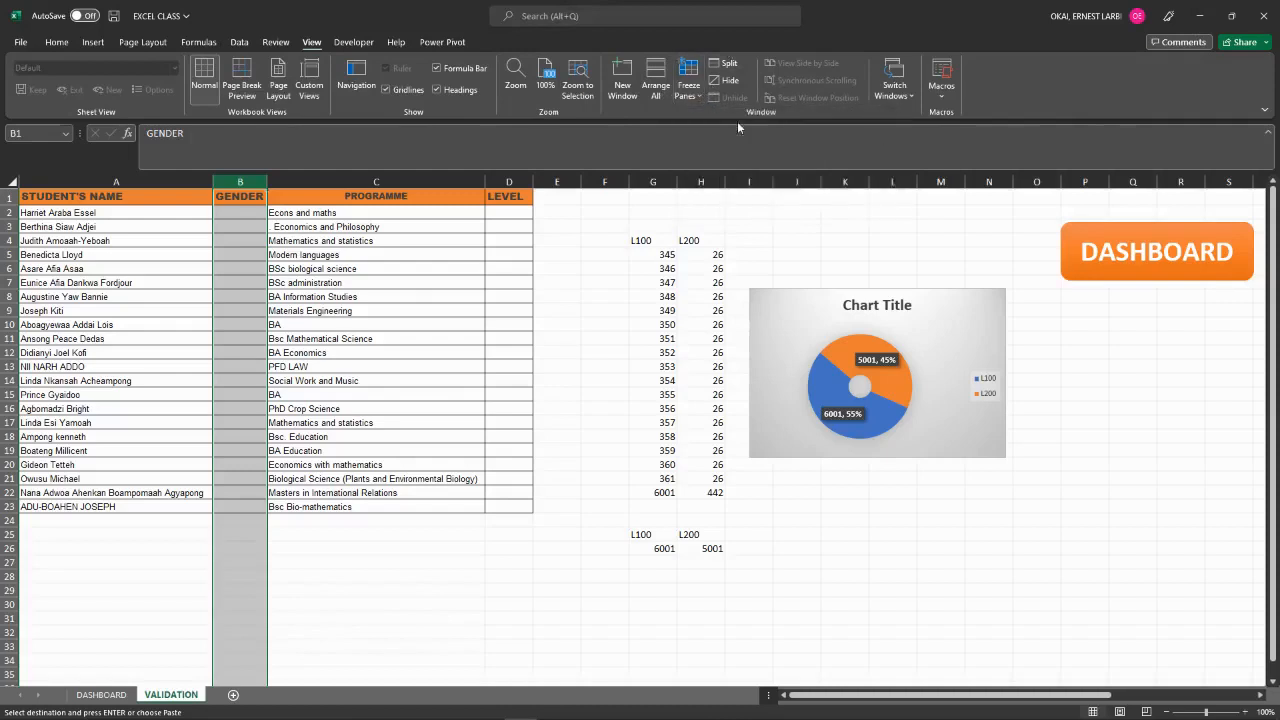
Examine how the frozen STUDENT'S NAME column behaves when viewing the far columns and lower rows of the VALIDATION sheet.
scroll(468, 296, right, 5)
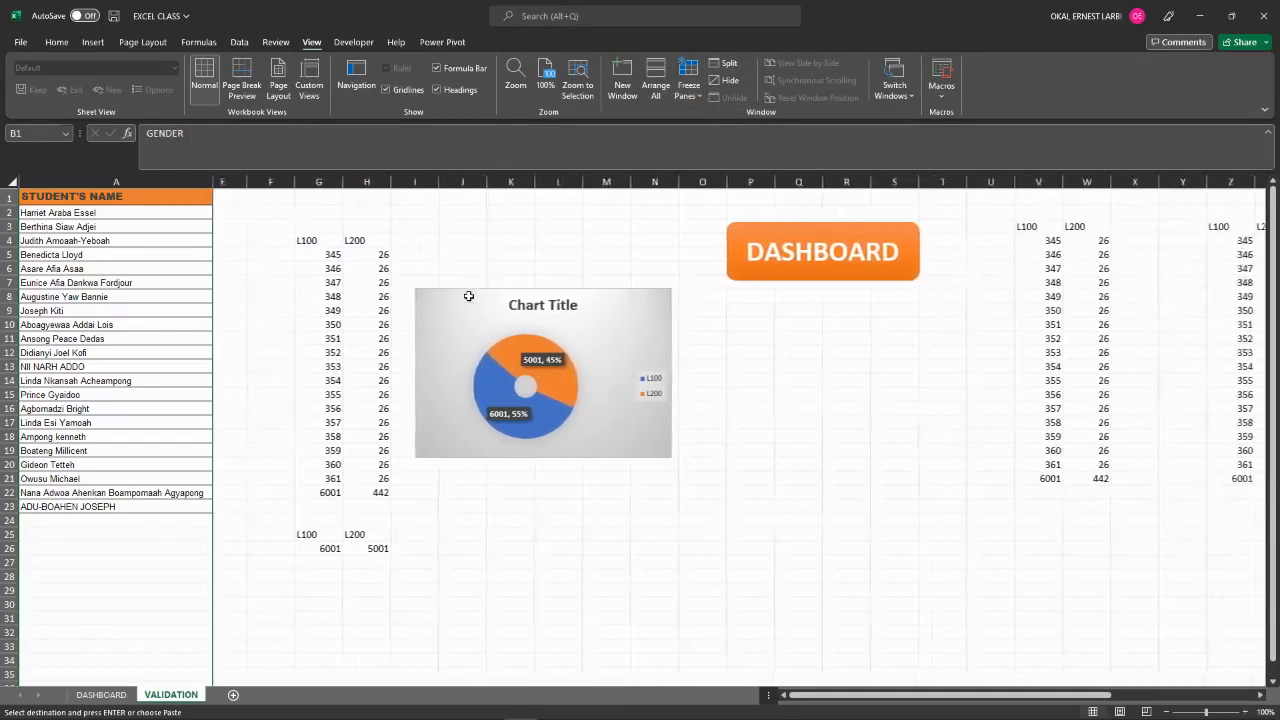
scroll(468, 296, right, 10)
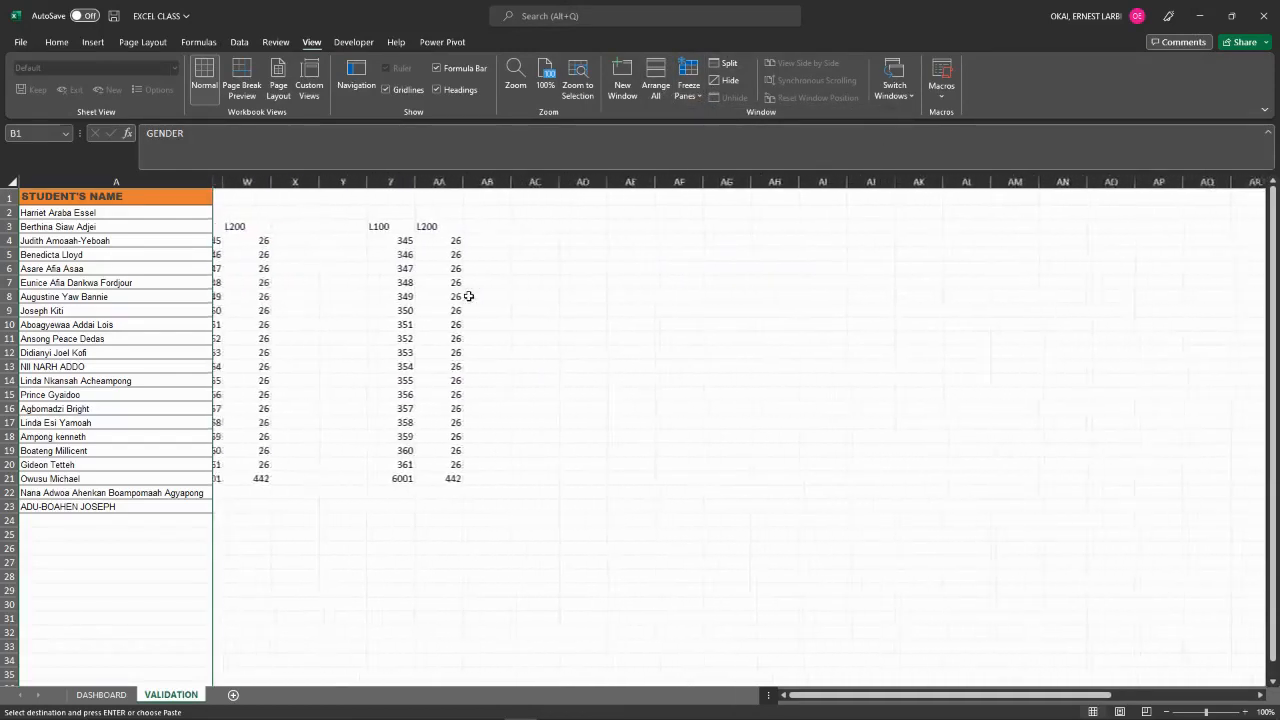
scroll(468, 296, right, 20)
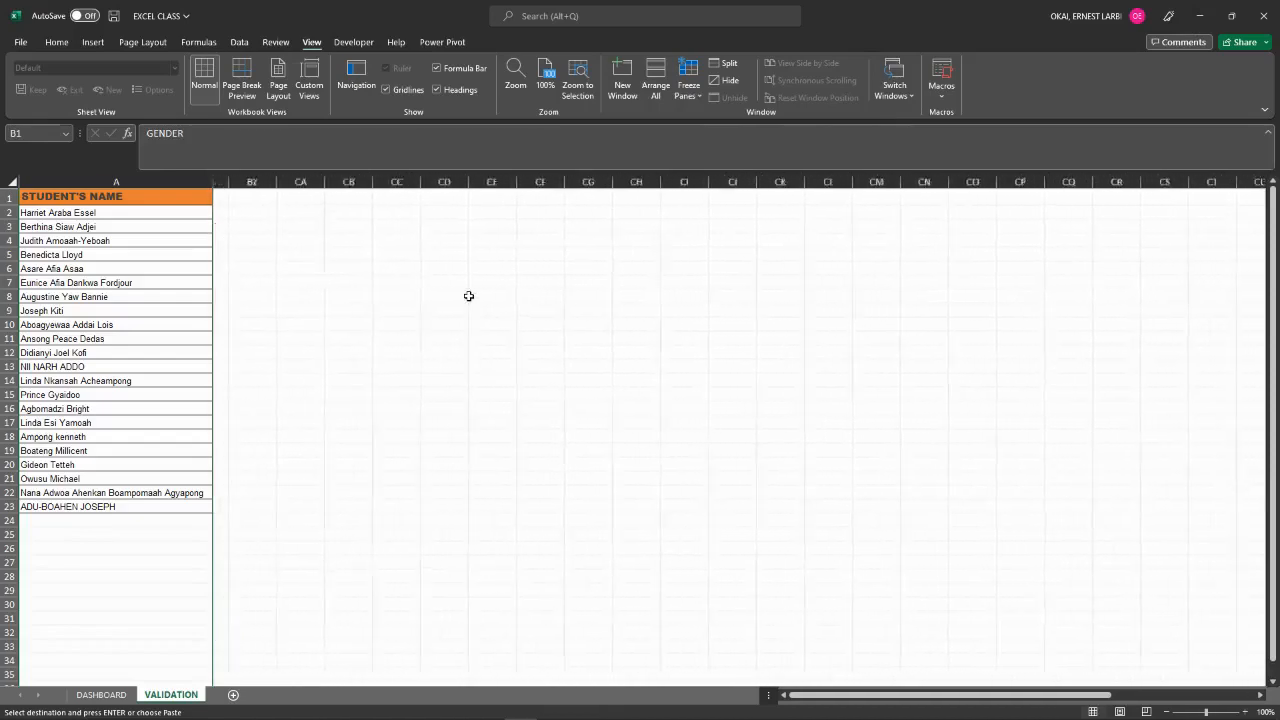
scroll(468, 296, down, 1)
scroll(468, 296, left, 20)
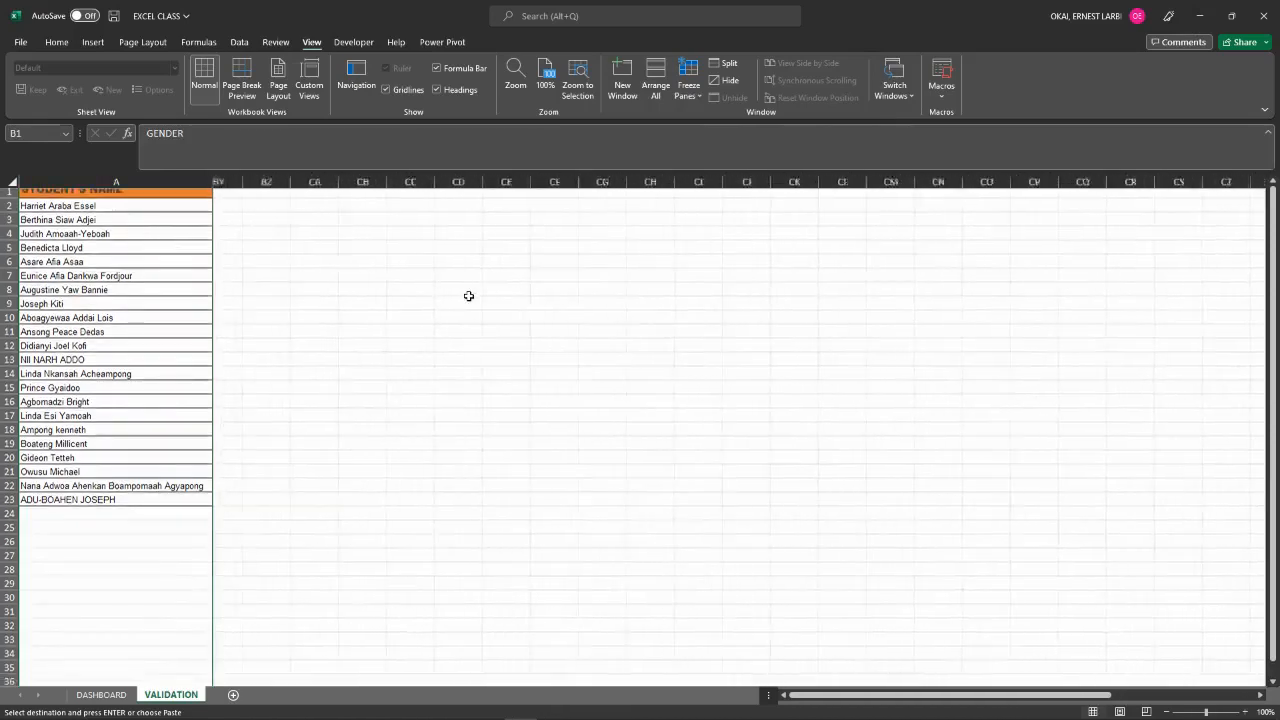
scroll(468, 296, left, 15)
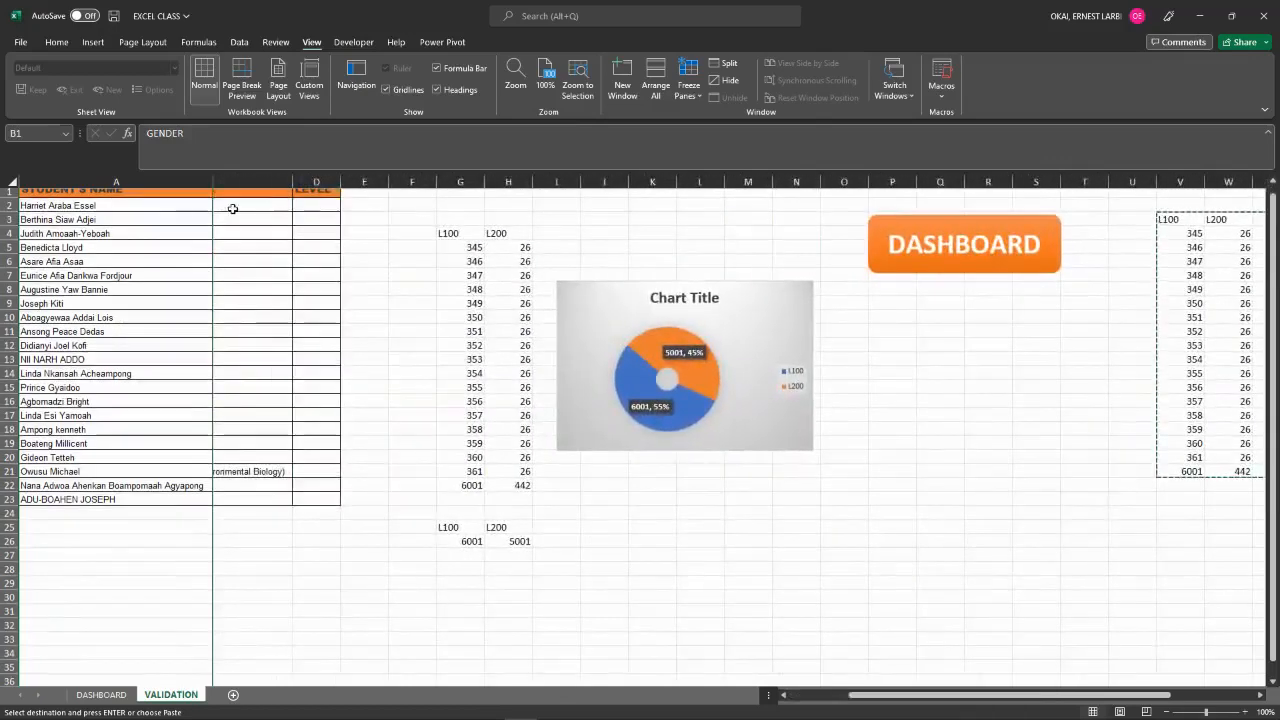
Enter the sample text BVV in cell E2, beside the LEVEL column, and view the far columns of the sheet.
click(232, 209)
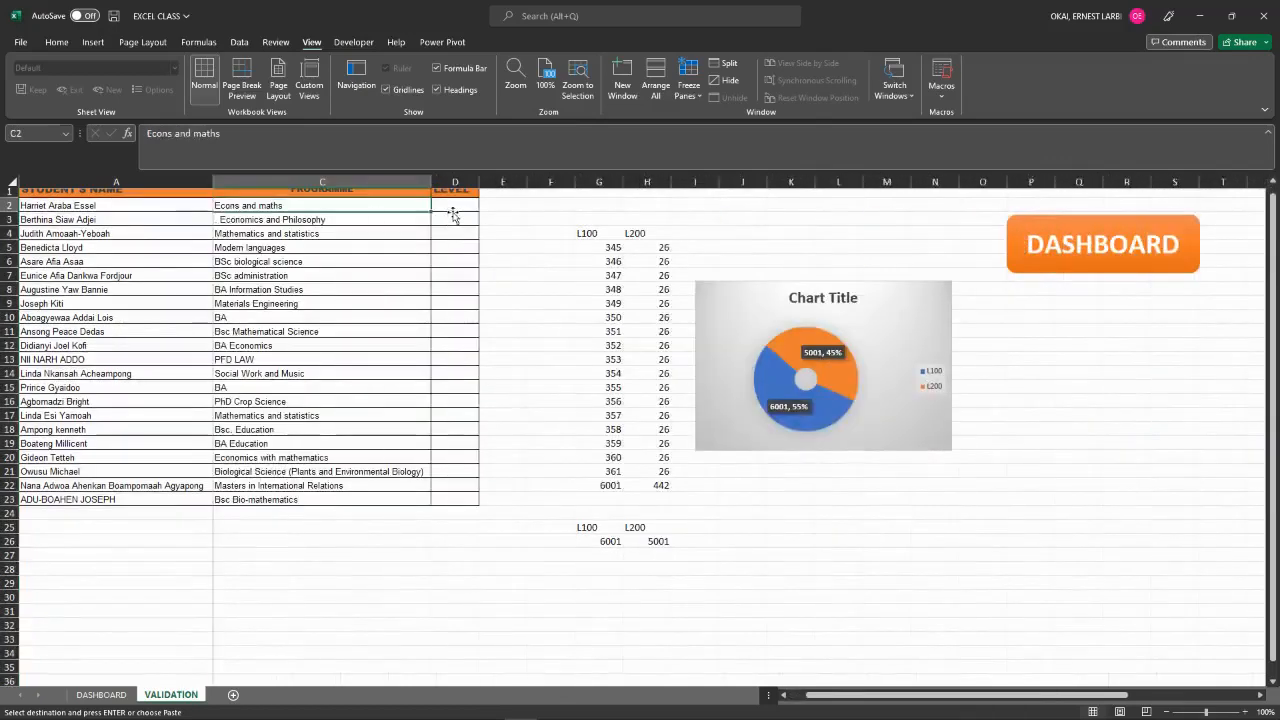
click(499, 203)
text(BVV)
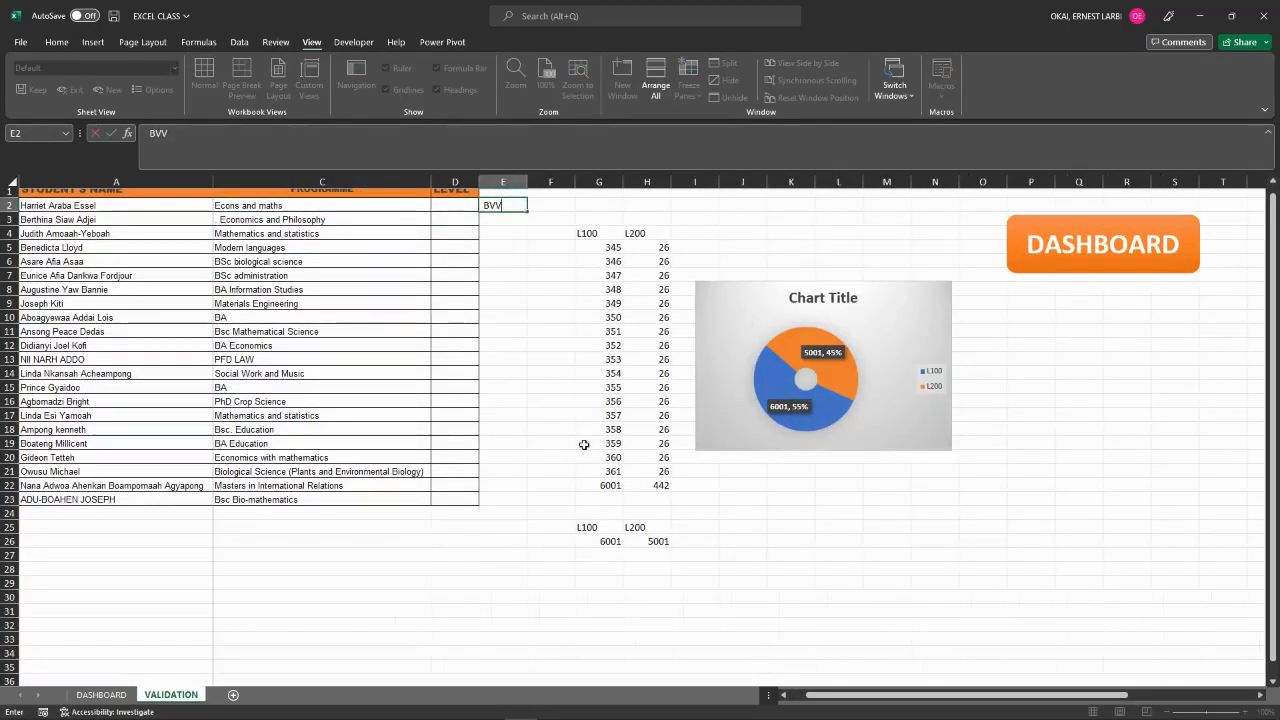
scroll(584, 444, right, 10)
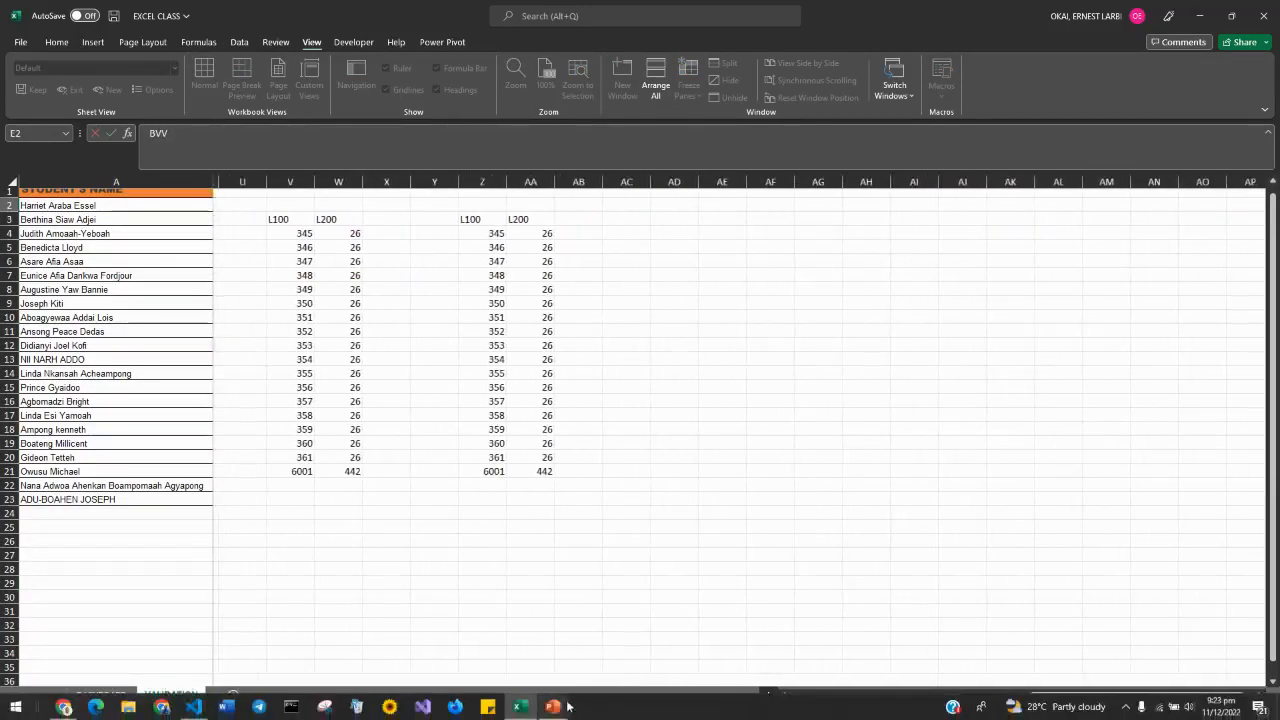
Review the course outline slide in PowerPoint and return to the Excel workbook.
mouse_move(560, 710)
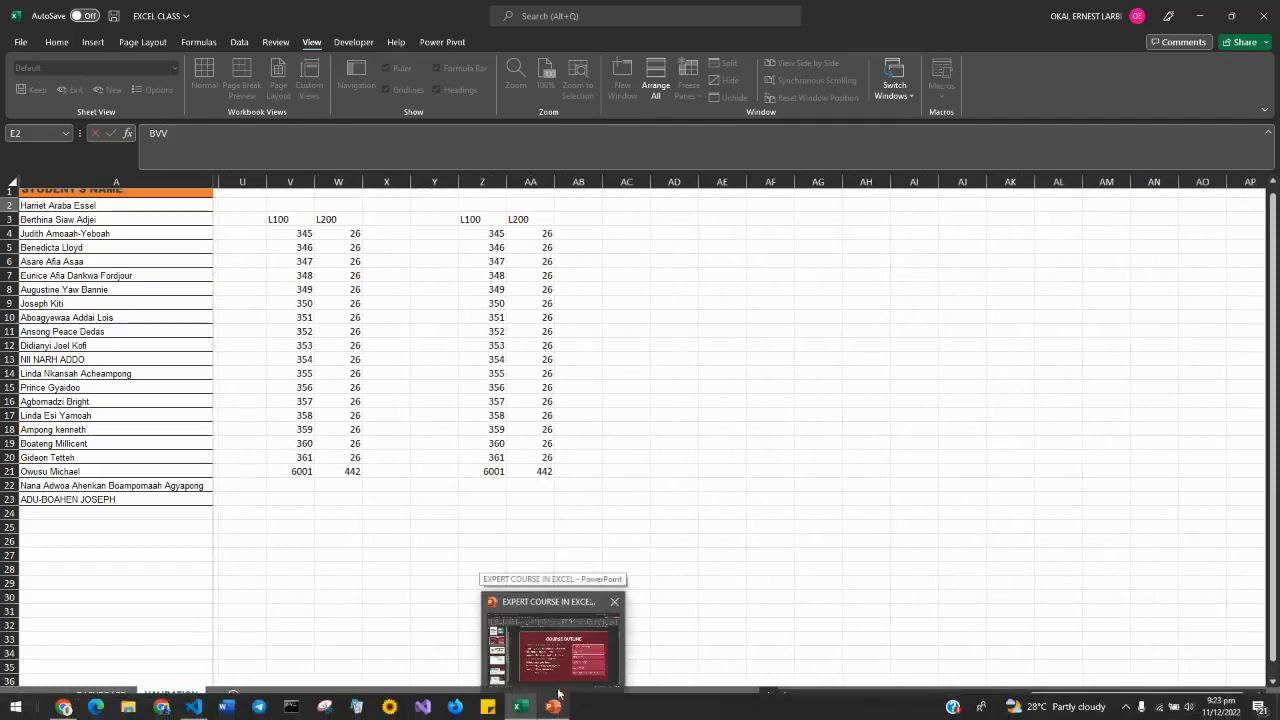
click(558, 671)
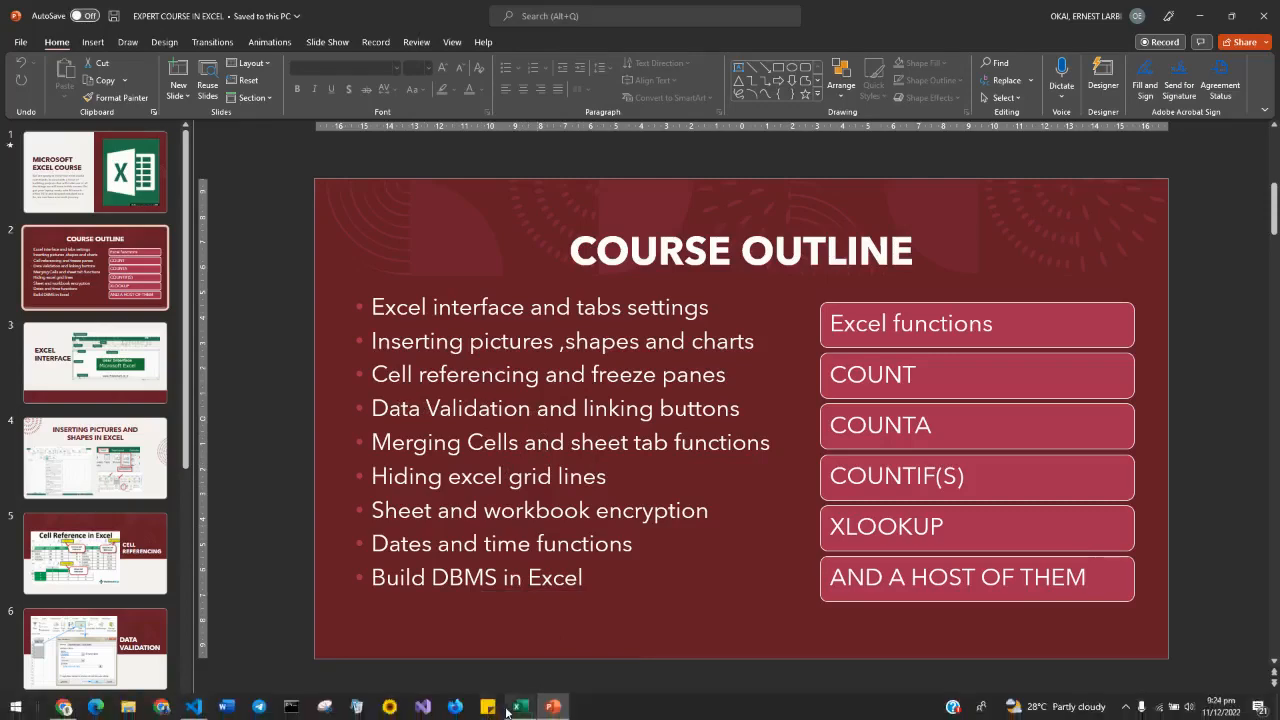
click(508, 710)
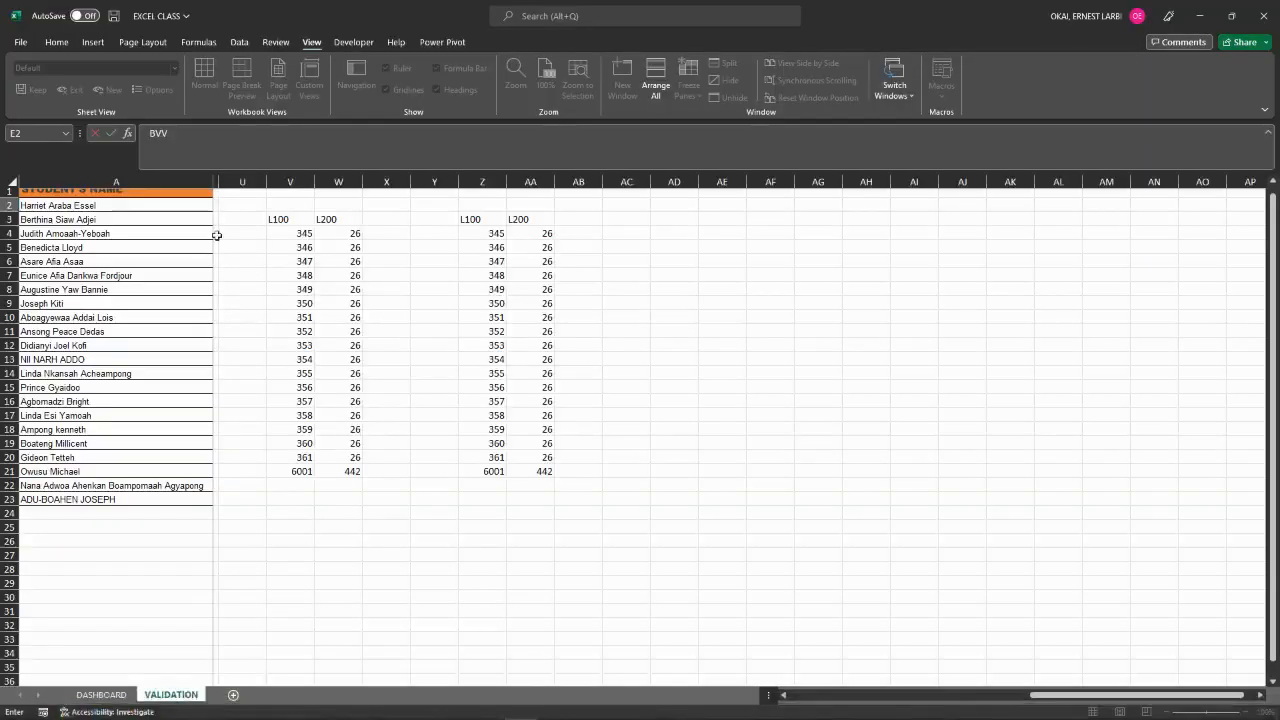
Unfreeze the panes on the VALIDATION sheet so all rows and columns move freely.
scroll(220, 237, left, 6)
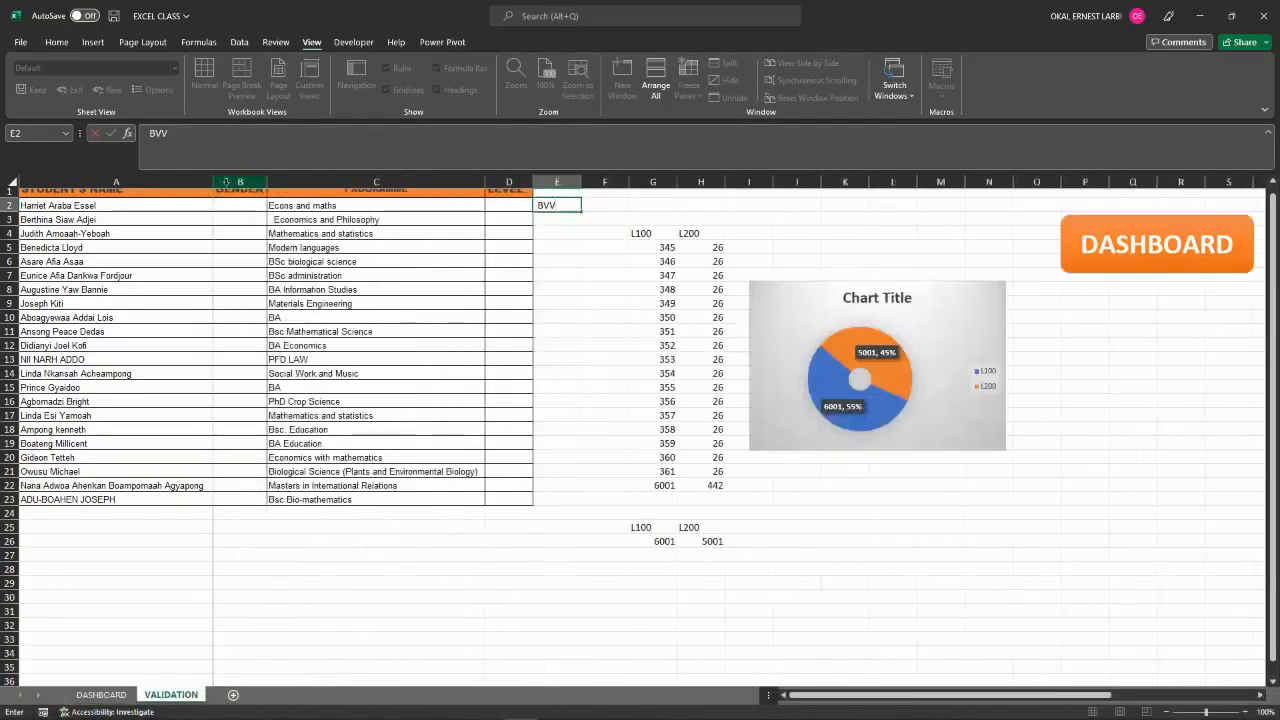
click(241, 181)
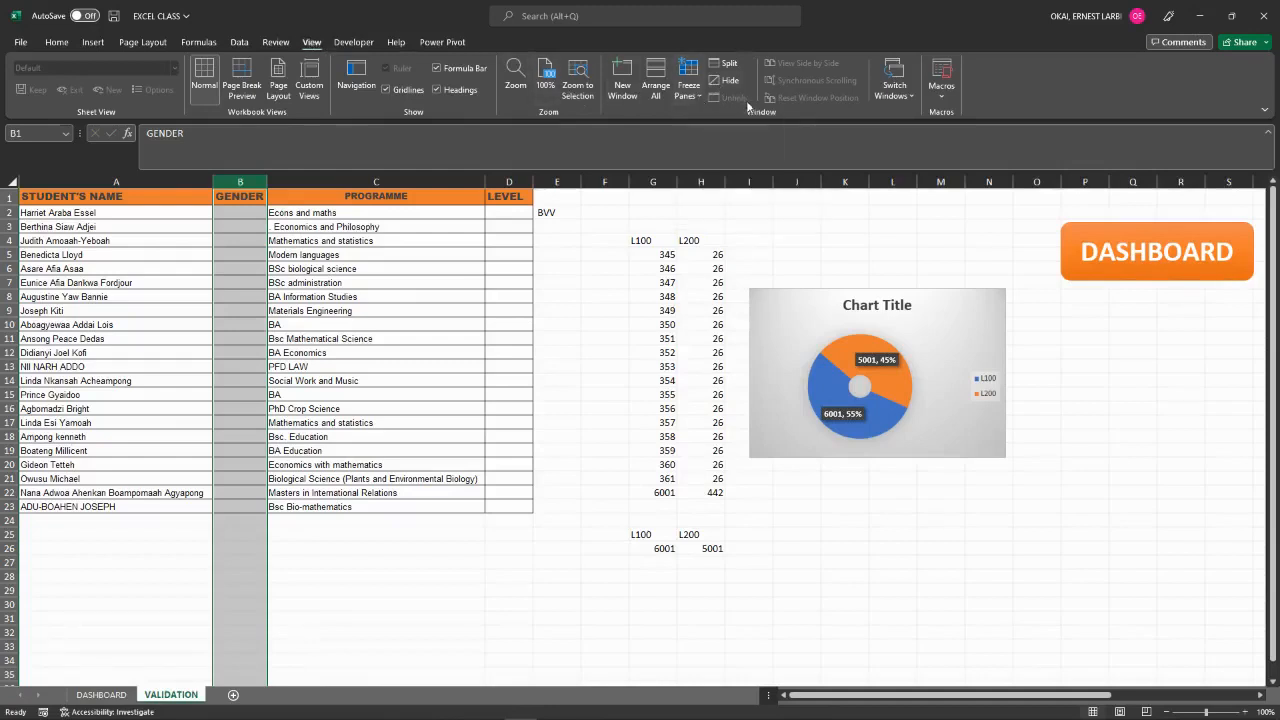
click(695, 93)
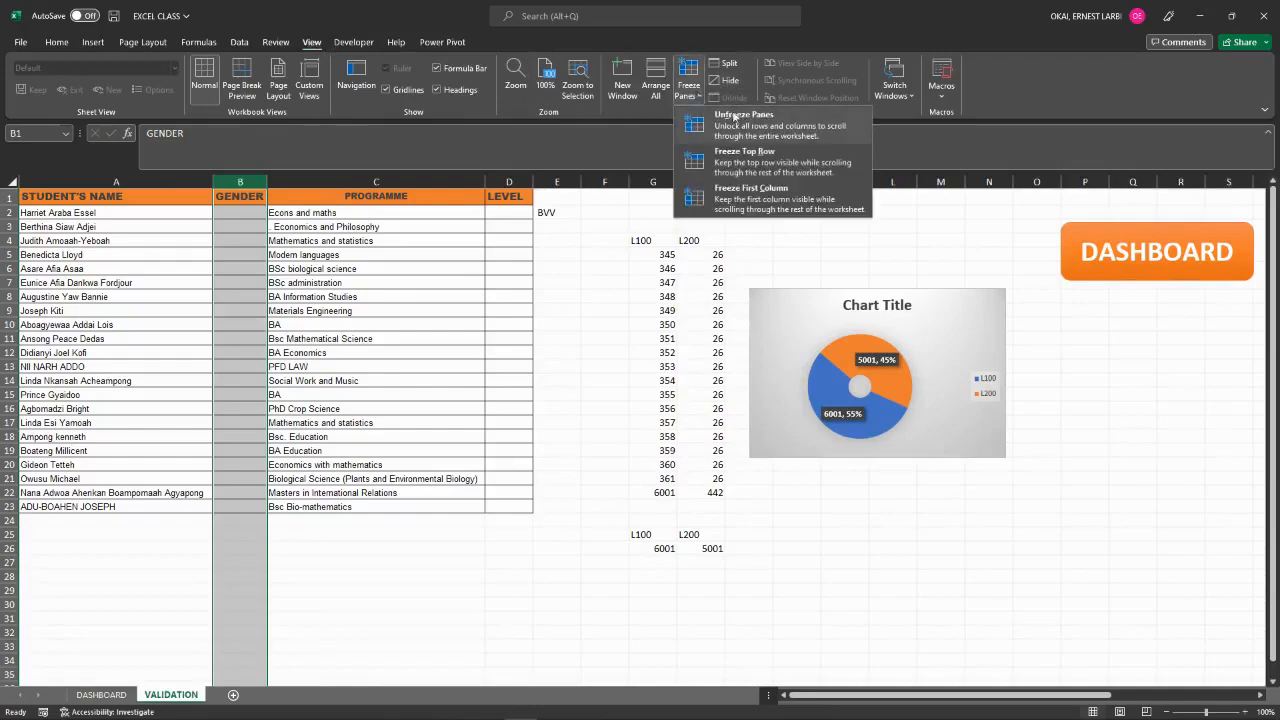
click(771, 125)
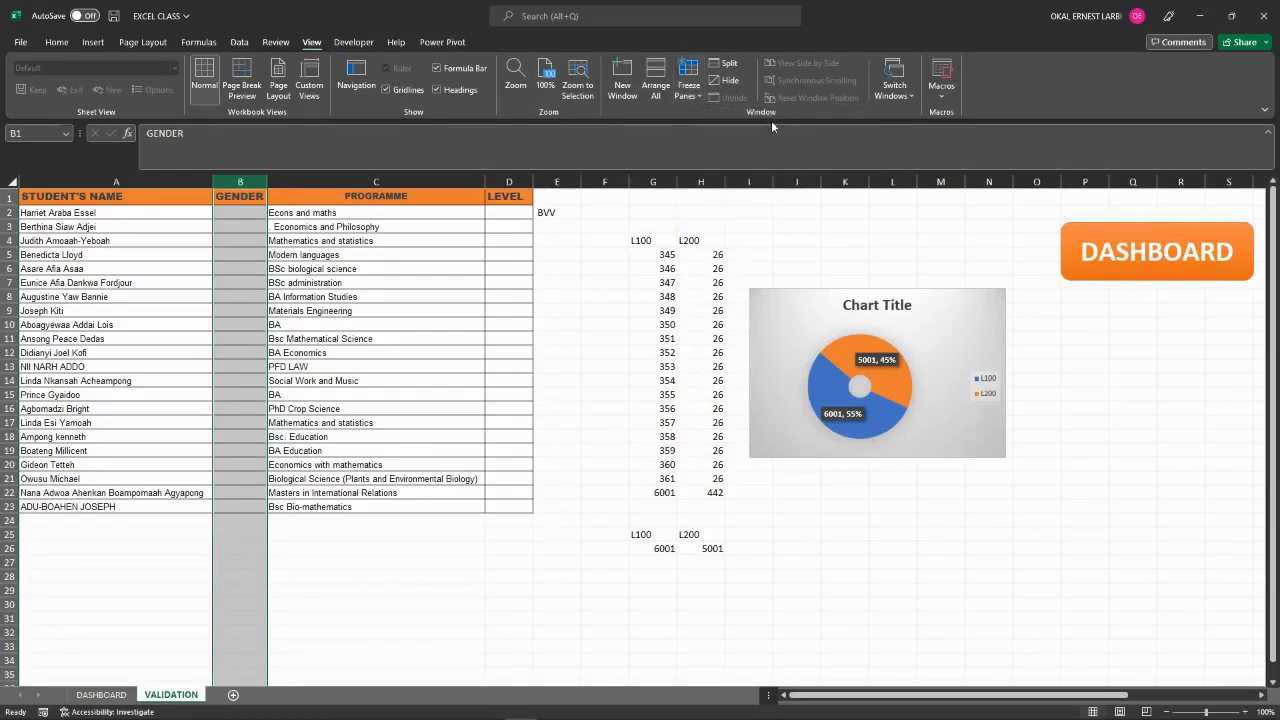
click(459, 390)
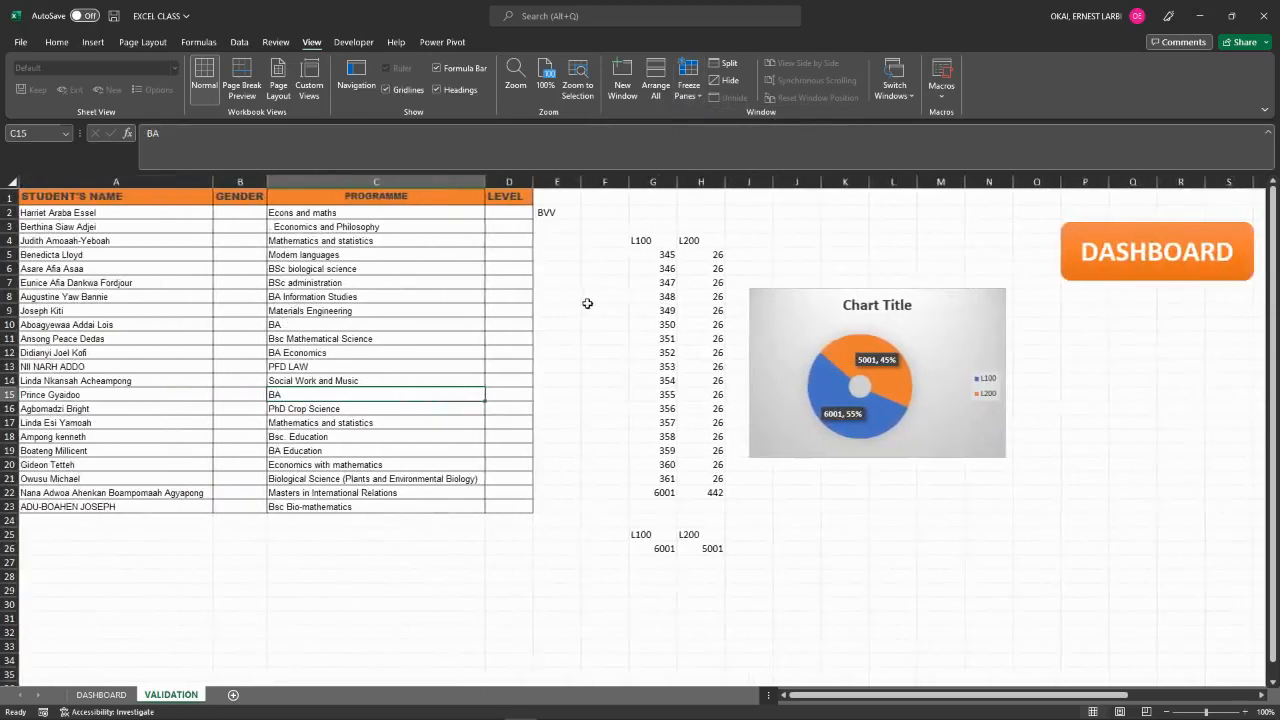
click(240, 181)
click(250, 213)
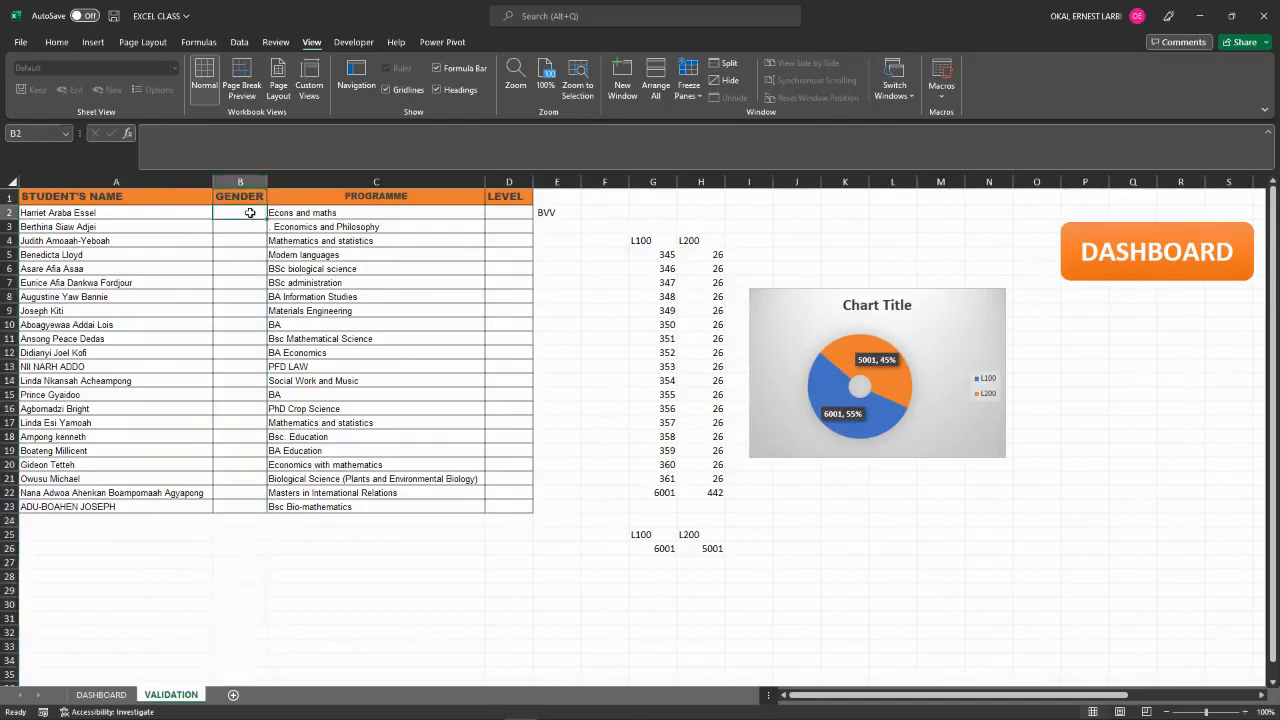
click(326, 227)
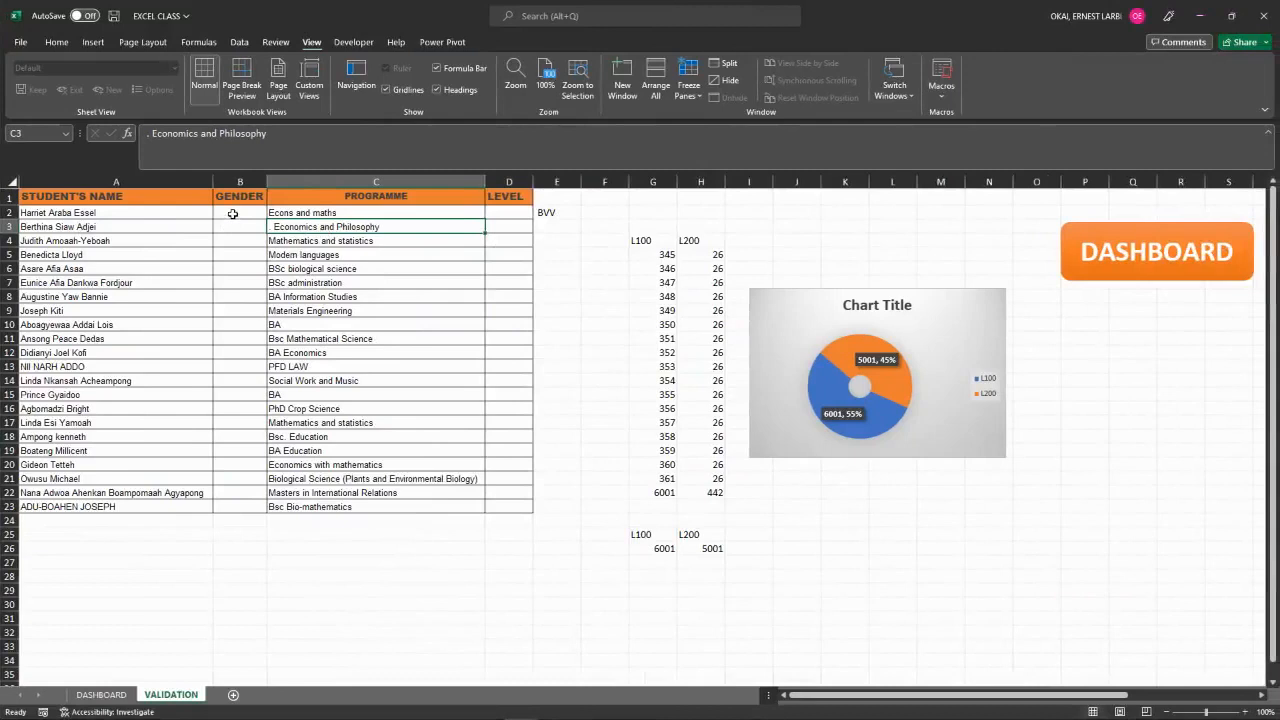
click(232, 214)
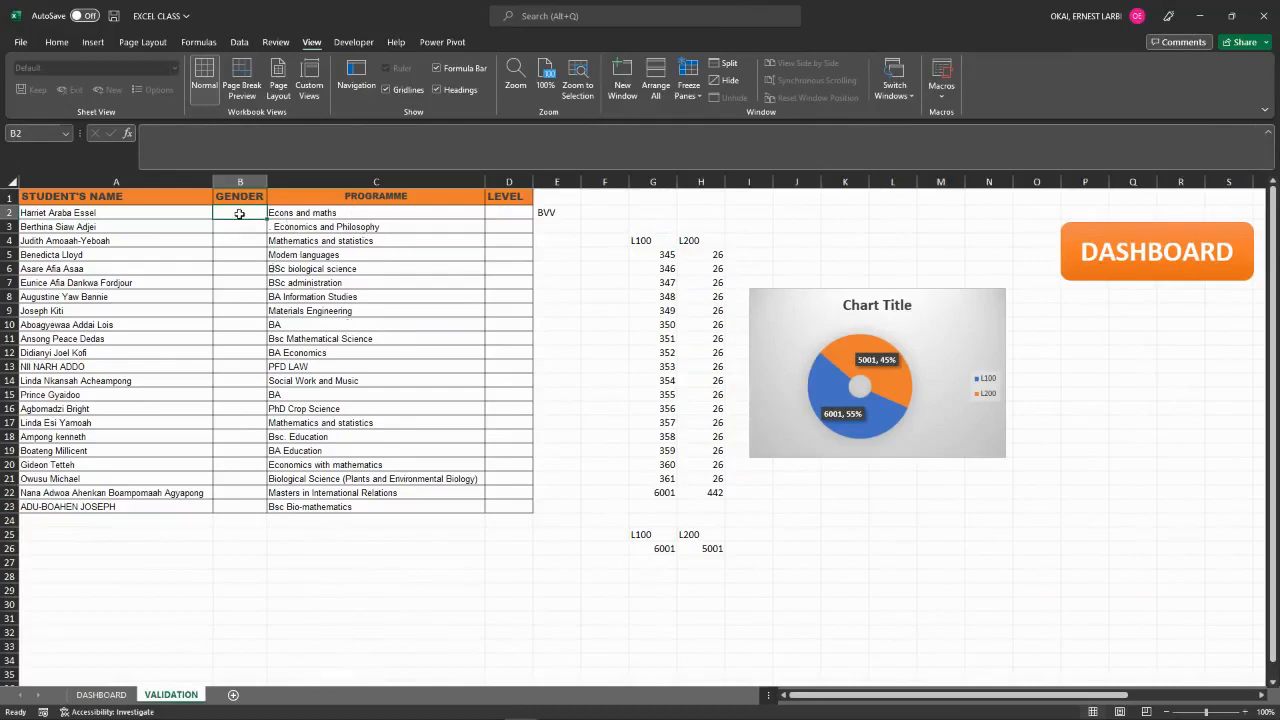
drag(239, 213, 243, 349)
click(243, 349)
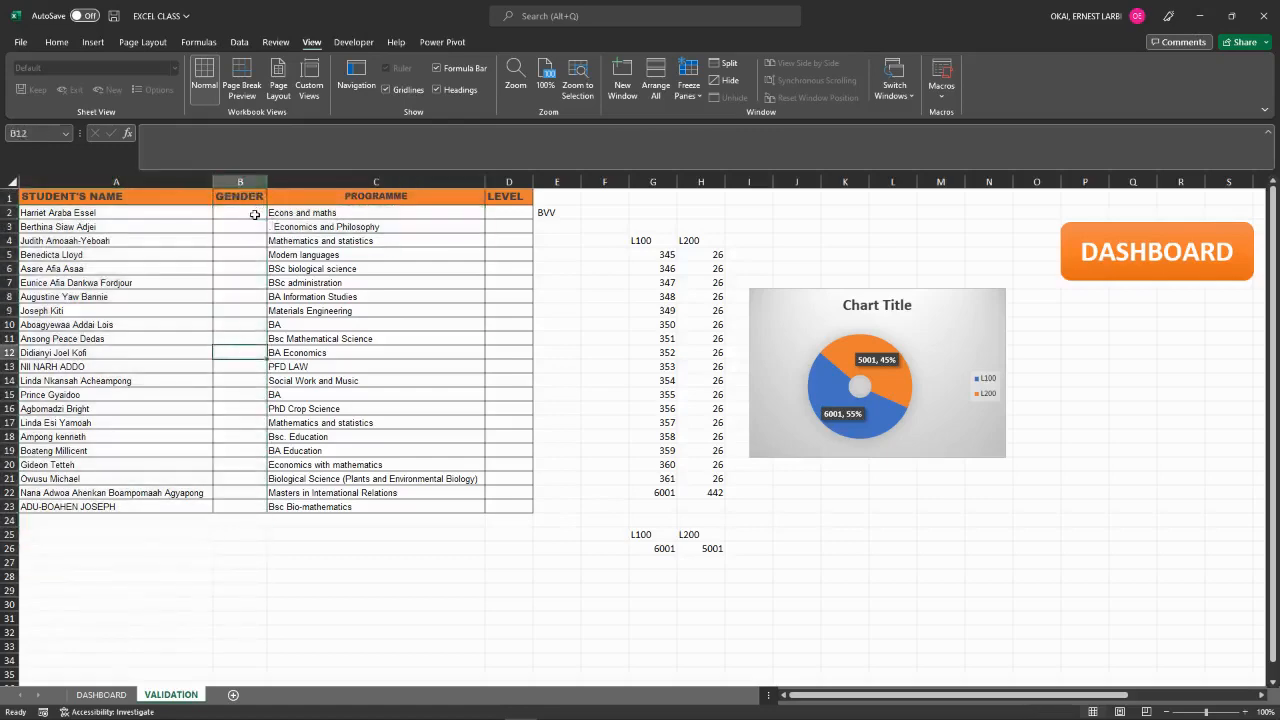
Open the data validation settings for the empty GENDER cells B2:B23.
scroll(255, 215, up, 1)
drag(255, 213, 251, 506)
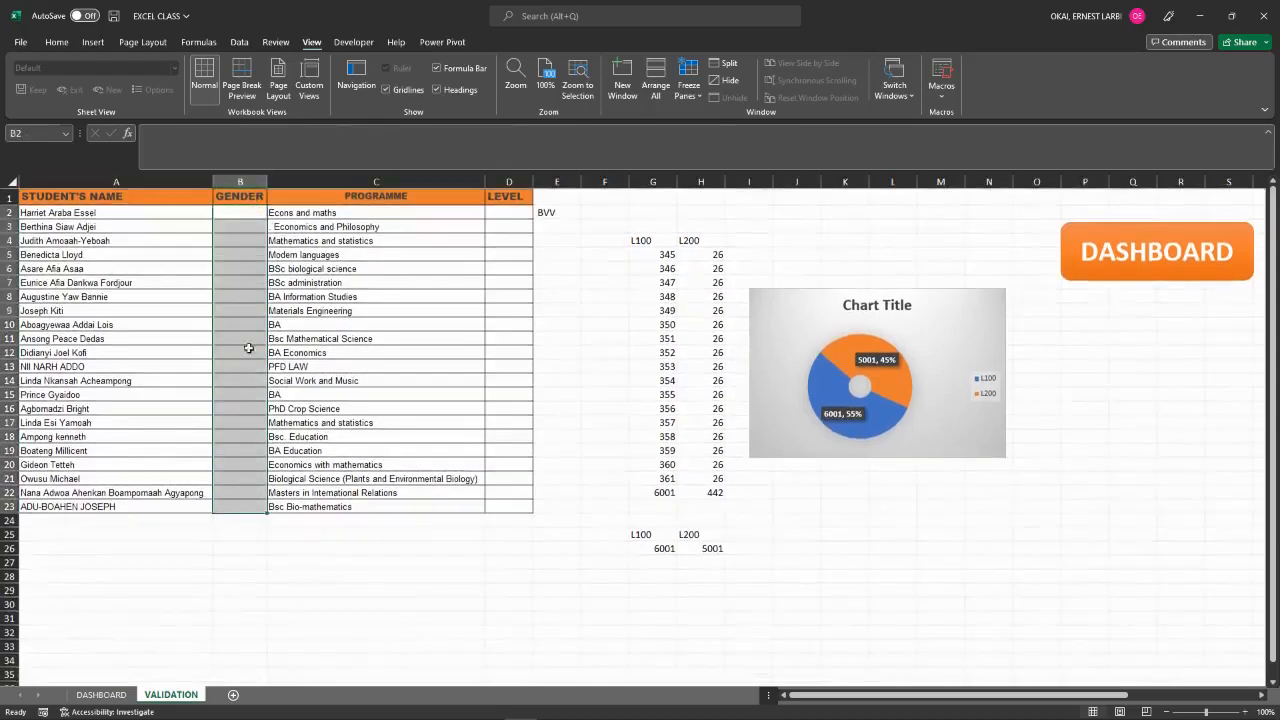
click(239, 42)
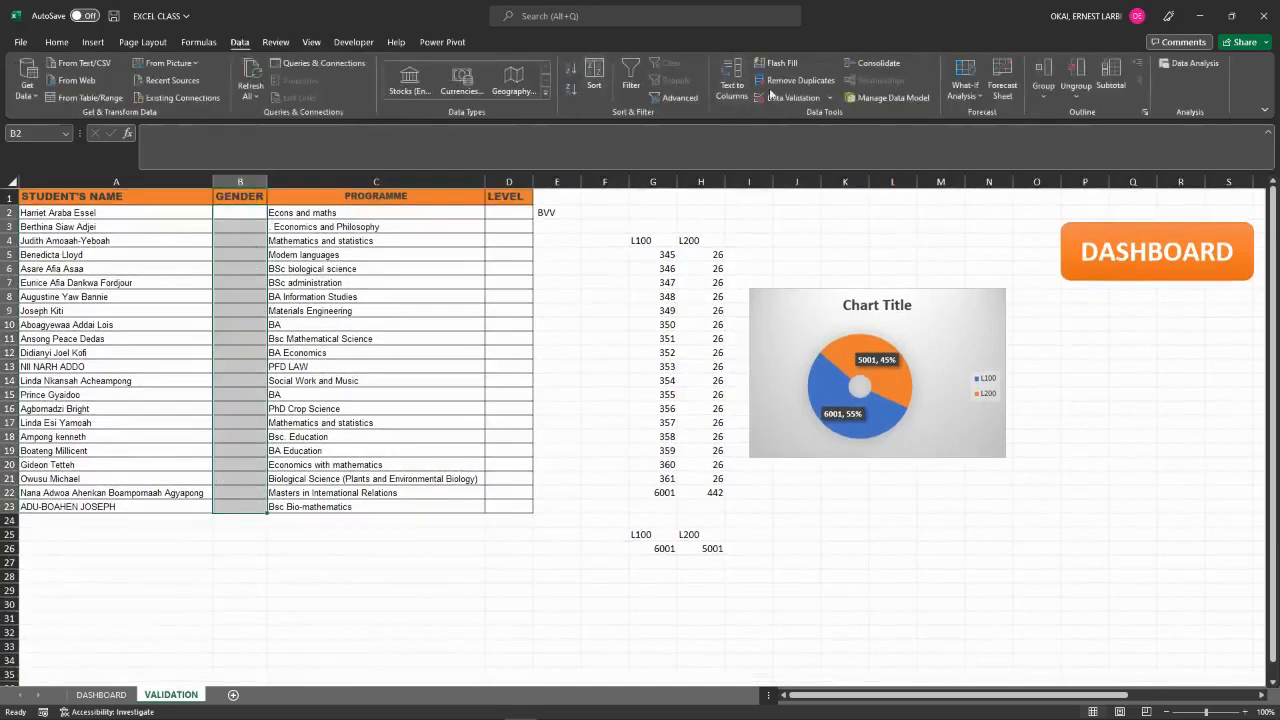
click(831, 98)
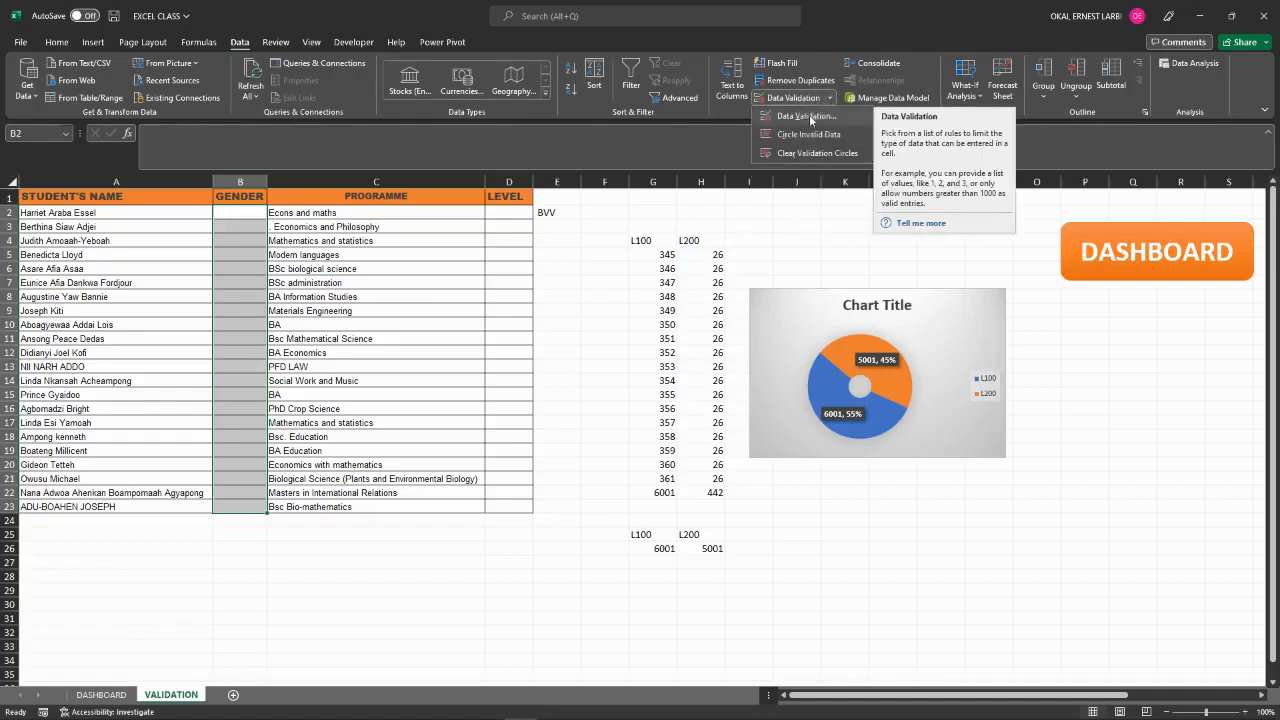
click(809, 114)
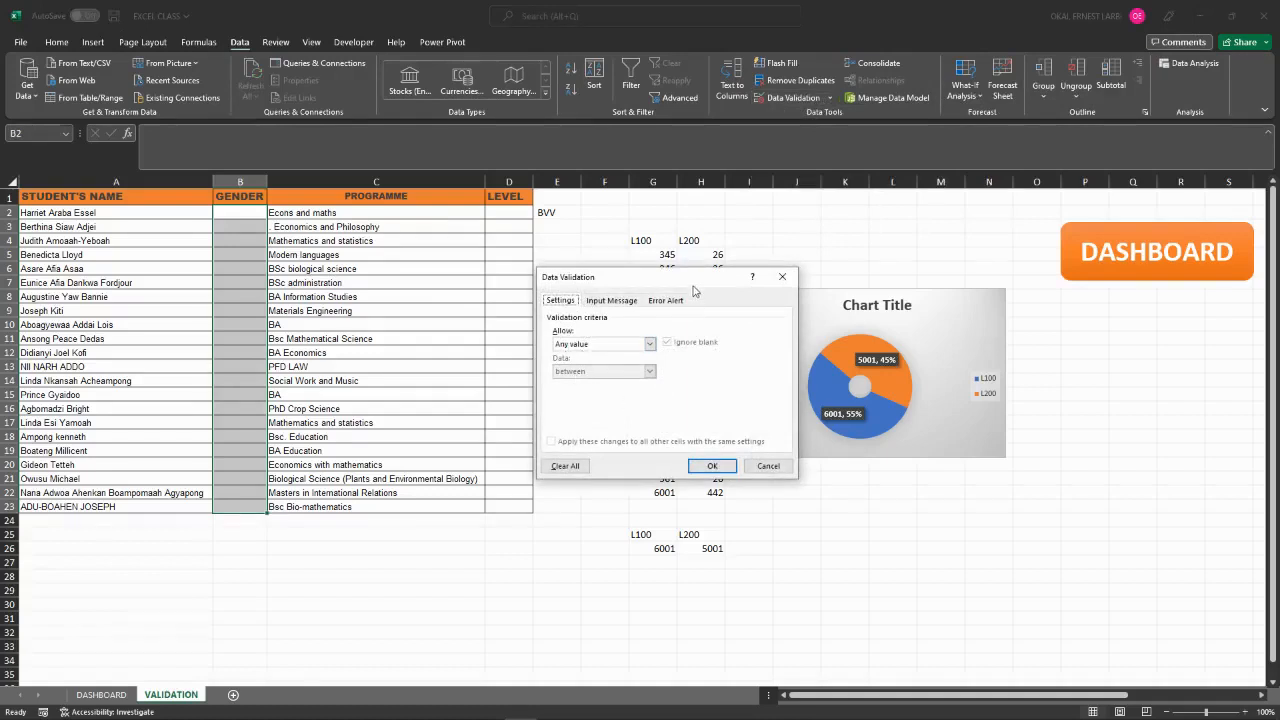
drag(694, 283, 735, 235)
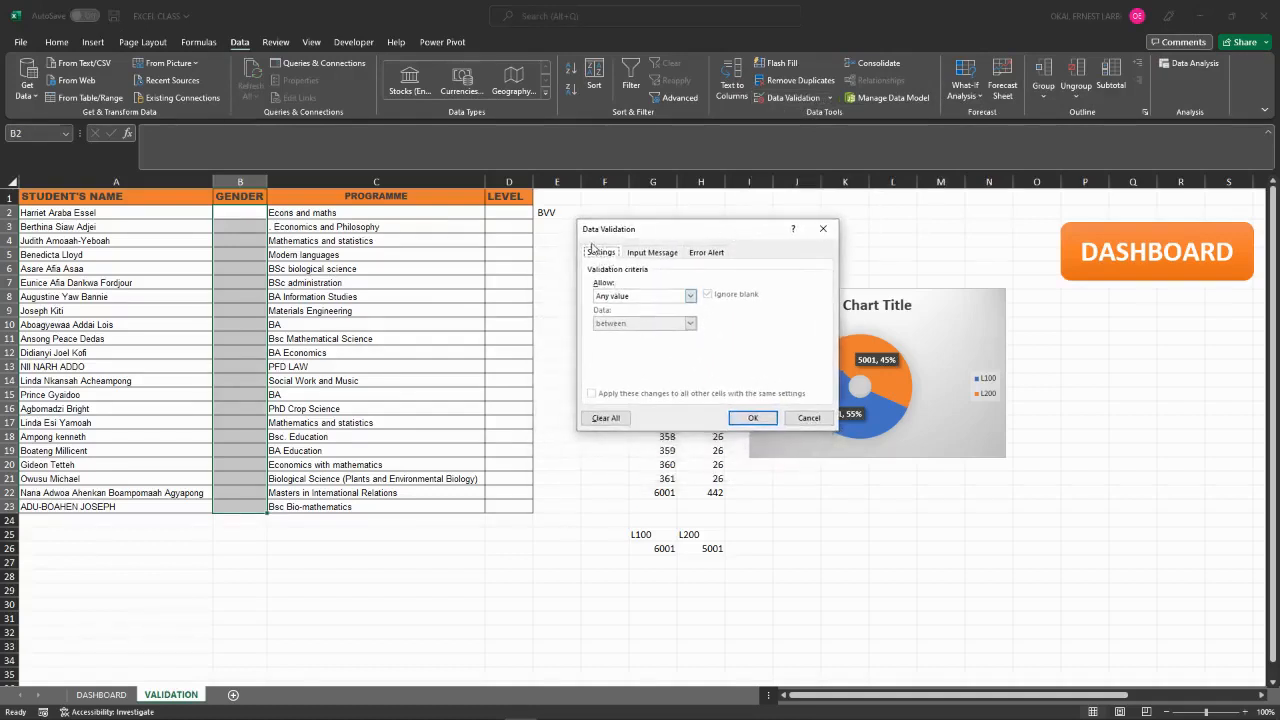
Try to restrict the selected gender cells B2:B23 to a list with the source "=Male, Female".
click(690, 297)
click(630, 309)
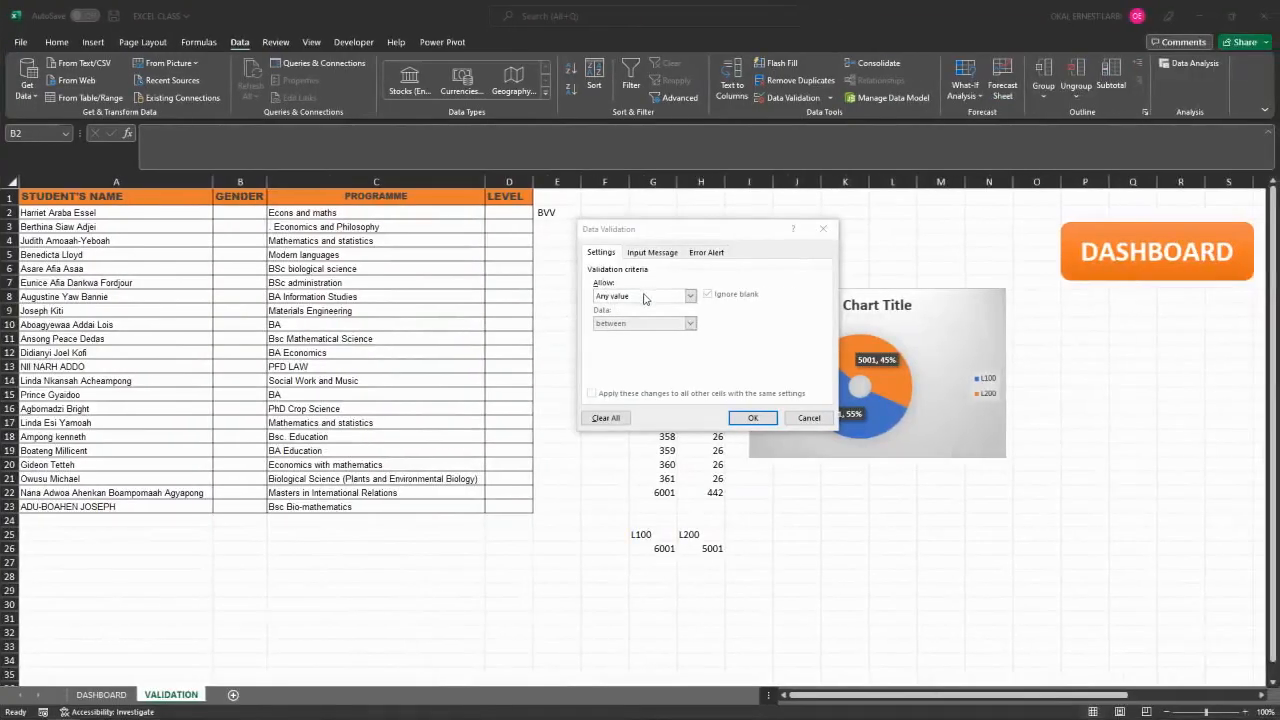
click(644, 297)
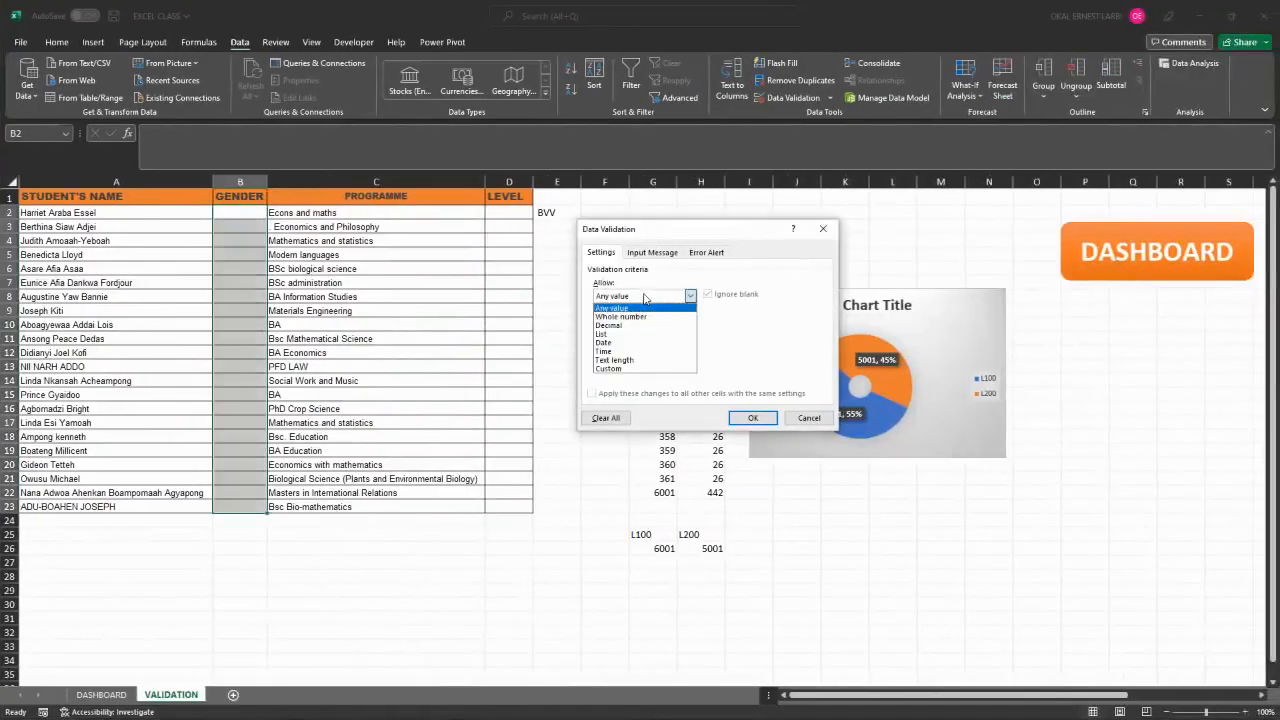
click(602, 334)
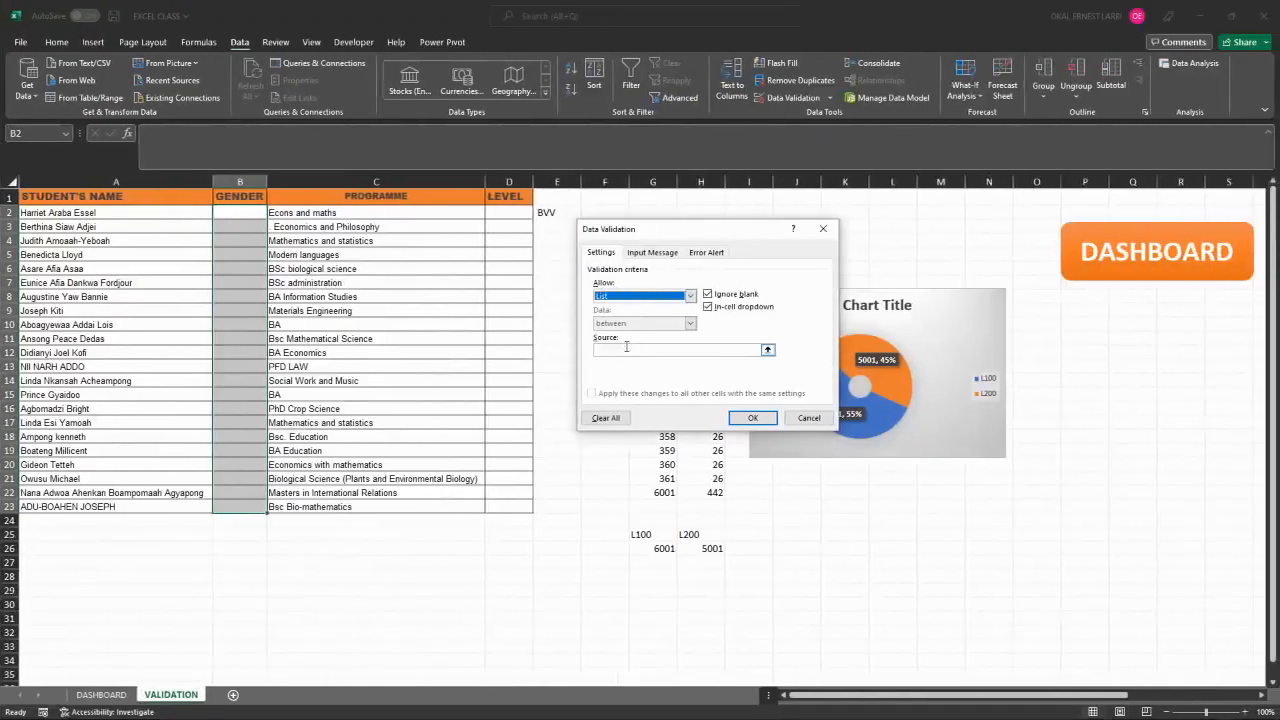
click(628, 347)
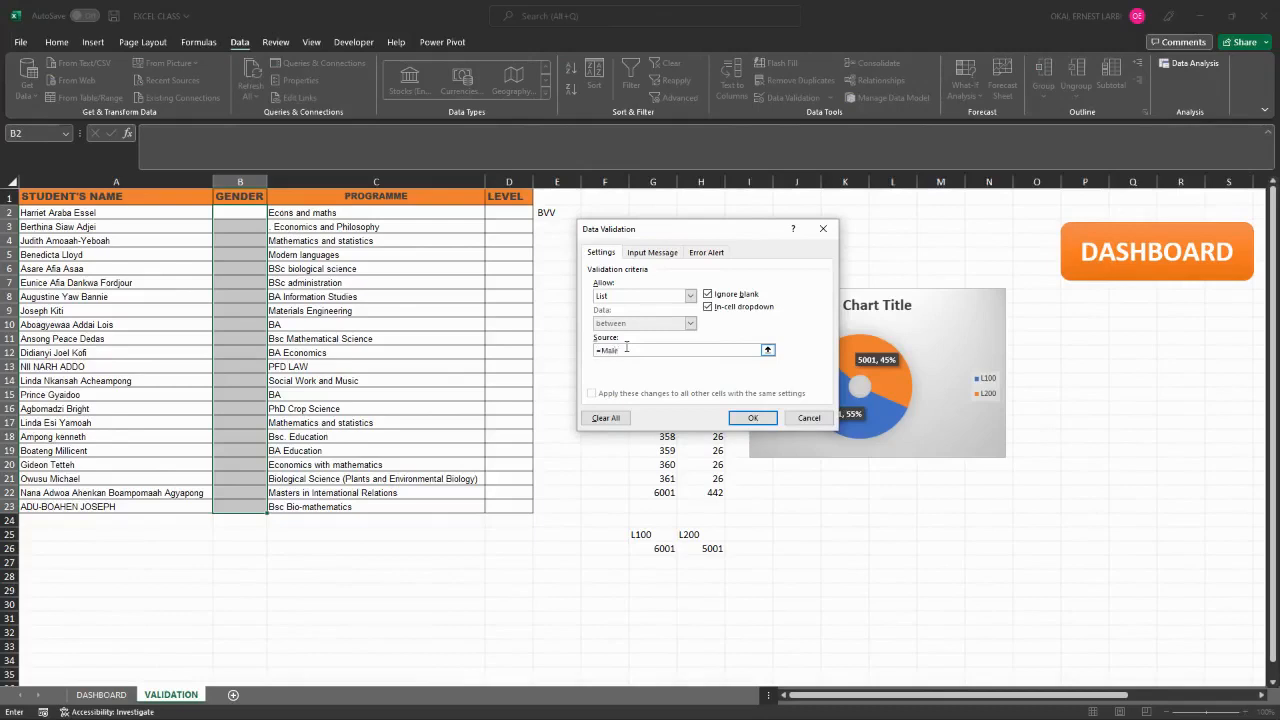
key(BackSpace)
key(BackSpace)
key(BackSpace)
key(BackSpace)
click(752, 417)
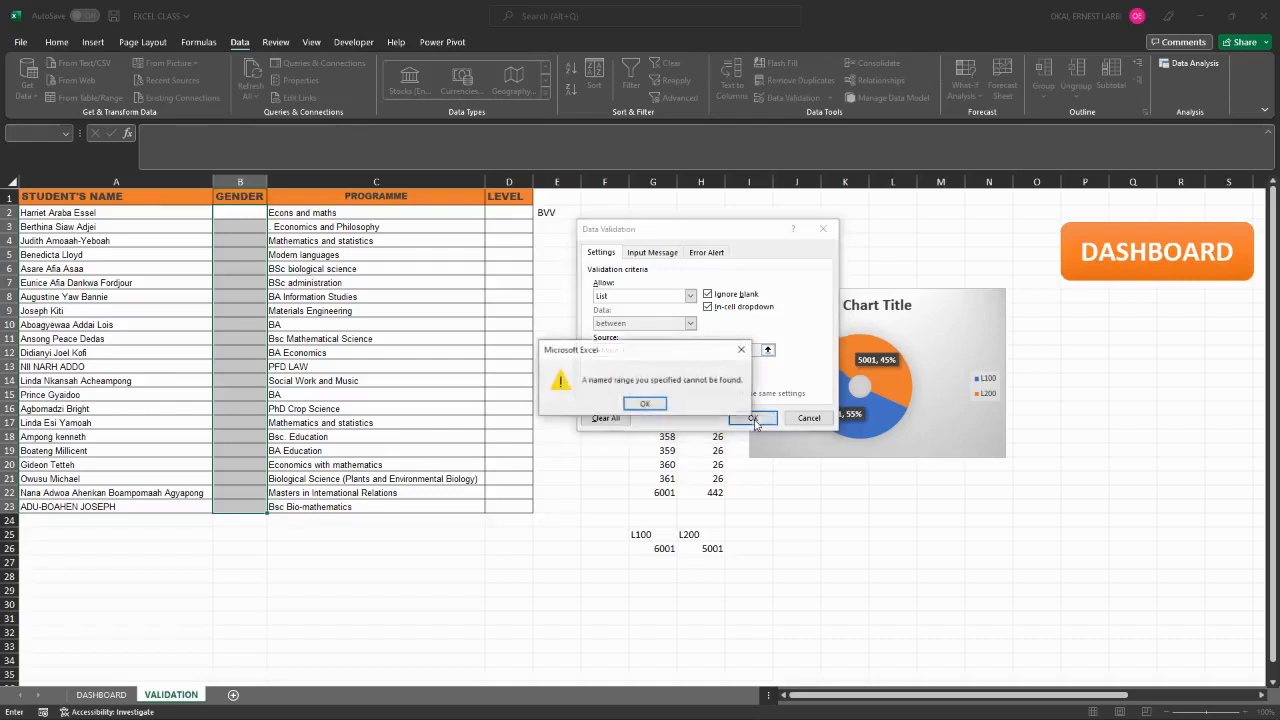
click(645, 403)
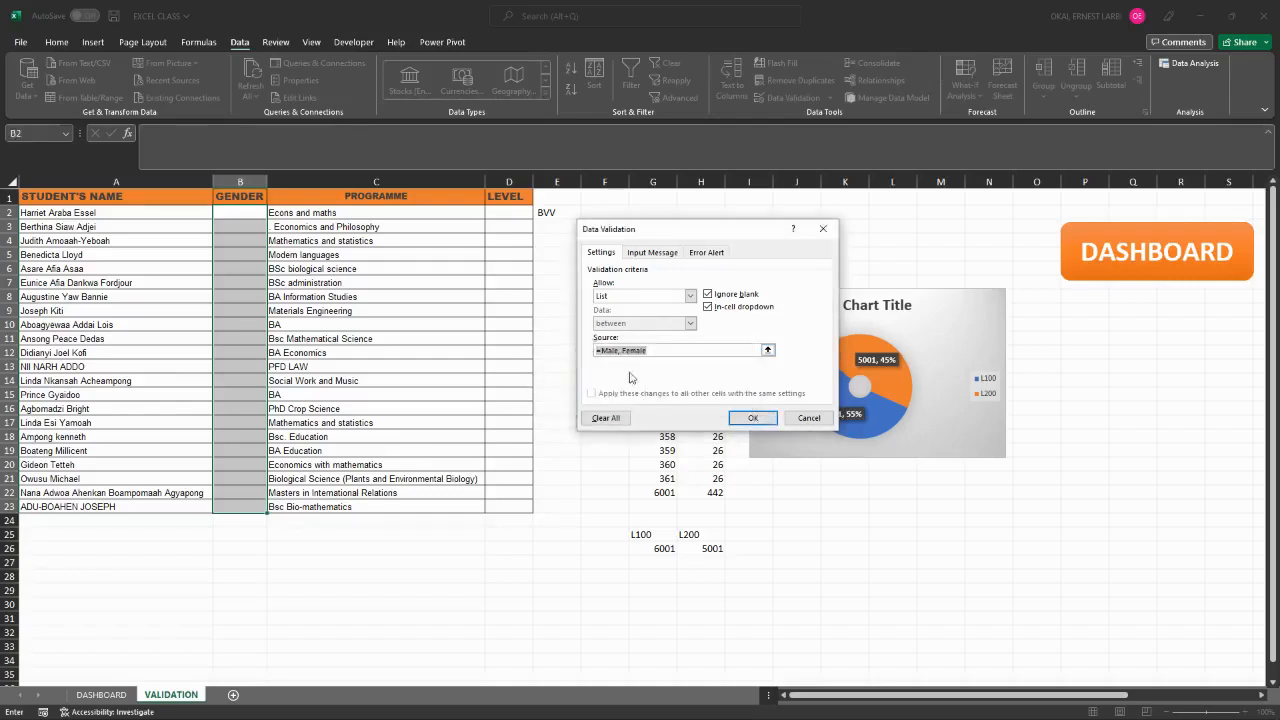
Correct the list source to "Male, Female" and apply the validation to the gender cells.
click(603, 351)
key(BackSpace)
click(752, 418)
click(295, 325)
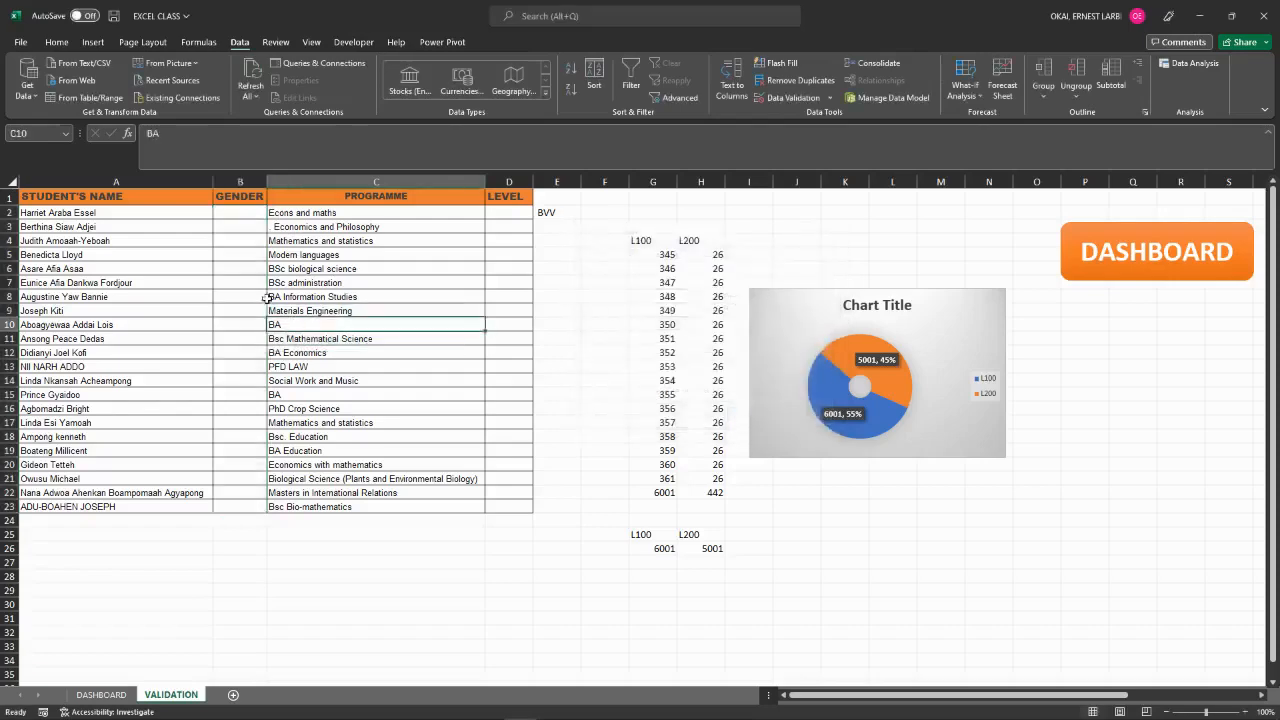
Choose Female from the in-cell list for the first two students, in B2 and B3.
click(224, 217)
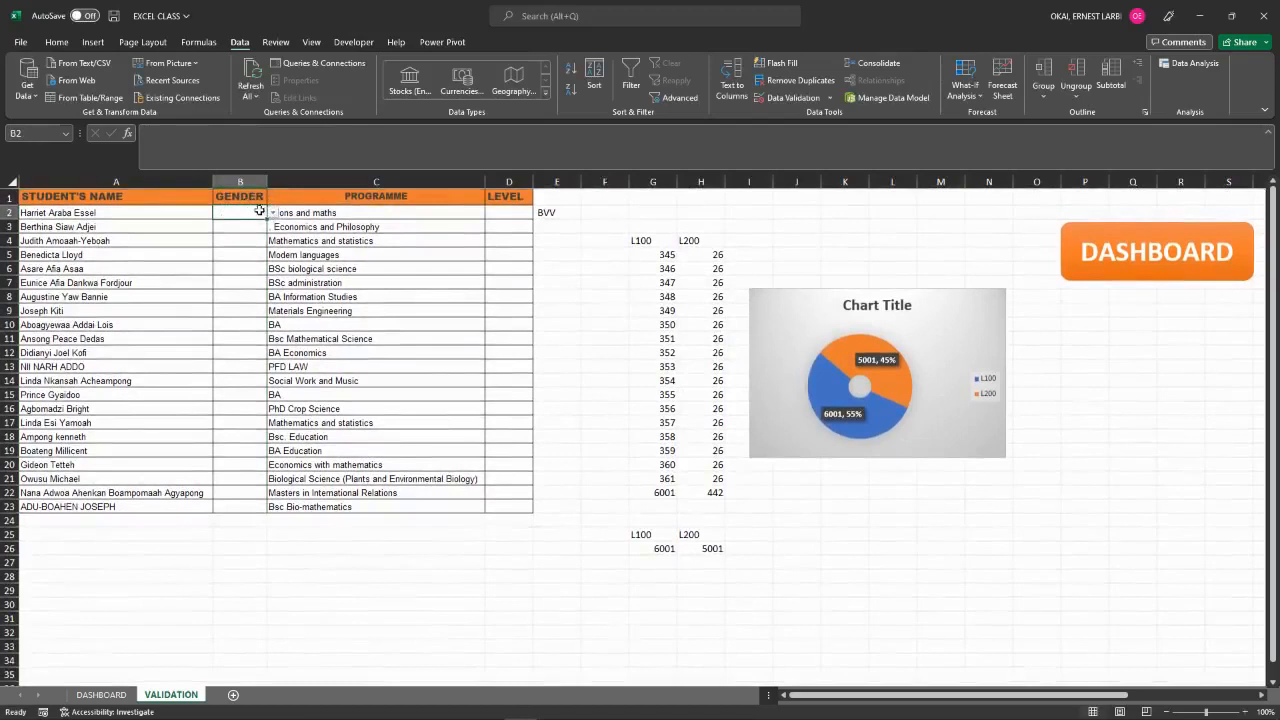
click(273, 214)
click(245, 233)
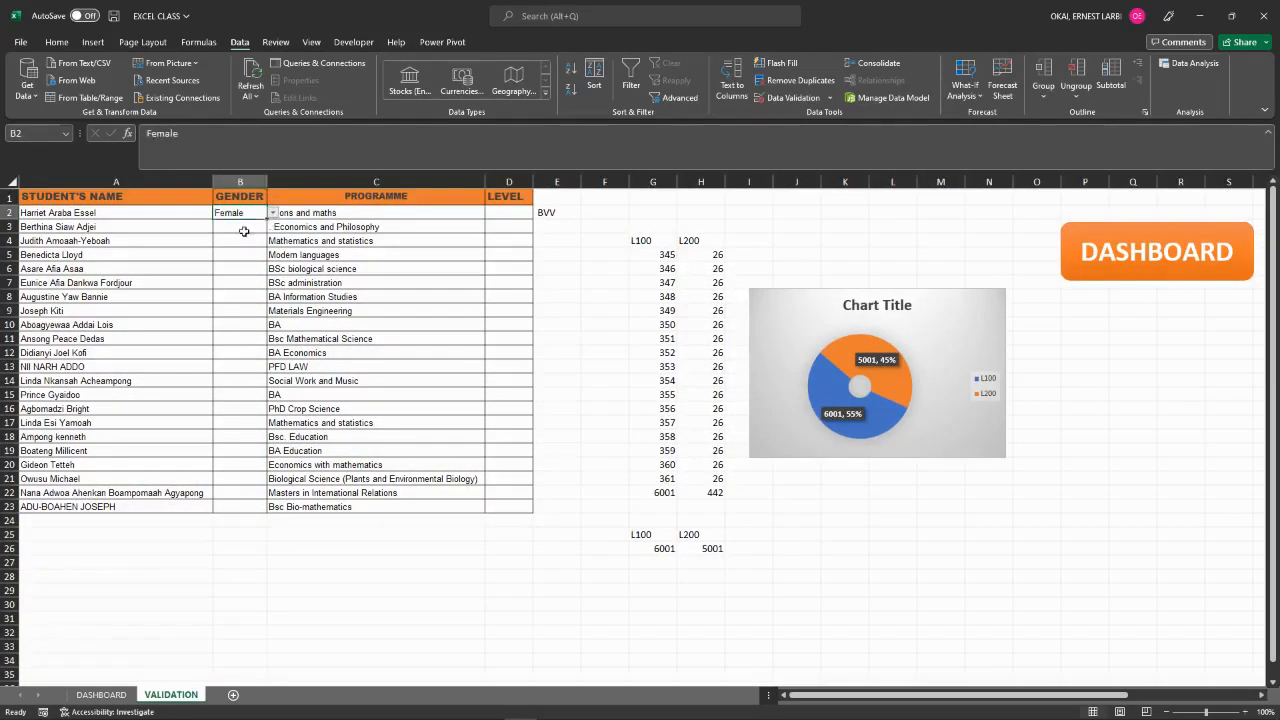
click(252, 226)
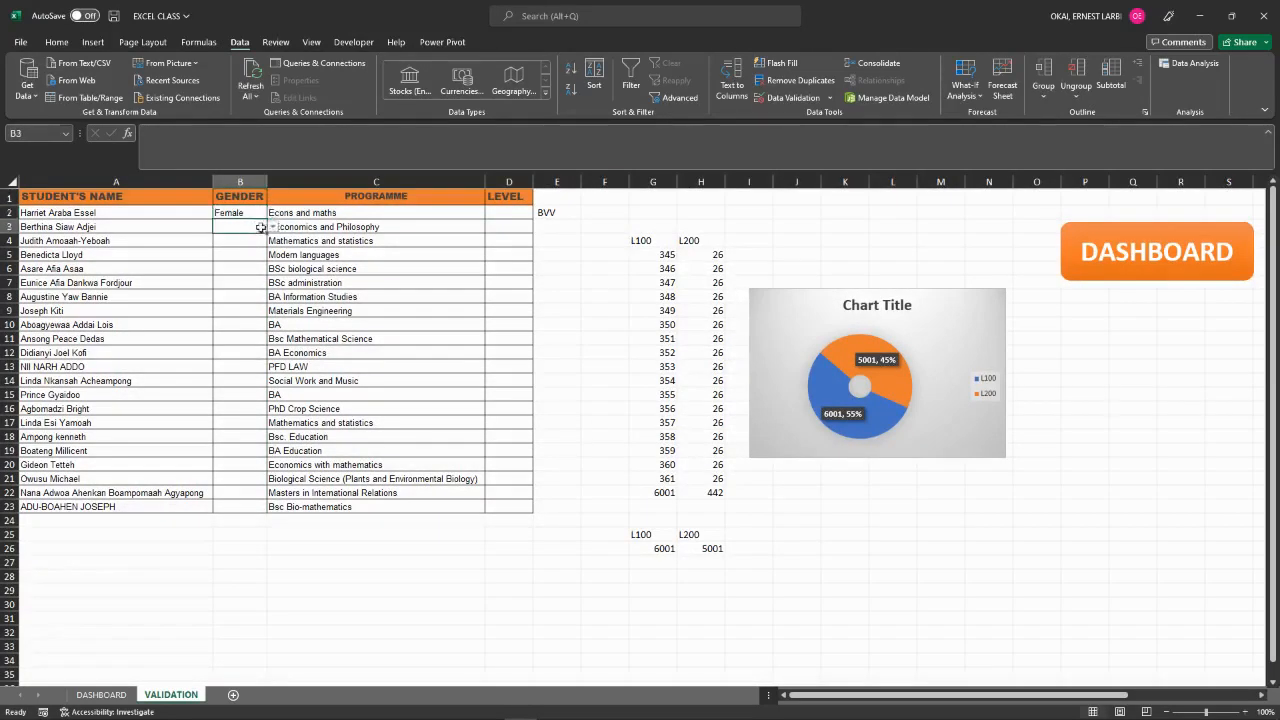
click(273, 227)
click(252, 246)
Examine the options offered by the gender list in cell B3.
click(274, 230)
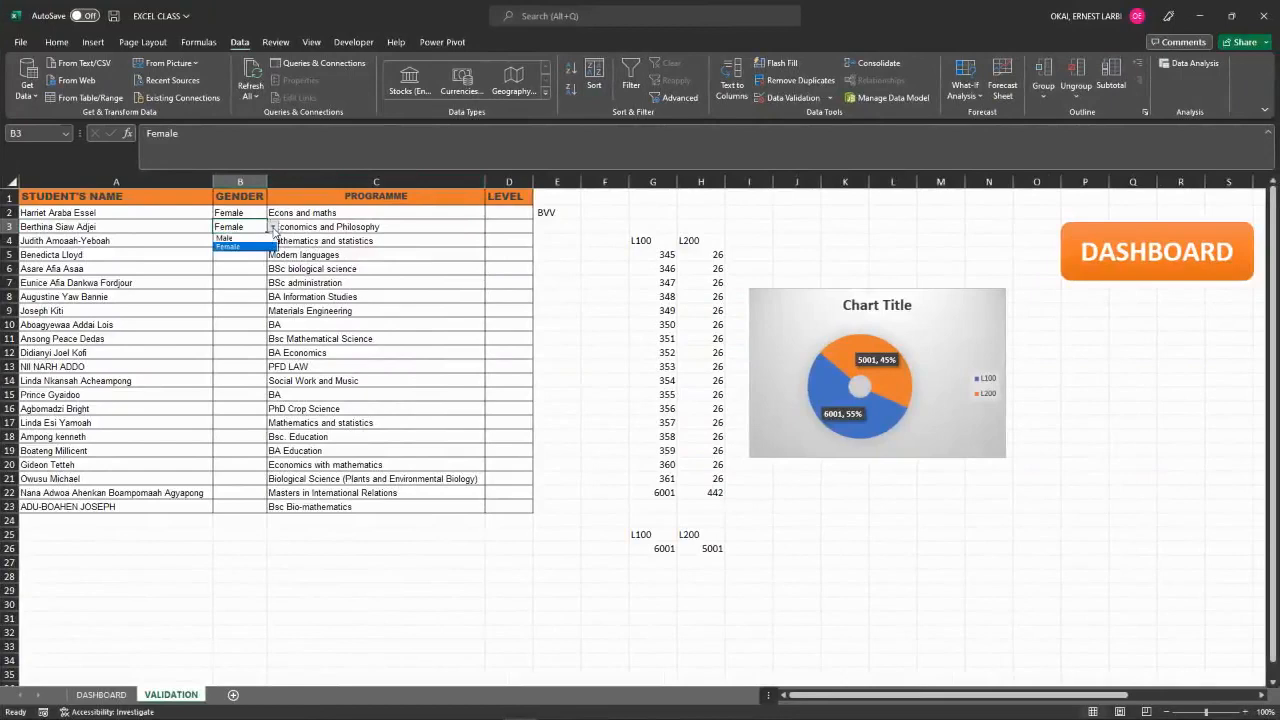
click(229, 274)
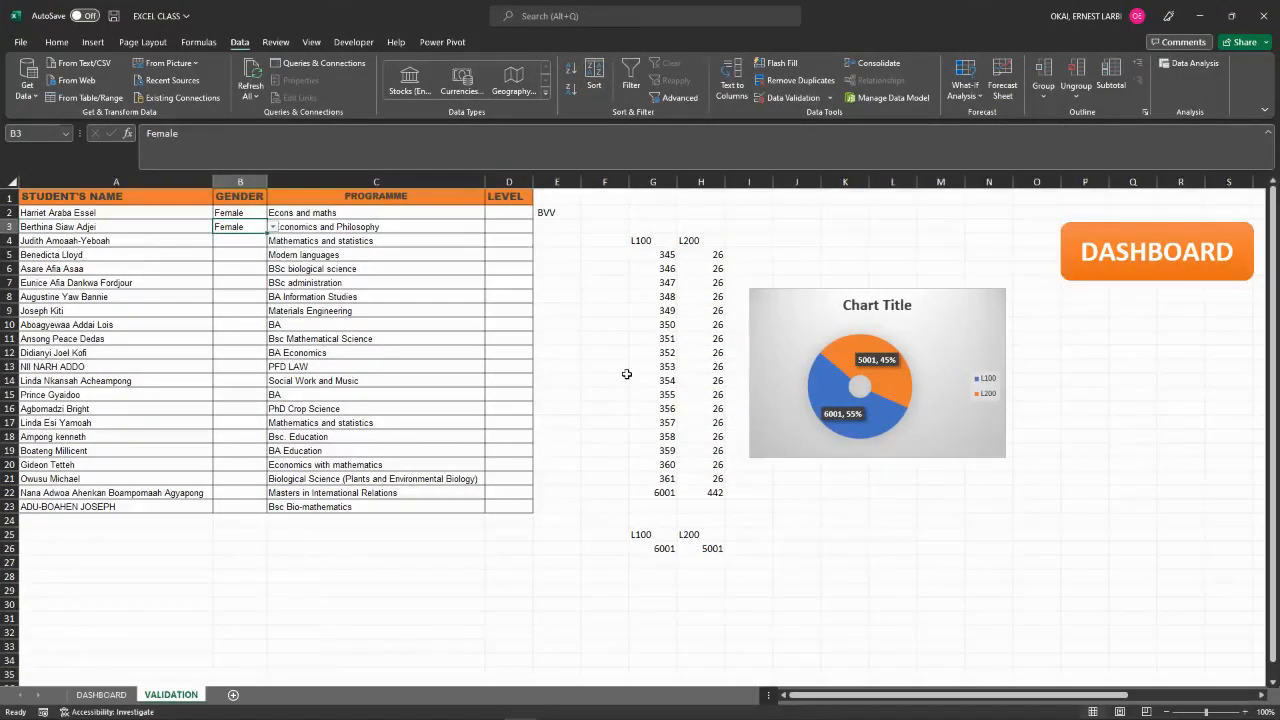
click(272, 229)
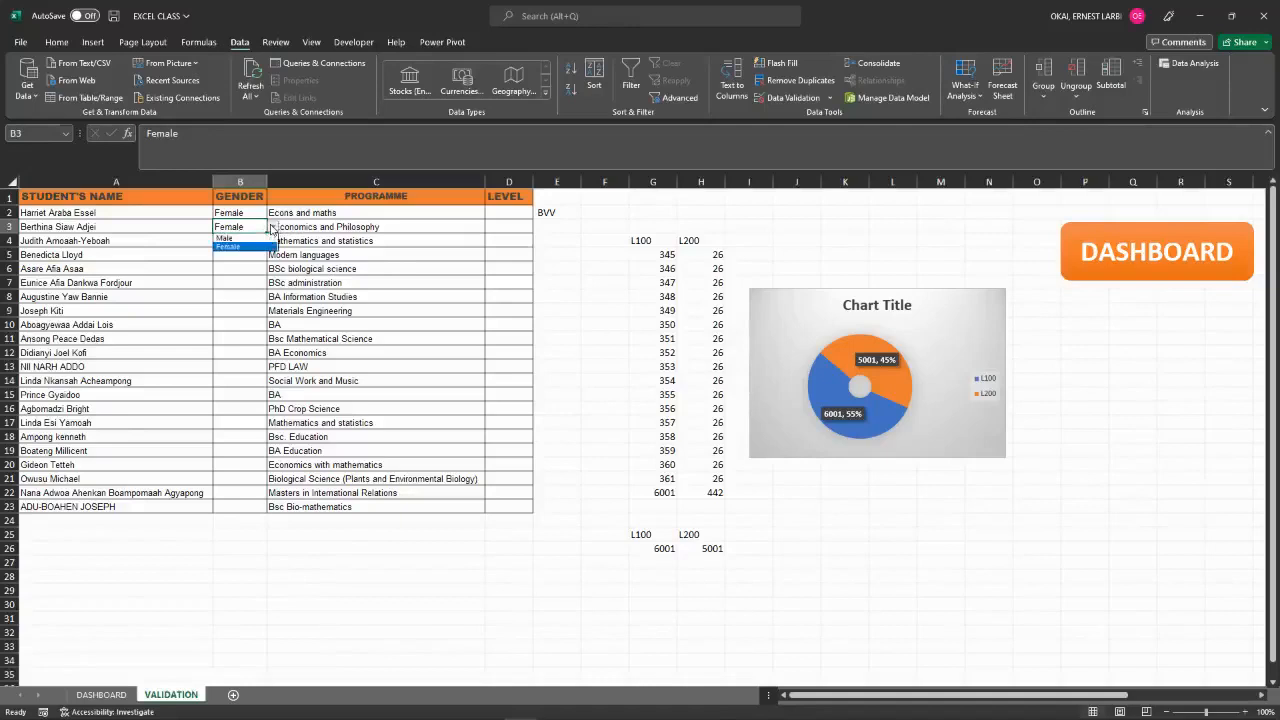
click(252, 210)
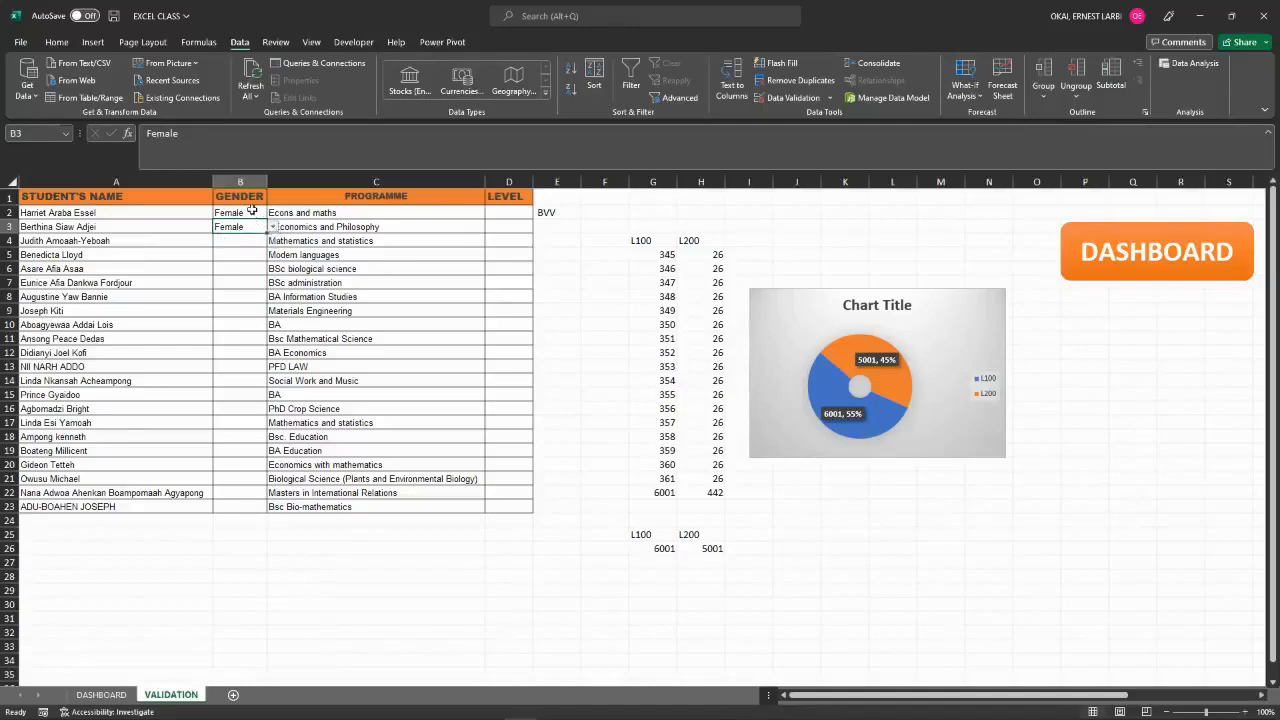
Clear all data validation settings for the gender cells B2:B23.
drag(252, 210, 252, 507)
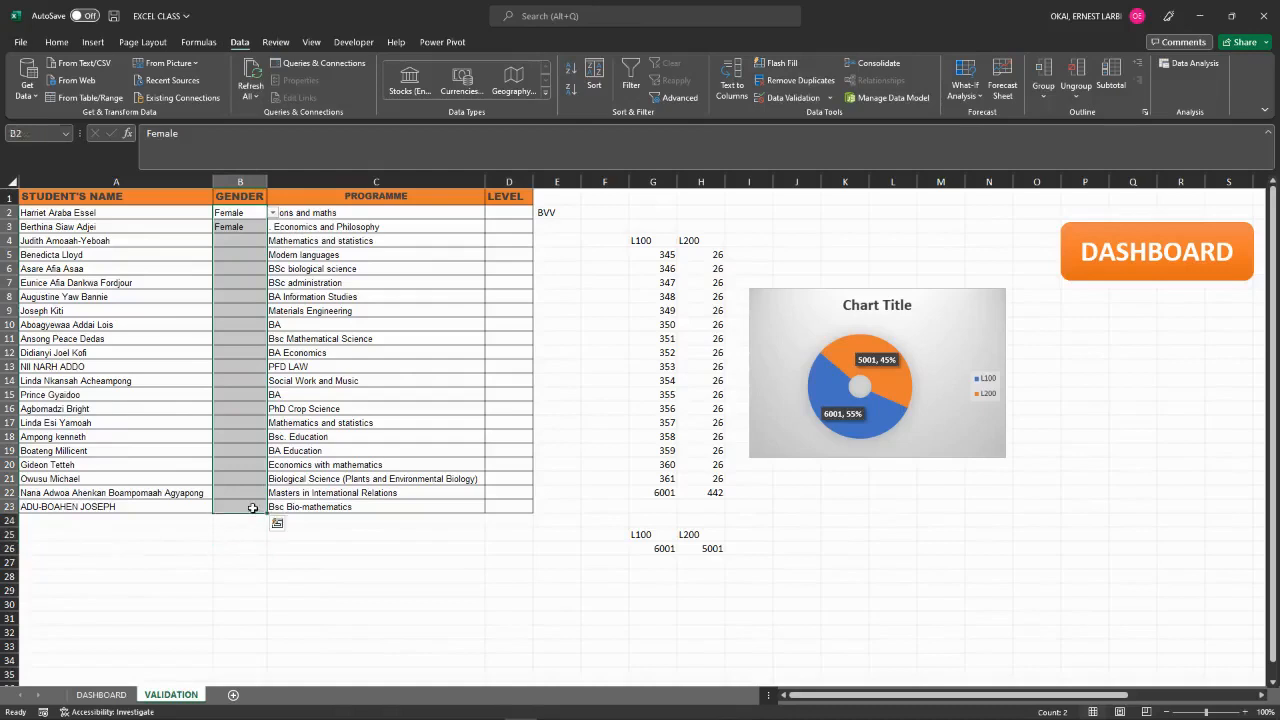
click(790, 97)
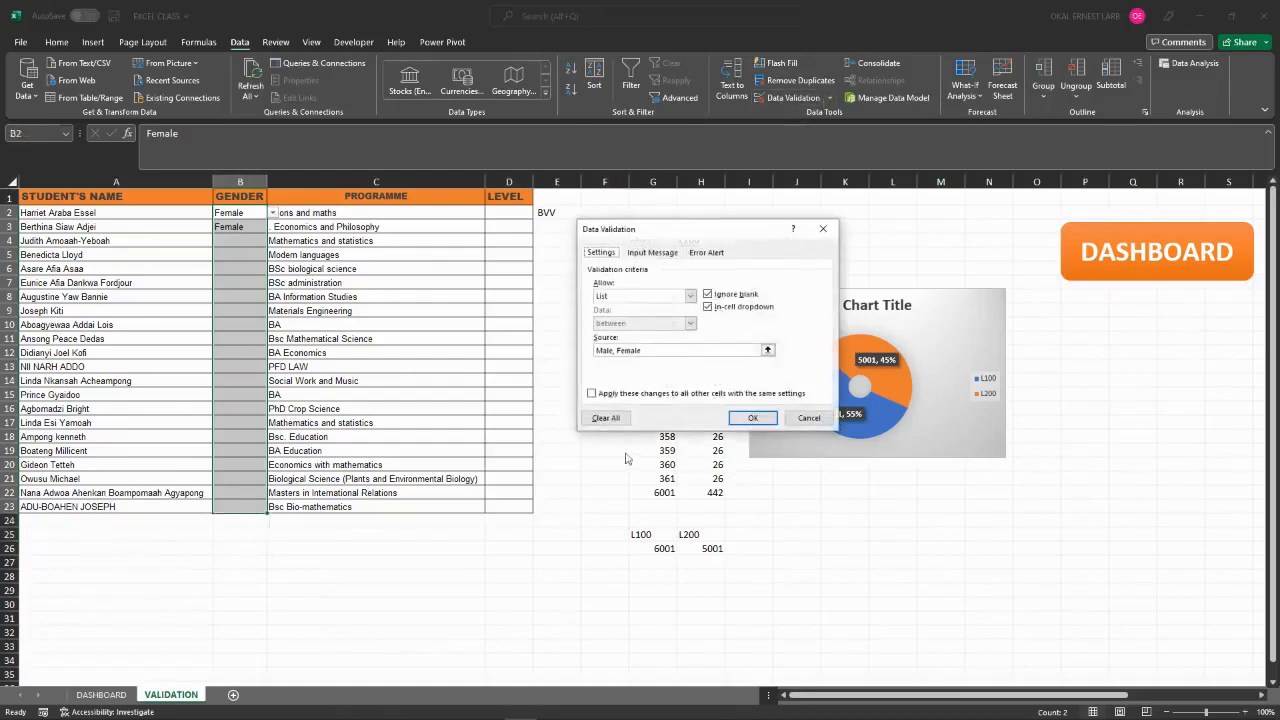
click(603, 418)
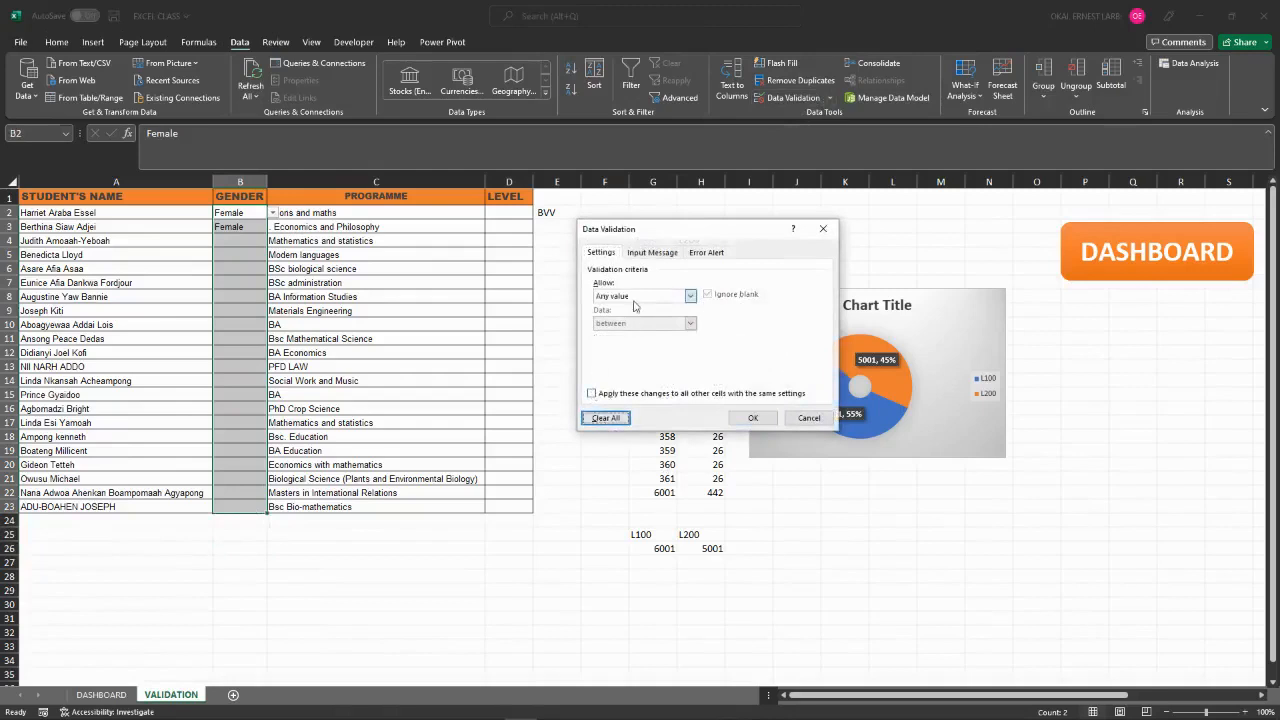
Set the gender cells' validation to allow a list with the source "Male, Female".
click(690, 296)
click(605, 333)
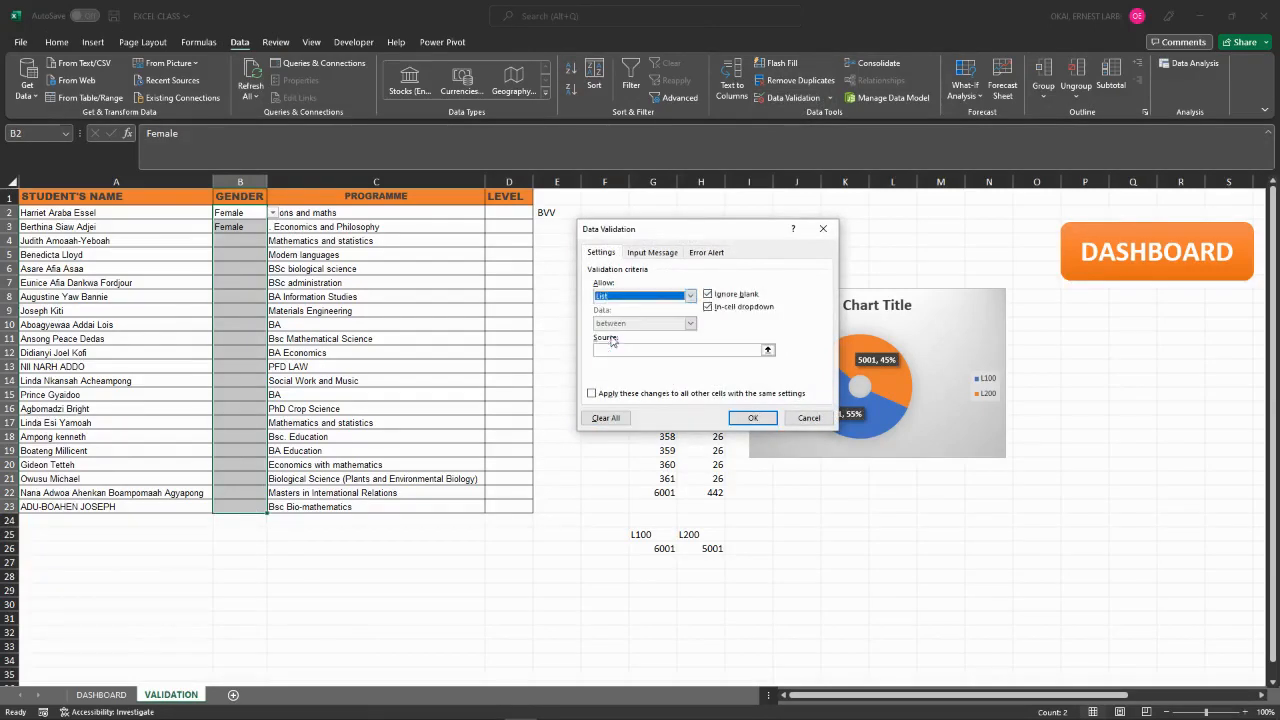
click(613, 349)
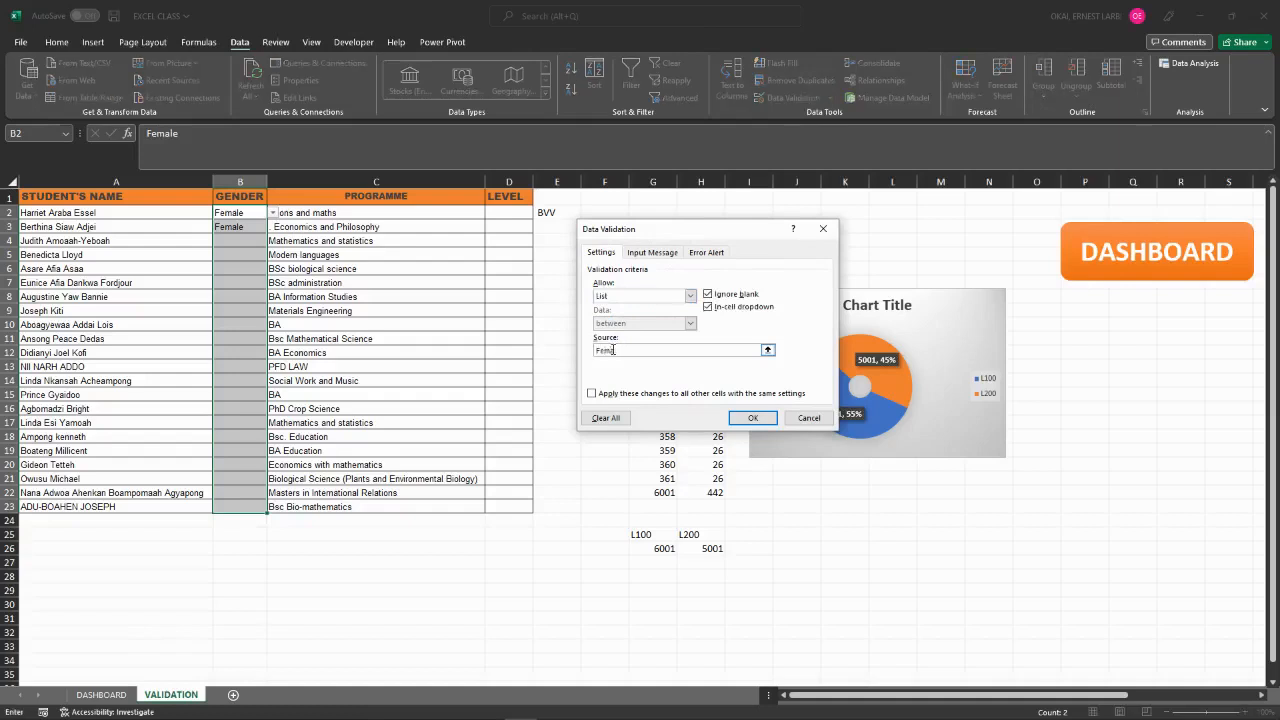
key(BackSpace)
key(BackSpace)
key(BackSpace)
key(BackSpace)
text(Male, Female)
Add an input message titled "Choose" with the text "your Gender" to the gender cells' validation.
click(666, 254)
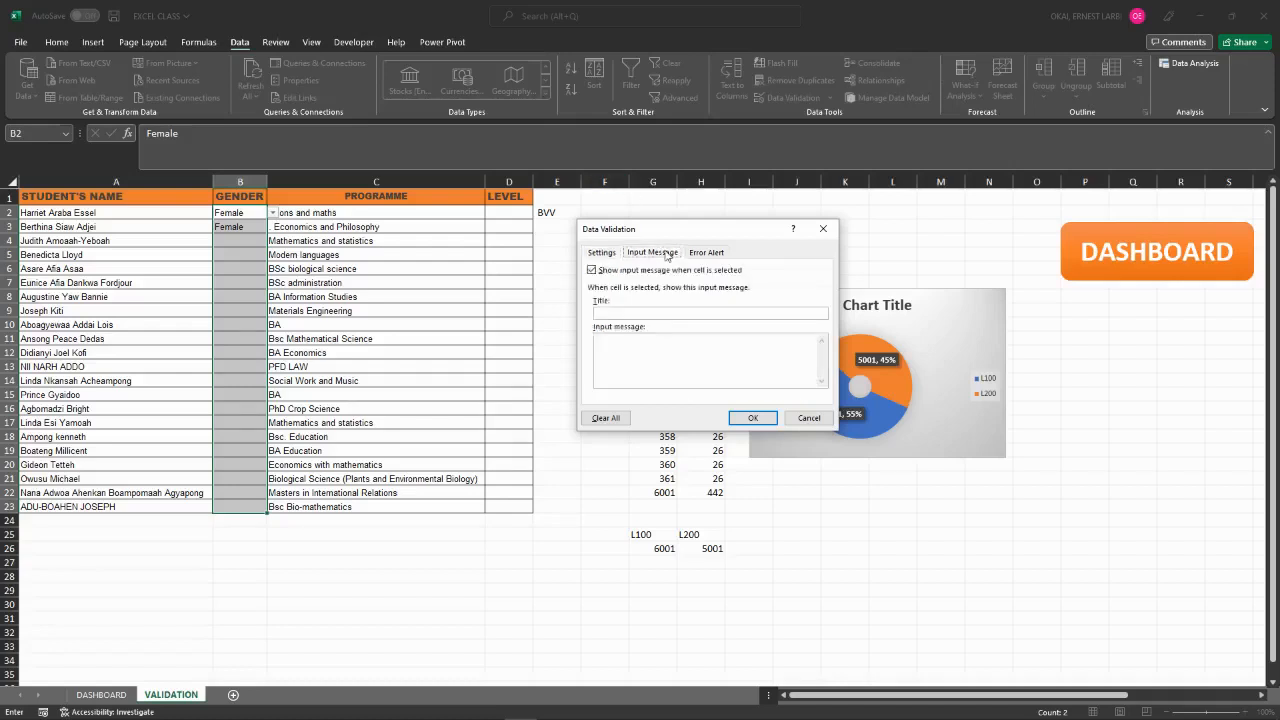
click(619, 311)
click(617, 345)
text(uo)
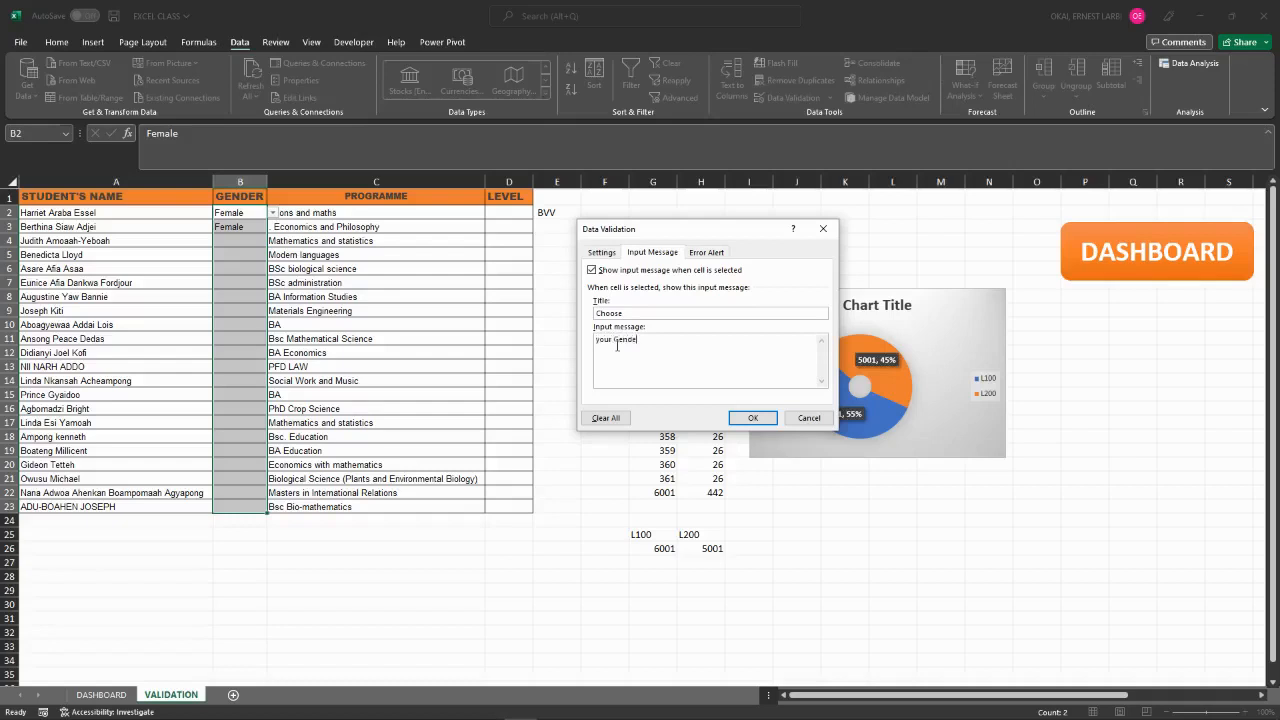
Add a Warning-style error alert titled "Invalid" with the message "Choose Again" and apply the validation.
click(705, 255)
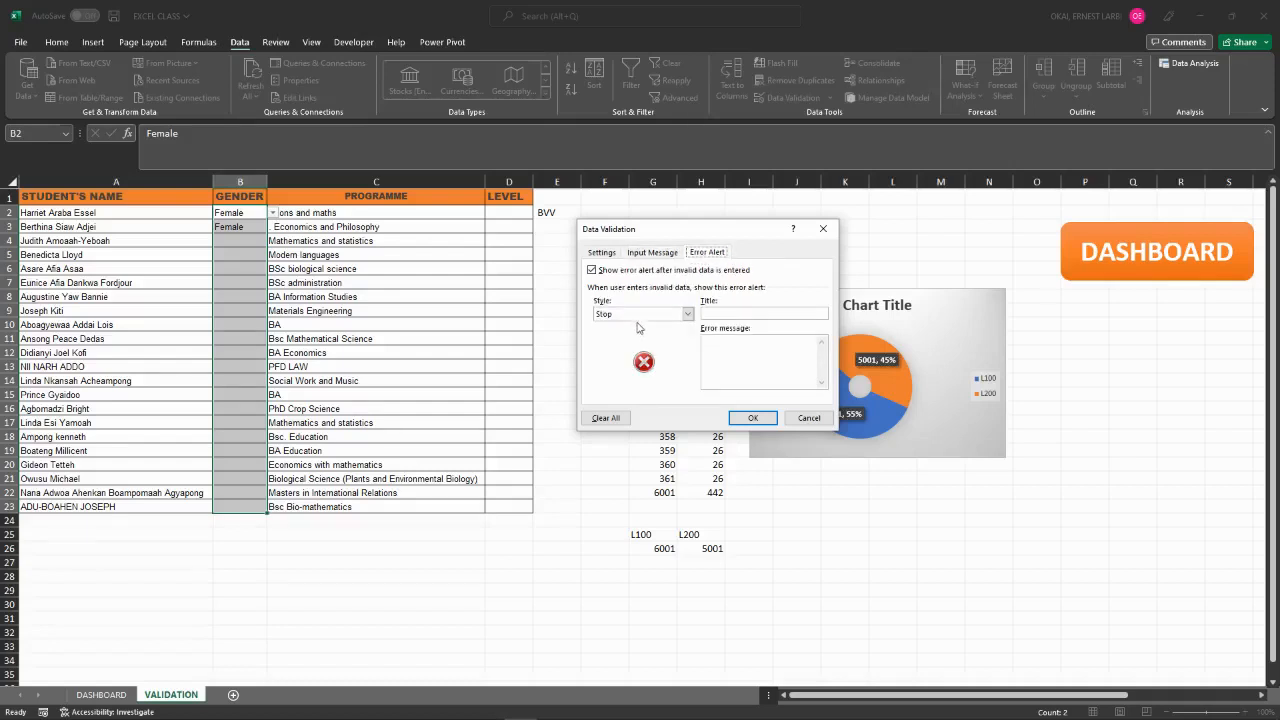
click(687, 316)
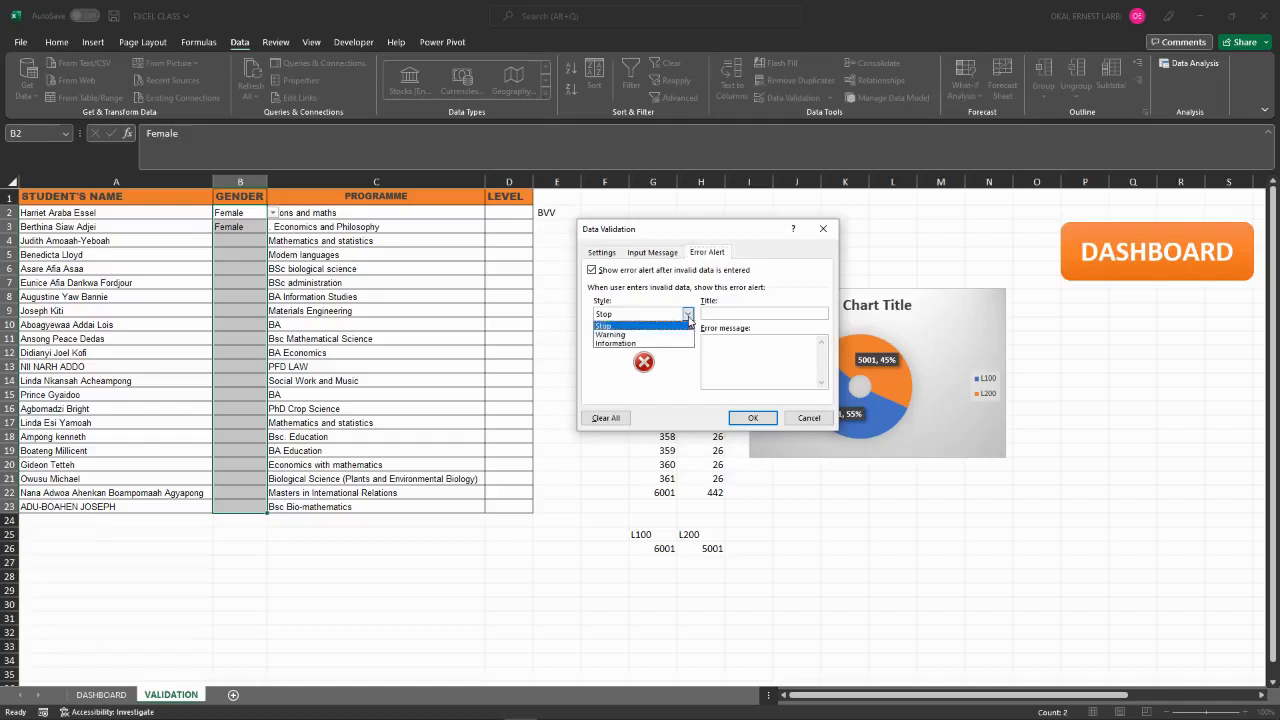
click(645, 335)
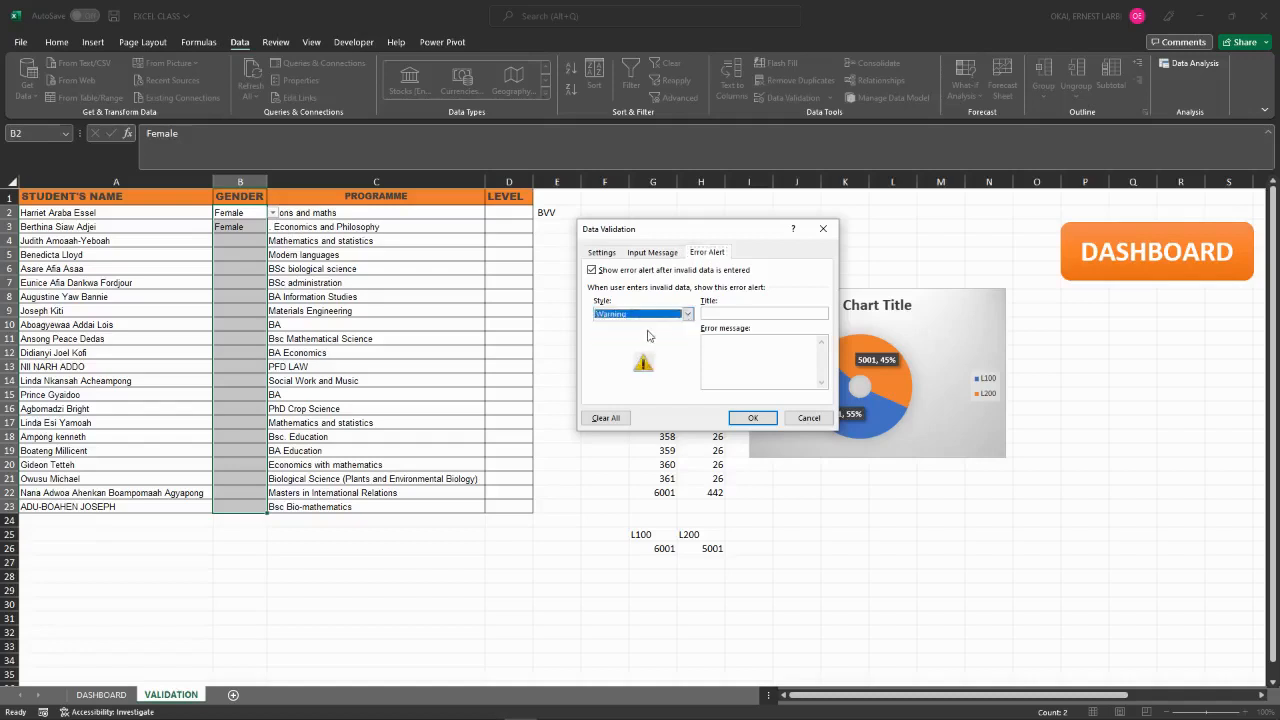
click(726, 310)
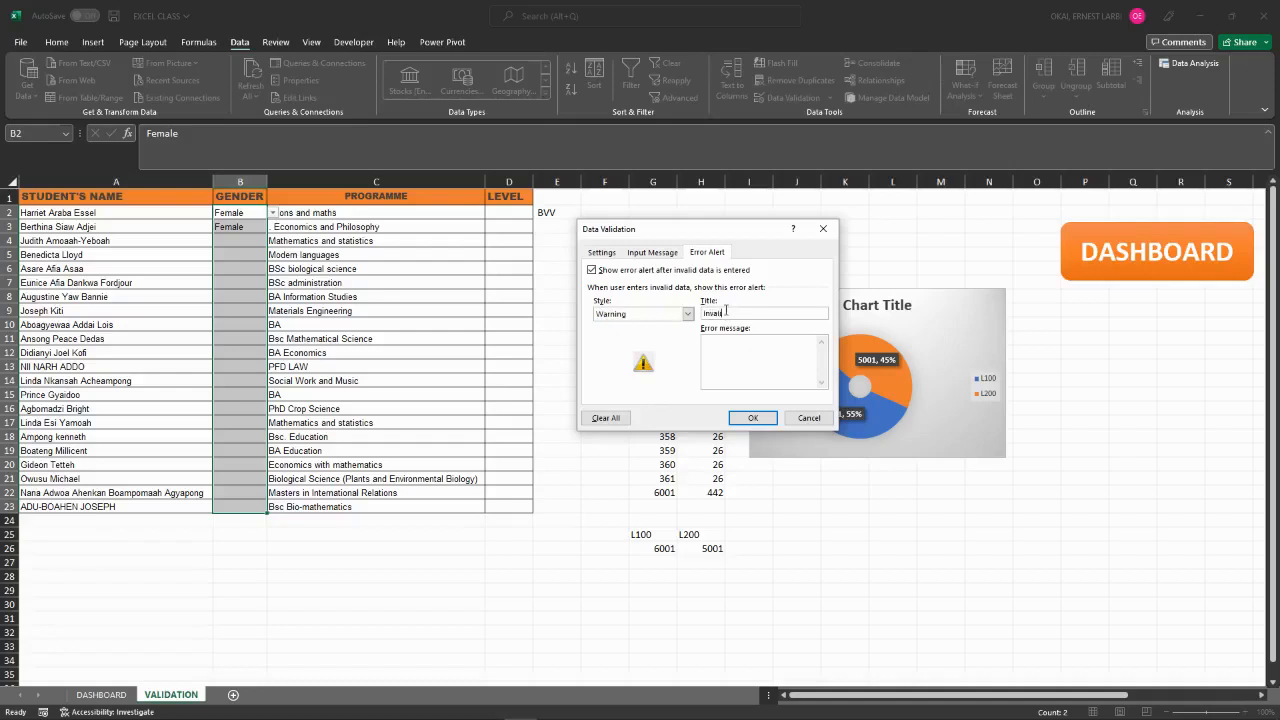
click(724, 354)
text(Choose Again)
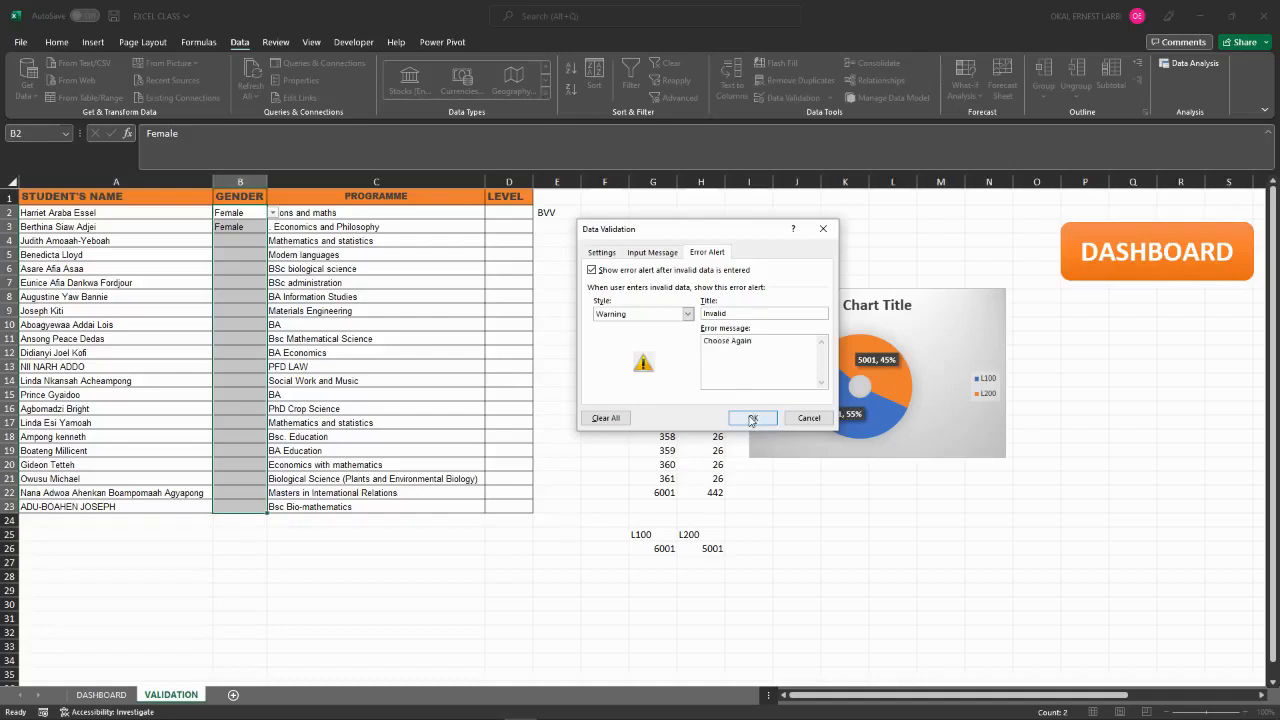
click(752, 420)
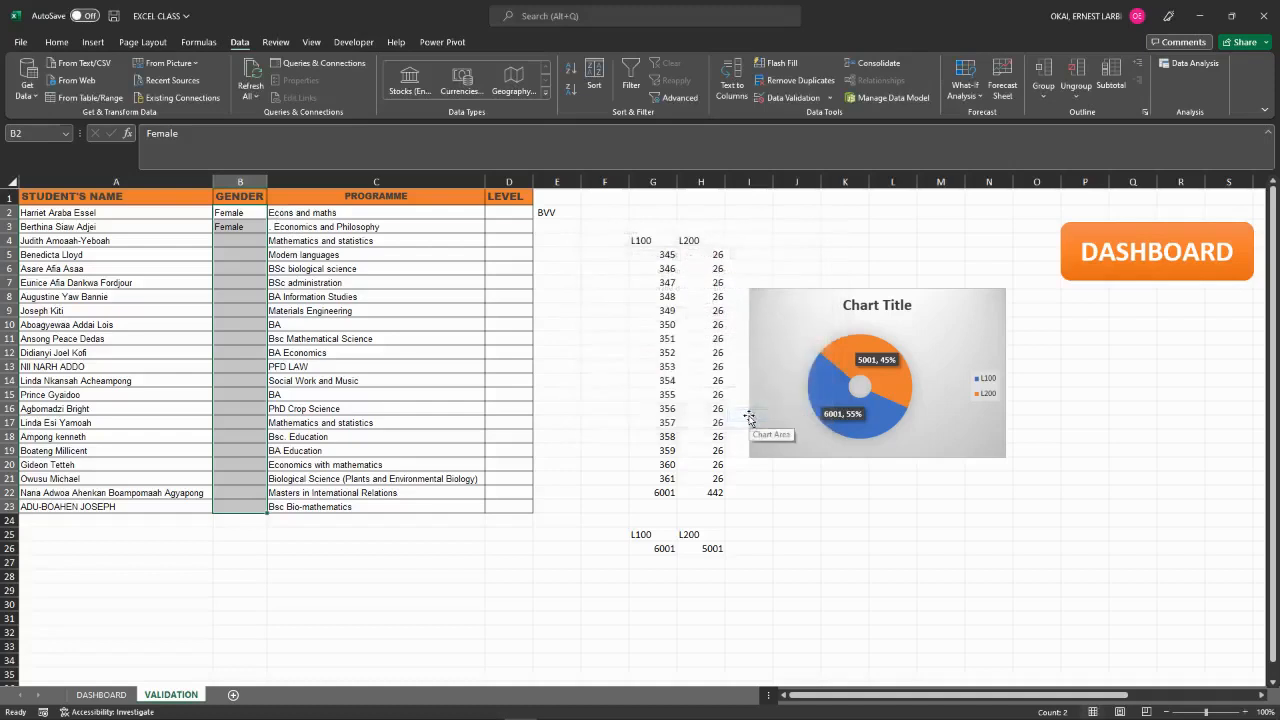
click(576, 301)
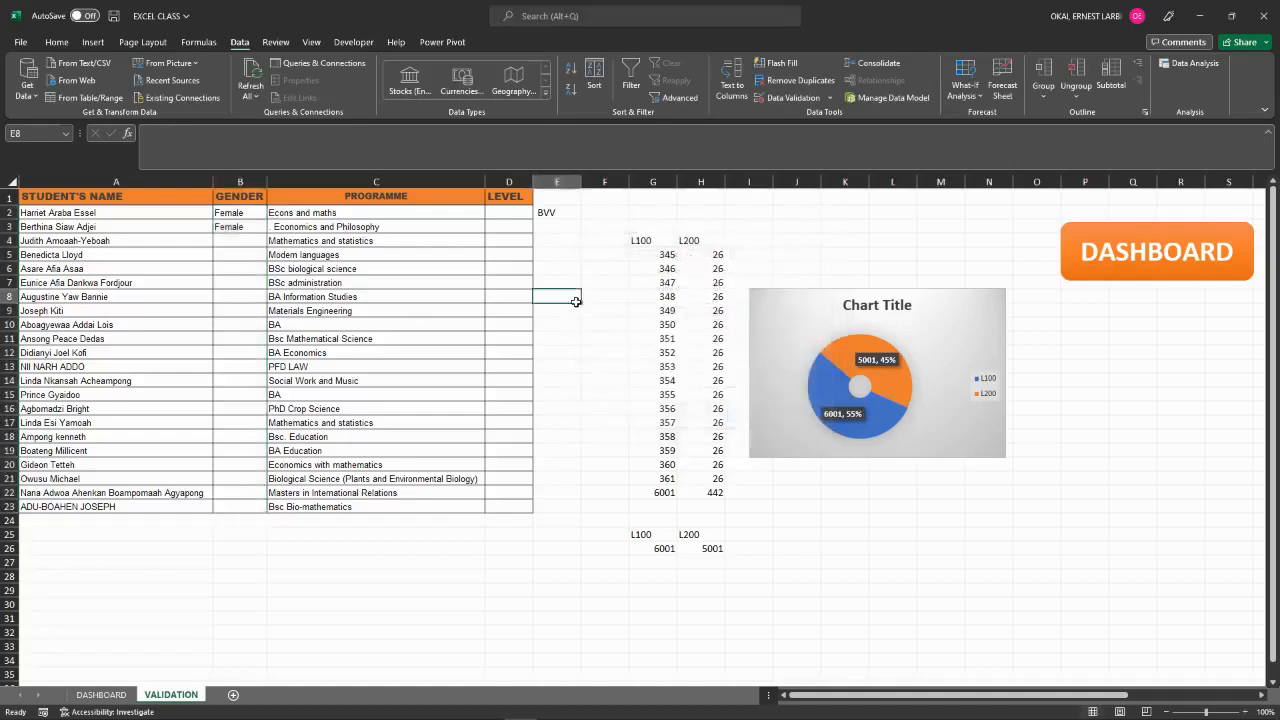
Choose Female from the in-cell list for the student in row 4.
click(231, 238)
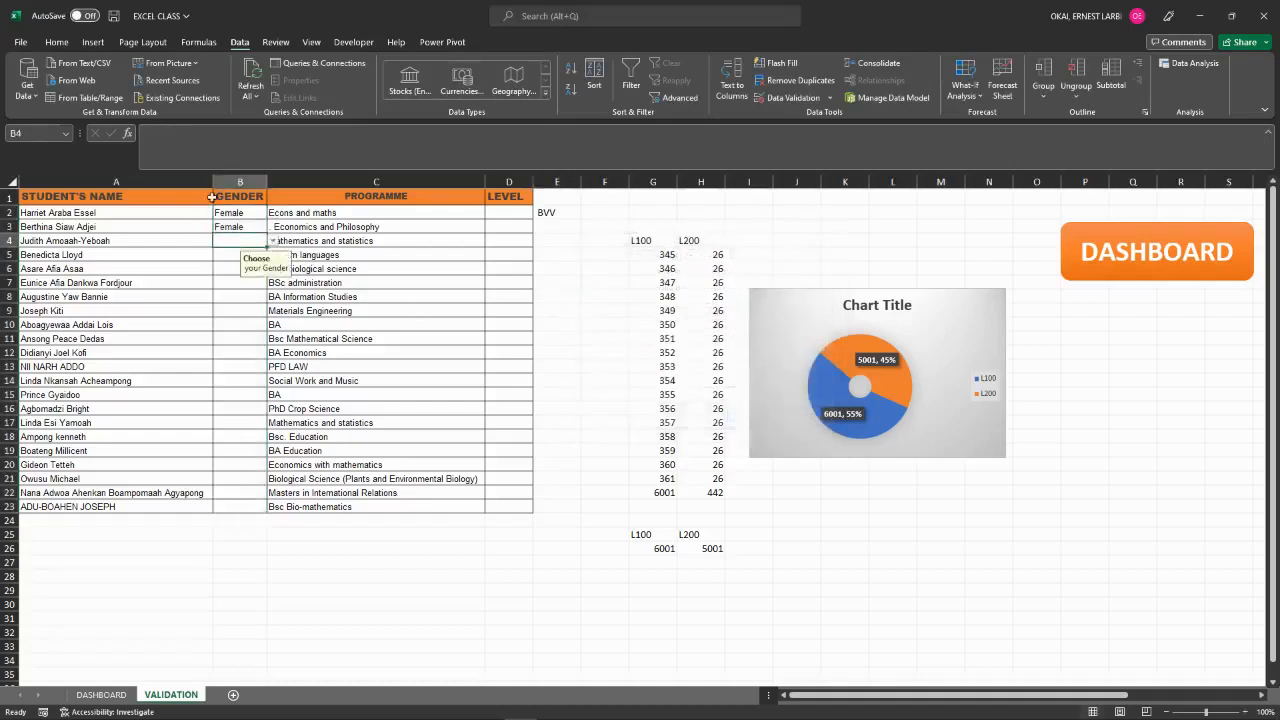
click(271, 241)
click(247, 261)
Test the error alert by entering "mal" in cell B5 and accept the invalid entry.
click(230, 261)
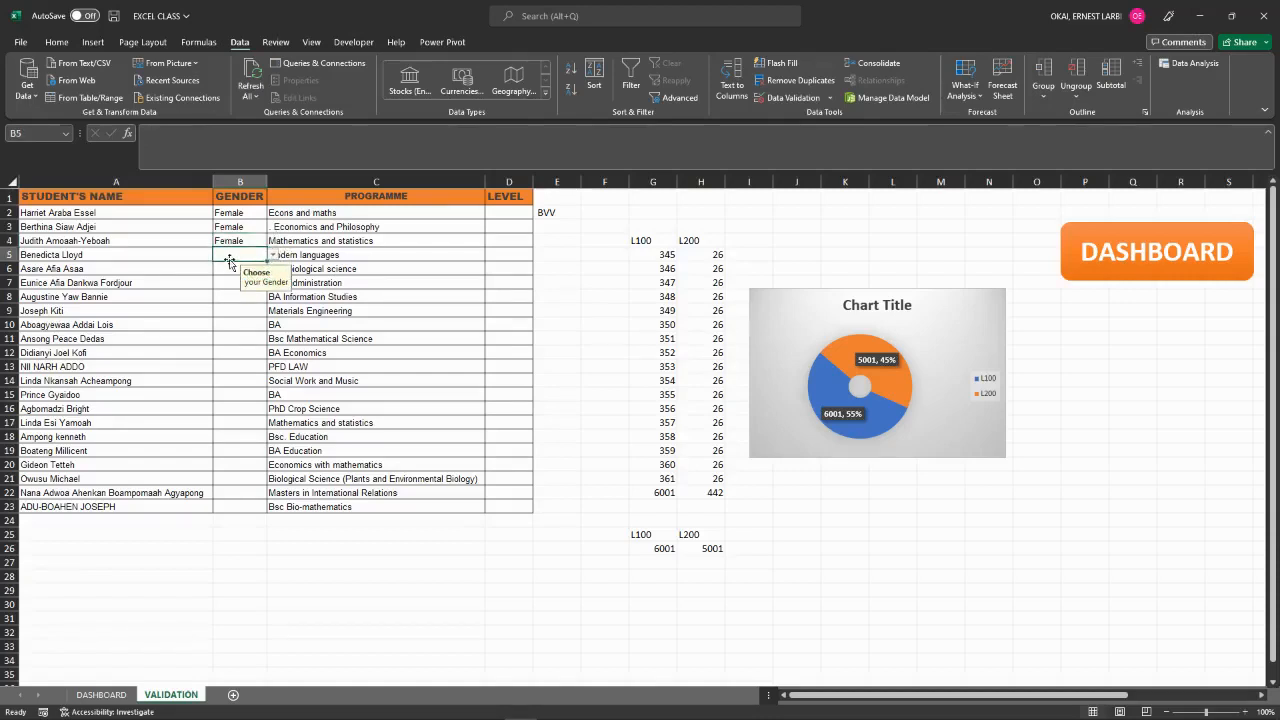
text(ma)
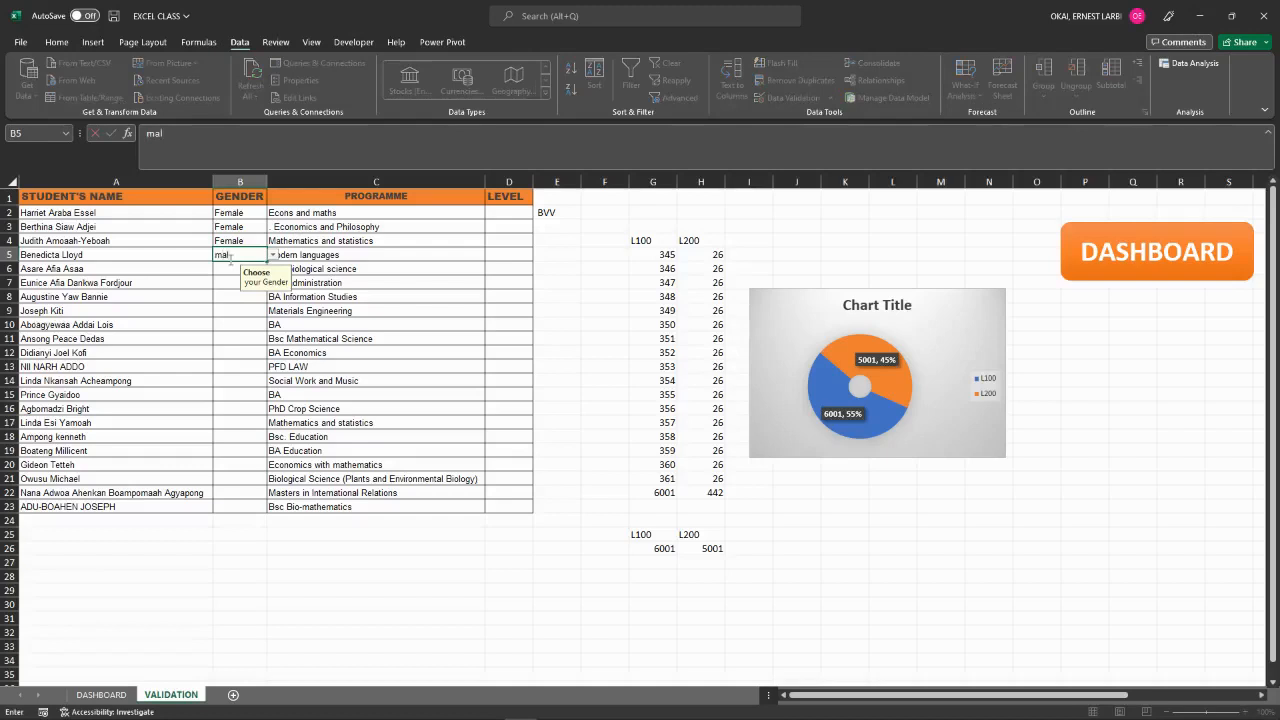
text(l)
key(Return)
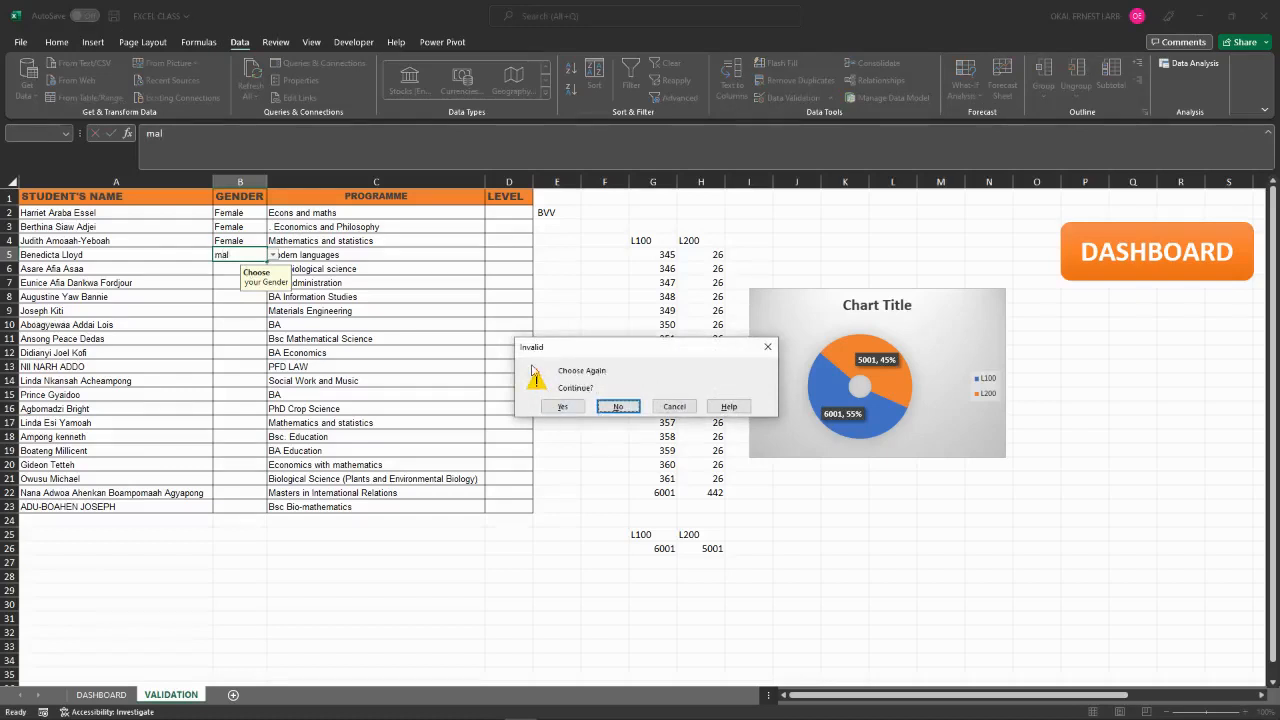
click(562, 406)
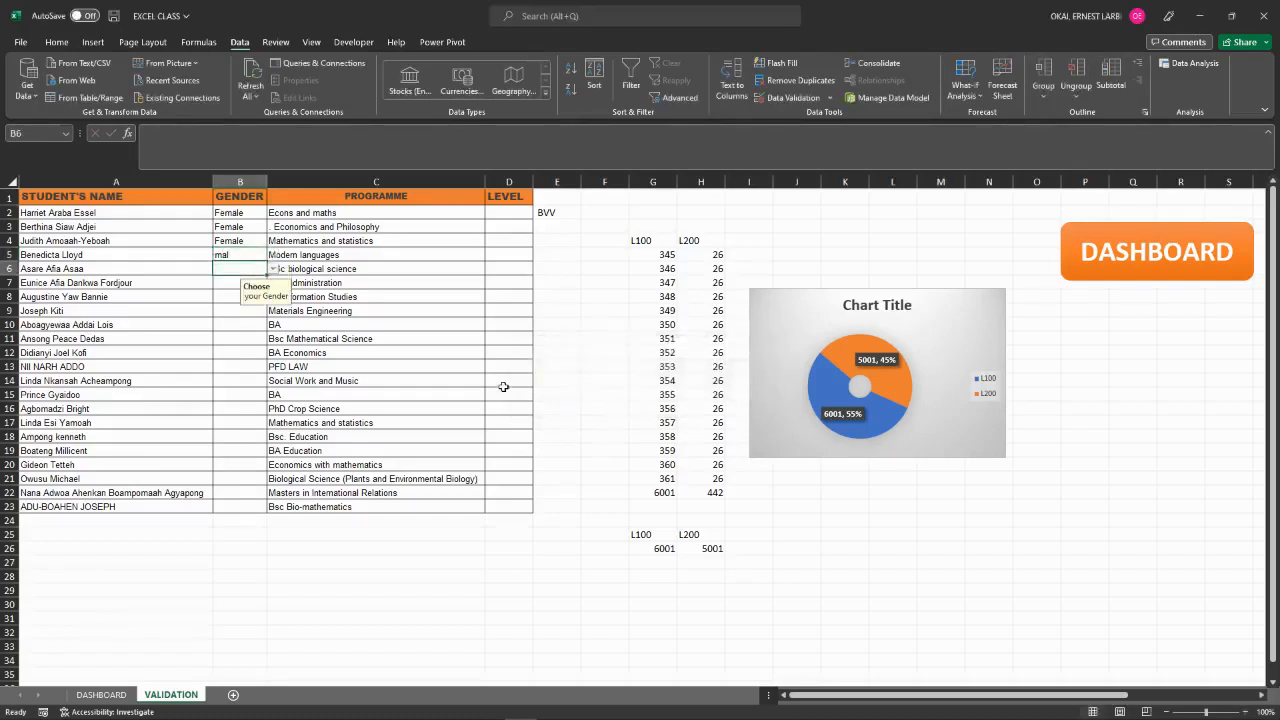
Replace the invalid gender entry in cell B5 with Male.
click(247, 256)
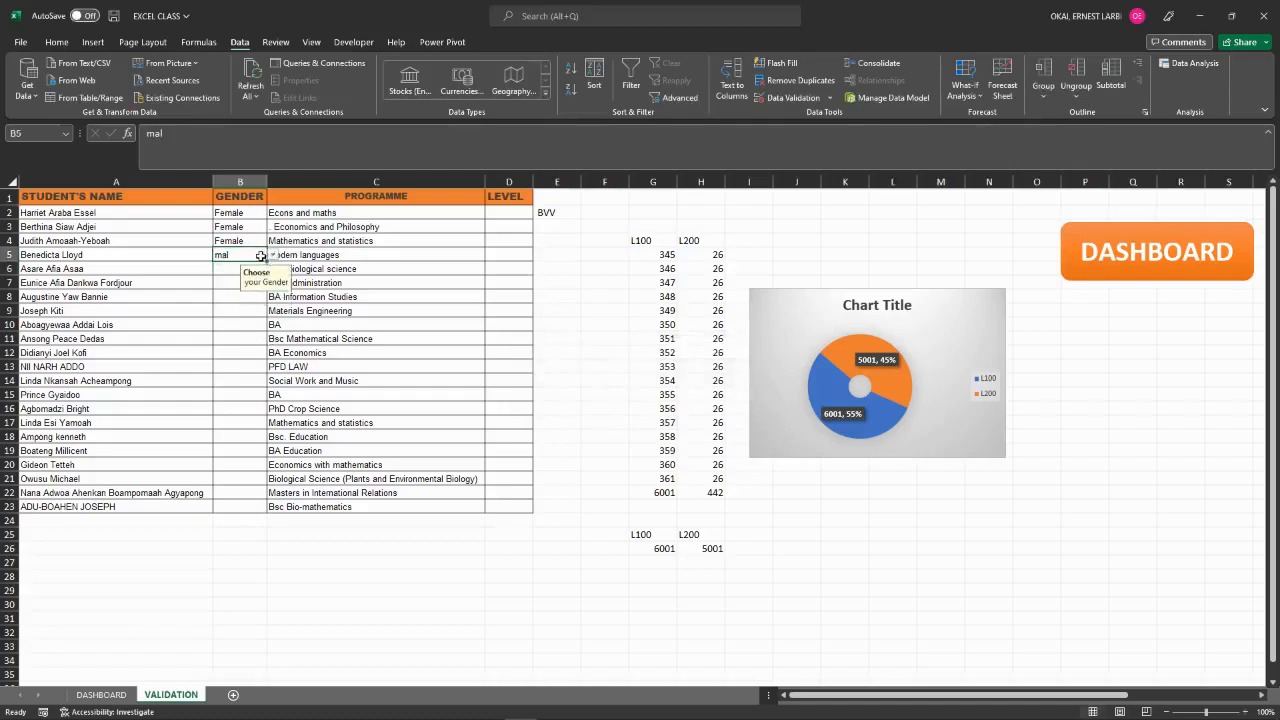
double_click(262, 256)
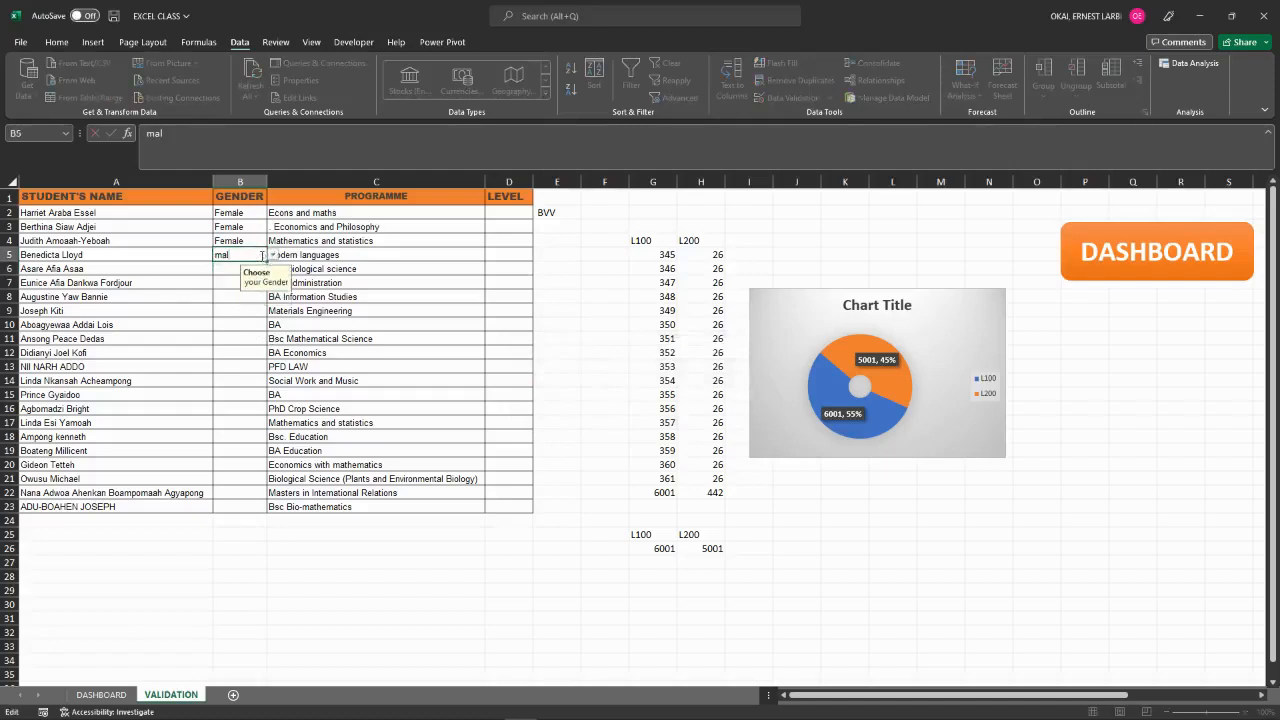
key(BackSpace)
key(BackSpace)
key(BackSpace)
text(ma)
key(BackSpace)
key(BackSpace)
text(M)
key(Return)
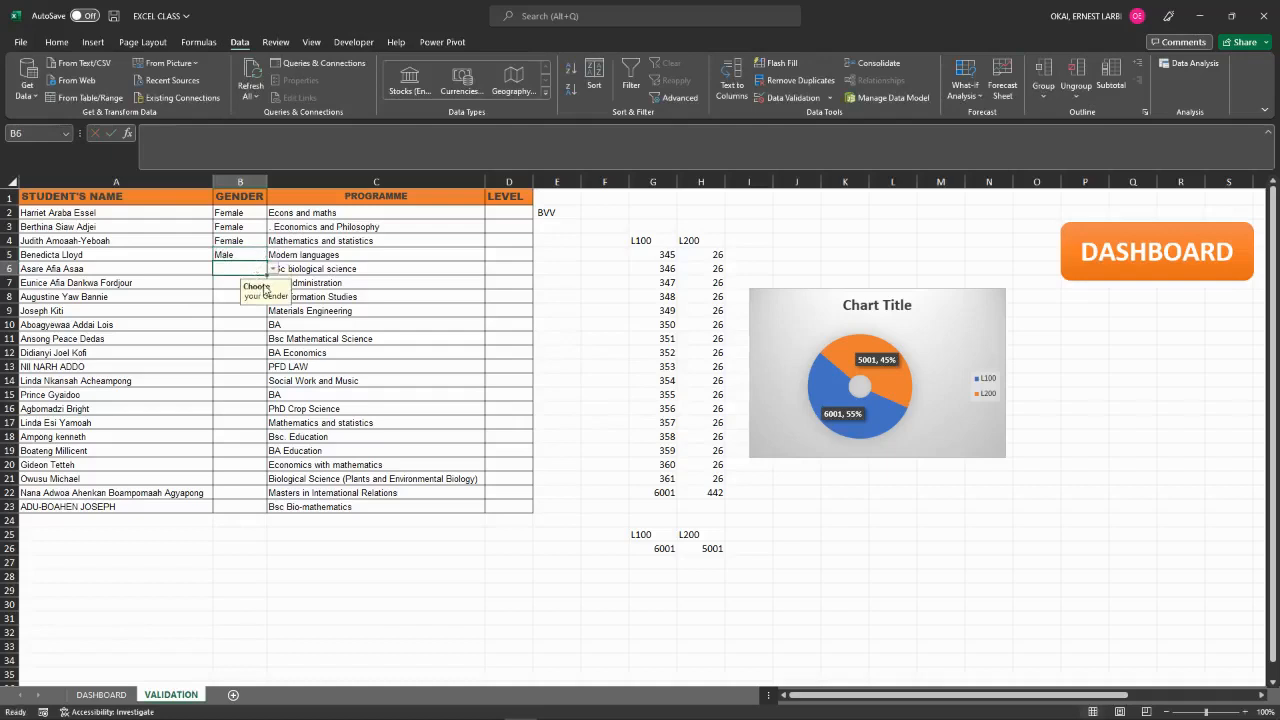
Enter Female as the gender of the student in row 6.
click(272, 269)
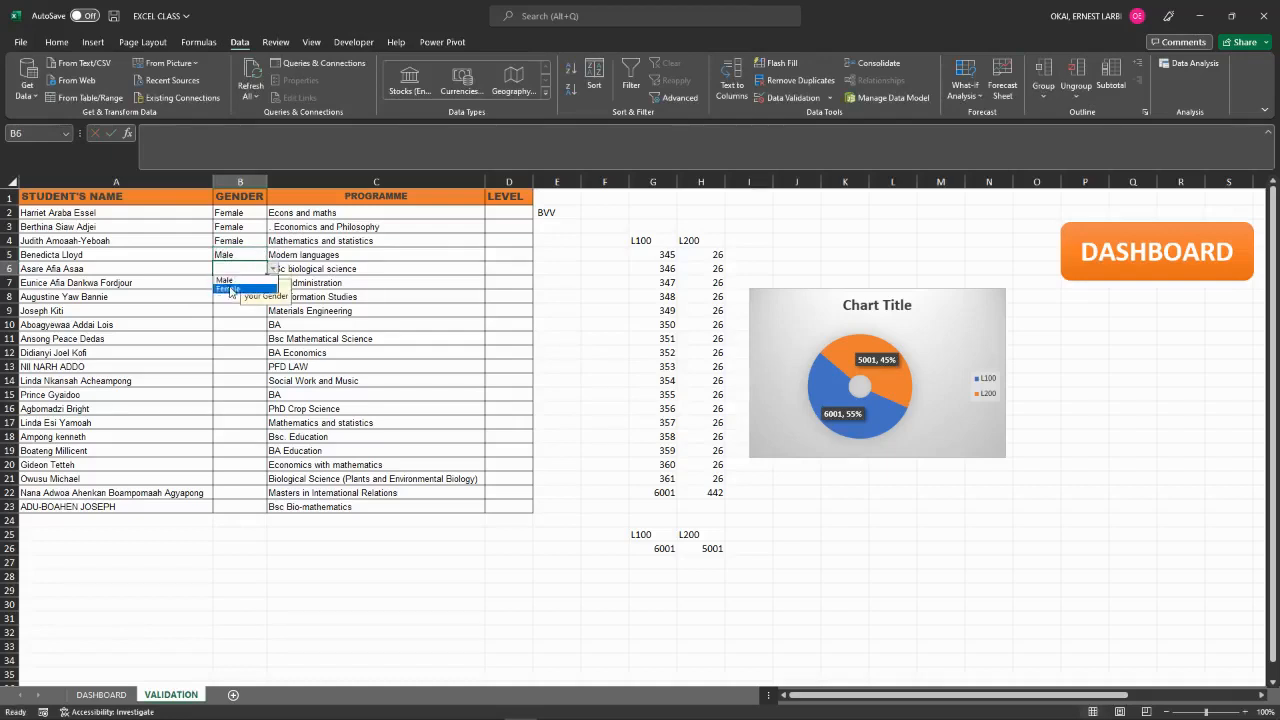
click(231, 267)
text(Female)
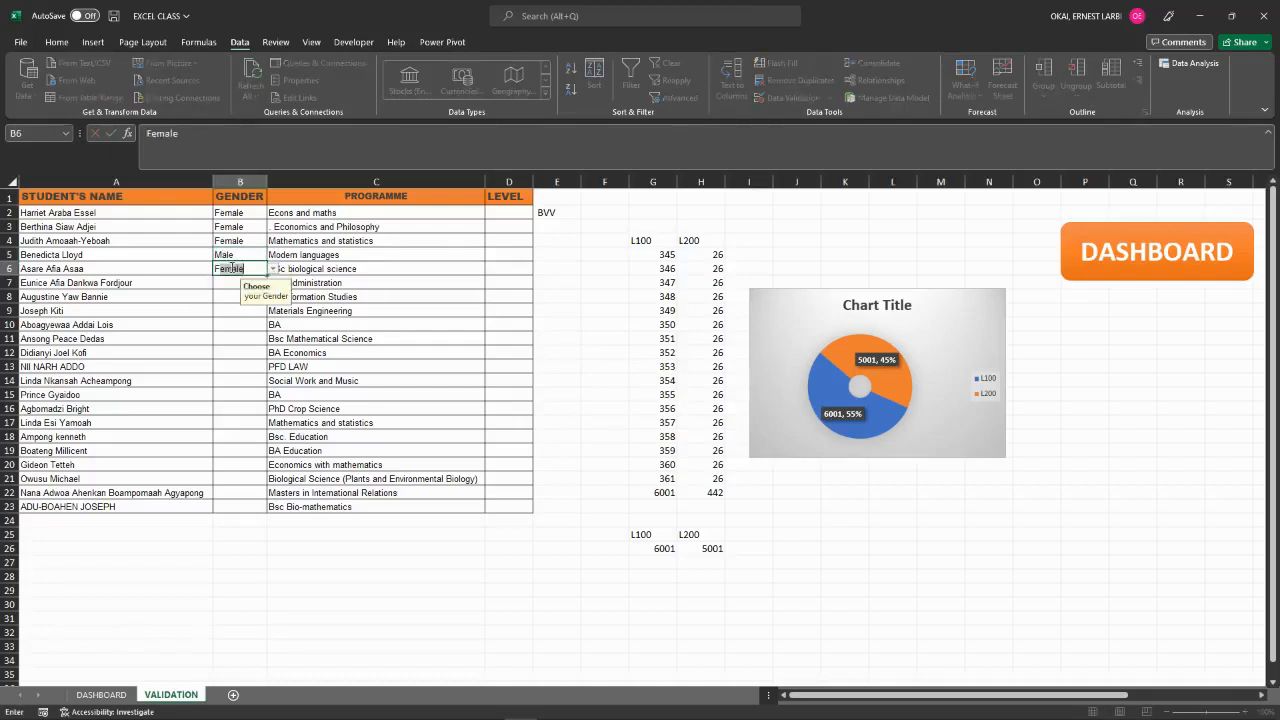
key(Return)
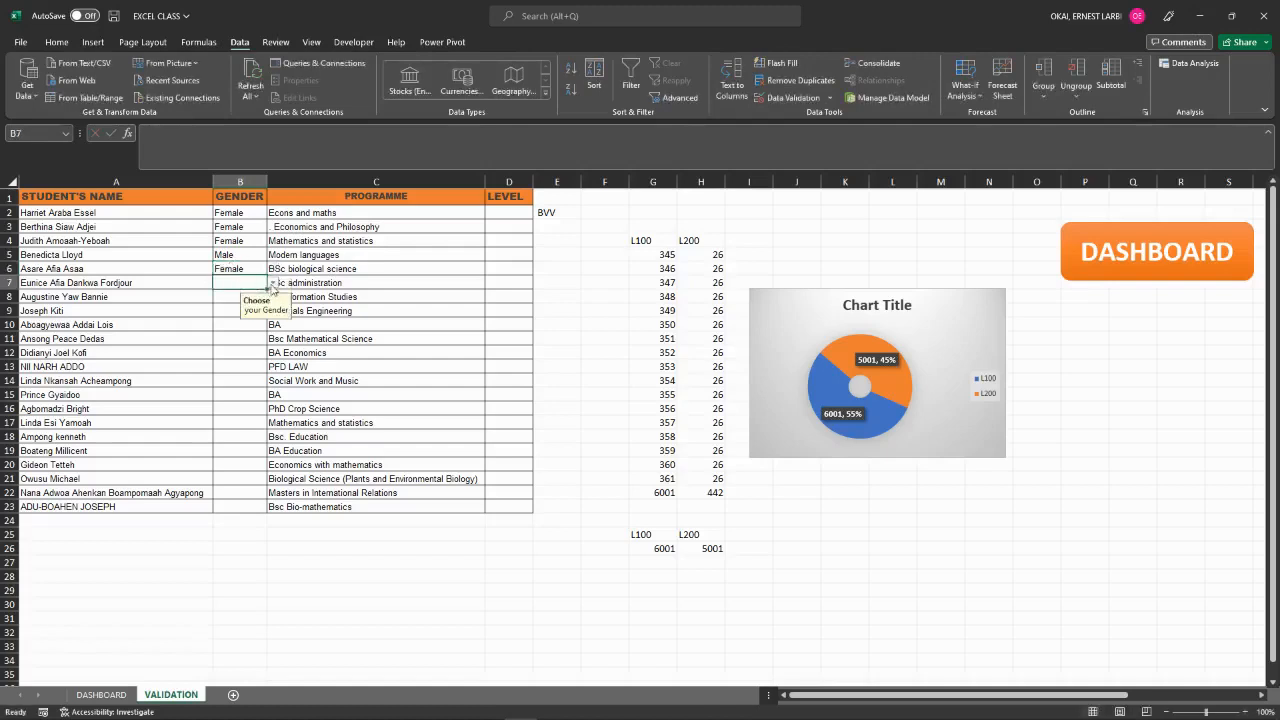
click(273, 284)
click(232, 319)
drag(238, 207, 249, 507)
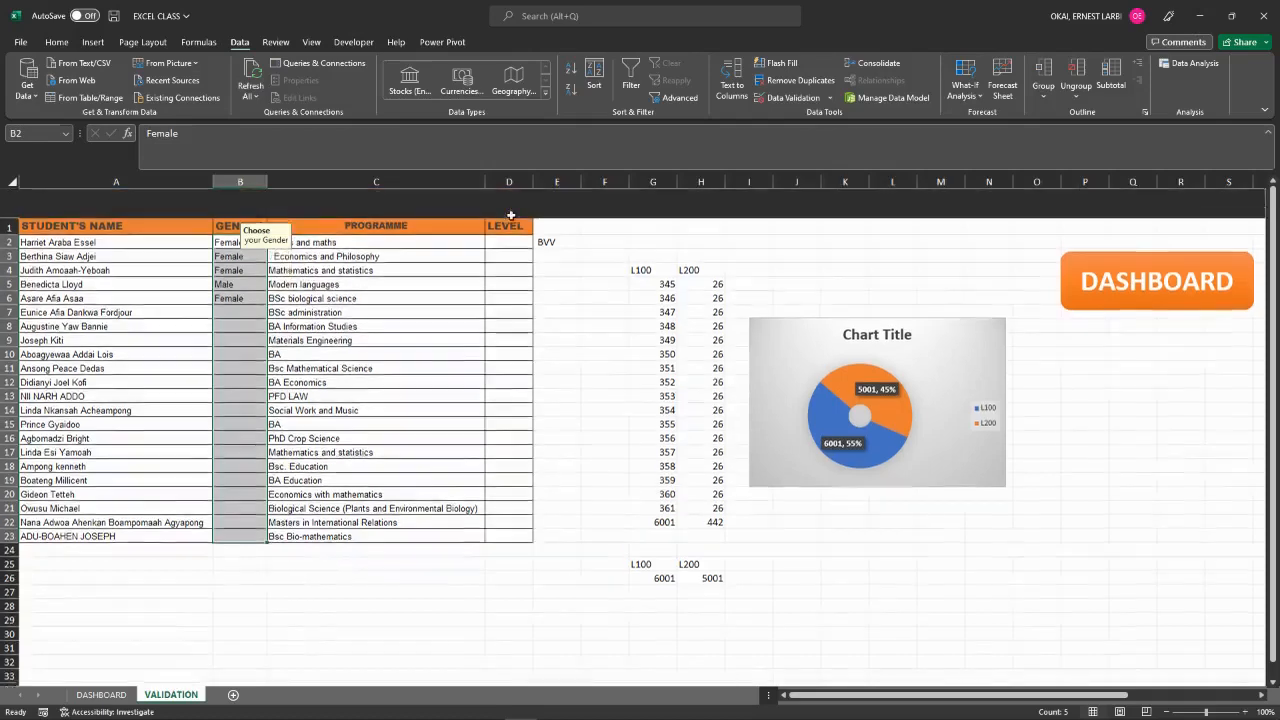
click(243, 312)
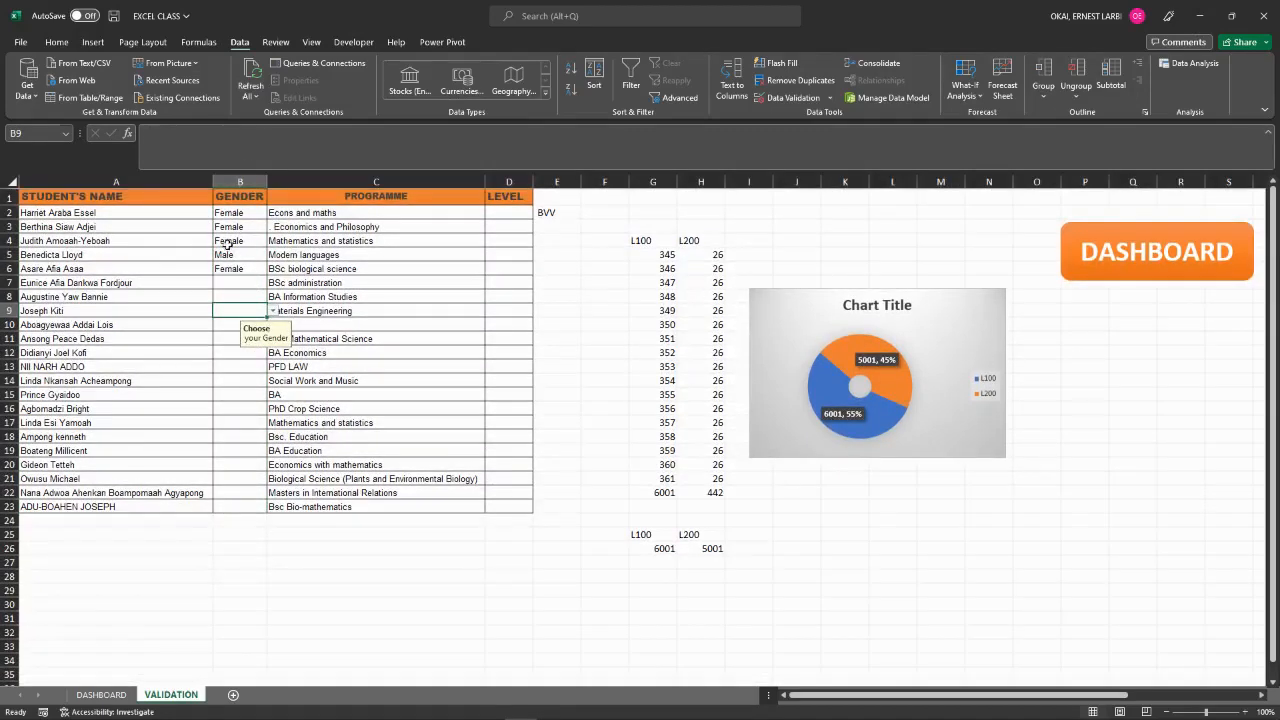
Apply list validation to the LEVEL cells D2:D23 with the source 100,200,300,400,500,600,700.
click(510, 212)
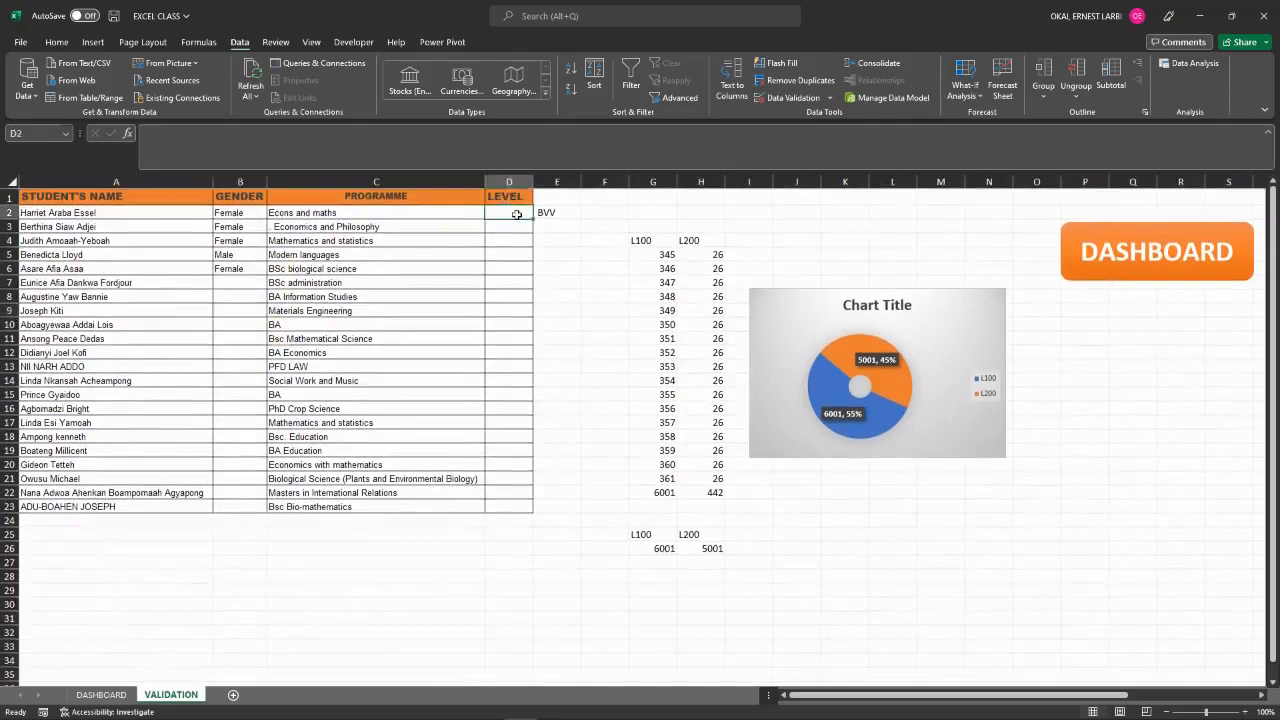
drag(516, 214, 523, 511)
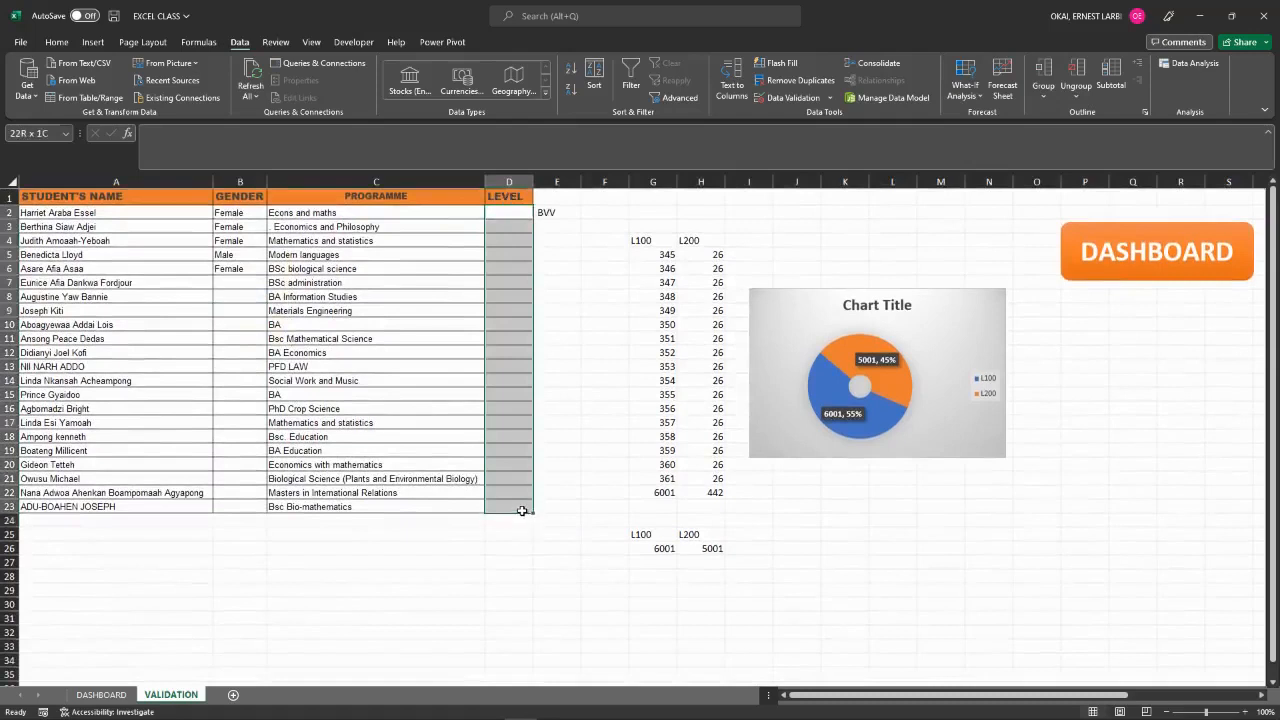
click(829, 98)
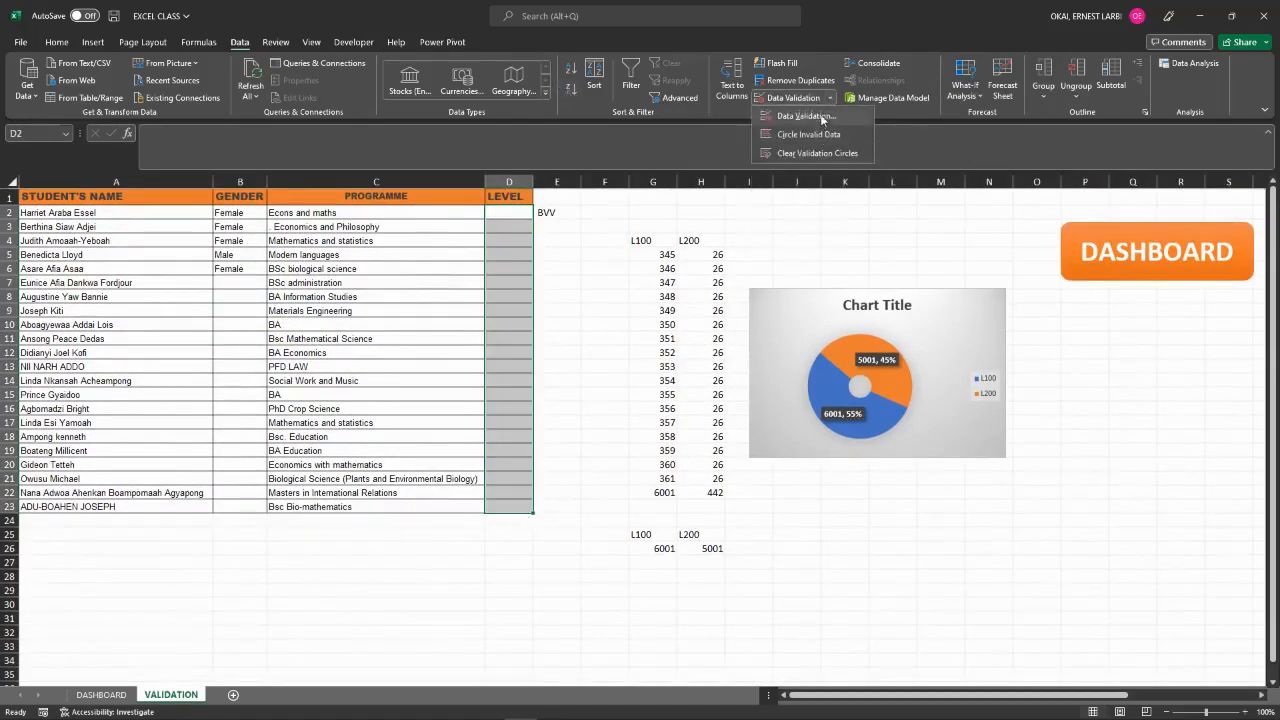
click(821, 117)
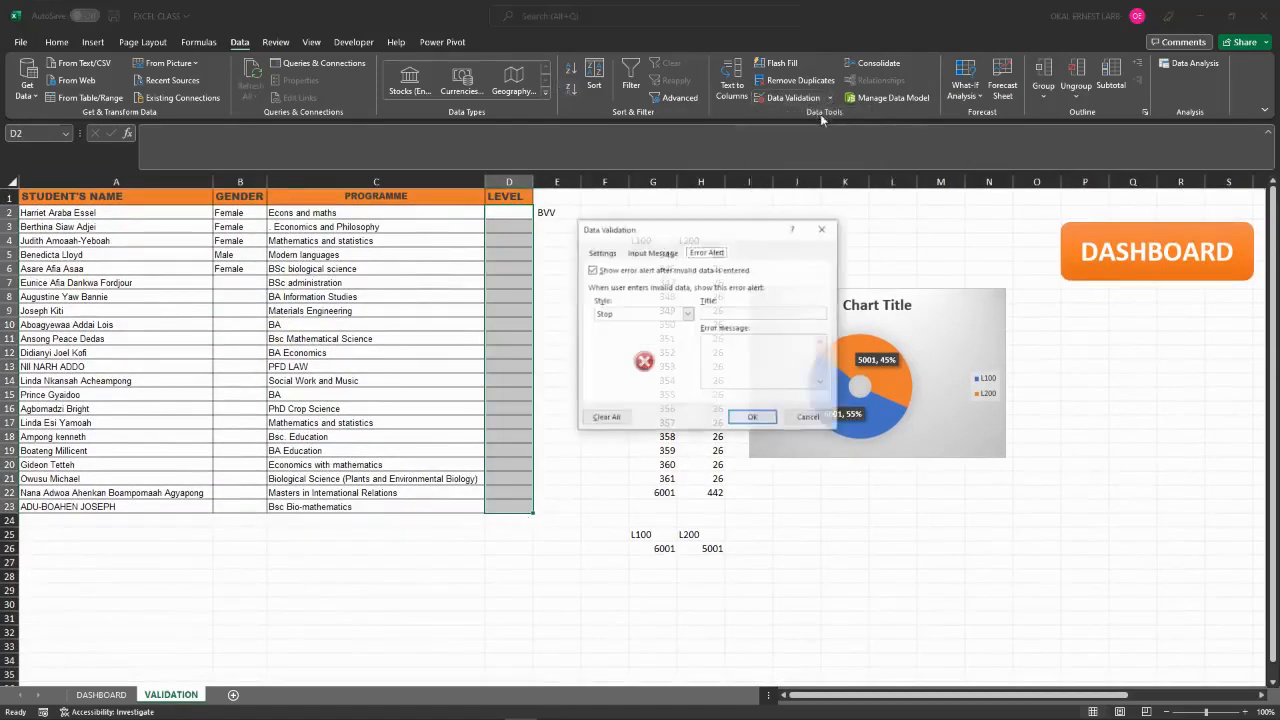
click(602, 252)
click(620, 297)
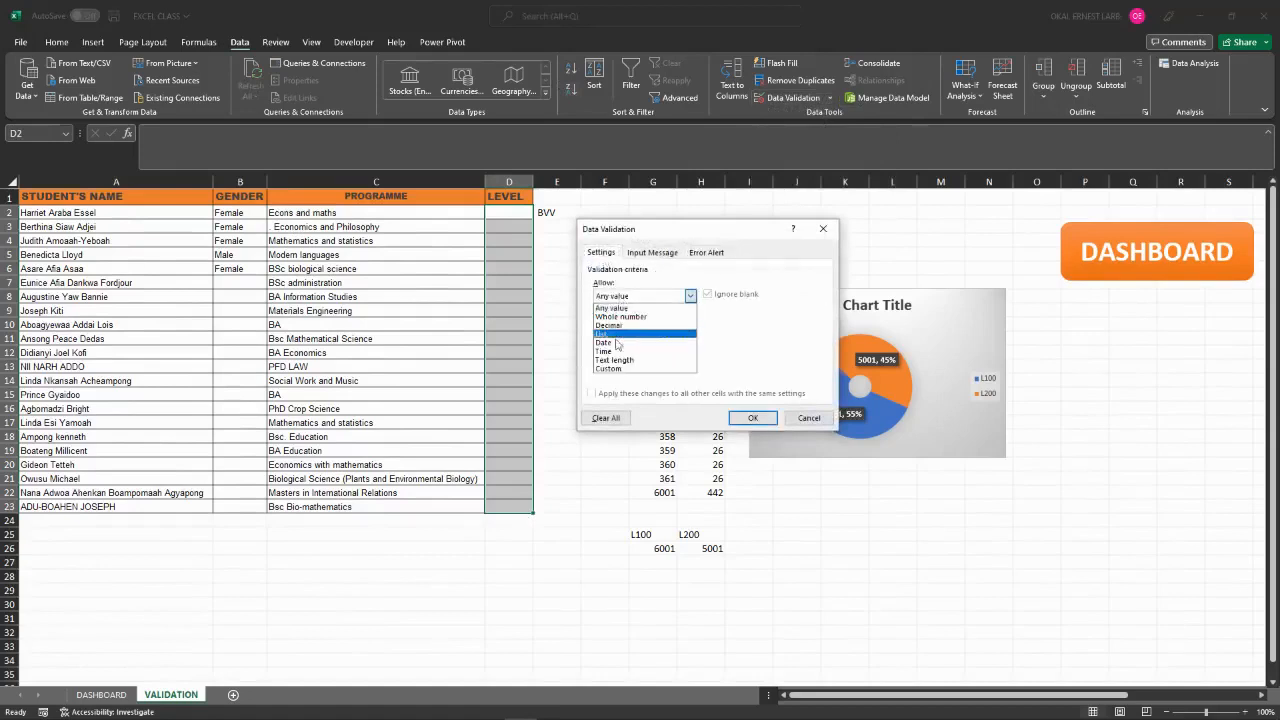
click(615, 340)
click(618, 350)
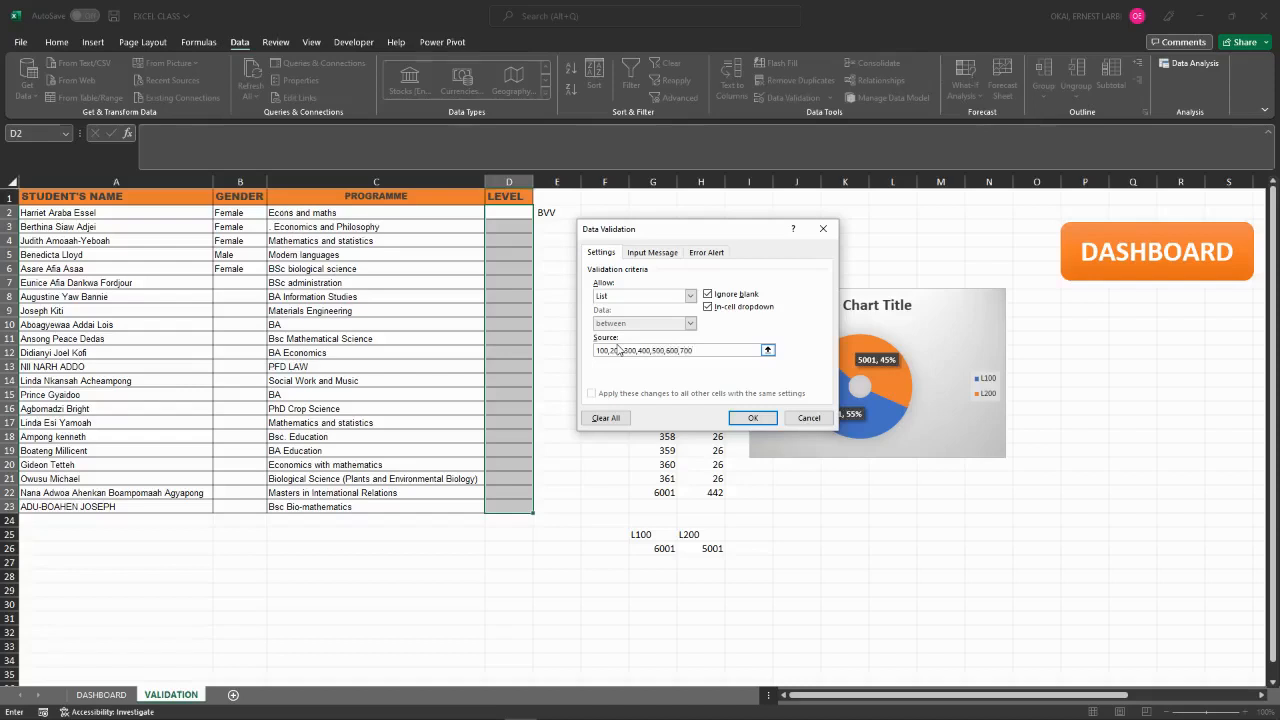
click(752, 419)
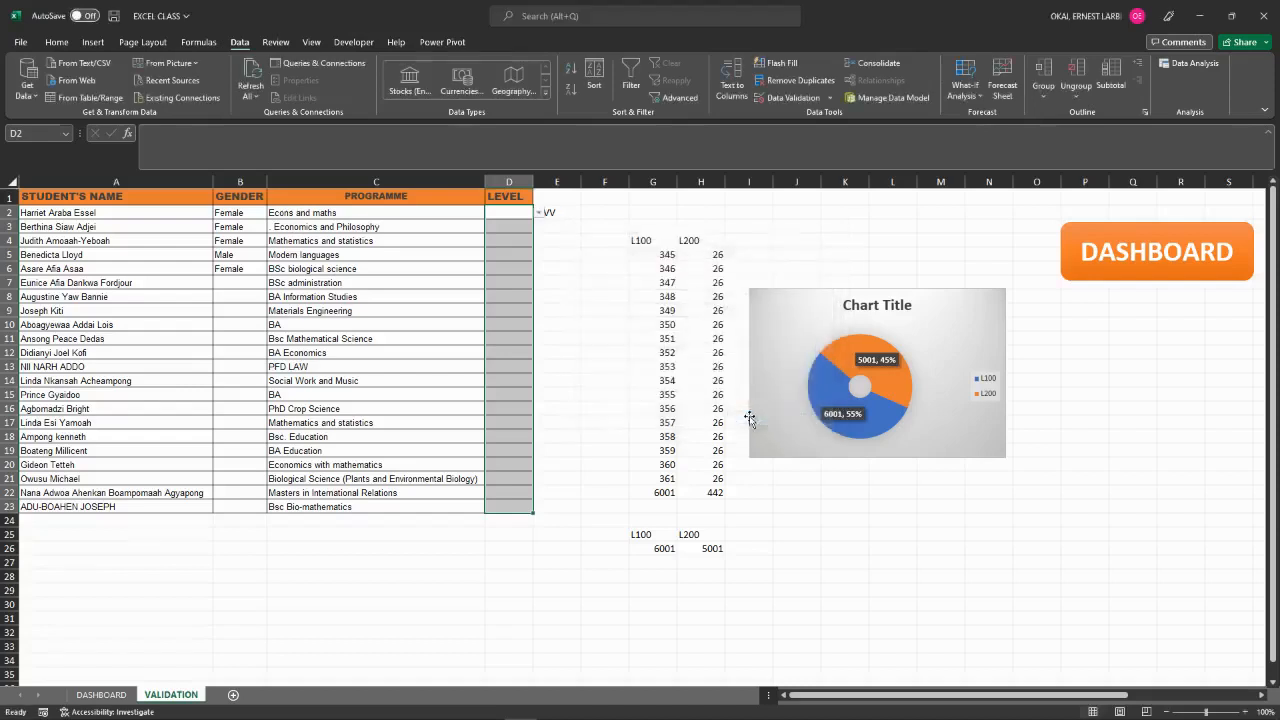
Choose 500 from the in-cell list as the level of the student in row 2.
click(538, 213)
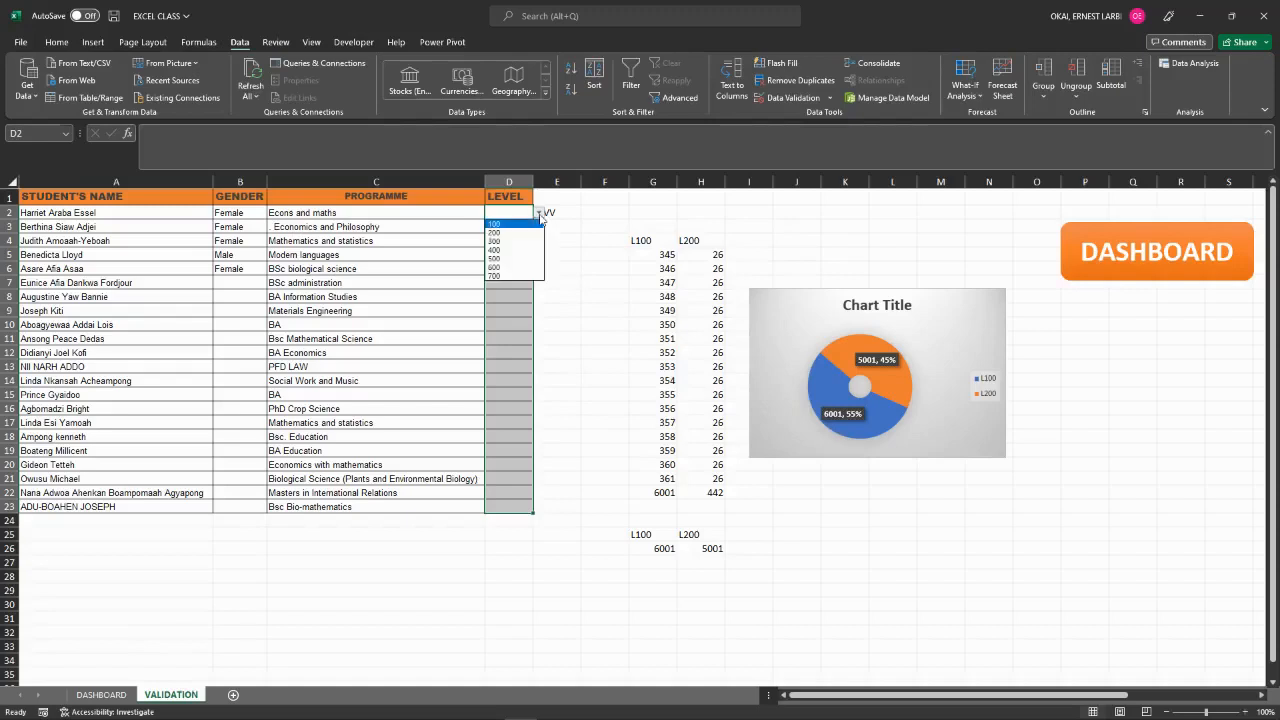
click(500, 258)
click(571, 254)
click(521, 214)
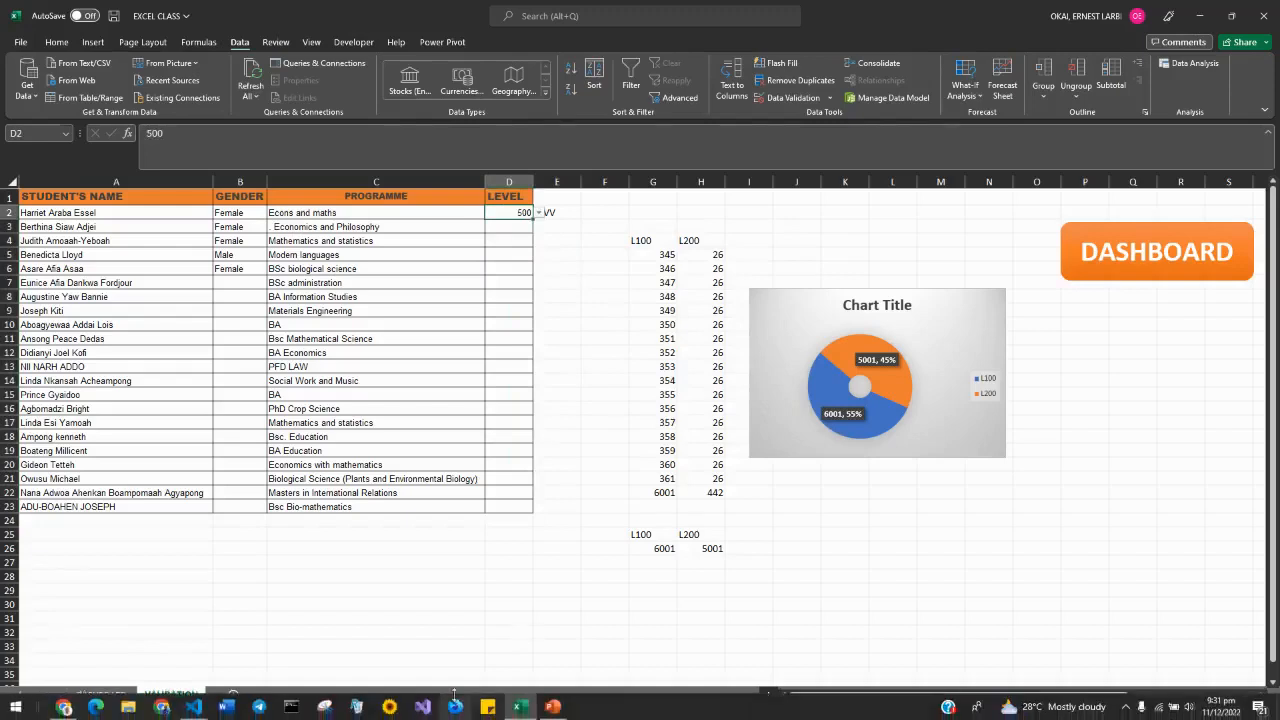
mouse_move(660, 710)
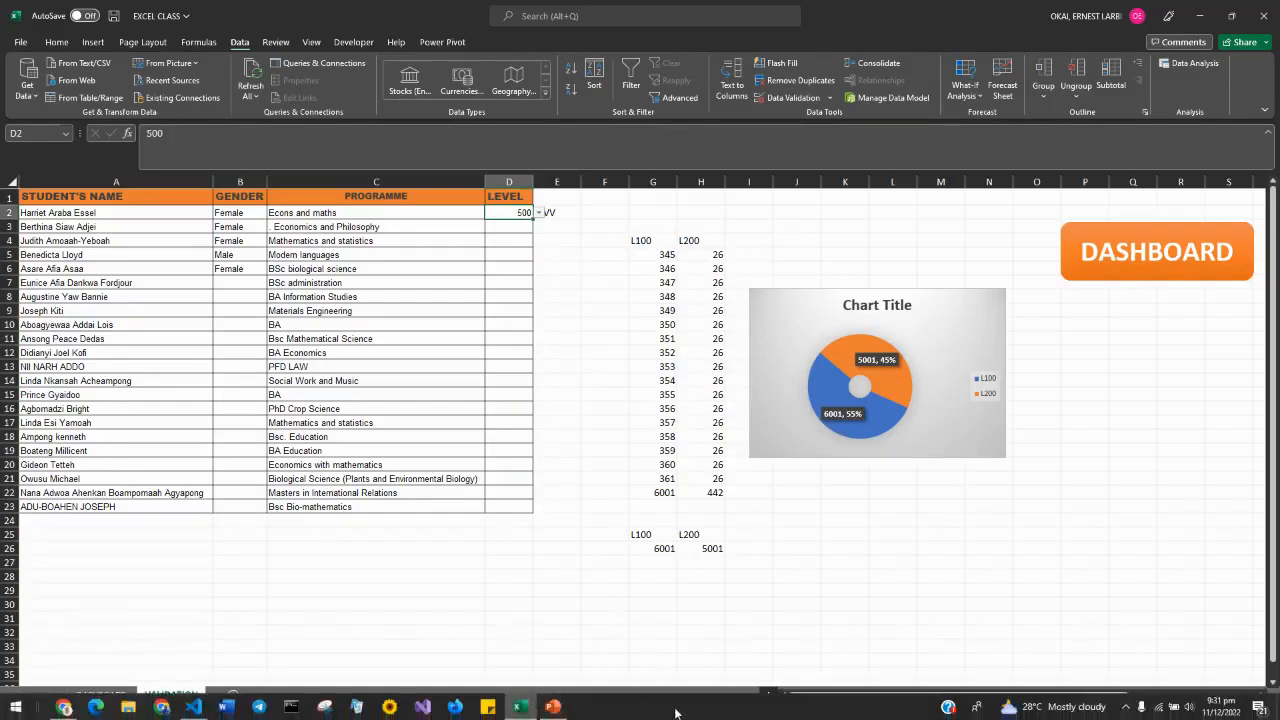
drag(676, 712, 1224, 591)
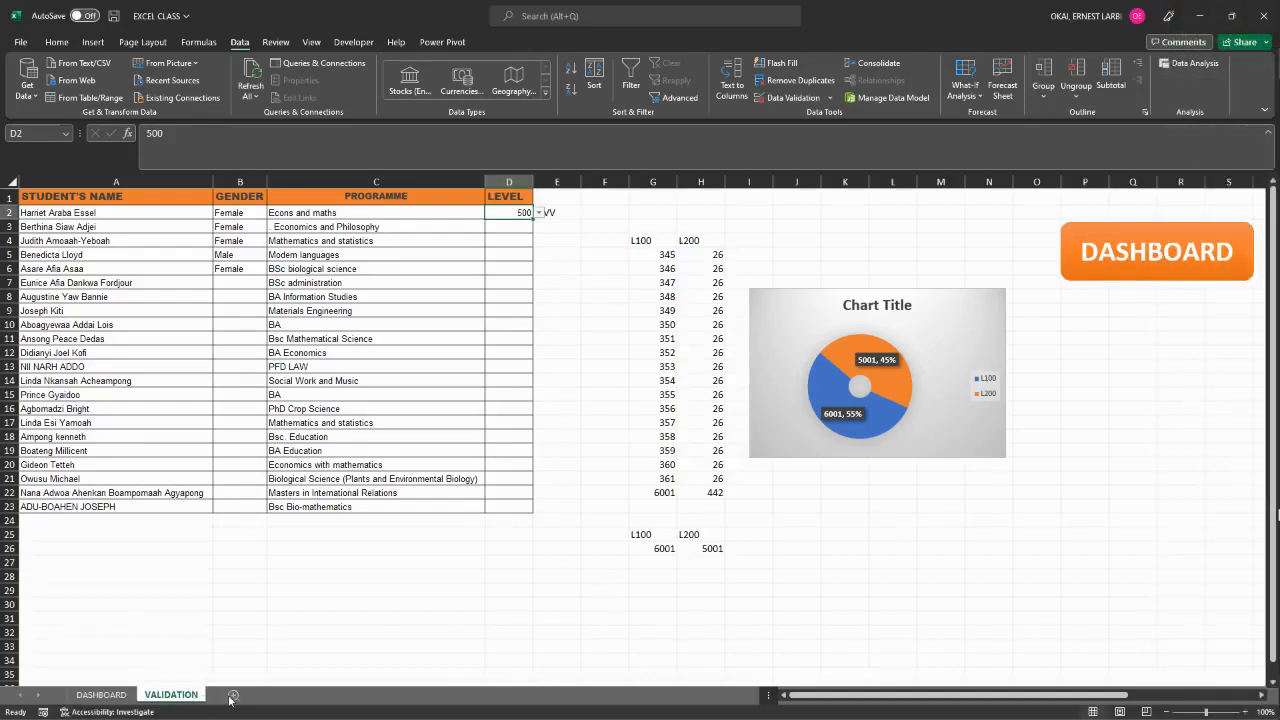
Add a new worksheet after VALIDATION and rename it META.
click(233, 697)
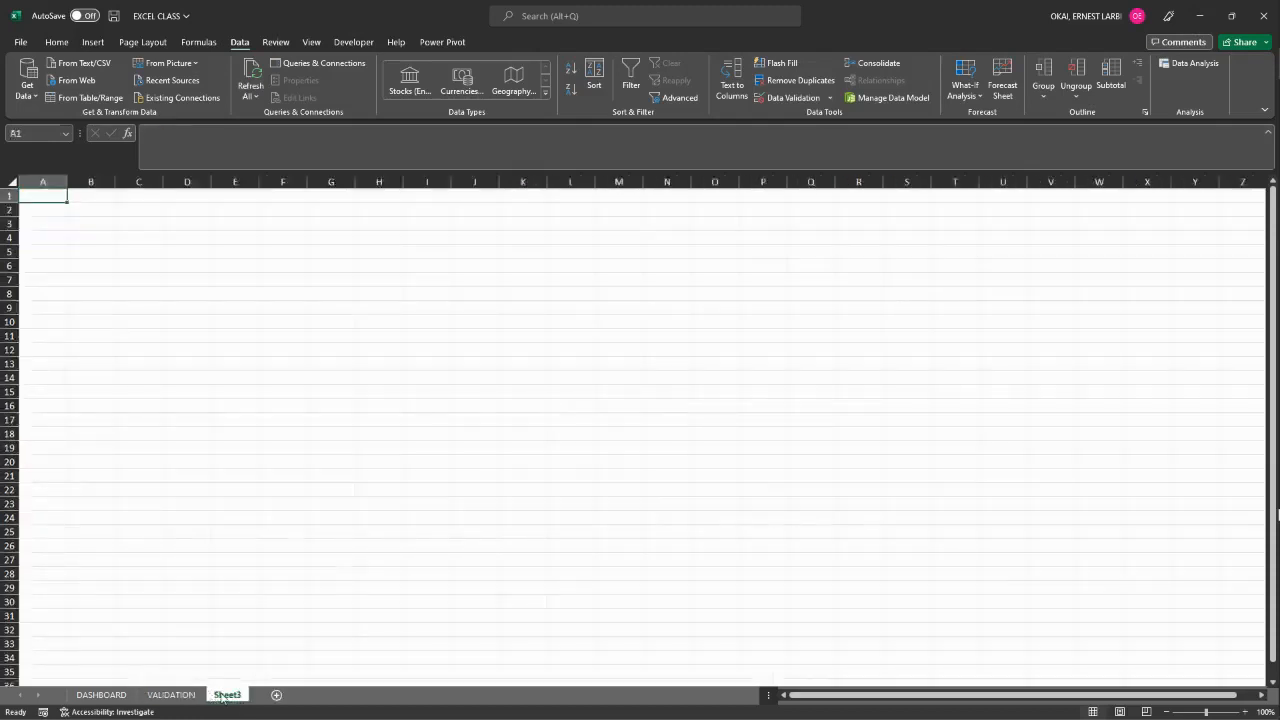
double_click(226, 695)
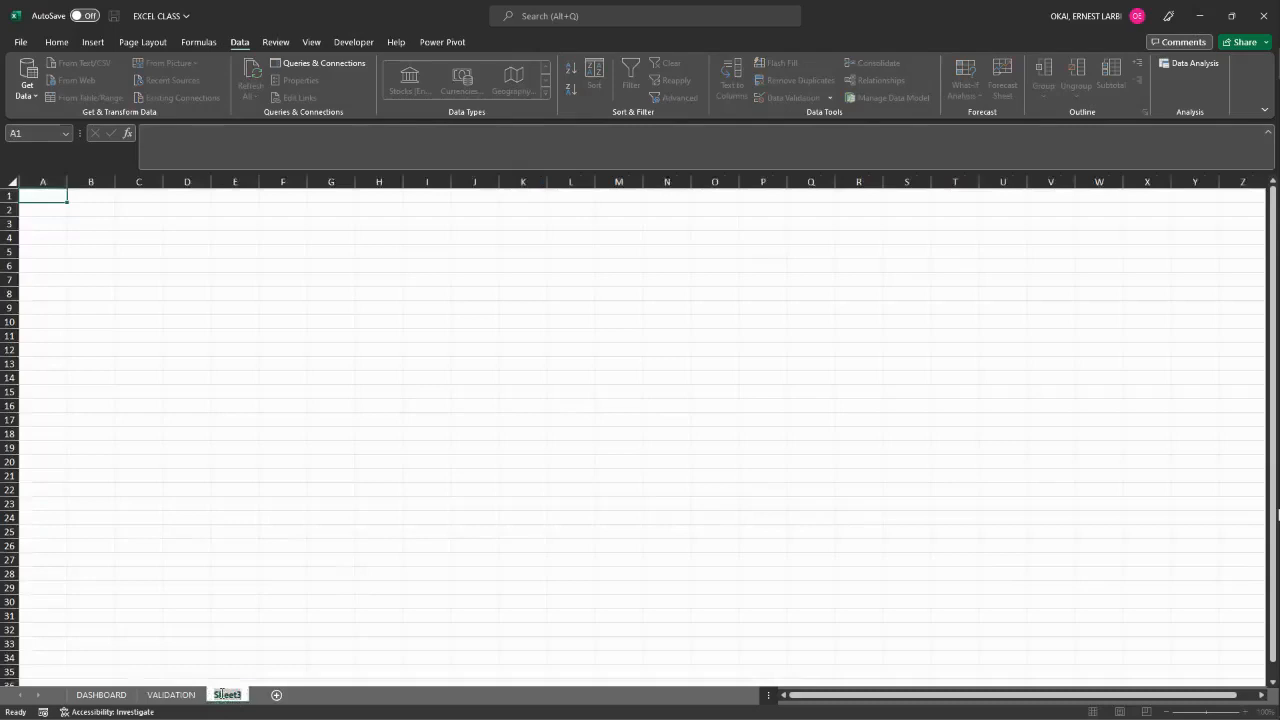
text(META)
click(220, 466)
Enter the heading LEVELS in cell A1 of the META sheet.
click(42, 195)
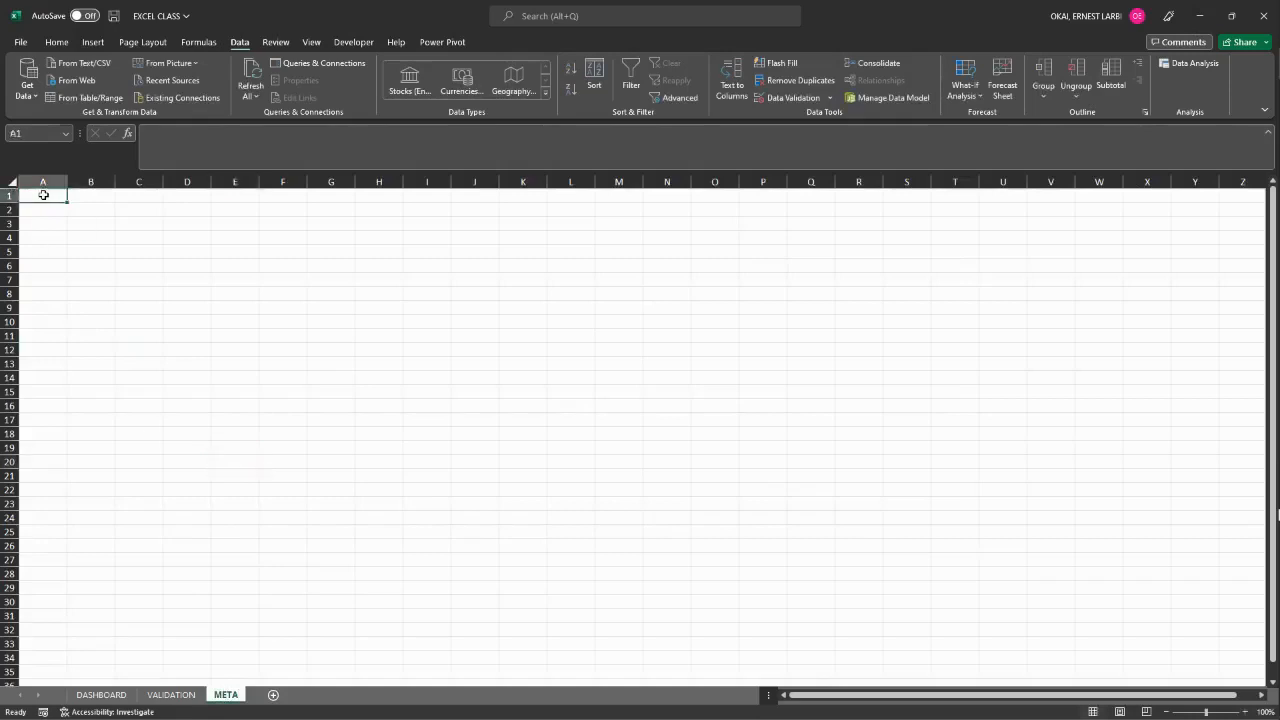
click(77, 198)
click(39, 195)
text(L)
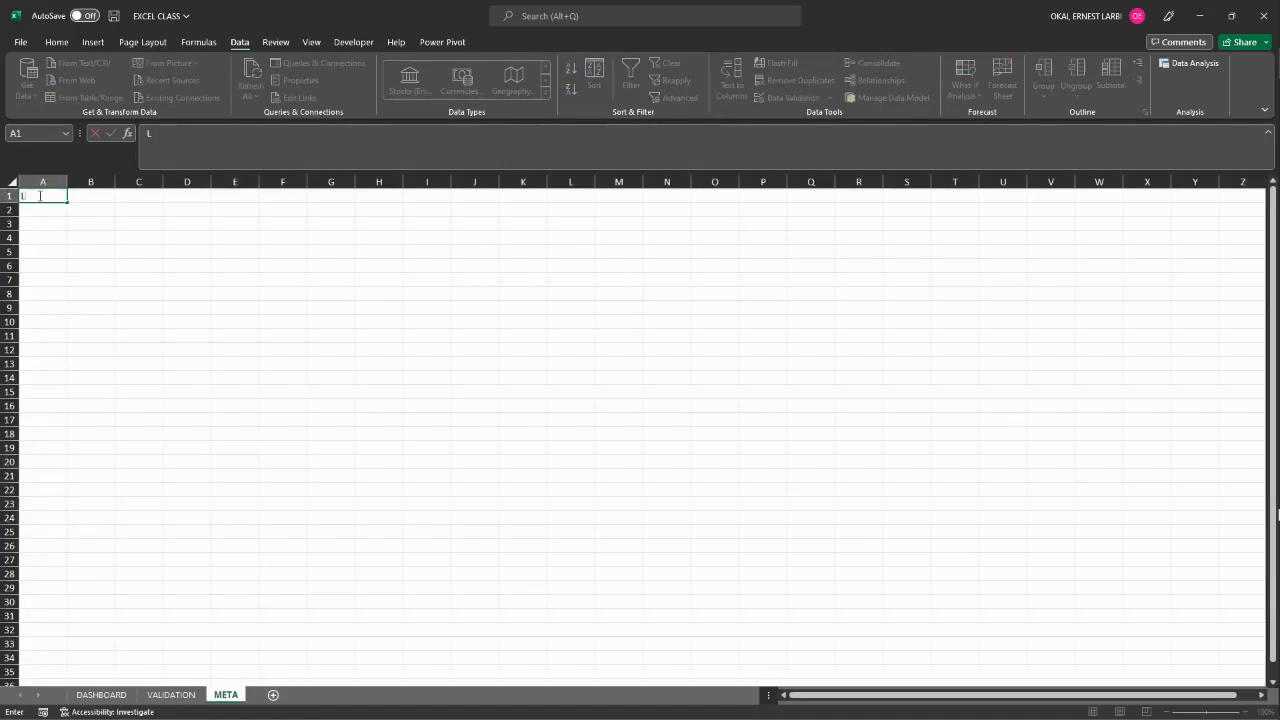
text(EVELS)
click(40, 214)
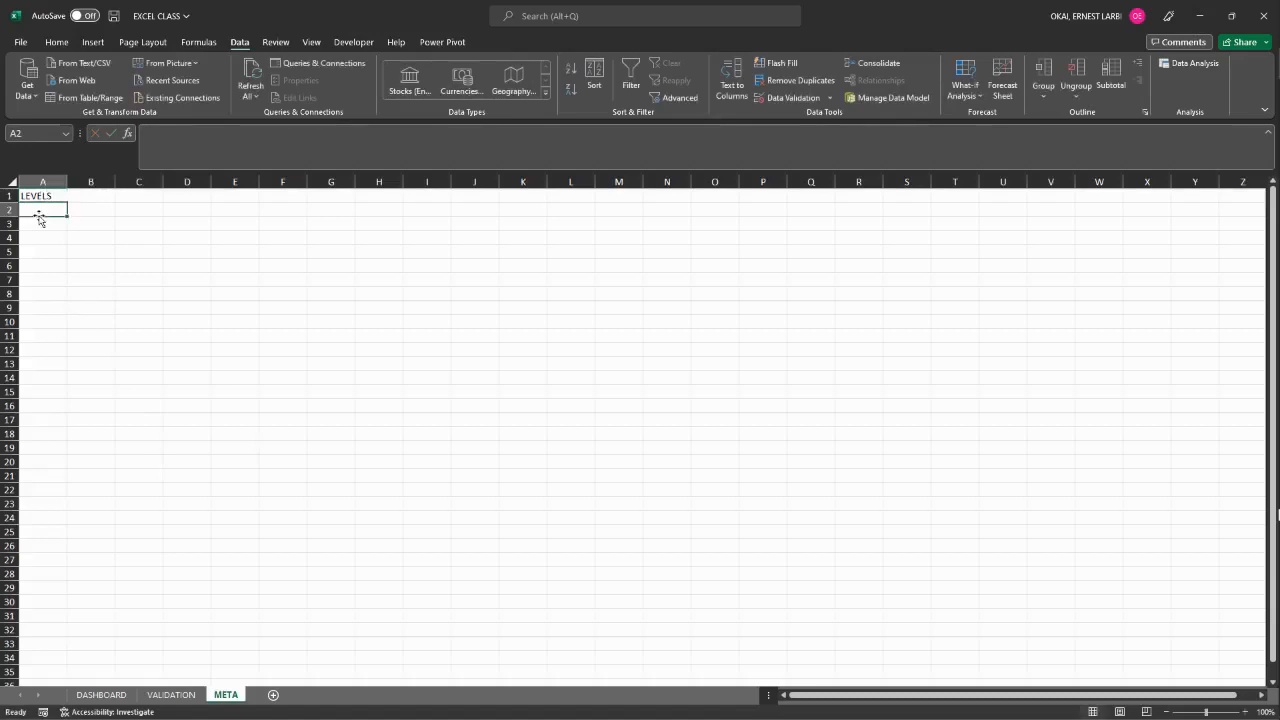
Fill cells A2:A8 under the LEVELS heading with 100, 200, 300, 400, 500, 600 and 700.
text(100)
key(Return)
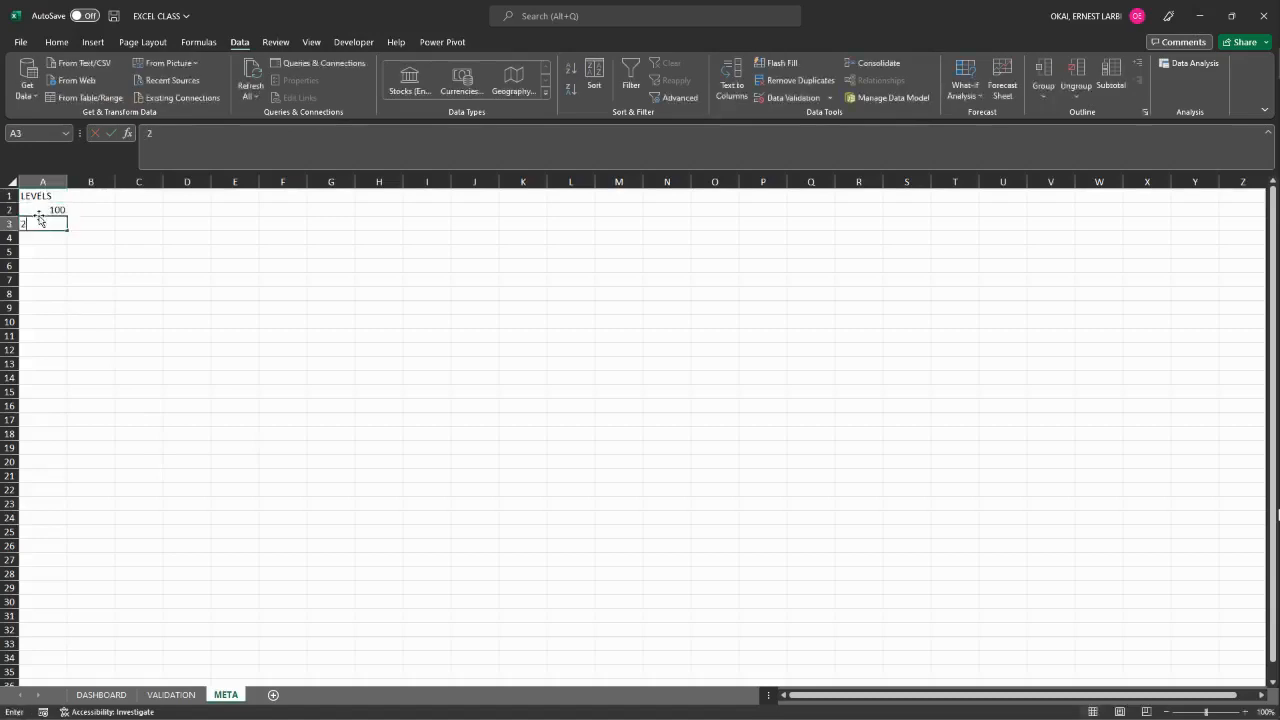
text(200)
key(Return)
text(300)
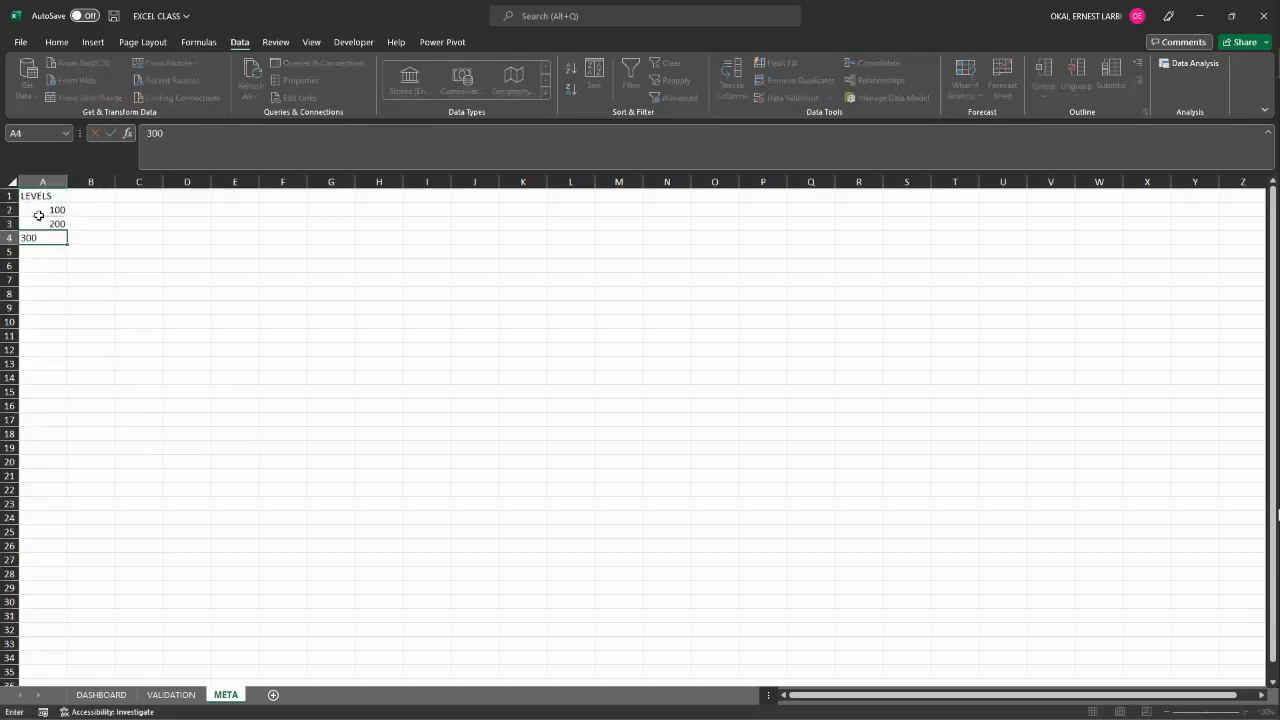
key(Return)
text(400)
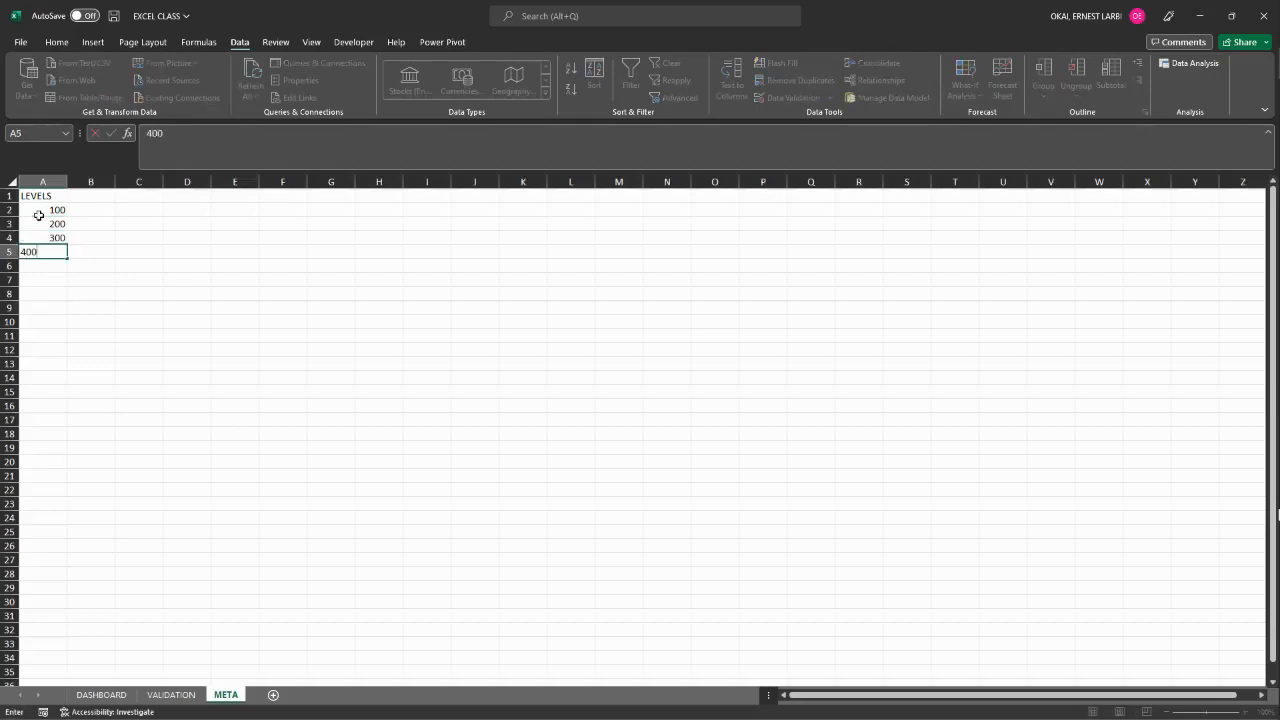
key(Return)
text(500)
key(Return)
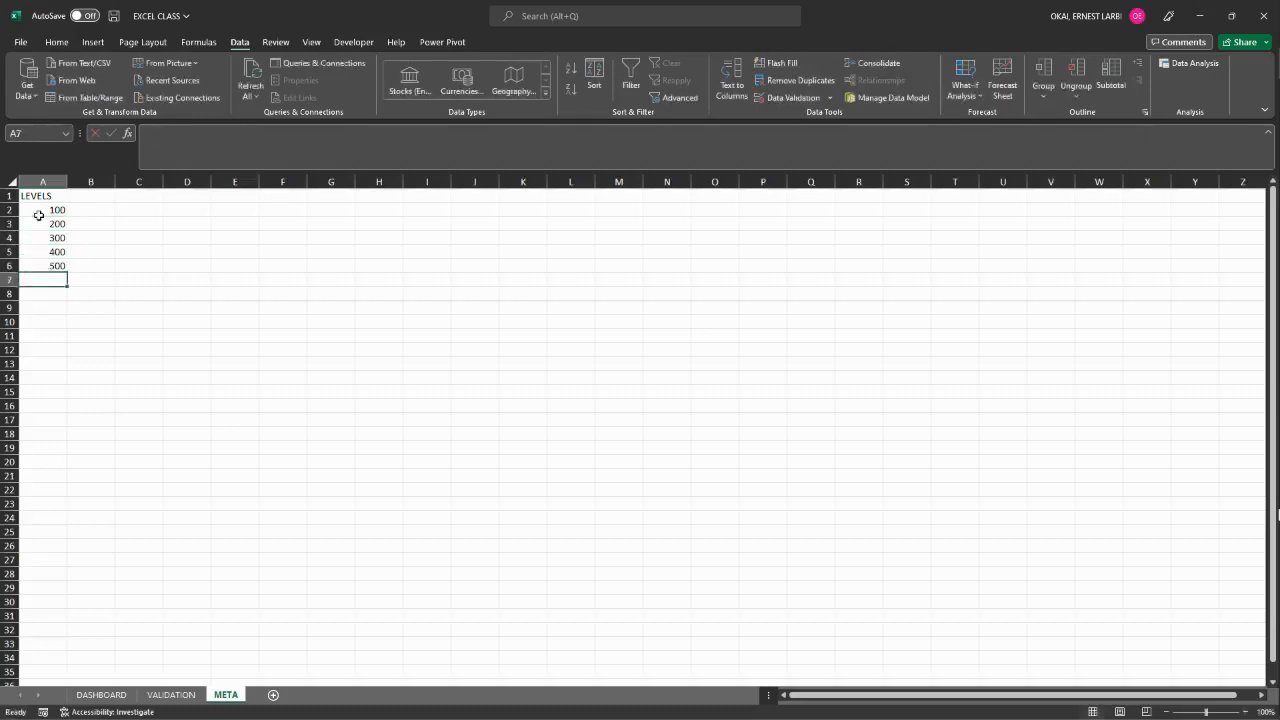
text(600)
key(Return)
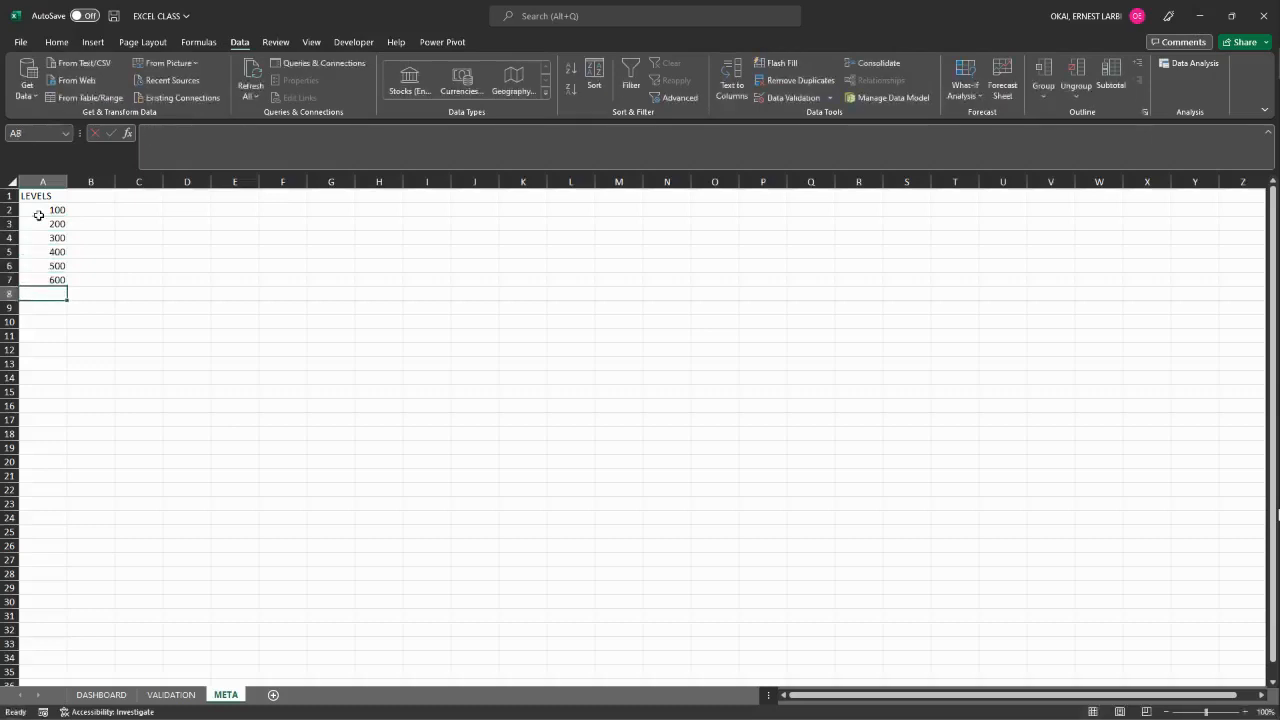
text(700)
key(Return)
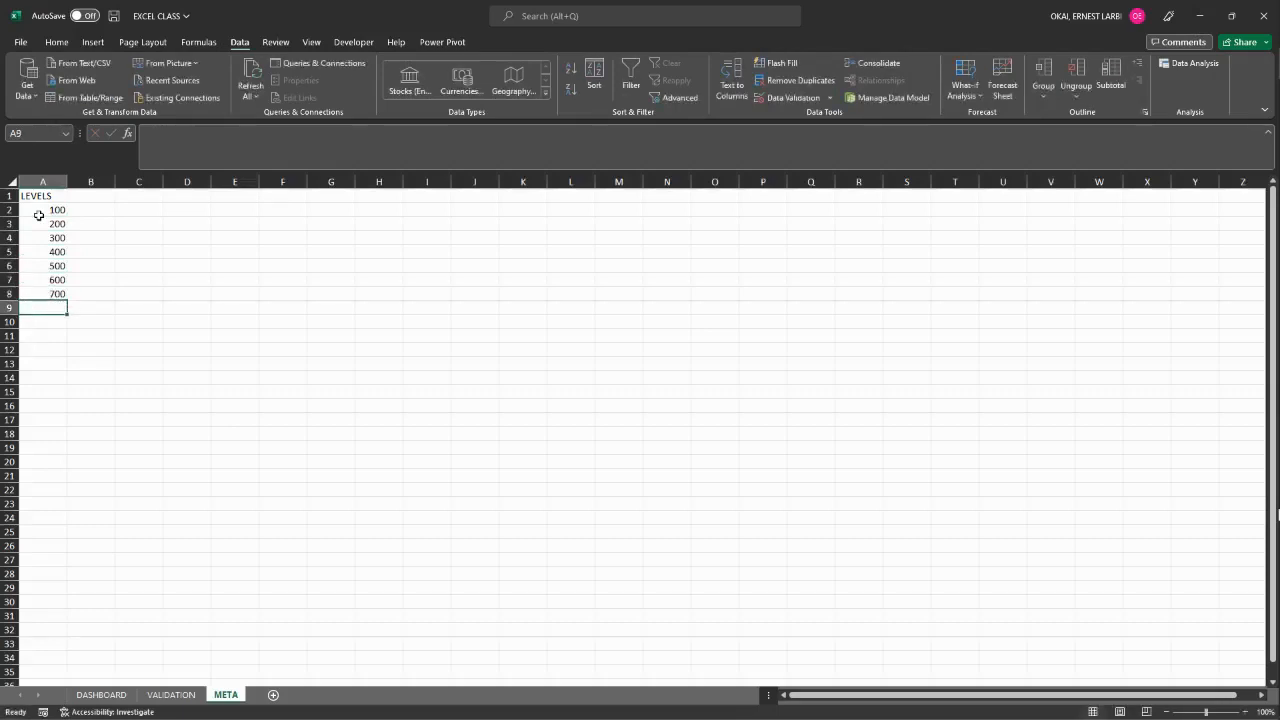
click(110, 238)
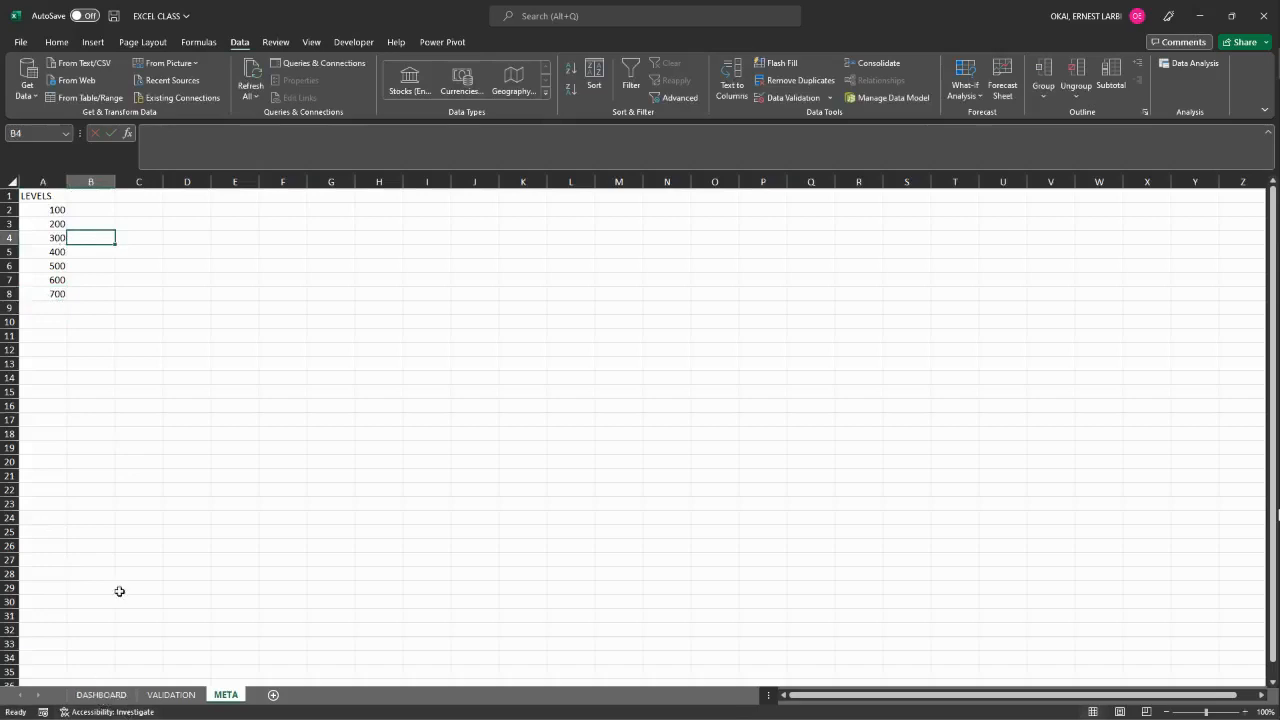
click(166, 228)
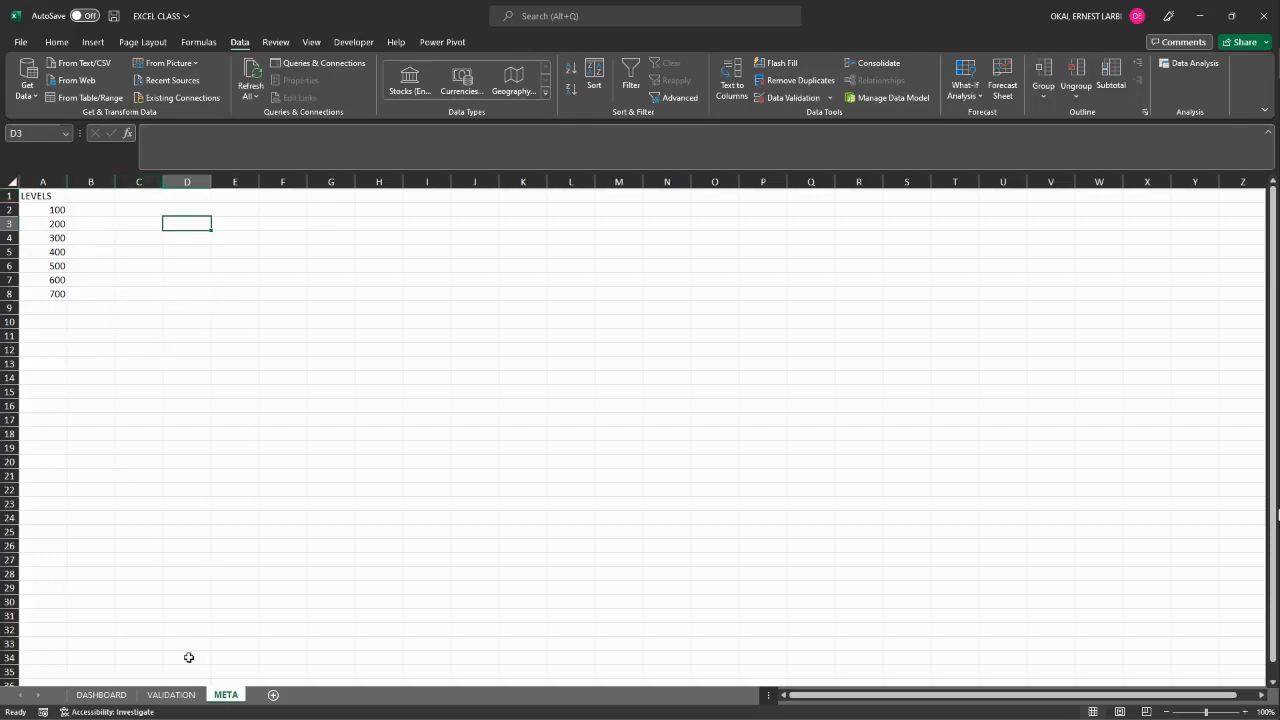
Clear the existing data validation settings for the LEVEL cells D2:D23 on the VALIDATION sheet.
click(166, 699)
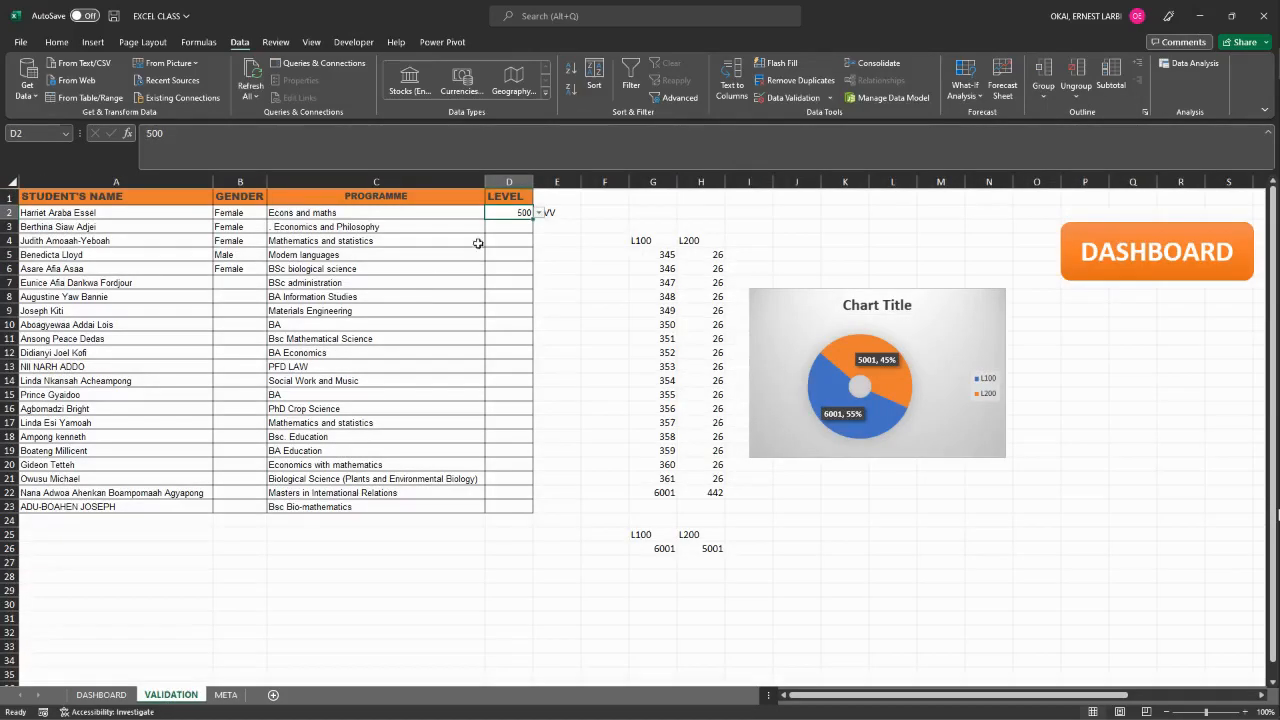
drag(500, 212, 505, 505)
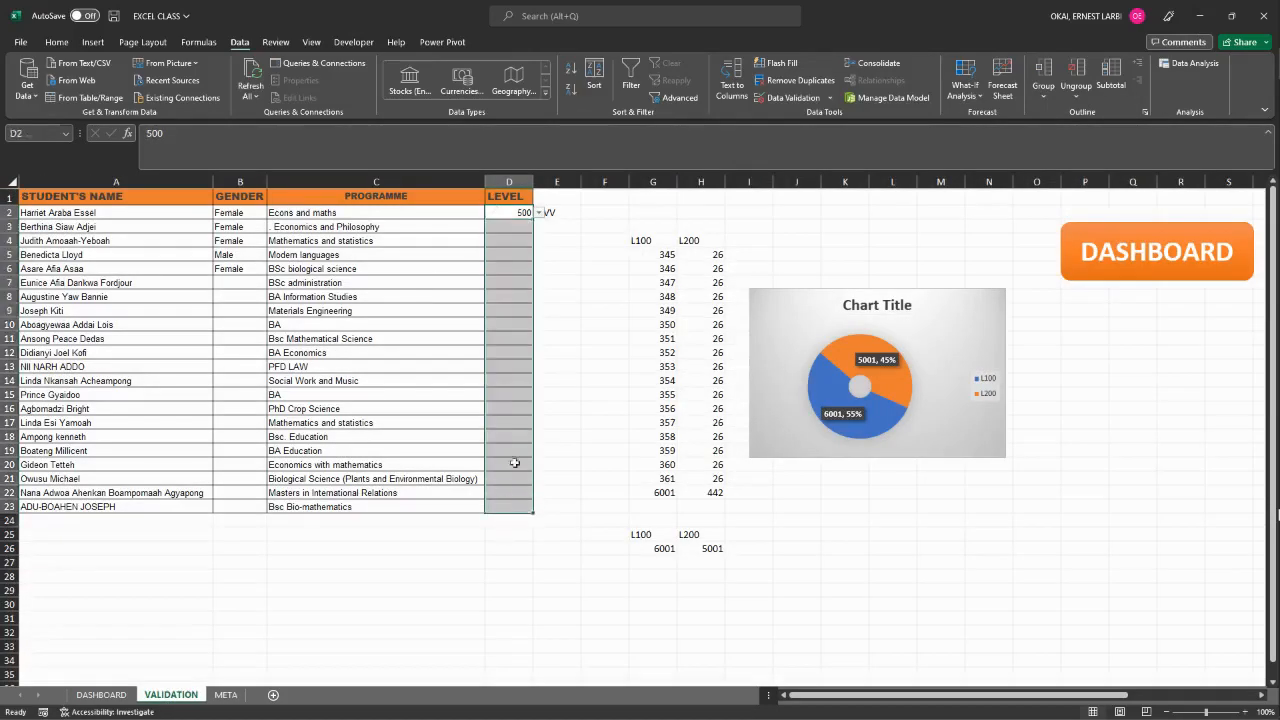
click(829, 97)
click(816, 114)
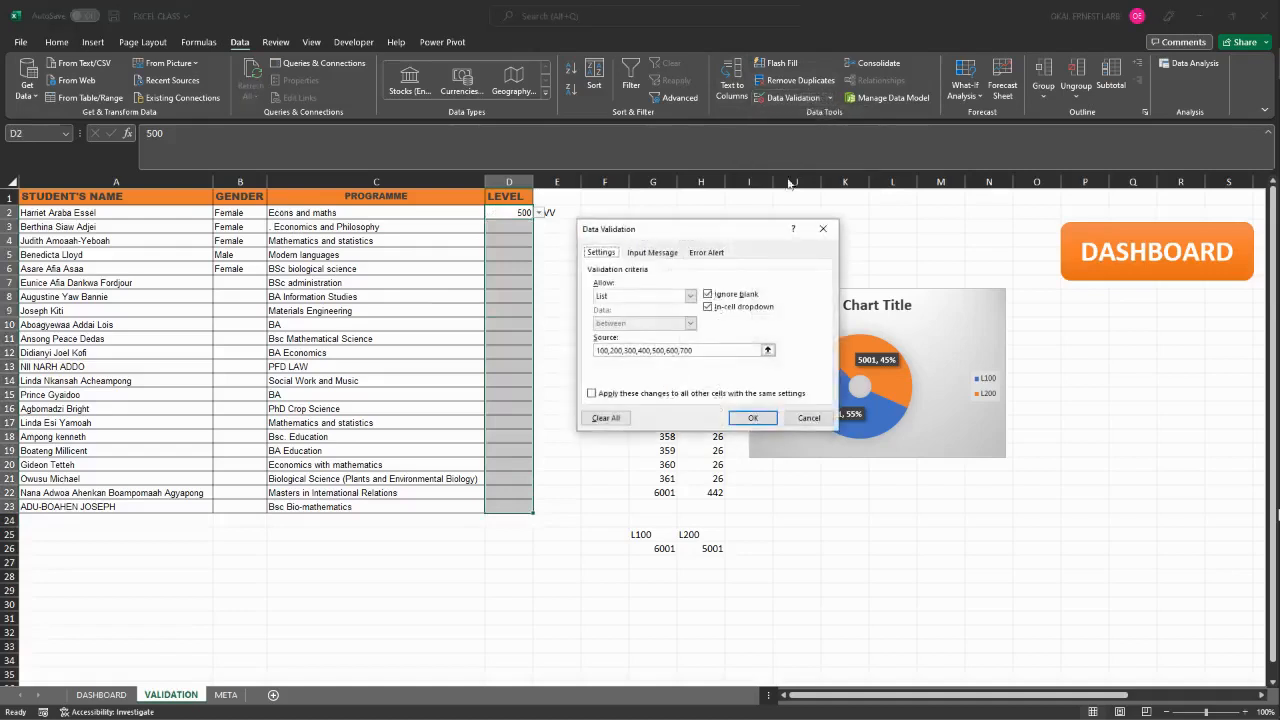
click(604, 417)
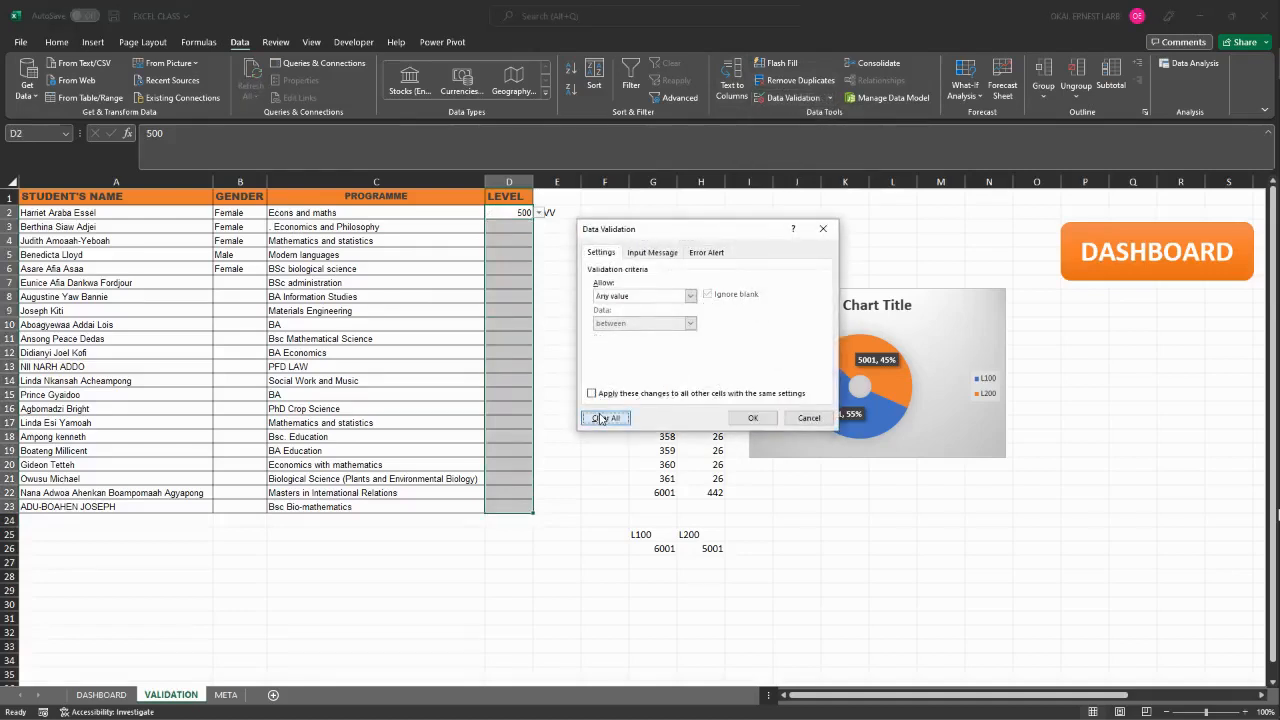
Allow a List in the validation settings, with the levels in META cells A2:A8 as the source.
click(662, 297)
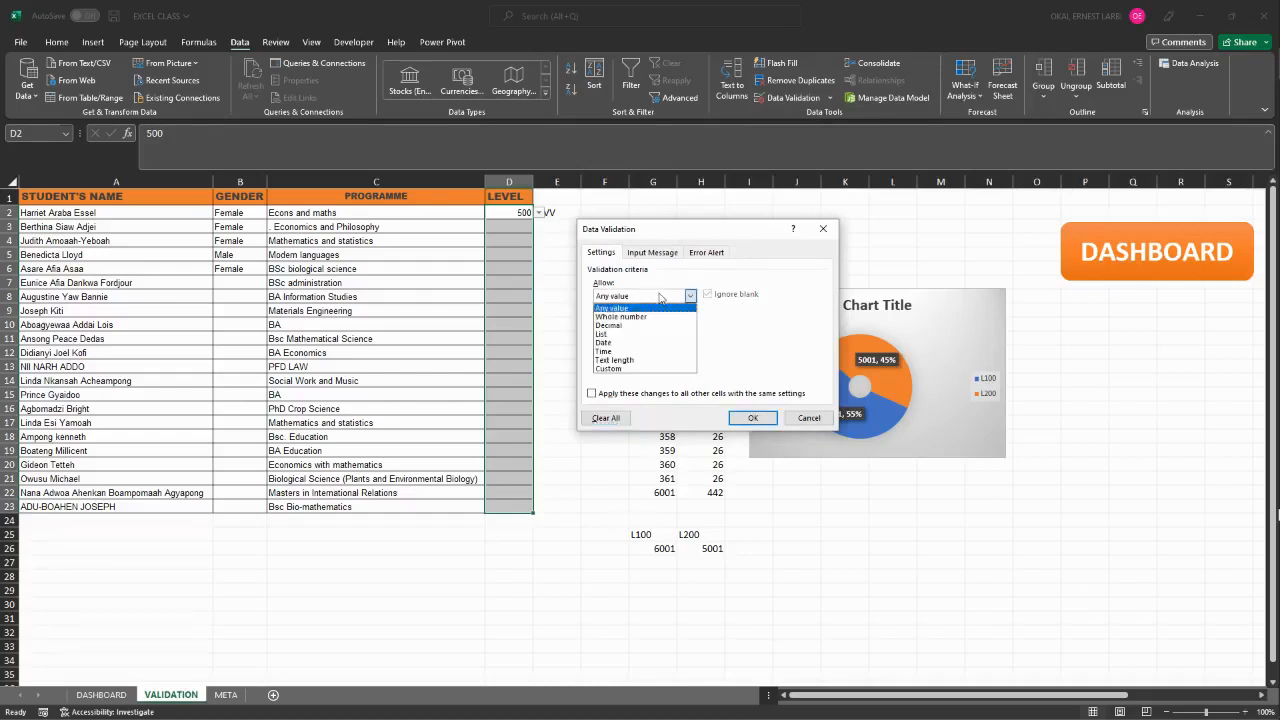
click(612, 336)
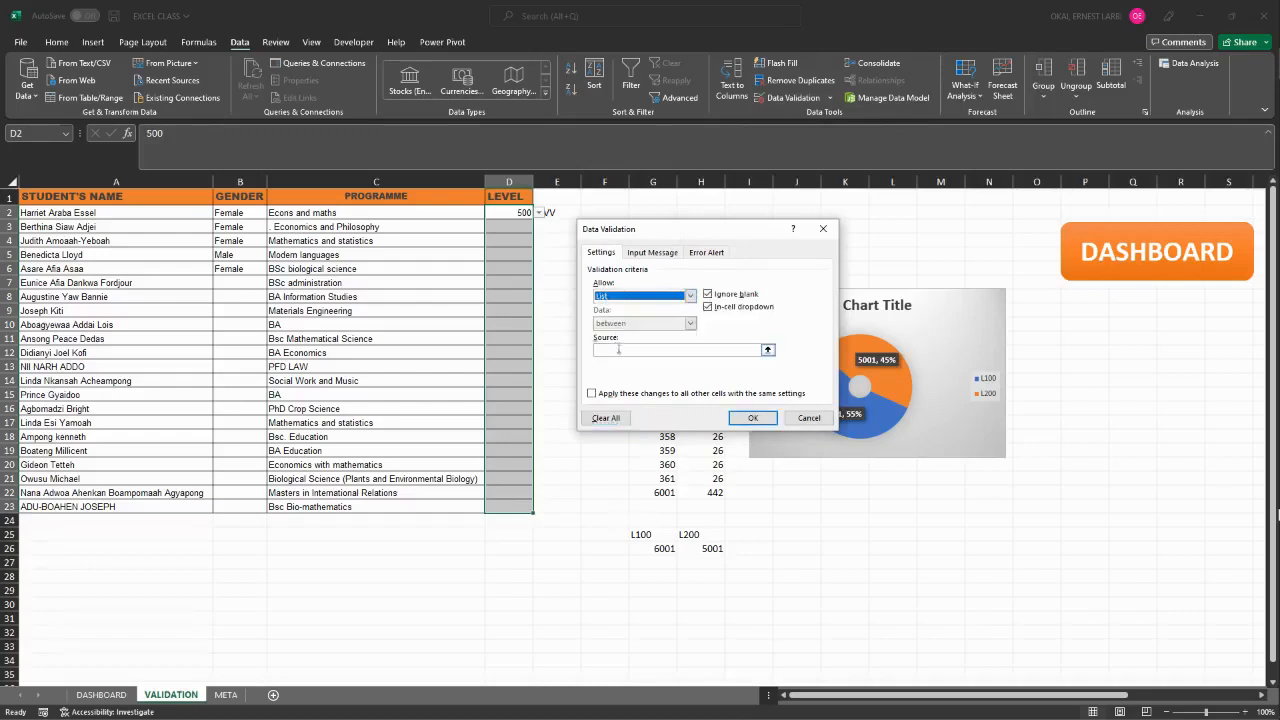
click(619, 347)
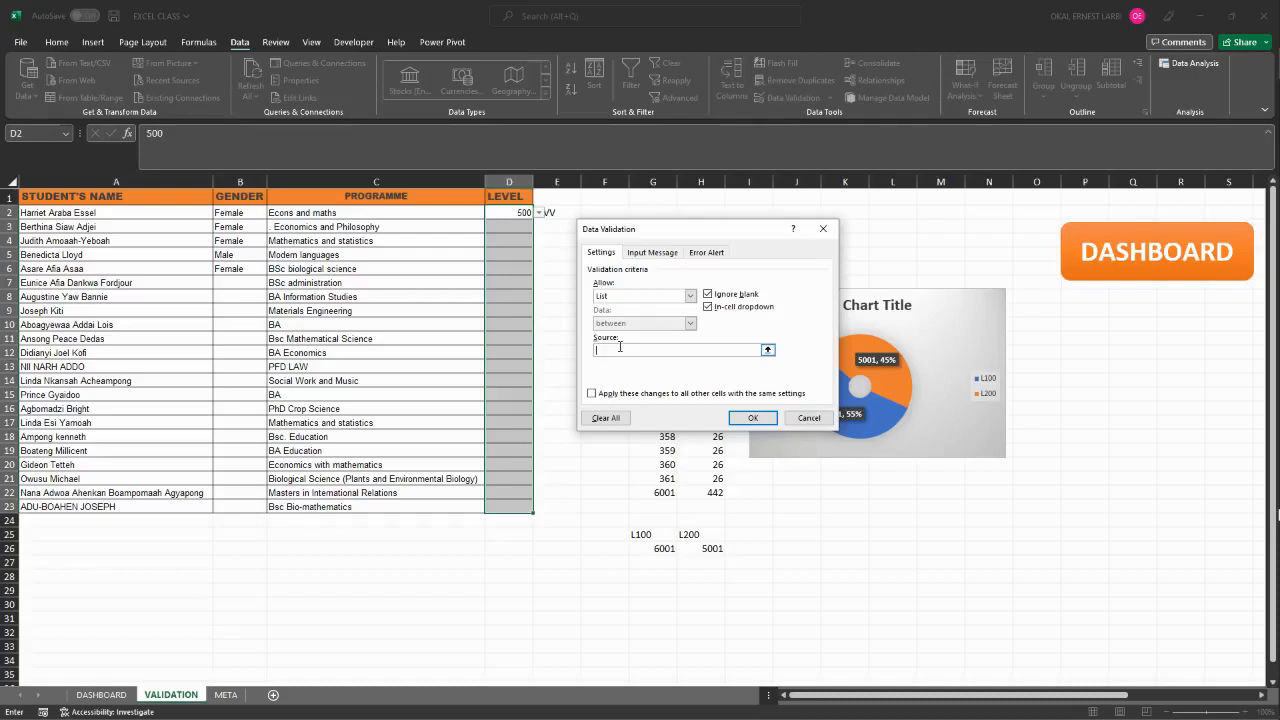
click(768, 351)
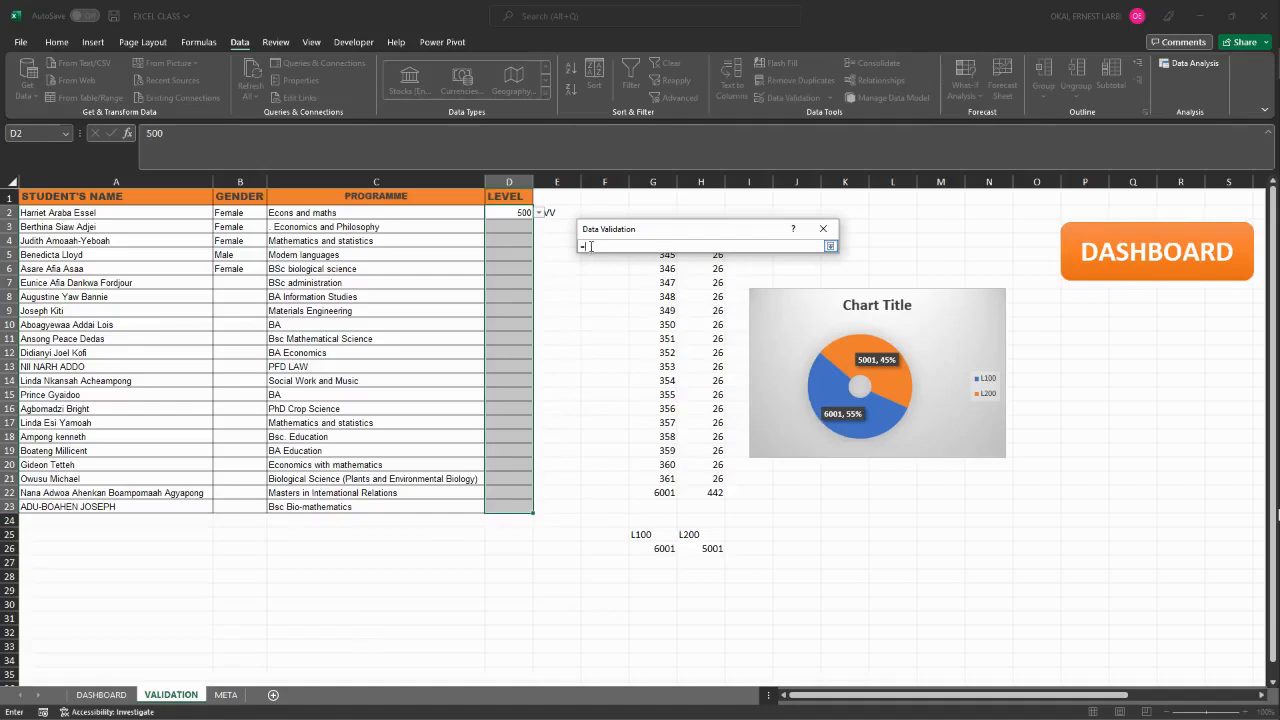
click(229, 694)
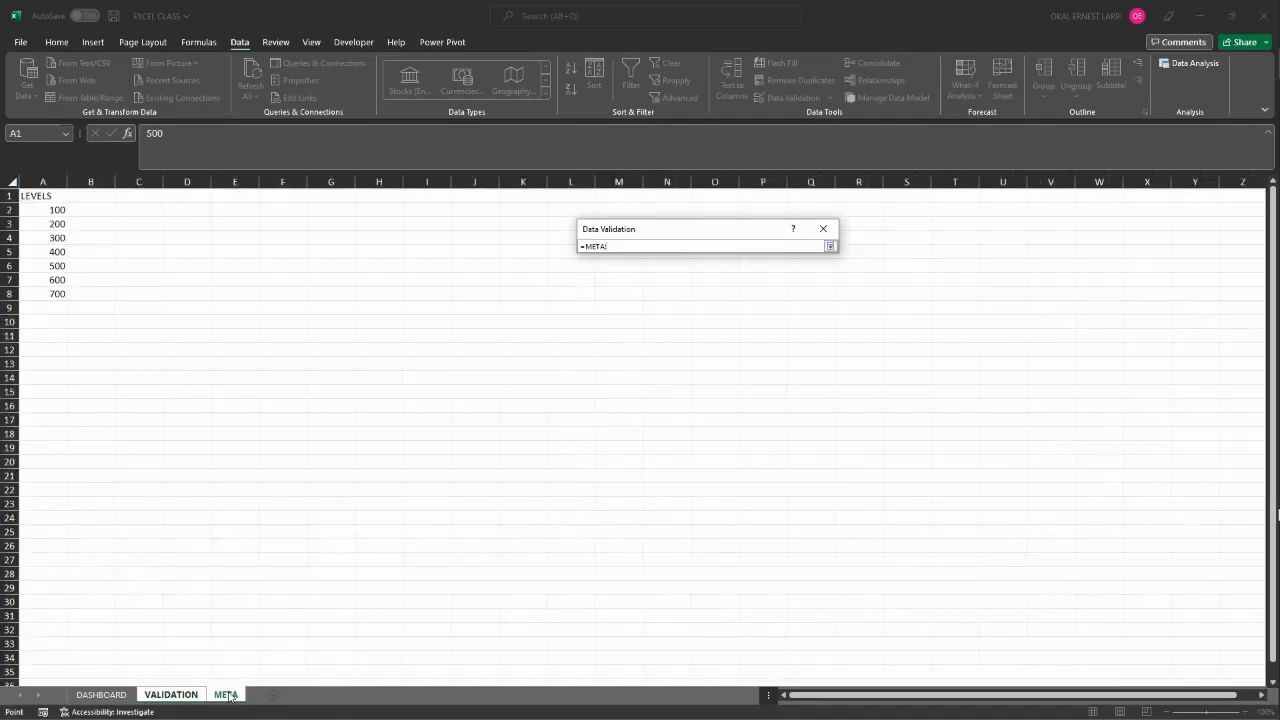
click(52, 210)
drag(52, 210, 66, 294)
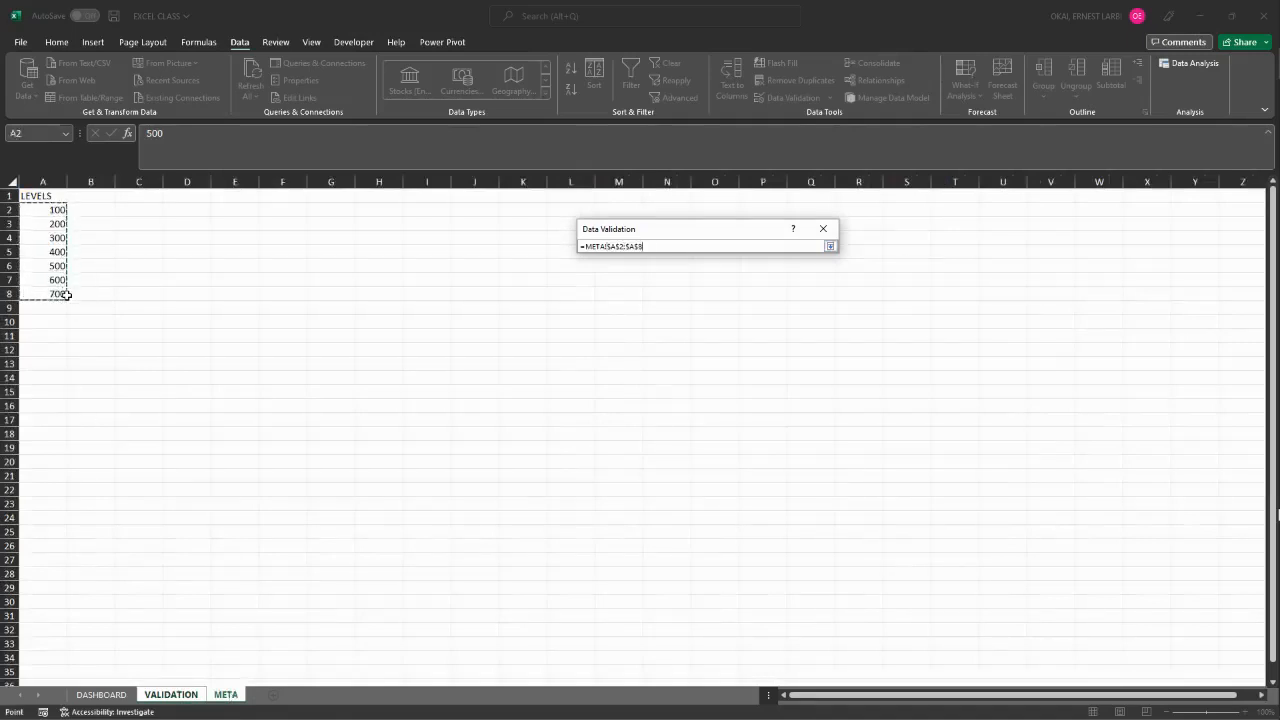
click(829, 246)
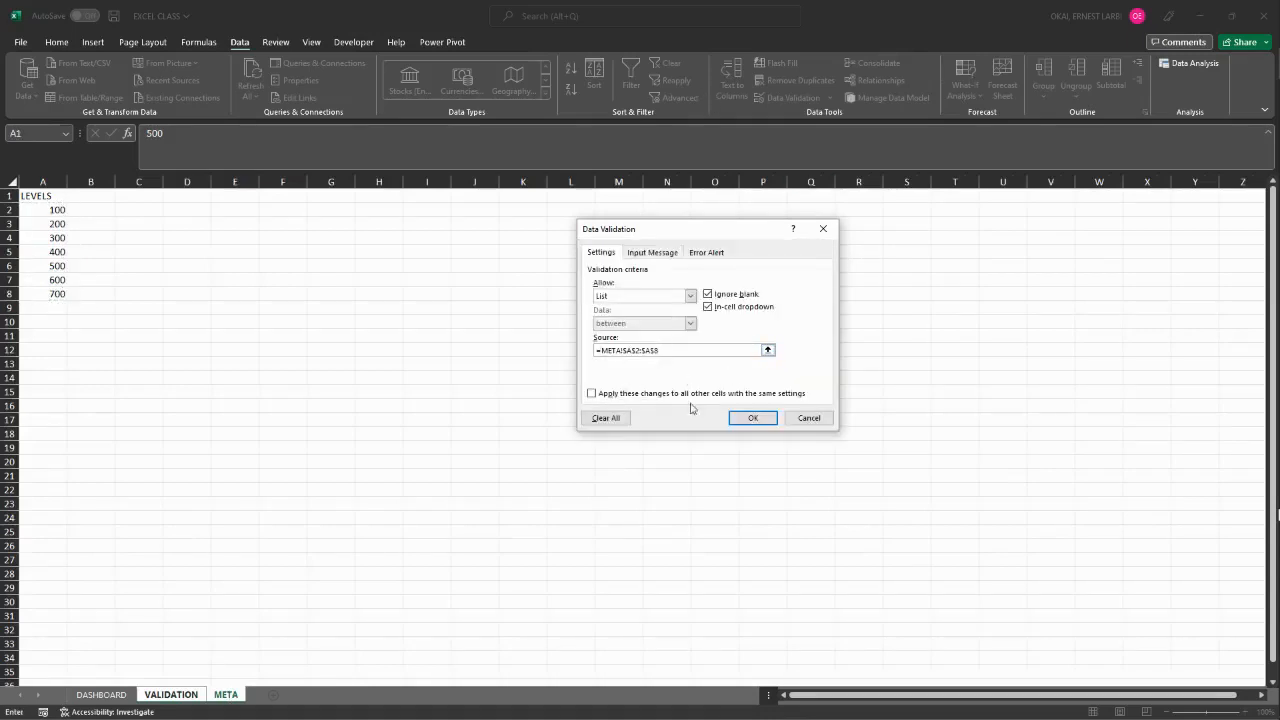
Add the input message "Your level" titled Choose and the Stop error alert "Choose again" titled Invalid, and apply the validation.
click(651, 252)
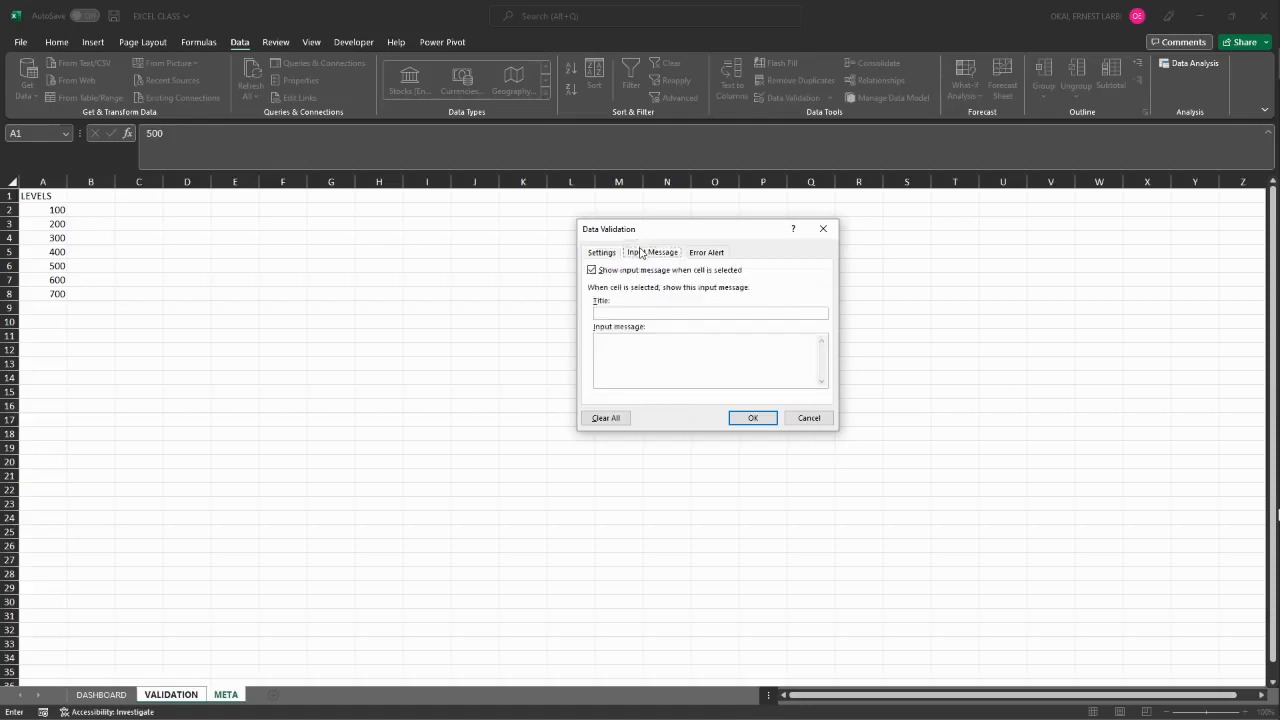
click(603, 314)
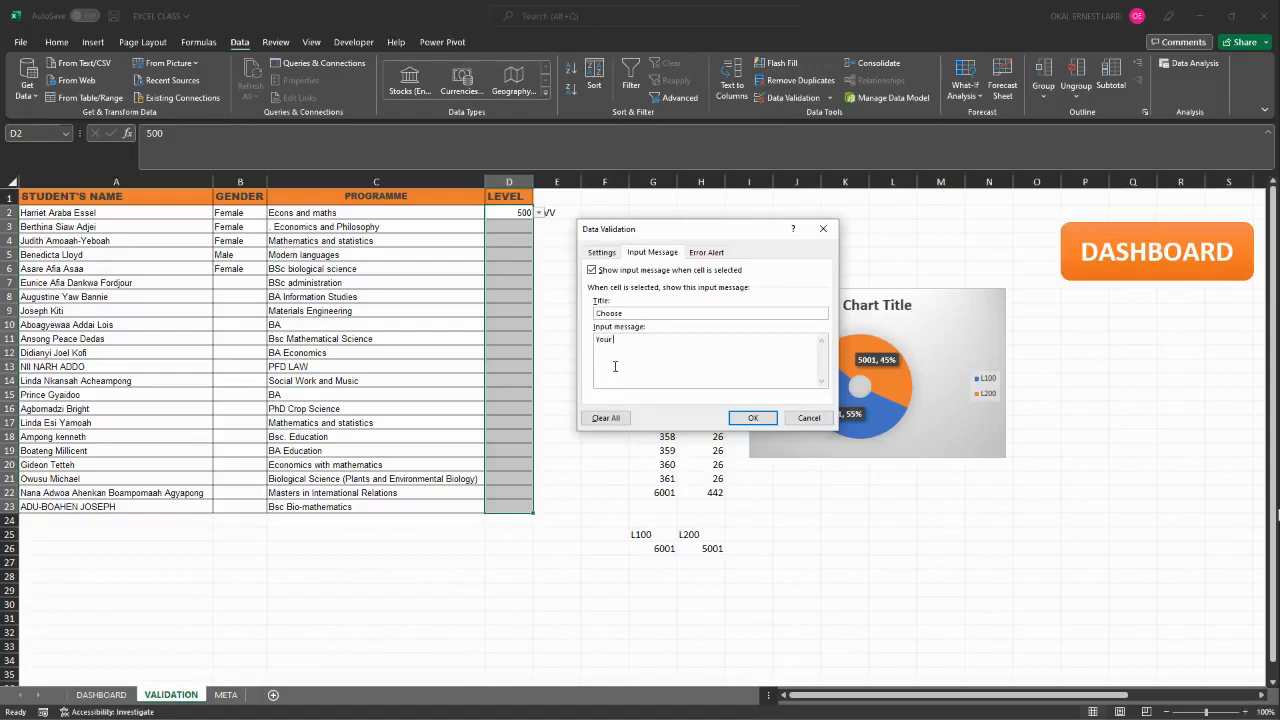
click(705, 252)
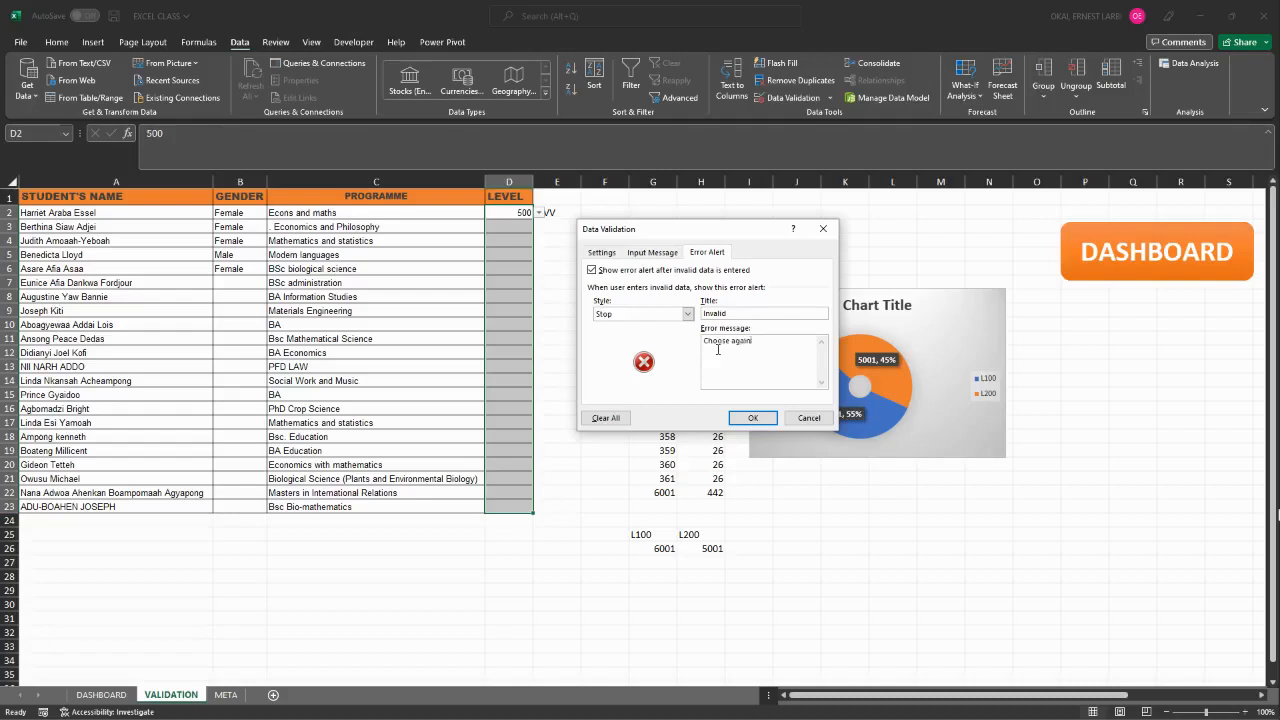
click(753, 418)
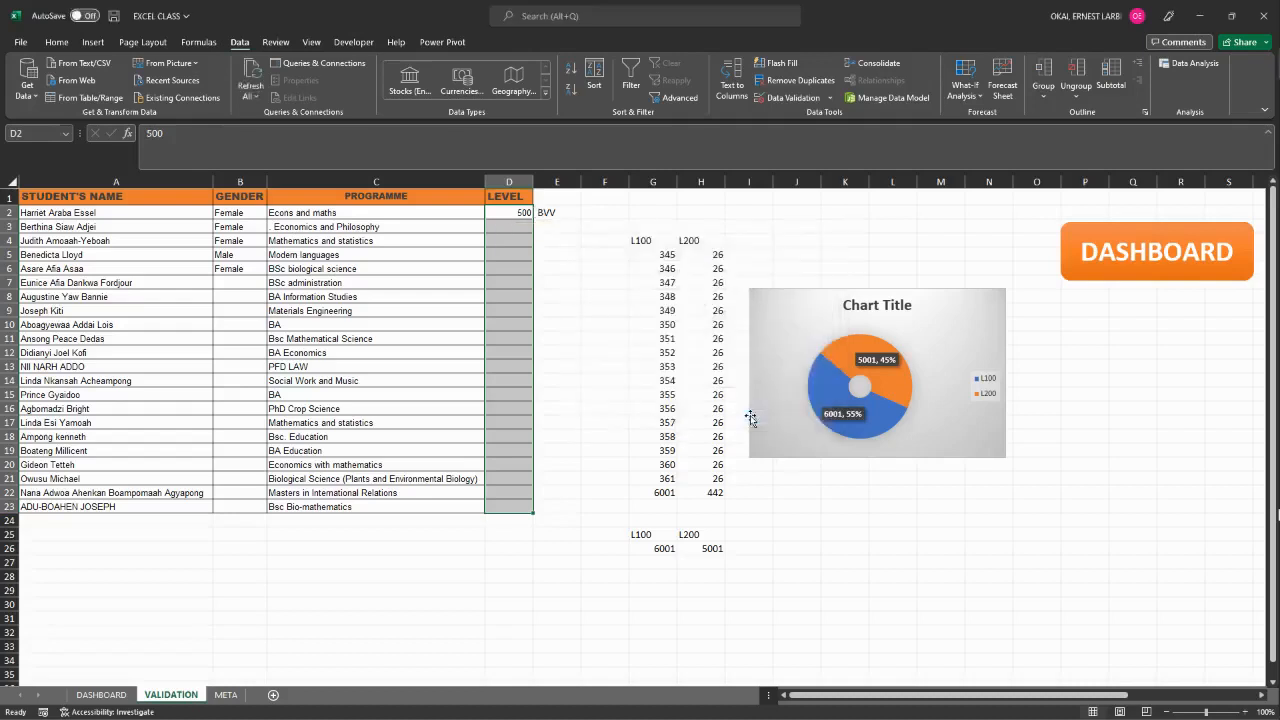
Check the input message and the in-cell list of levels in cell D2.
click(545, 269)
click(506, 216)
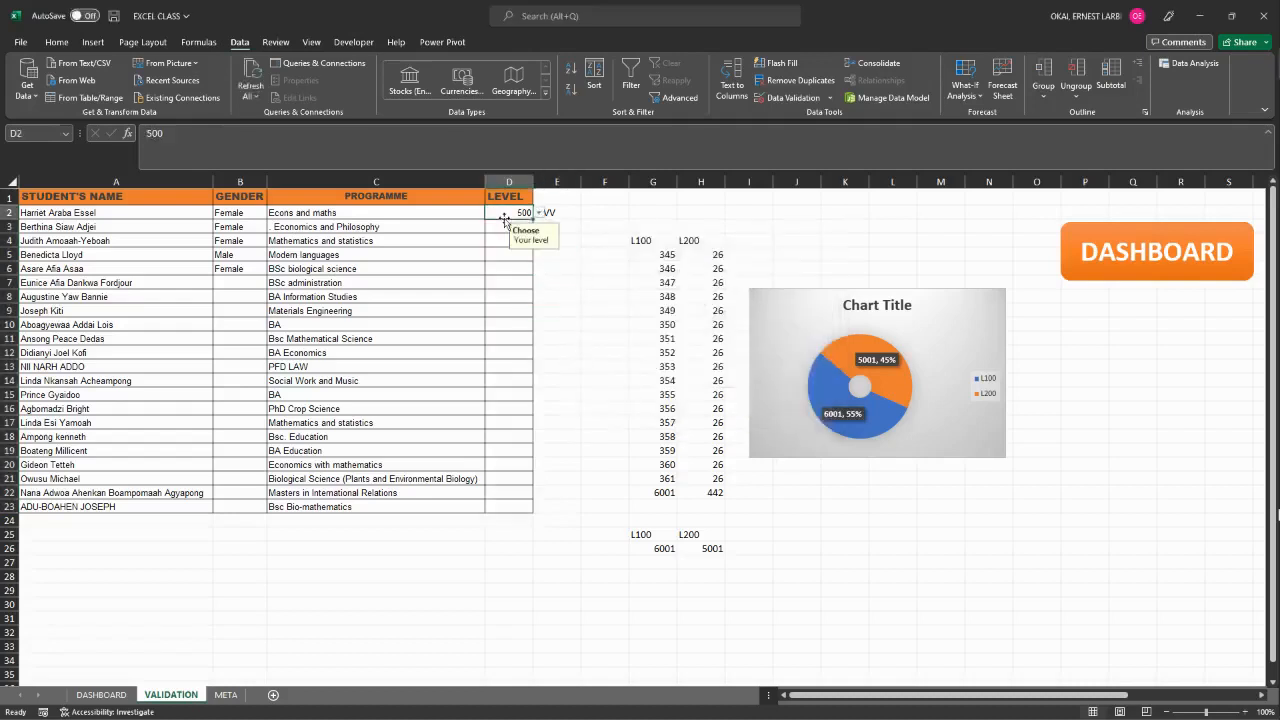
click(539, 213)
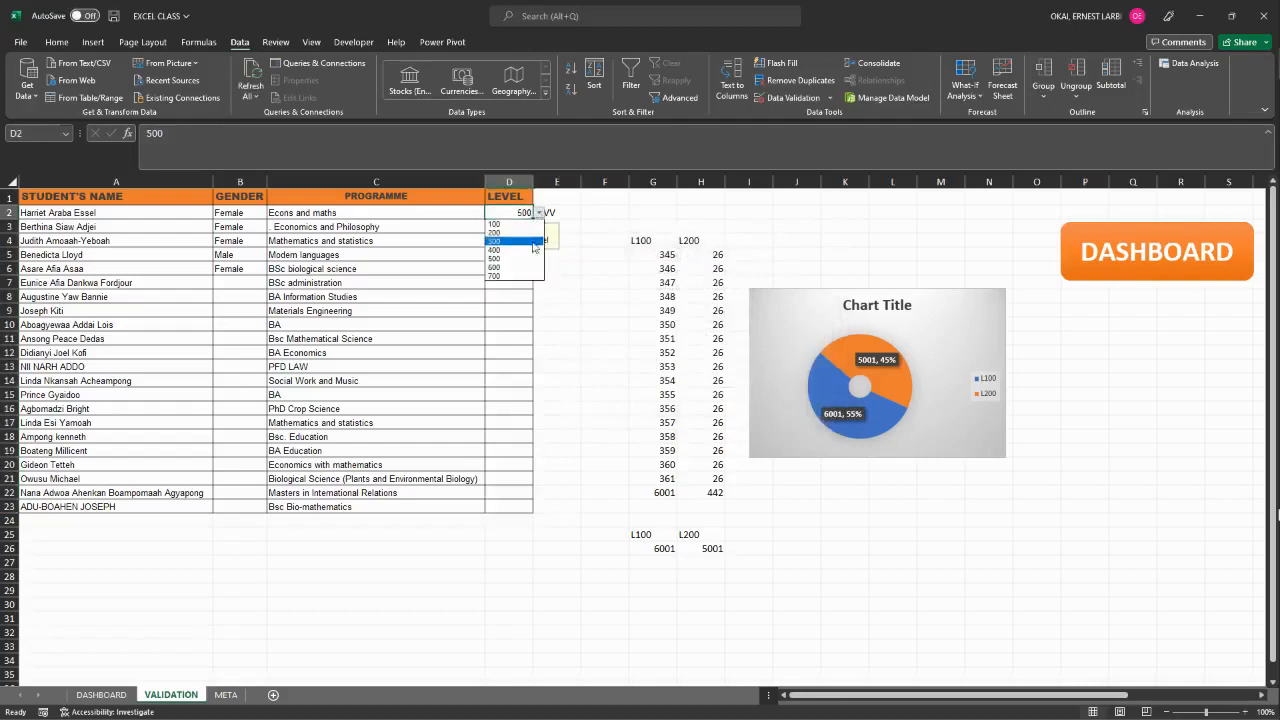
key(Escape)
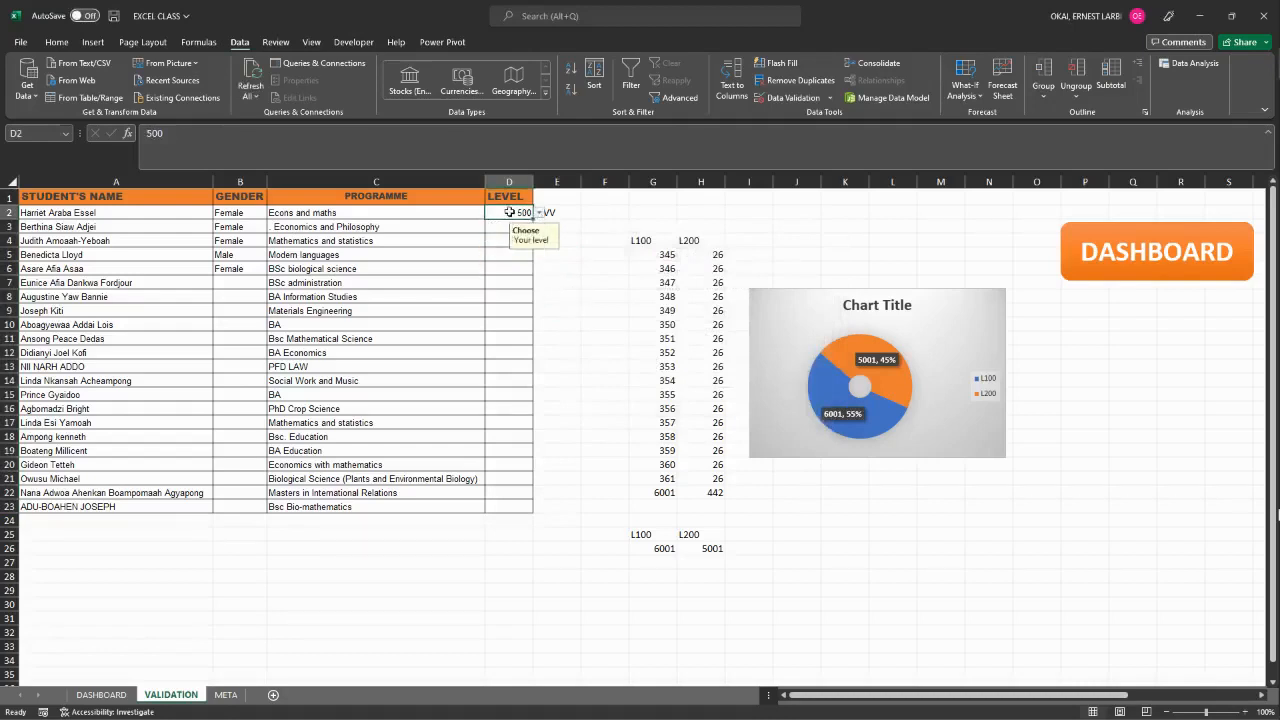
Reopen the validation settings of LEVEL cells D2:D23 and delete the list source.
drag(515, 212, 517, 506)
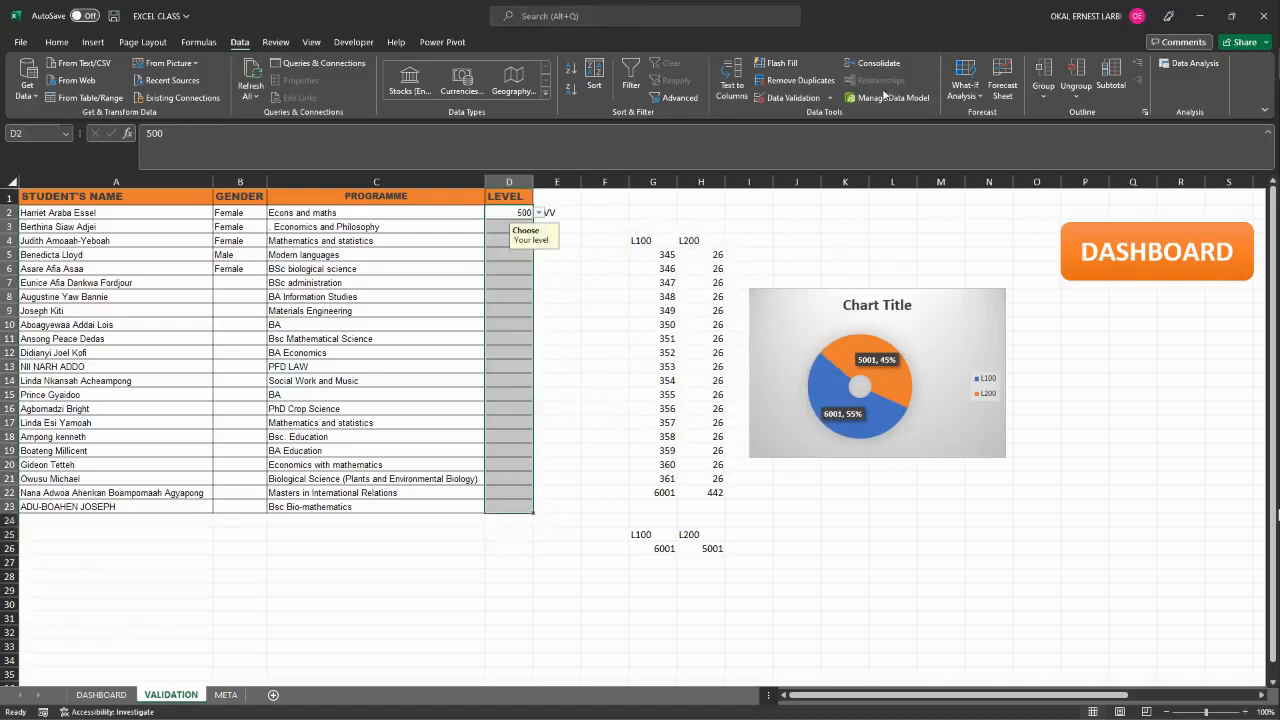
click(829, 97)
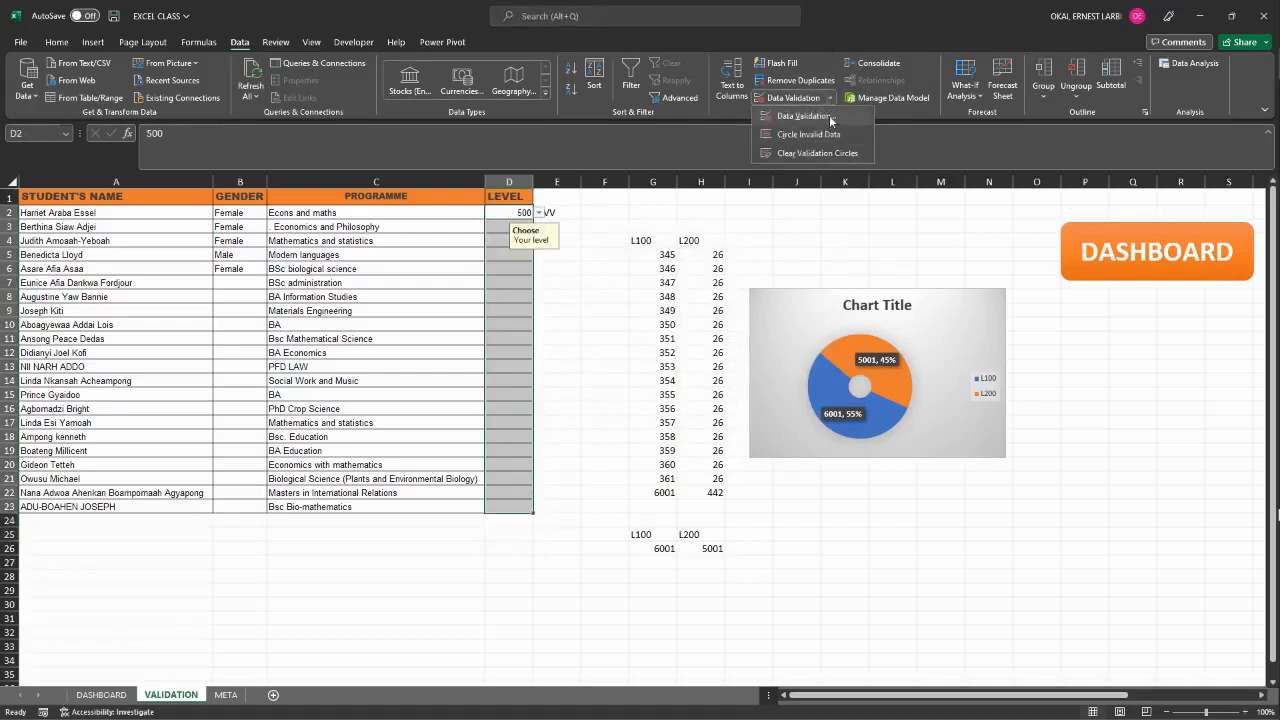
click(830, 121)
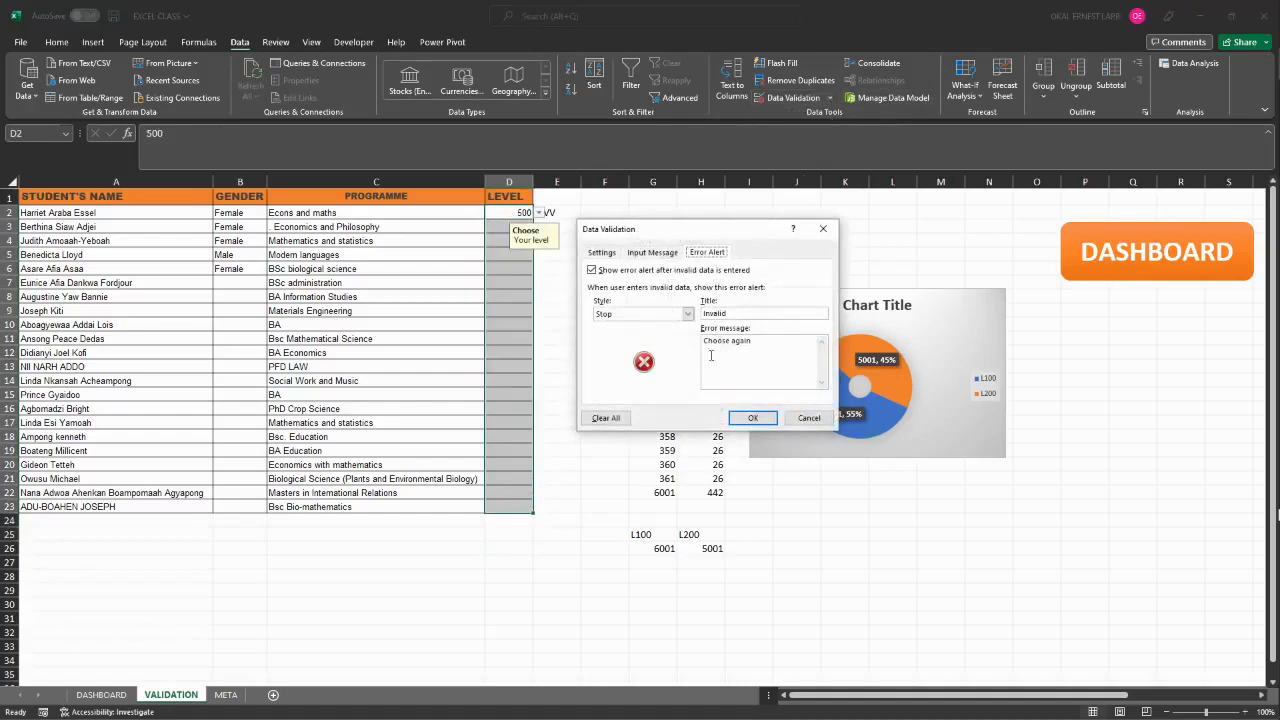
click(606, 252)
drag(668, 352, 577, 362)
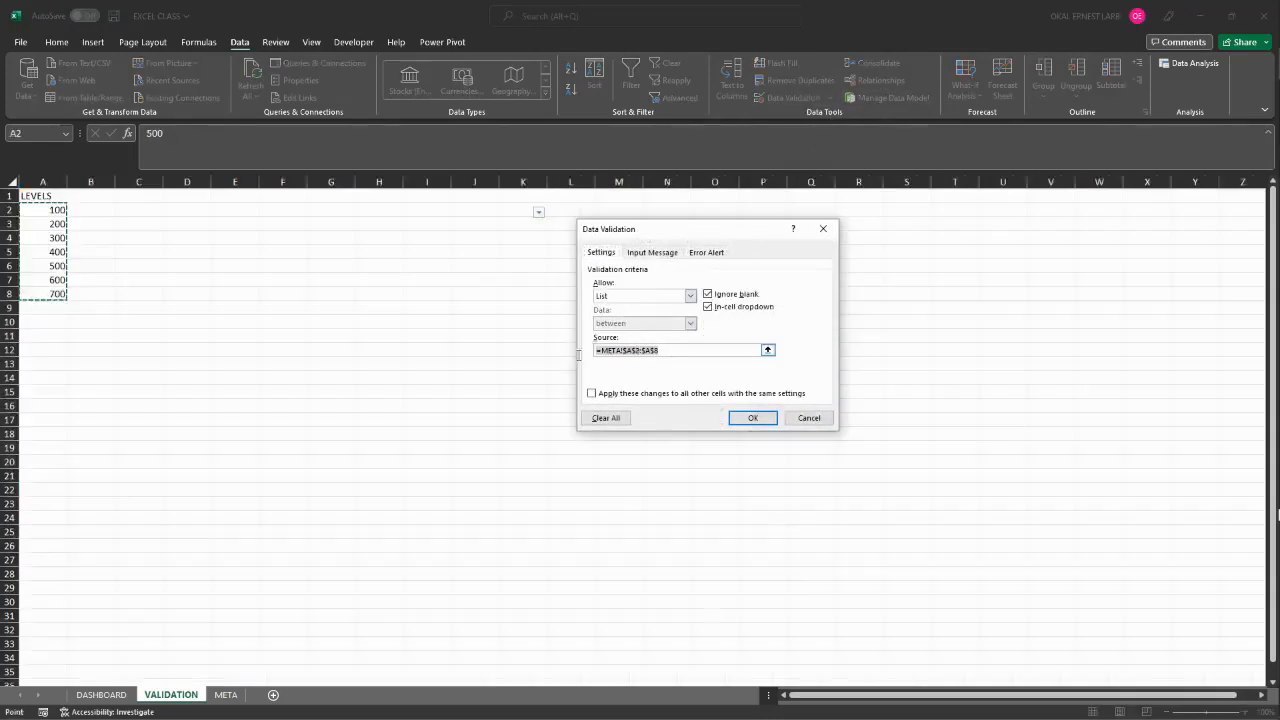
key(BackSpace)
key(BackSpace)
key(BackSpace)
key(BackSpace)
key(BackSpace)
key(BackSpace)
key(BackSpace)
key(BackSpace)
key(BackSpace)
key(BackSpace)
key(BackSpace)
key(BackSpace)
key(BackSpace)
key(BackSpace)
key(BackSpace)
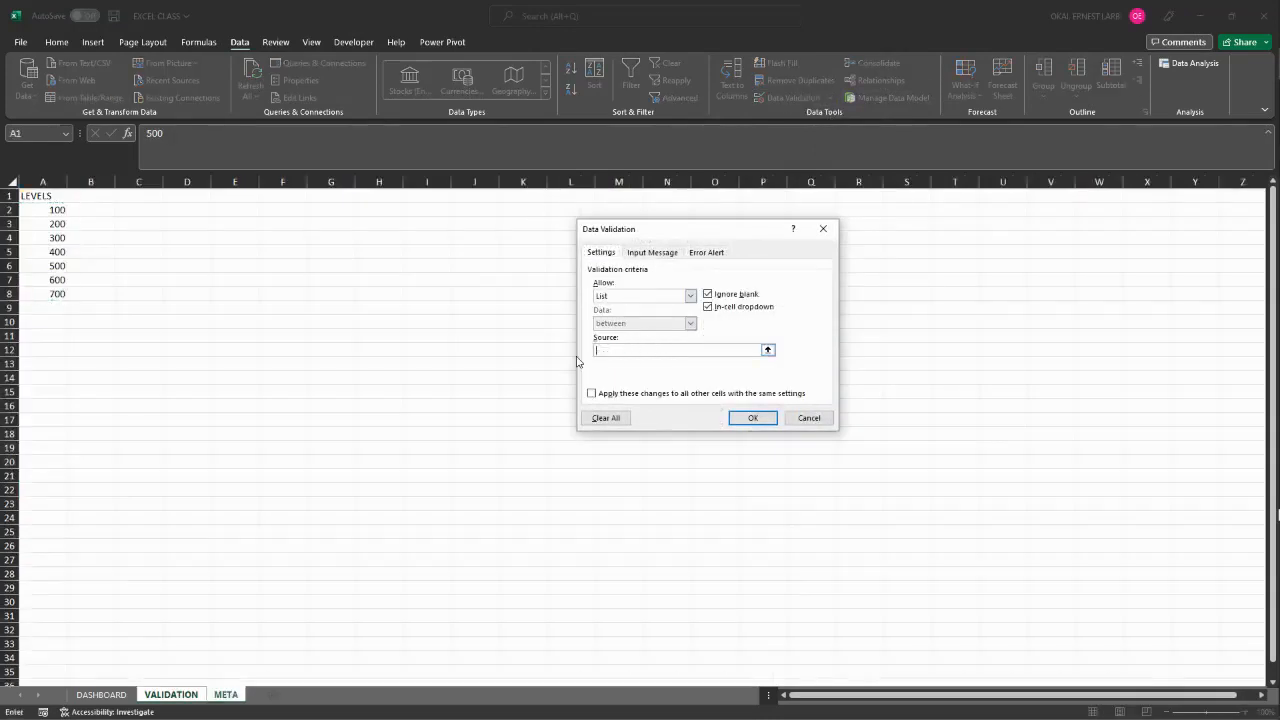
Set the emptied list source to =META!$A$2:$A$8 again and apply the validation to the LEVEL cells.
click(768, 350)
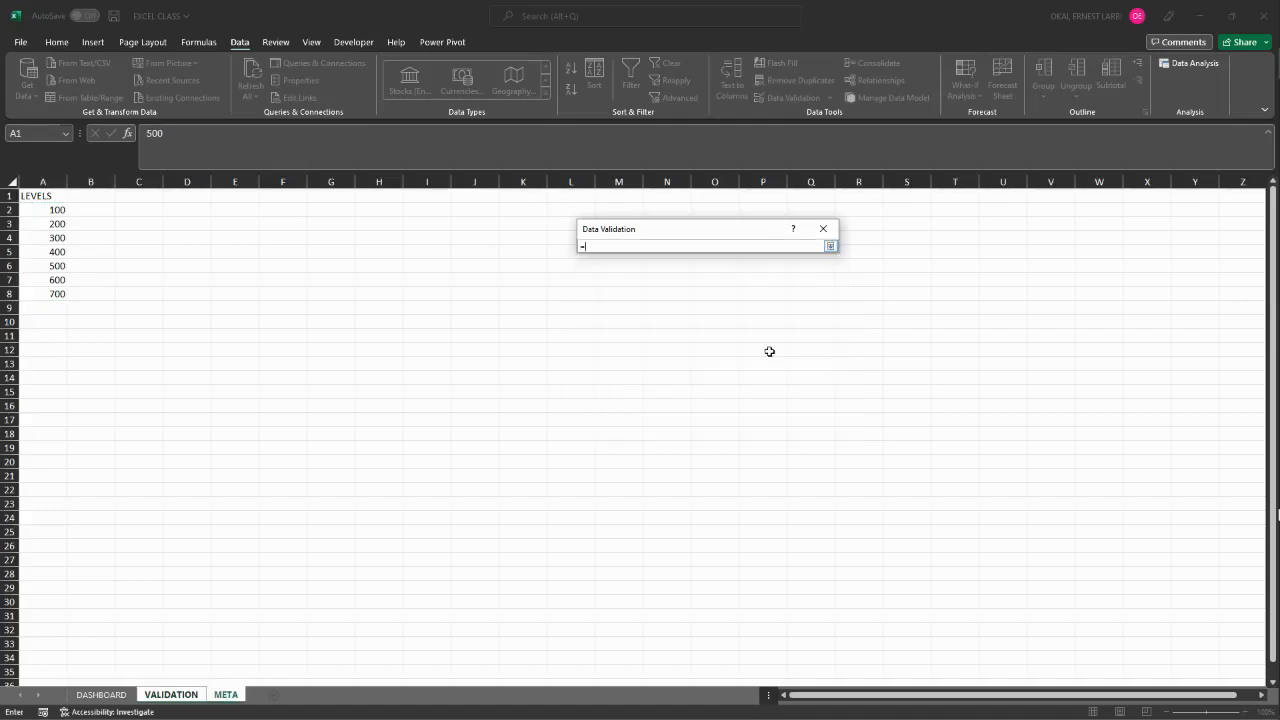
click(226, 694)
drag(47, 211, 51, 293)
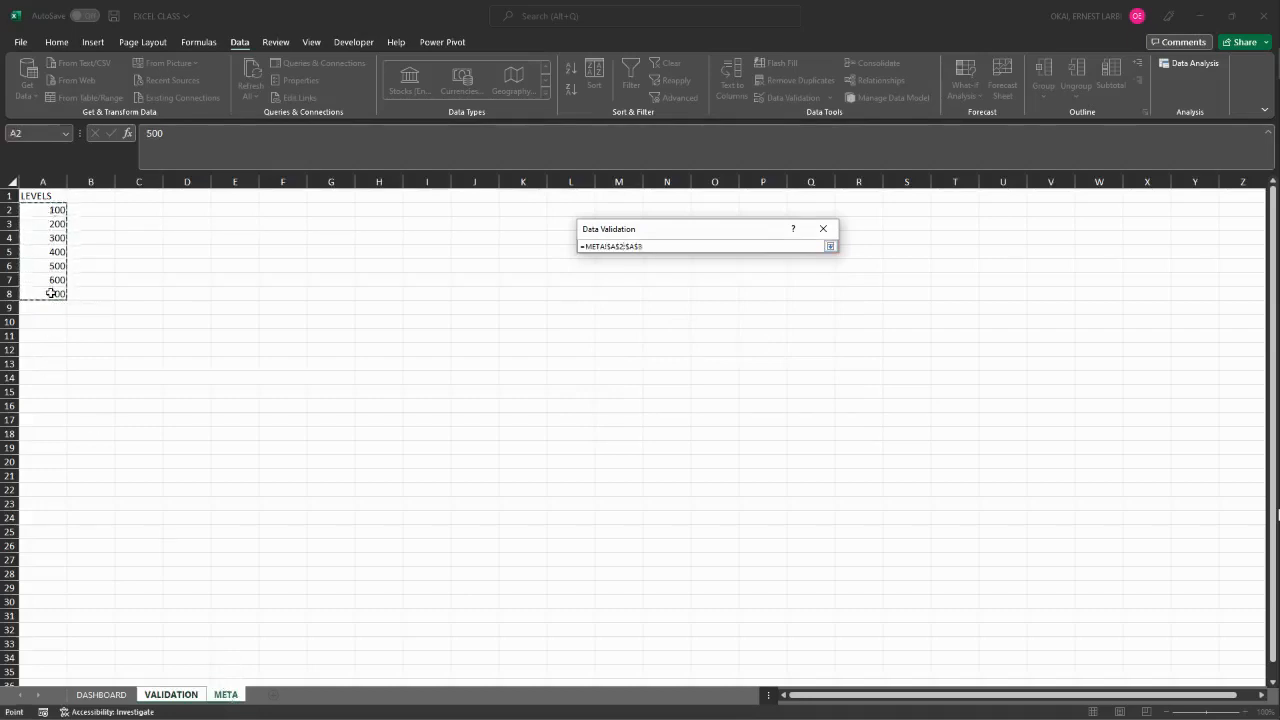
click(829, 246)
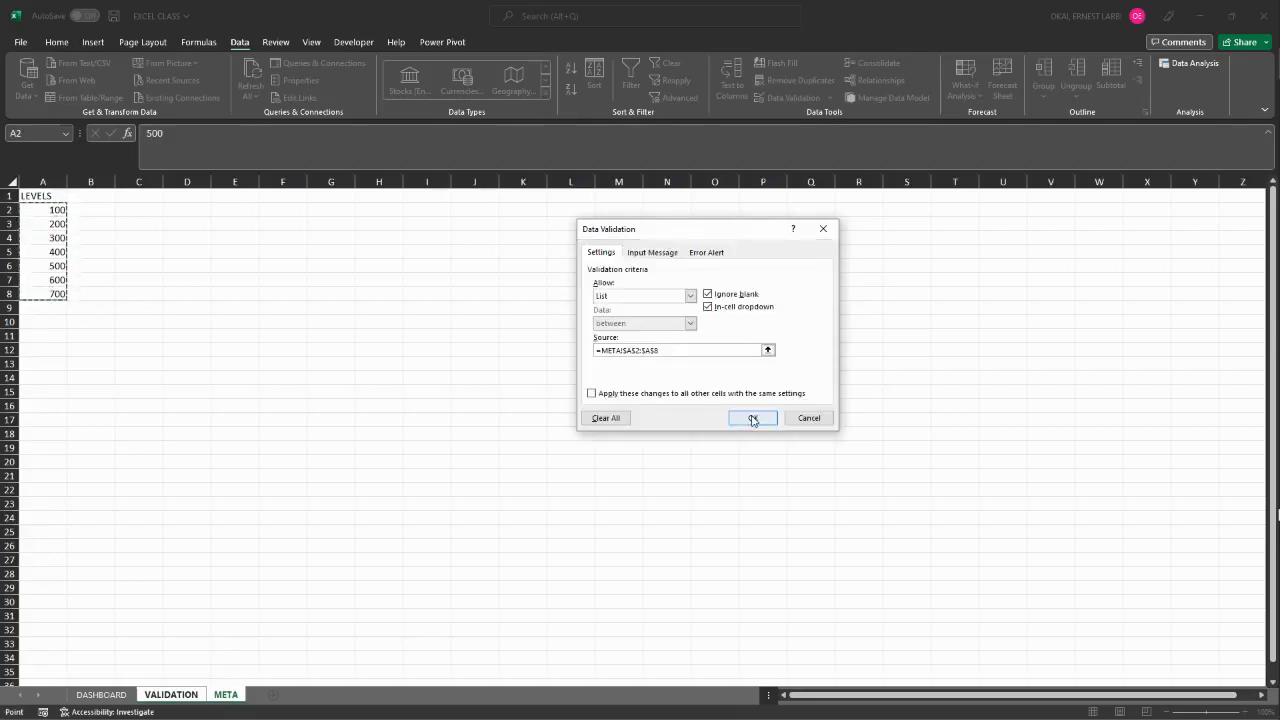
click(652, 252)
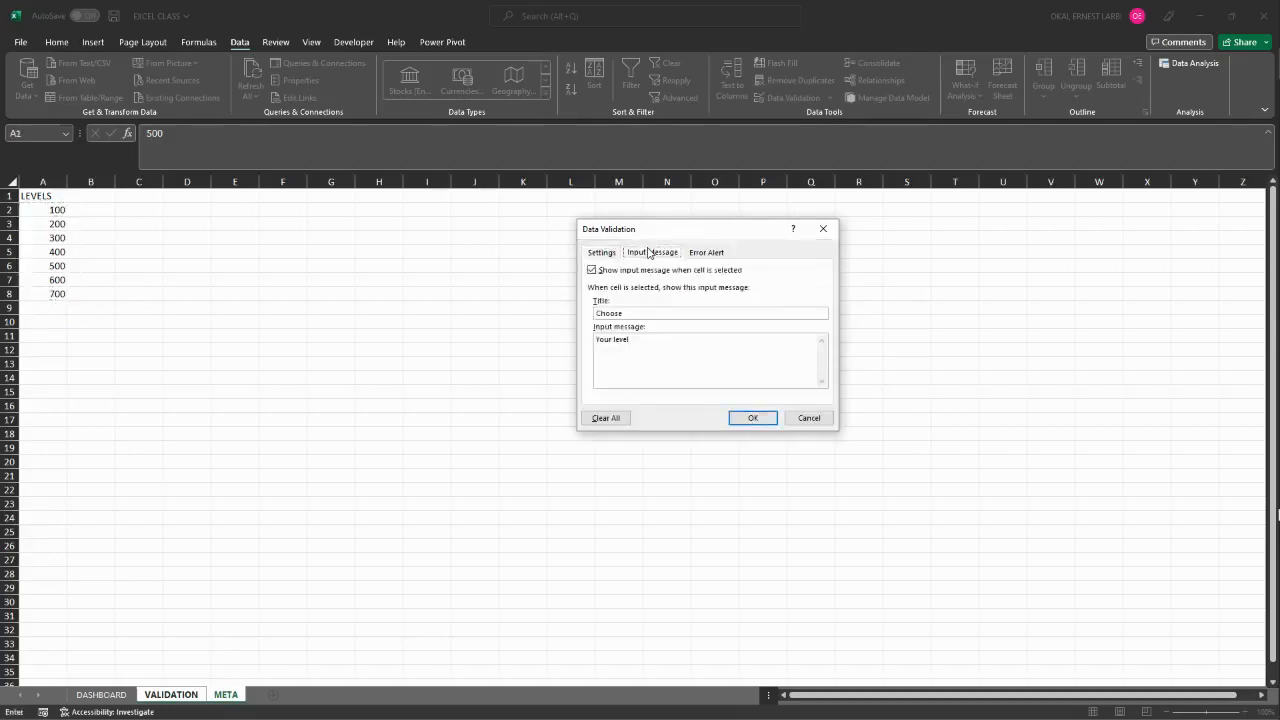
click(706, 253)
click(753, 418)
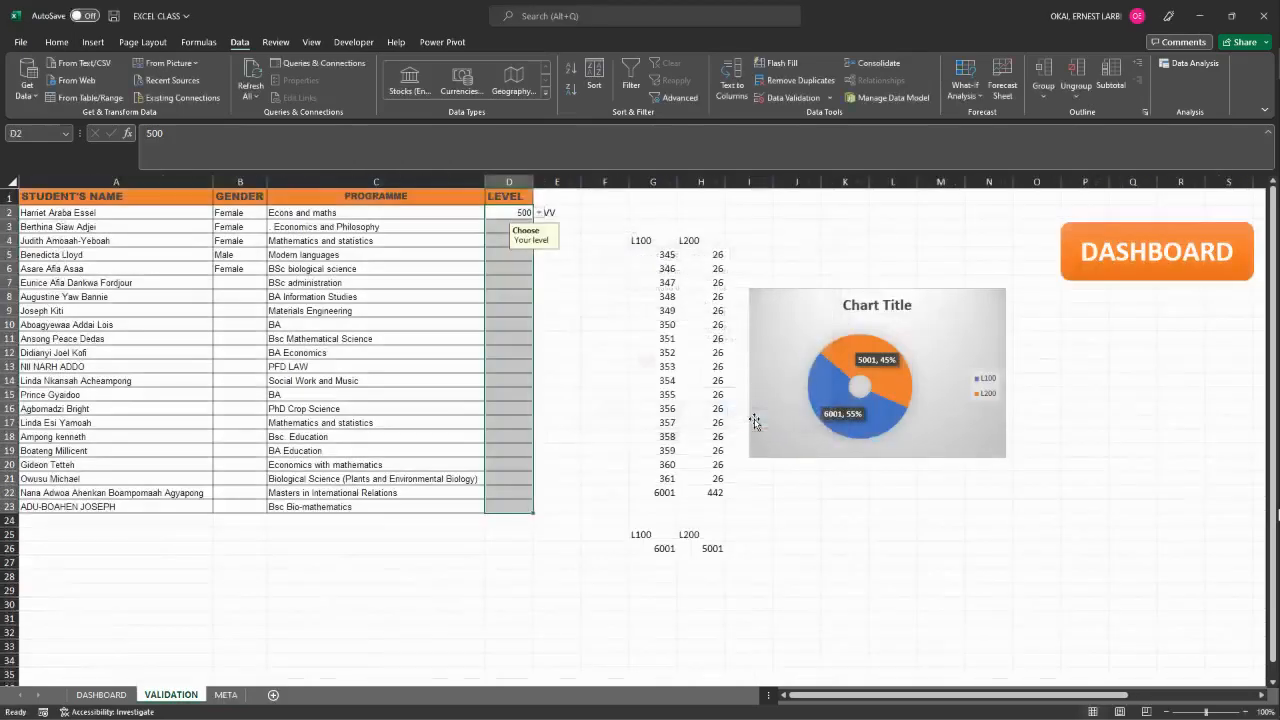
Try to enter the unlisted levels 900 and 78 in cell D4 to test the validation.
click(502, 238)
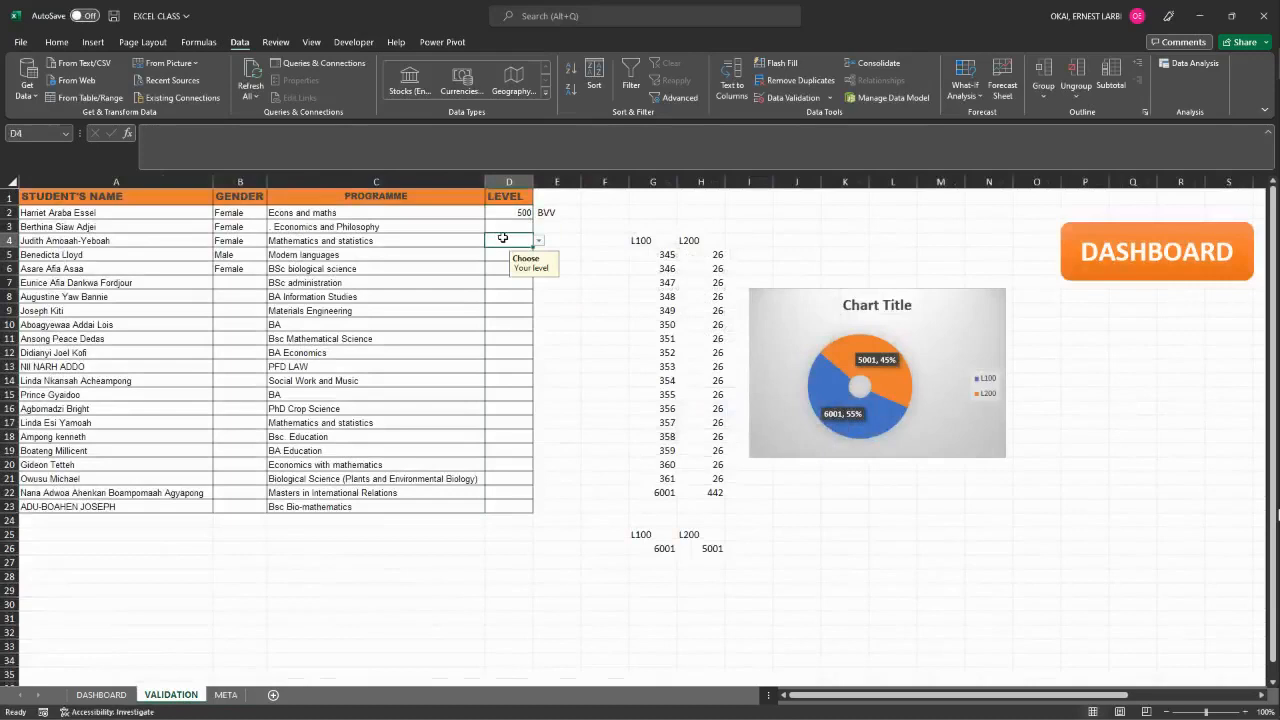
text(900)
key(Return)
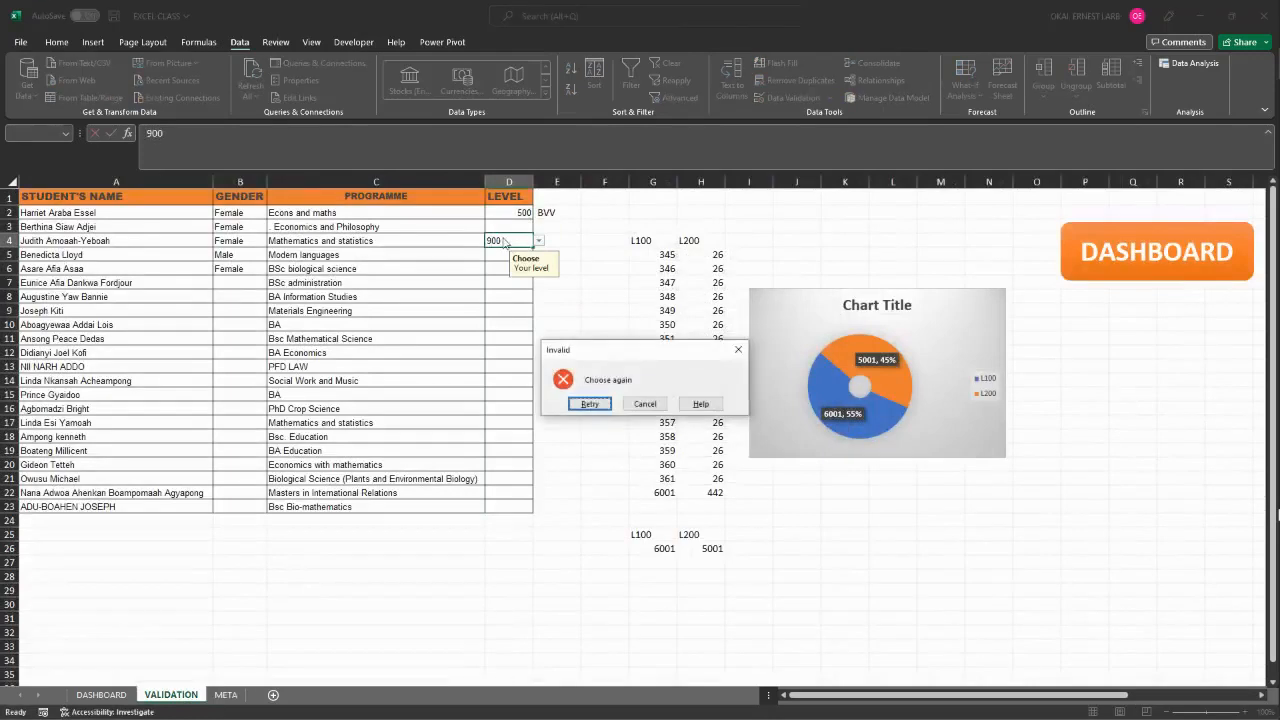
click(585, 403)
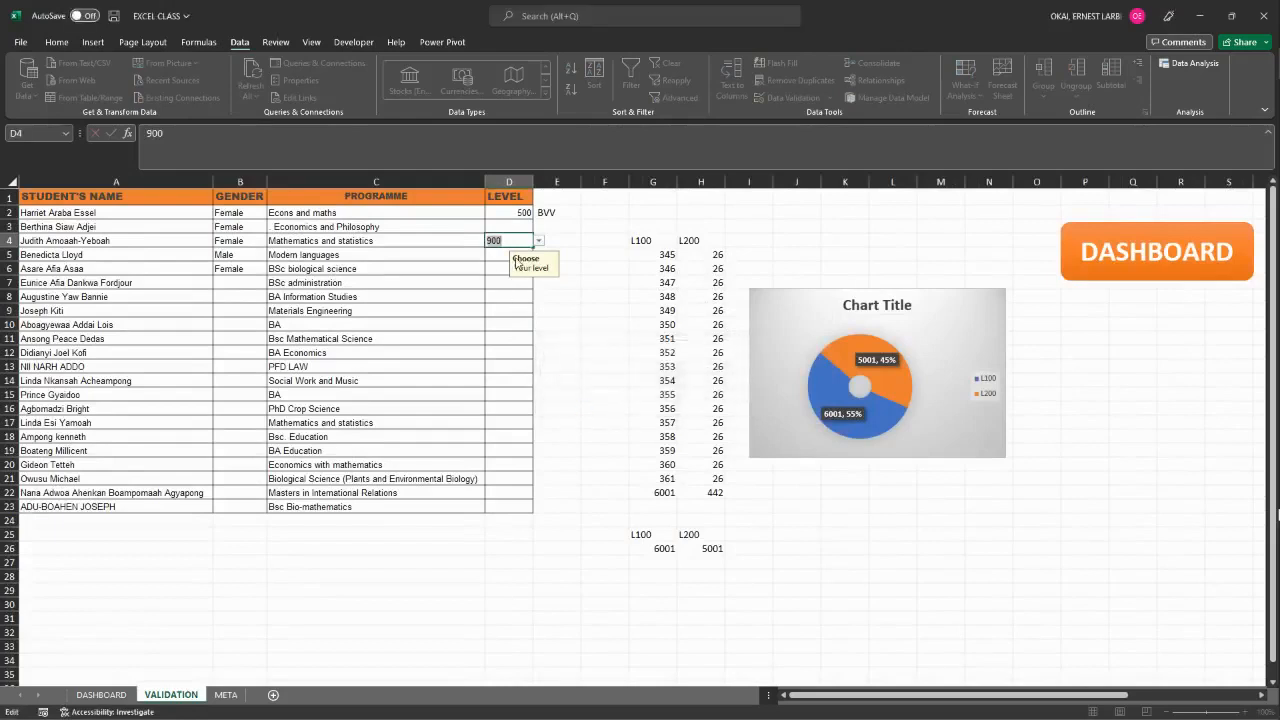
text(78)
key(Return)
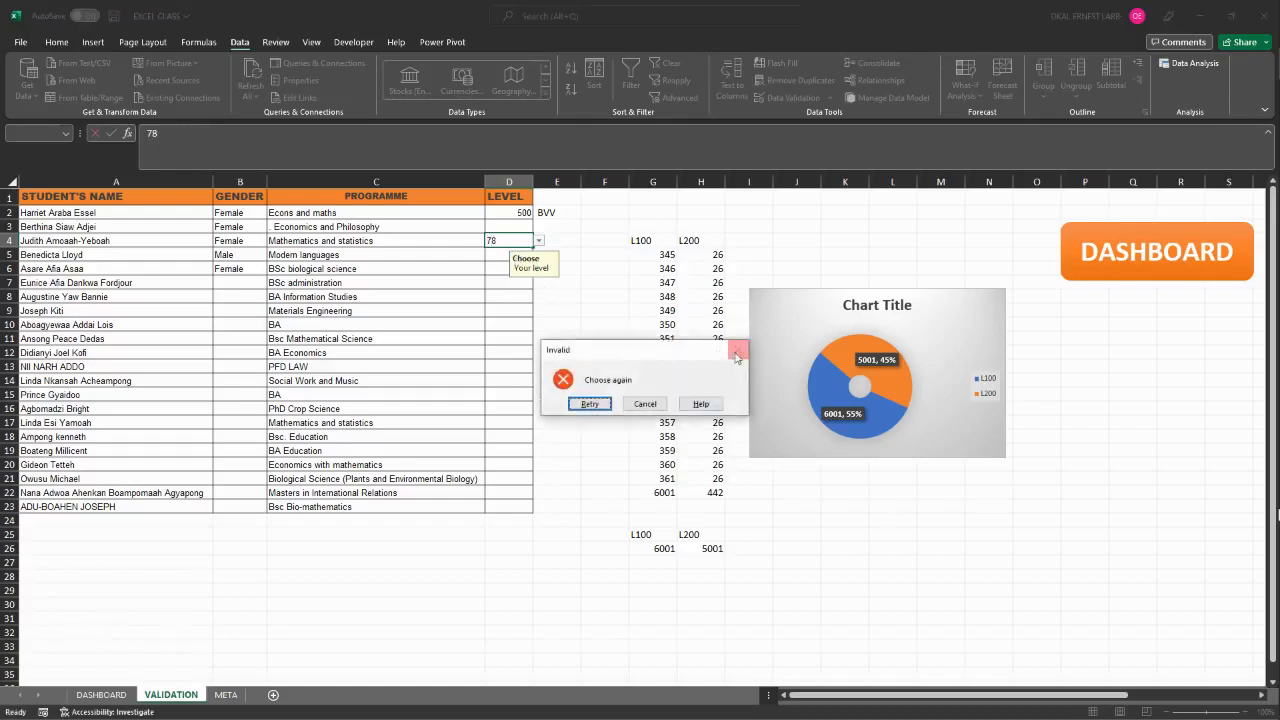
click(736, 354)
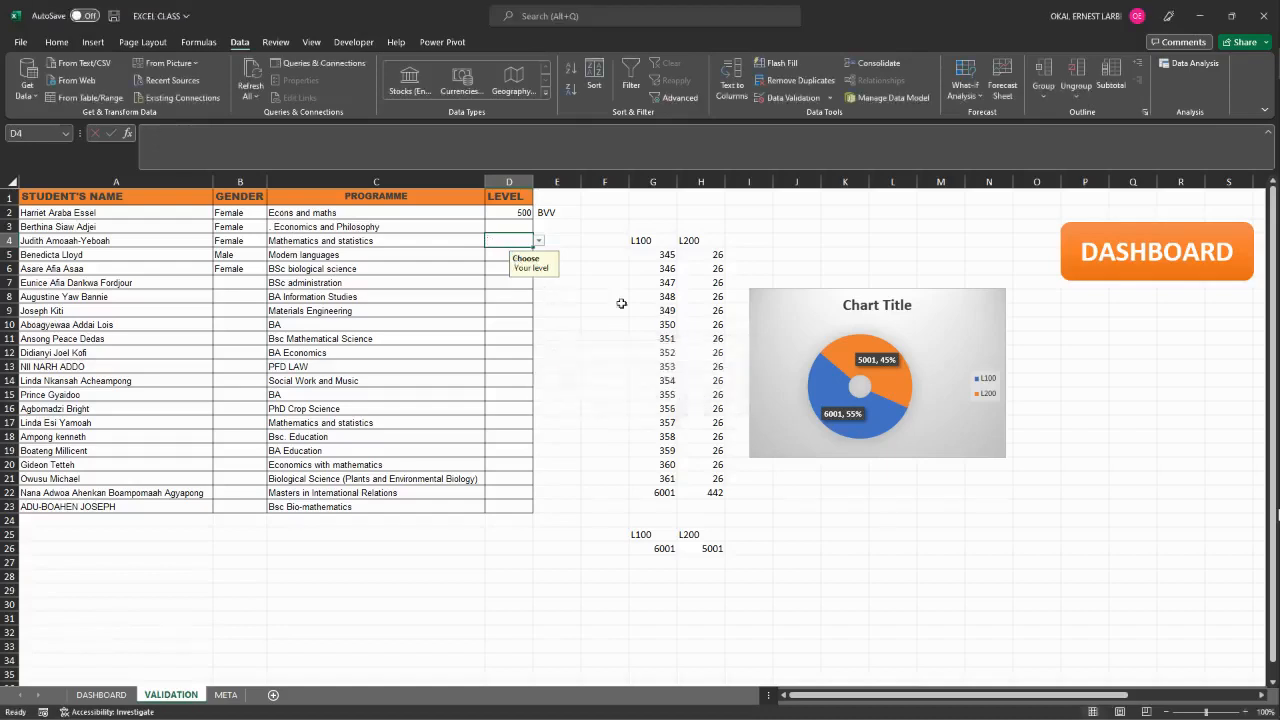
Choose 400 as the level in cell D4 and 600 in cell D6 from the in-cell lists.
click(538, 244)
click(495, 266)
click(495, 268)
click(539, 270)
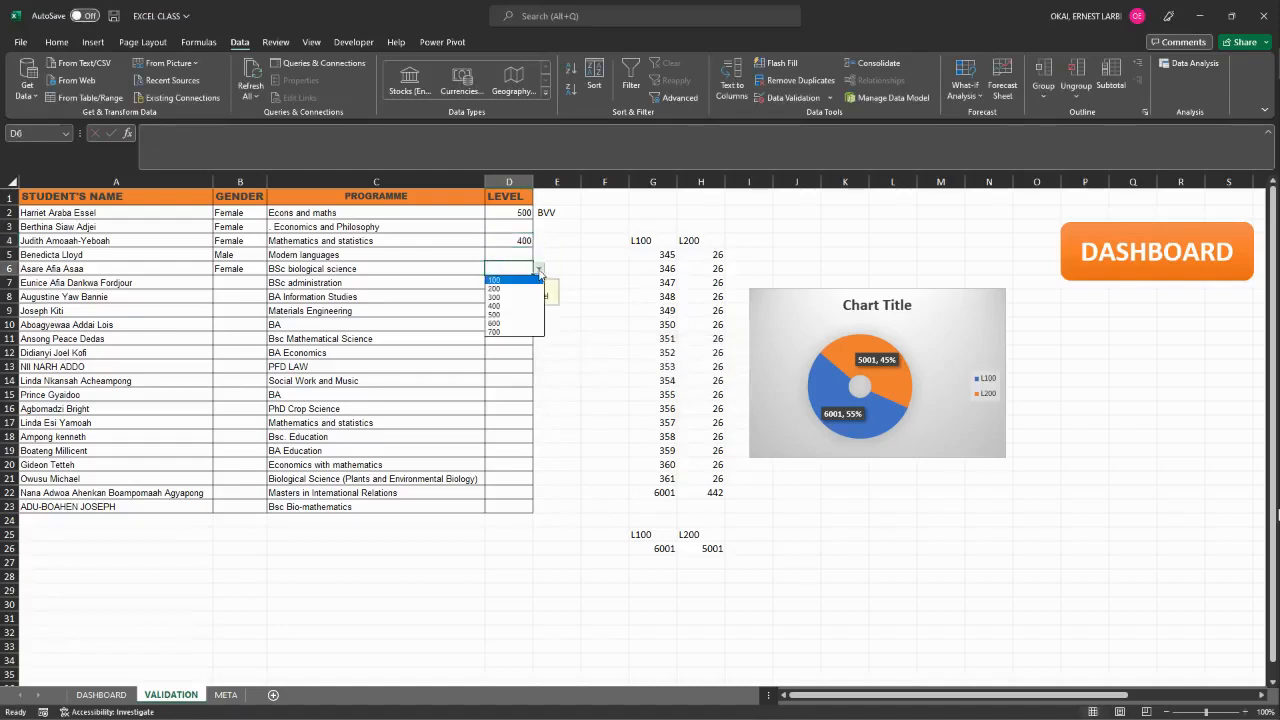
click(494, 323)
click(524, 311)
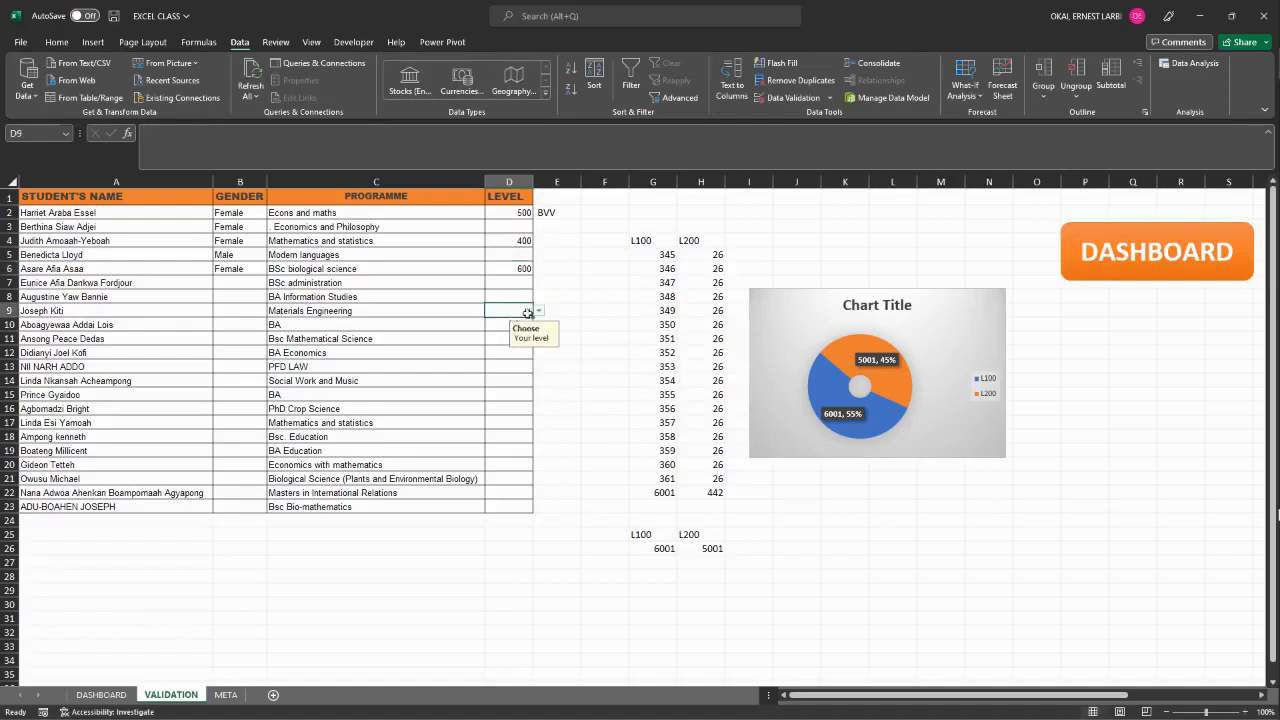
Choose 500 as the level in cell D9 from its in-cell list.
click(538, 311)
click(497, 358)
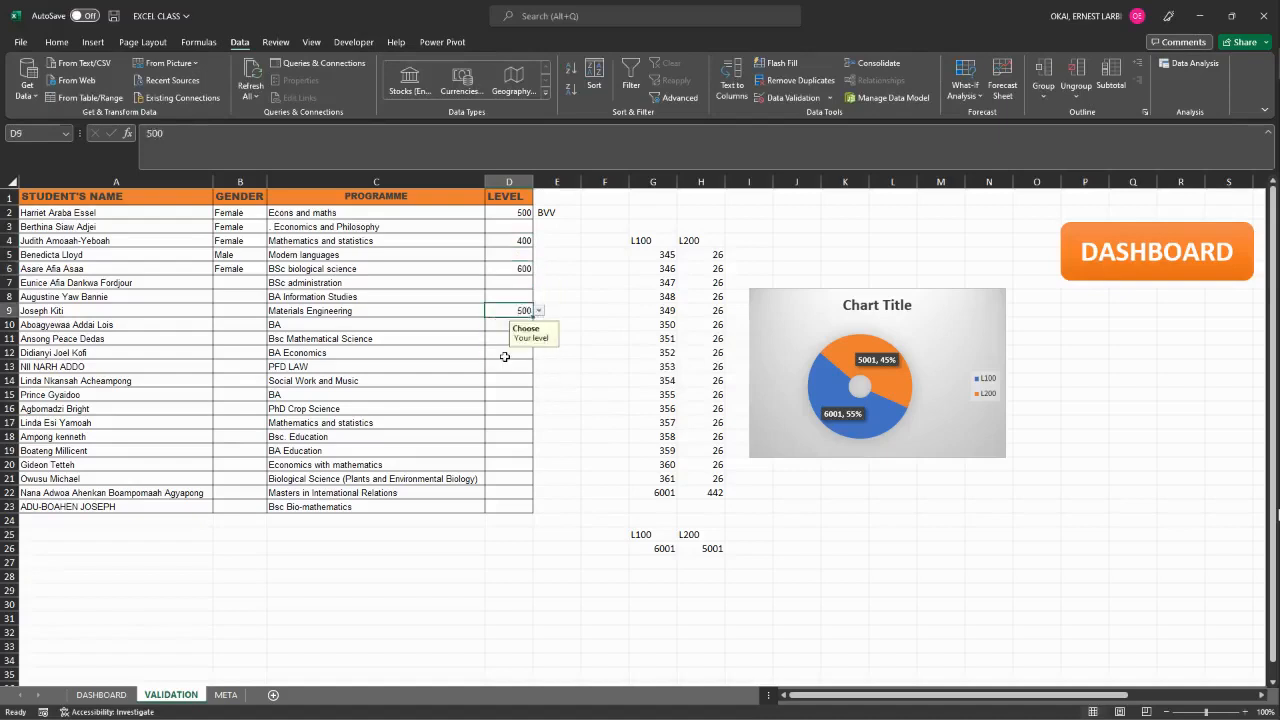
click(508, 257)
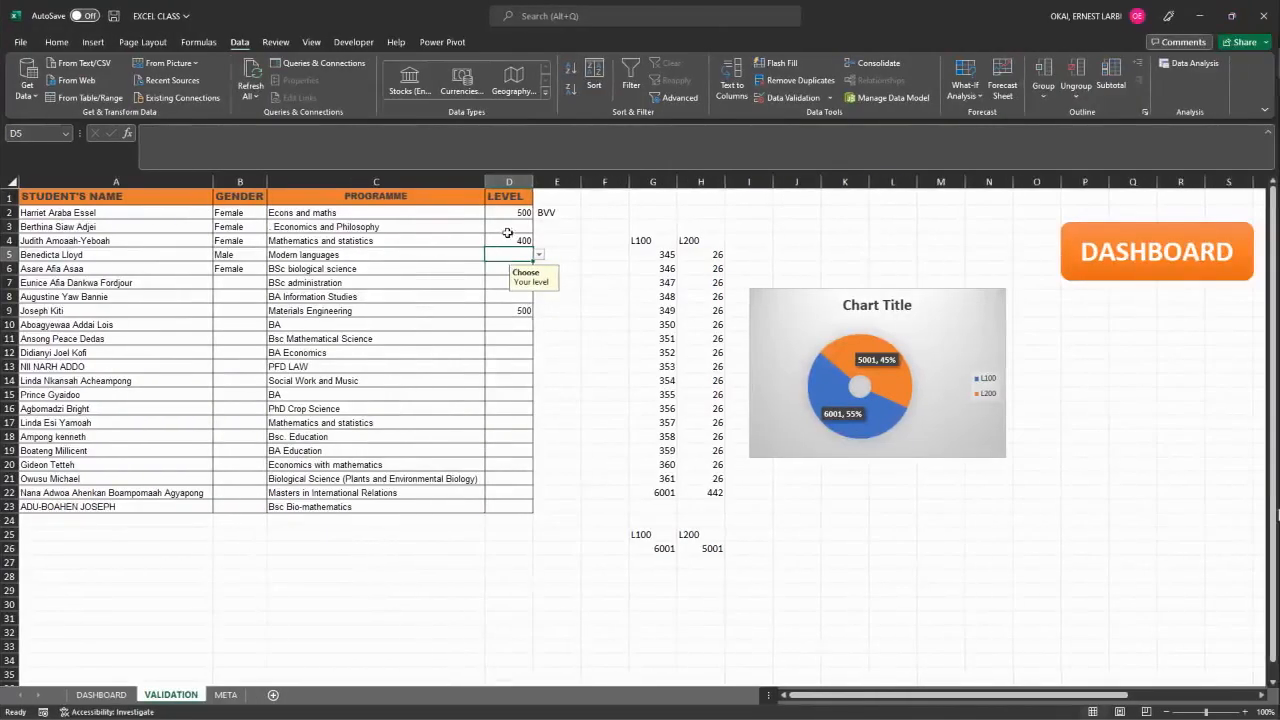
click(558, 233)
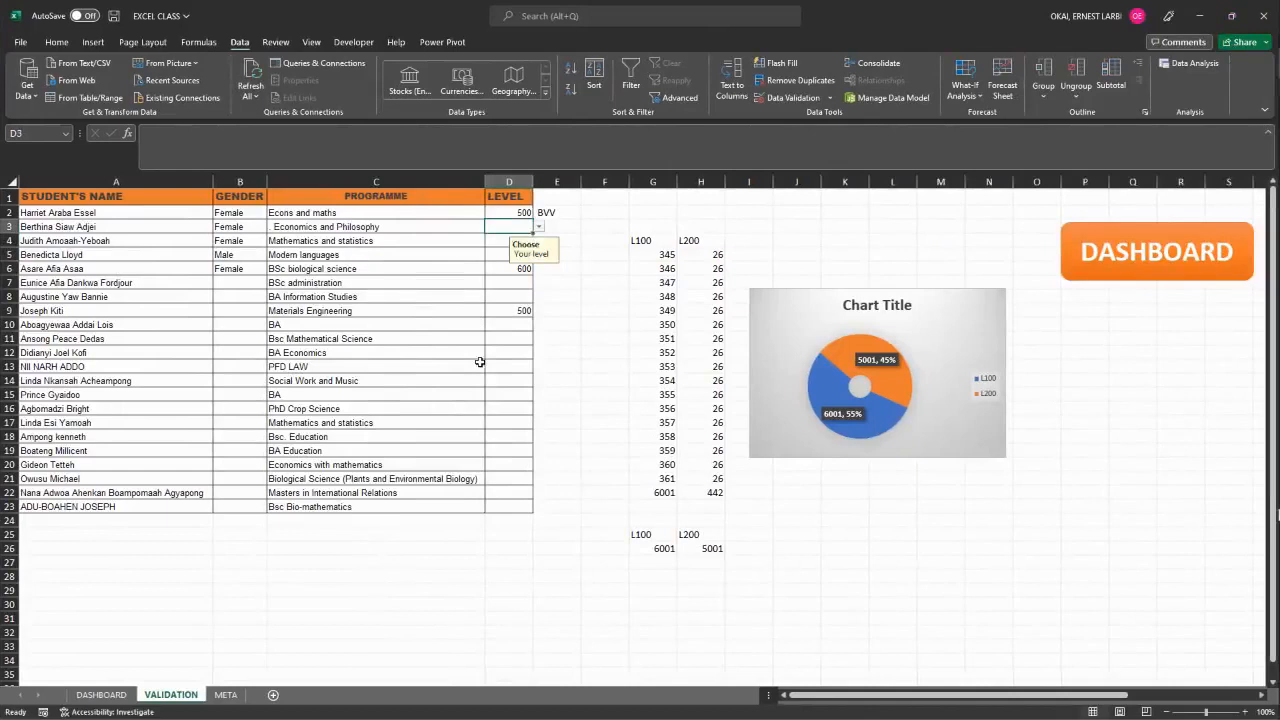
Fill the gender Female from cell B6 down to B11 and open the in-cell gender list of B13.
click(250, 272)
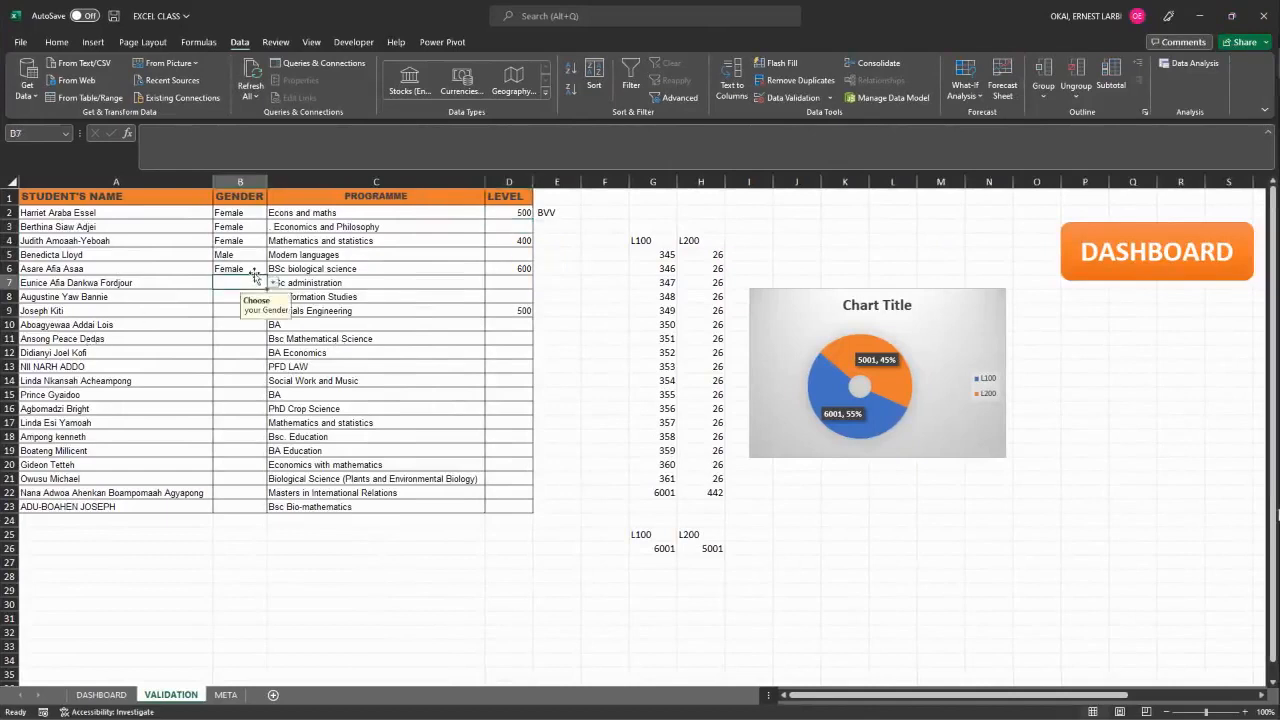
drag(266, 276, 252, 479)
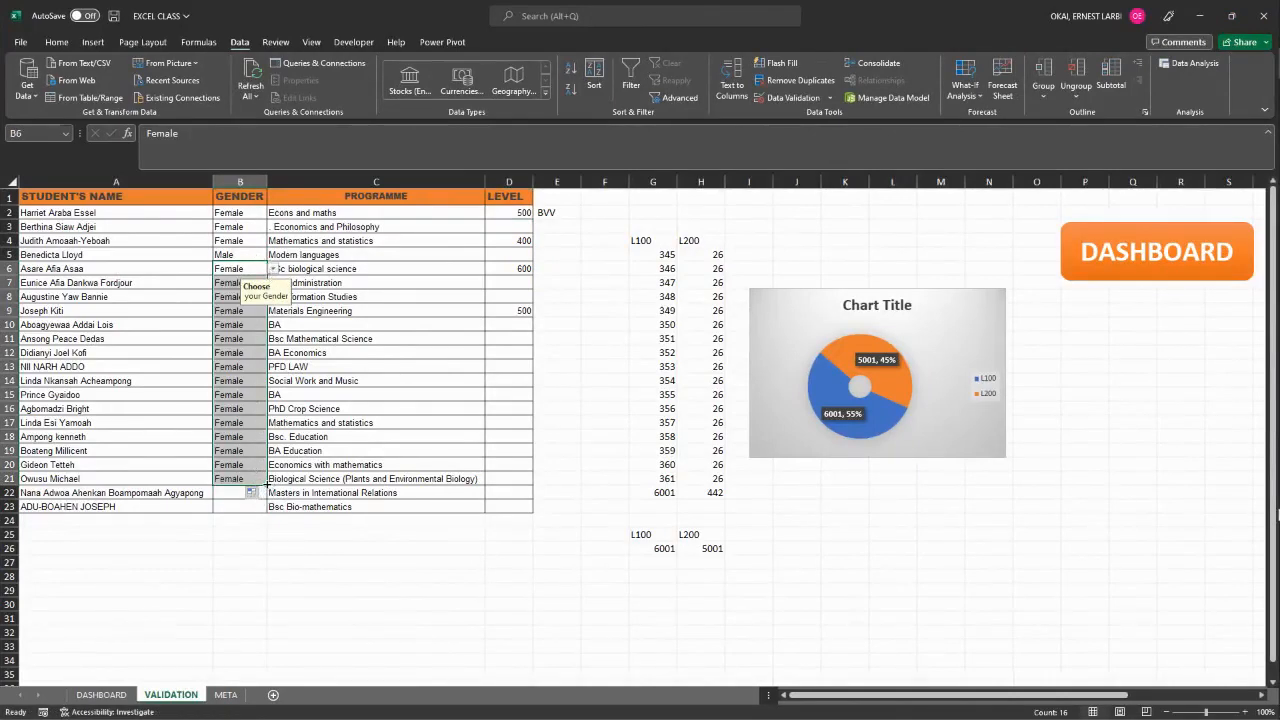
drag(266, 485, 266, 345)
click(248, 330)
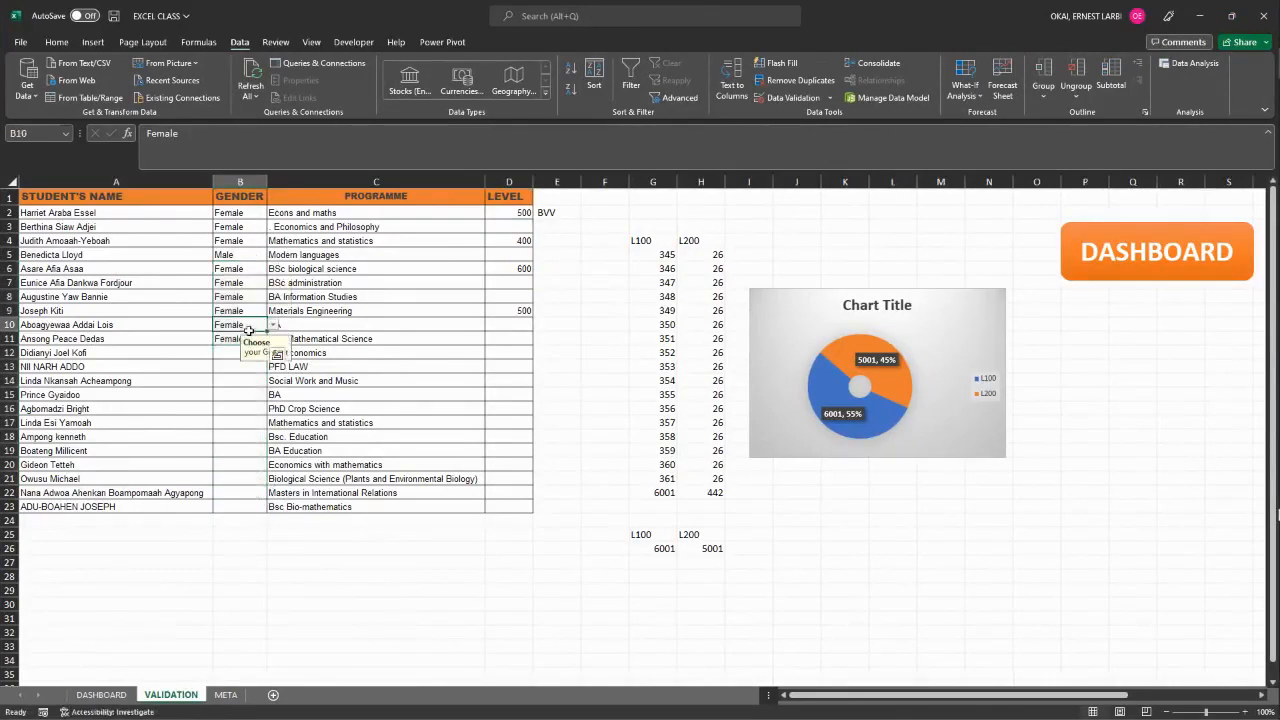
click(232, 364)
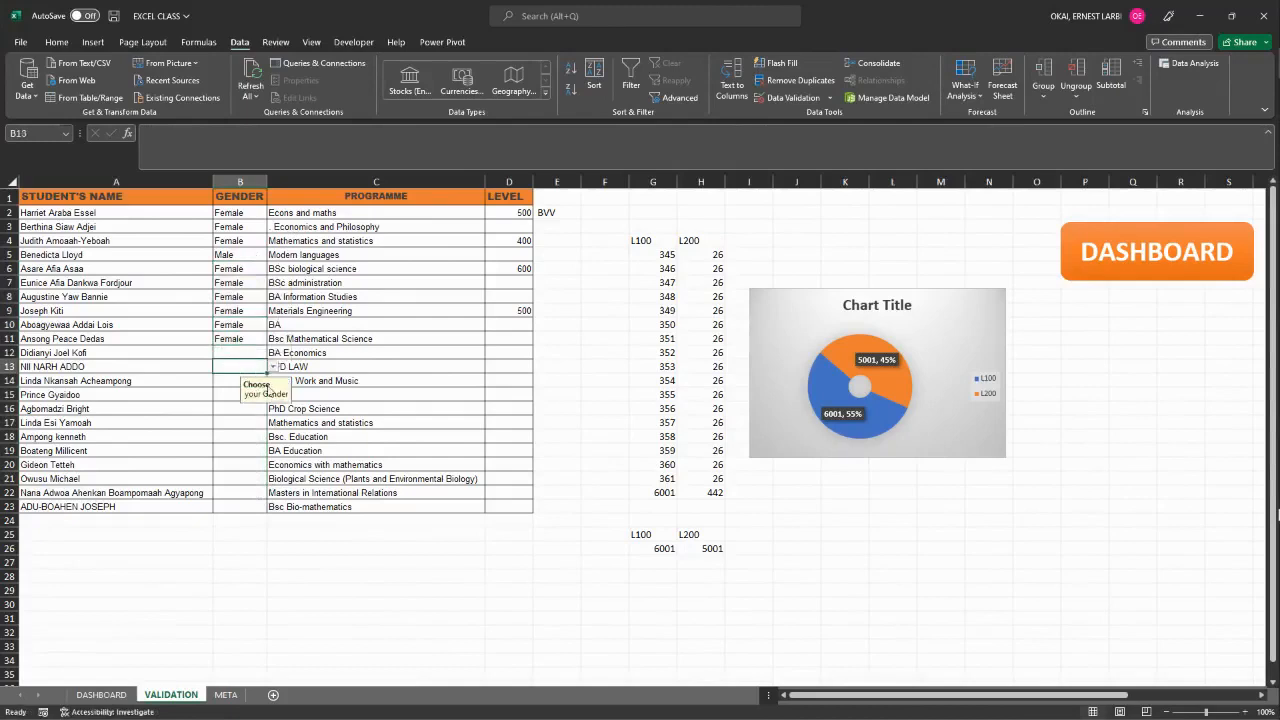
click(272, 367)
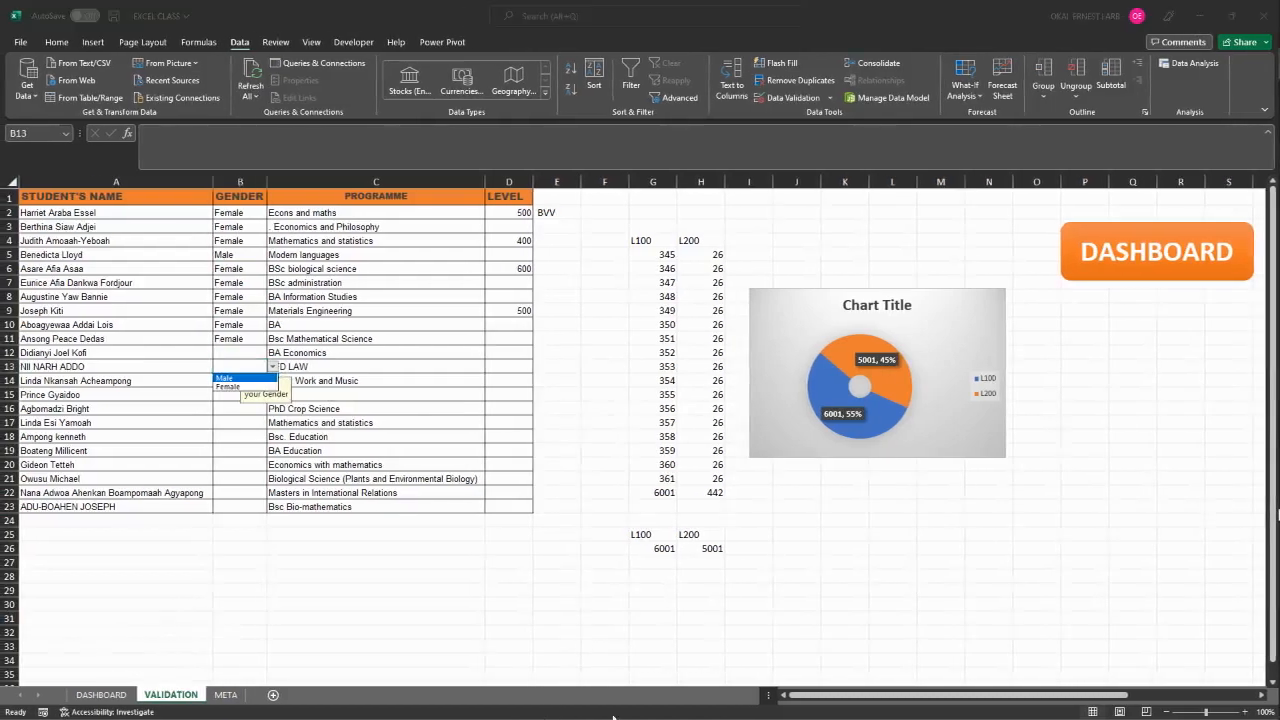
Switch to the PowerPoint presentation to review the Course Outline slide, and return to the Excel workbook.
key(super)
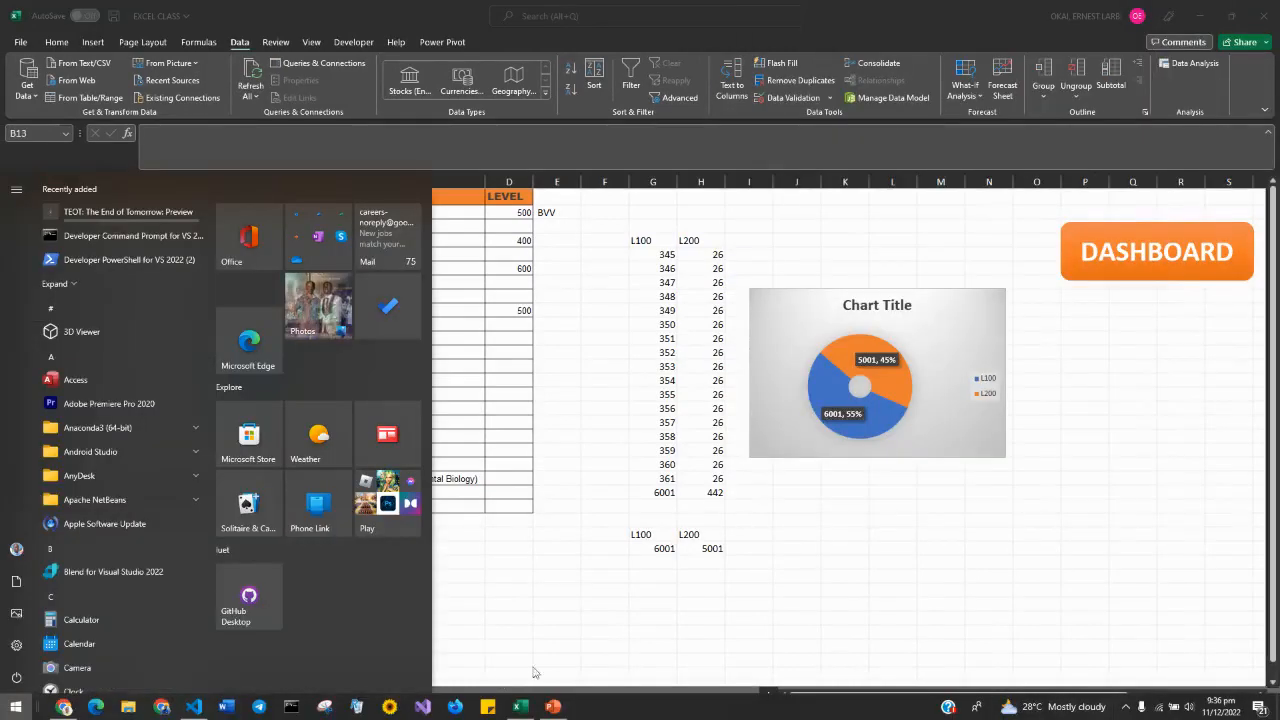
click(553, 710)
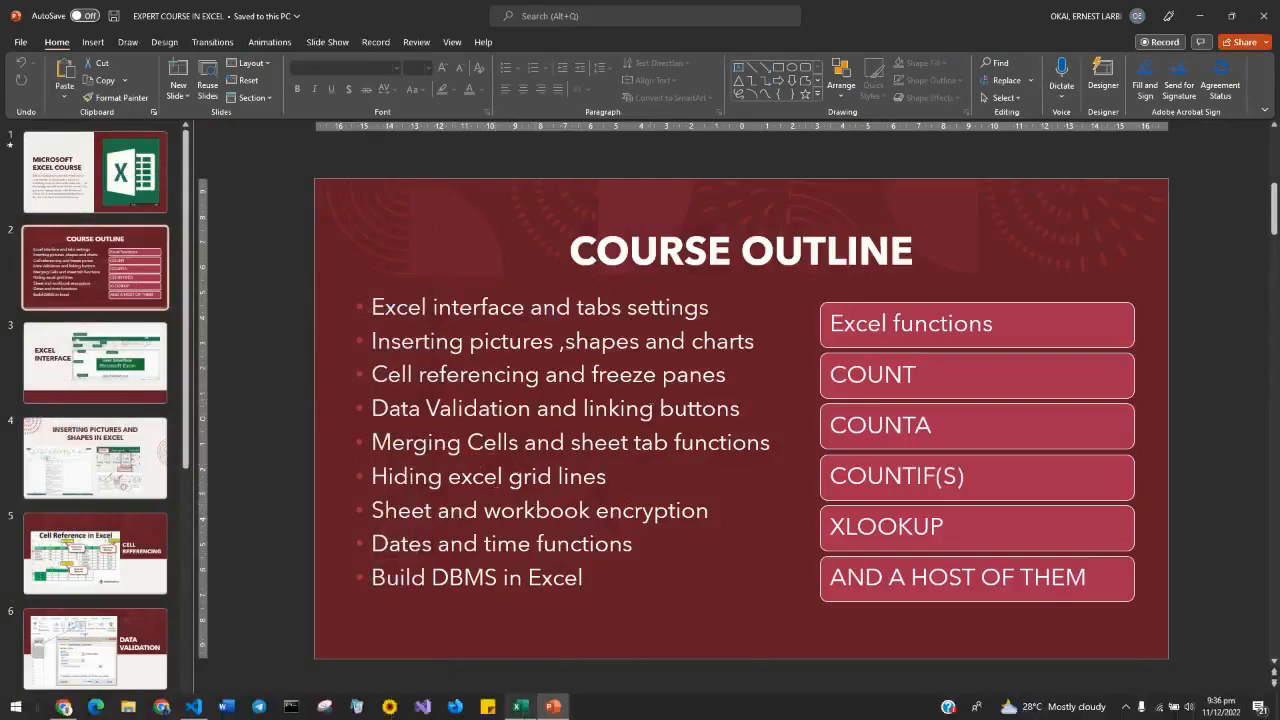
click(520, 709)
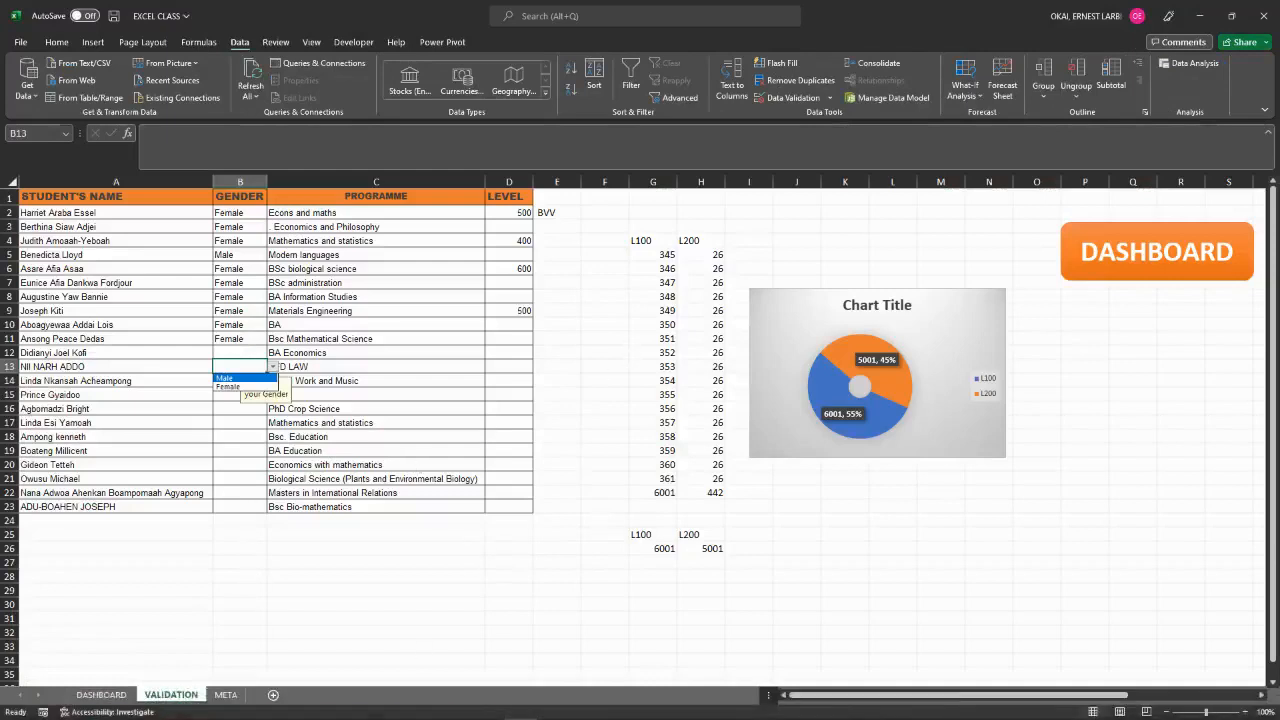
Enter WELCOME TO MY MICROSOFT CLASS in cell H3 of the DASHBOARD sheet.
click(101, 694)
click(540, 350)
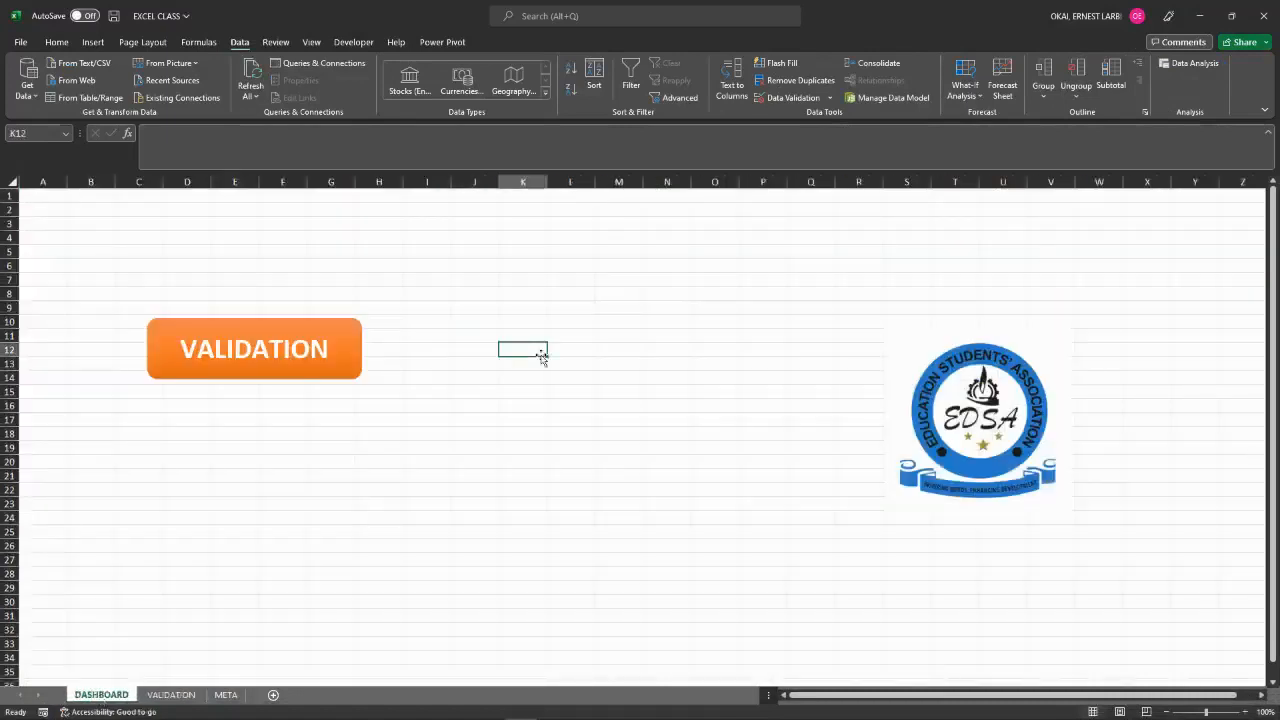
click(374, 221)
text(W)
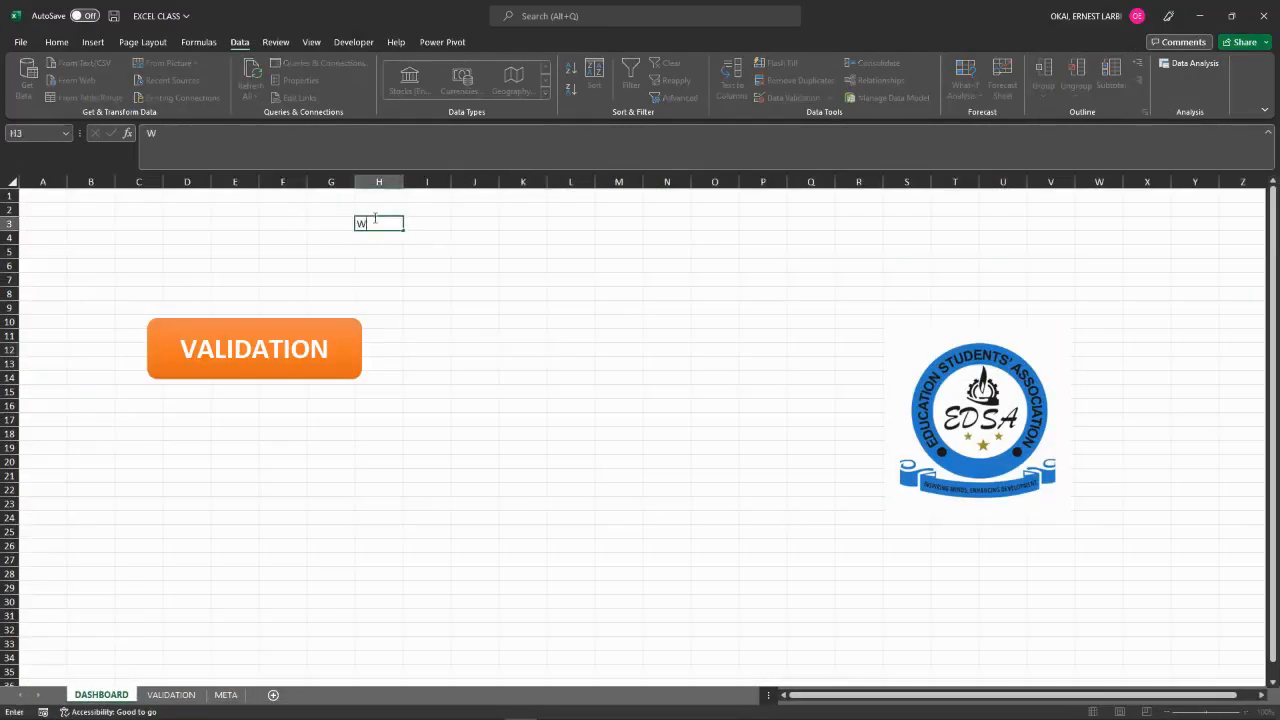
text(ELCOME TO MY)
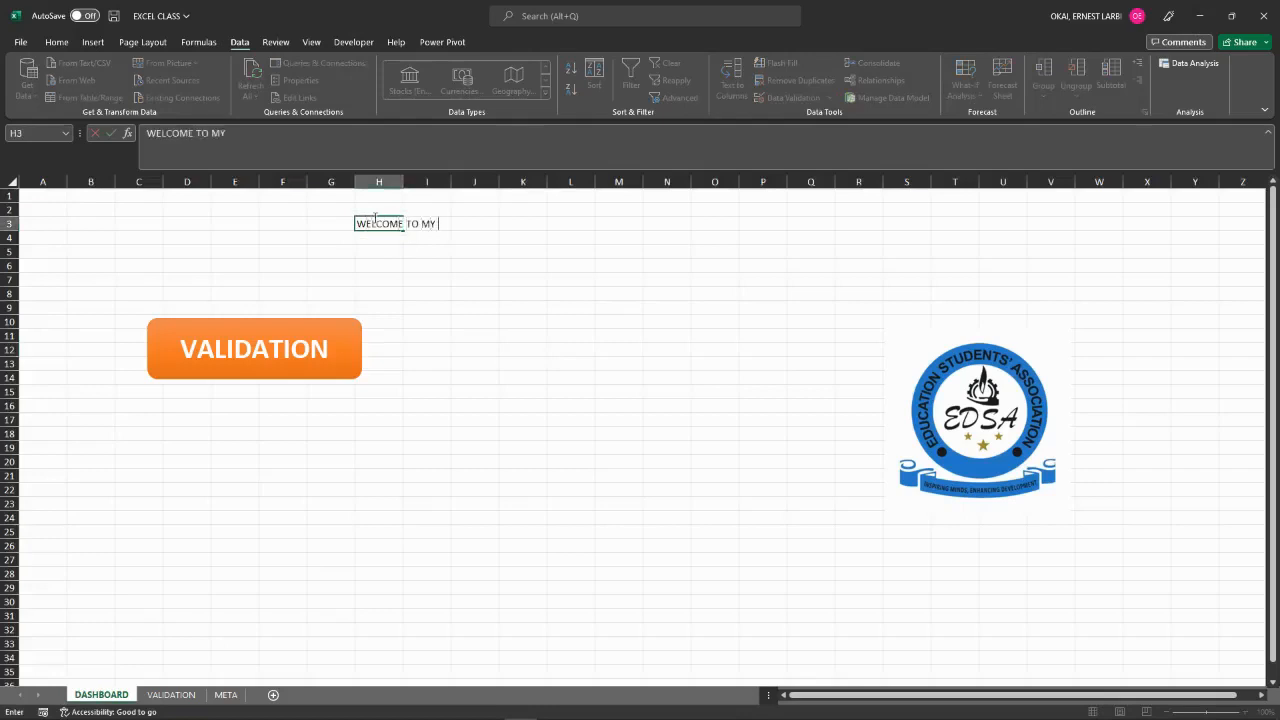
text( MICROSOFT CLA)
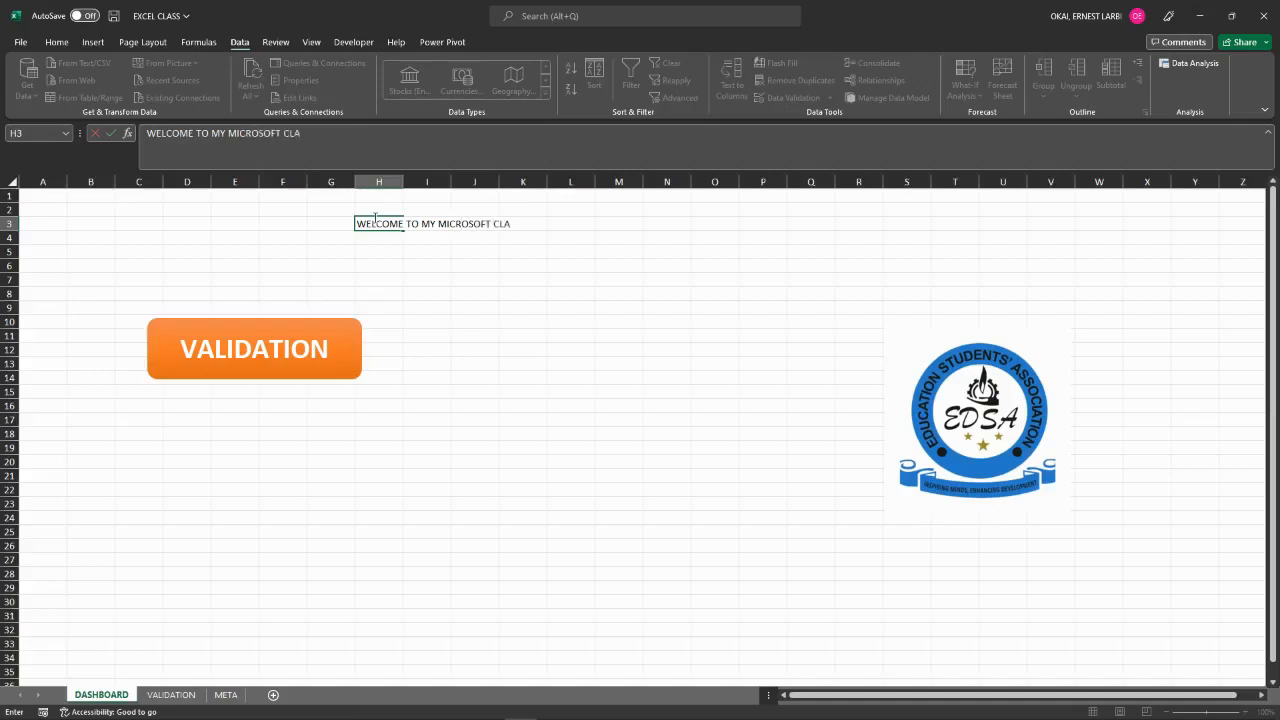
text(SS)
key(Return)
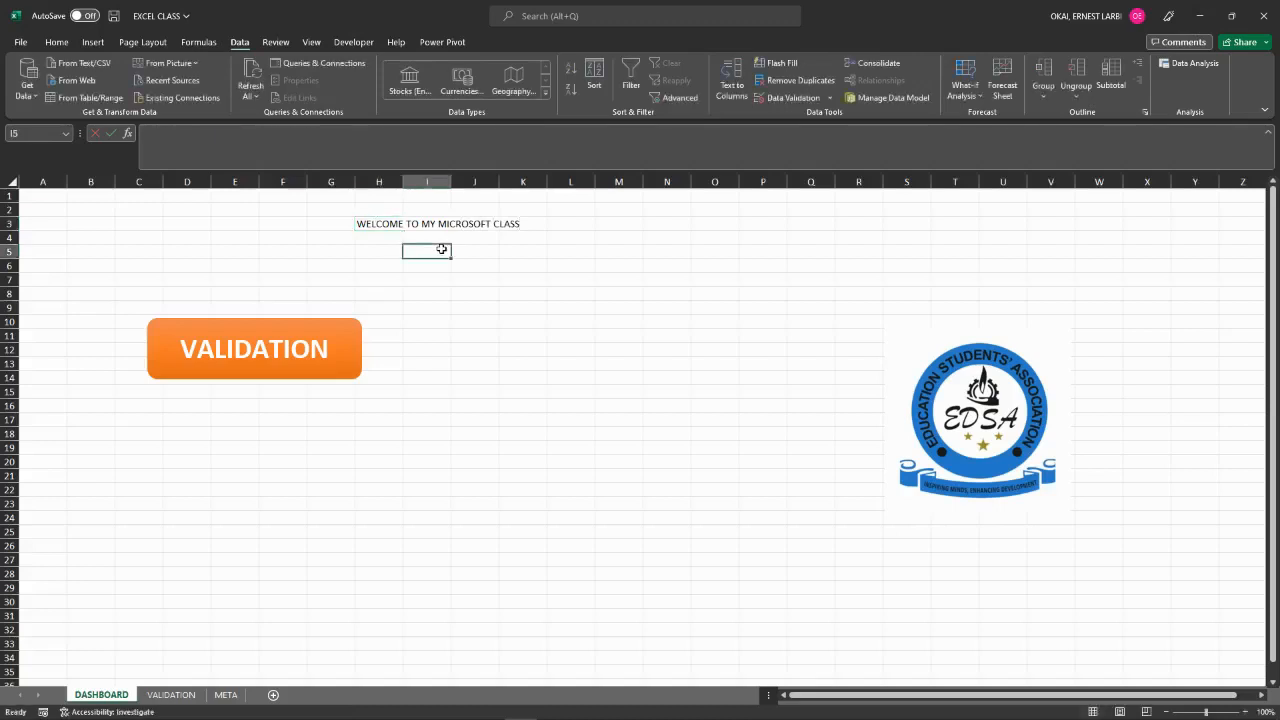
Inspect the contents of cells H3 and I3 to check which cell holds the welcome text.
click(379, 225)
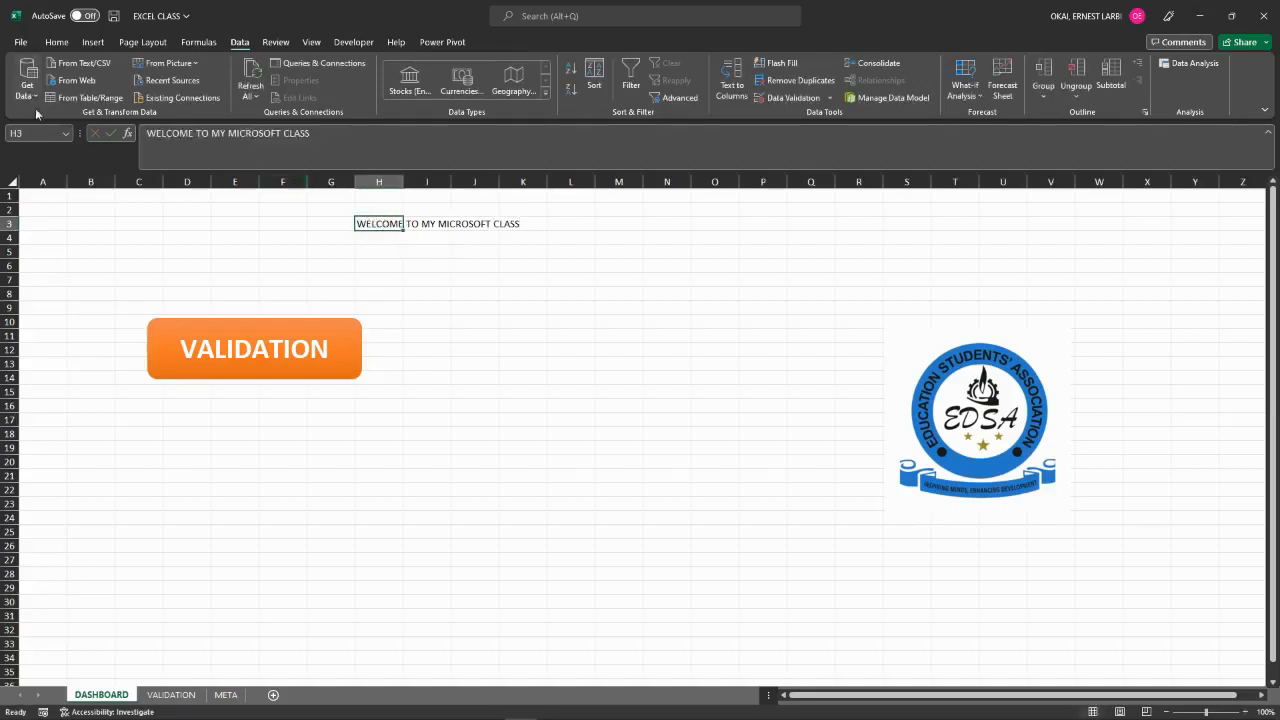
click(17, 136)
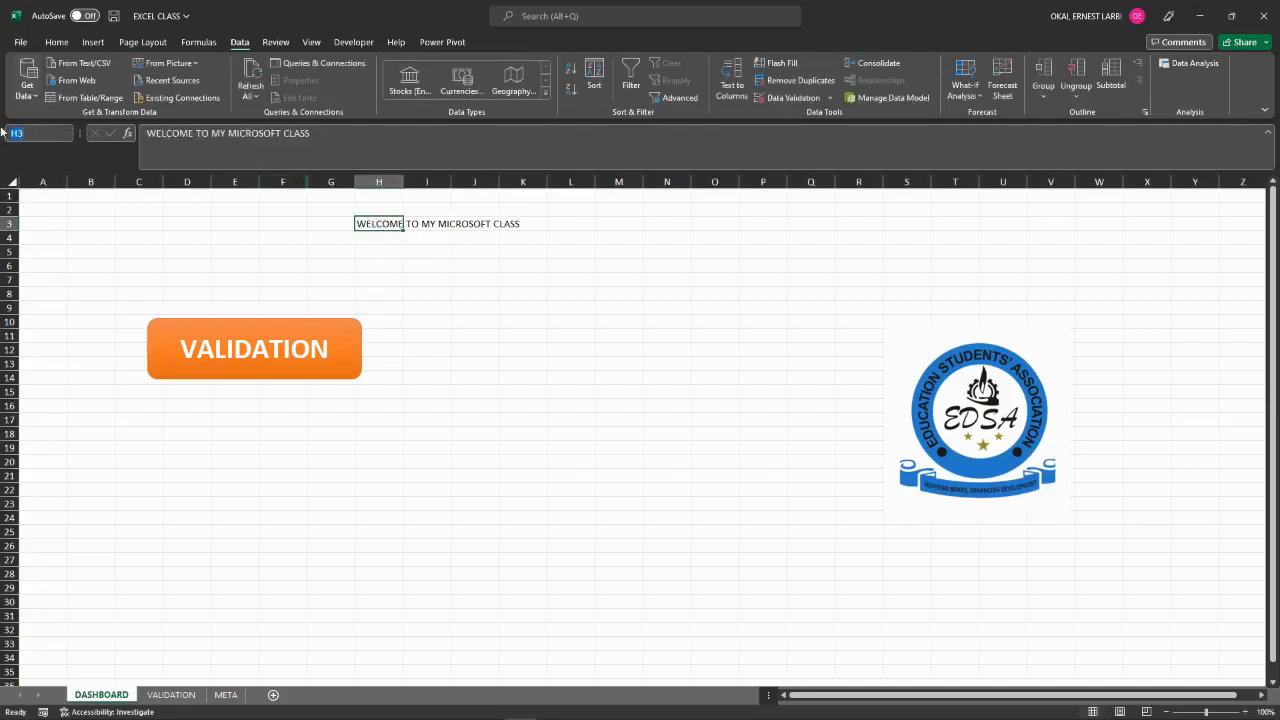
click(415, 223)
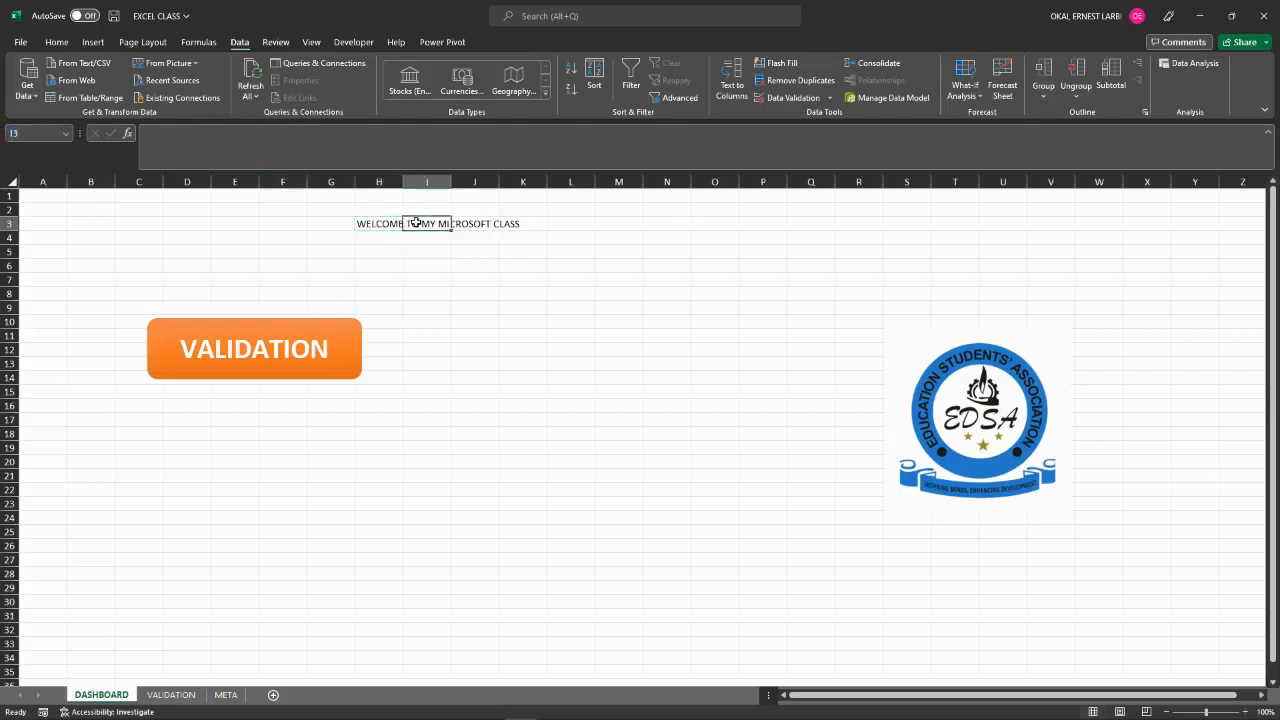
click(196, 131)
drag(368, 226, 249, 147)
click(530, 238)
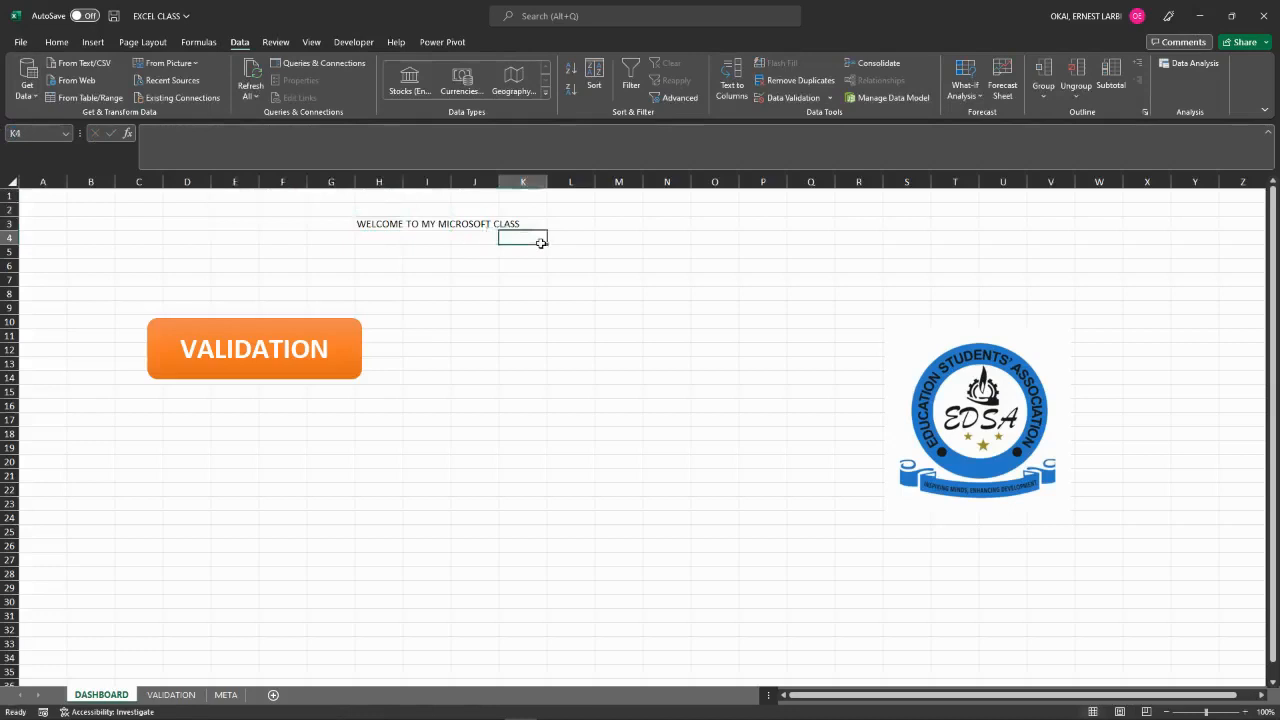
Try auto-fitting column H to the welcome text and undo the width change.
click(370, 223)
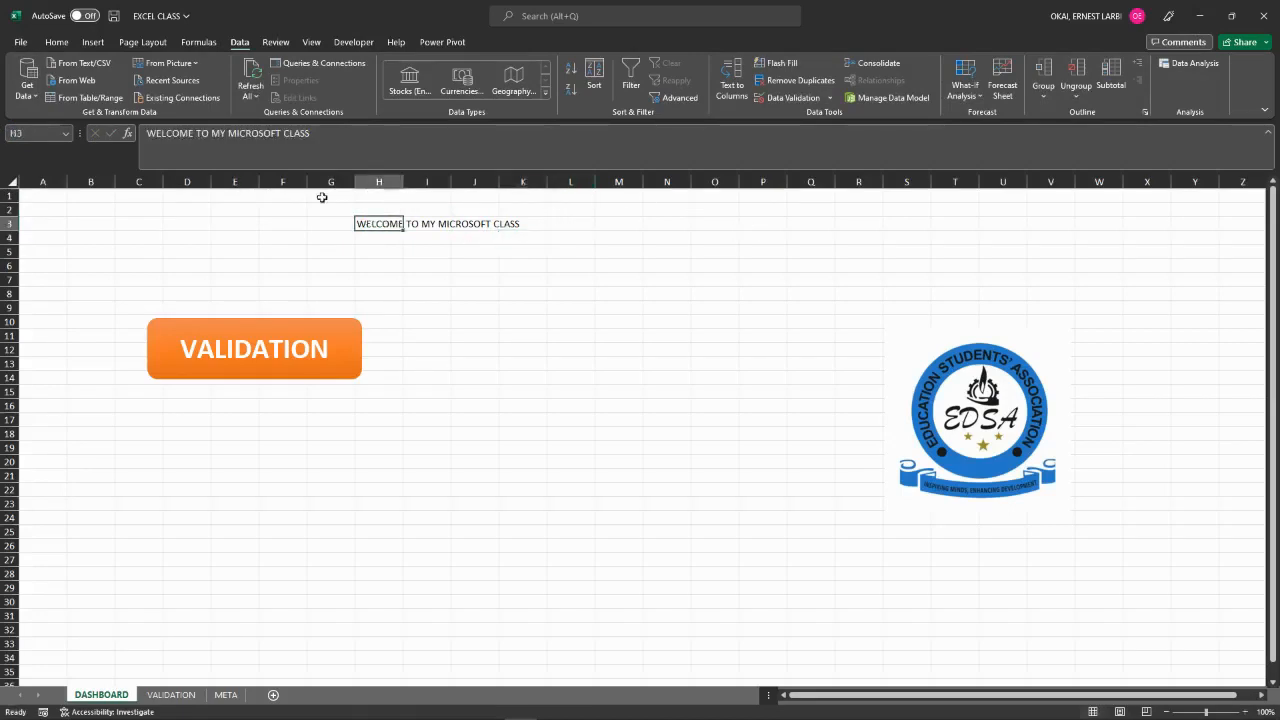
double_click(400, 180)
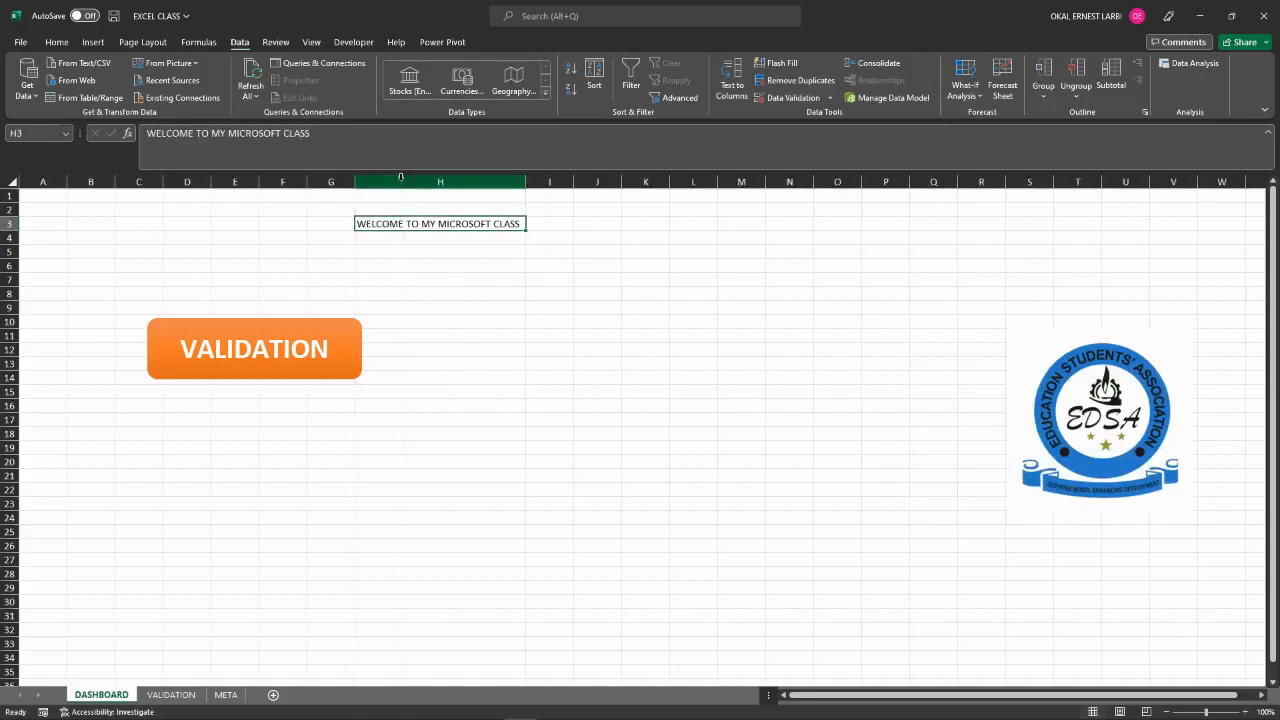
key(ctrl+z)
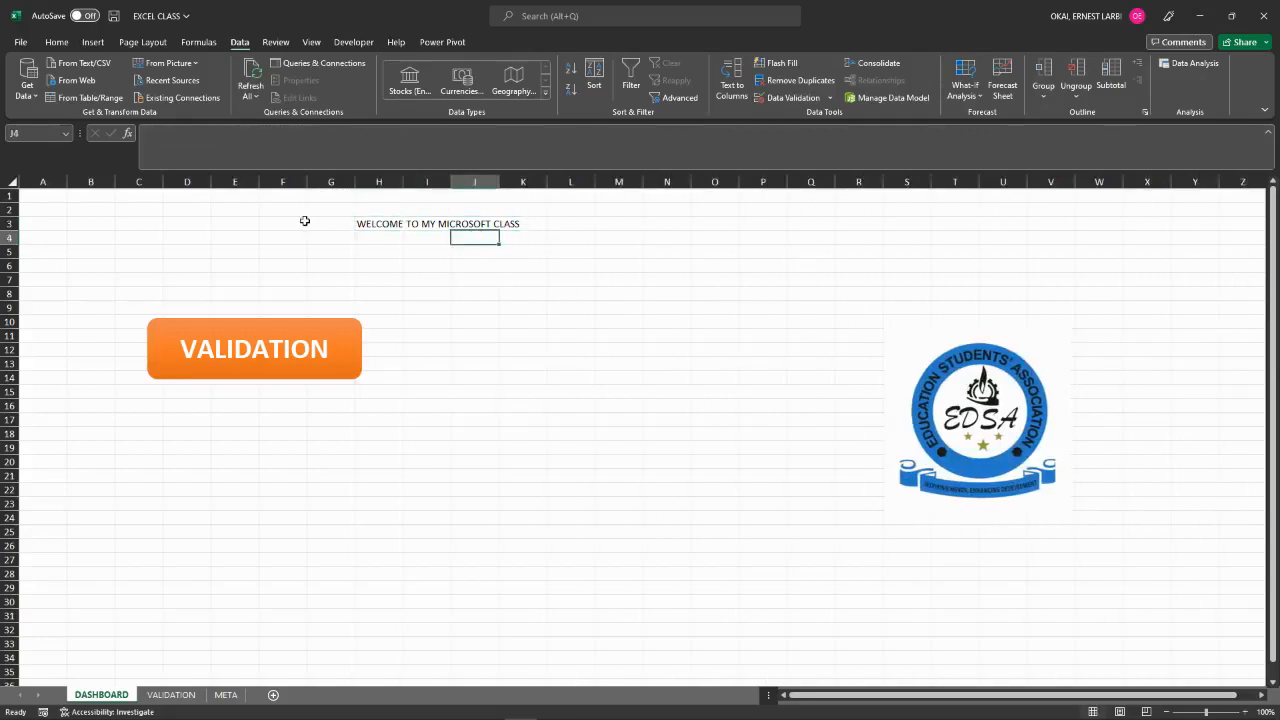
Merge and center the welcome text across G2:T4 and align it vertically in the middle.
drag(317, 209, 944, 242)
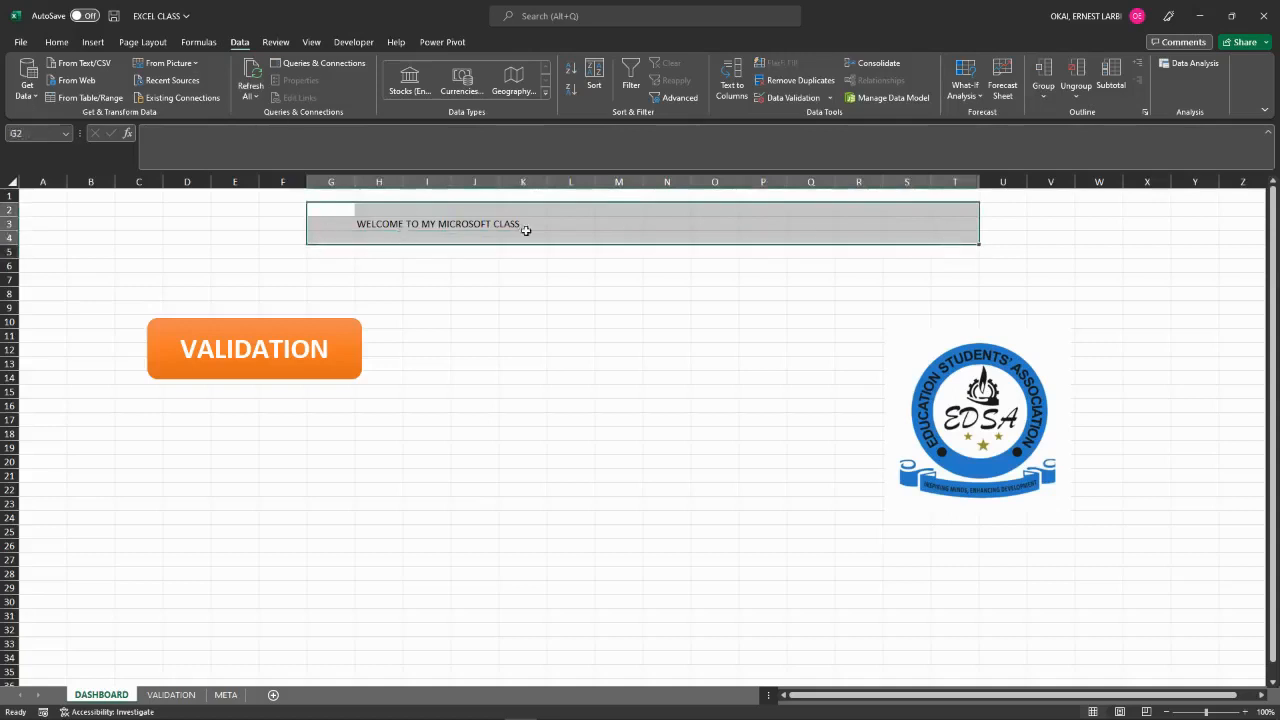
click(56, 42)
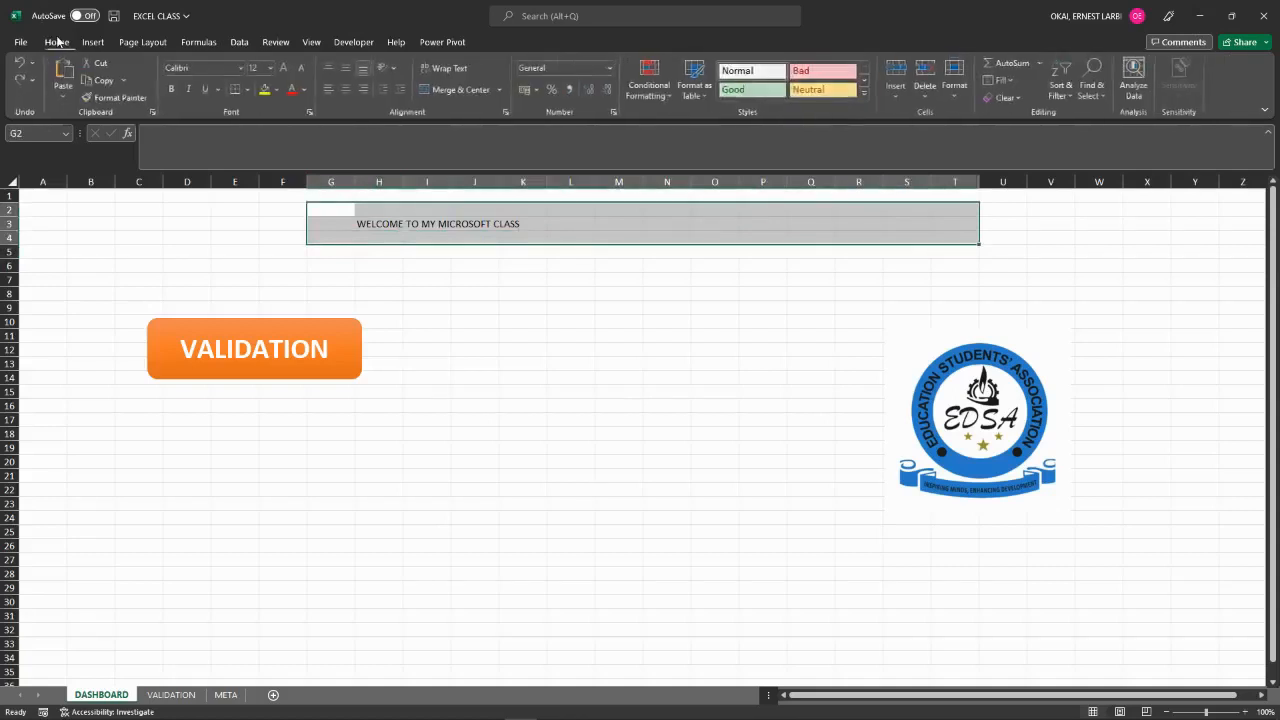
click(458, 90)
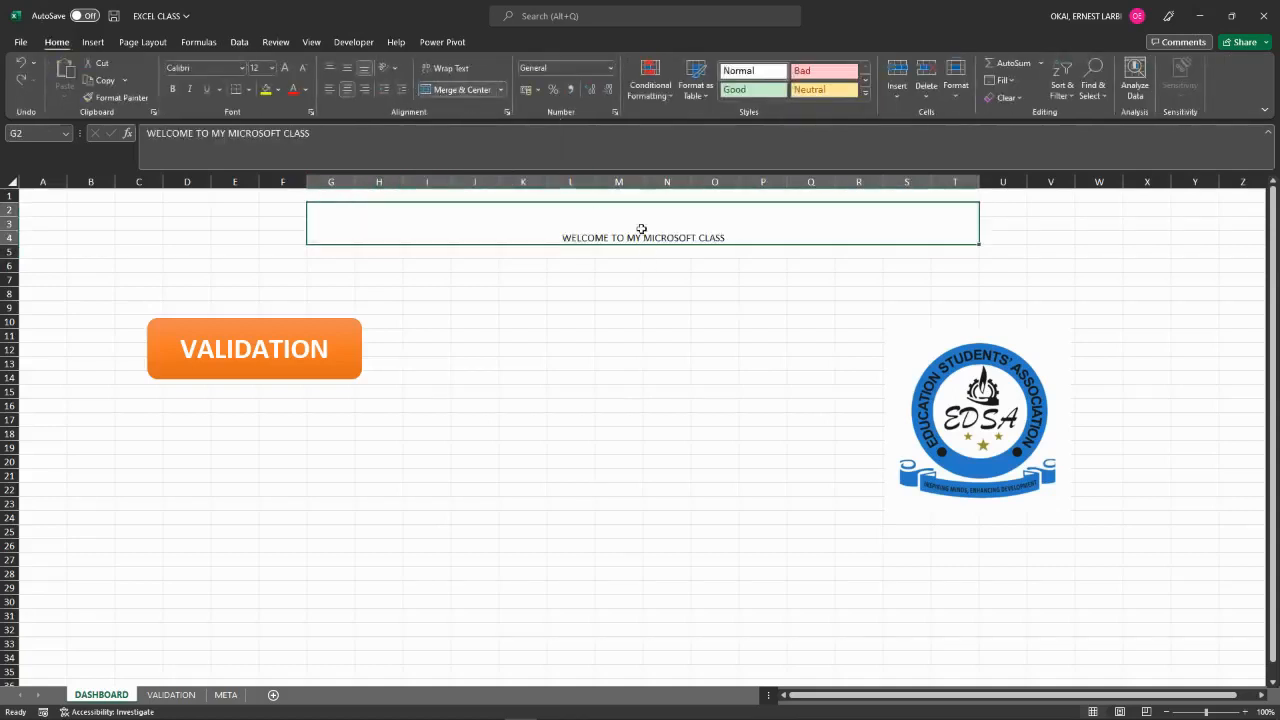
click(591, 339)
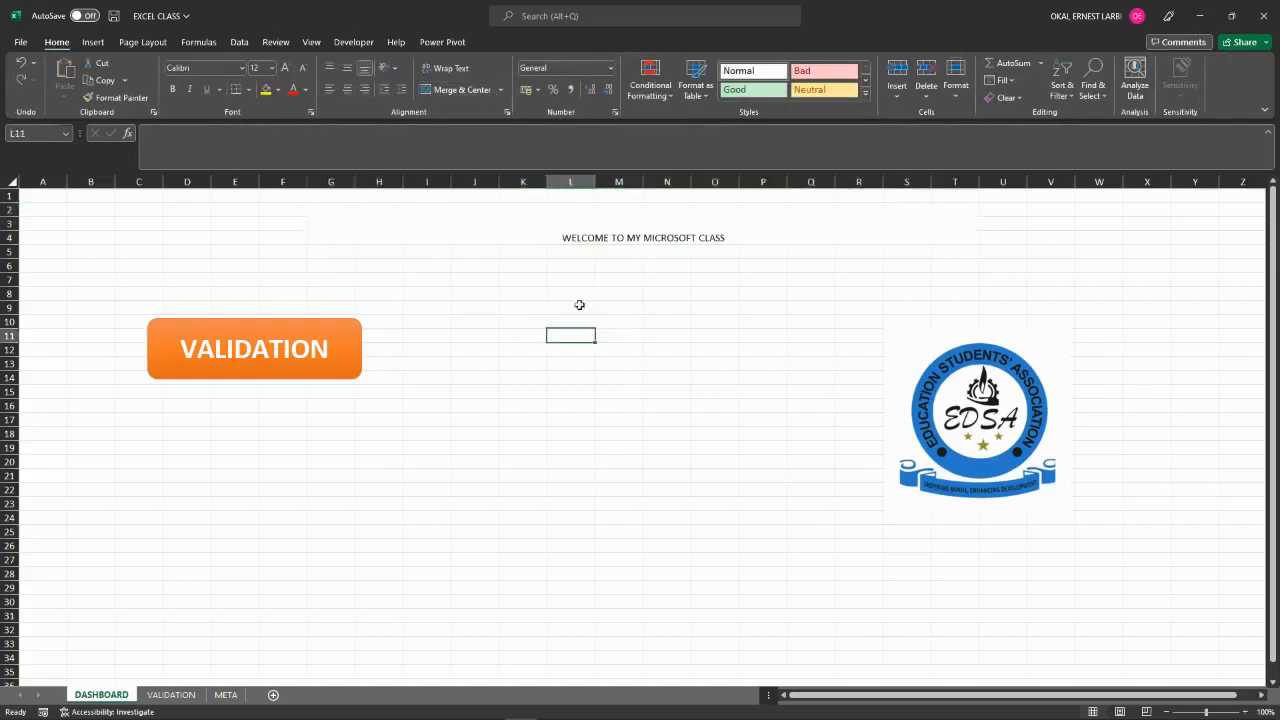
click(540, 214)
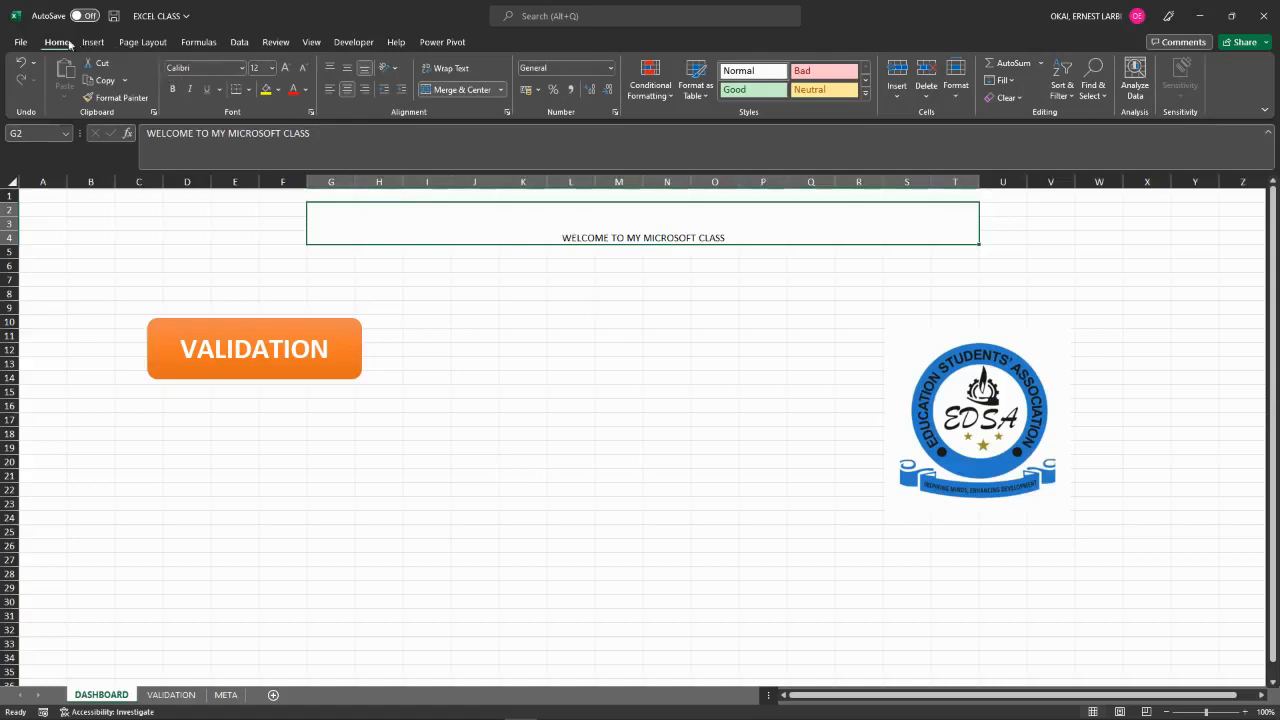
click(348, 69)
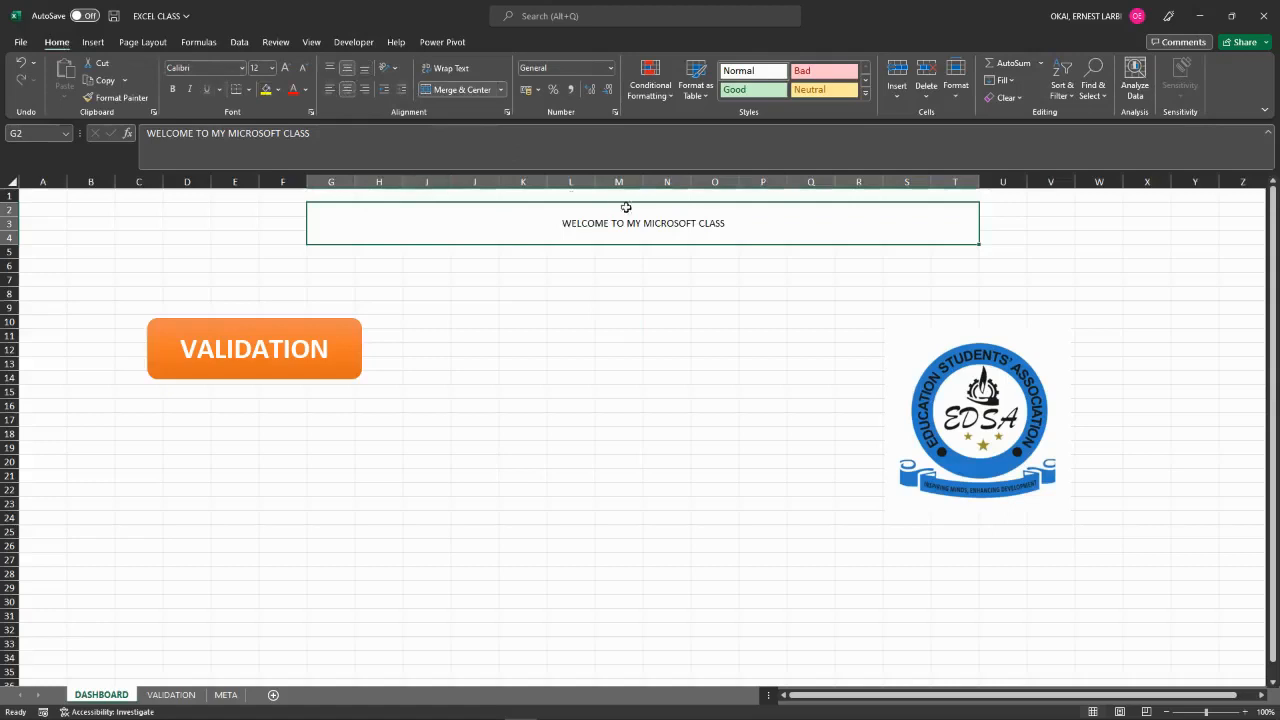
Make the welcome text in the merged cell bold and enlarge its font size to 26.
double_click(651, 225)
triple_click(651, 225)
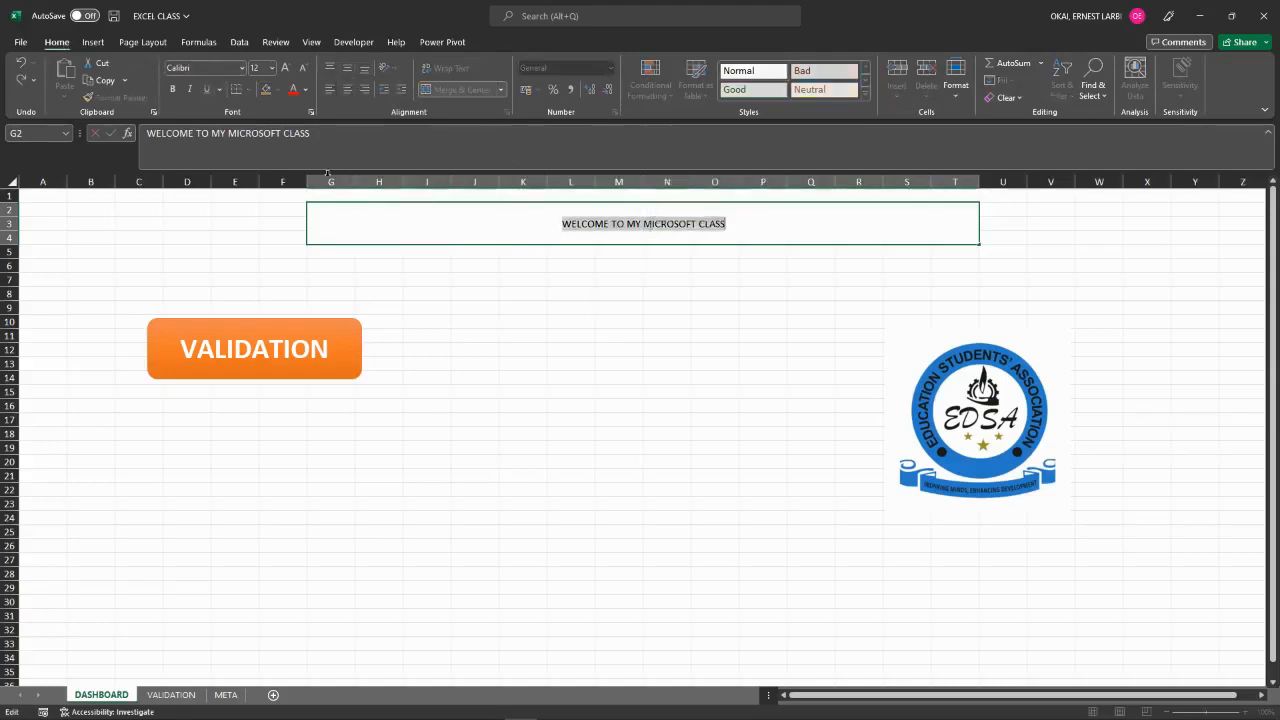
click(174, 90)
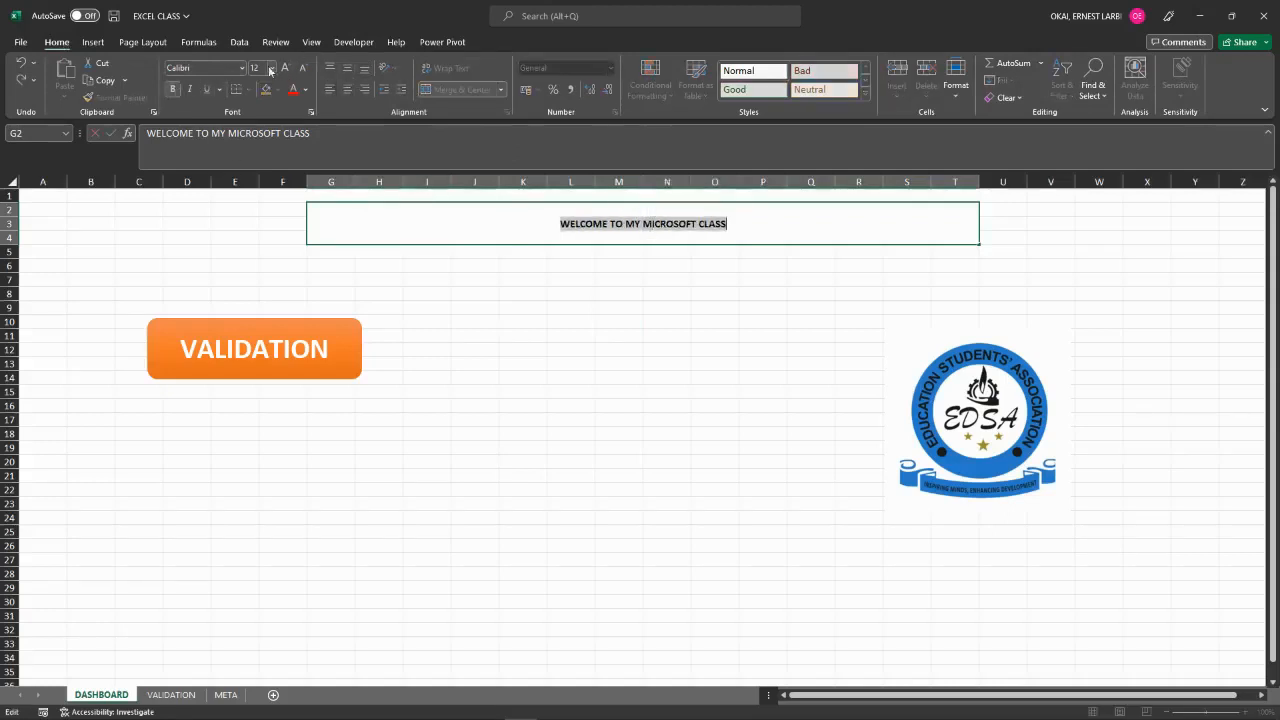
click(283, 68)
click(283, 68)
click(283, 68)
click(283, 68)
click(283, 68)
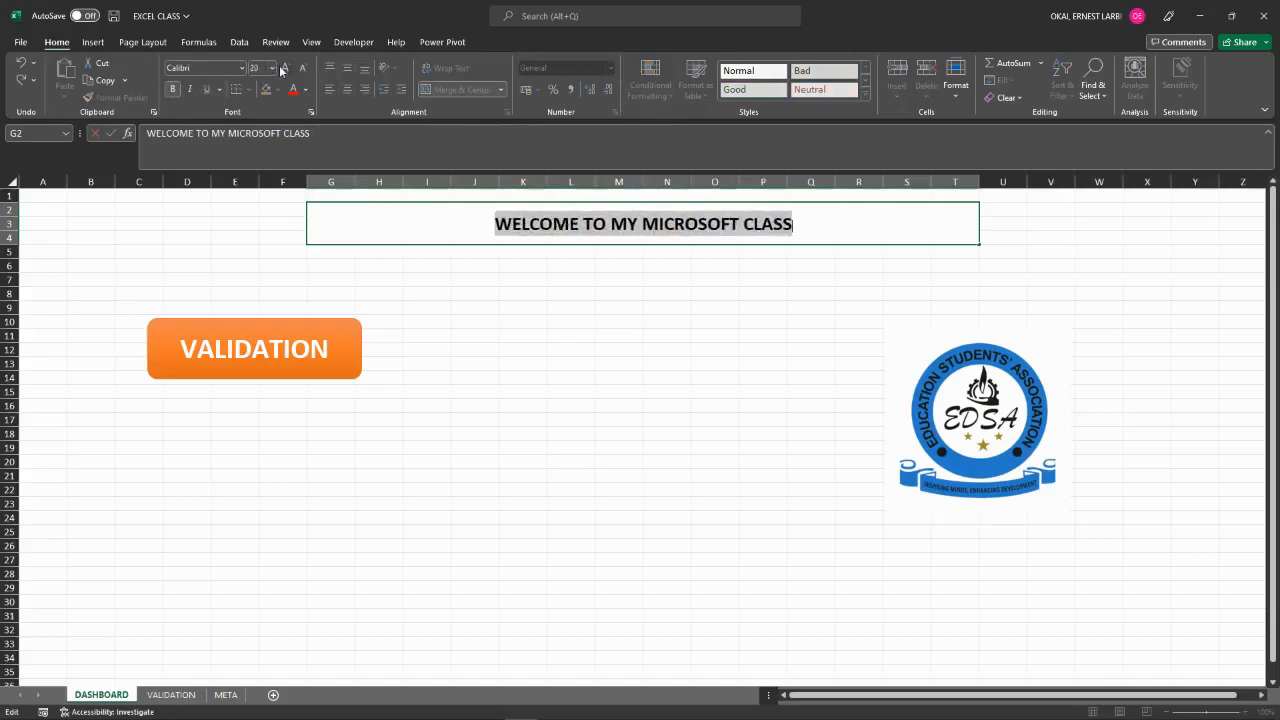
click(283, 68)
click(283, 68)
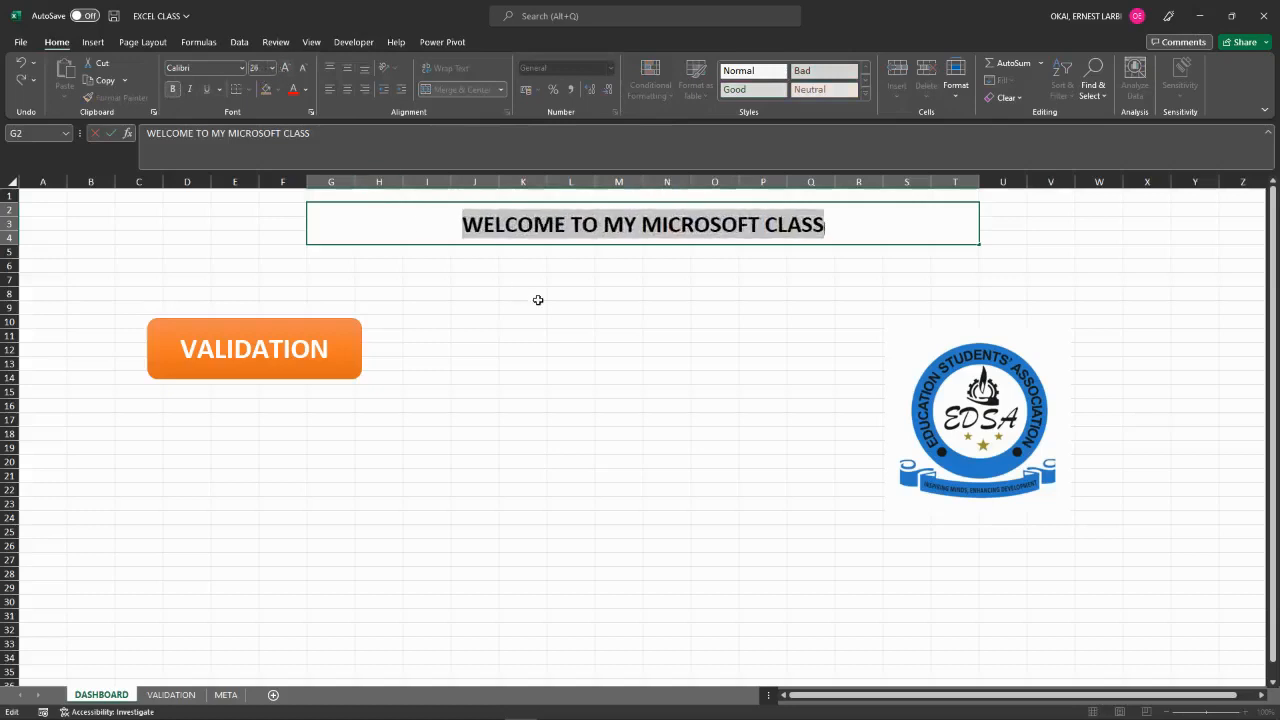
Color the welcome text red and finish editing the merged cell.
click(295, 89)
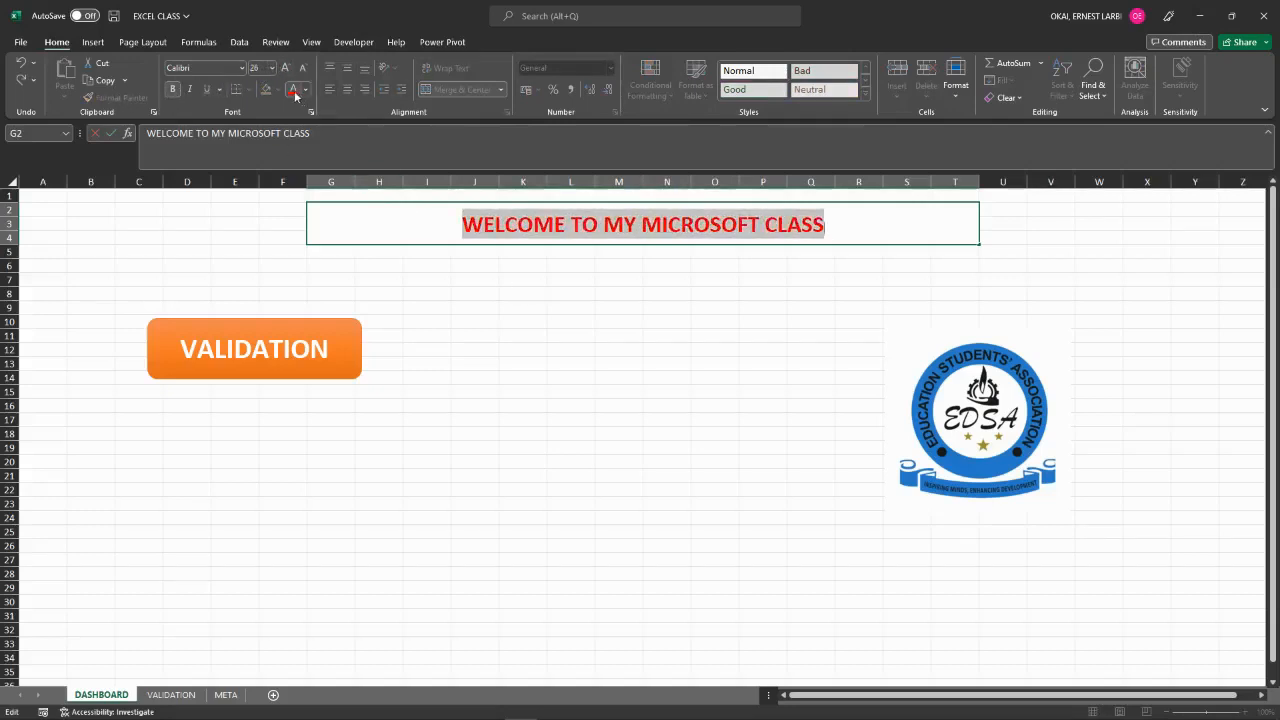
click(597, 349)
click(735, 389)
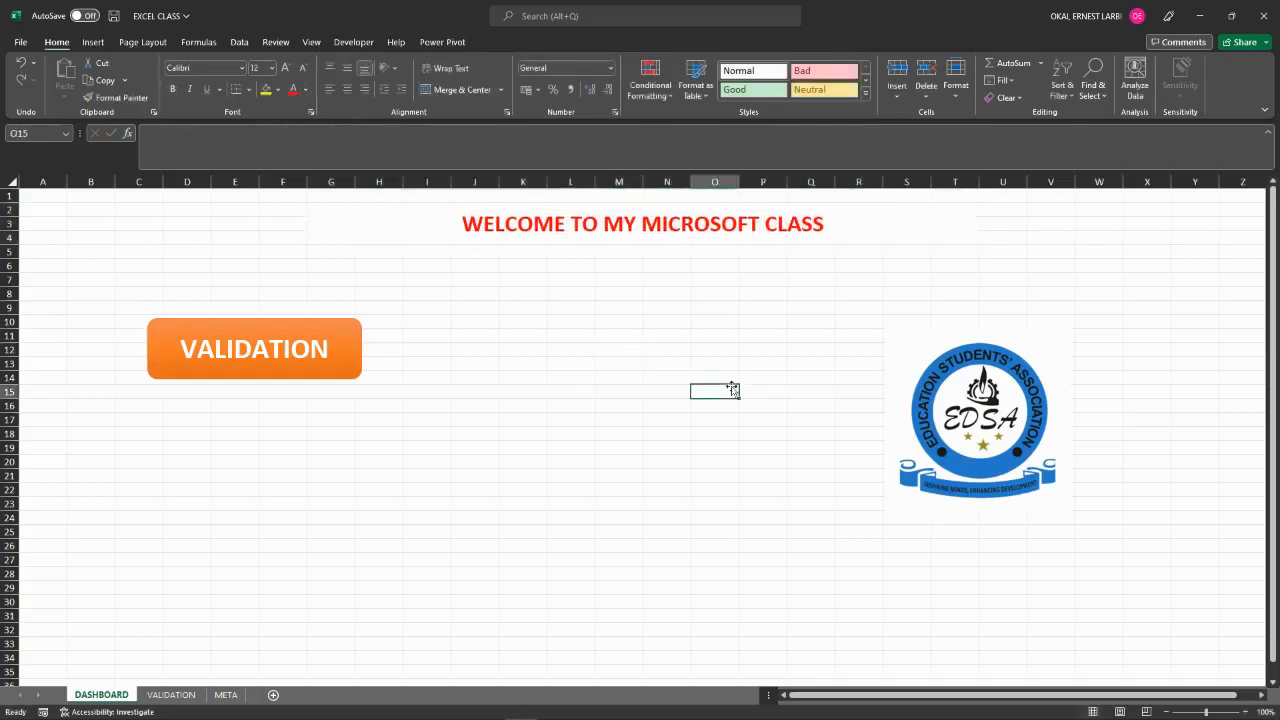
Unmerge the welcome heading in G2:T4 on the DASHBOARD sheet and undo the unmerge.
click(453, 234)
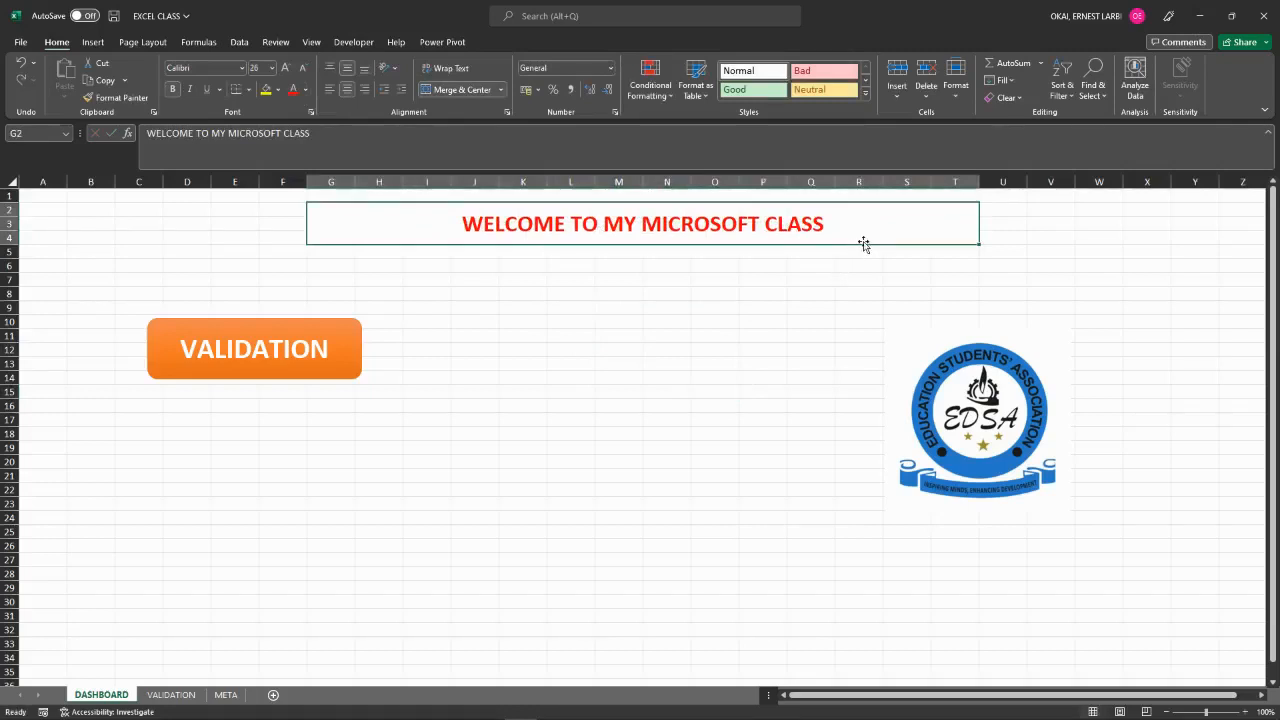
click(469, 88)
click(625, 320)
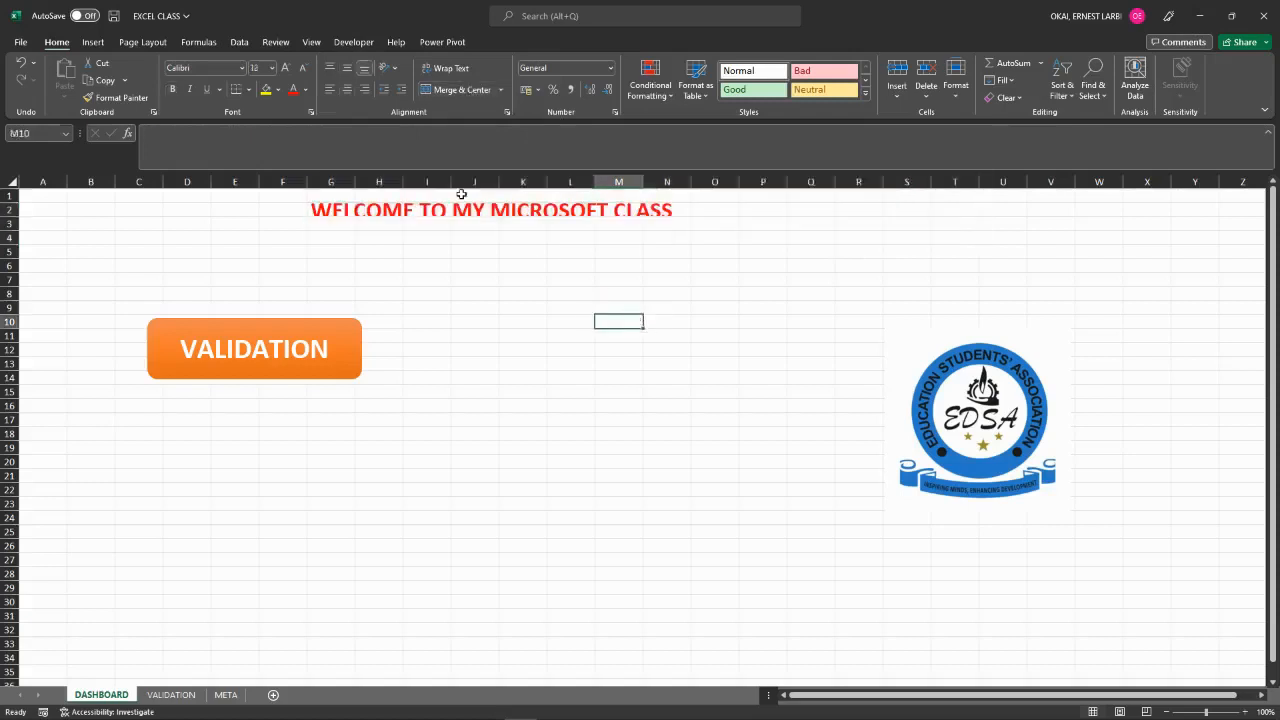
click(477, 213)
click(419, 211)
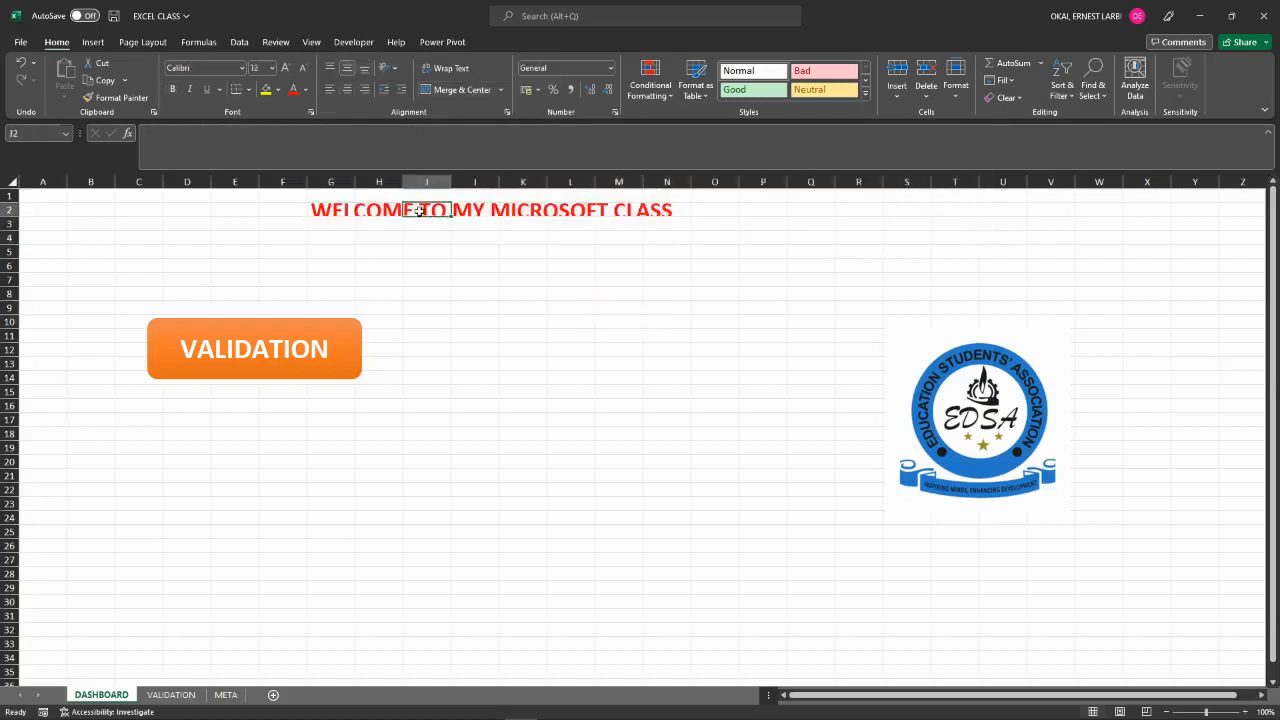
key(ctrl+z)
click(569, 362)
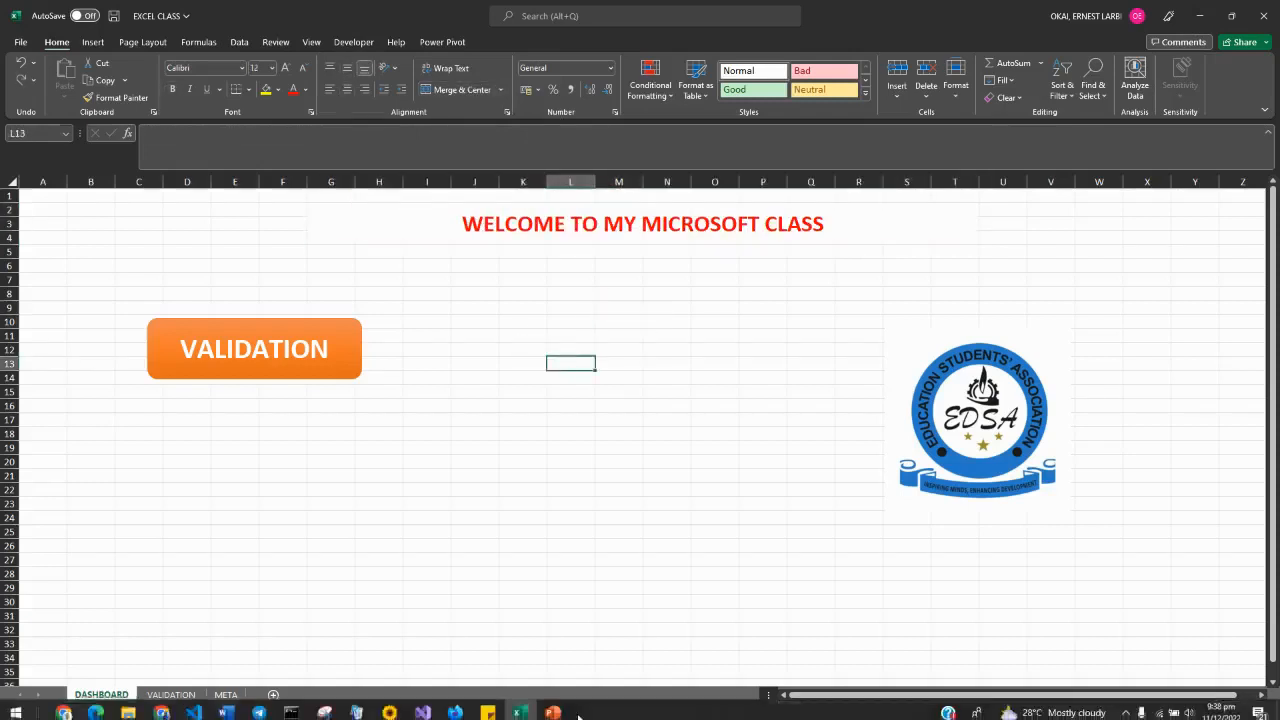
Check the Course Outline slide in PowerPoint and return to the EXCEL CLASS workbook in Excel.
click(553, 712)
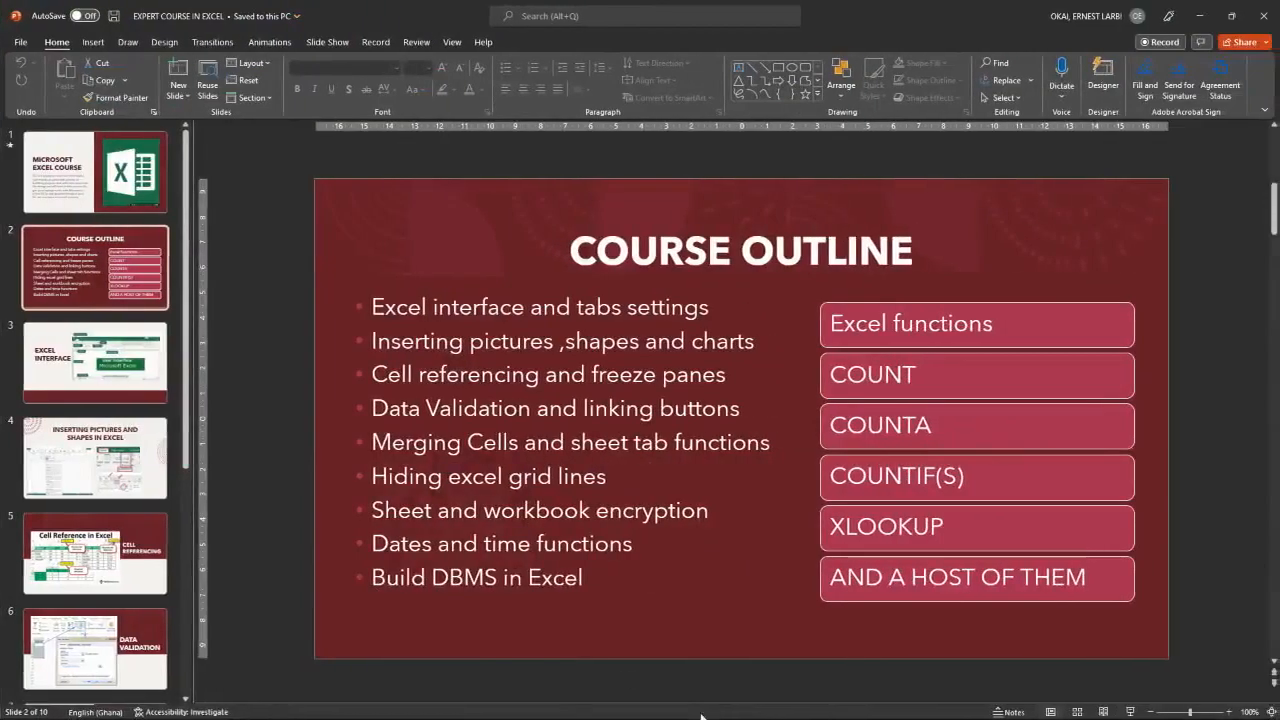
mouse_move(700, 716)
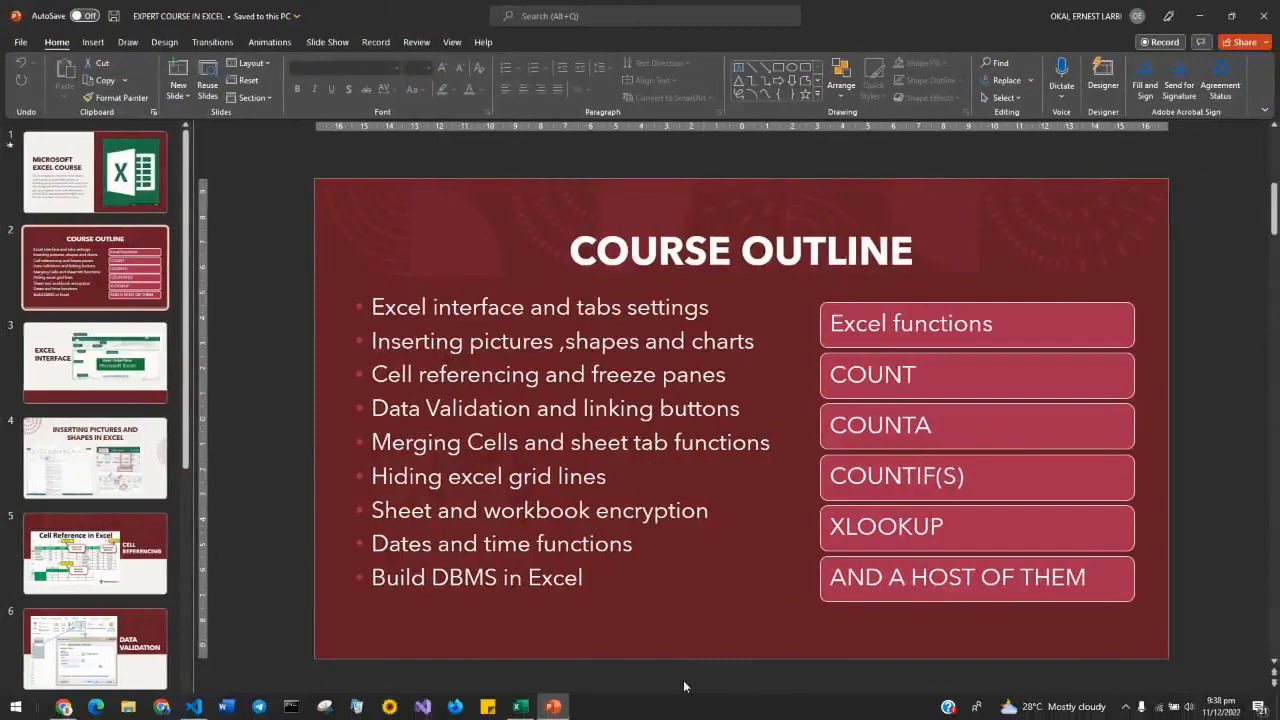
click(522, 706)
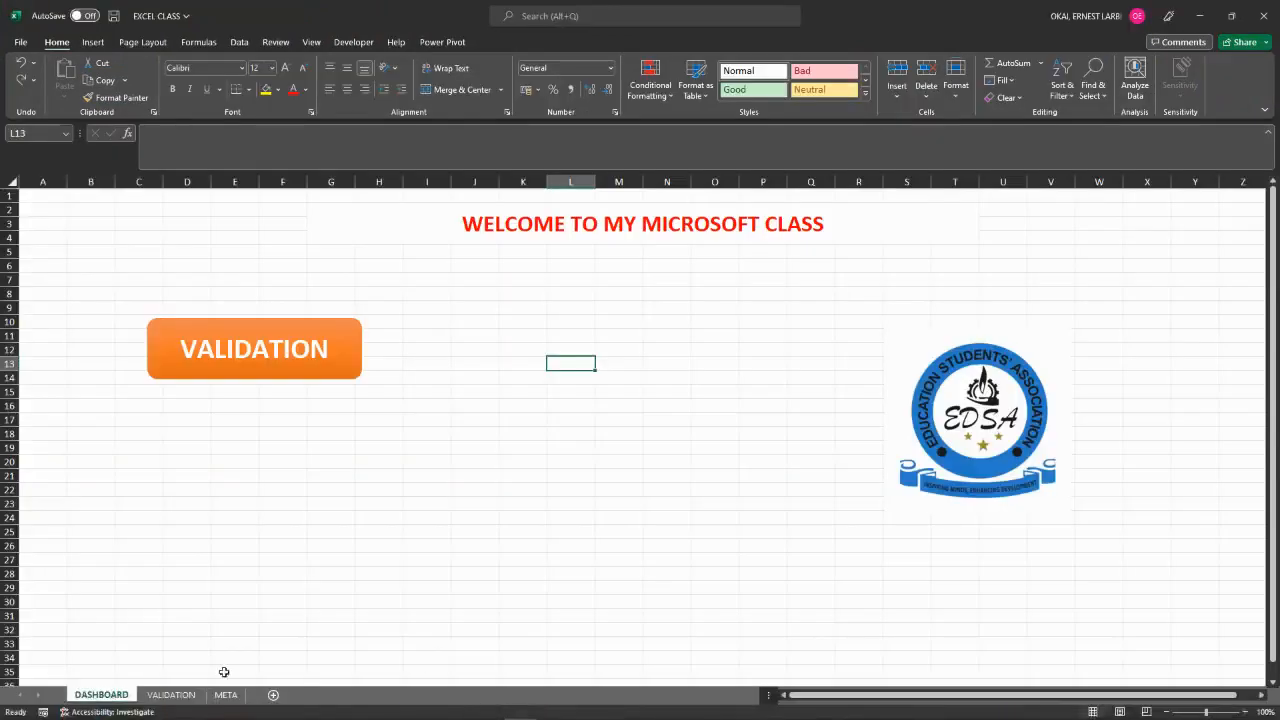
click(224, 630)
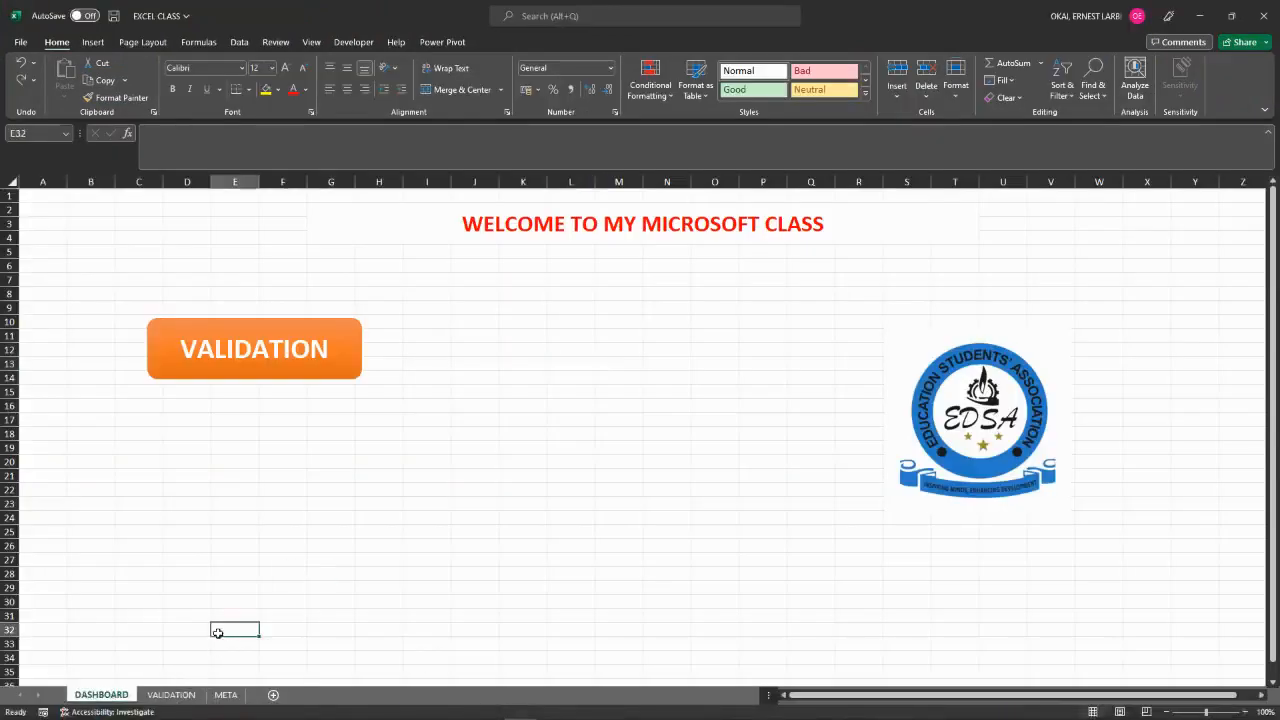
Browse the VALIDATION and META sheets, and open the DASHBOARD sheet's name for editing without changing it.
click(172, 696)
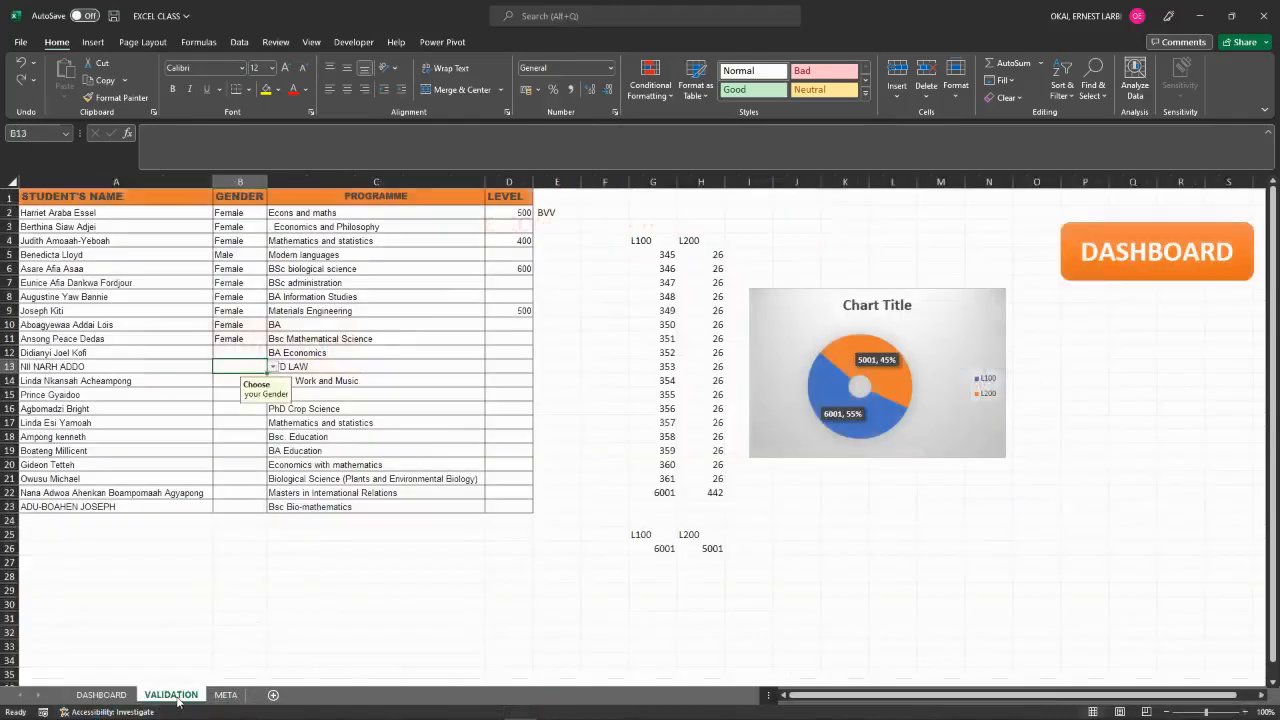
click(216, 697)
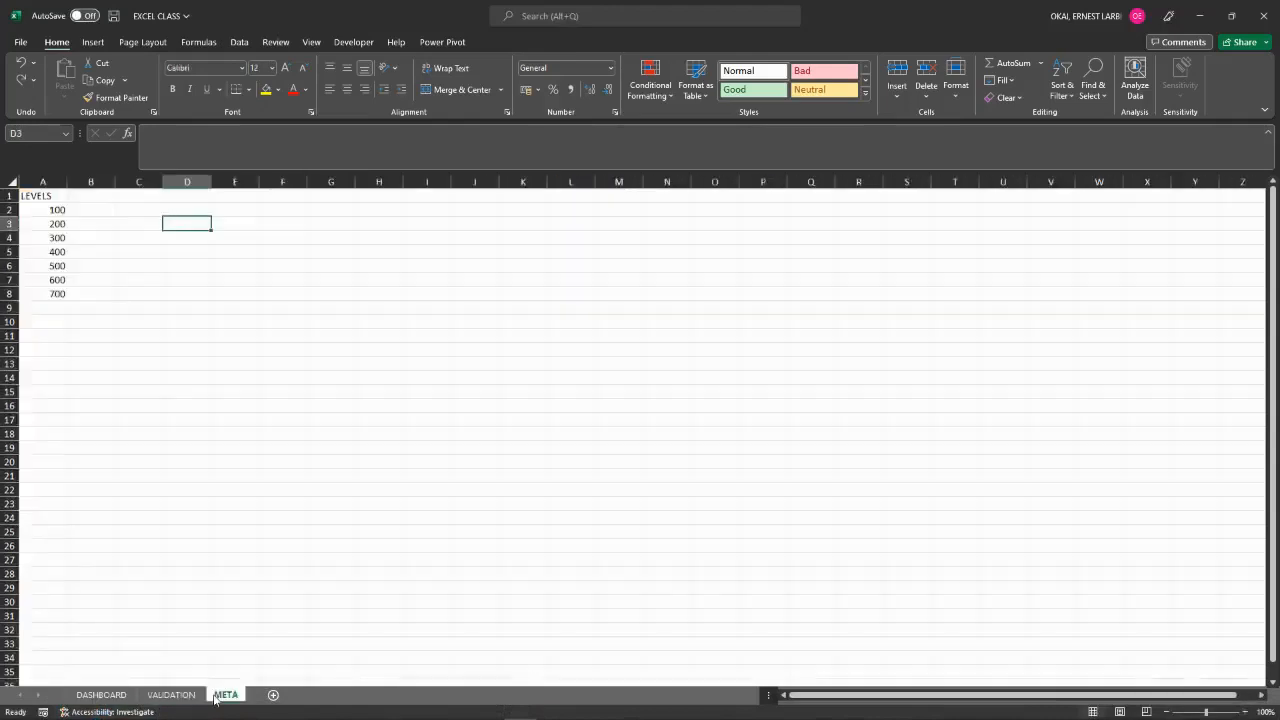
right_click(109, 697)
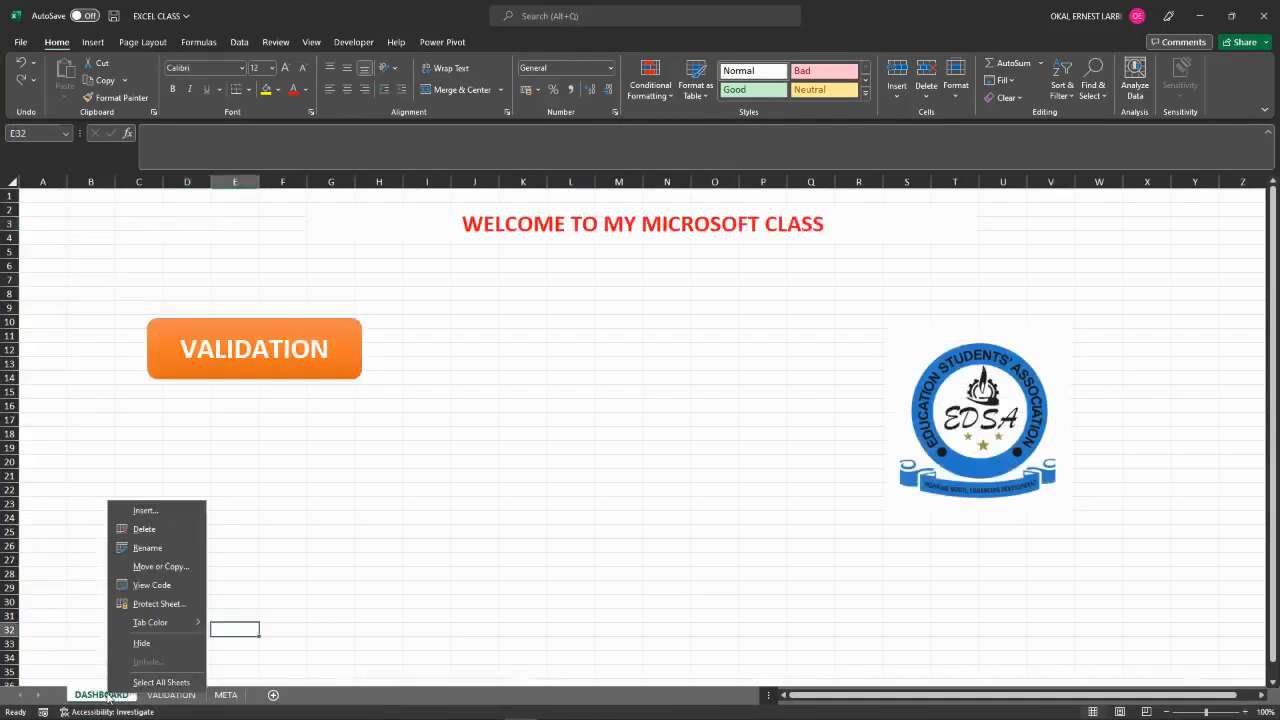
click(150, 549)
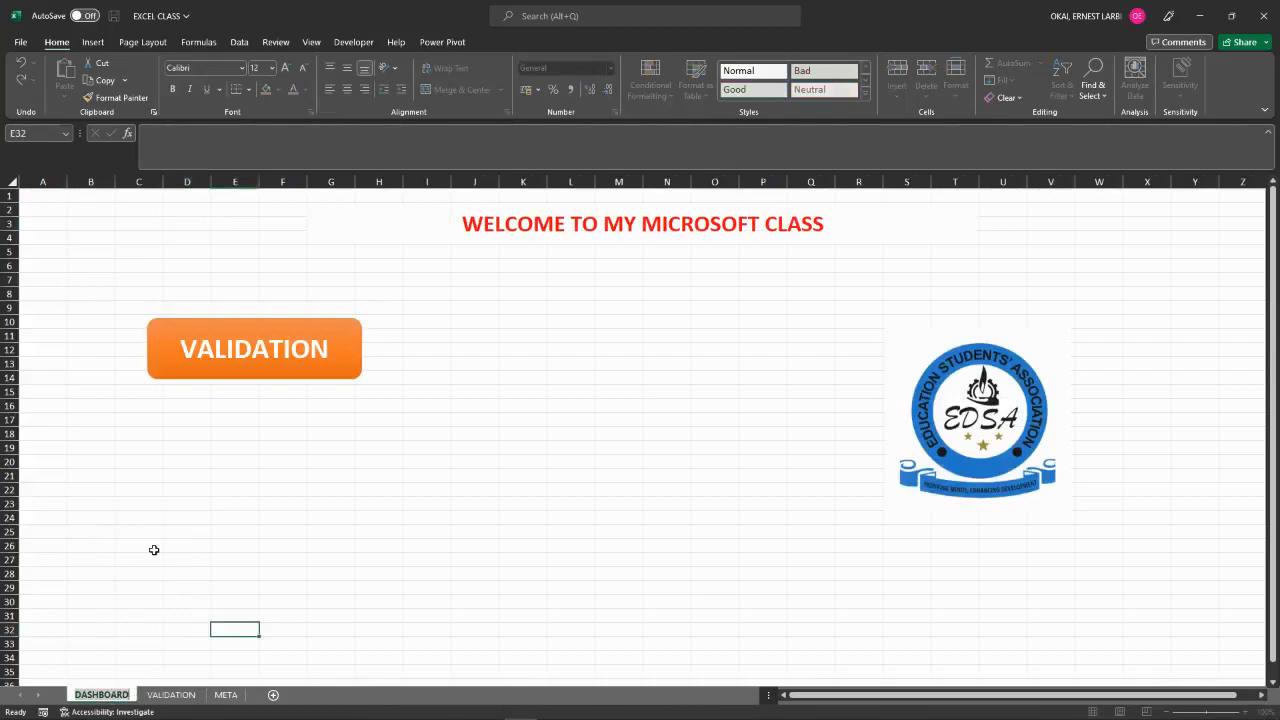
click(170, 697)
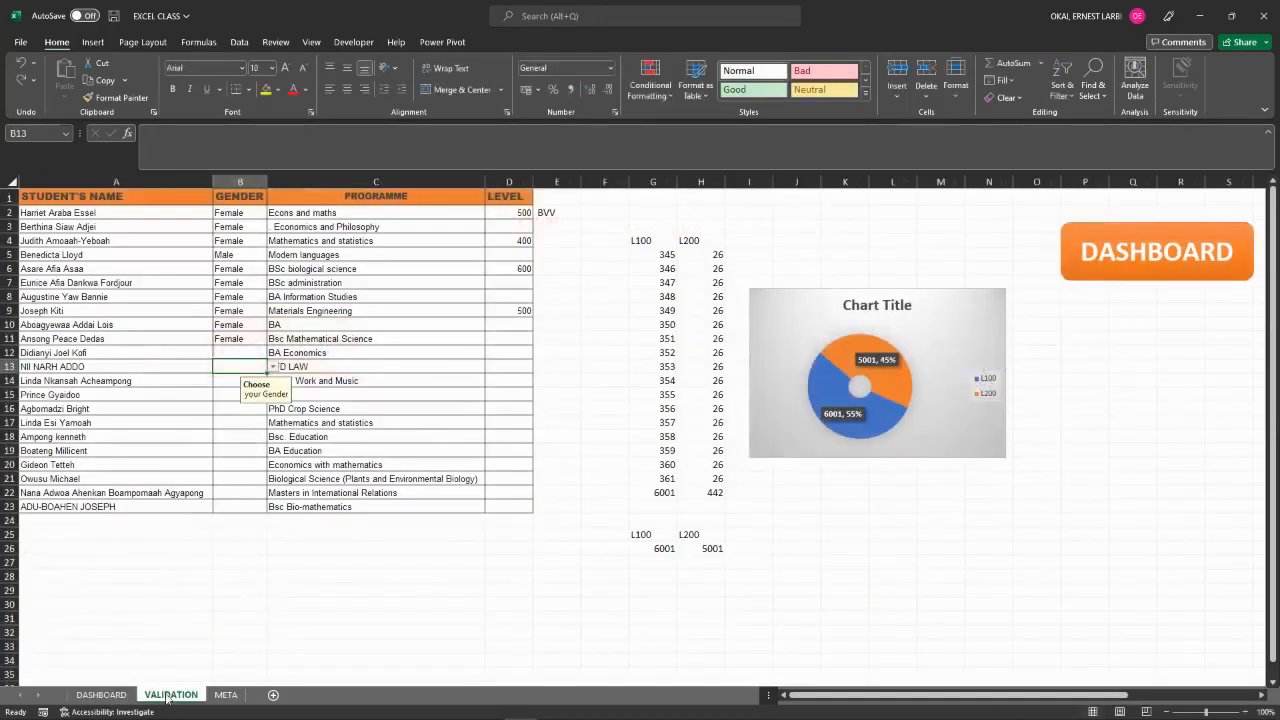
Color the META sheet tab red and check it from the DASHBOARD and VALIDATION sheets.
click(225, 696)
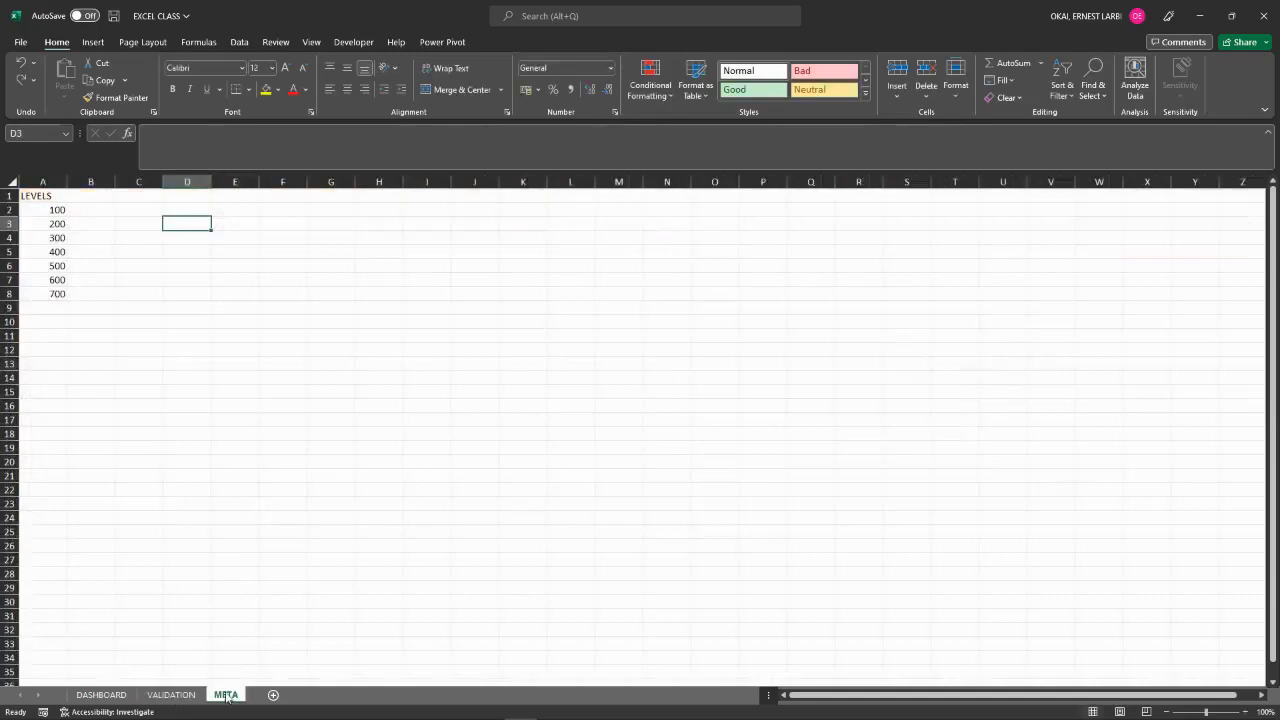
right_click(227, 697)
mouse_move(268, 622)
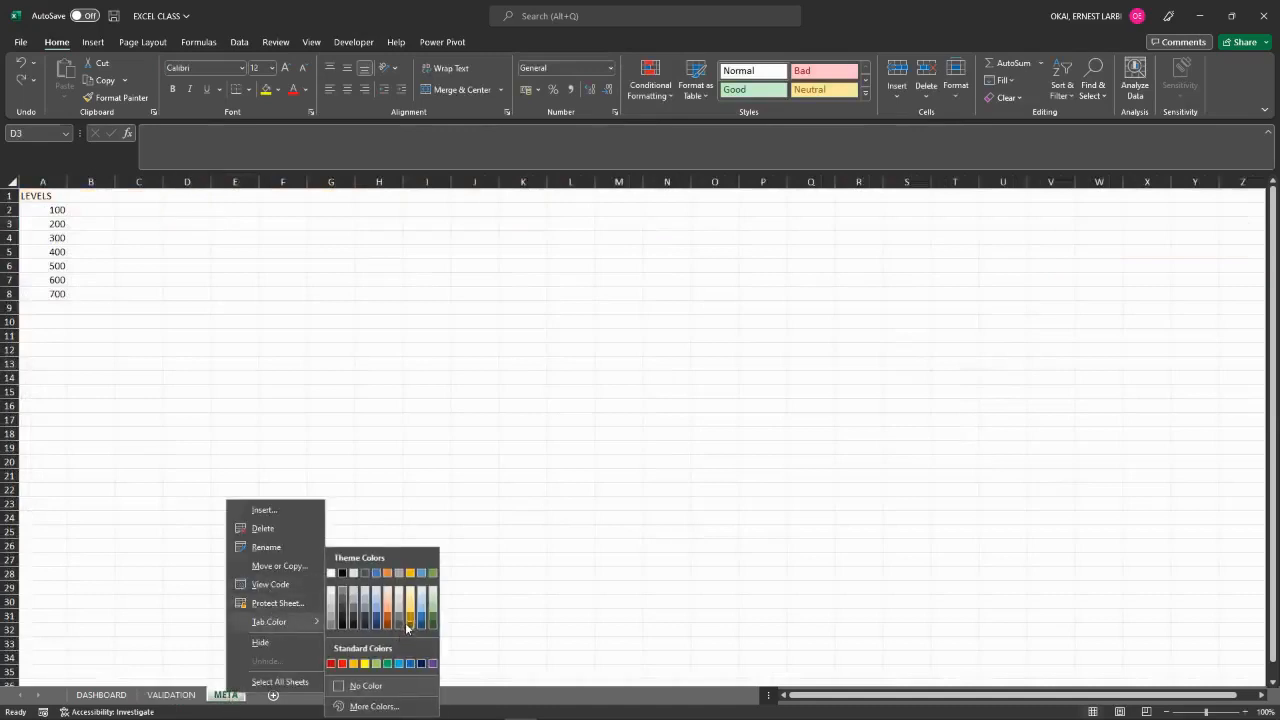
click(342, 664)
click(98, 694)
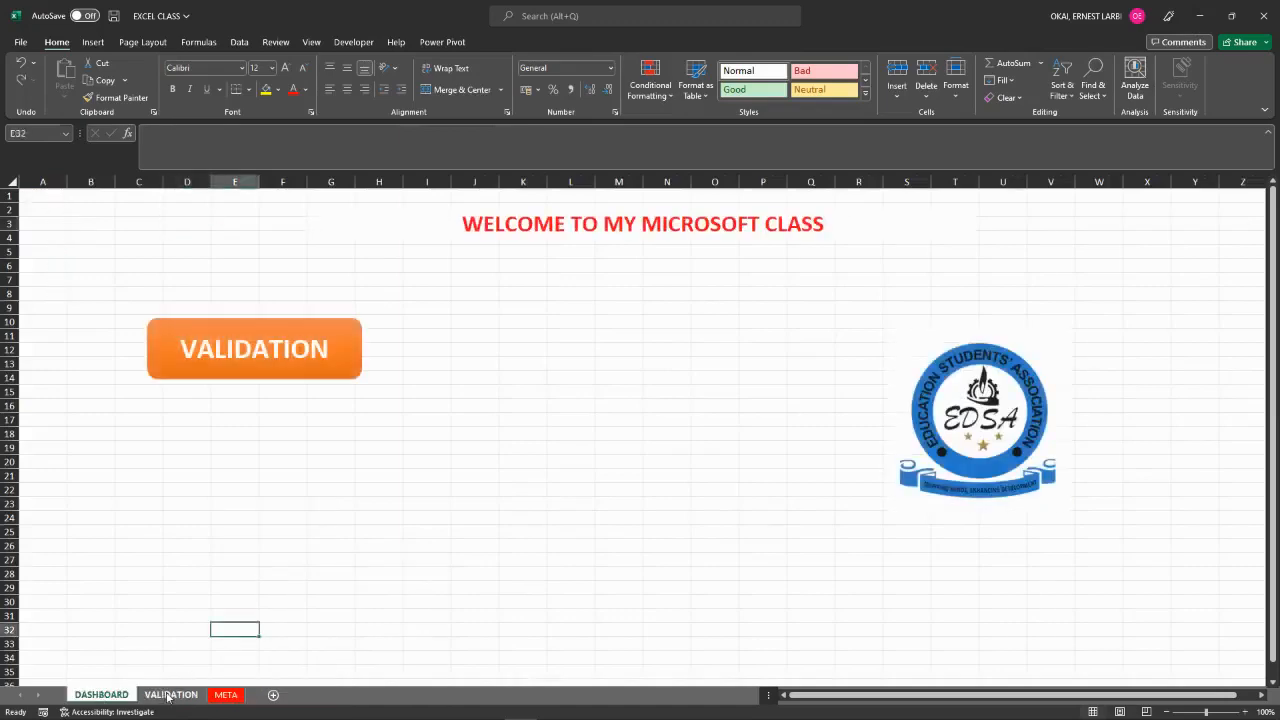
click(170, 694)
click(226, 694)
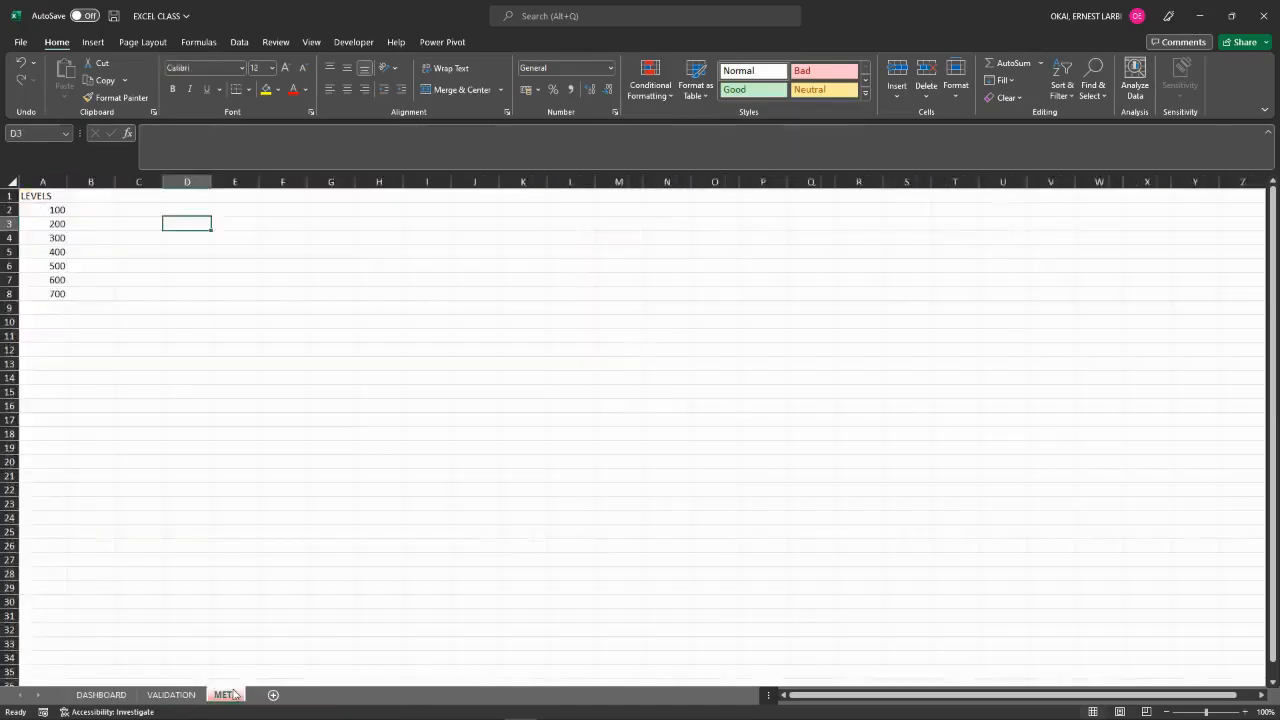
Protect the META sheet with a password, keeping the default permissions, and re-enter the password to confirm.
right_click(233, 694)
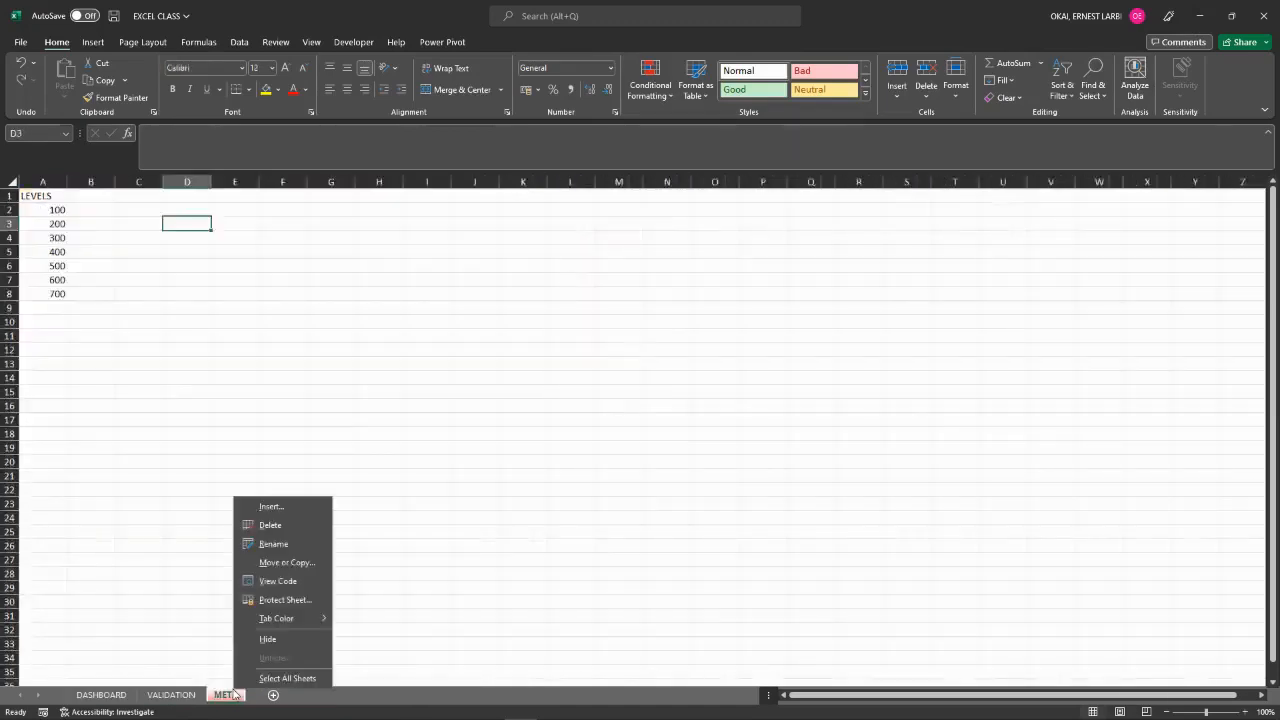
click(278, 600)
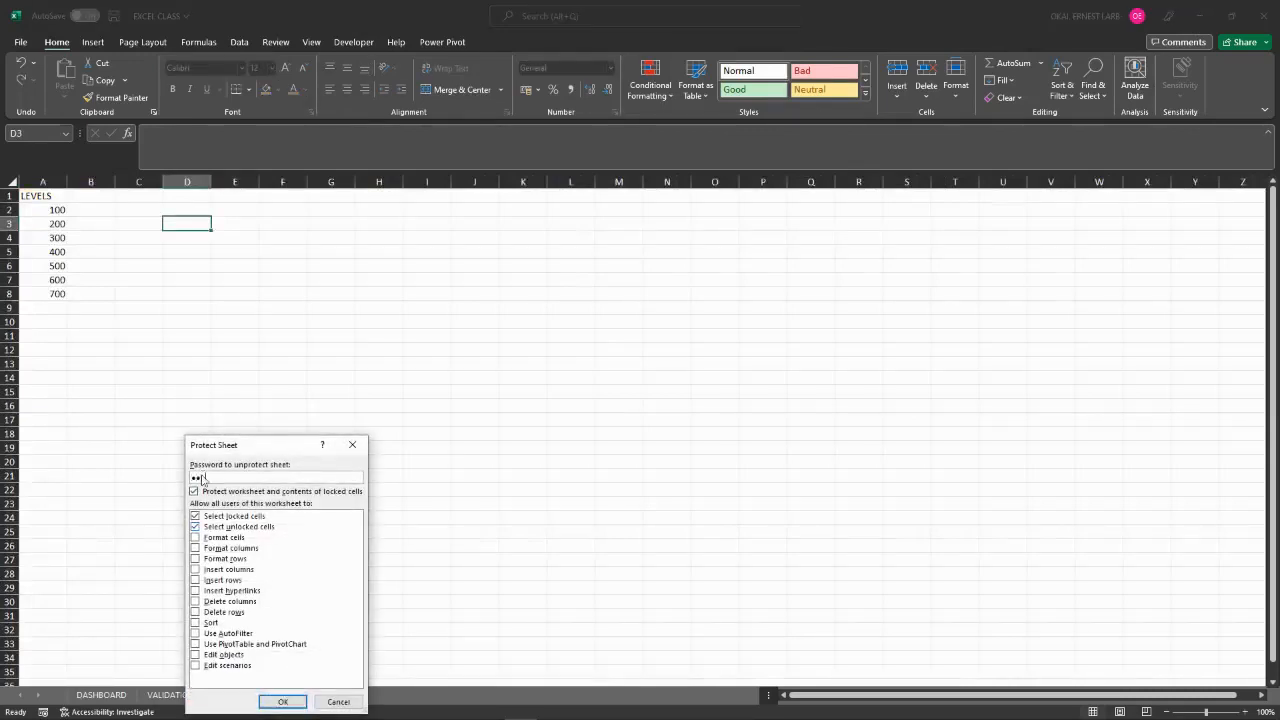
key(Return)
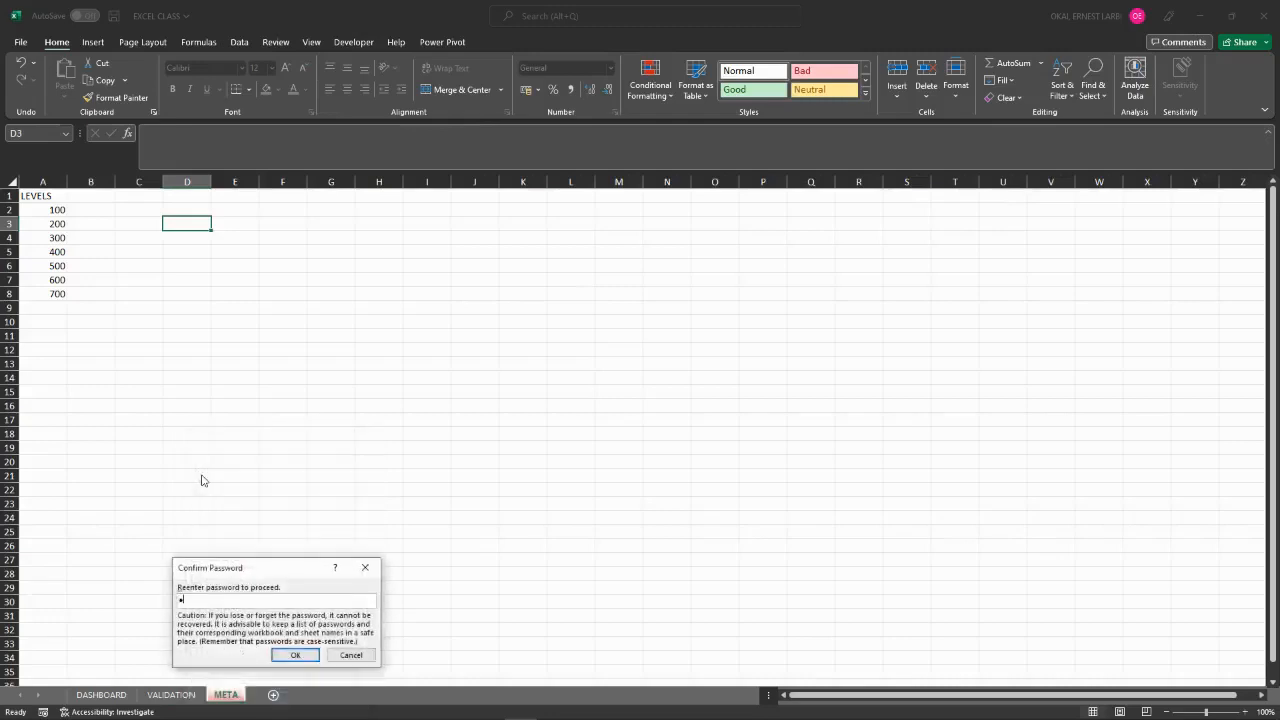
key(Return)
Test the META sheet's protection by trying to edit cell I14.
double_click(443, 380)
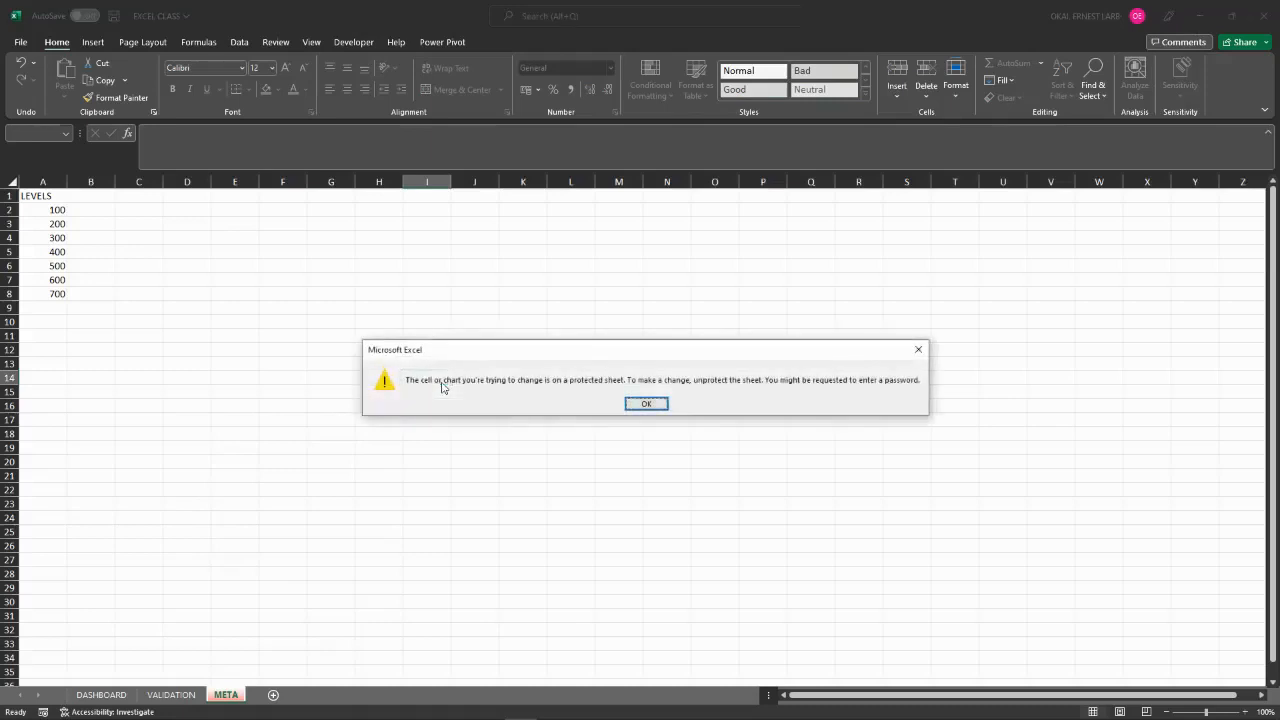
click(646, 404)
click(641, 407)
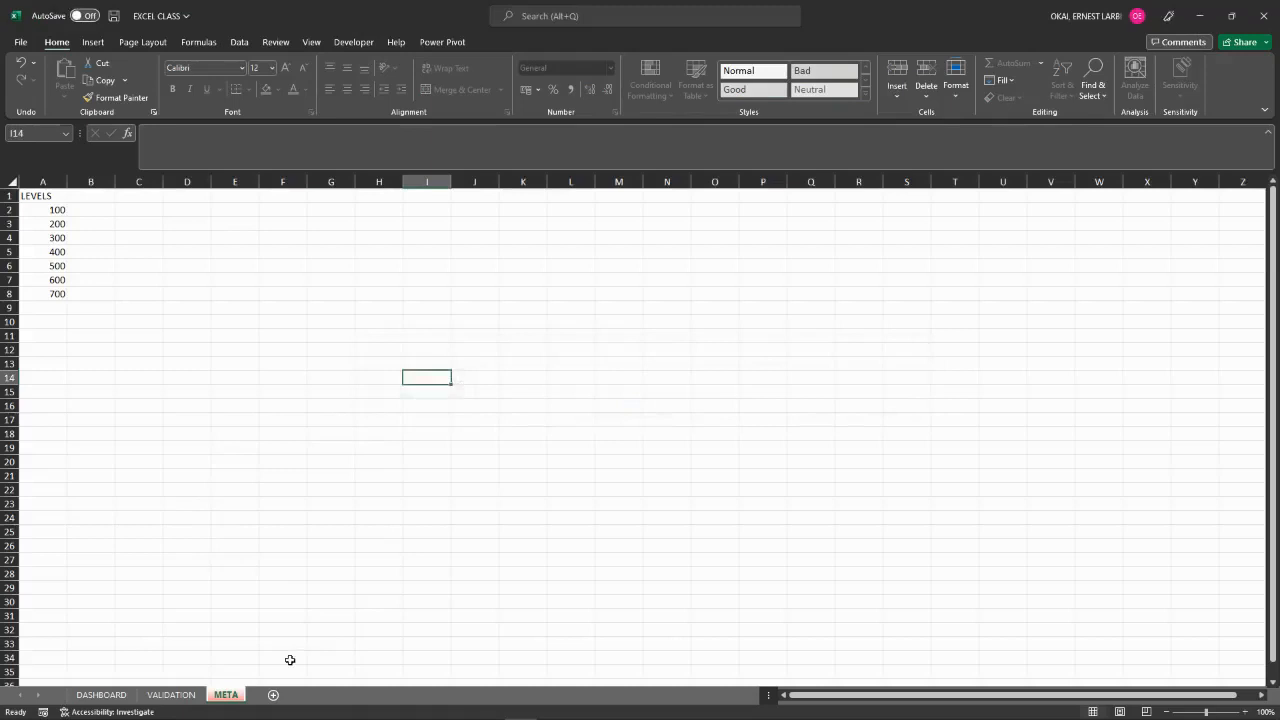
Unprotect the META sheet by entering its password.
right_click(230, 699)
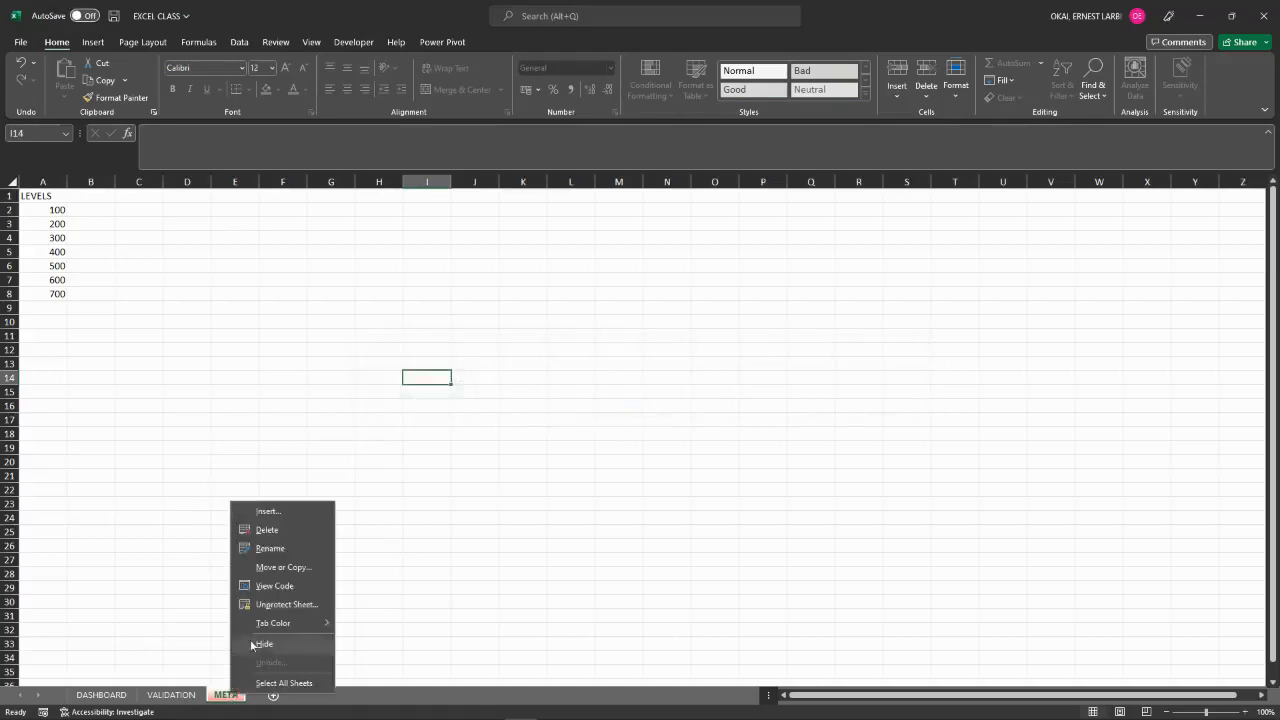
click(276, 609)
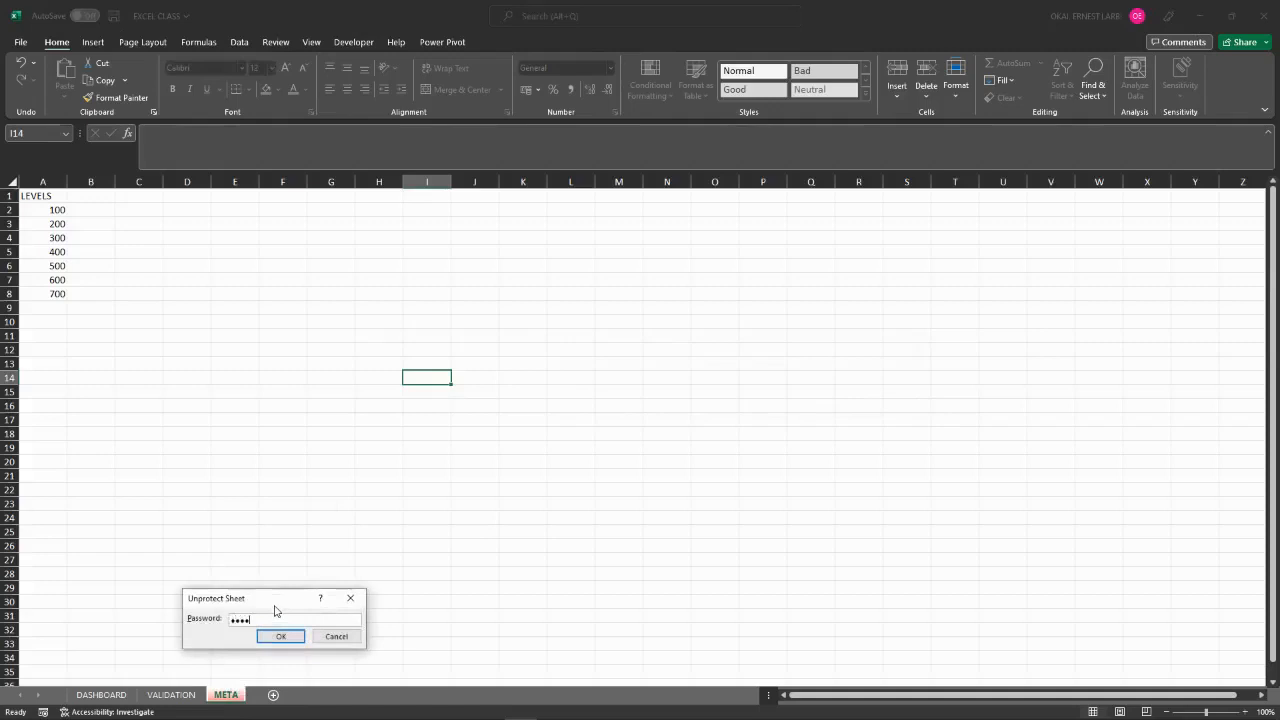
key(Return)
Enter the test text "CM VBC" in cell F19 of the META sheet.
click(283, 448)
text(CM VBC)
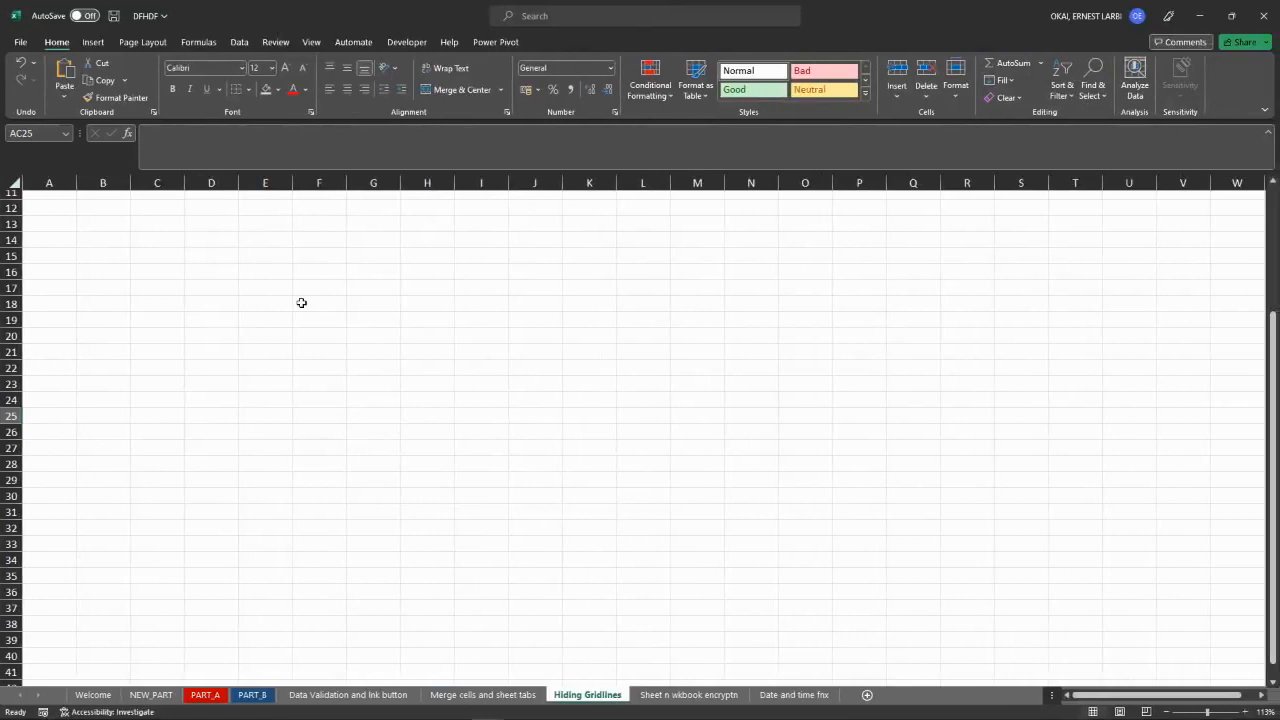
drag(301, 302, 203, 211)
click(206, 214)
drag(109, 204, 443, 451)
click(533, 388)
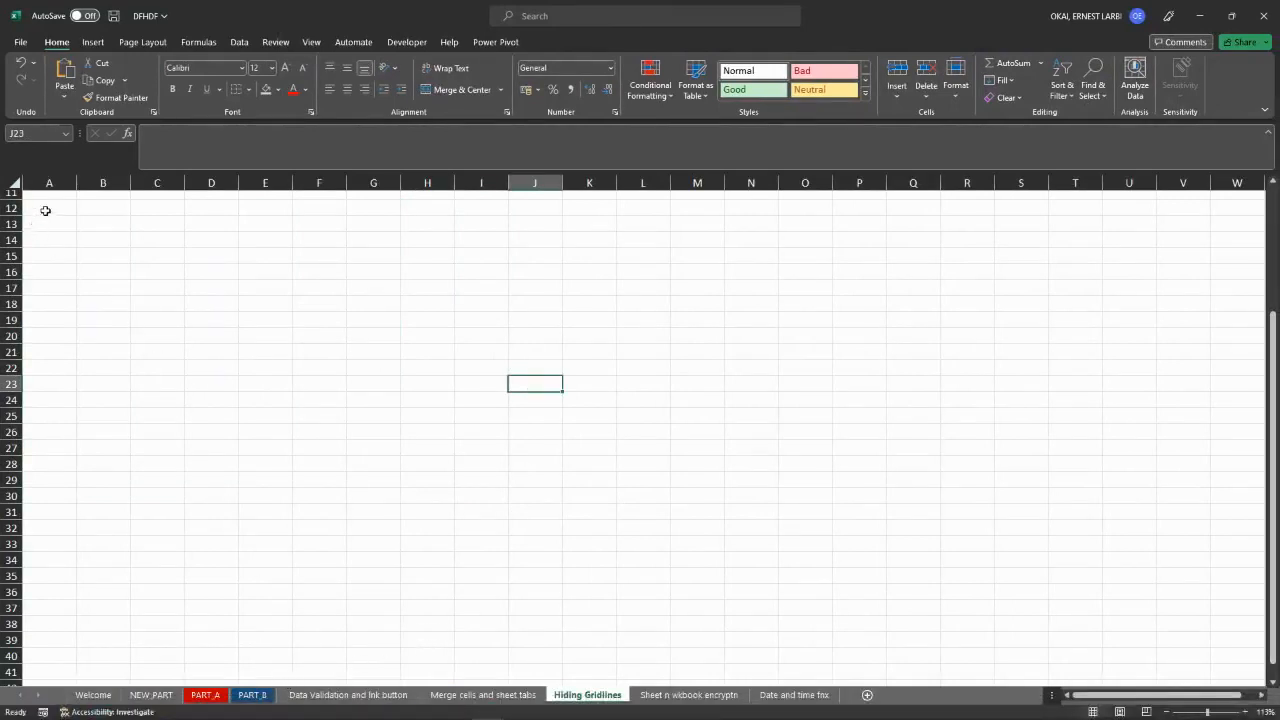
scroll(50, 210, up, 4)
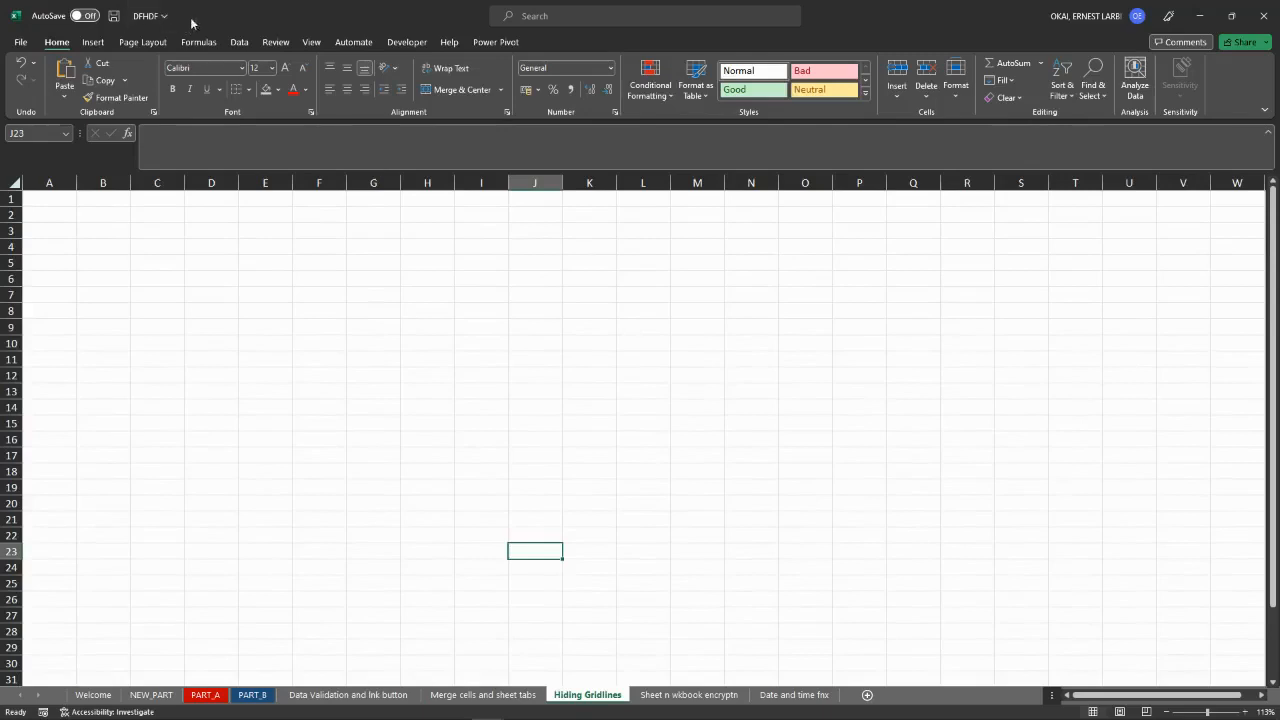
click(278, 89)
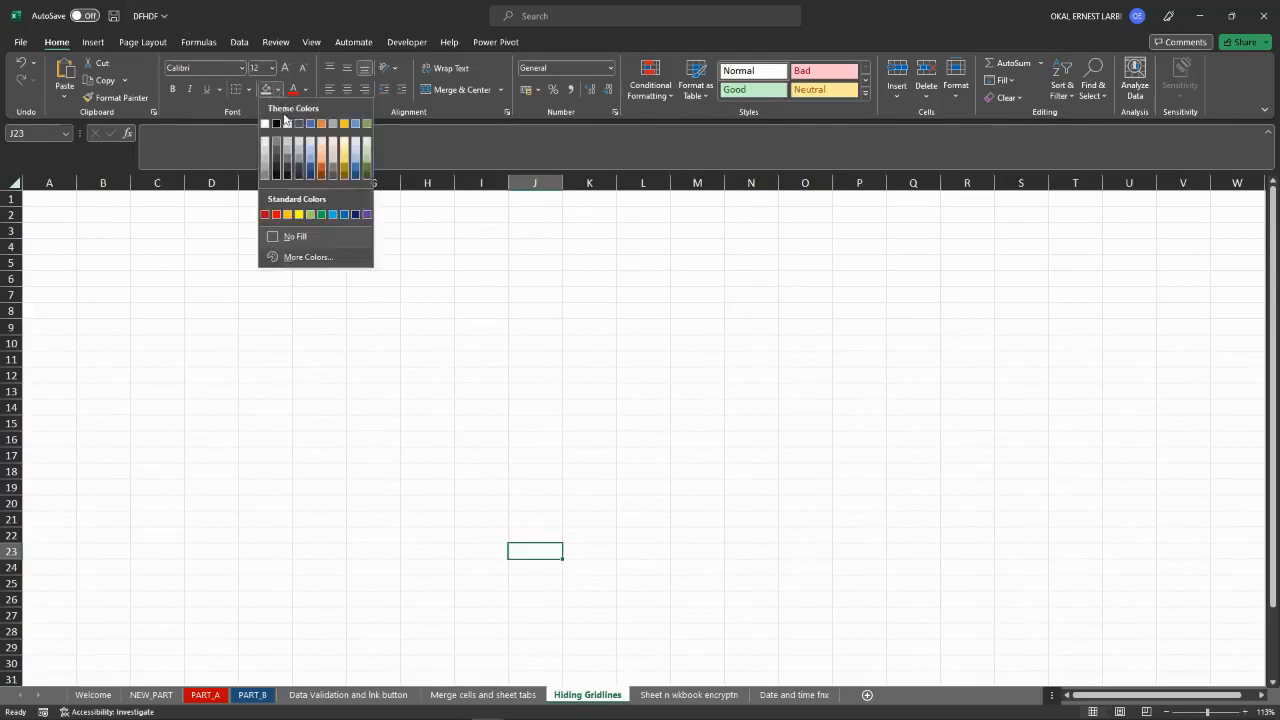
click(640, 249)
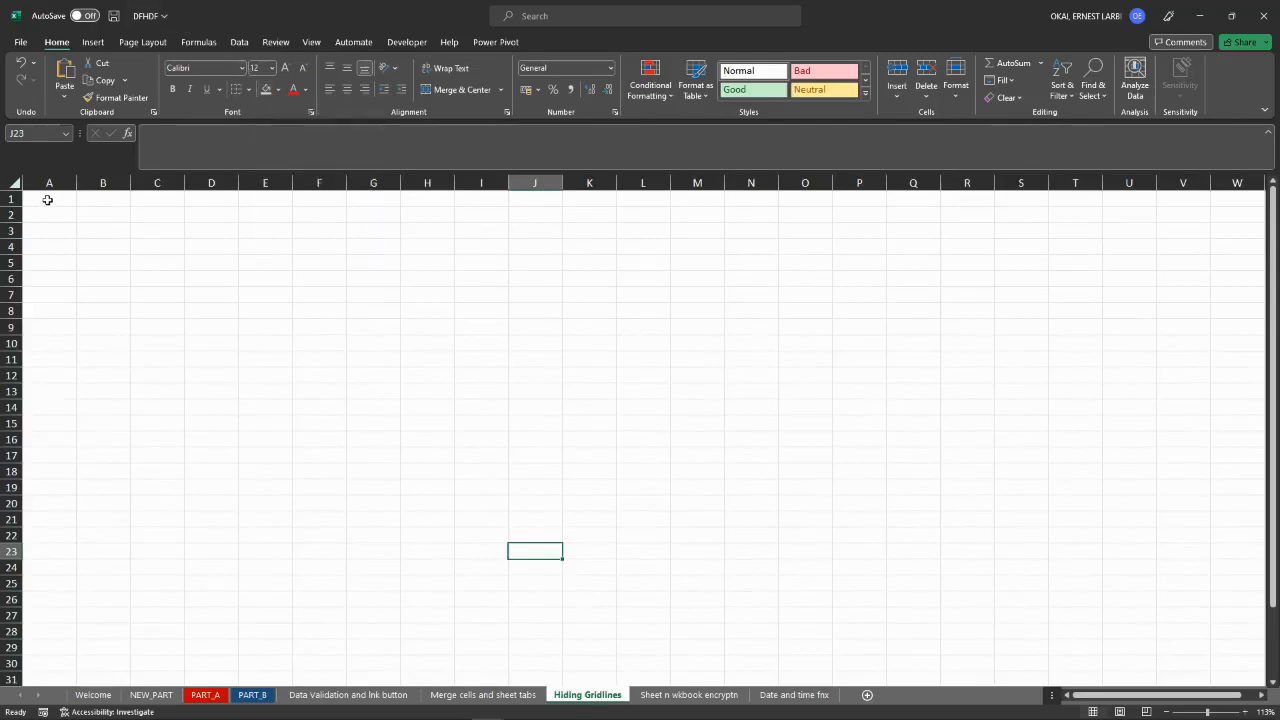
Fill A1:W32 on the Hiding Gridlines sheet with a light gray theme color to hide the gridlines.
mouse_move(47, 200)
mouse_down()
mouse_move(1103, 251)
mouse_move(1231, 280)
mouse_move(1209, 625)
mouse_move(1220, 674)
mouse_move(1225, 641)
mouse_up()
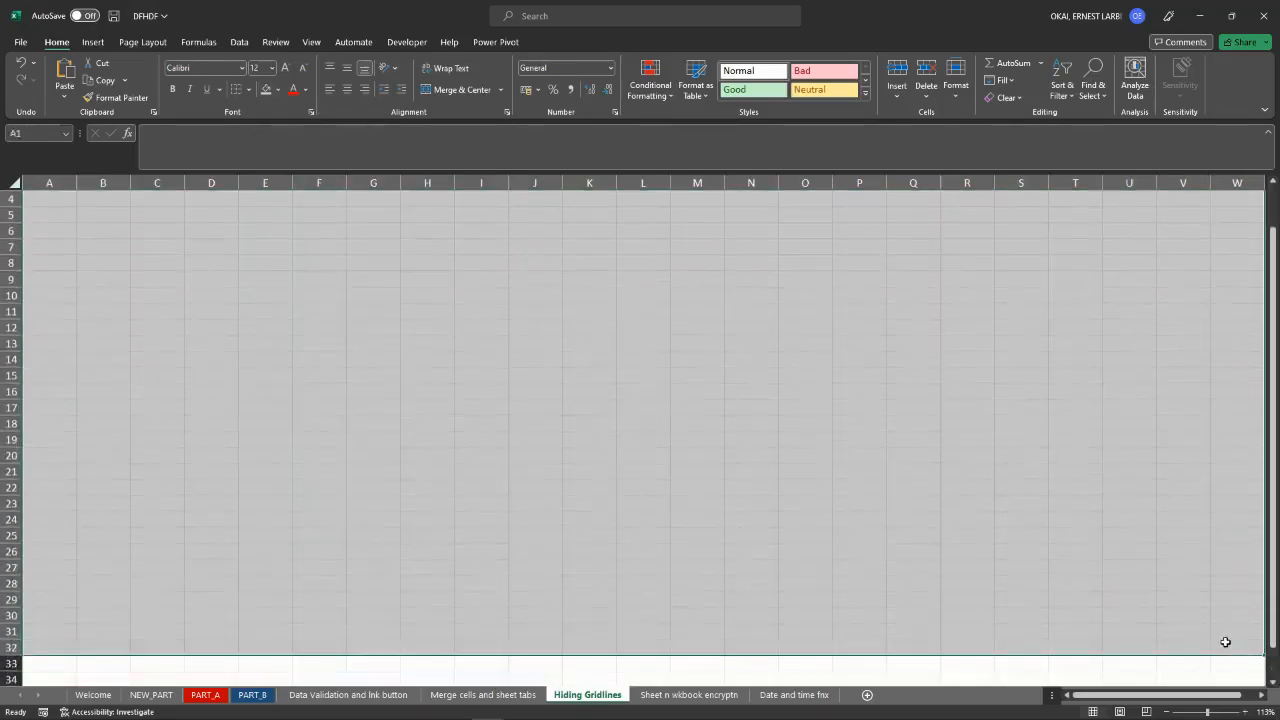
click(280, 90)
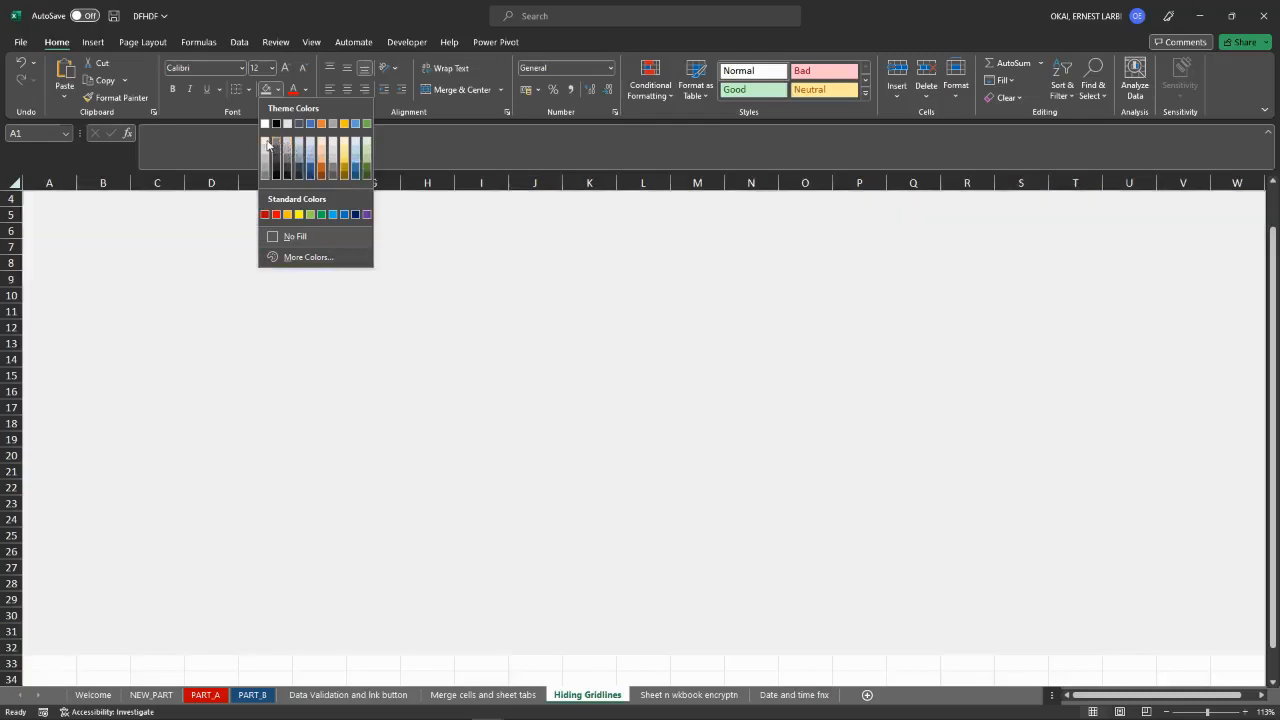
click(266, 153)
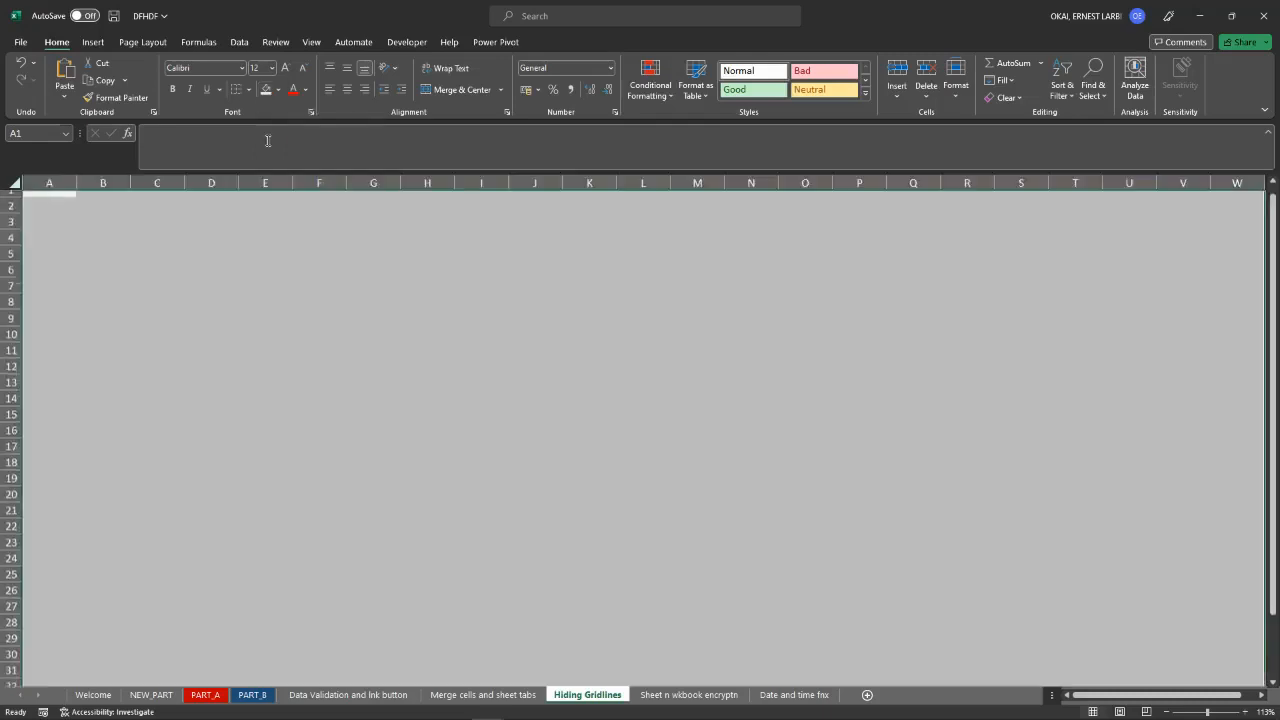
click(494, 358)
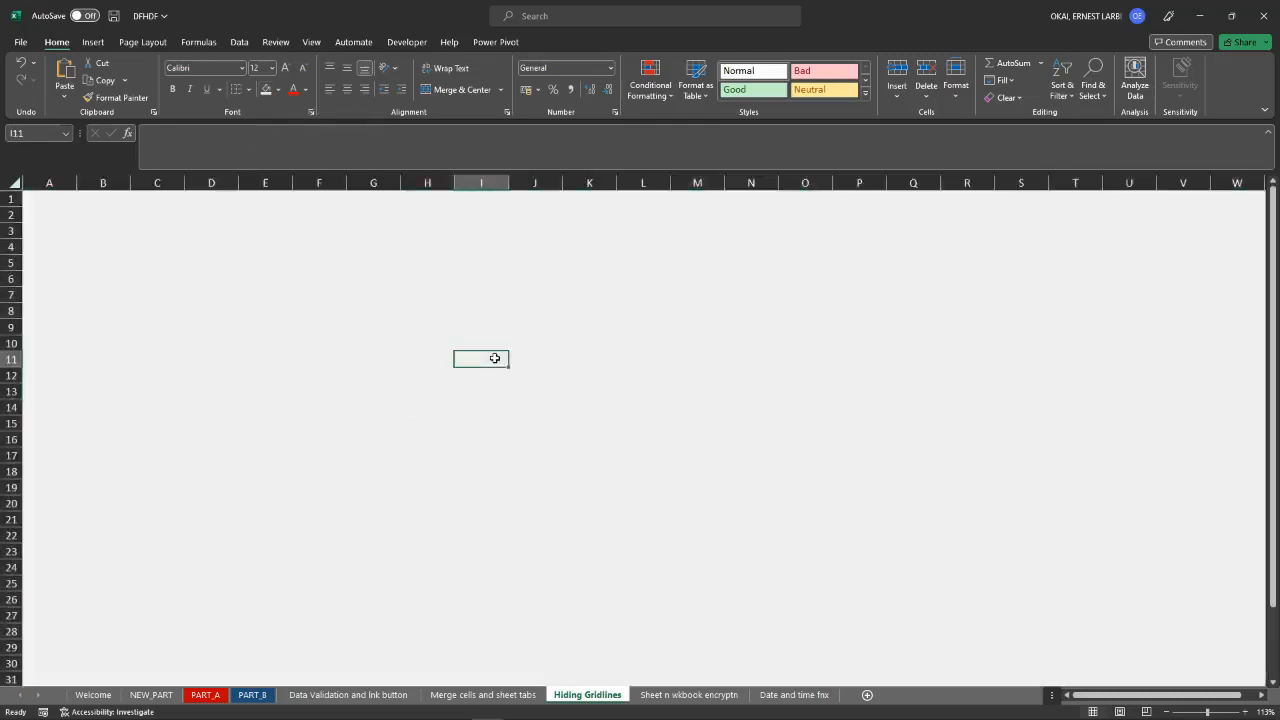
click(790, 509)
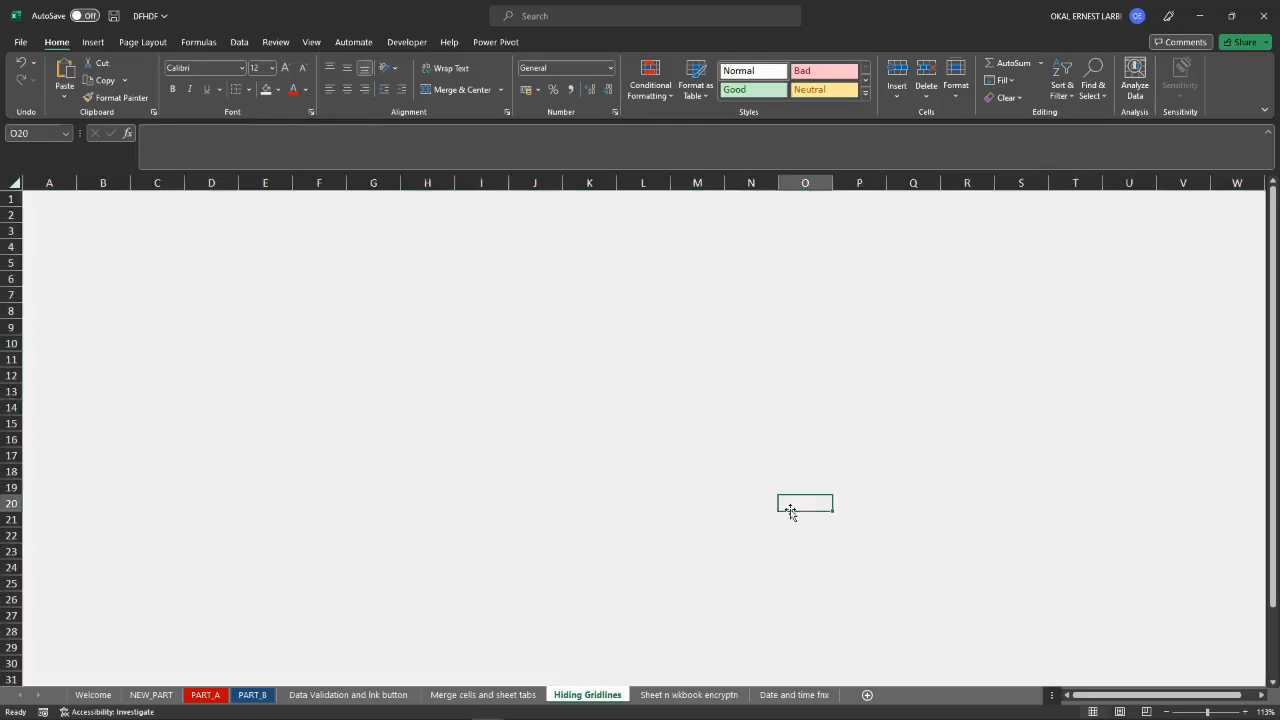
click(822, 350)
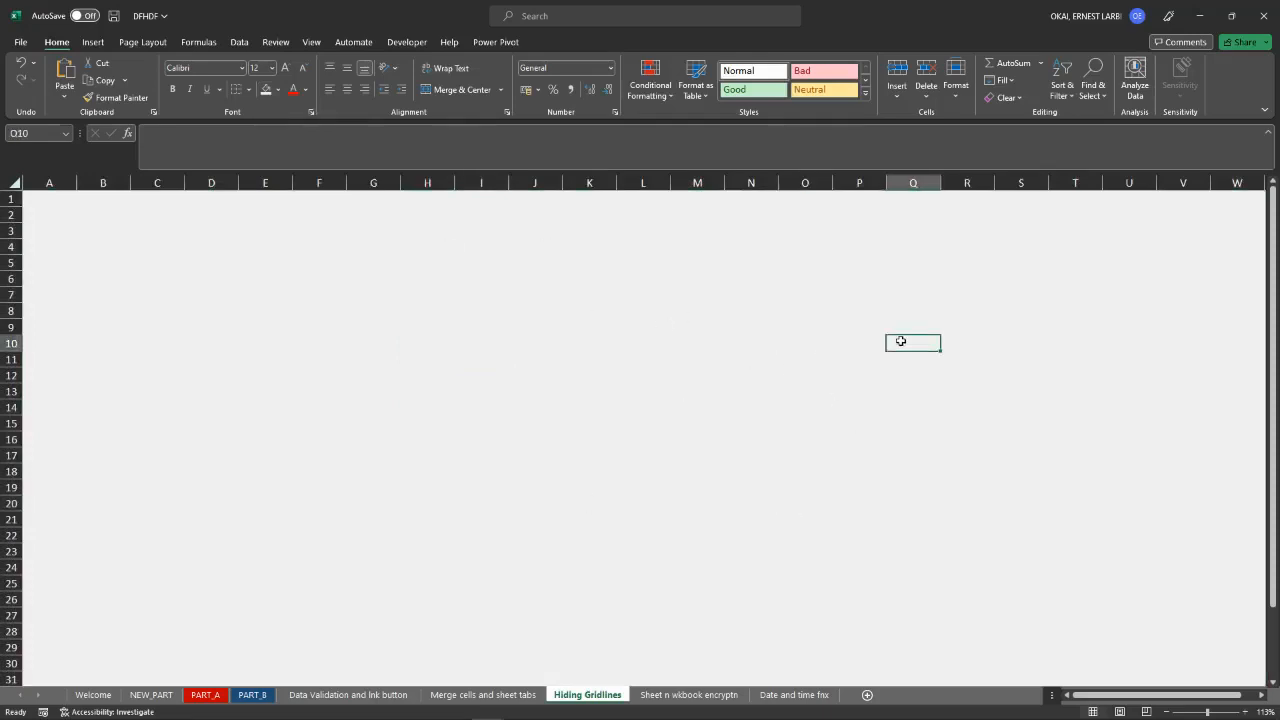
click(797, 429)
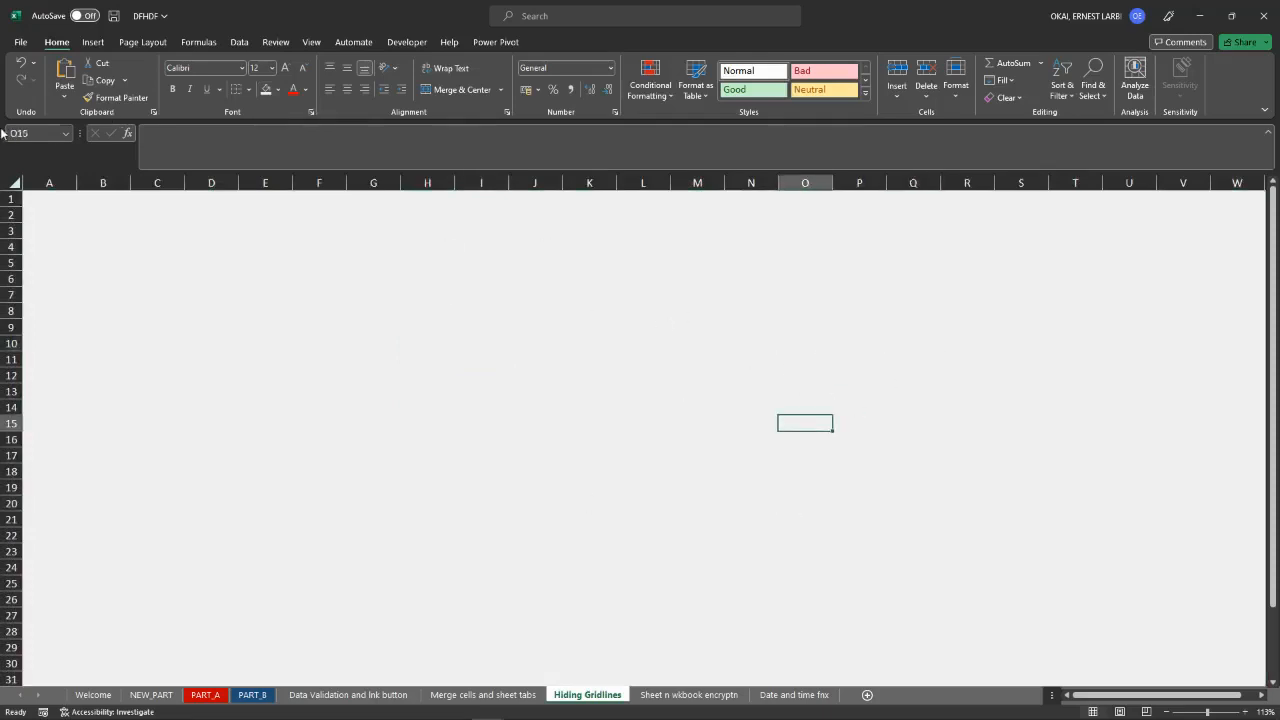
click(666, 341)
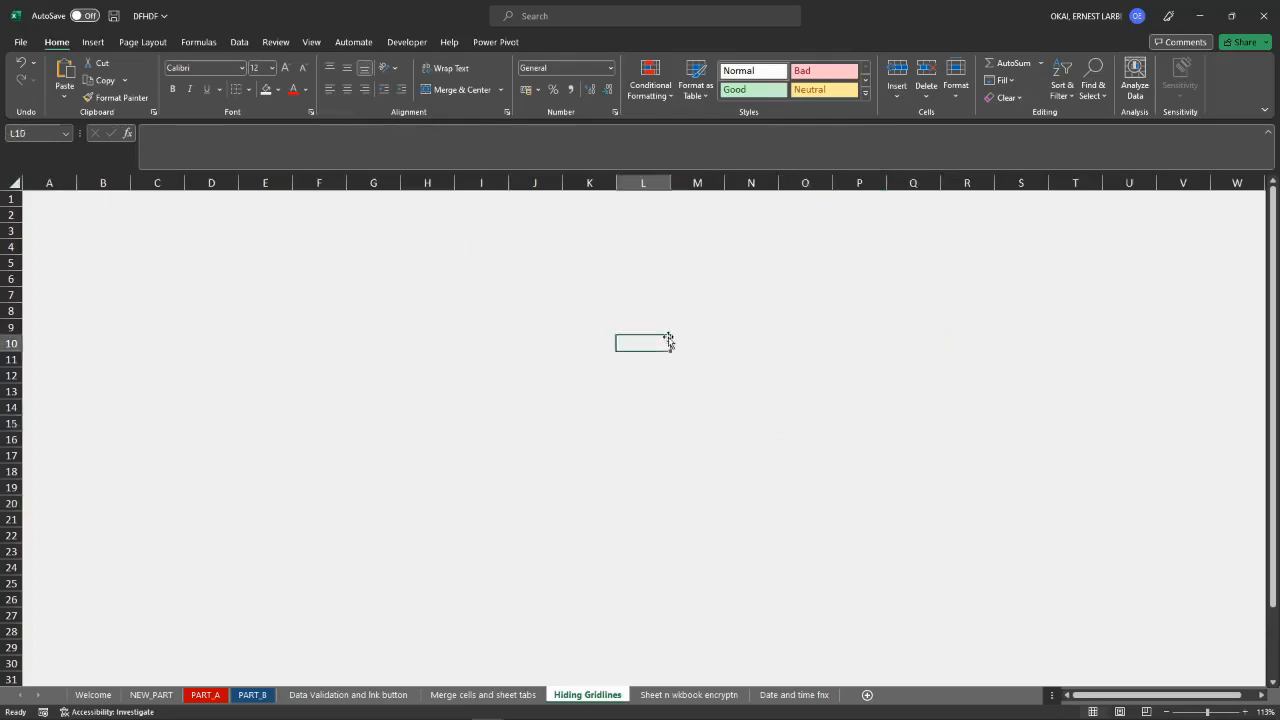
click(718, 347)
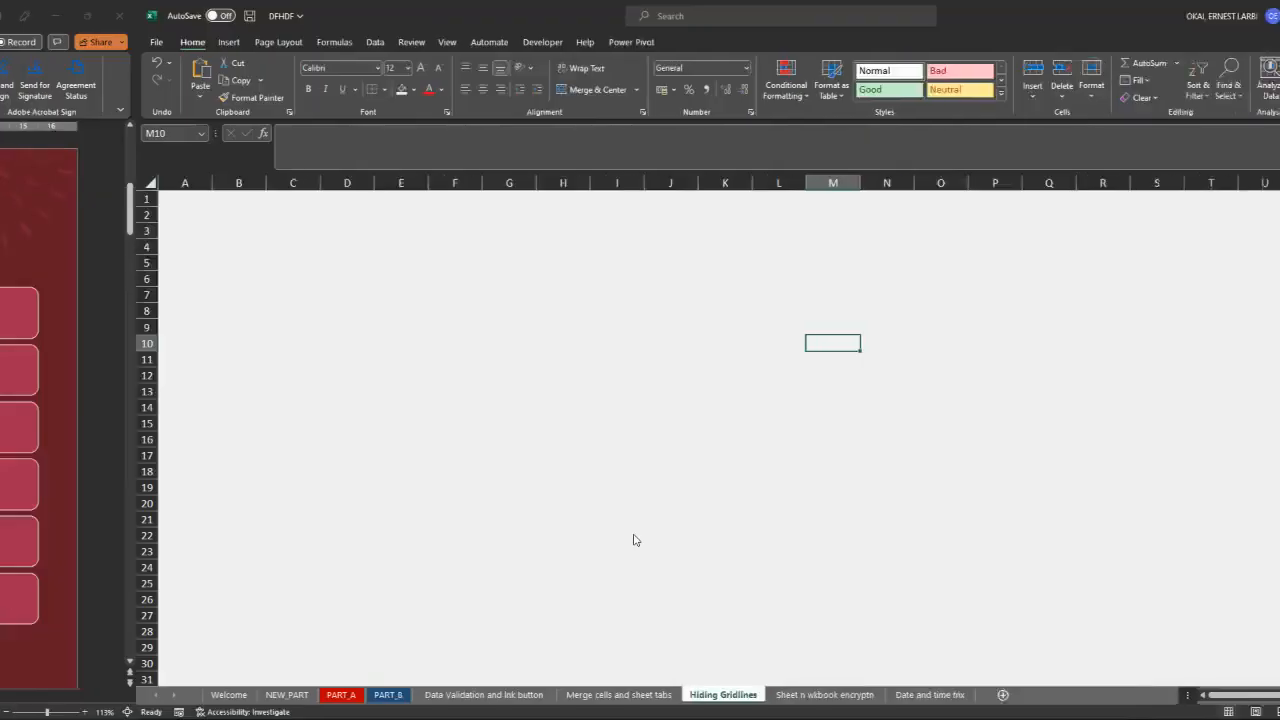
click(580, 408)
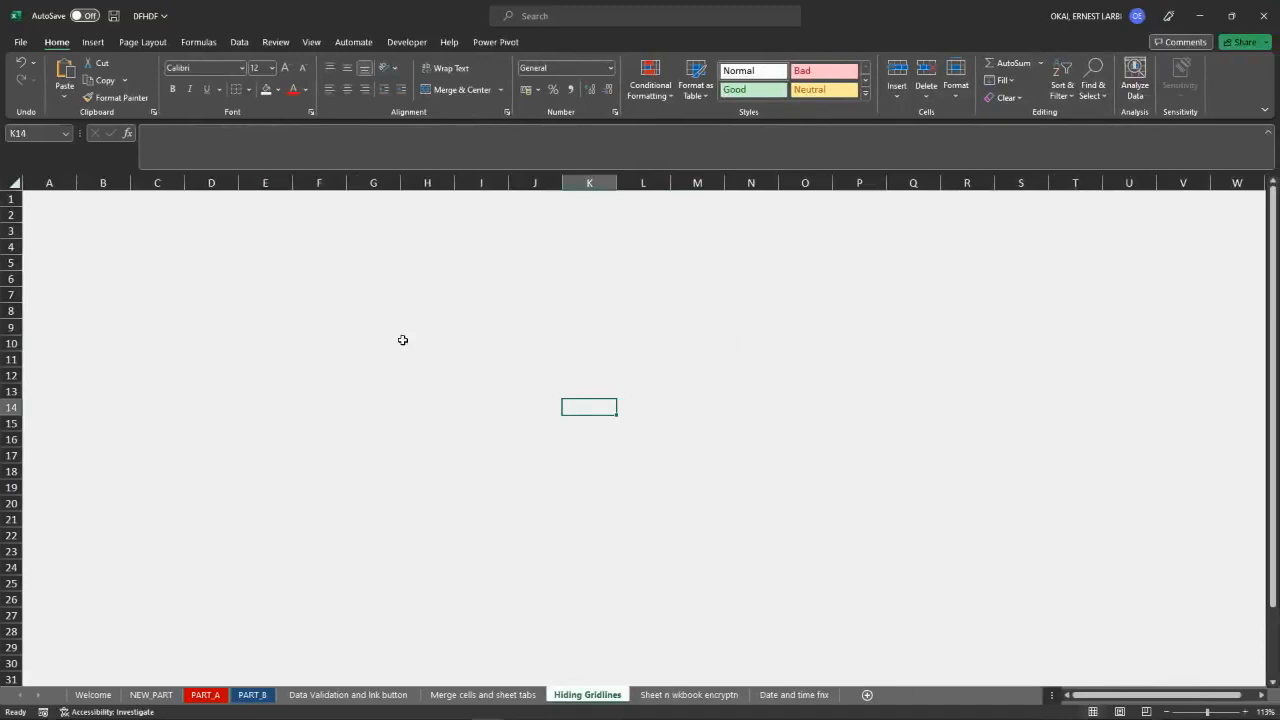
click(402, 340)
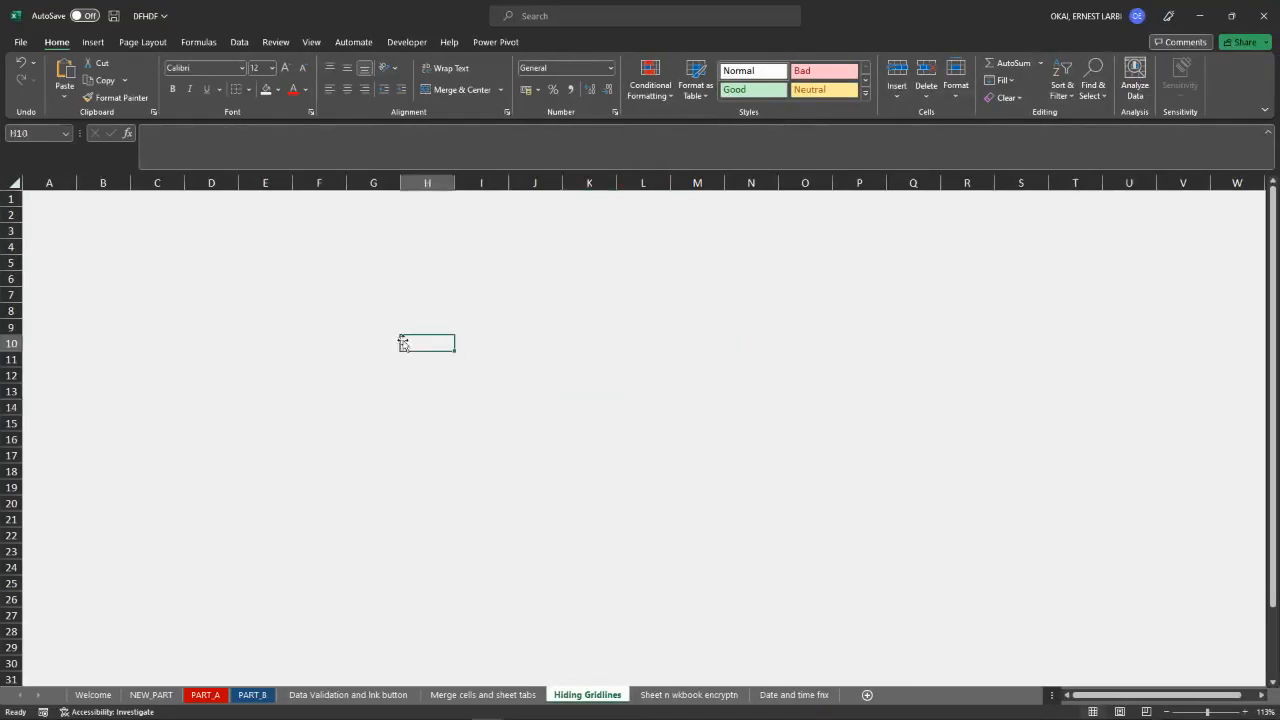
Start saving a copy of the DFHDF workbook in the JESSIE folder on the Desktop.
click(18, 44)
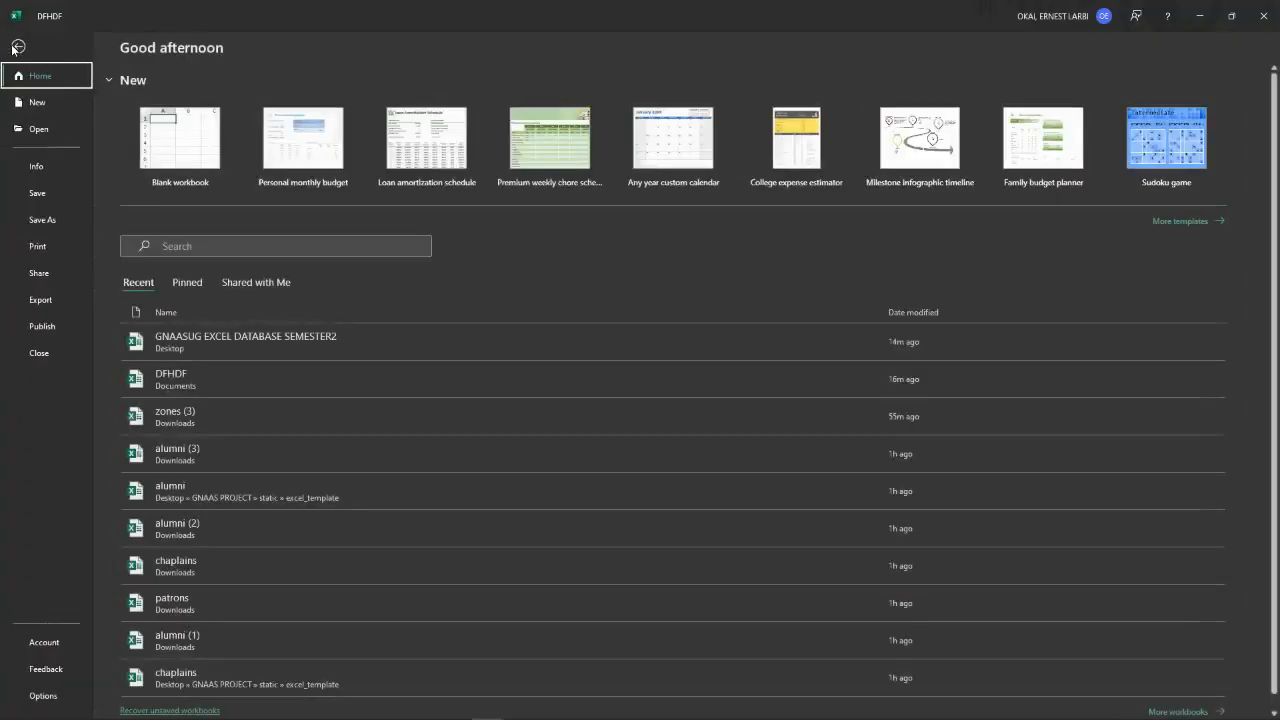
click(46, 222)
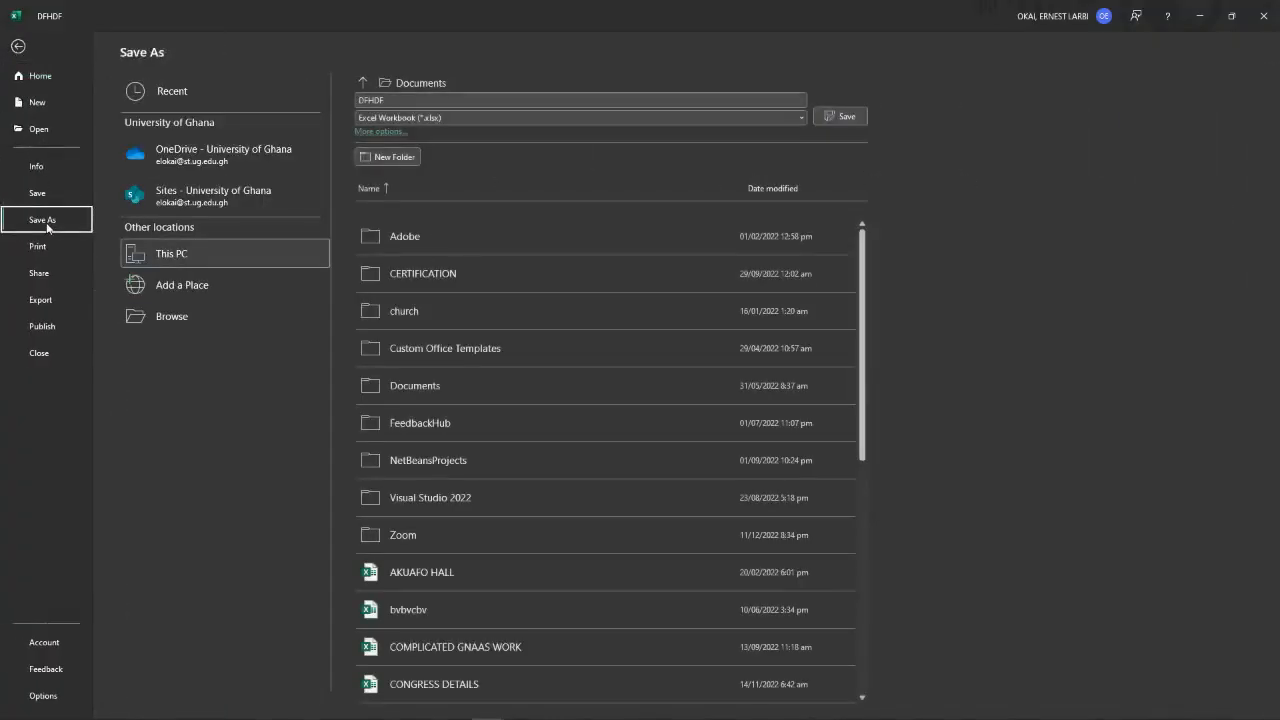
click(180, 317)
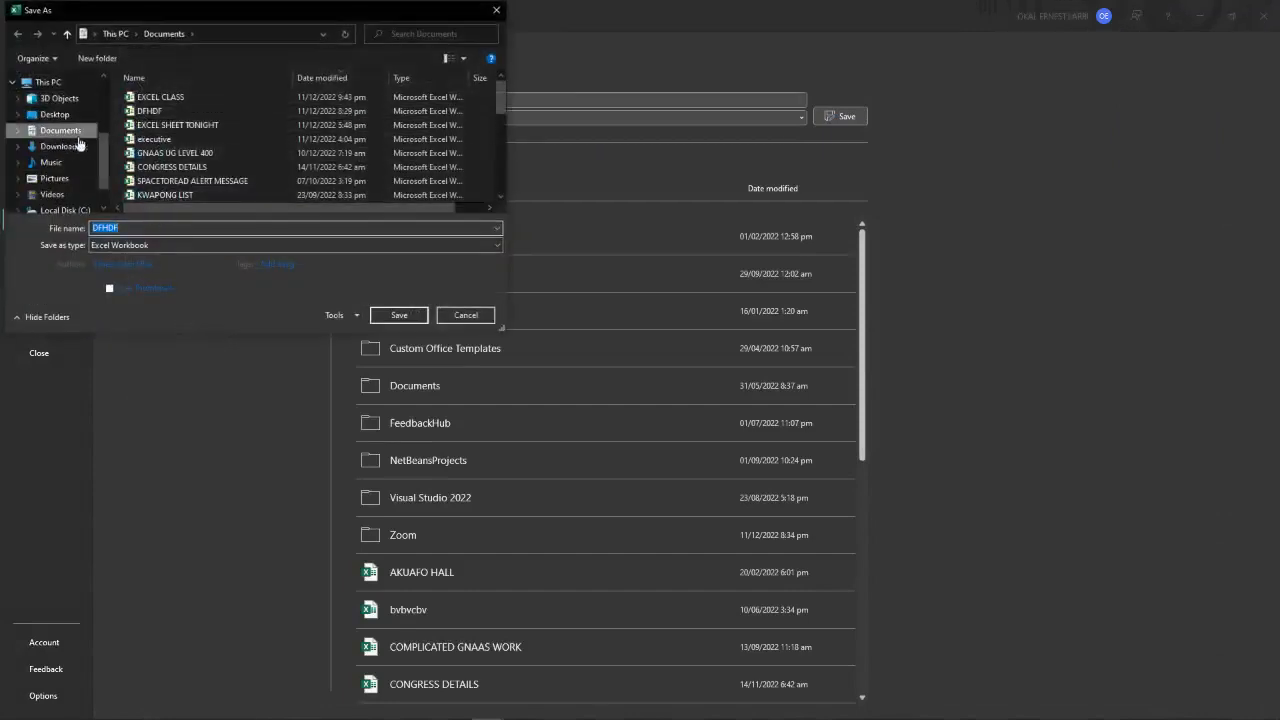
scroll(210, 110, down, 1)
scroll(205, 121, up, 1)
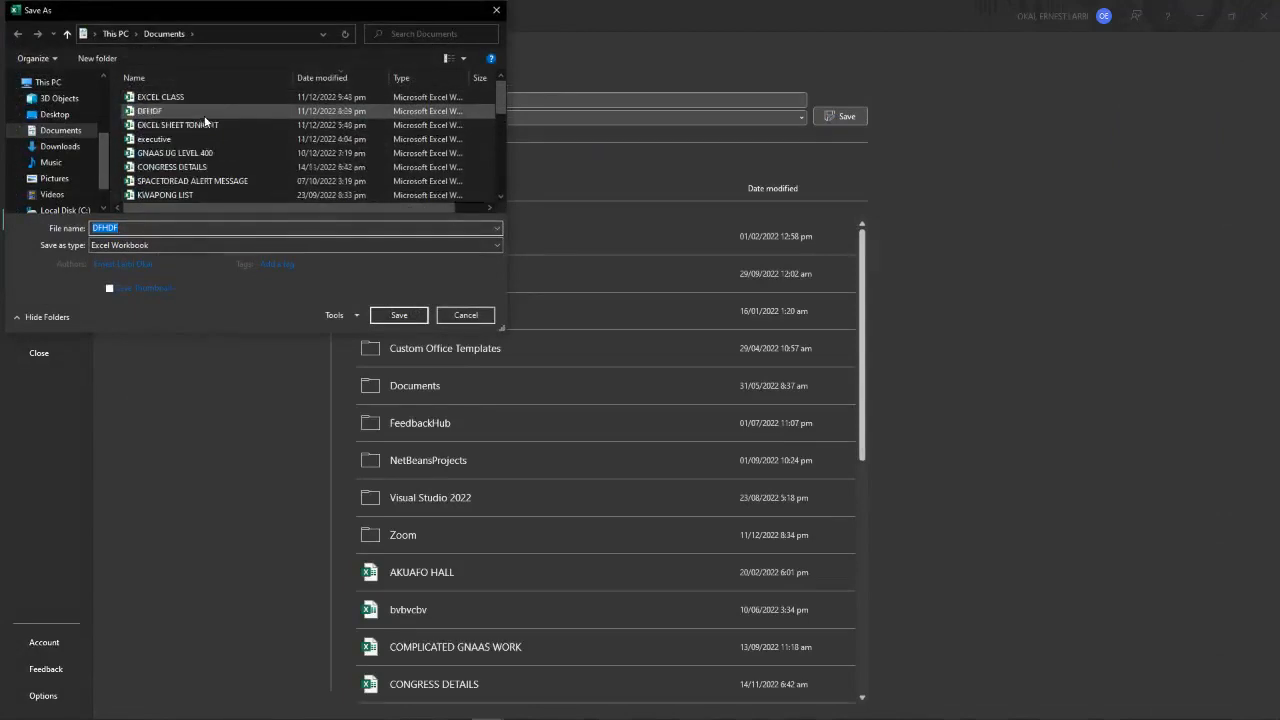
click(54, 114)
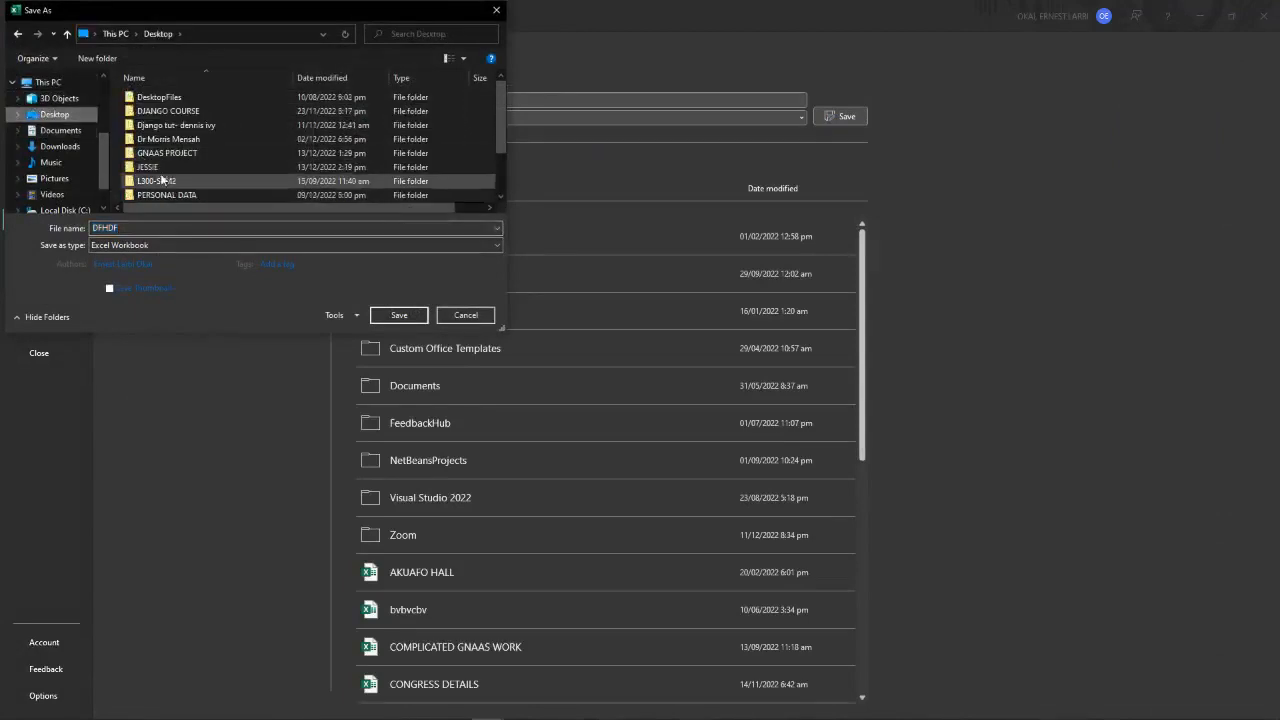
double_click(148, 167)
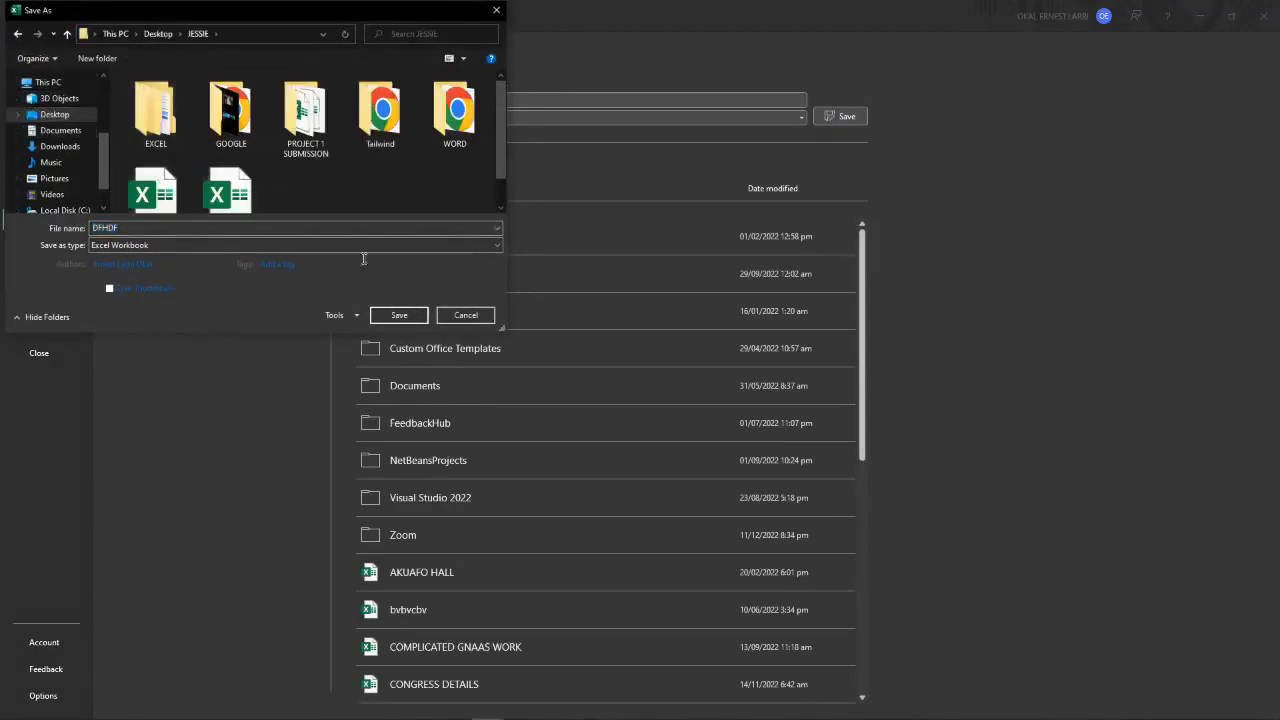
Set the workbook's passwords to open and to modify in General Options and save DFHDF as an Excel Workbook.
click(356, 316)
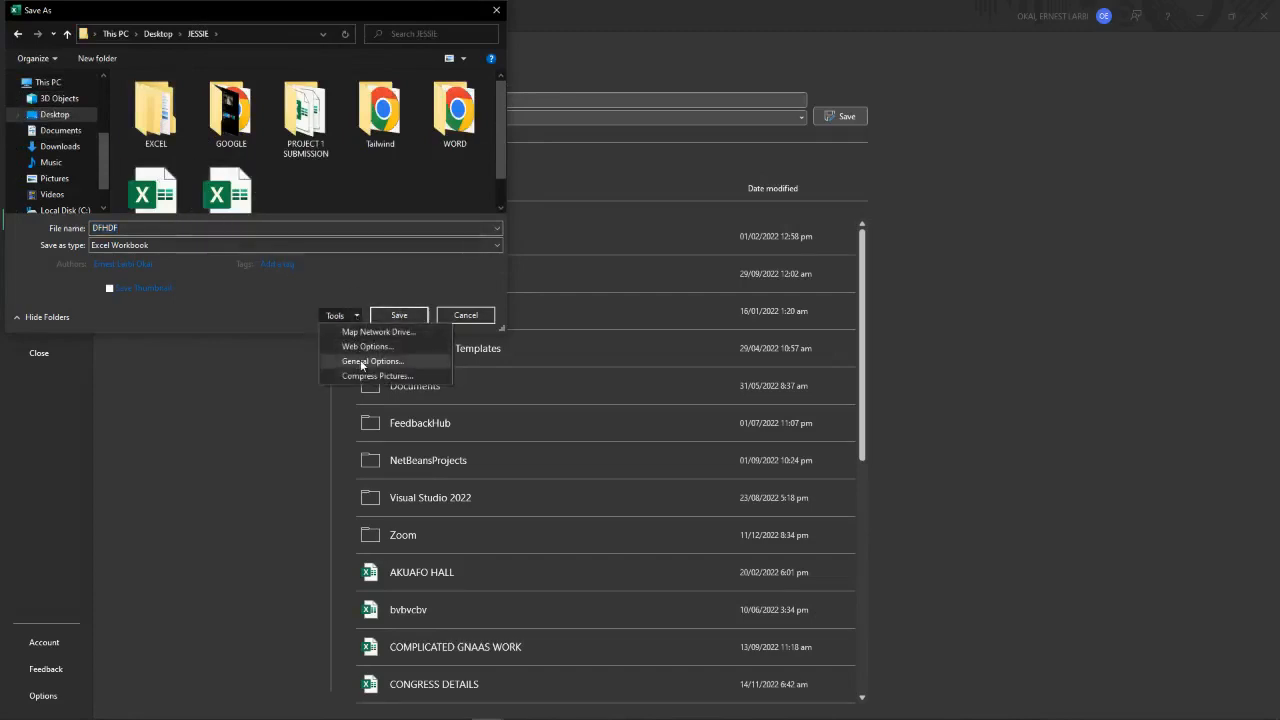
click(362, 362)
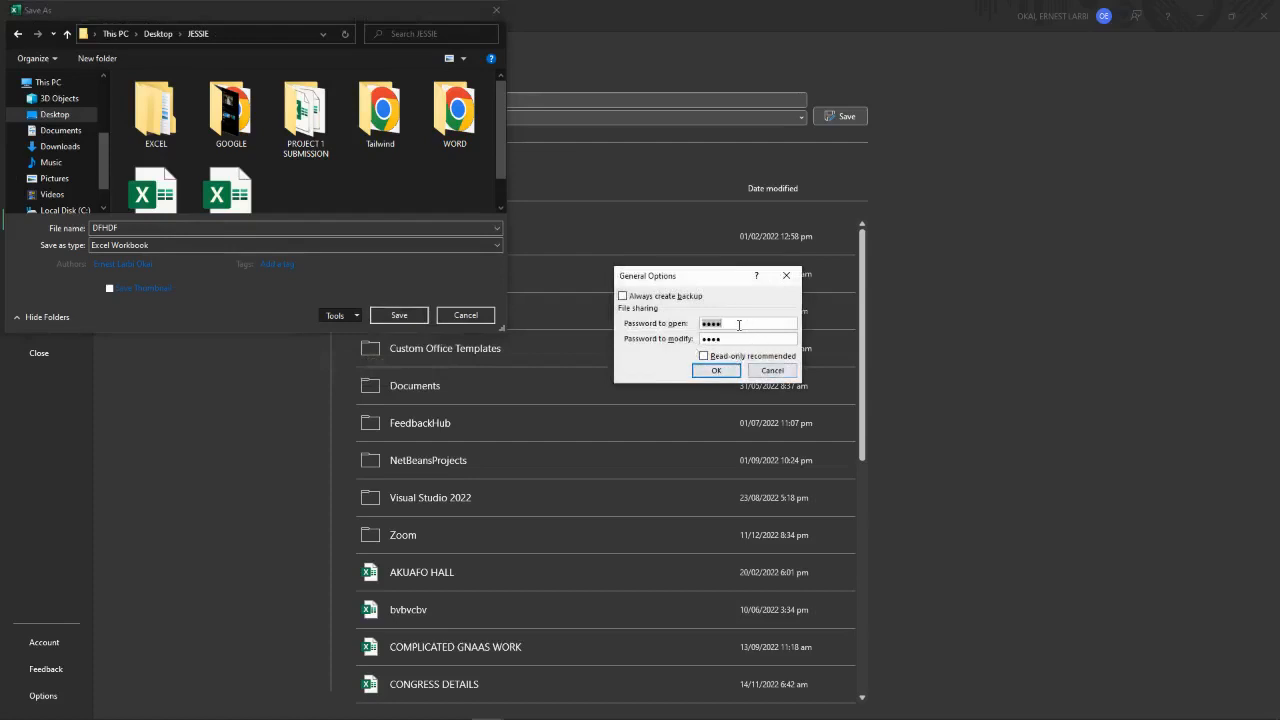
text(••)
click(718, 369)
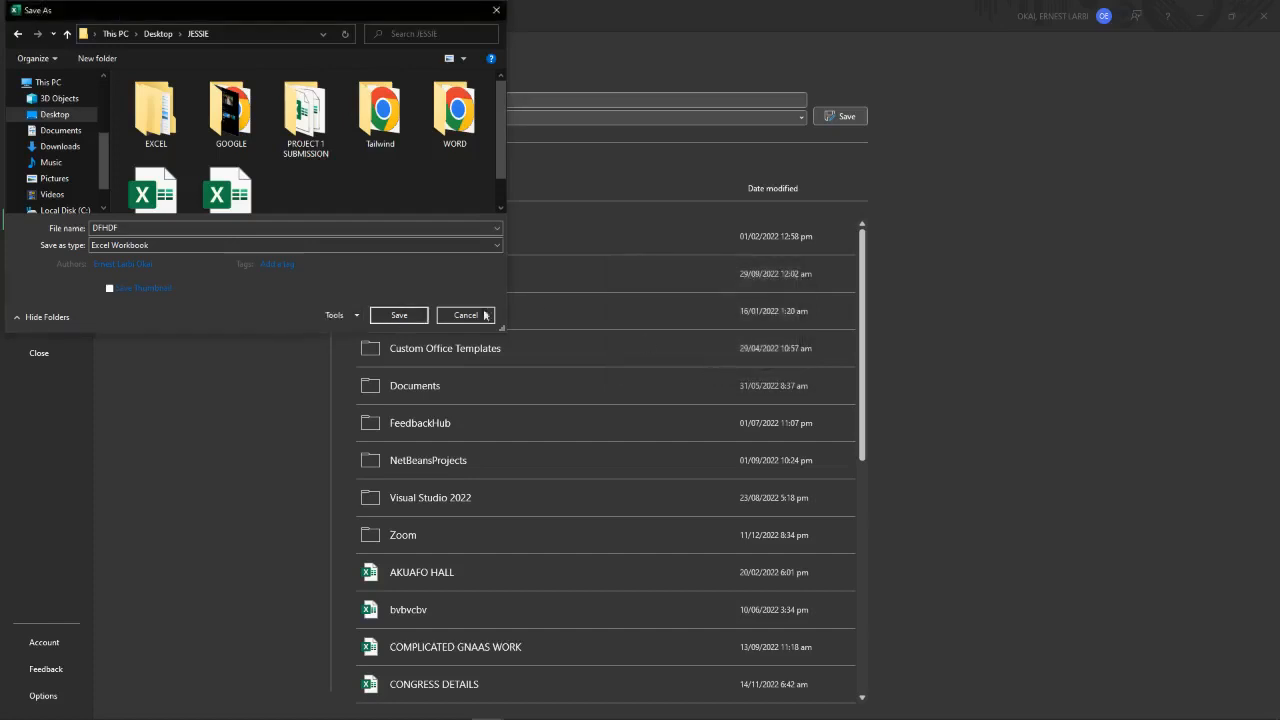
click(405, 313)
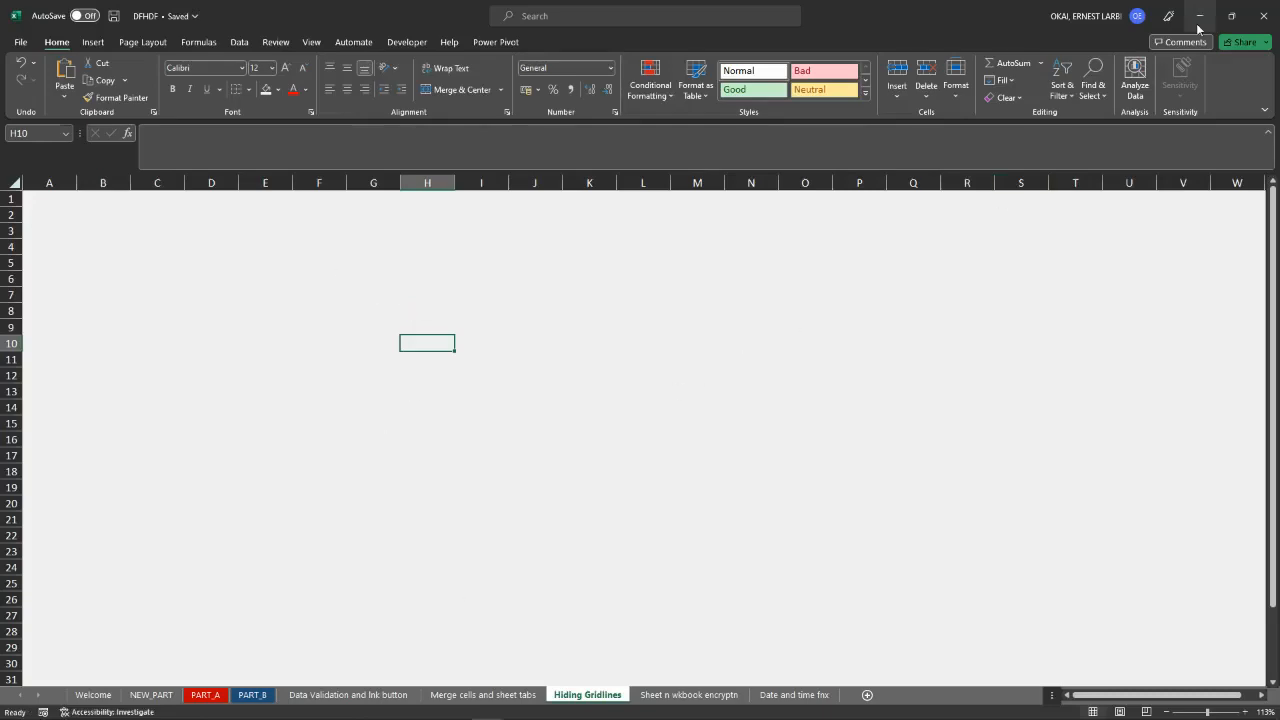
Close DFHDF and reopen it from the recent workbooks, entering the password to open and the write-access password.
click(1263, 16)
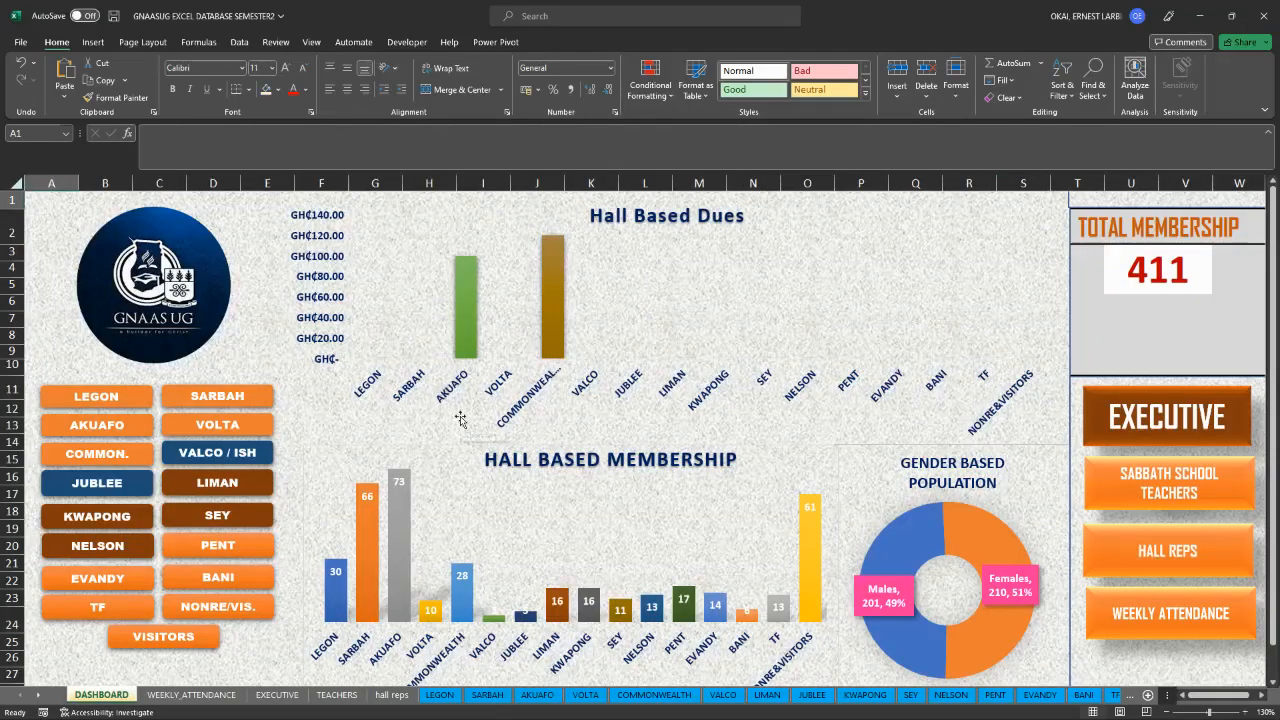
click(17, 43)
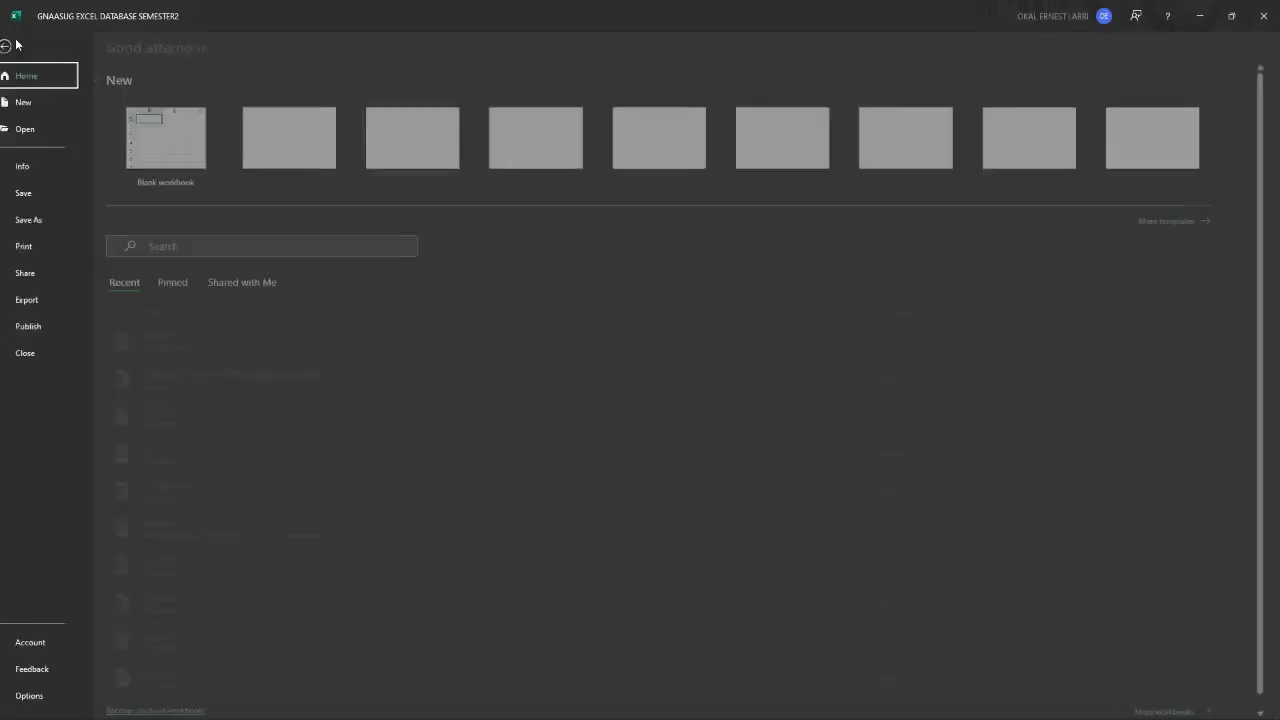
click(168, 342)
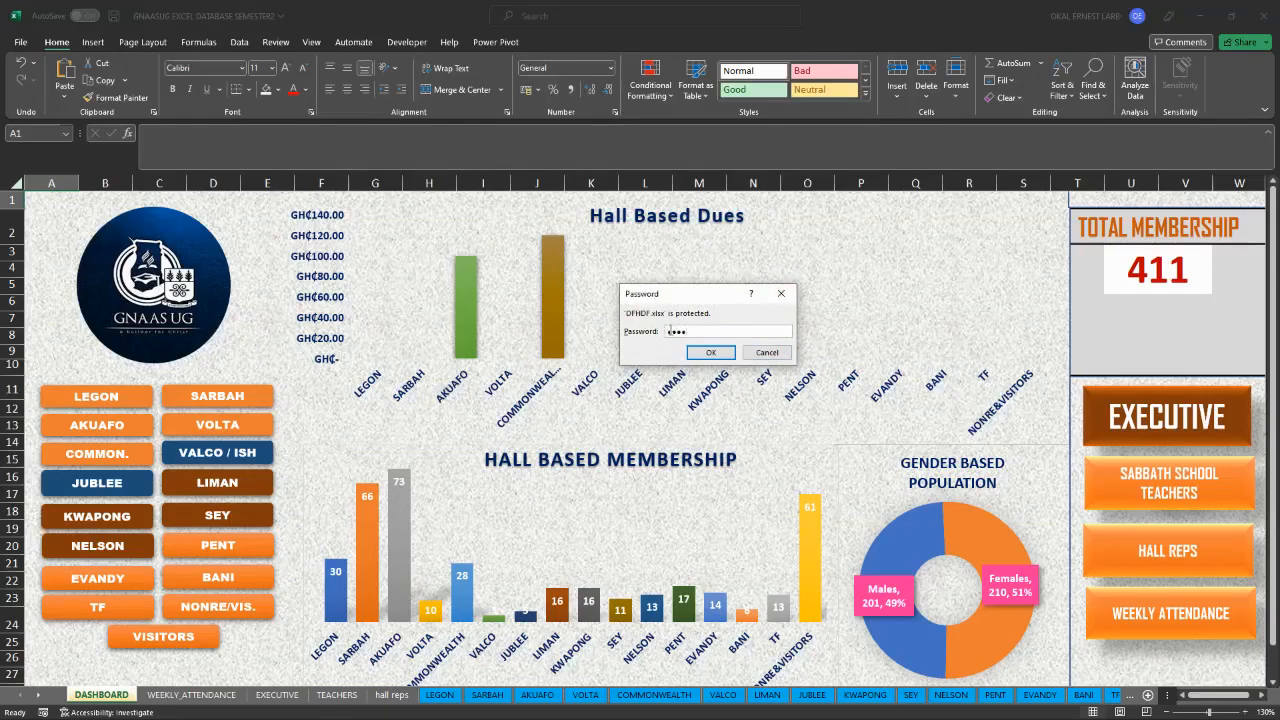
key(Return)
text(•)
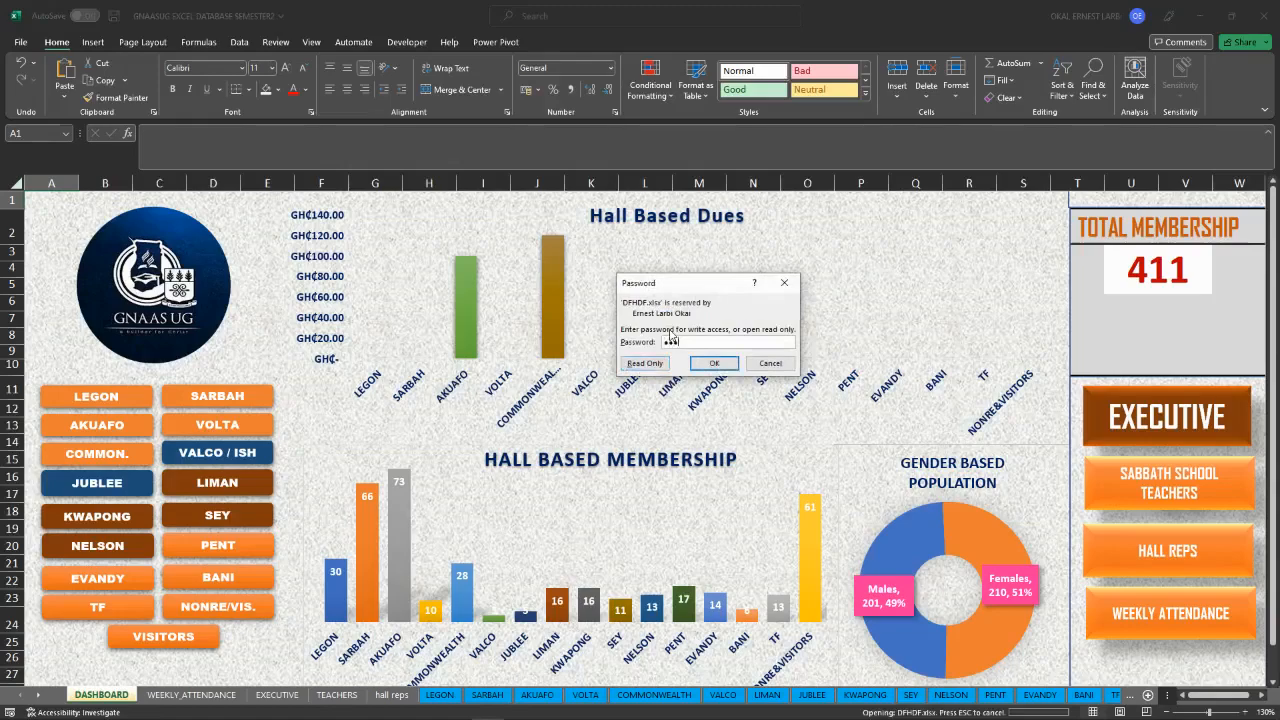
key(Return)
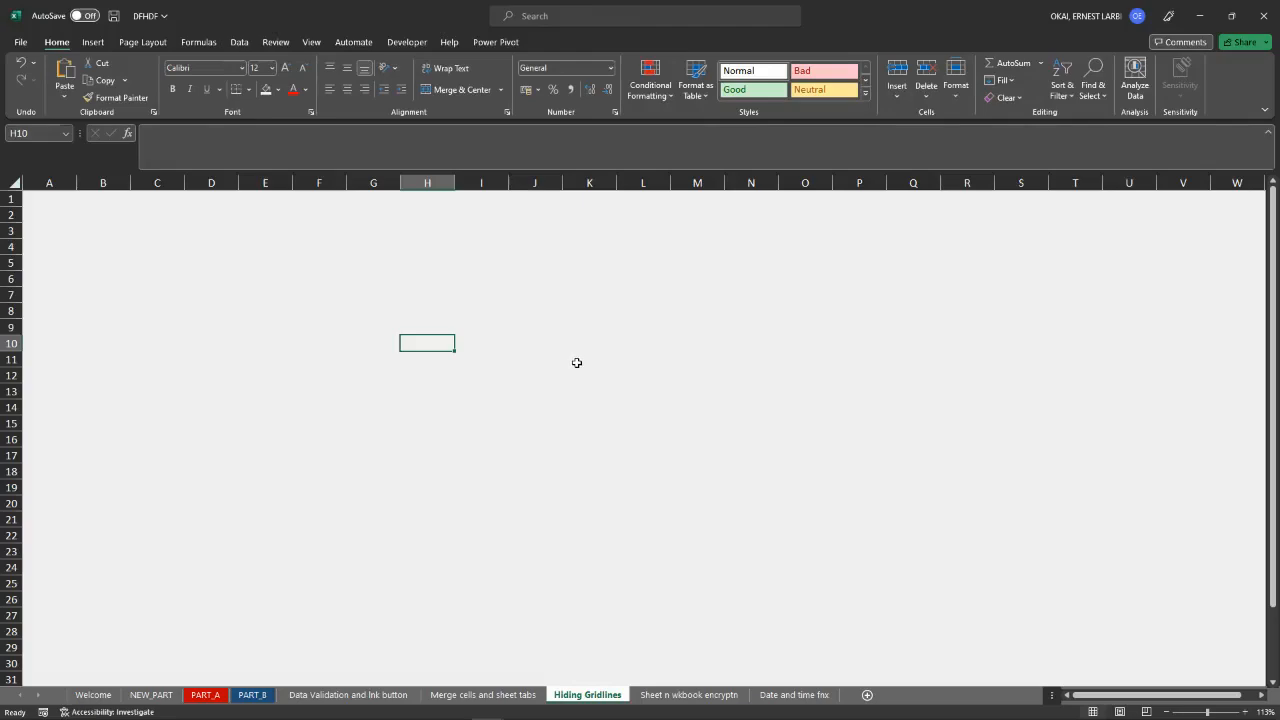
Switch to PowerPoint to check the remaining topics on the course outline slide and return to the DFHDF workbook.
key(alt+Tab)
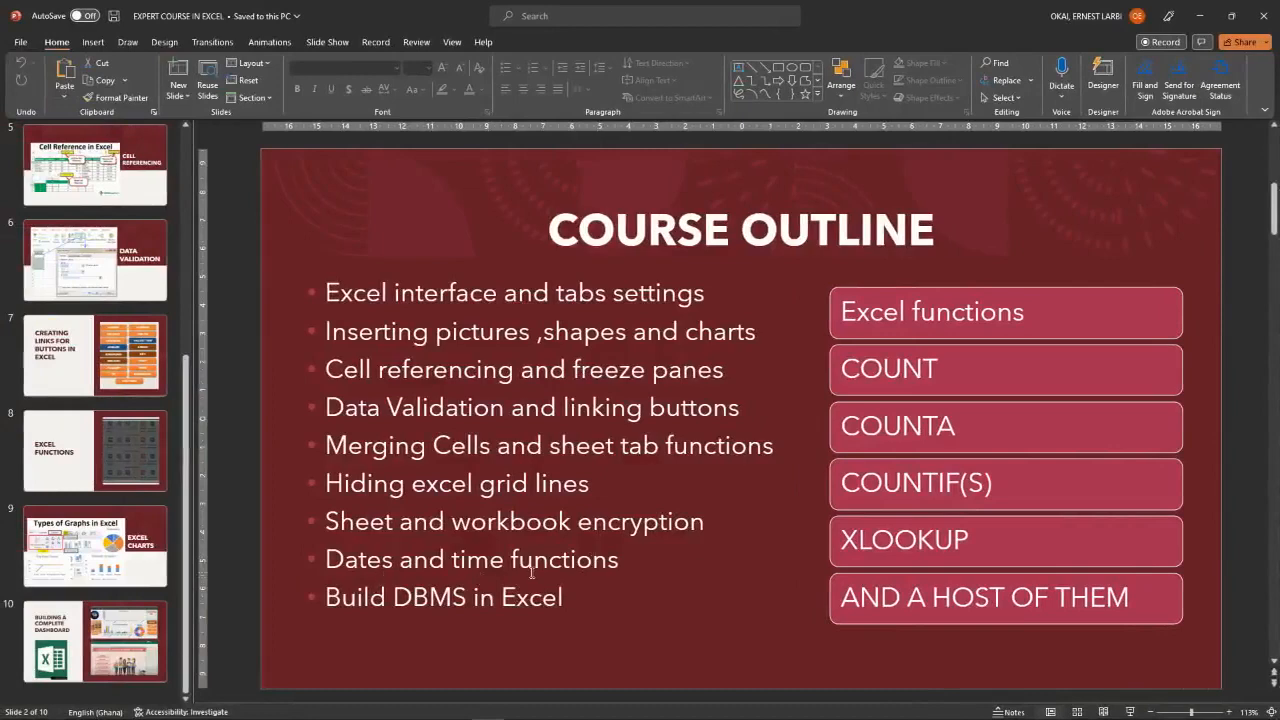
key(alt+Tab)
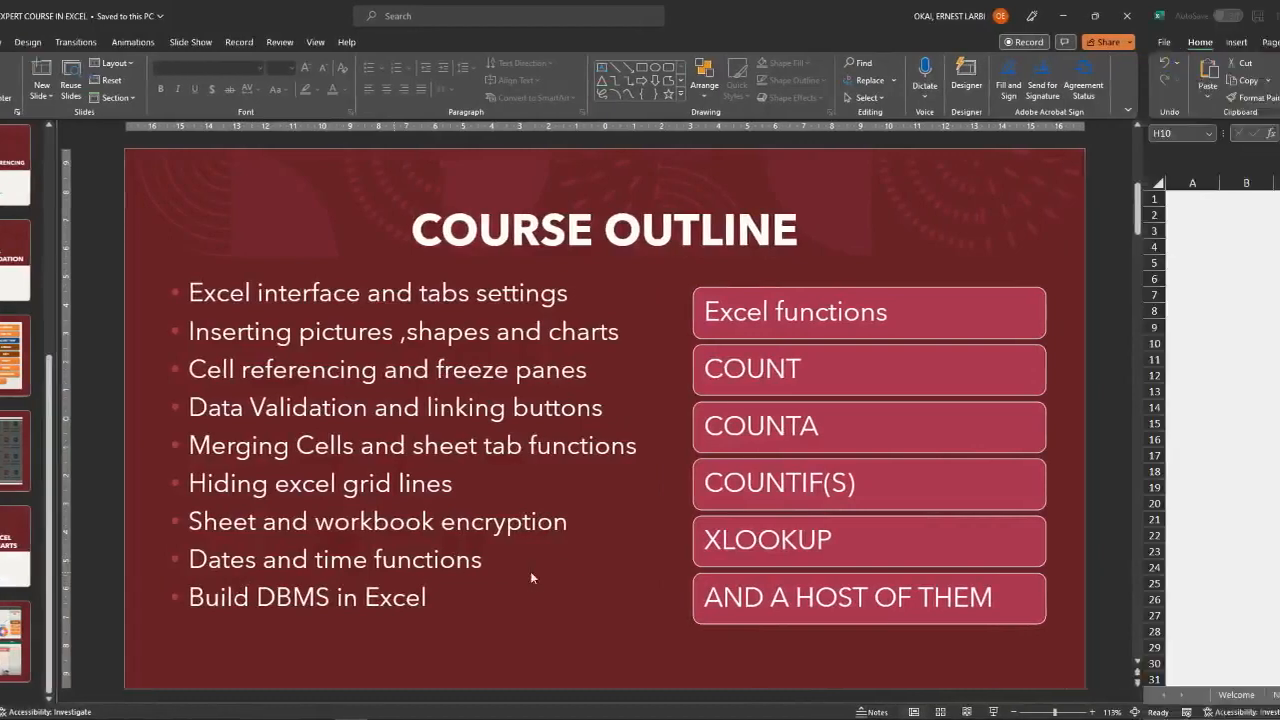
click(470, 359)
Apply thick outside borders around the range H4:O23 on the Hiding Gridlines sheet.
drag(433, 237, 938, 662)
click(700, 435)
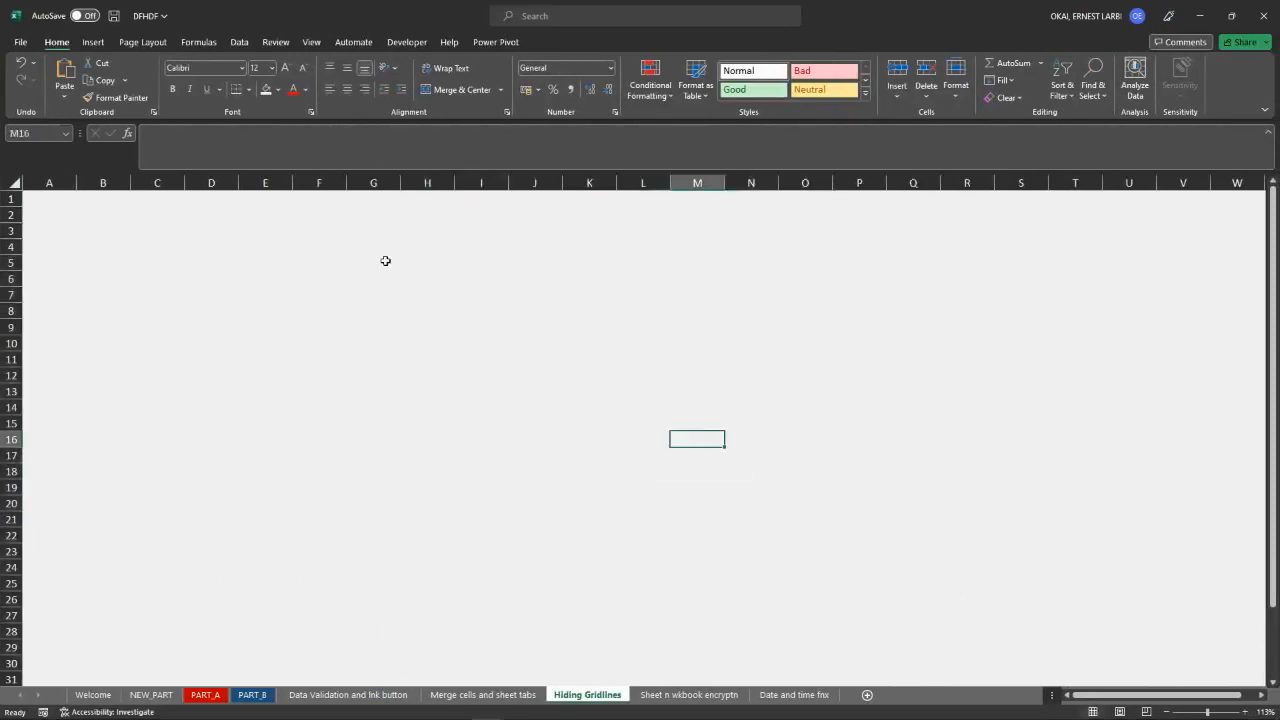
drag(427, 247, 786, 560)
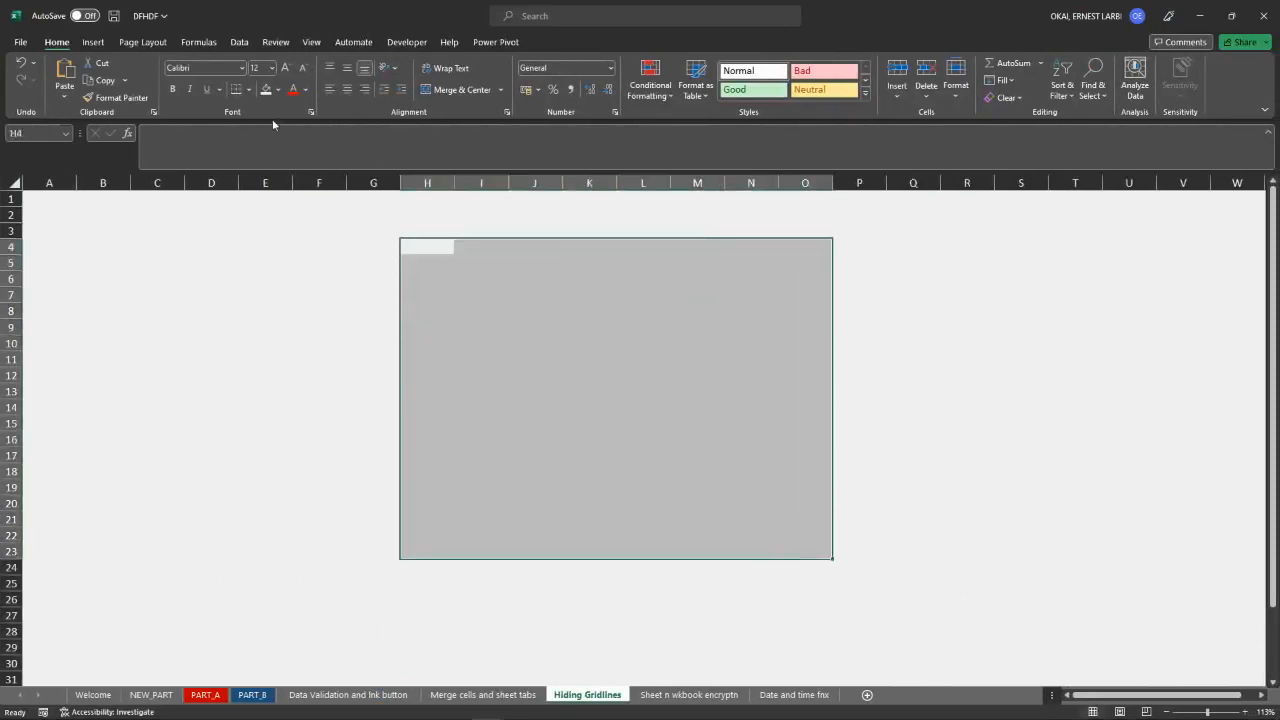
click(248, 90)
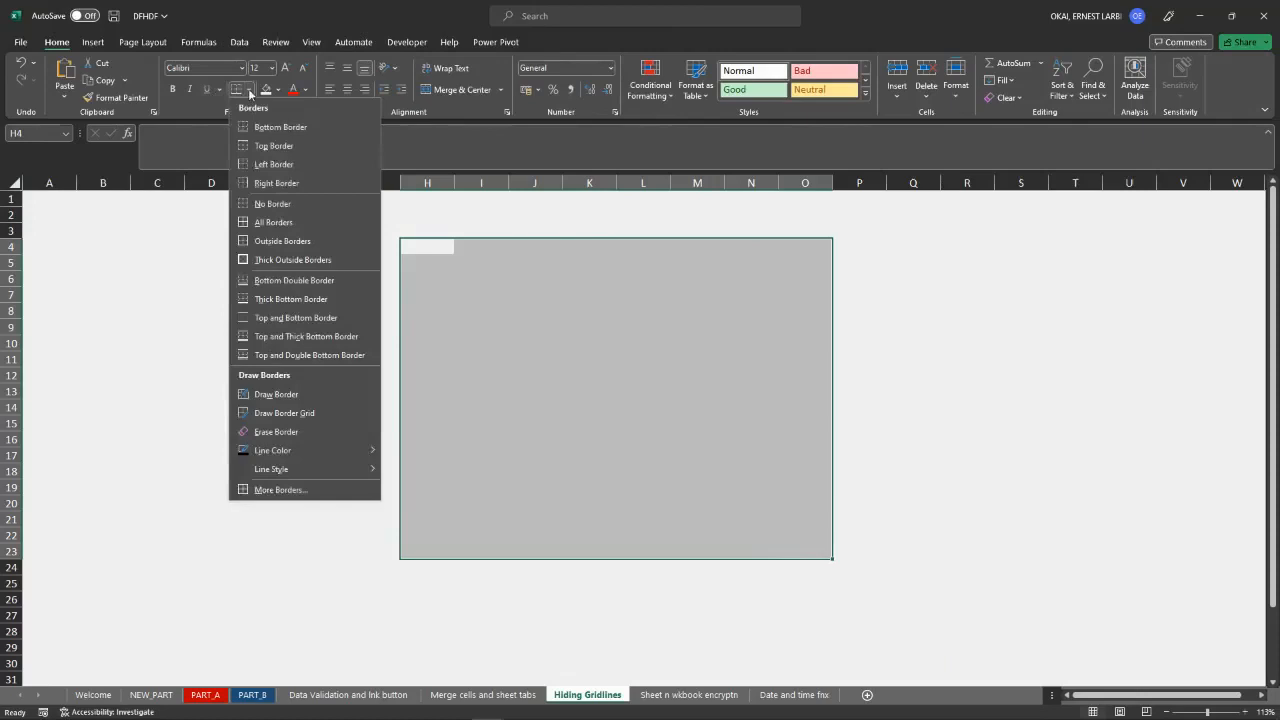
click(275, 261)
click(275, 260)
click(926, 347)
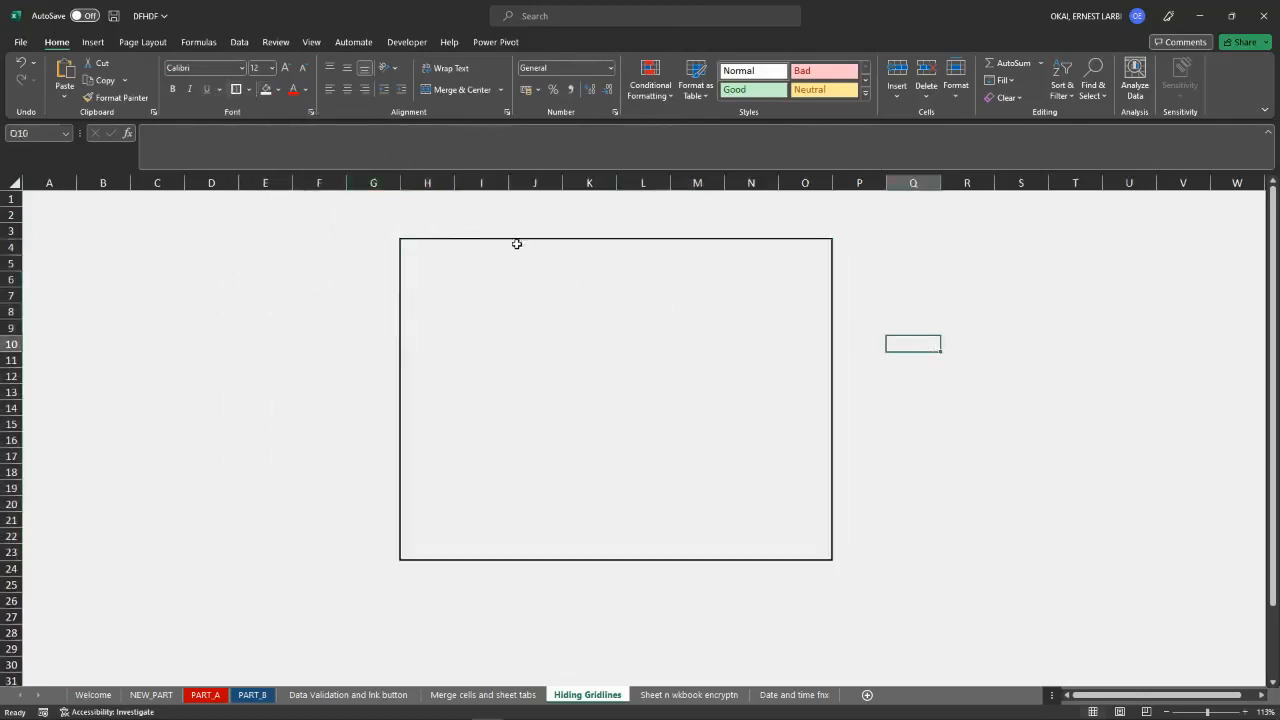
Merge and center I6:N9 as a bordered heading box inside the frame and enter TODAYS DATE.
drag(495, 274, 737, 326)
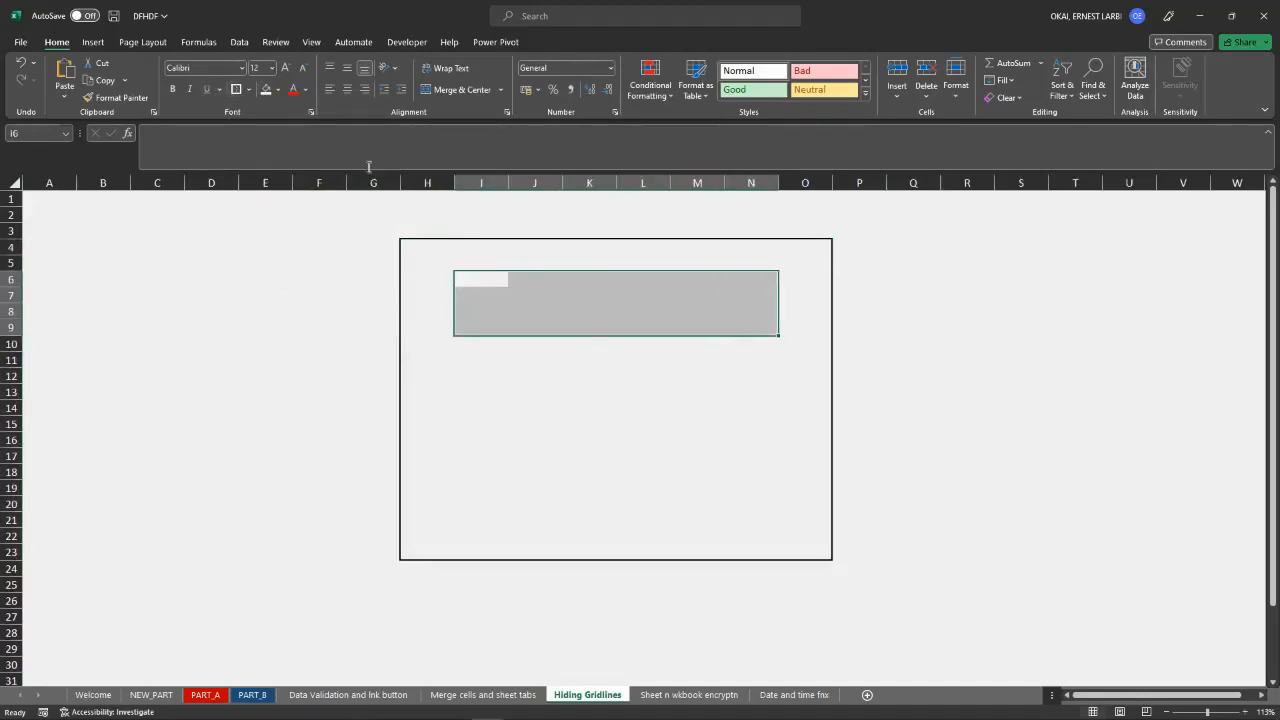
click(457, 89)
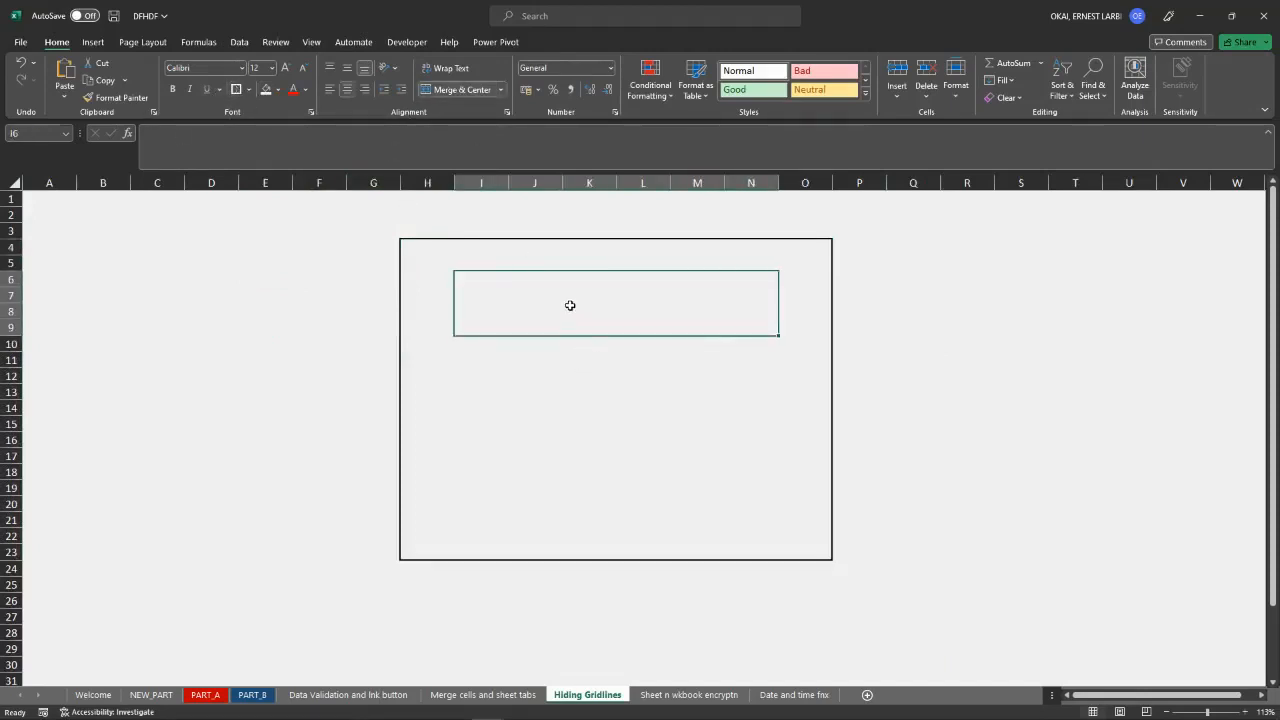
text(TOD)
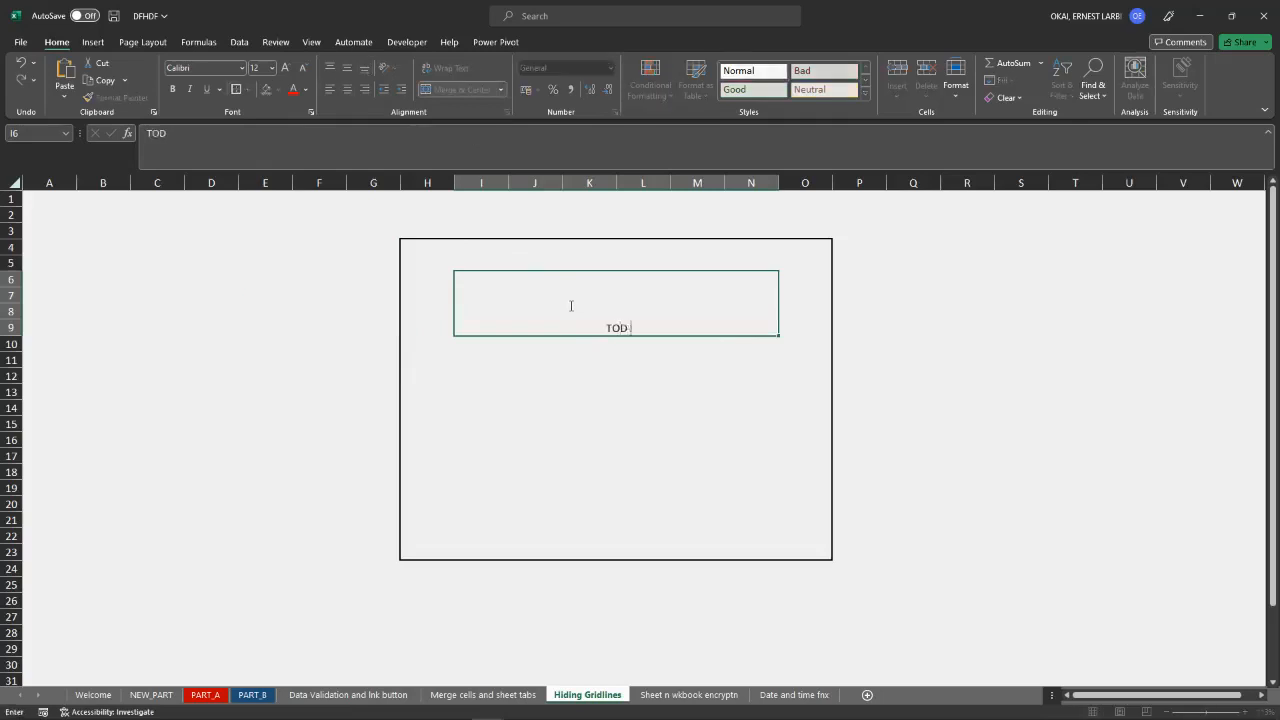
text(AYS DATE)
click(555, 466)
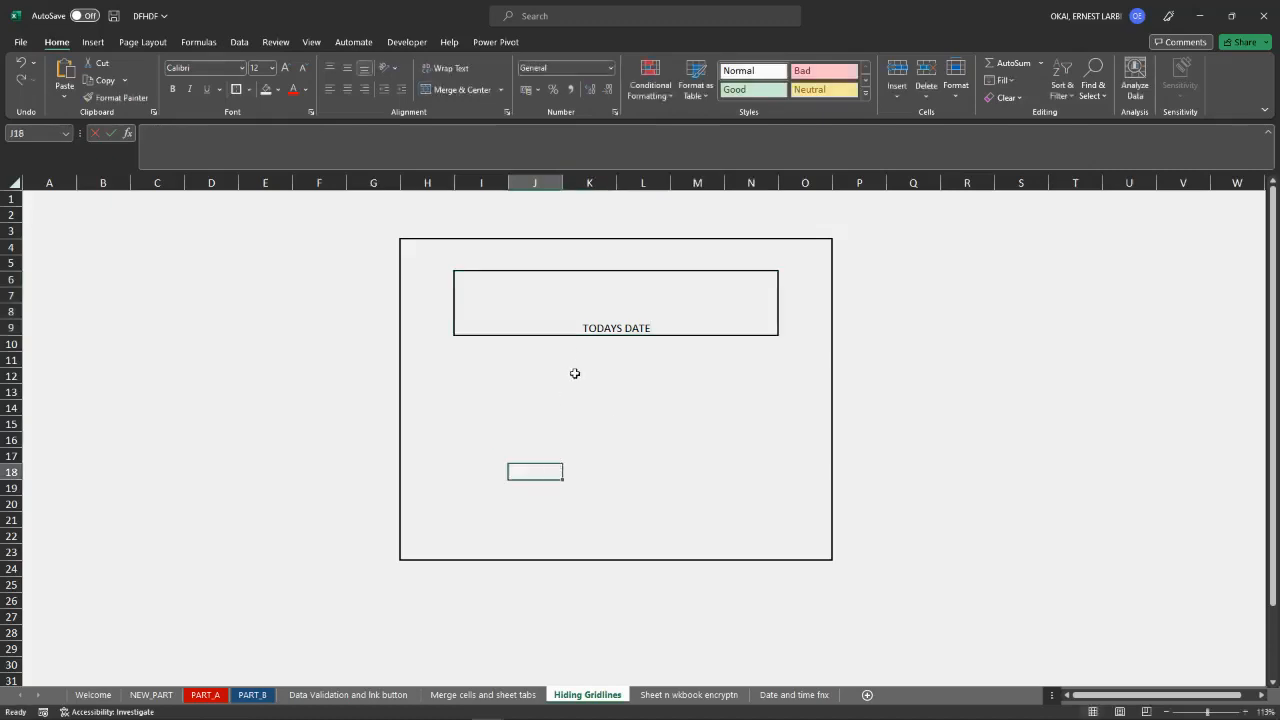
Make the TODAYS DATE heading bold, enlarge its font by several sizes, and align it vertically to the middle.
click(597, 297)
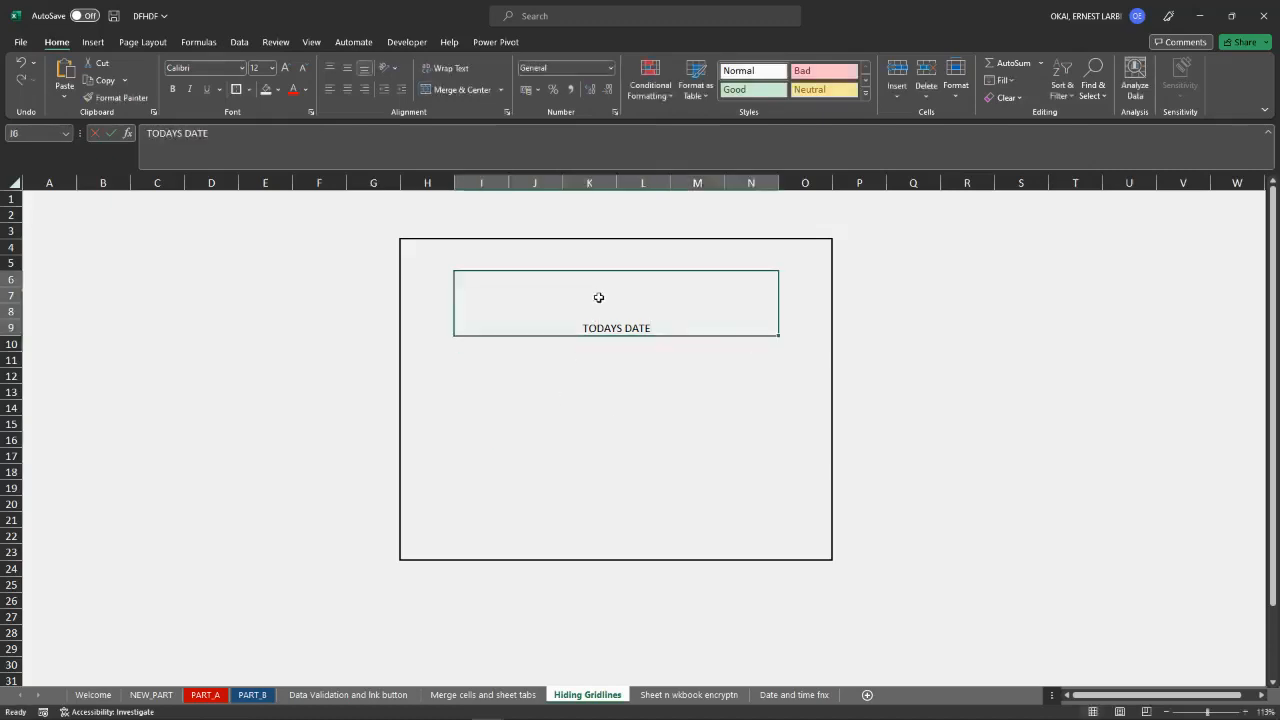
click(173, 90)
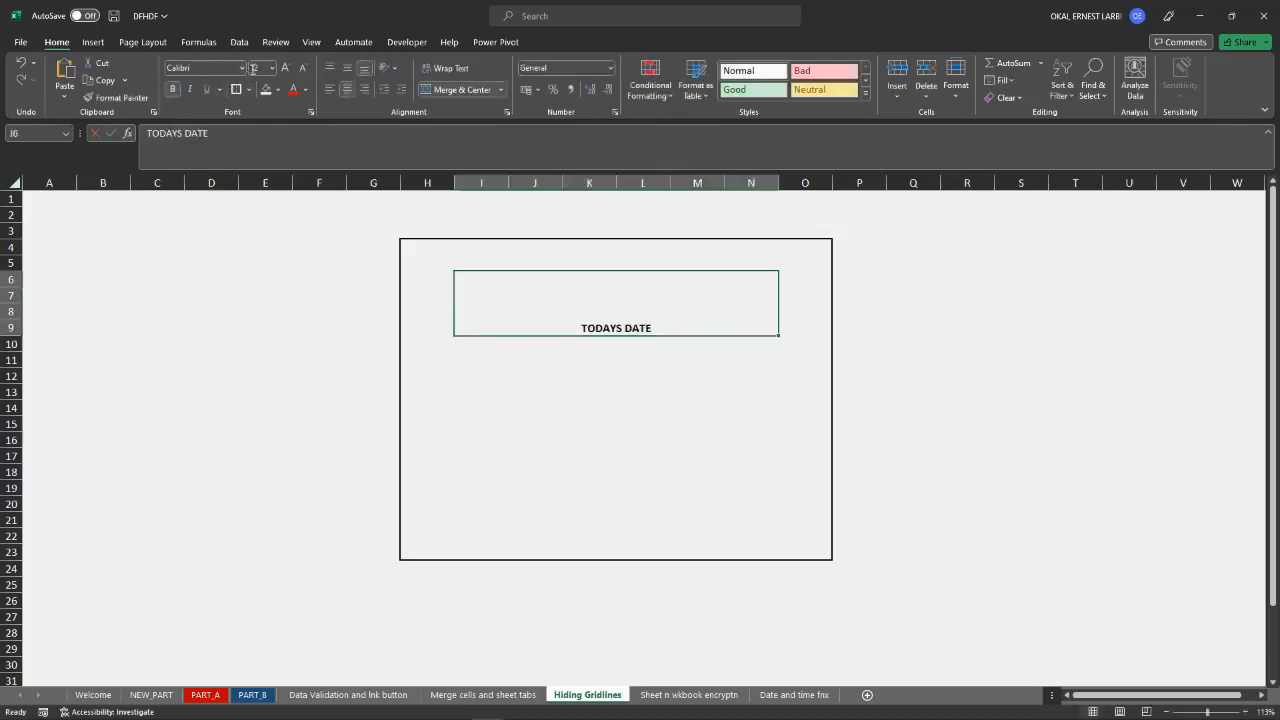
click(285, 68)
click(285, 68)
click(285, 68)
click(285, 68)
click(285, 68)
click(286, 69)
click(286, 69)
click(286, 70)
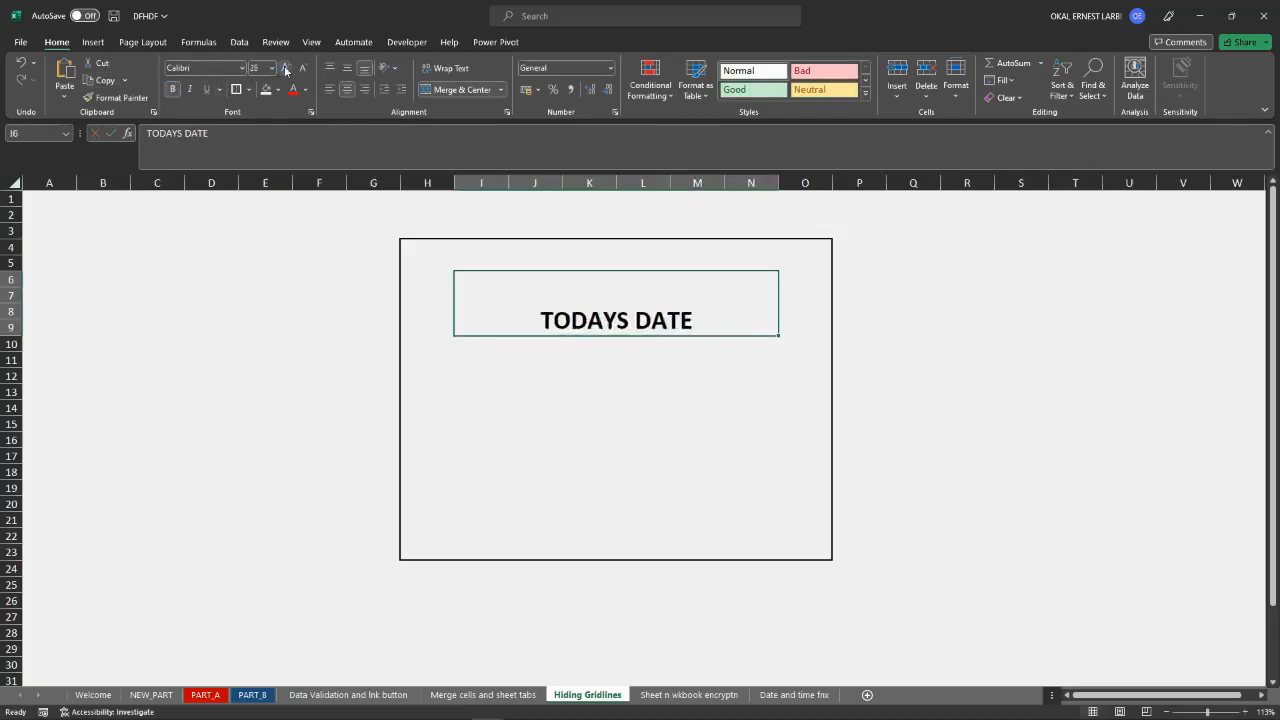
click(345, 72)
click(617, 440)
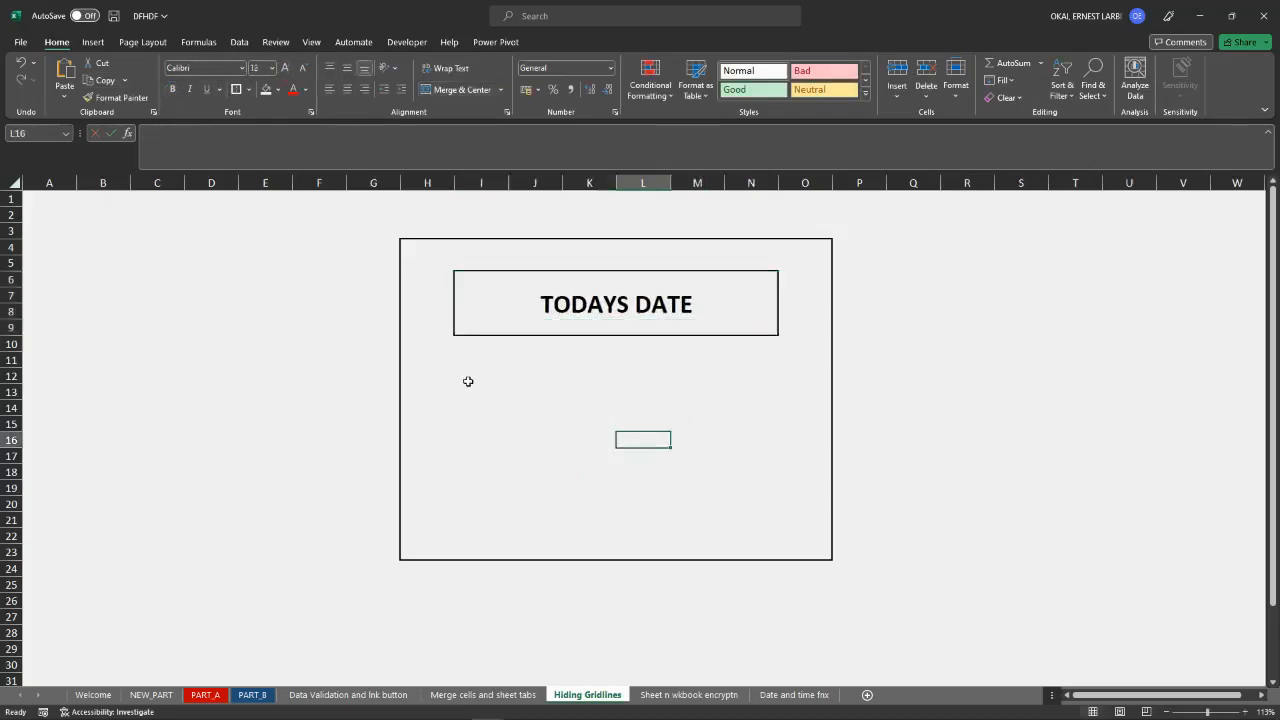
Apply outside borders to I12:N20 below the TODAYS DATE heading, and merge and center the range into one box.
drag(468, 381, 760, 503)
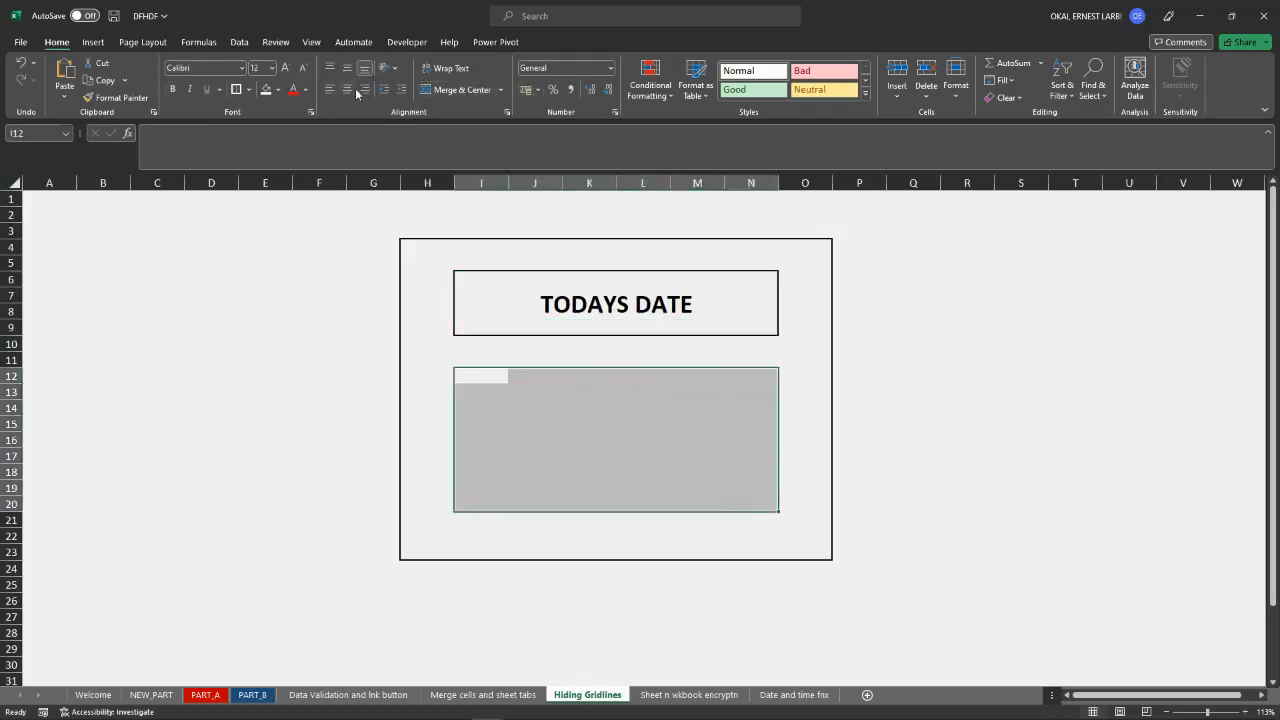
click(236, 90)
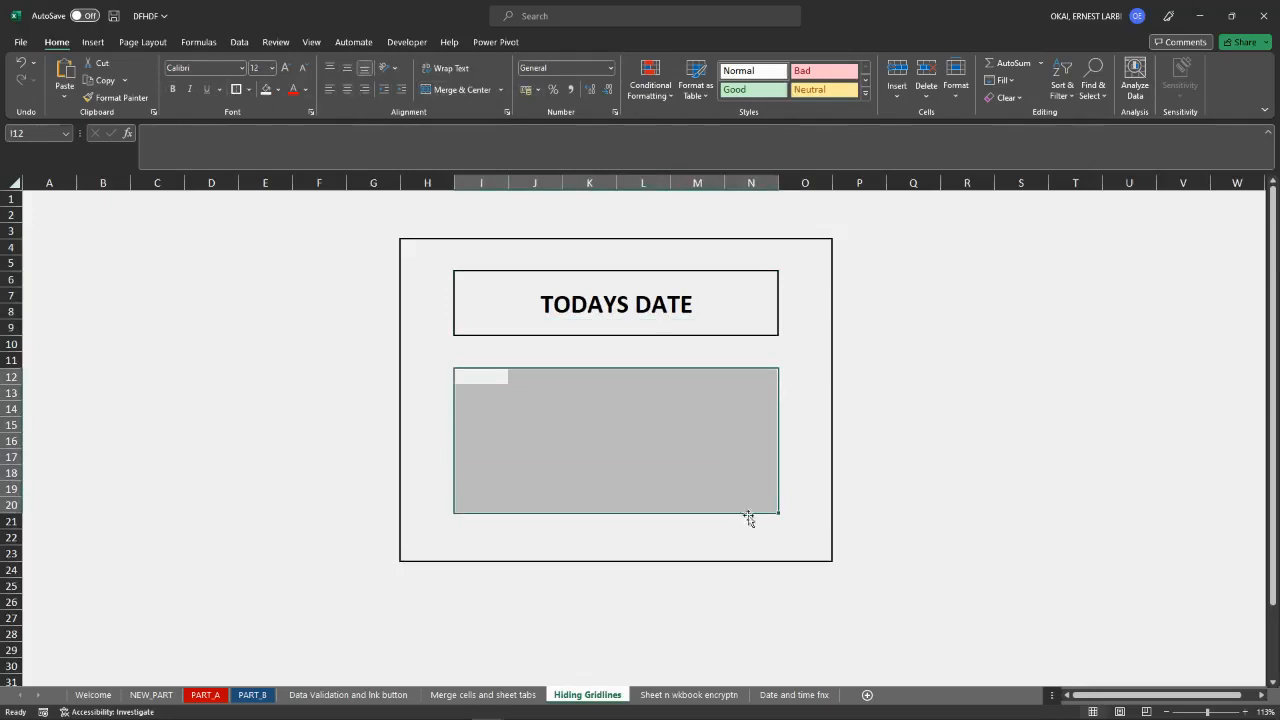
click(455, 90)
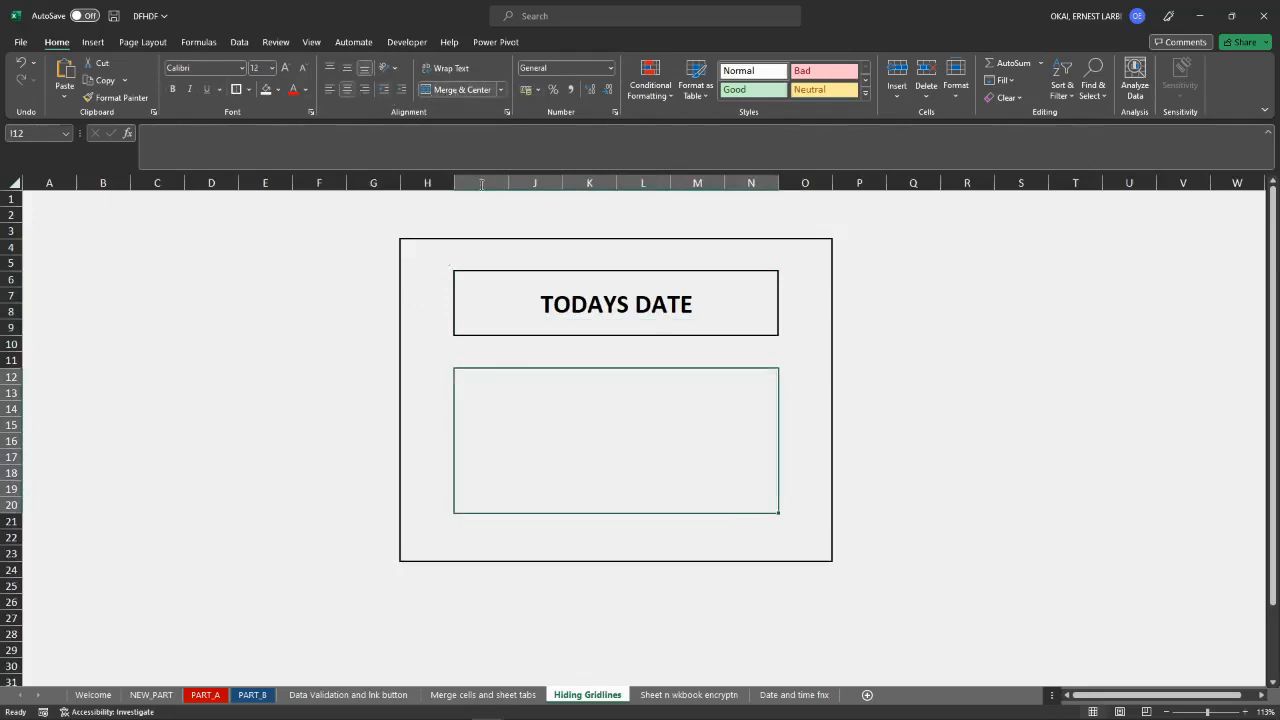
Enter the formula =NOW() in the merged box I12:N20 and align it vertically to the middle.
text(=)
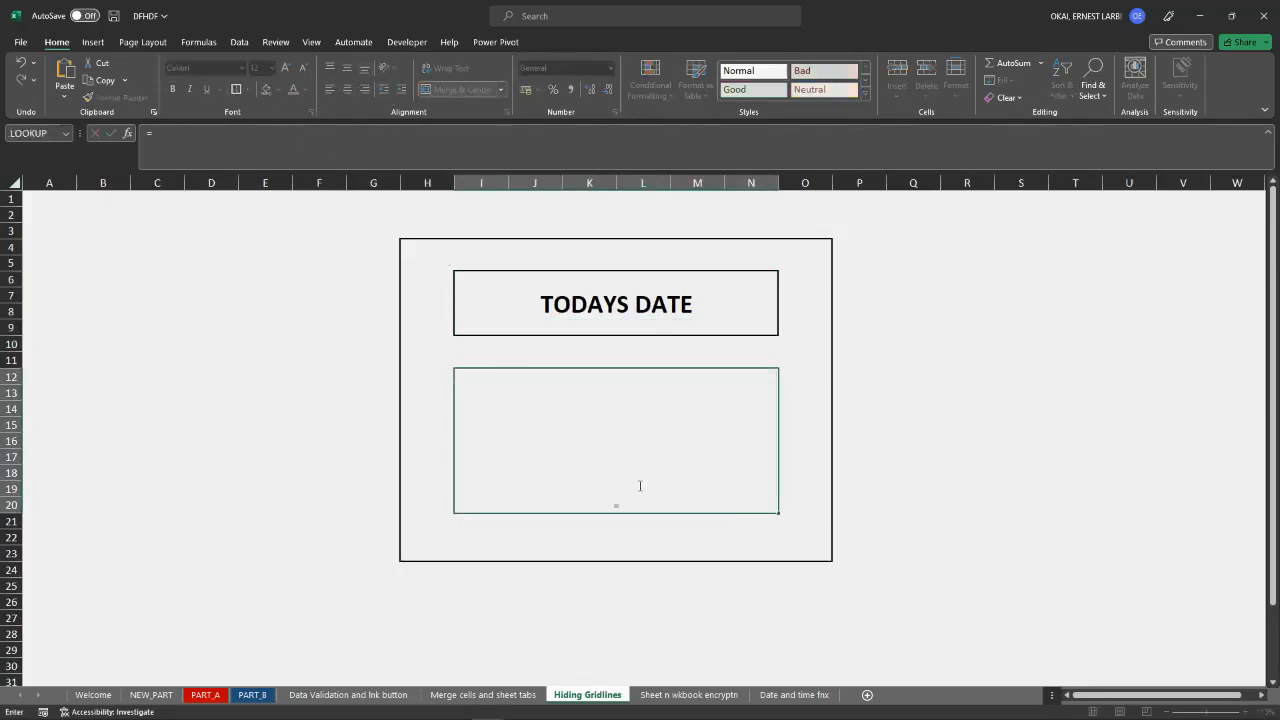
text(NOW)
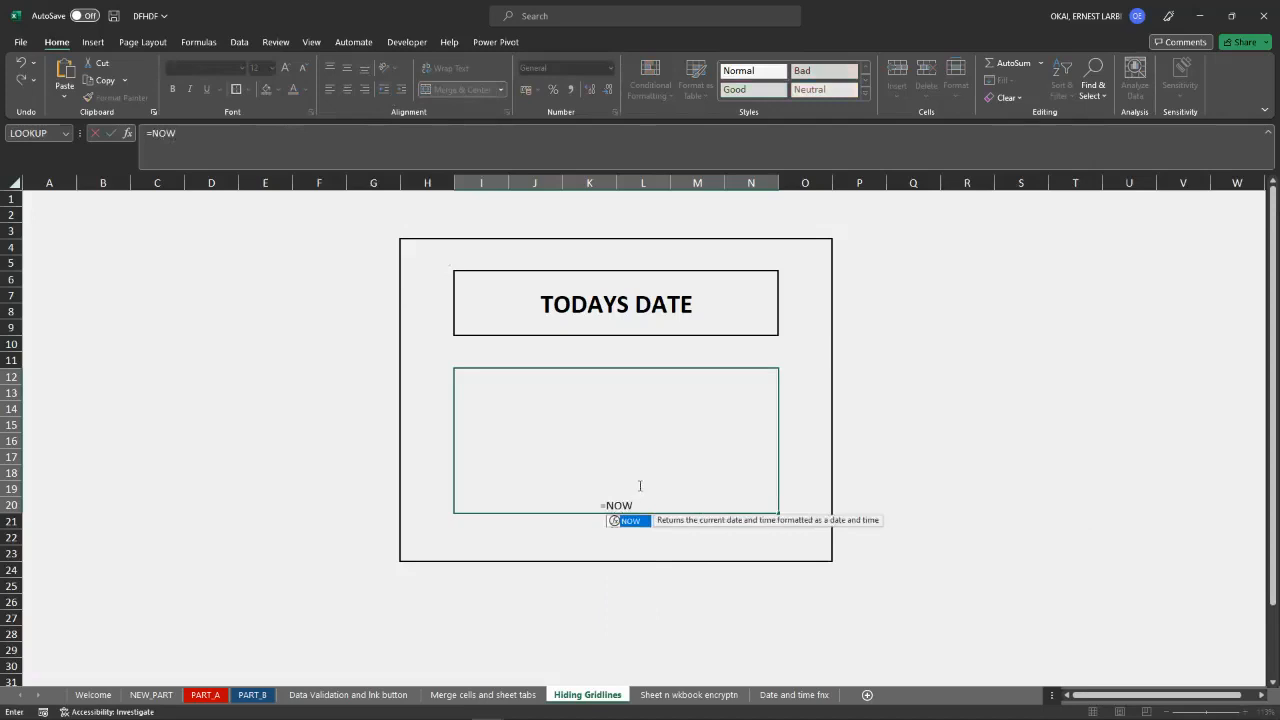
text(())
key(Return)
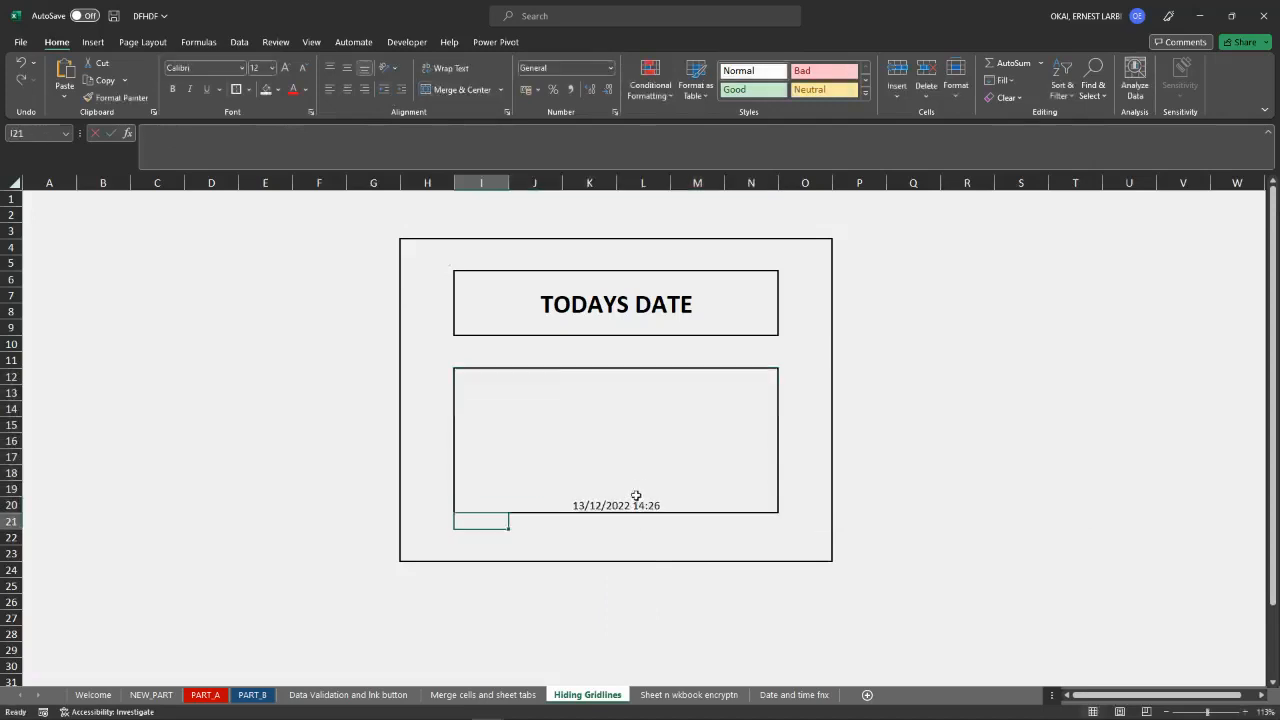
click(636, 496)
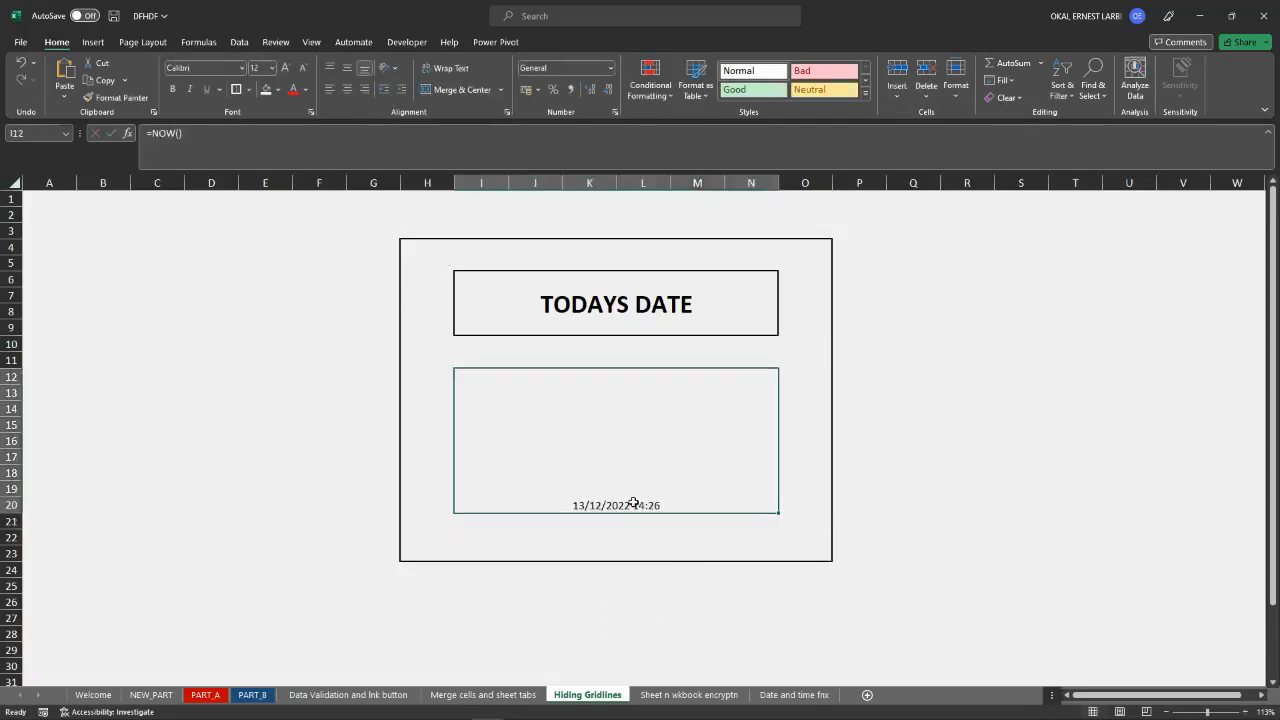
click(347, 67)
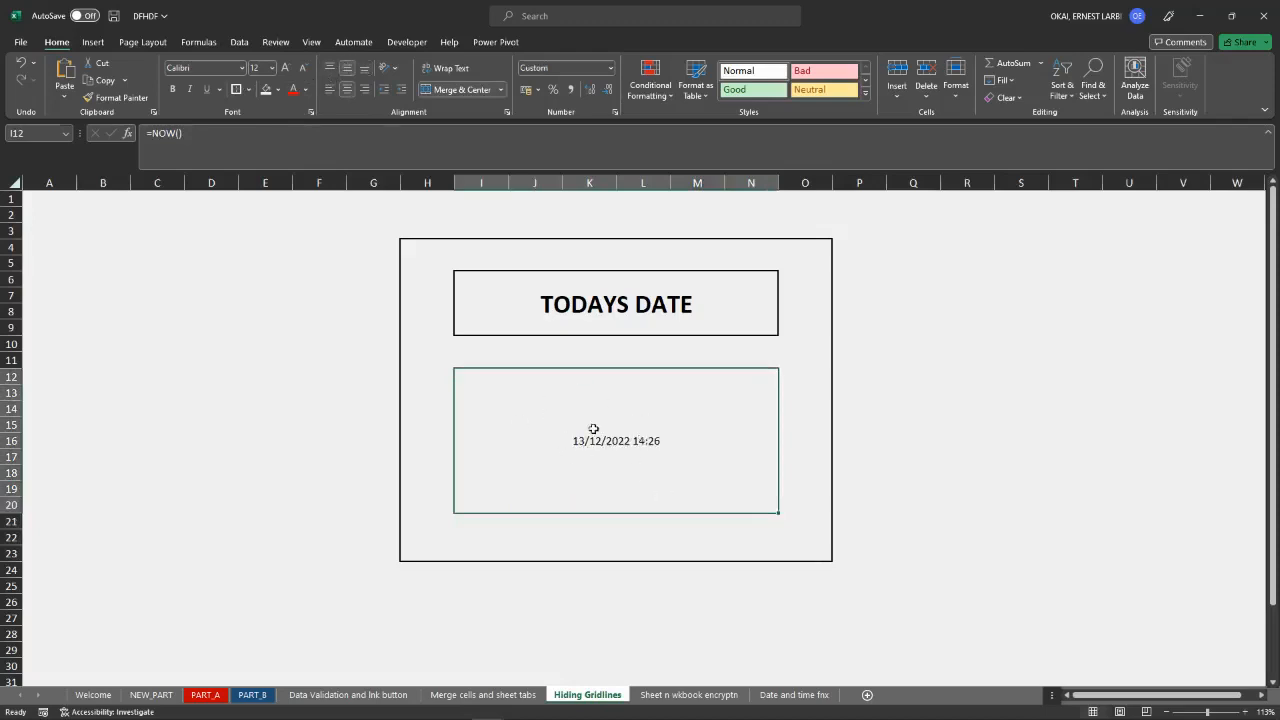
Try the Short Date number format on the NOW result, followed by the Time format.
click(610, 67)
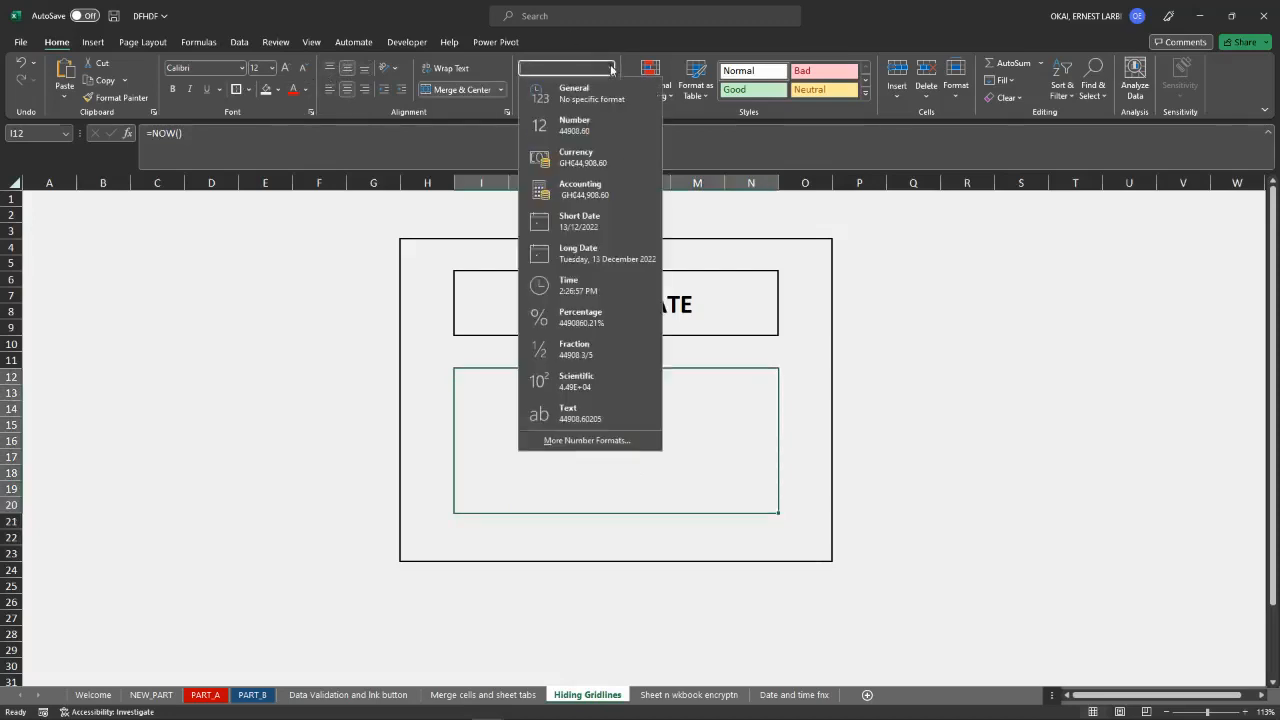
click(578, 220)
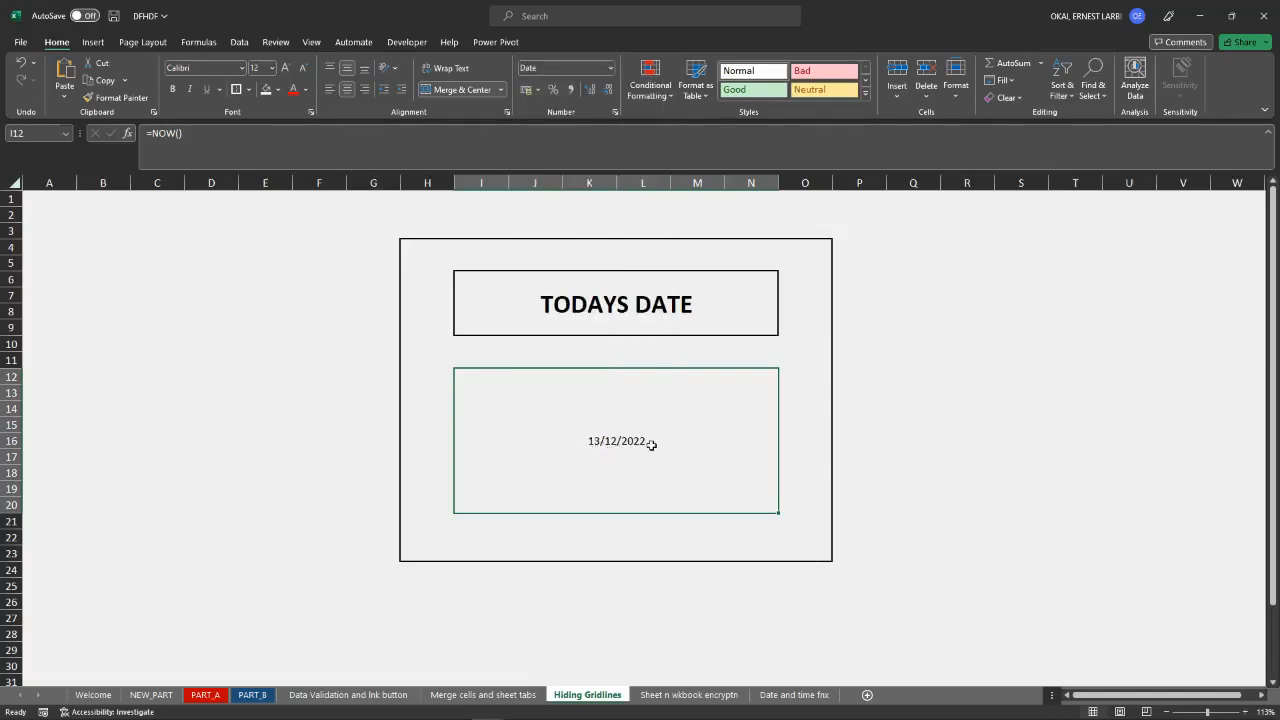
click(612, 70)
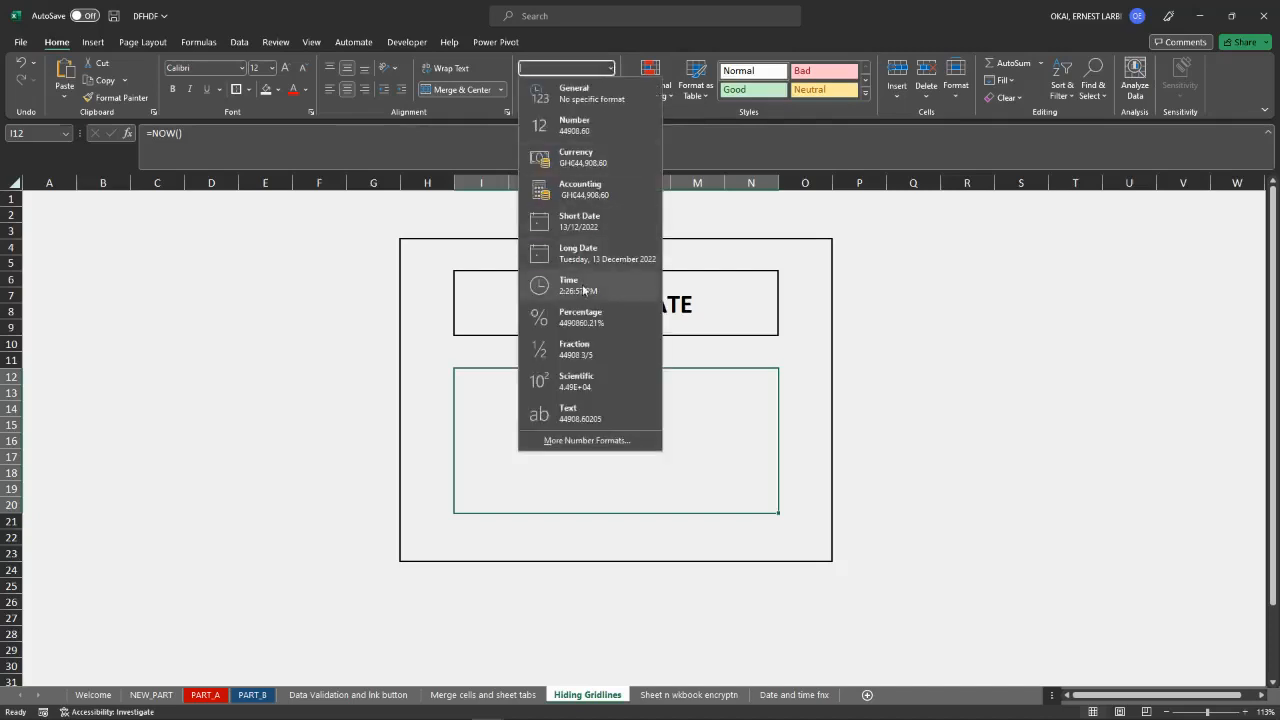
click(582, 288)
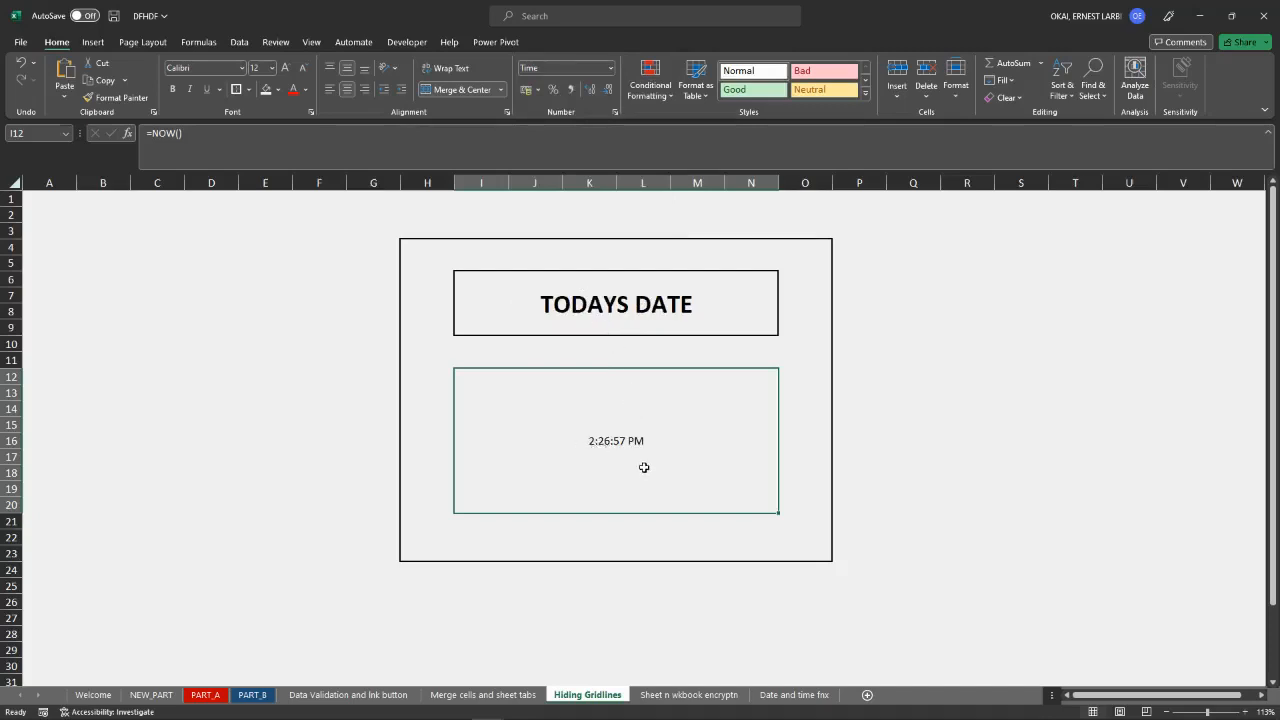
Enlarge the font of the NOW result in the merged box to size 36.
click(285, 68)
click(285, 68)
click(285, 68)
click(285, 68)
click(285, 70)
click(285, 70)
click(285, 70)
click(285, 70)
click(285, 70)
click(285, 70)
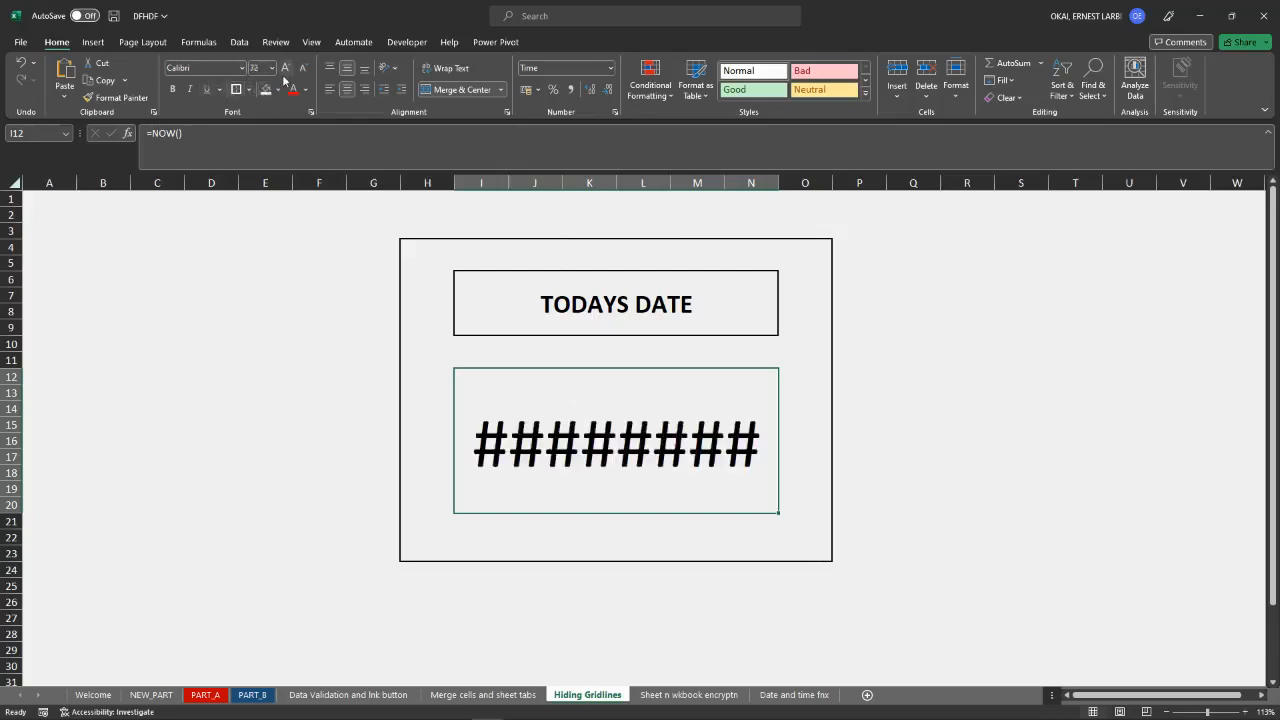
click(303, 68)
click(303, 68)
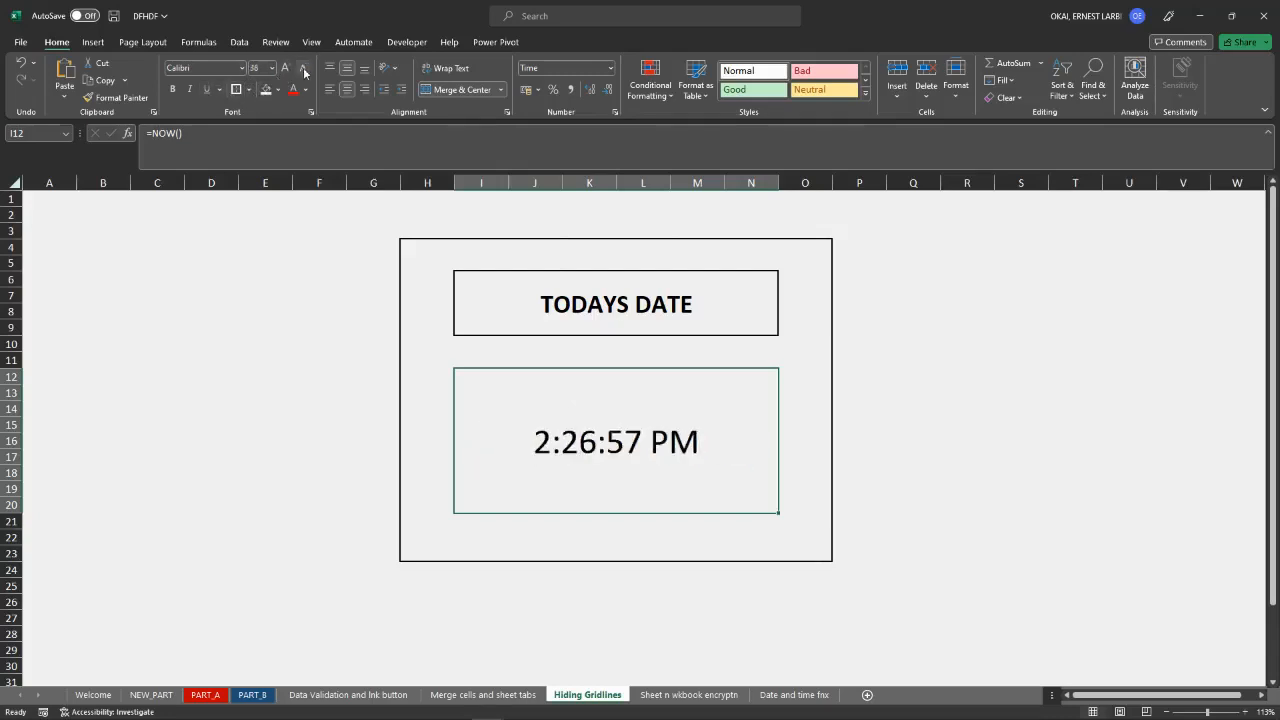
Format the NOW result as Long Date and reduce its font to size 24 to fit the box.
click(611, 68)
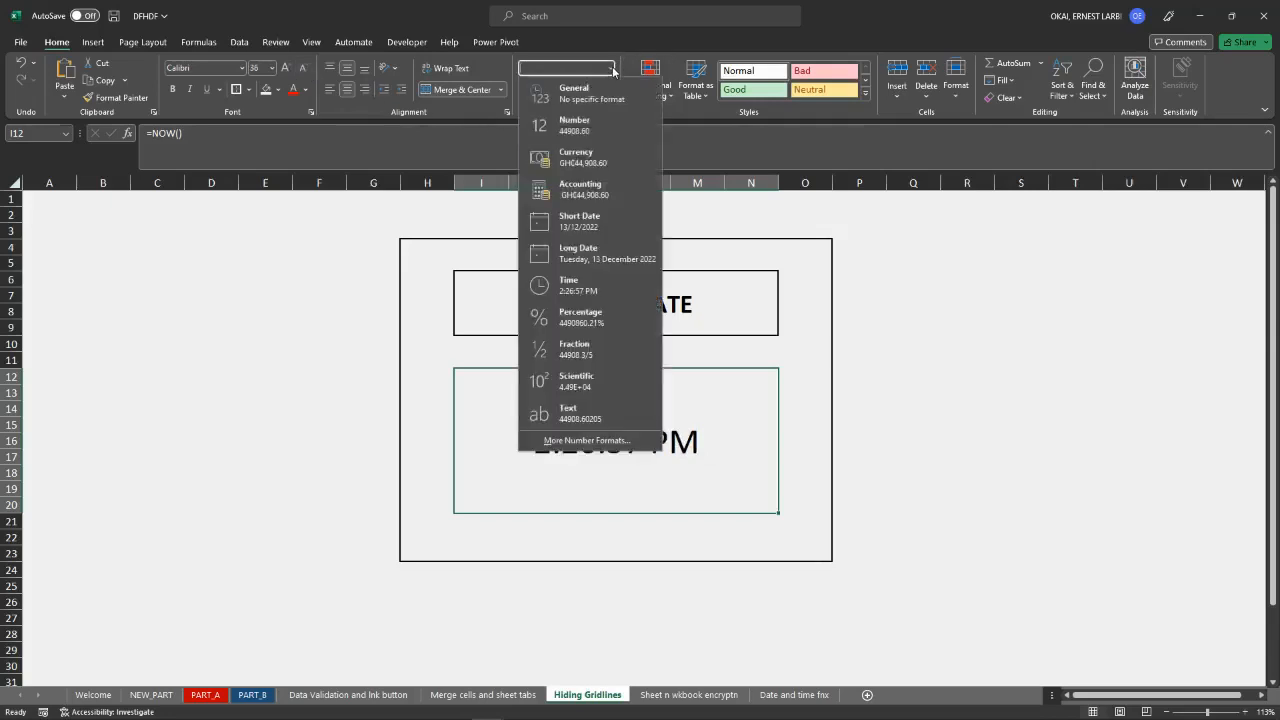
click(582, 250)
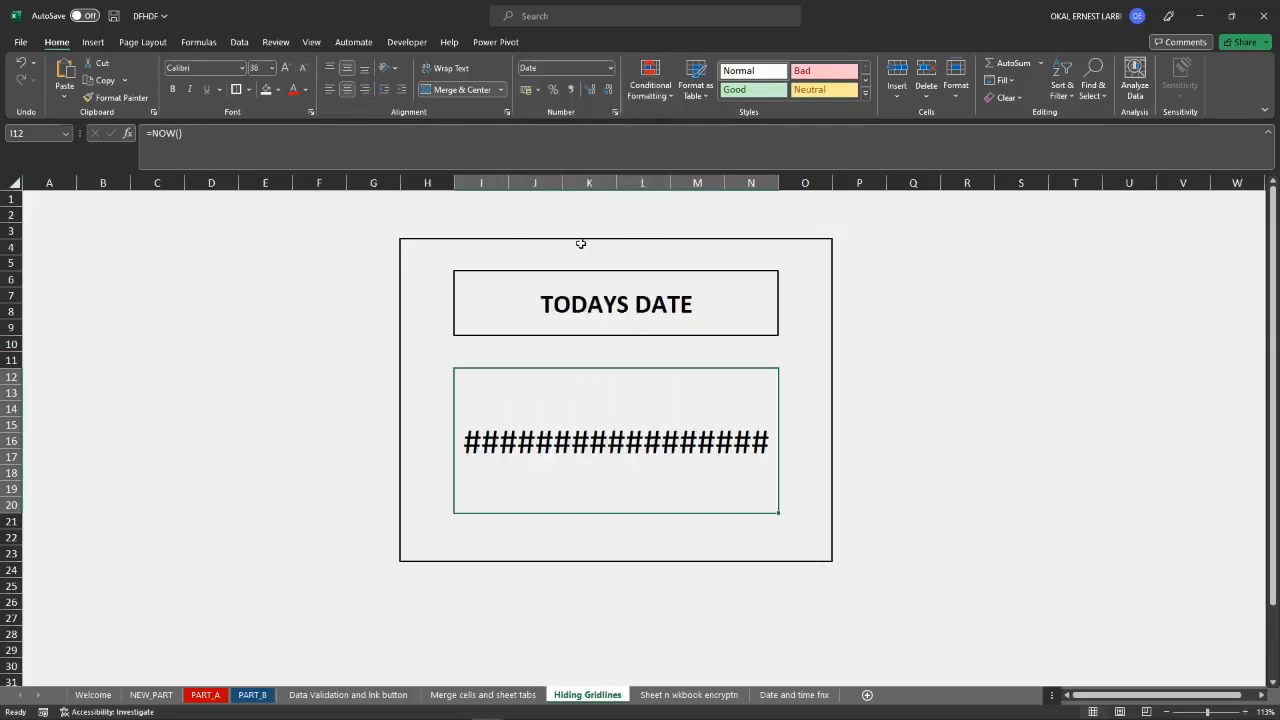
click(301, 70)
click(301, 70)
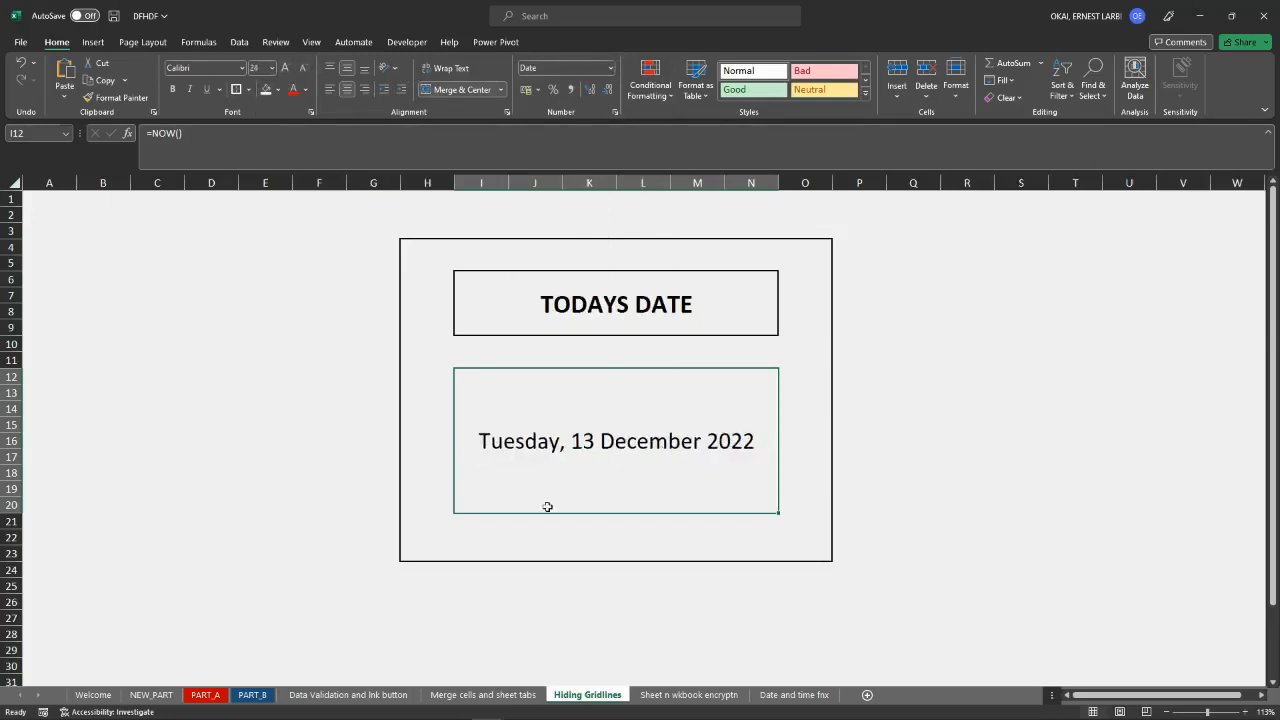